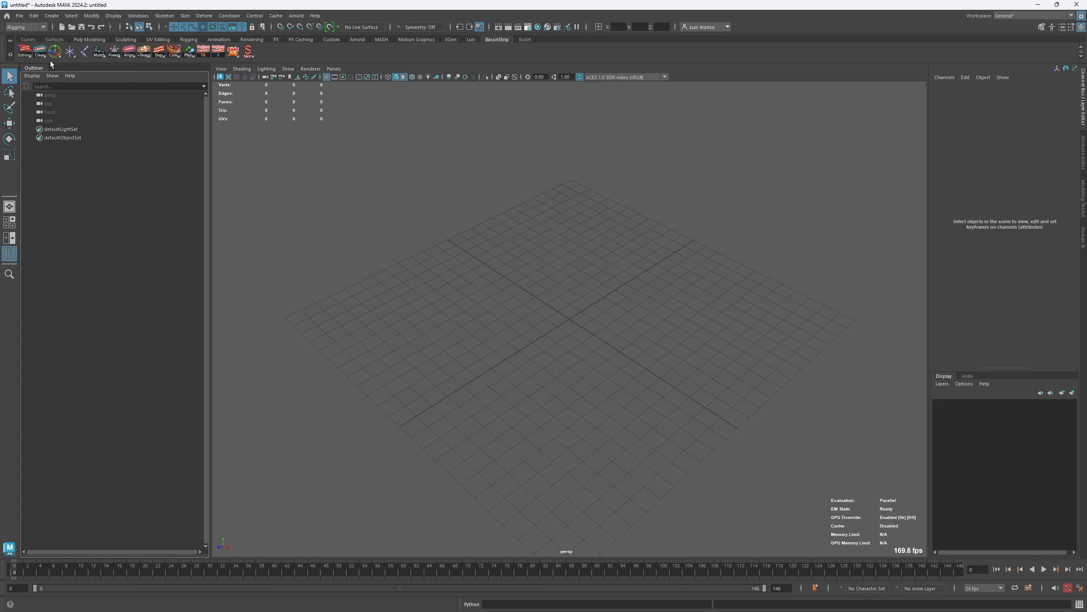
- Open the Plug-in Manager from the BaconStrip editors tool, look over the plug-in list and close it
right_click(24, 55)
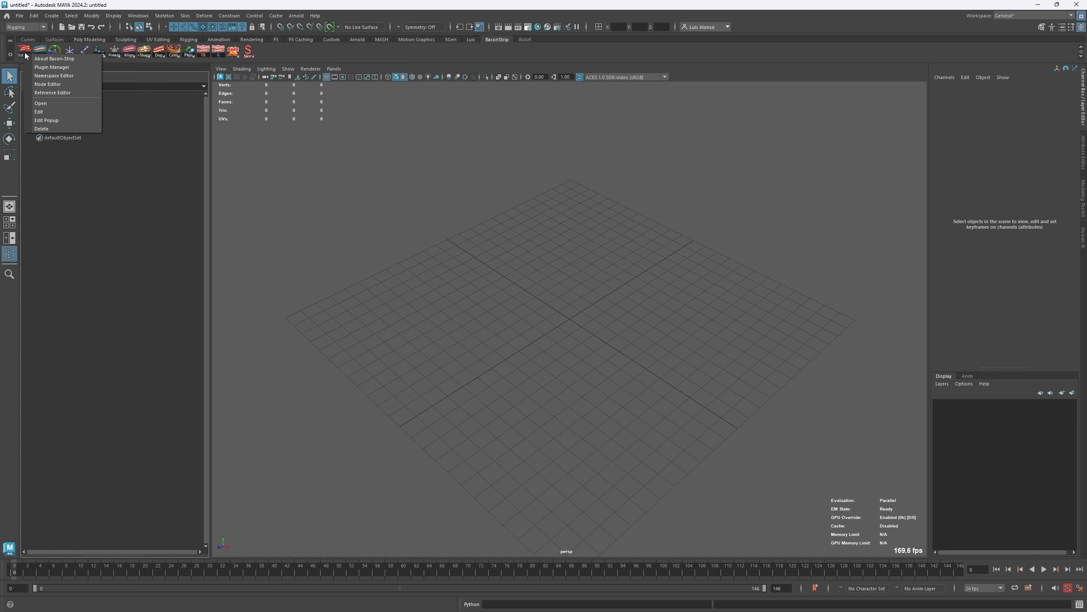
left_click(40, 69)
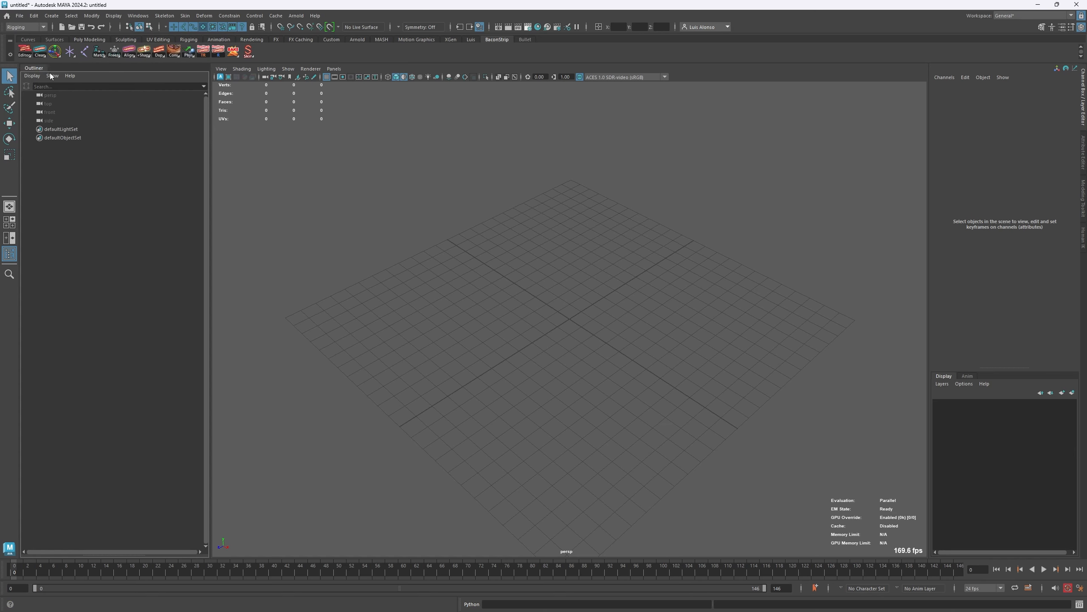
left_click_drag(328, 71, 338, 57)
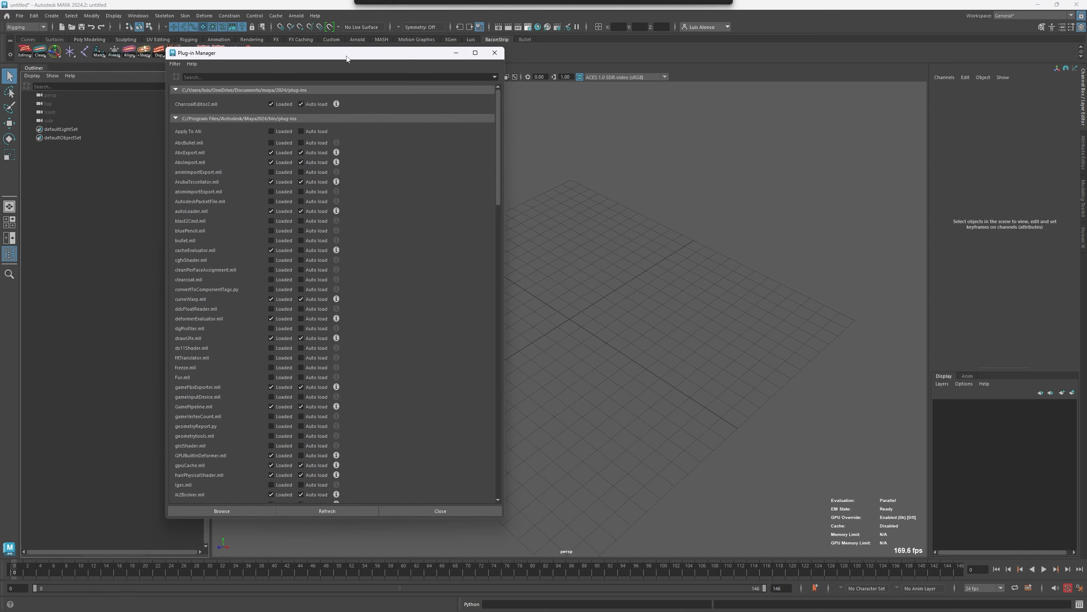
left_click(494, 52)
- Open the Reference Editor from the BaconStrip editors tool, enlarge its window and close it
right_click(24, 52)
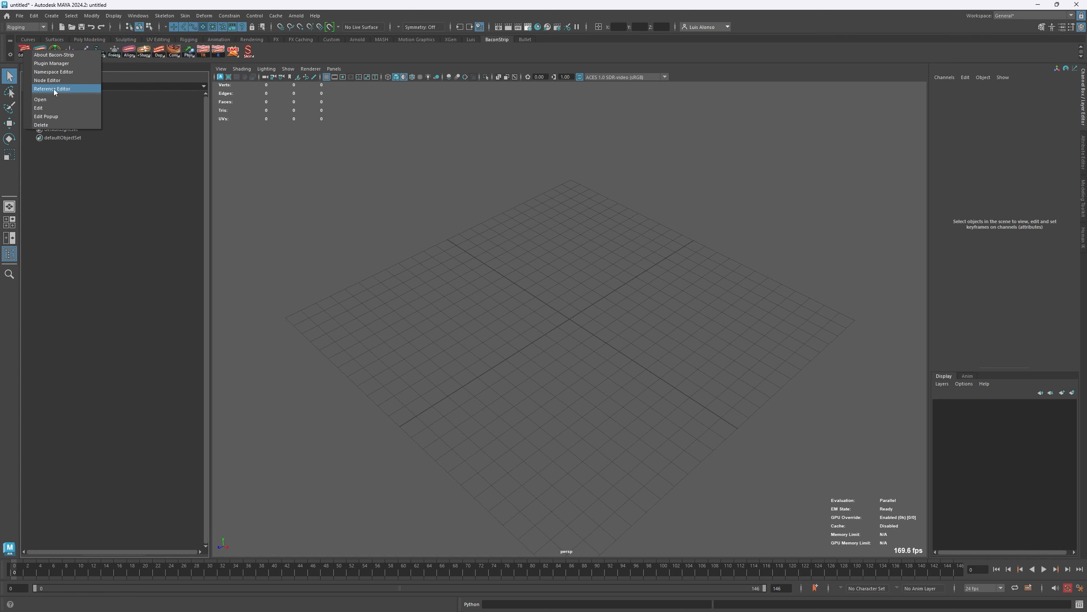
left_click(53, 89)
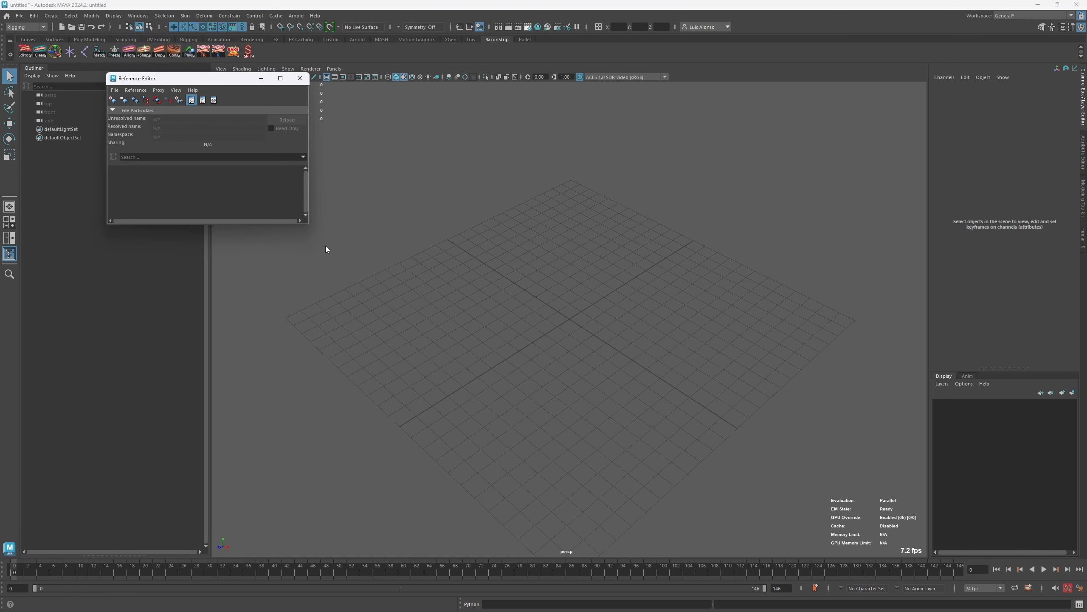
left_click_drag(310, 223, 365, 311)
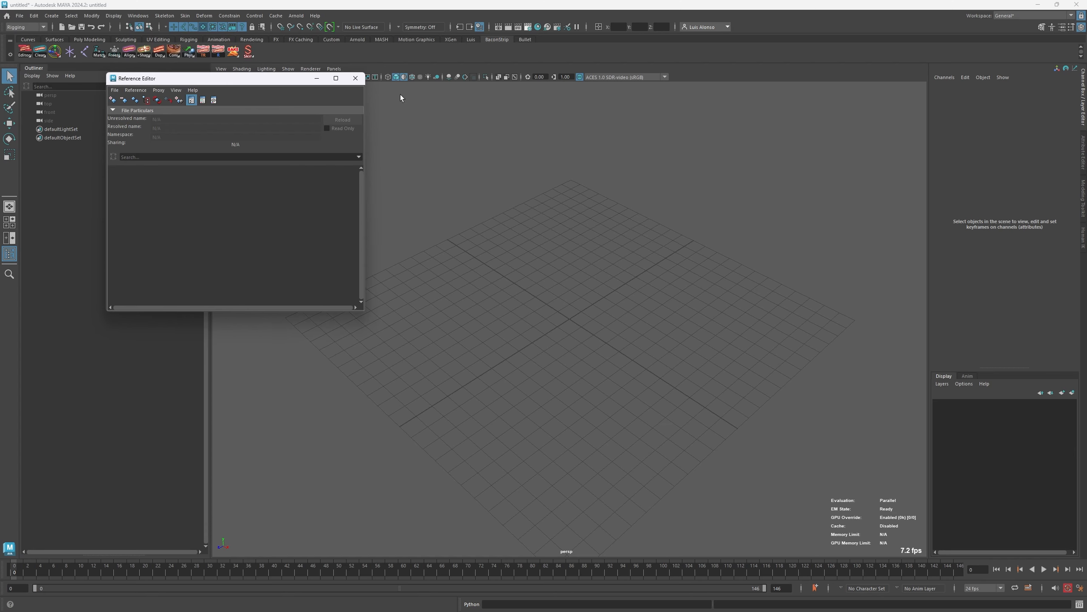
left_click(356, 79)
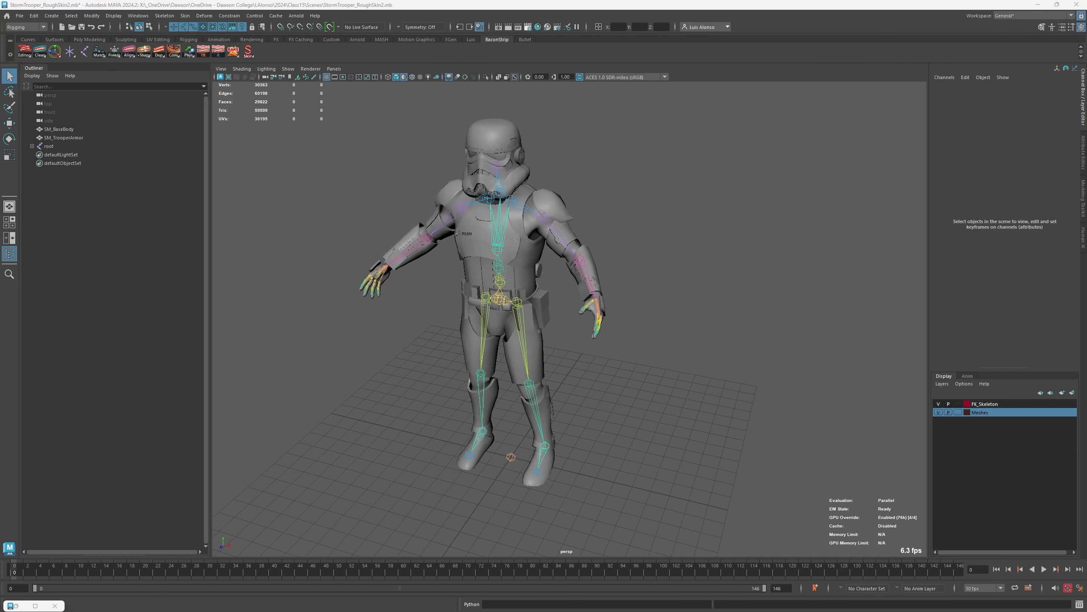
- Select the root joint and run Reconstruct Hierarchy on the skeleton
right_click(38, 56)
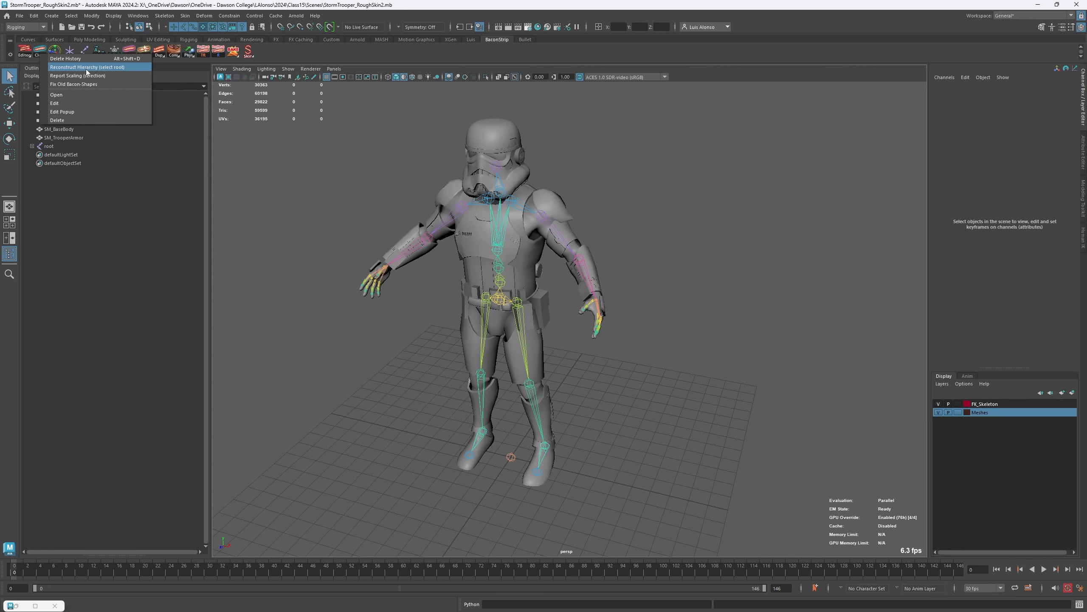
left_click(792, 289)
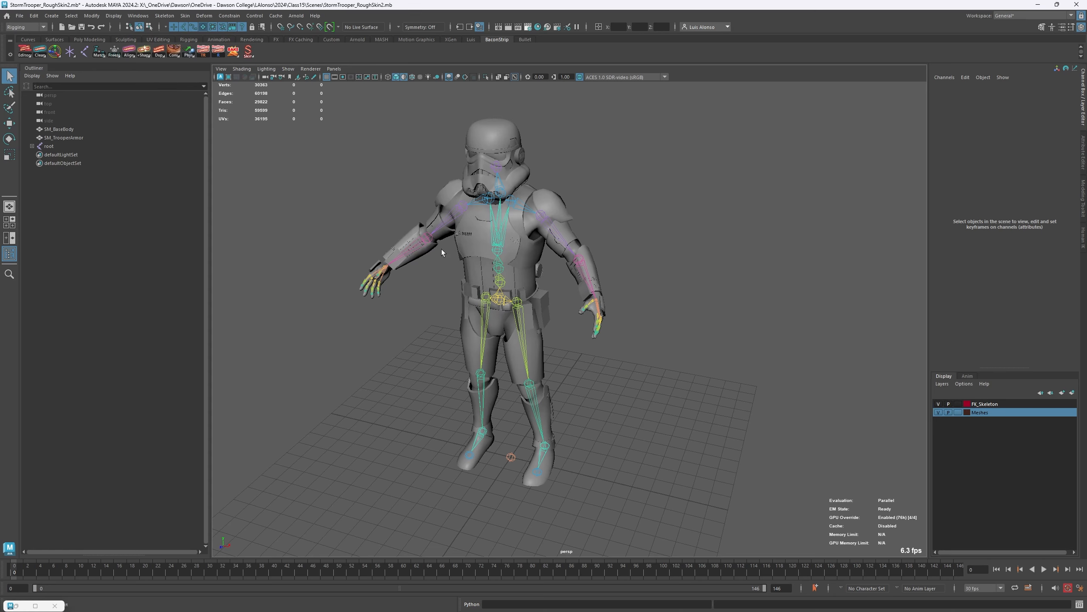
left_click(511, 456)
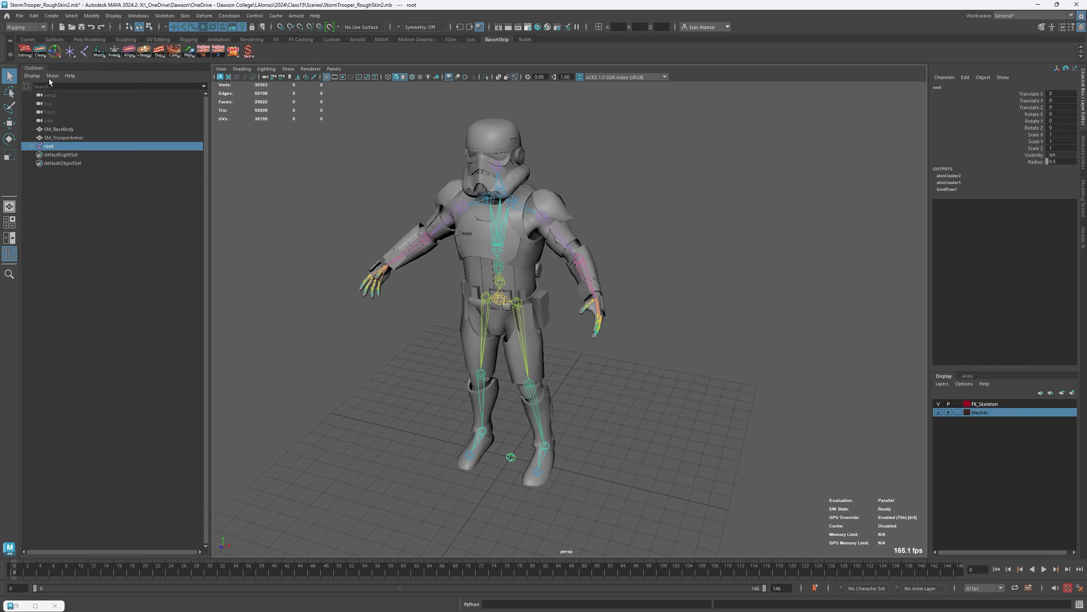
right_click(59, 56)
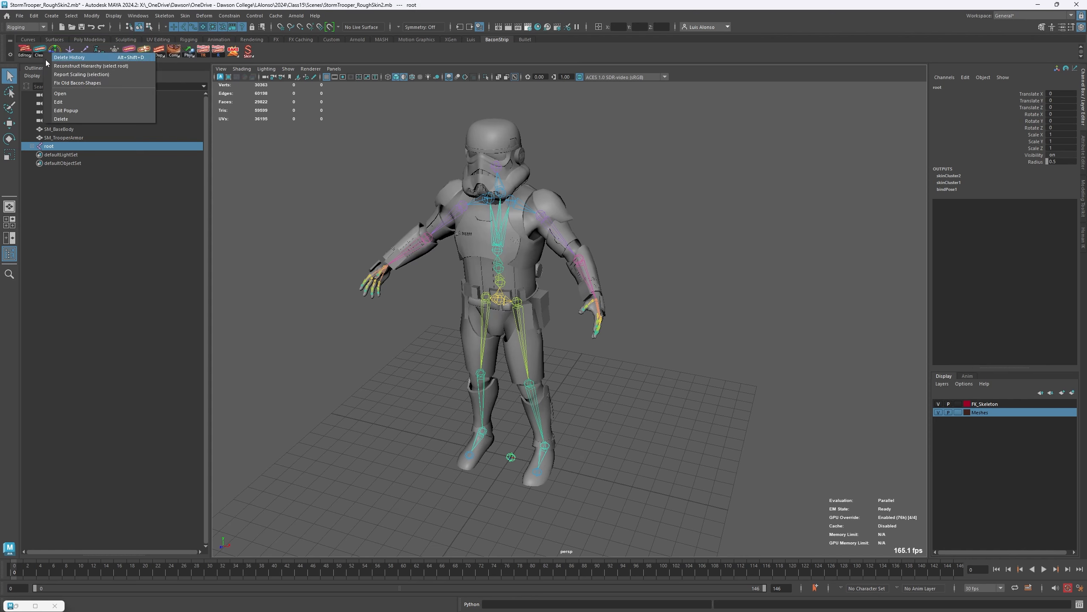
left_click(59, 66)
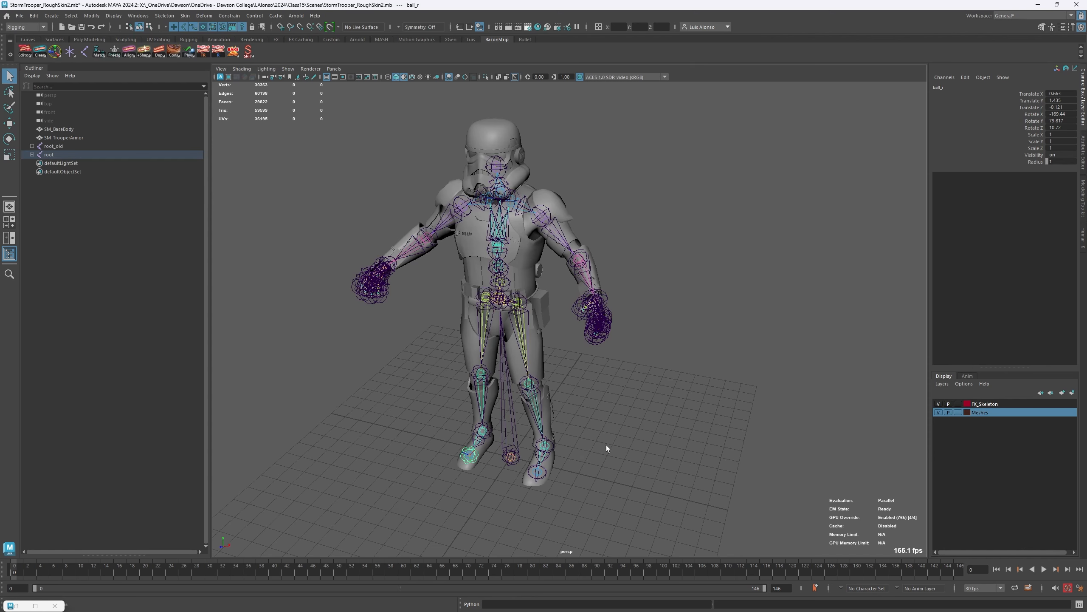
- Examine the joint trees under root and root_old in the Outliner and undo the hierarchy reconstruction
left_click(32, 154, "shift")
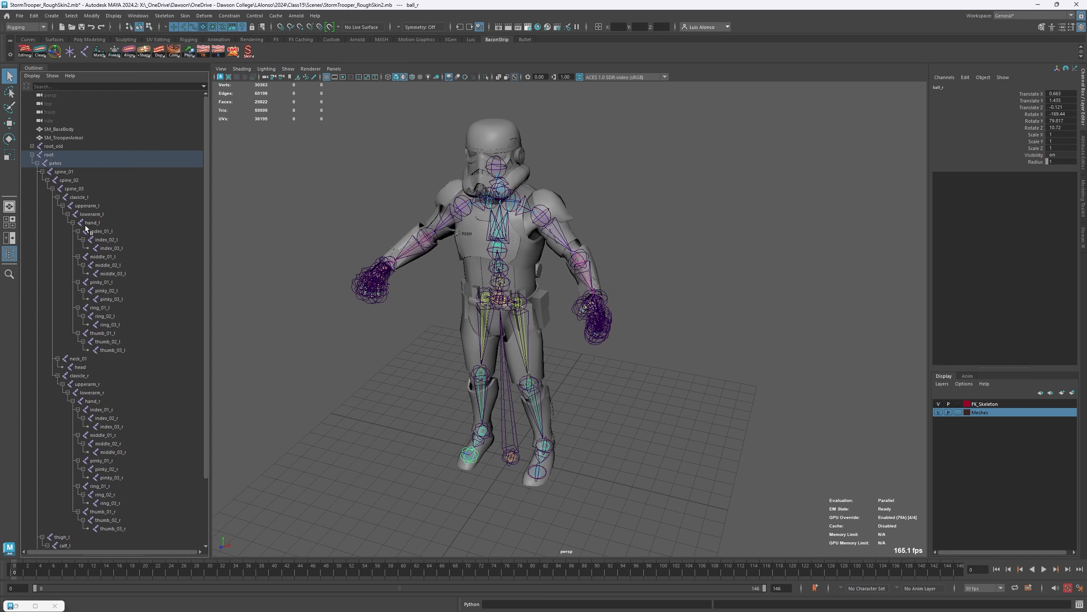
left_click(32, 146)
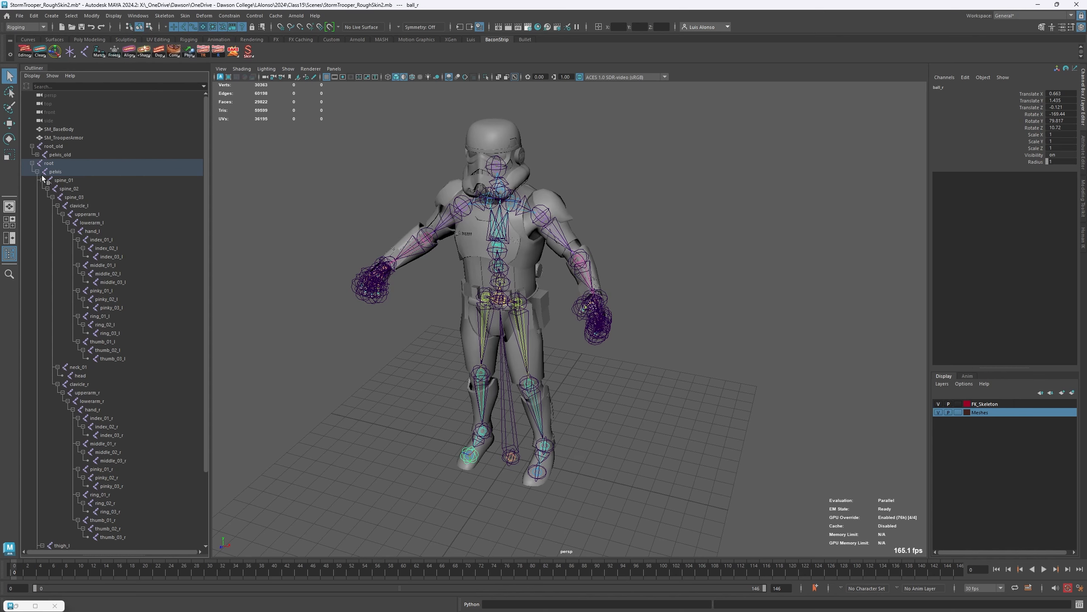
left_click(32, 147)
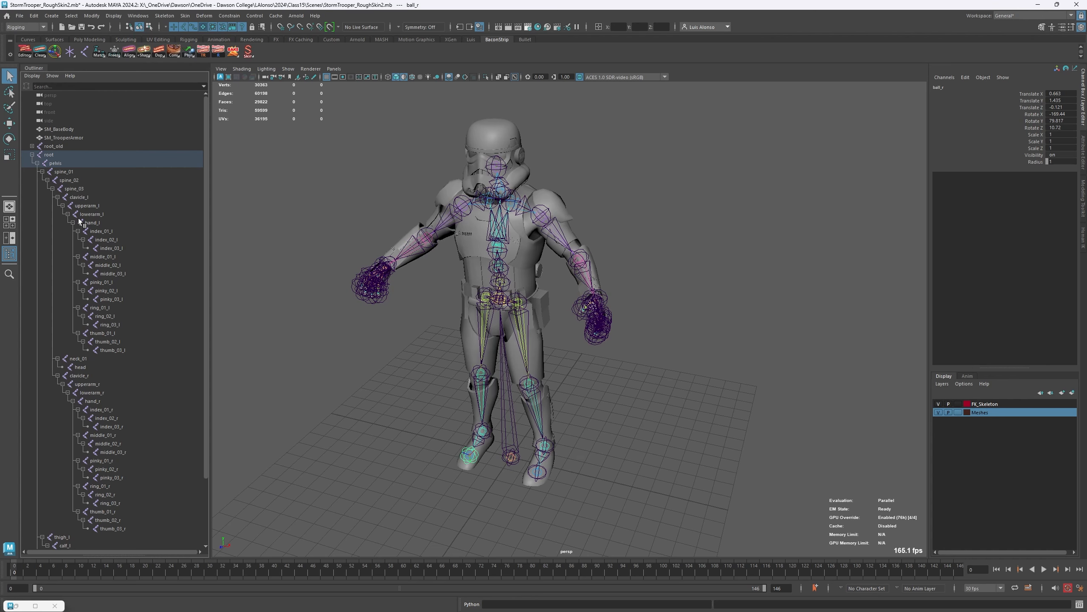
left_click(249, 211)
key("ctrl+z")
key("ctrl+z")
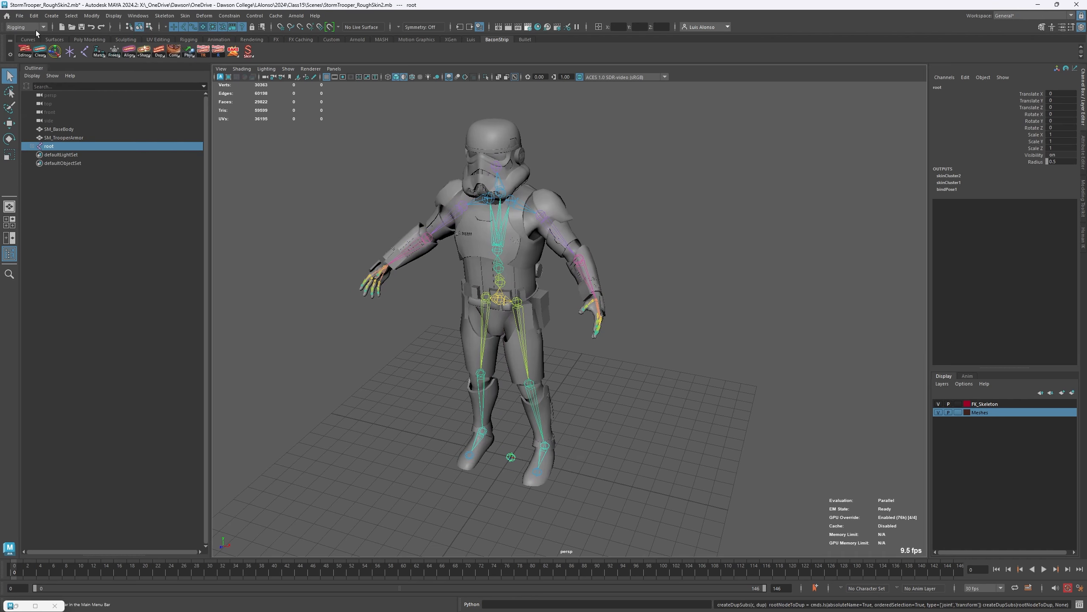
- Select the root joint with its entire hierarchy and run Report Scaling on the selection
right_click(40, 52)
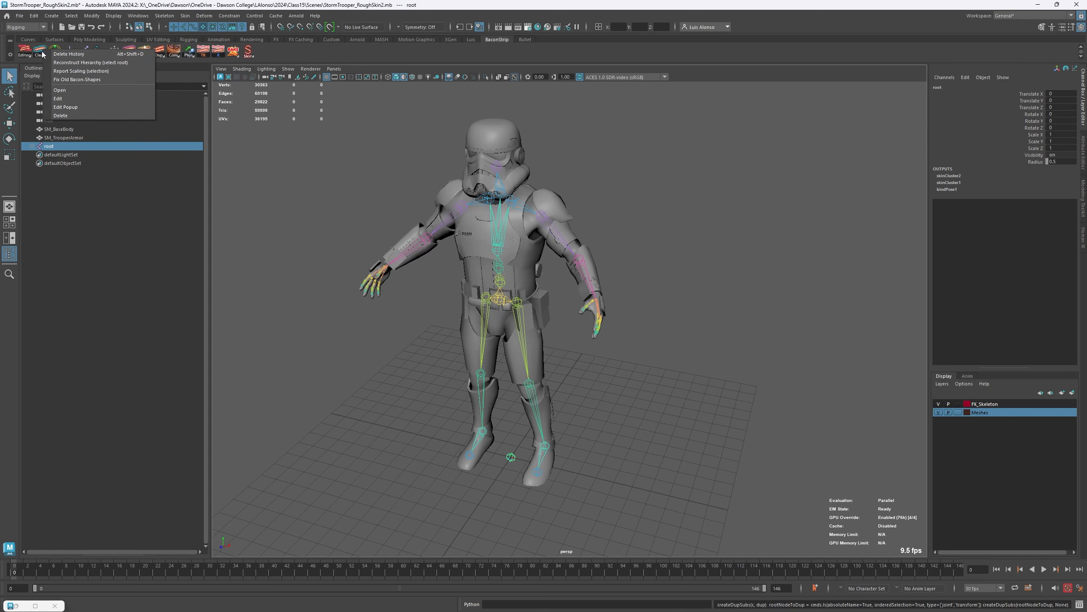
left_click(84, 72)
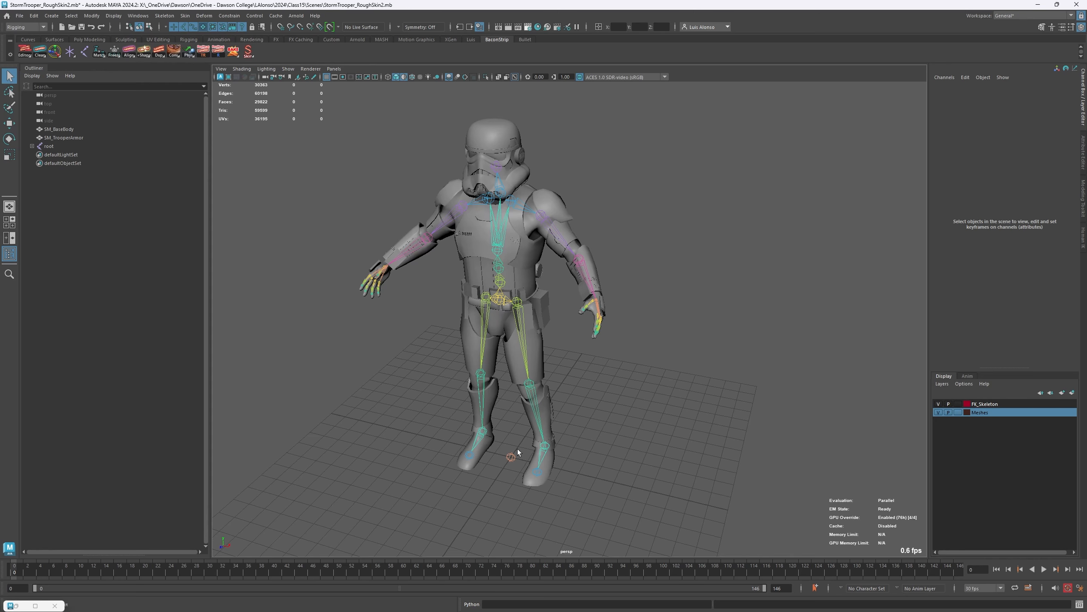
left_click_drag(518, 449, 508, 473)
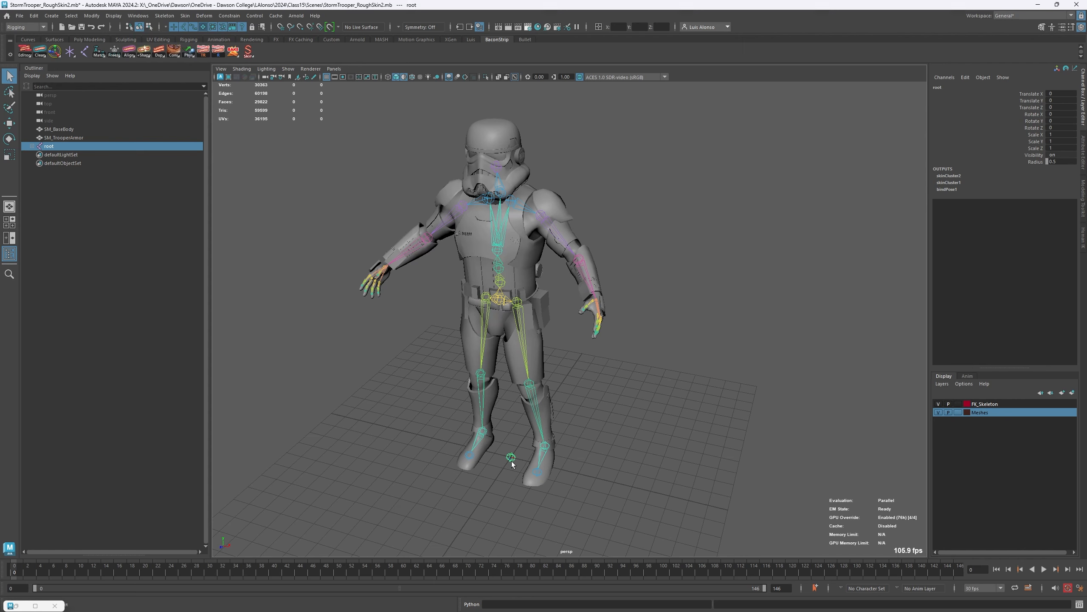
right_click_drag(511, 461, 512, 478)
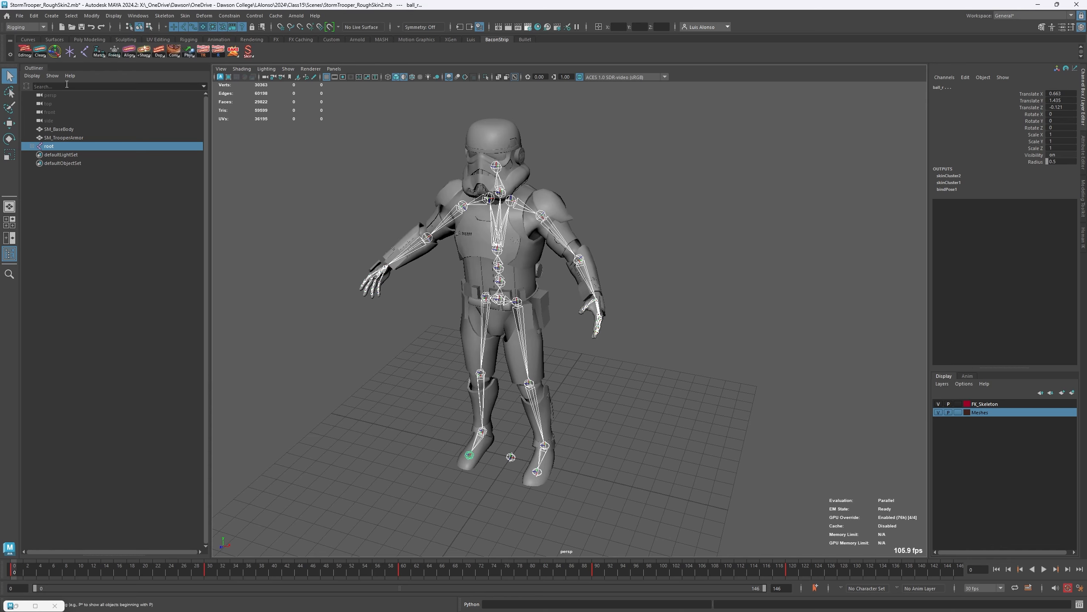
right_click(40, 52)
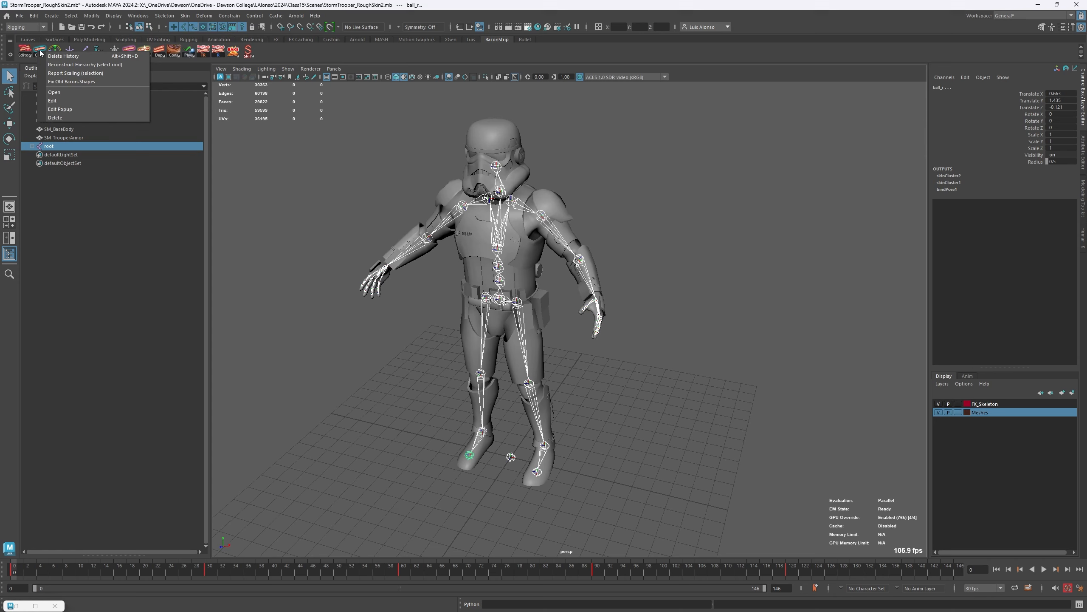
left_click(54, 73)
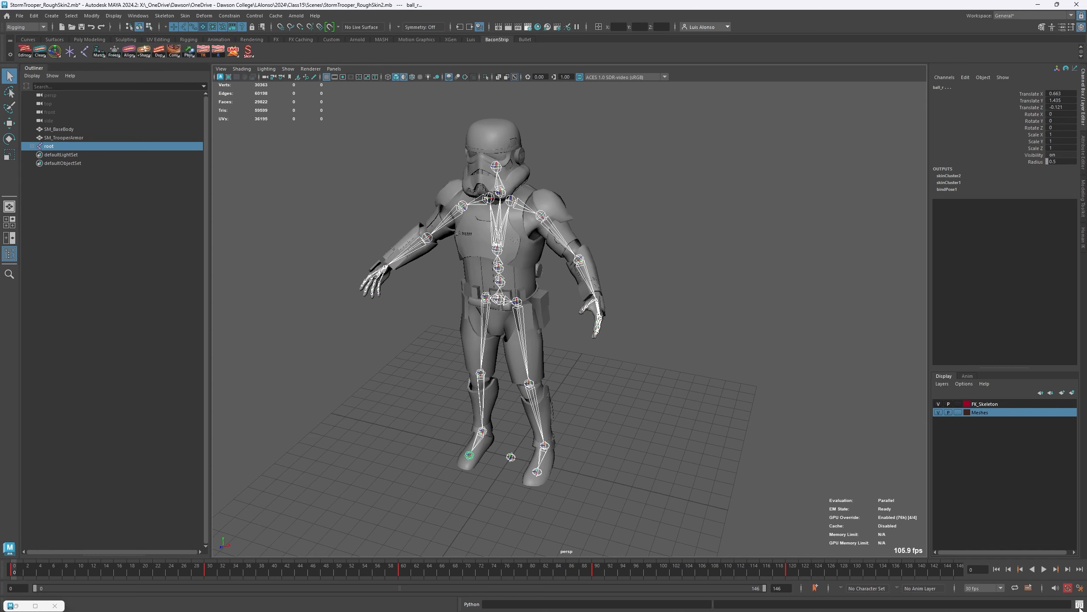
- Open the Script Editor and examine the file name, joint name and scale values in the scaling report
mouse_move(1077, 605)
left_click_drag(0, 129, 456, 72)
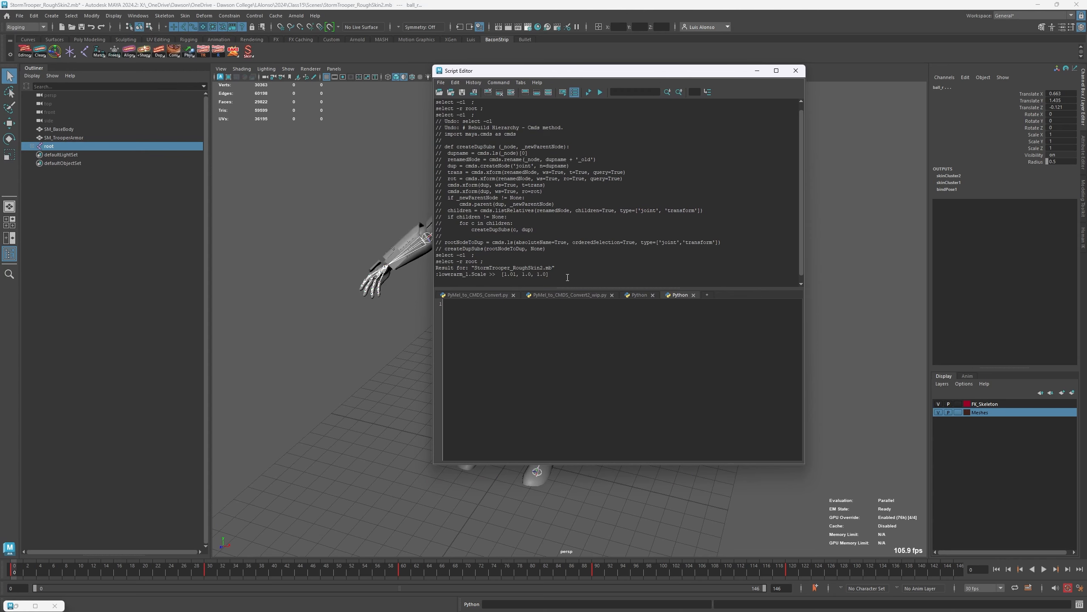
left_click_drag(567, 278, 416, 312)
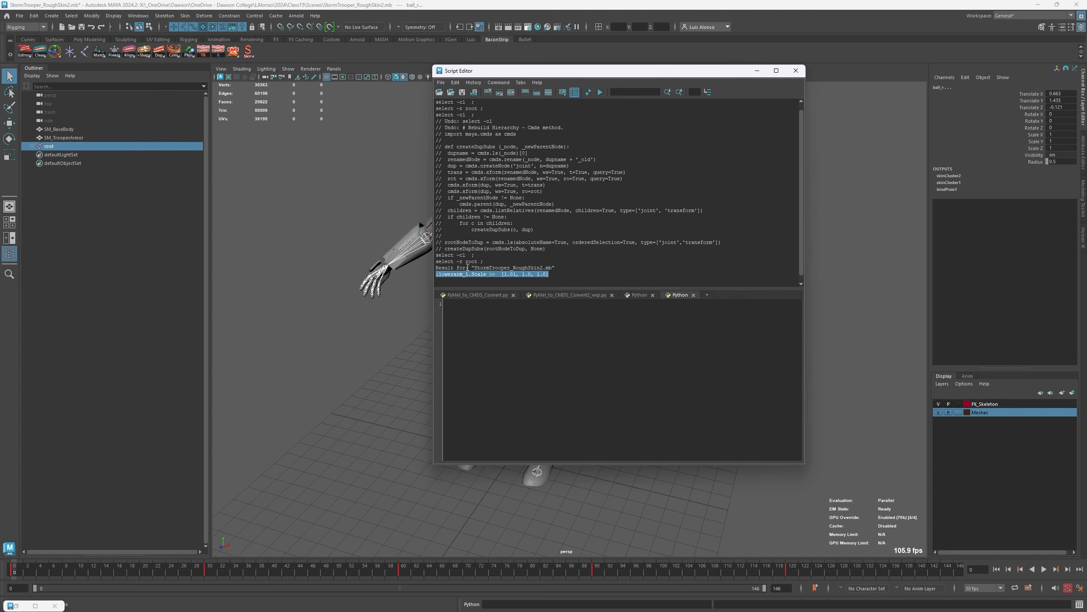
left_click(468, 268)
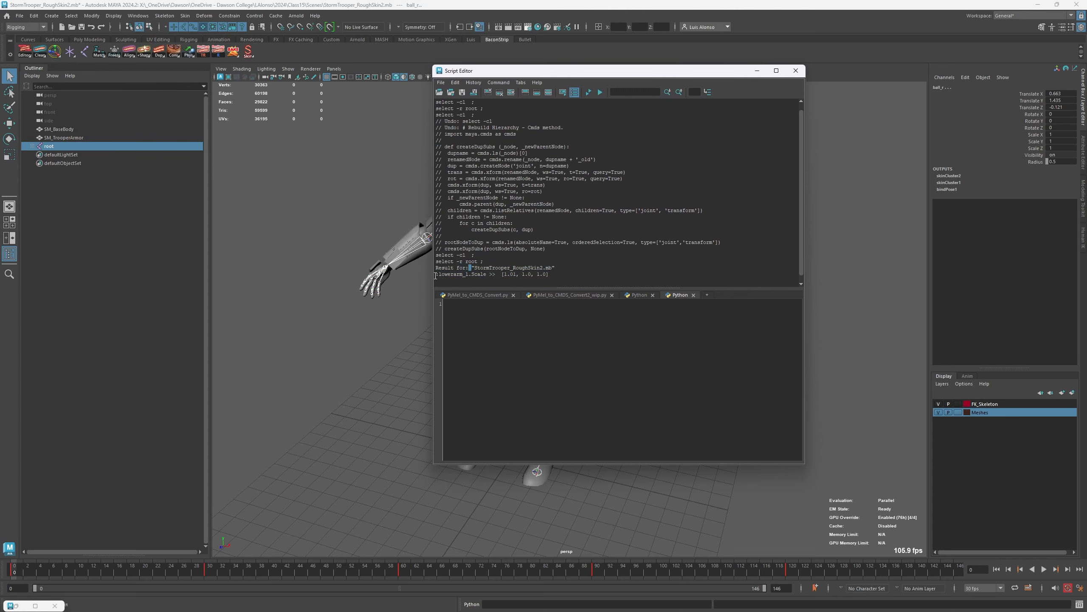
left_click_drag(437, 275, 485, 274)
left_click(486, 276)
double_click(507, 274)
left_click(490, 281)
- Move the Script Editor off the character to view the skeleton beside the report, and close the editor
left_click_drag(650, 73, 295, 116)
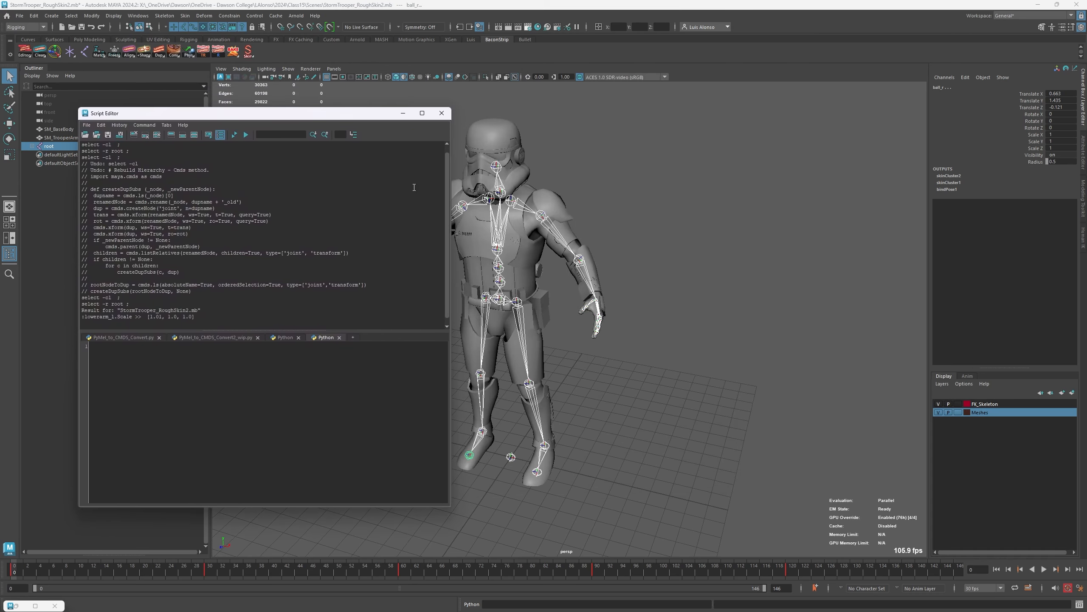
left_click_drag(362, 115, 334, 147)
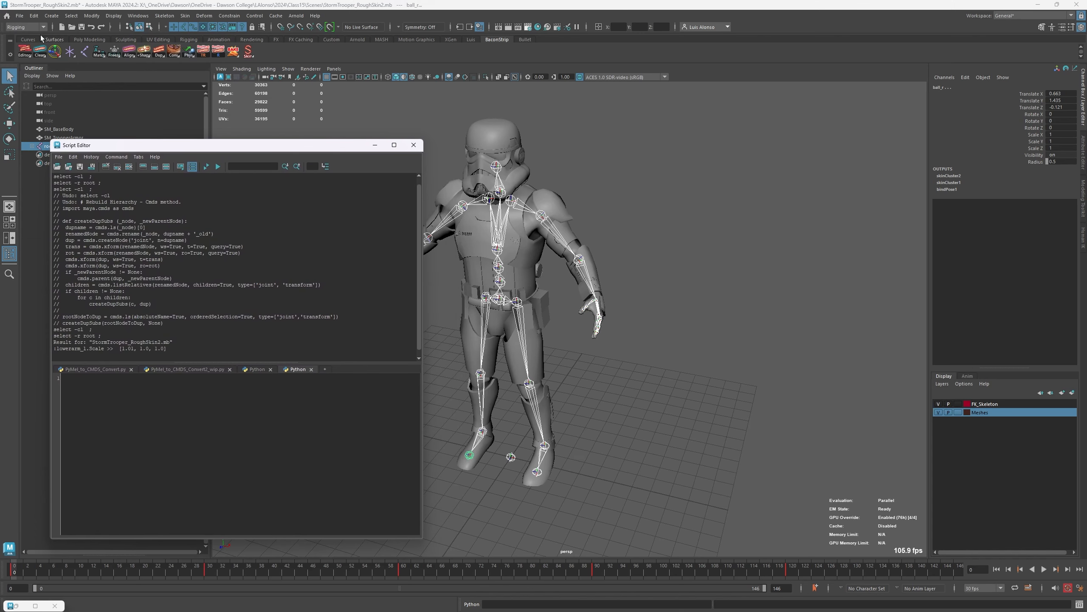
left_click_drag(339, 146, 337, 140)
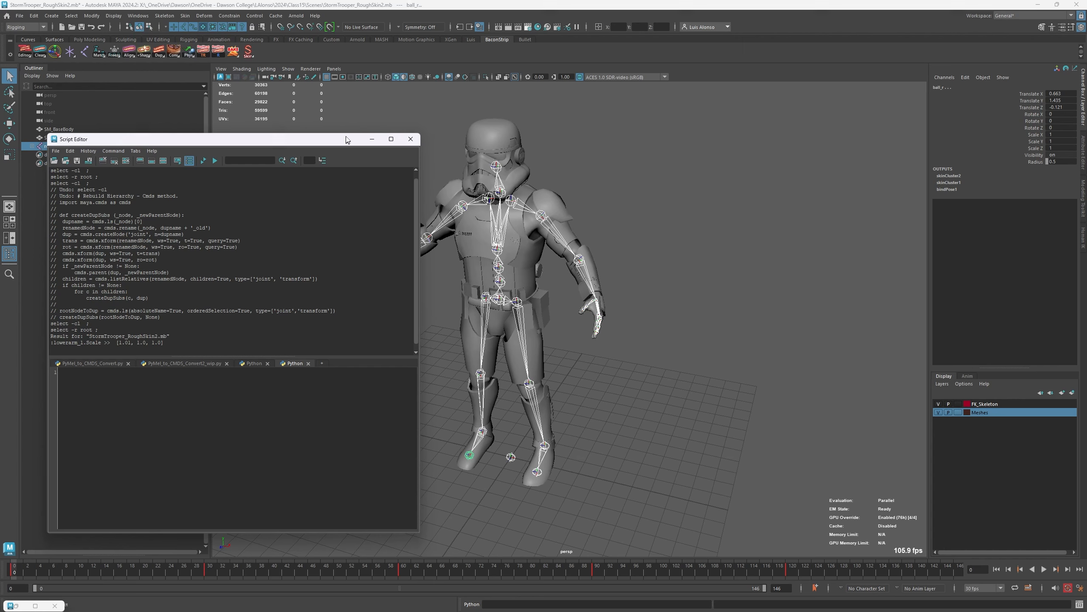
left_click_drag(347, 142, 345, 166)
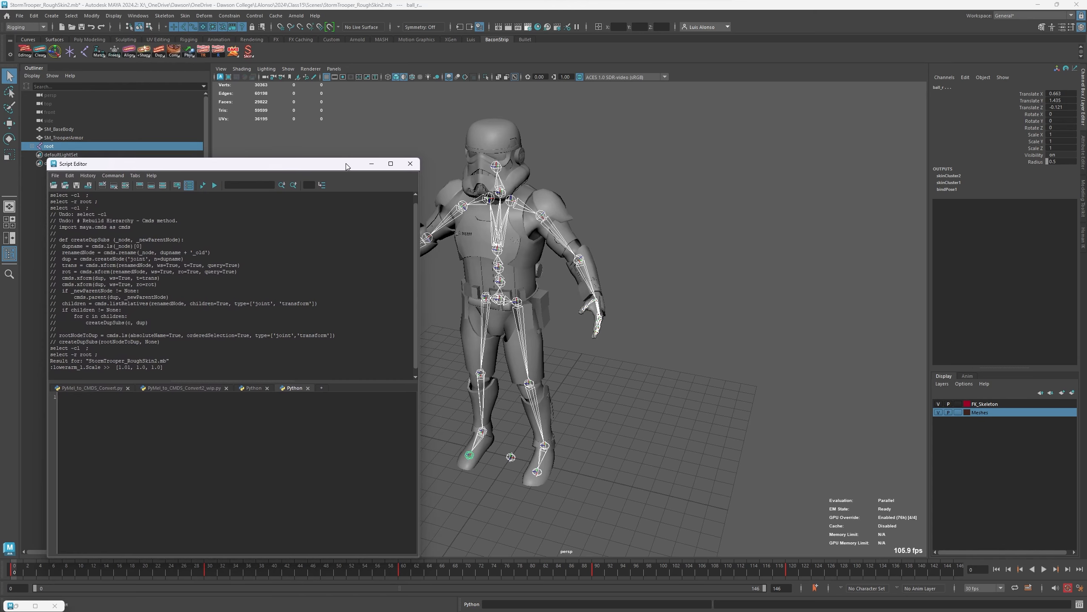
left_click(410, 163)
- Run the Fix Old Bacon-Shapes cleaning command
right_click(38, 51)
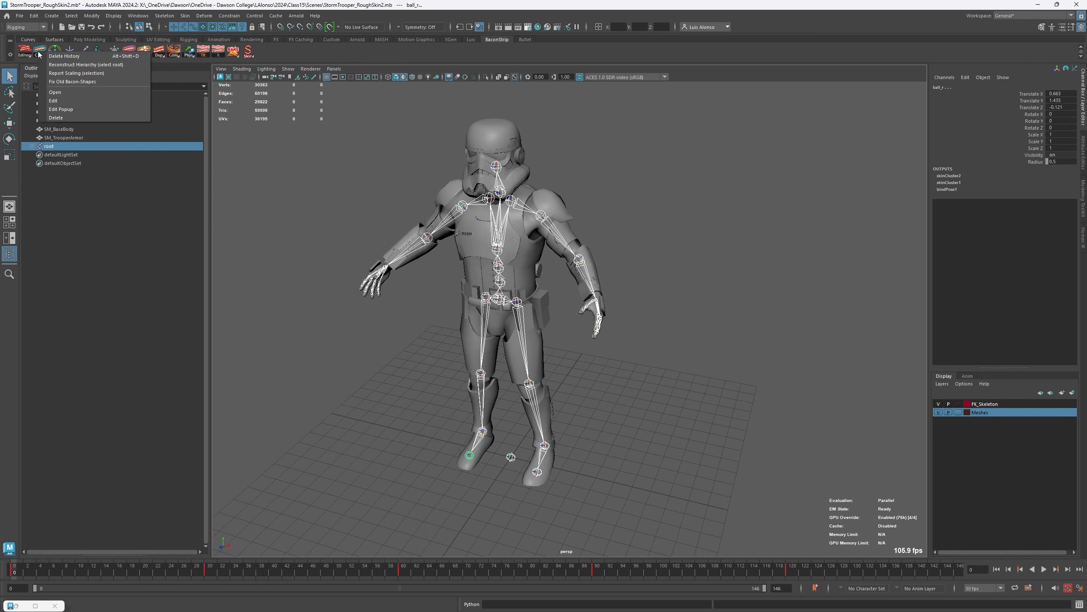
left_click(84, 82)
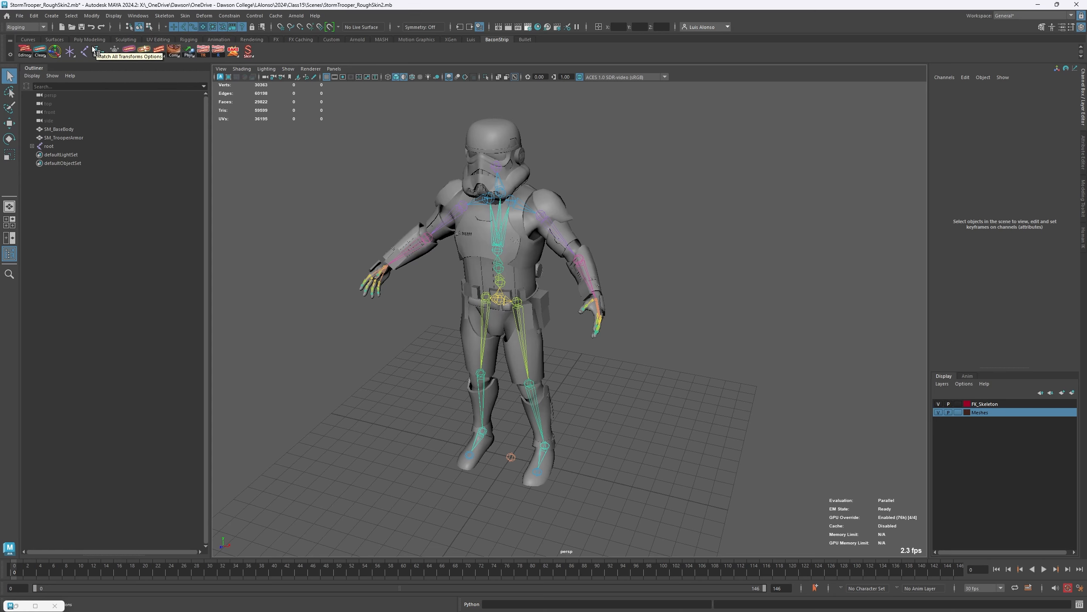
- Show the local rotation axes on the upperarm_l joint and turn off X-ray joint display in the viewport
left_click(558, 226)
left_click(54, 53)
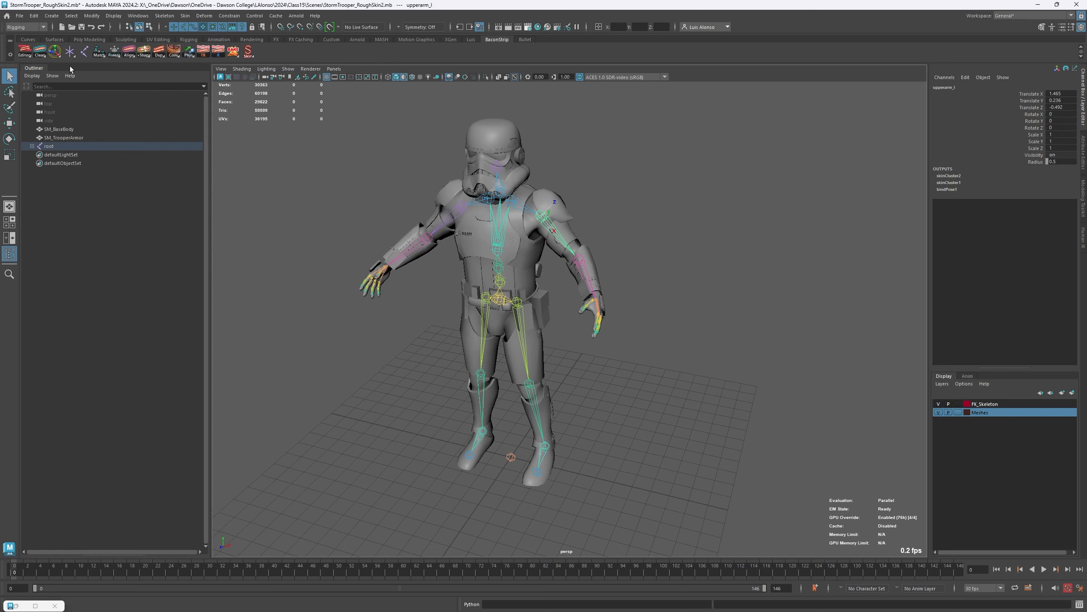
left_click(599, 212)
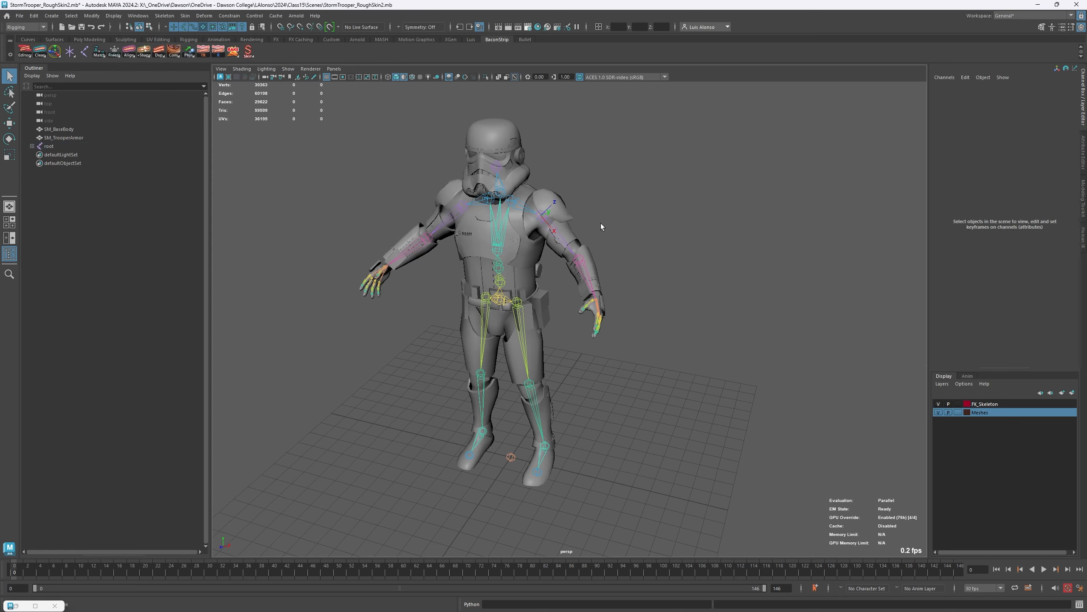
left_click(558, 238)
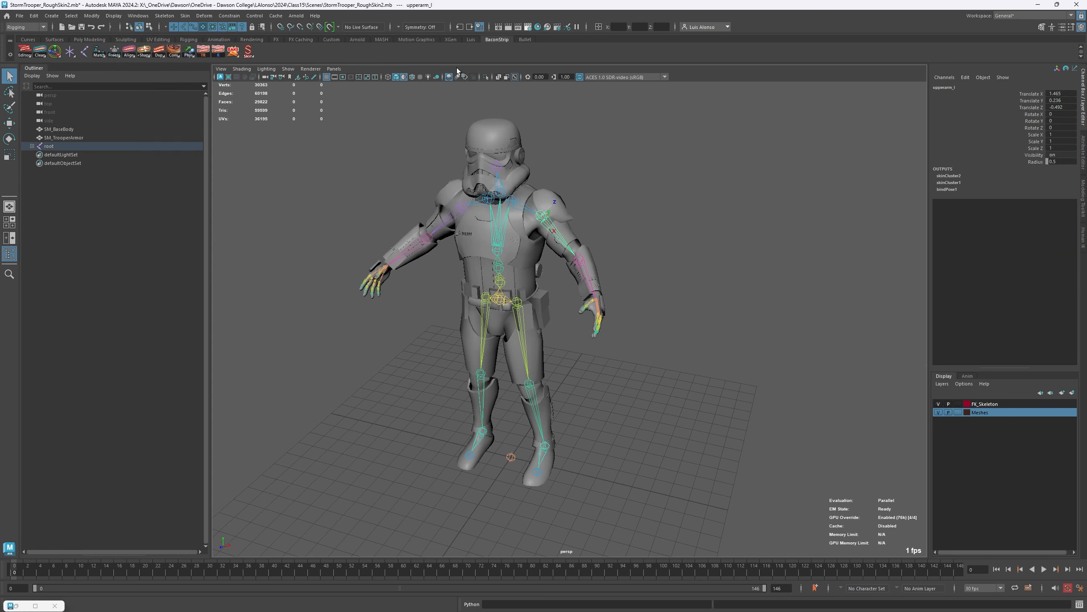
left_click(514, 78)
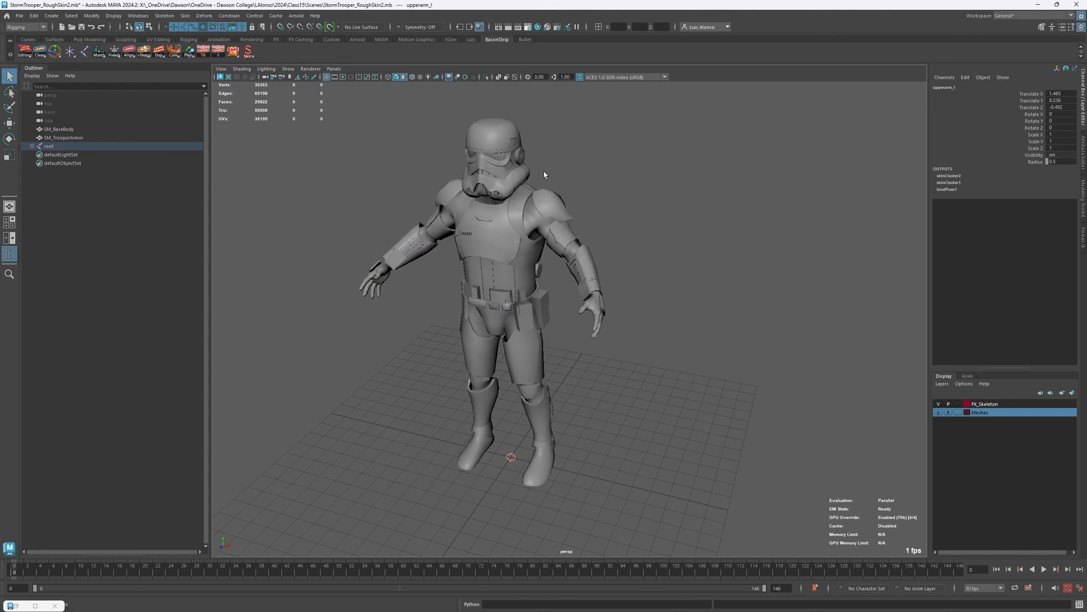
- Turn X-ray joint display back on in the viewport and clear the joint selection
left_click(514, 78)
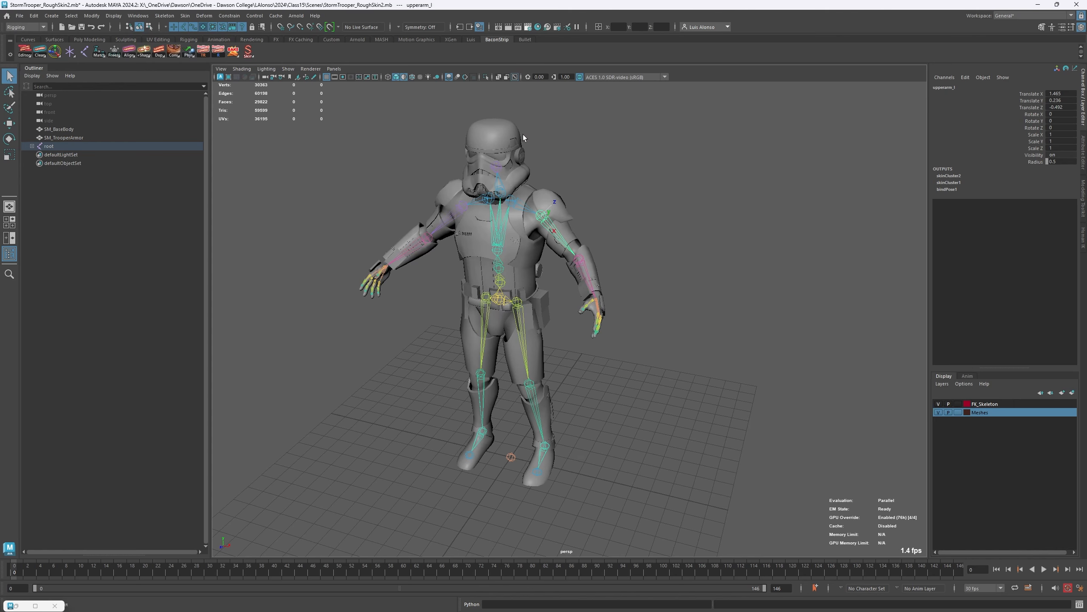
left_click(563, 233)
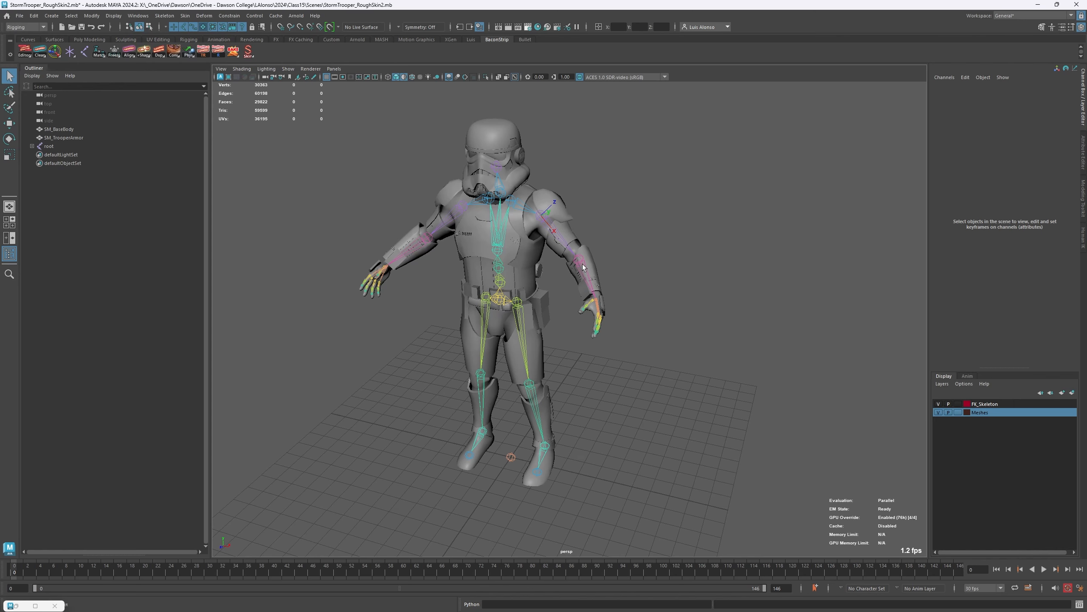
left_click_drag(582, 263, 370, 227)
left_click(370, 226)
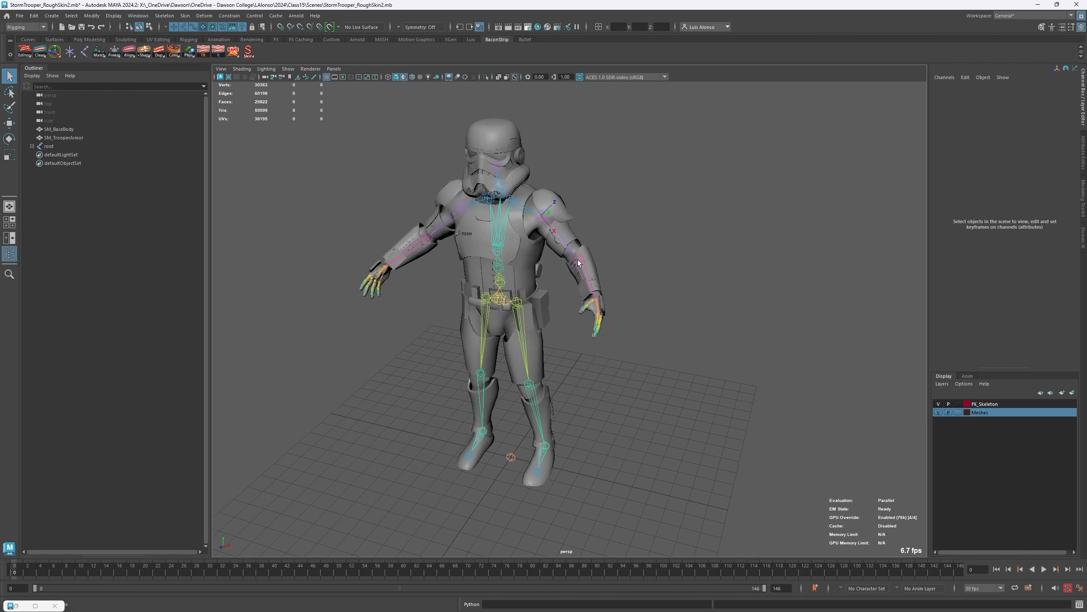
- Show the local rotation axes on the hand_l joint, look up Maya's own Local Rotation Axes display command, and deselect the joint
left_click(598, 310)
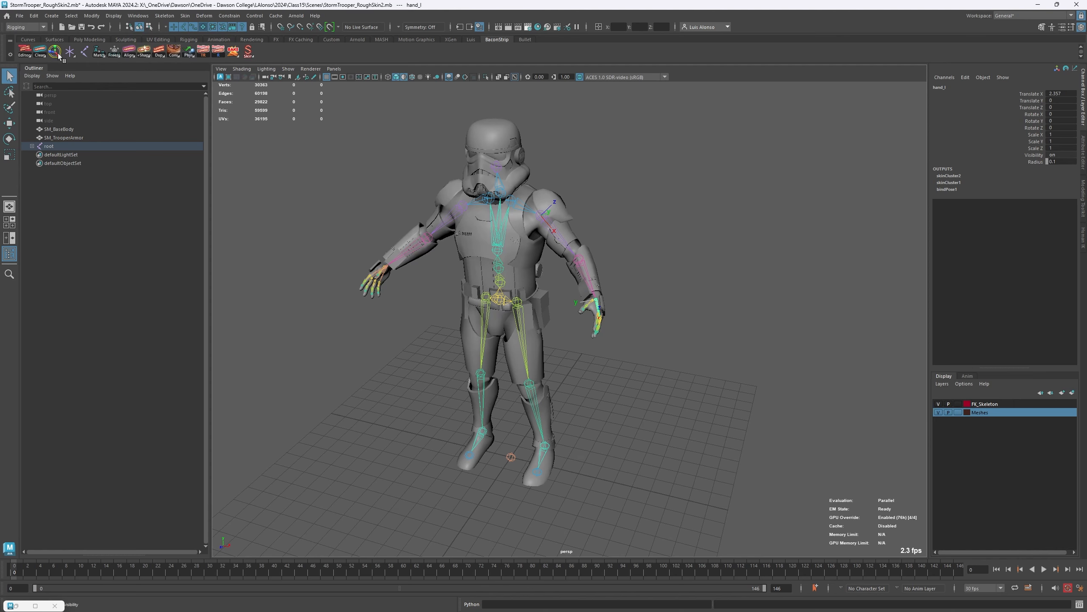
left_click(114, 16)
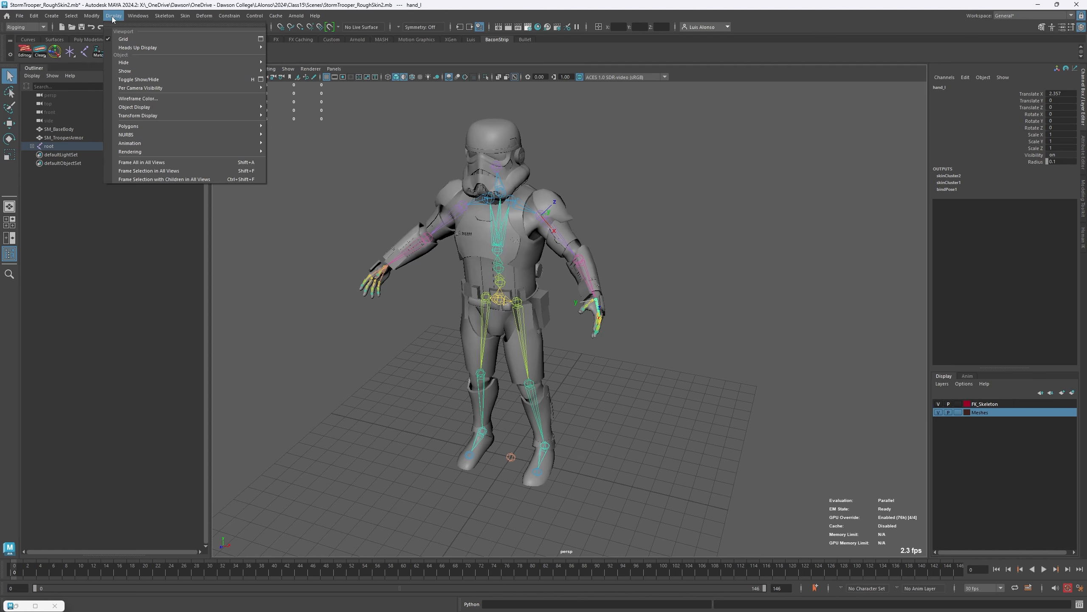
mouse_move(165, 116)
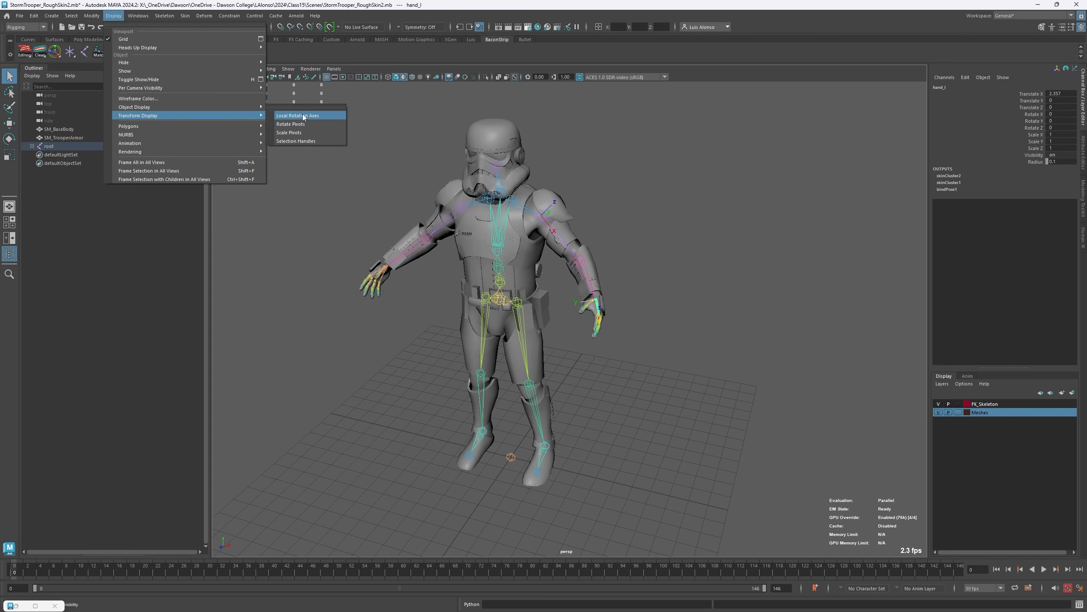
left_click(282, 230)
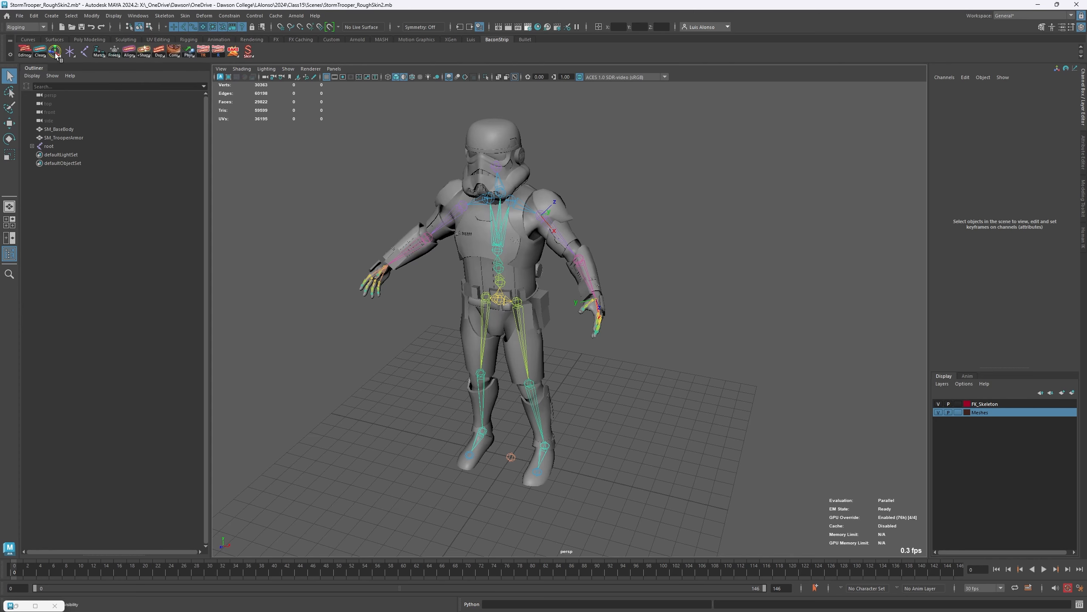
- Select the whole hierarchy of the clavicle_l joint and toggle its local rotation axes twice
left_click(522, 209)
right_click(575, 165)
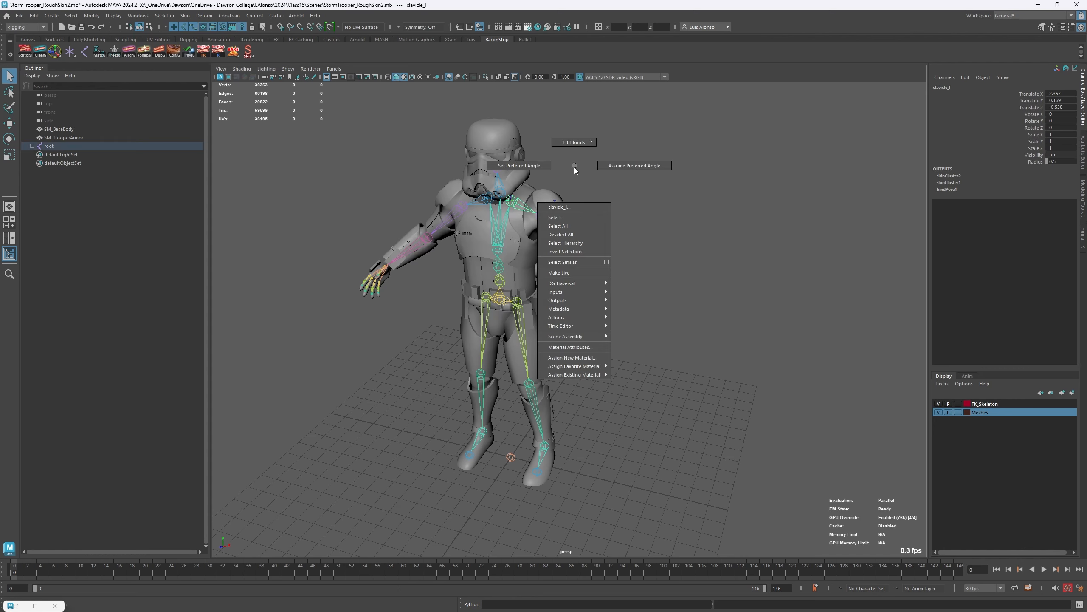
left_click(570, 243)
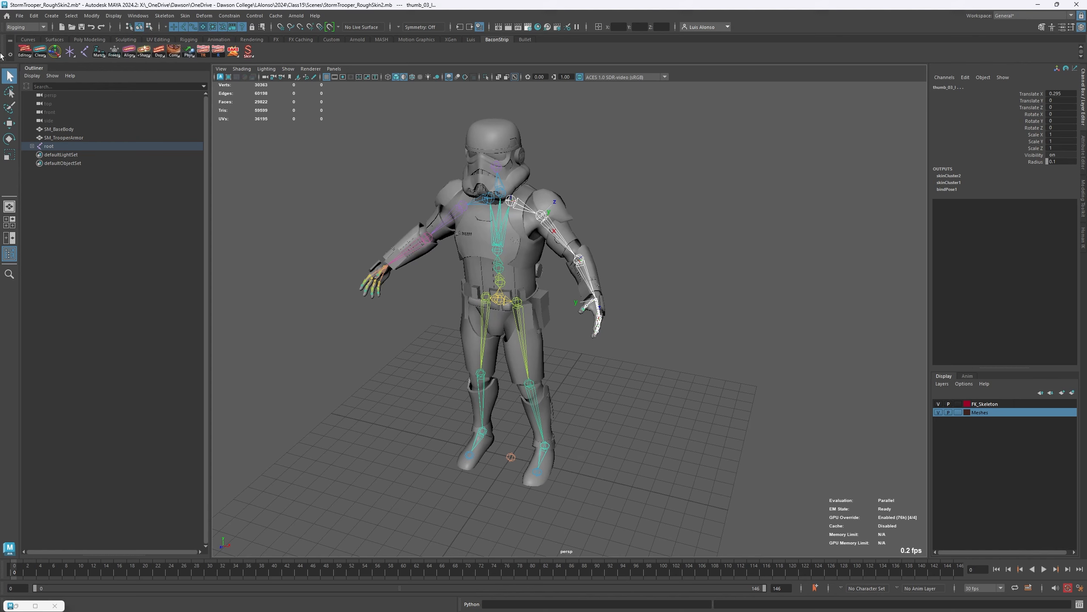
left_click(55, 51)
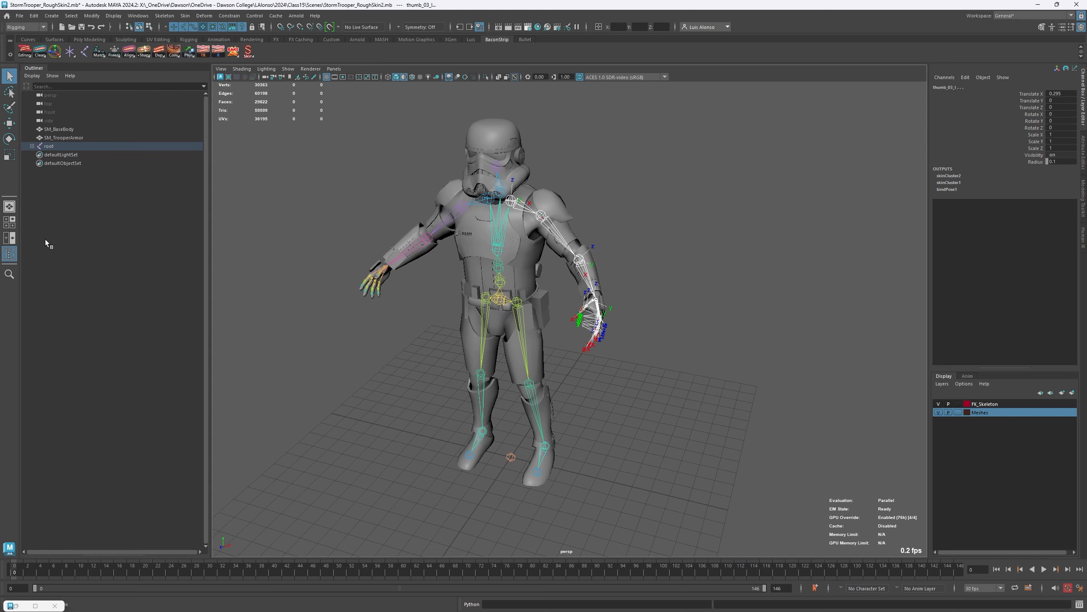
left_click(55, 52)
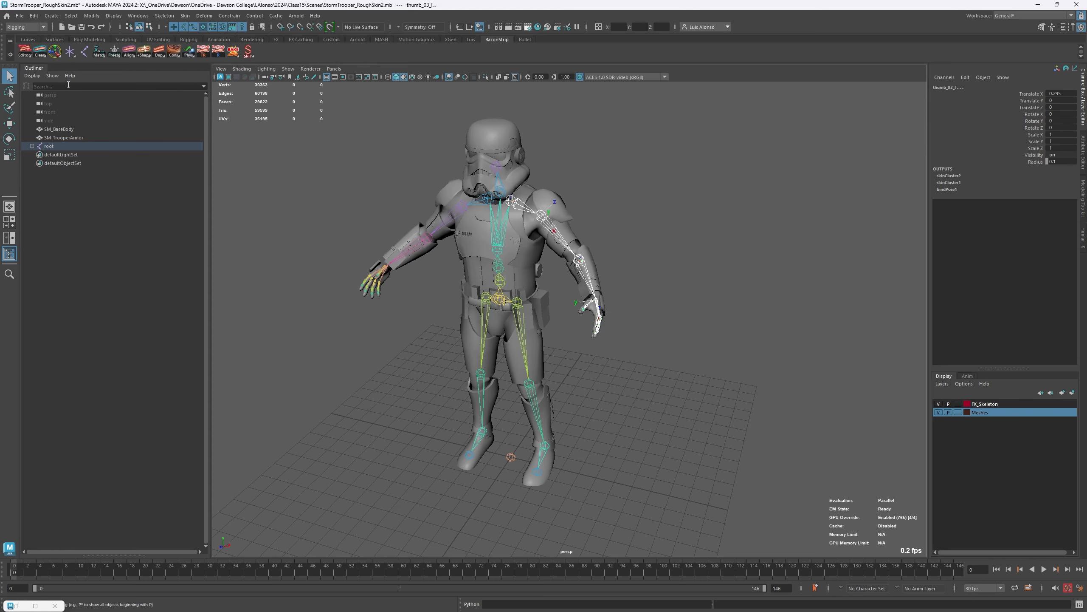
- Set all local rotation axes off for the selected arm joints, and then set them all on
right_click(54, 54)
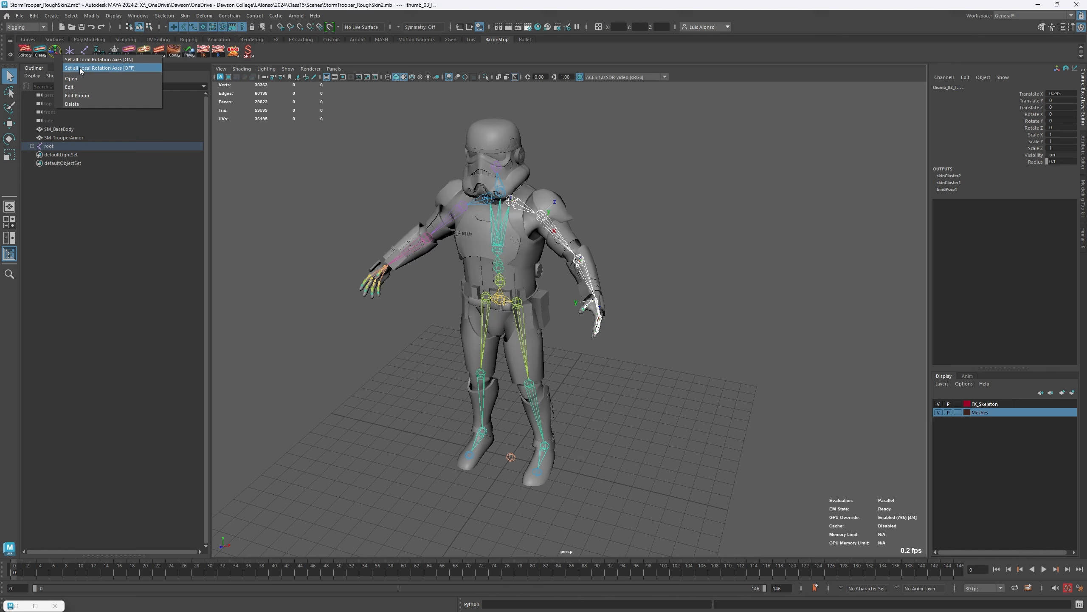
left_click(74, 69)
right_click(55, 54)
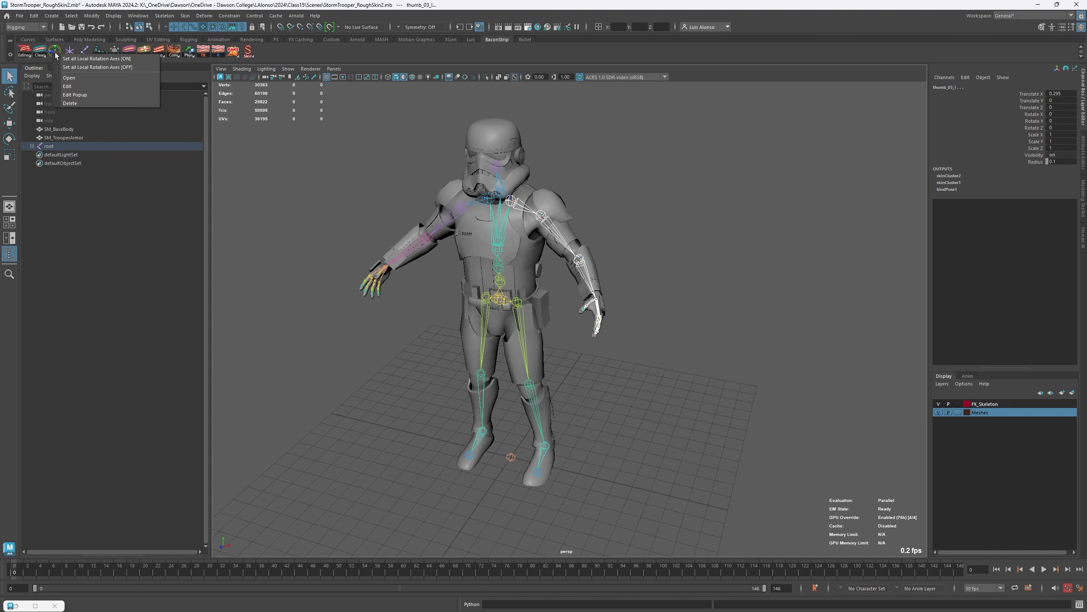
left_click(88, 59)
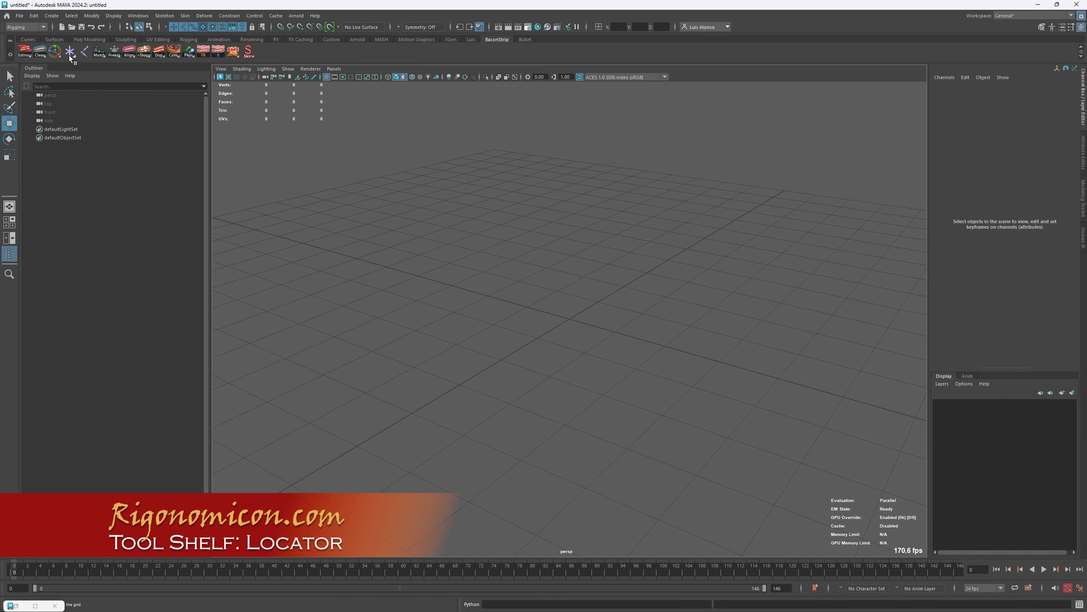
- Find the Locator command among the object creation commands in the empty scene
left_click(50, 17)
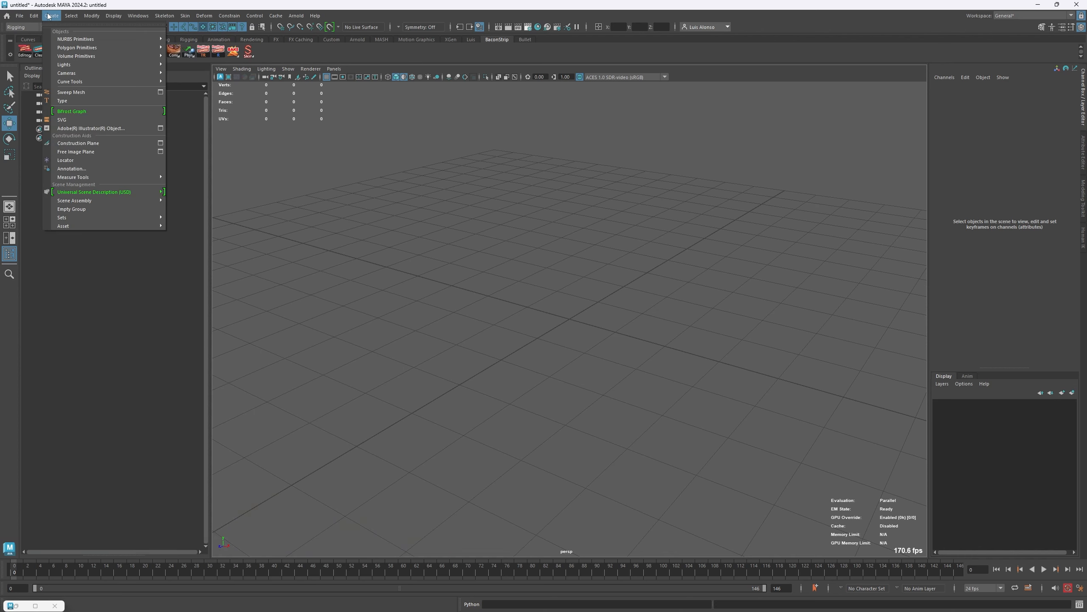
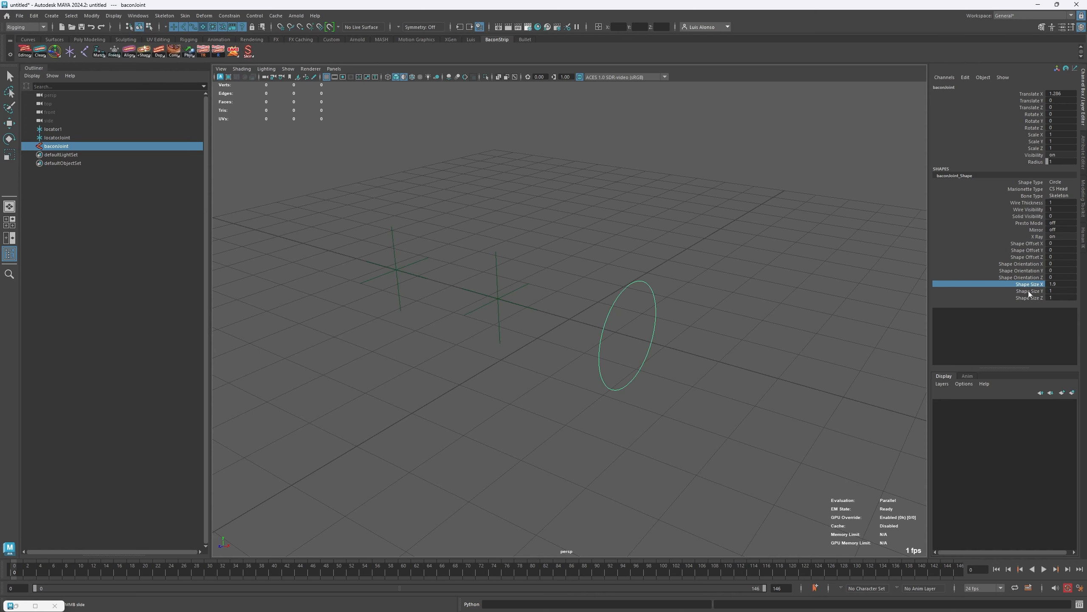
- Enlarge the baconJoint circle by setting its Shape Size Y and Shape Size Z to 1.7
left_click_drag(1030, 291, 1027, 298)
middle_click_drag(766, 340, 774, 339)
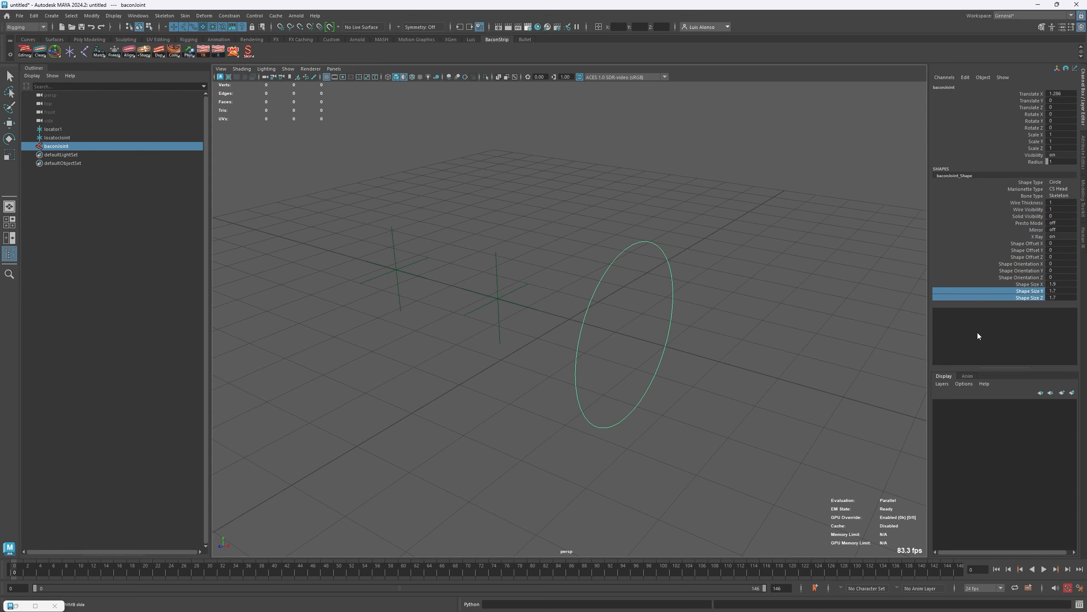
left_click(1001, 256)
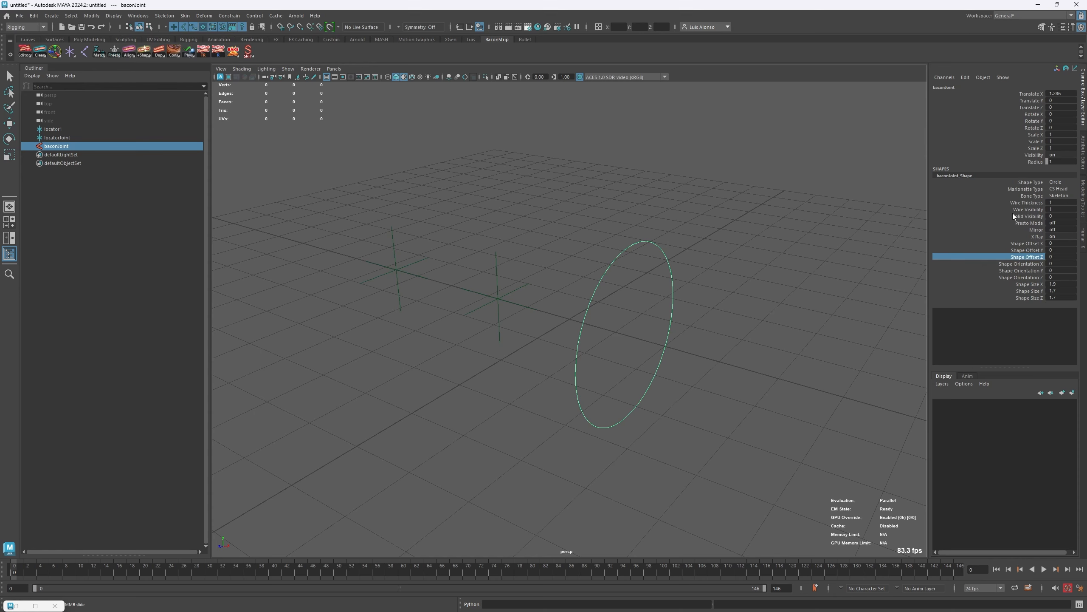
left_click(1036, 236)
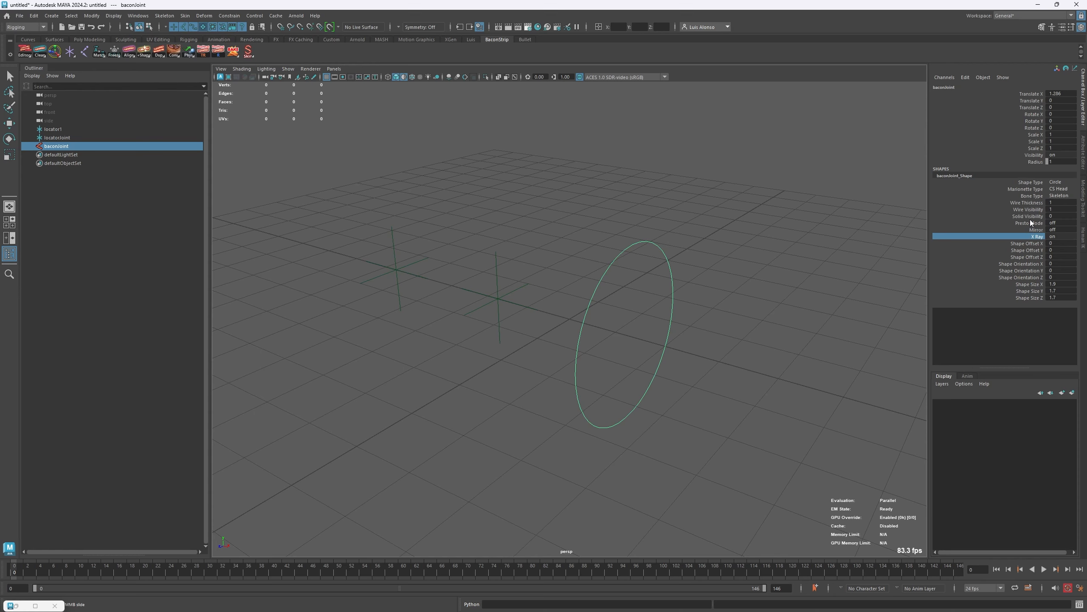
- Set the baconJoint circle's Wire Thickness to 4
left_click(1029, 202)
double_click(1064, 203)
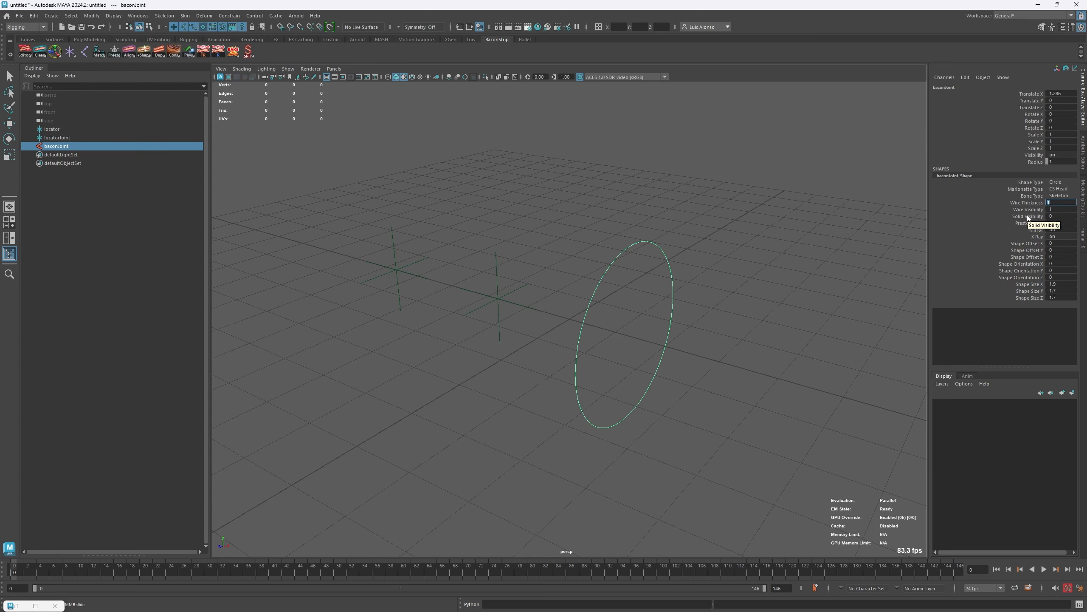
type("4")
key("Return")
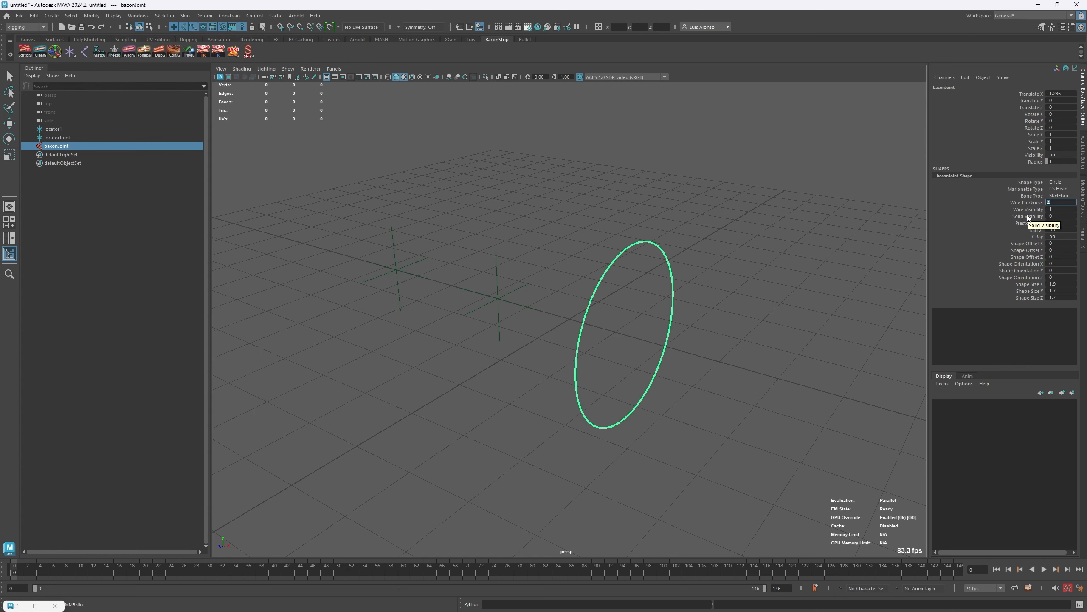
- Duplicate the thick circle joint and move the copy along X to about 2.94
left_click(879, 328)
key("w")
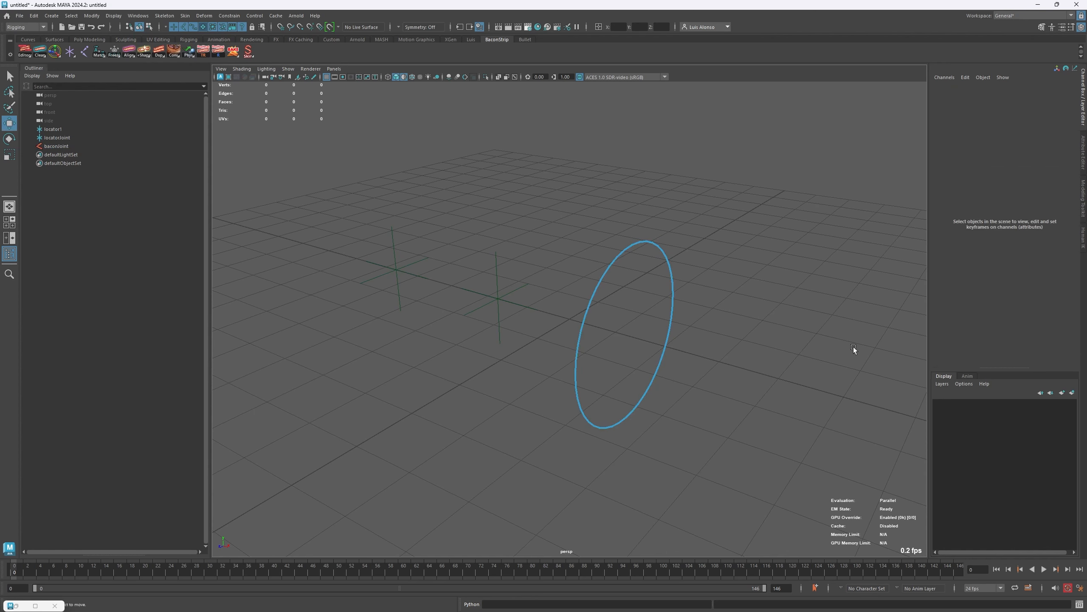
left_click_drag(707, 246, 628, 314)
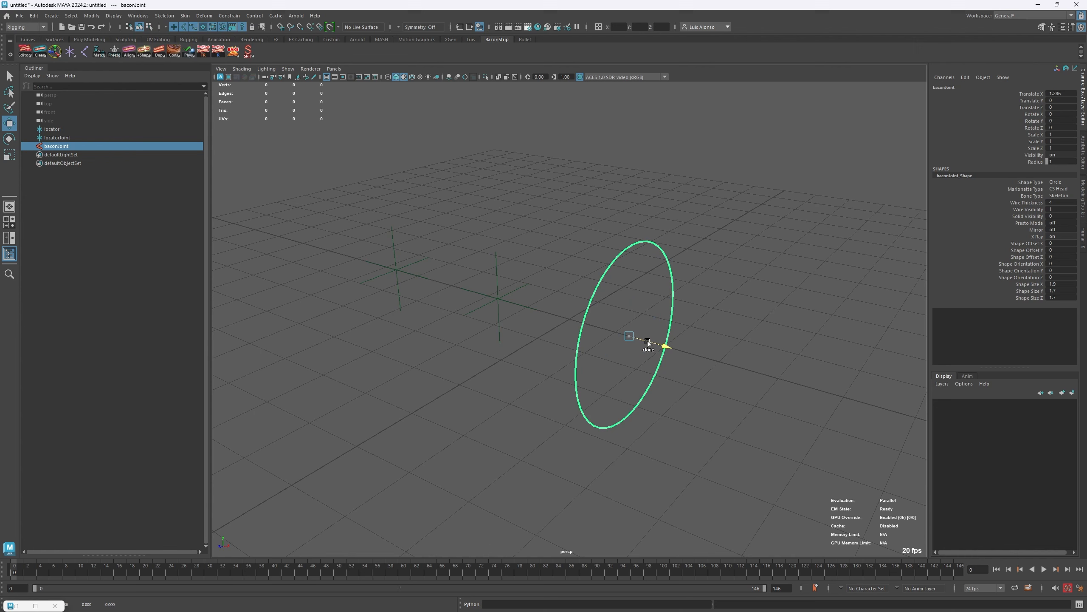
mouse_move(648, 341)
left_mouse_down("shift")
mouse_move(725, 374)
mouse_move(733, 465)
left_mouse_up("shift")
left_click(734, 465)
left_click_drag(717, 413, 736, 426)
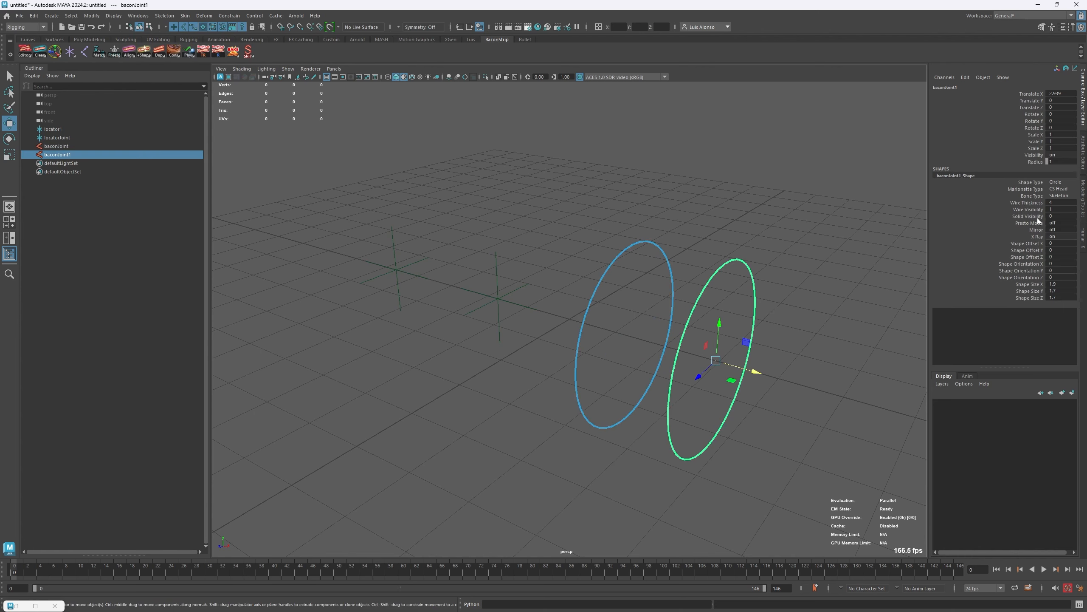
- Set the duplicated circle joint's Wire Thickness to 1 and clear the selection
left_click(1056, 204)
type("1")
key("Return")
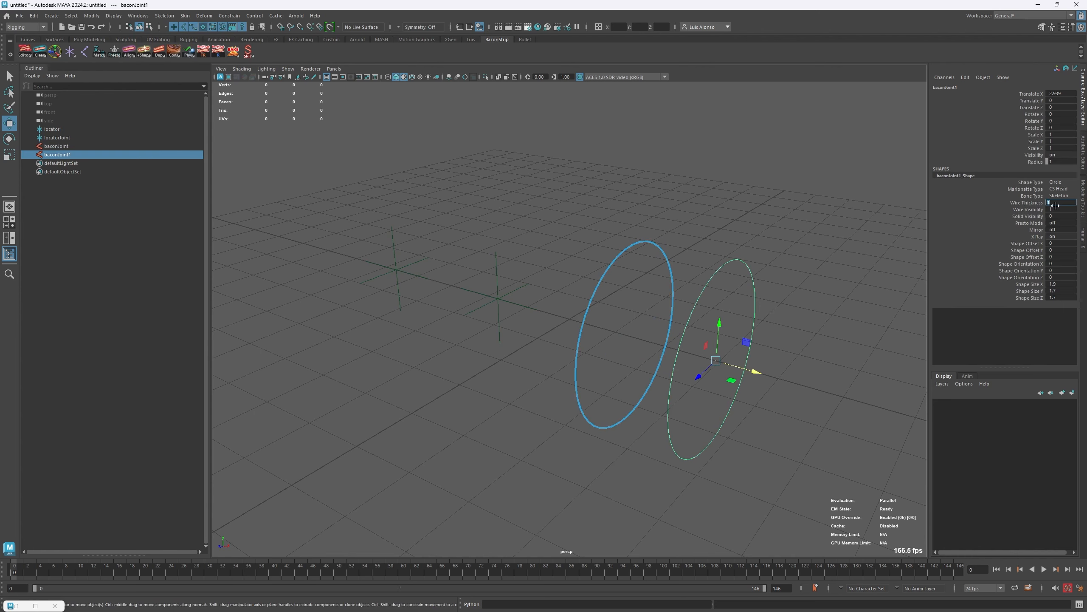
left_click(773, 240)
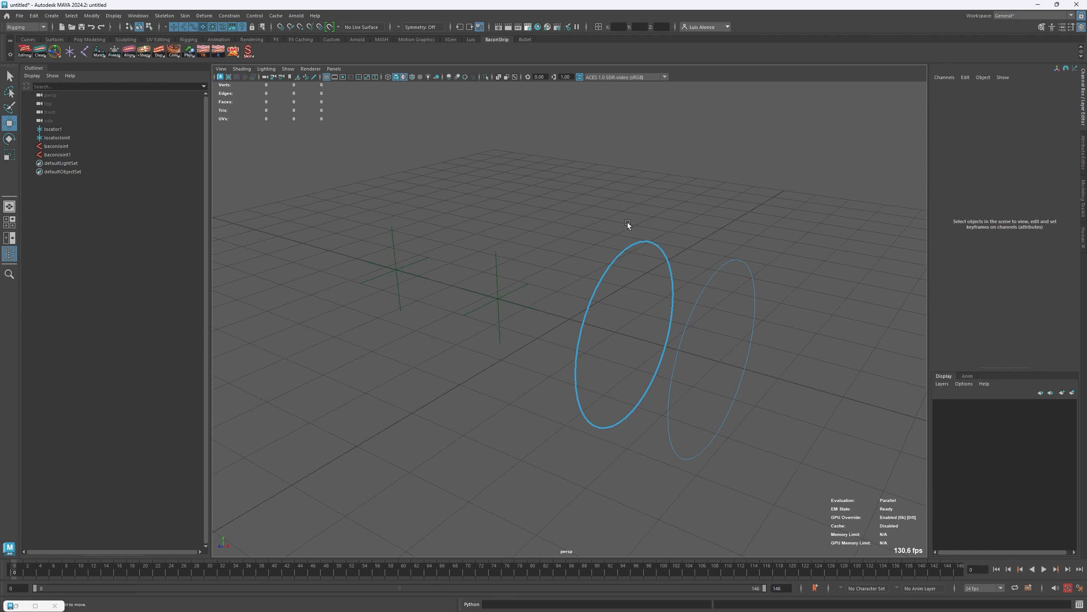
- Change the original baconJoint's Shape Type to Feather and stretch its Shape Size X to 5.5
left_click(635, 288)
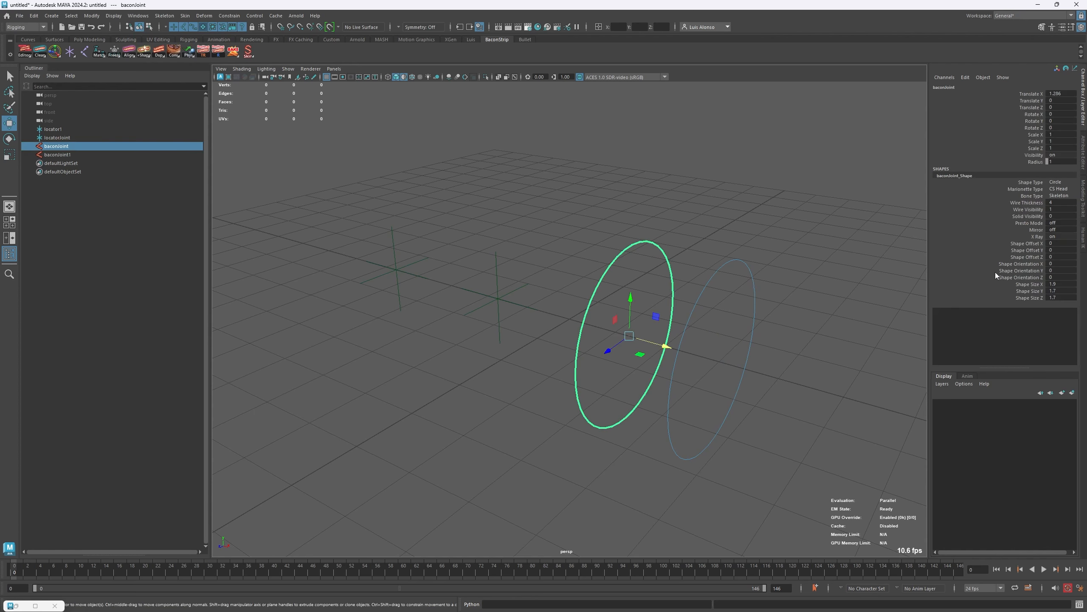
left_click(1065, 183)
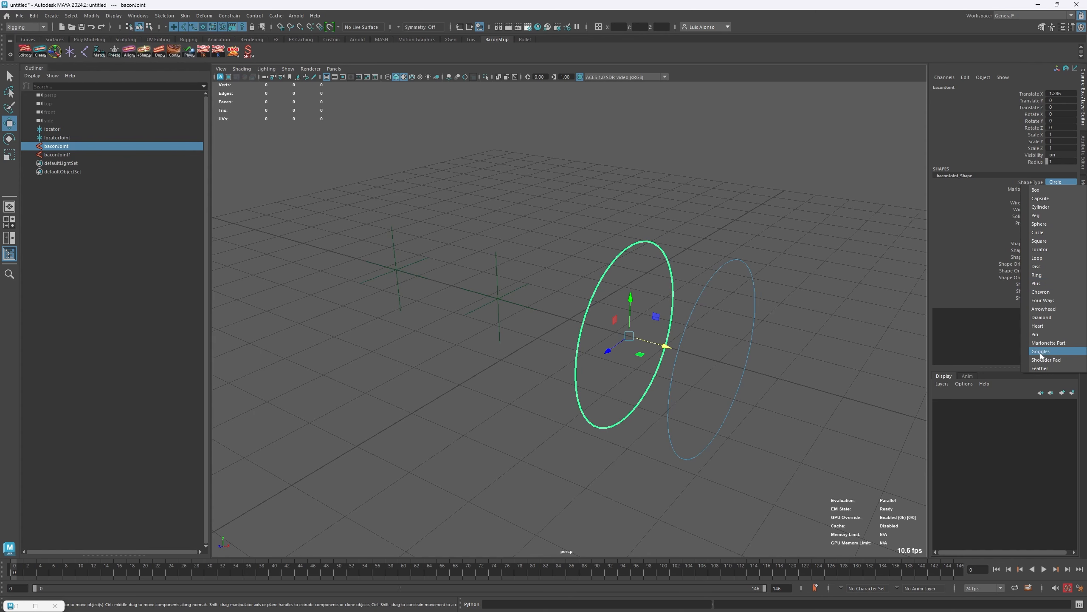
left_click(1040, 368)
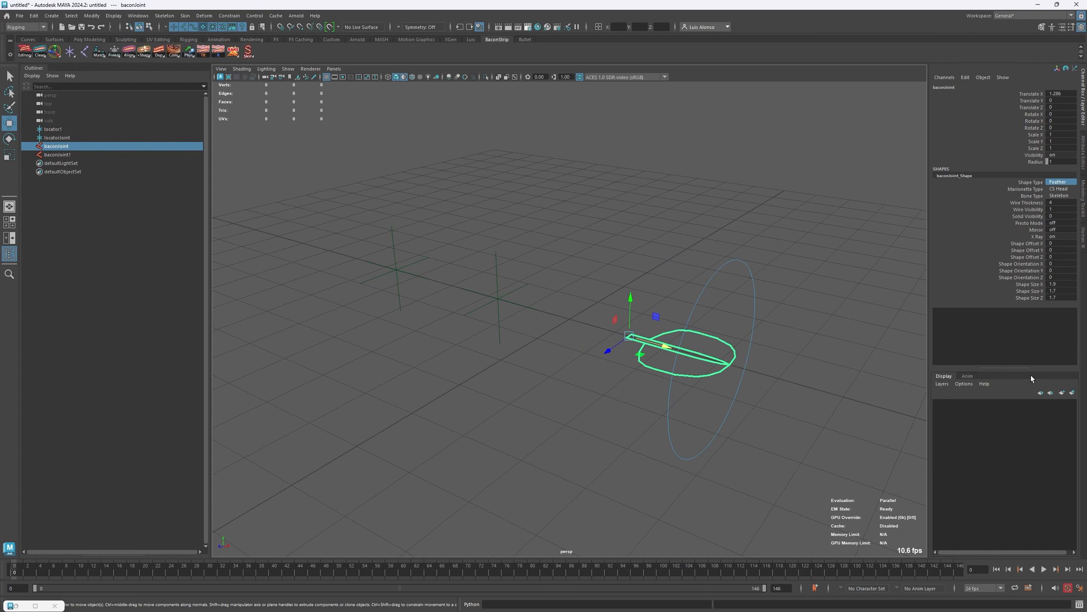
left_click(1030, 284)
middle_click_drag(776, 304, 789, 311)
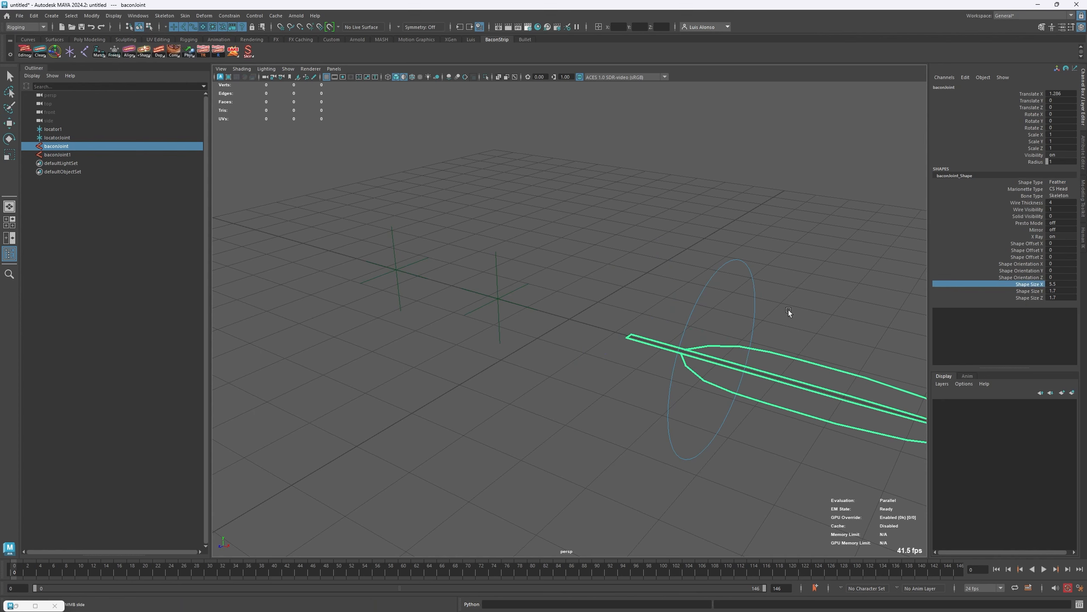
- Move the feather joint along X to about -3.46 and keep it selected
key("w")
left_click_drag(648, 349, 455, 278)
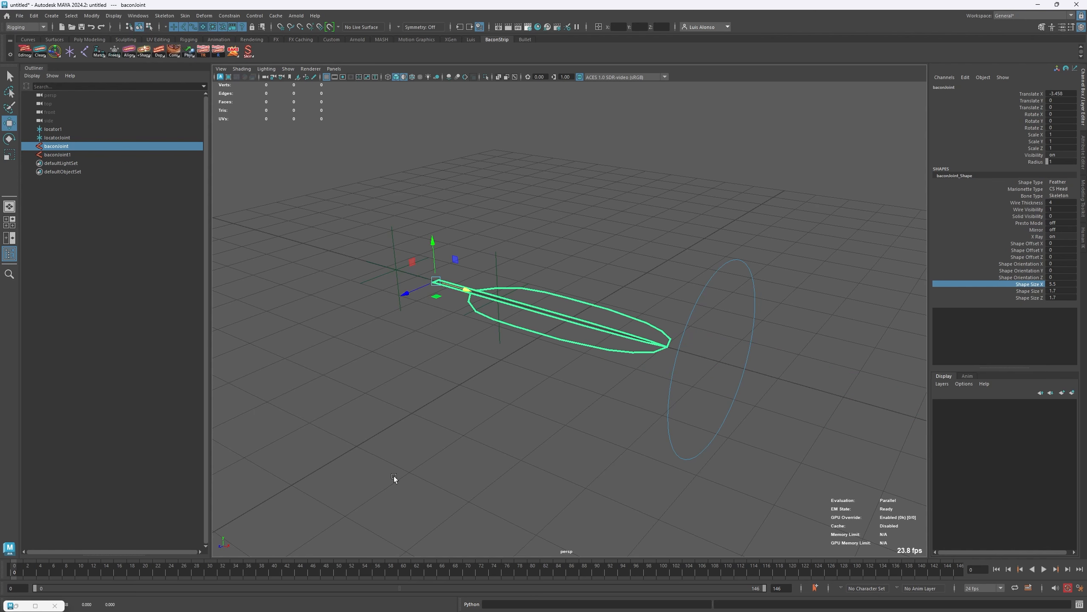
left_click(445, 408)
left_click_drag(644, 266, 596, 374)
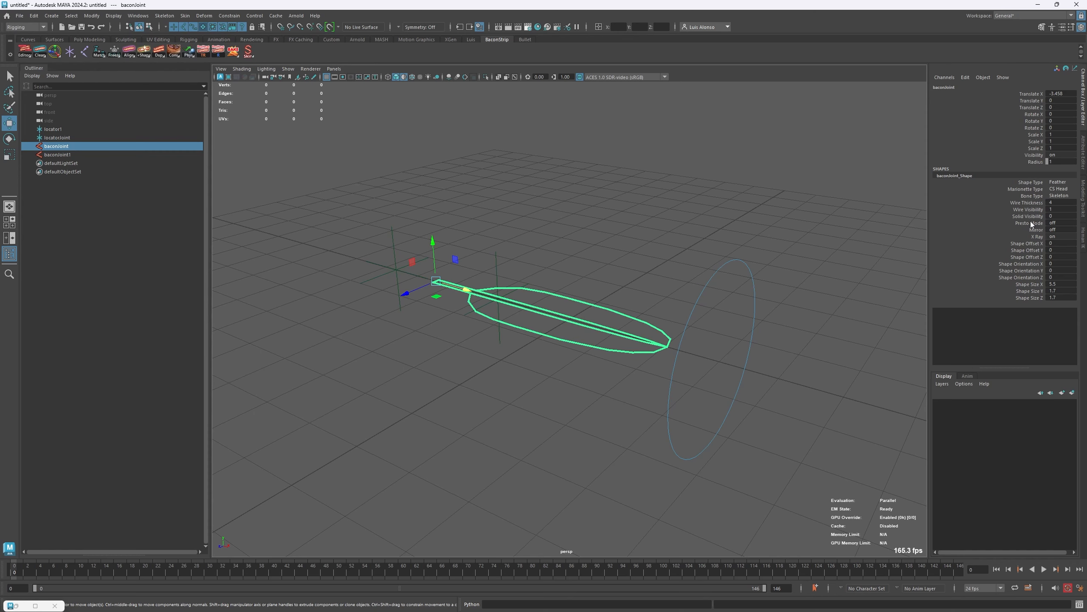
- Set the feather joint's Solid Visibility to 0.5 and deselect it
left_click(1063, 217)
type("0.5")
key("Return")
left_click(518, 212)
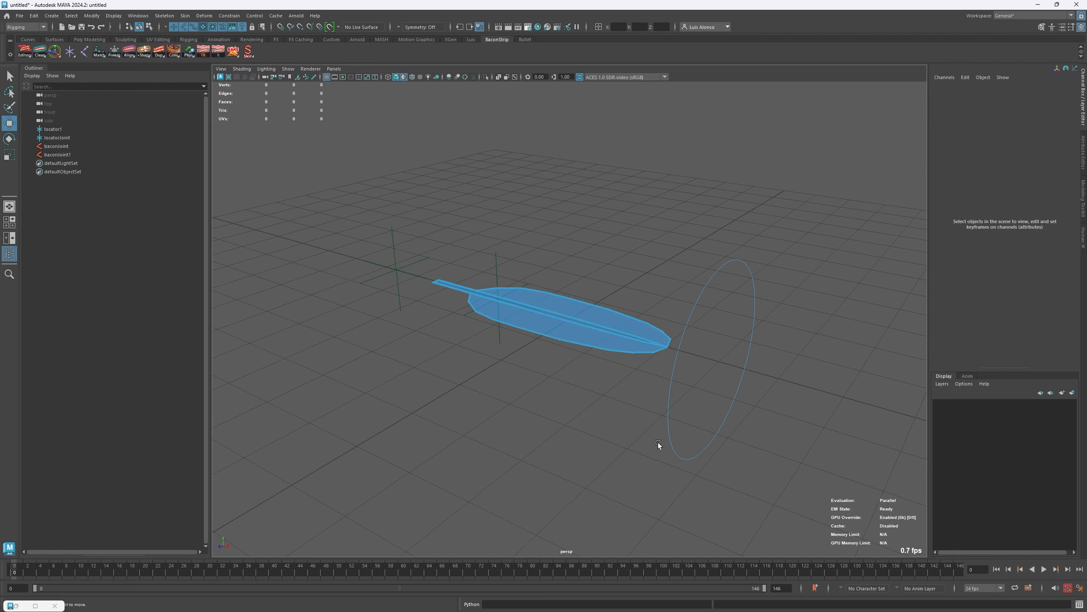
- Test selecting and deselecting the feather joint through its filled surface in the viewport
left_click(588, 330)
left_click(540, 487)
left_click(585, 329)
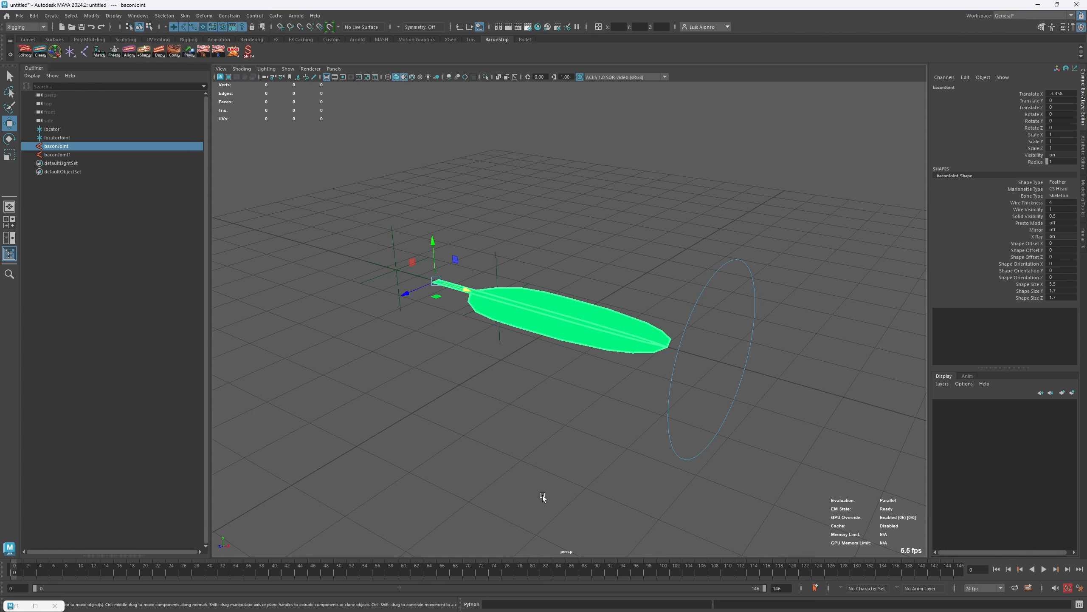
left_click(611, 303)
left_click(599, 316)
- Turn on Presto Mode for the feather joint and deselect it
left_click(1027, 229)
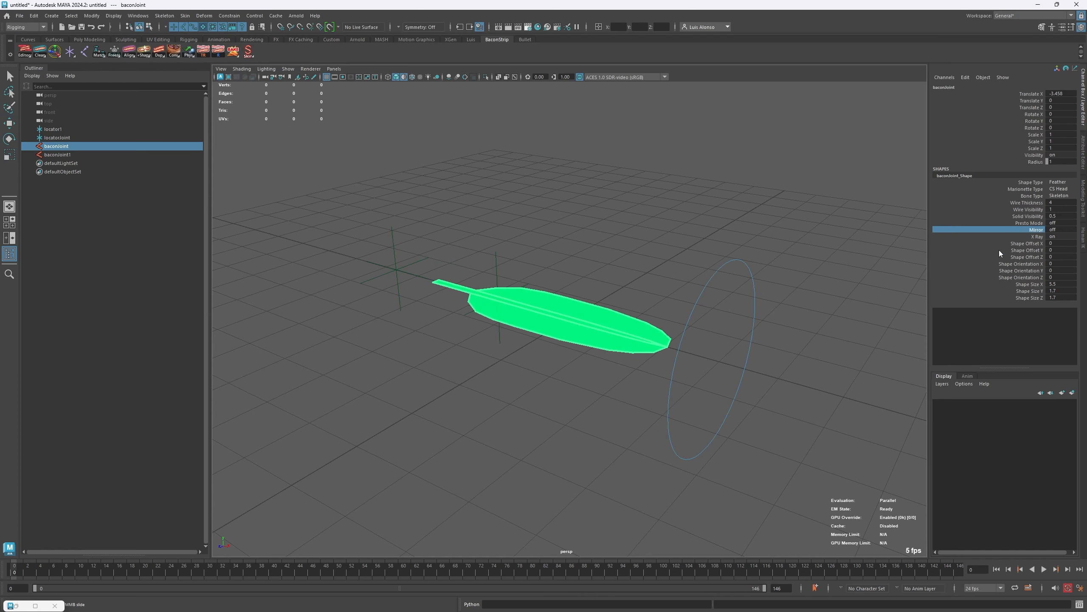
left_click(1028, 223)
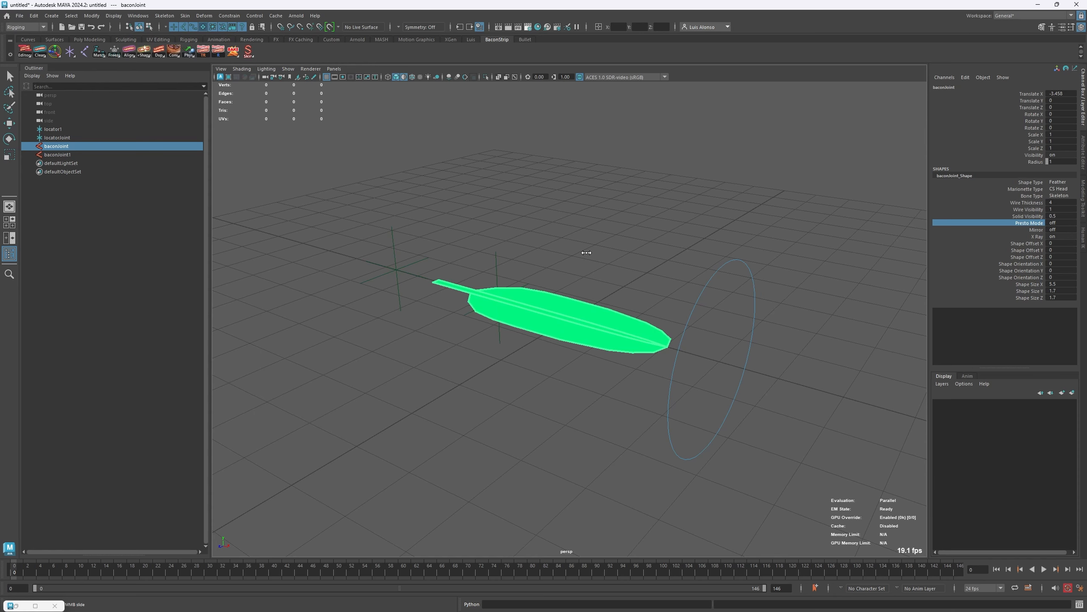
middle_click_drag(587, 252, 756, 252)
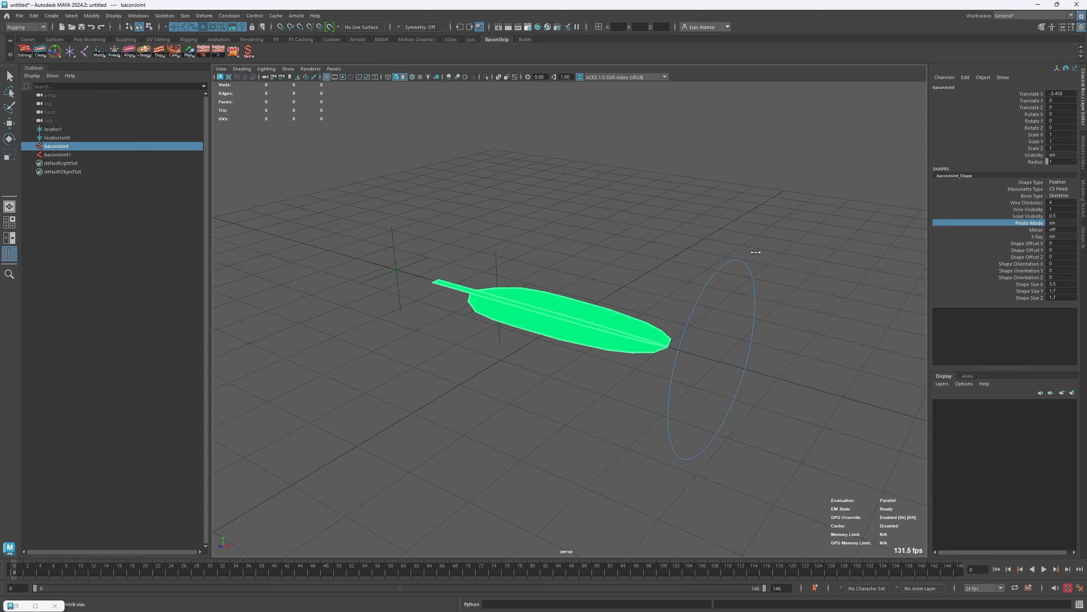
left_click(744, 160)
key("w")
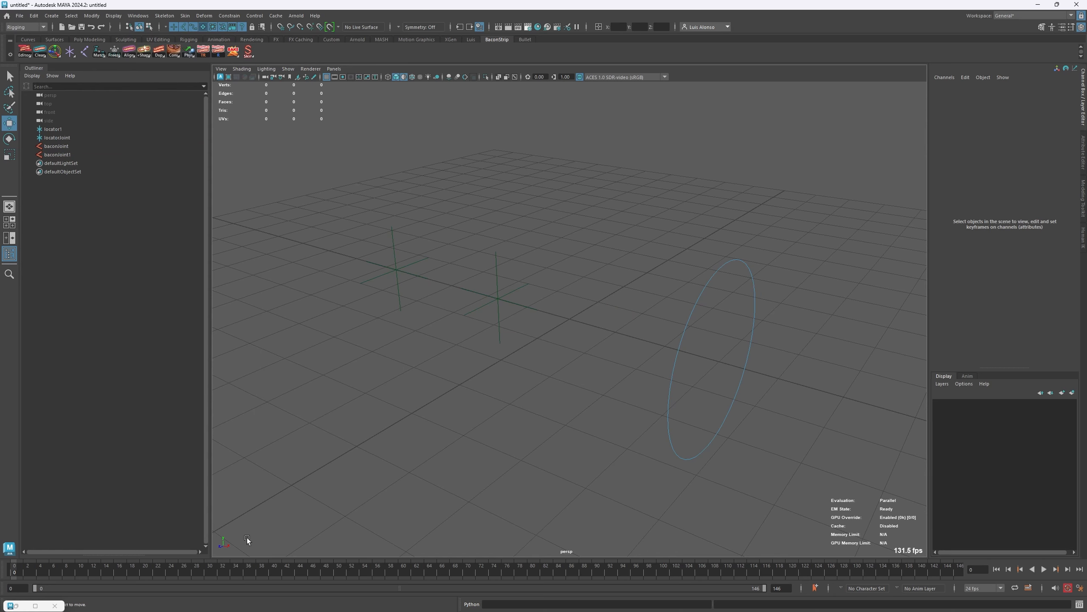
- Test viewport selection of the feather joint, the circle joint and locator1 in turn, clearing the selection each time
left_click(549, 320)
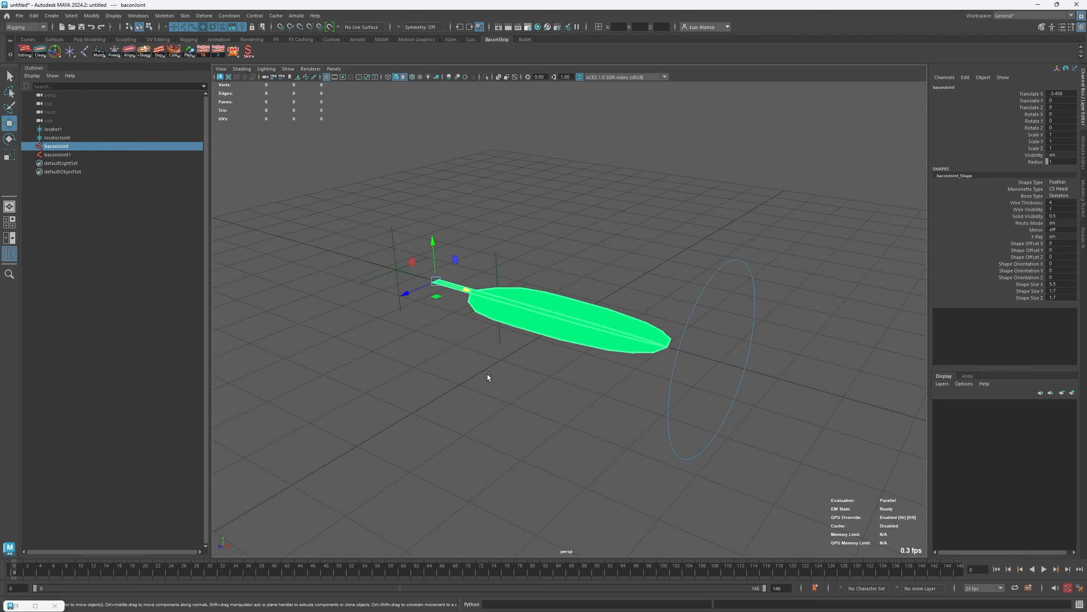
left_click(488, 393)
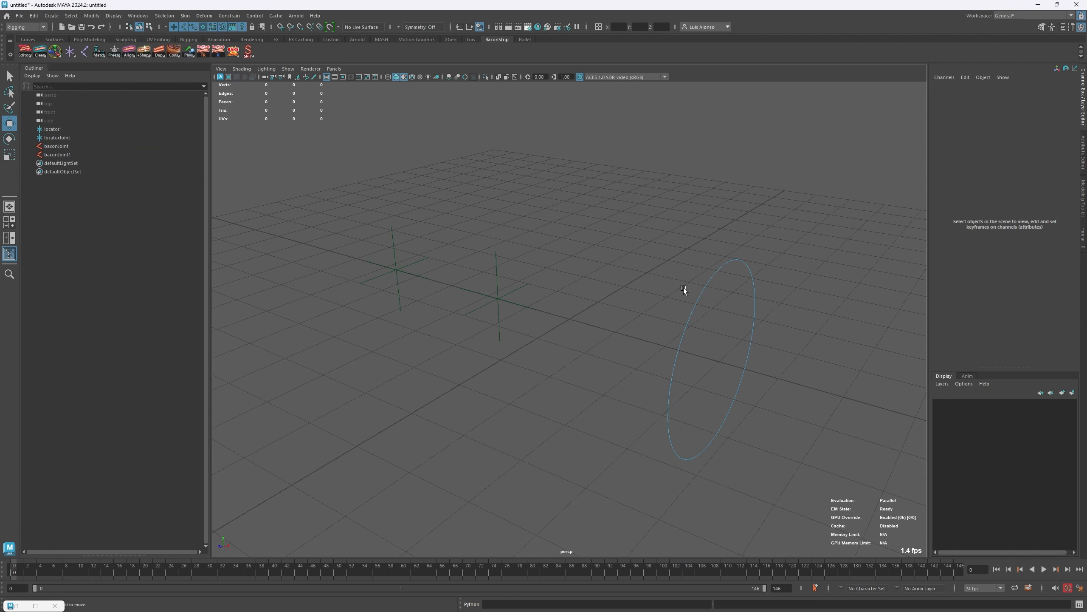
left_click(754, 295)
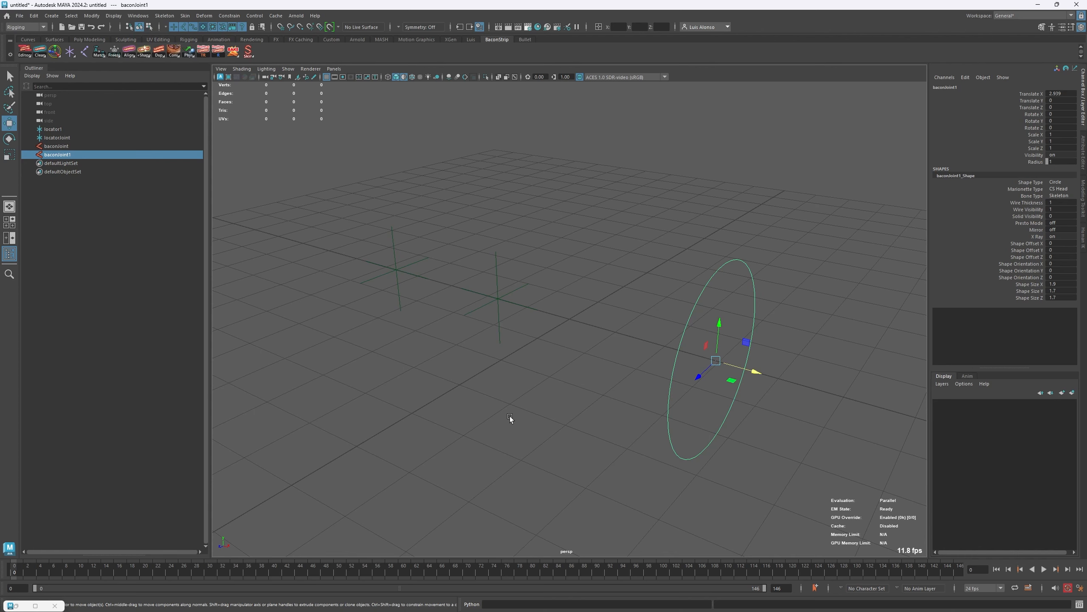
left_click(613, 432)
left_click_drag(613, 432, 685, 404)
left_click(375, 277)
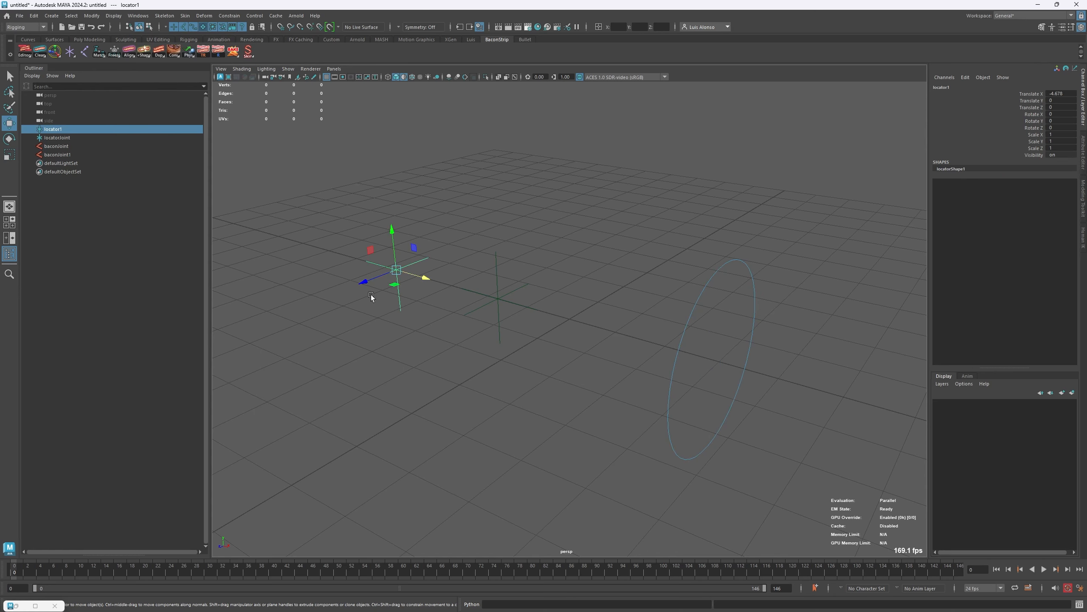
left_click(332, 325)
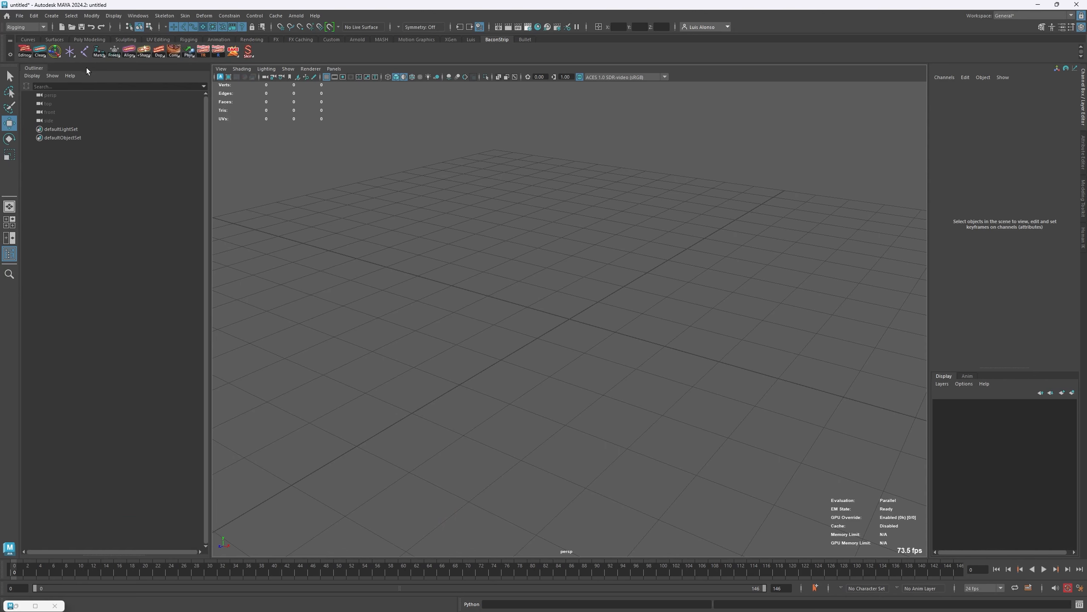
- Draw a chain of five joints in a rough loop on the grid of the empty scene and deselect it
left_click(85, 51)
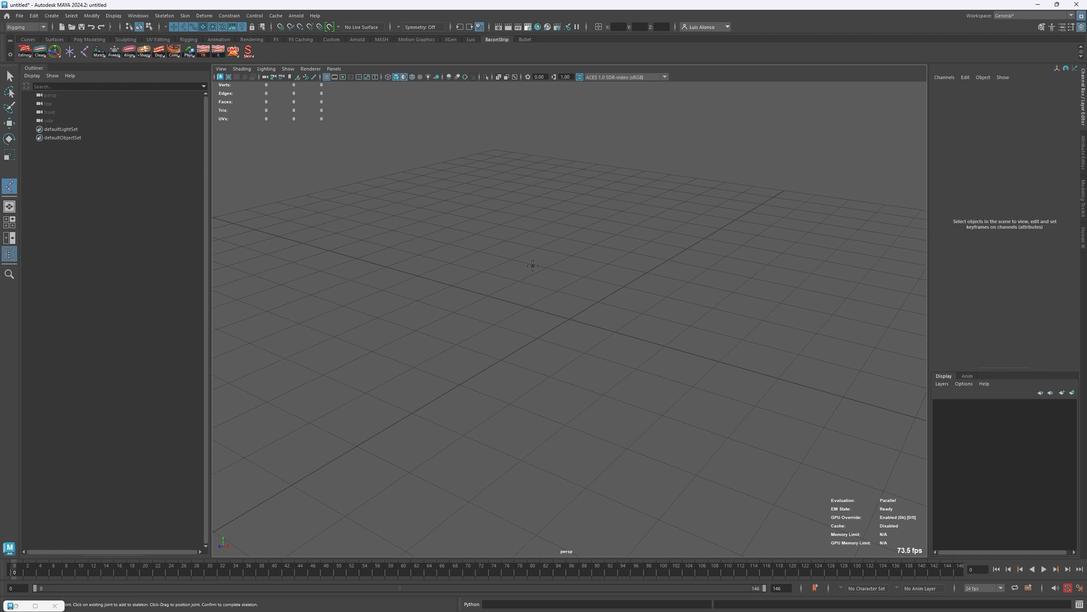
left_click(521, 229)
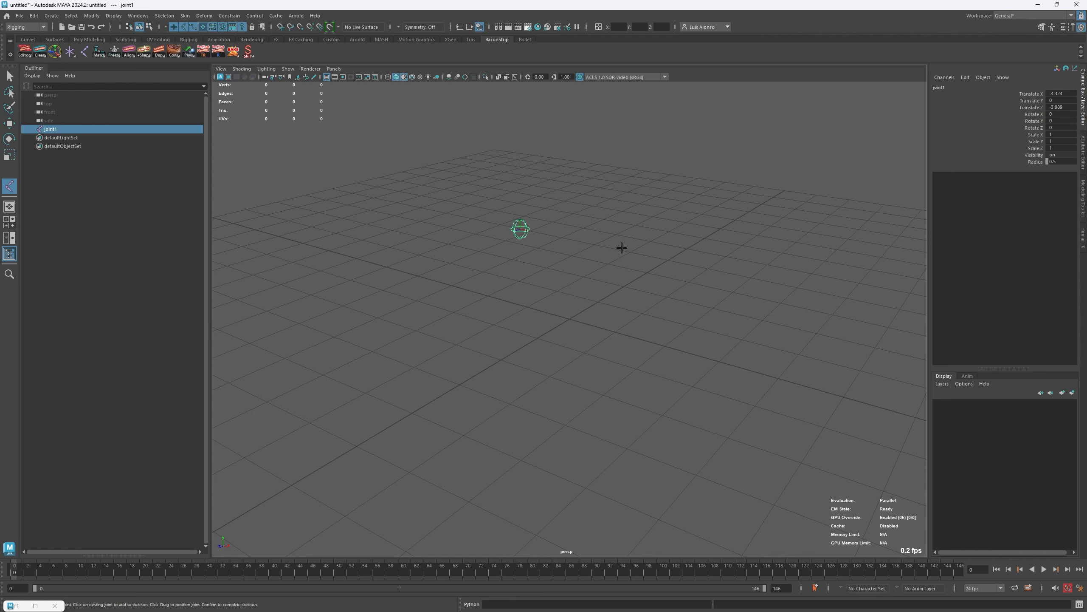
left_click(759, 263)
left_click(528, 412)
left_click(359, 416)
left_click(397, 224)
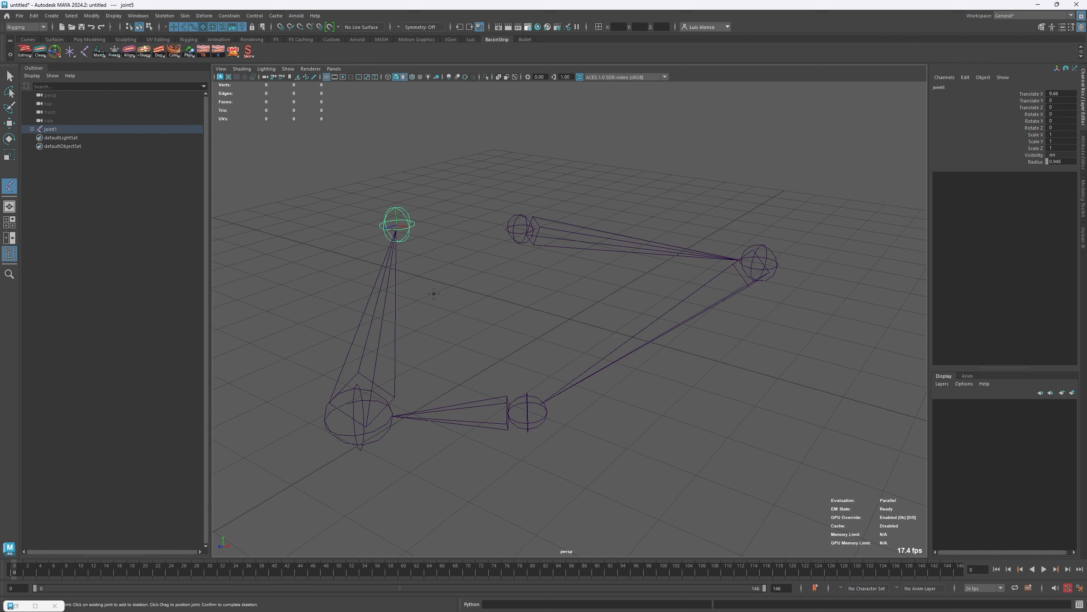
key("w")
left_click(448, 309)
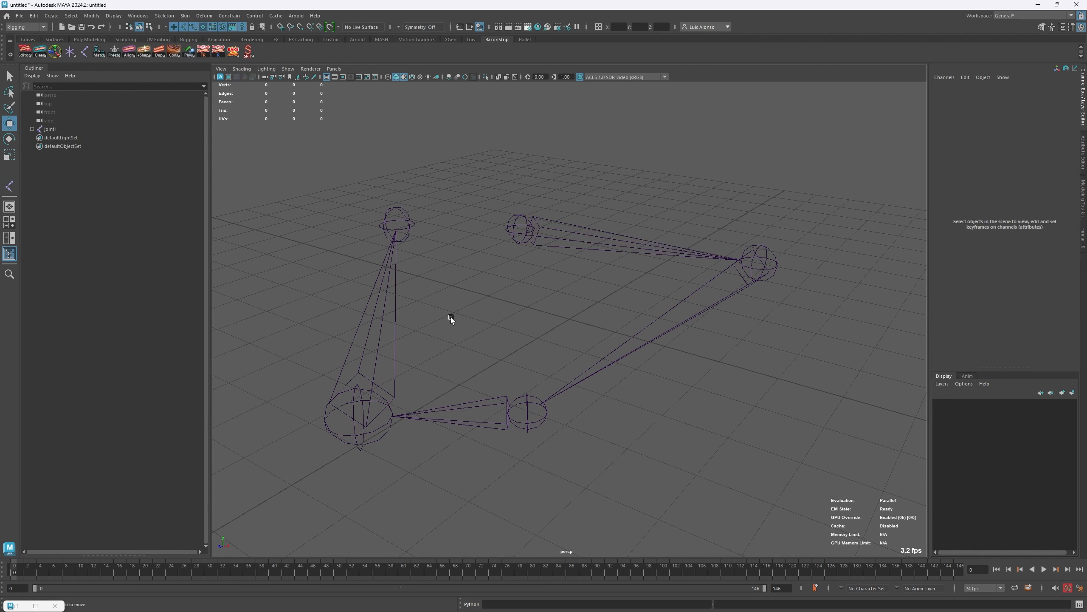
- Examine the rotation channels of the first, second and fourth joints in the chain, and clear the selection
left_click(527, 216)
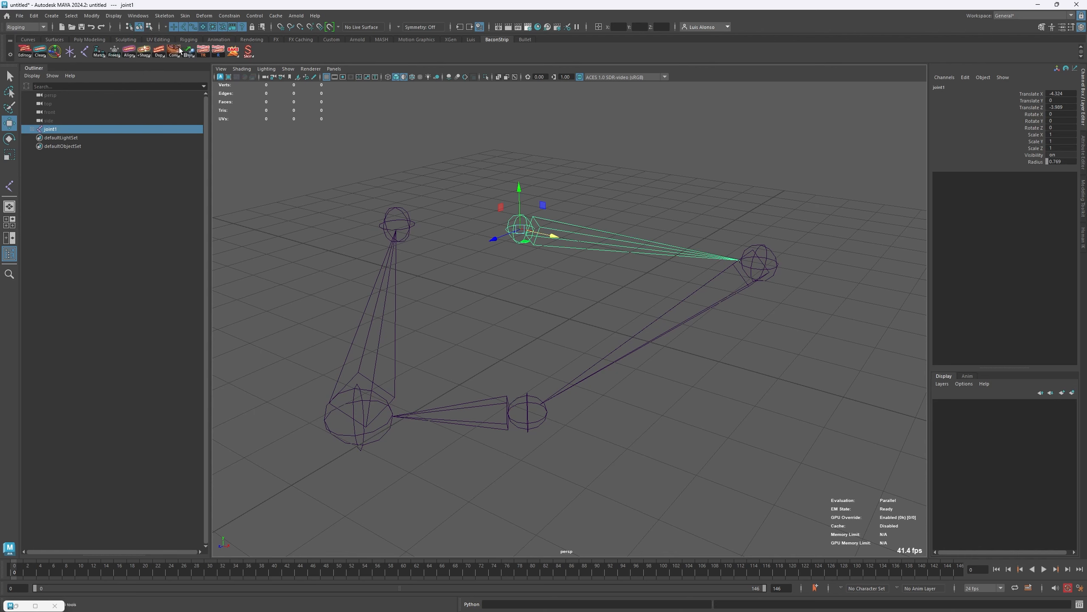
left_click(707, 275)
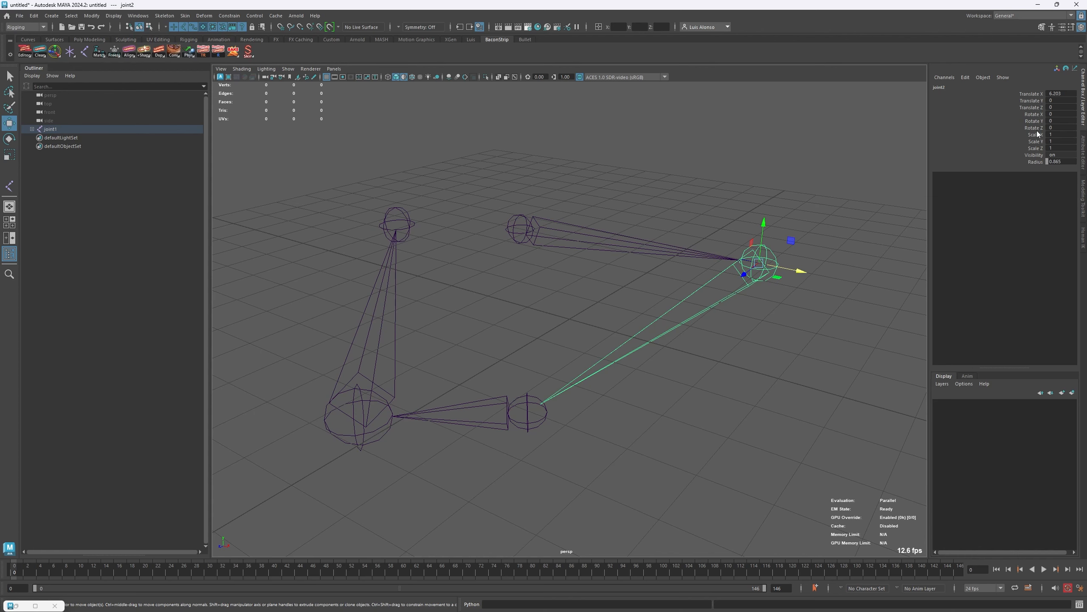
key("Down")
key("Down")
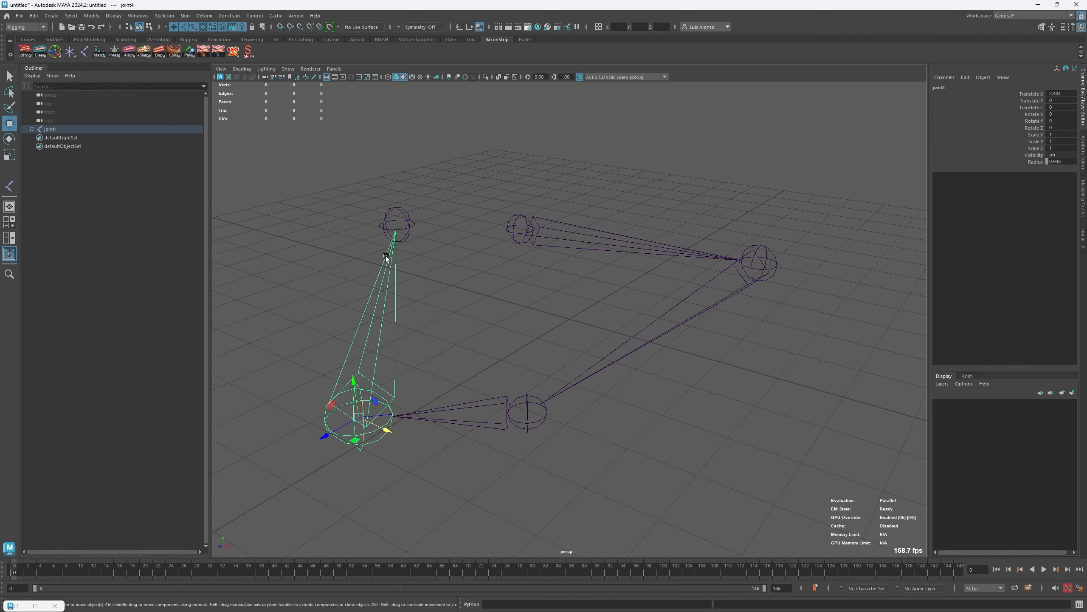
left_click(418, 316)
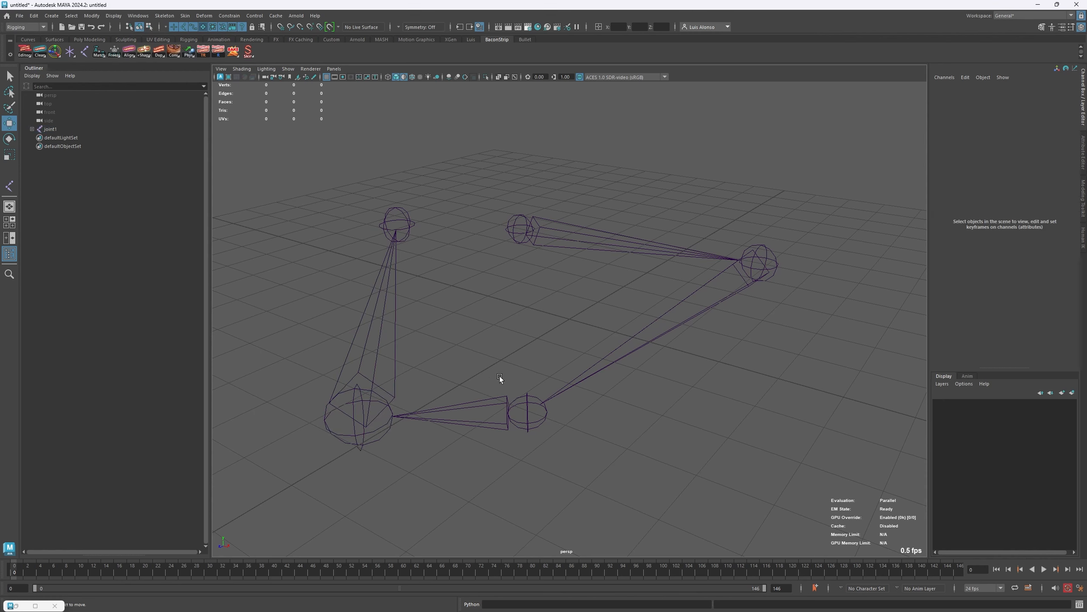
- Rotate the third joint to about 27 degrees and the fourth joint to about -4 degrees in Y, and clear the selection
left_click_drag(495, 452, 556, 427)
key("e")
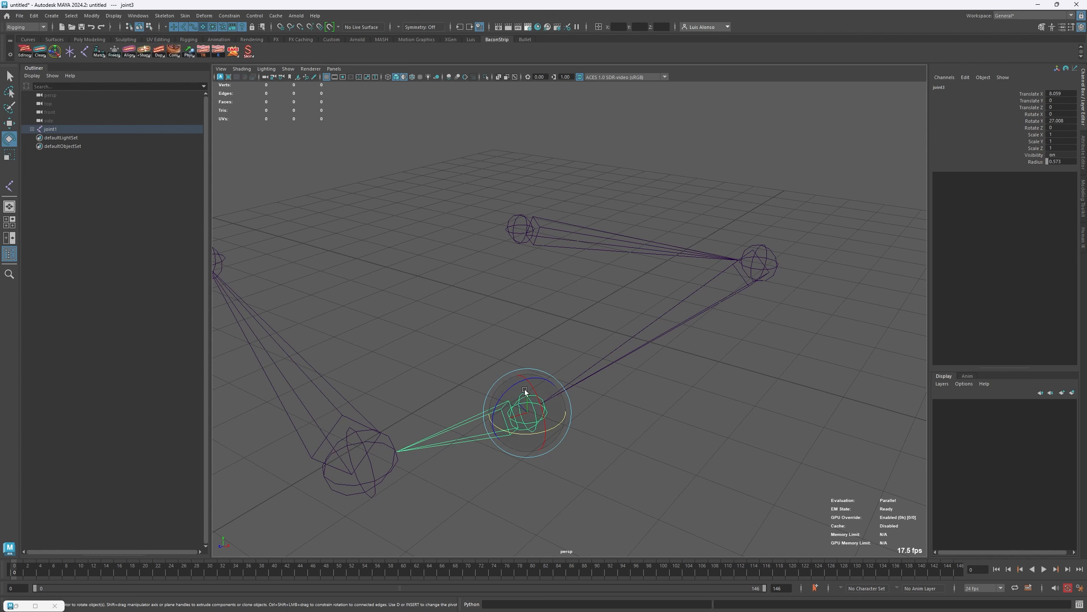
left_click(347, 446)
mouse_move(353, 484)
left_mouse_down()
mouse_move(339, 481)
mouse_move(351, 483)
left_mouse_up()
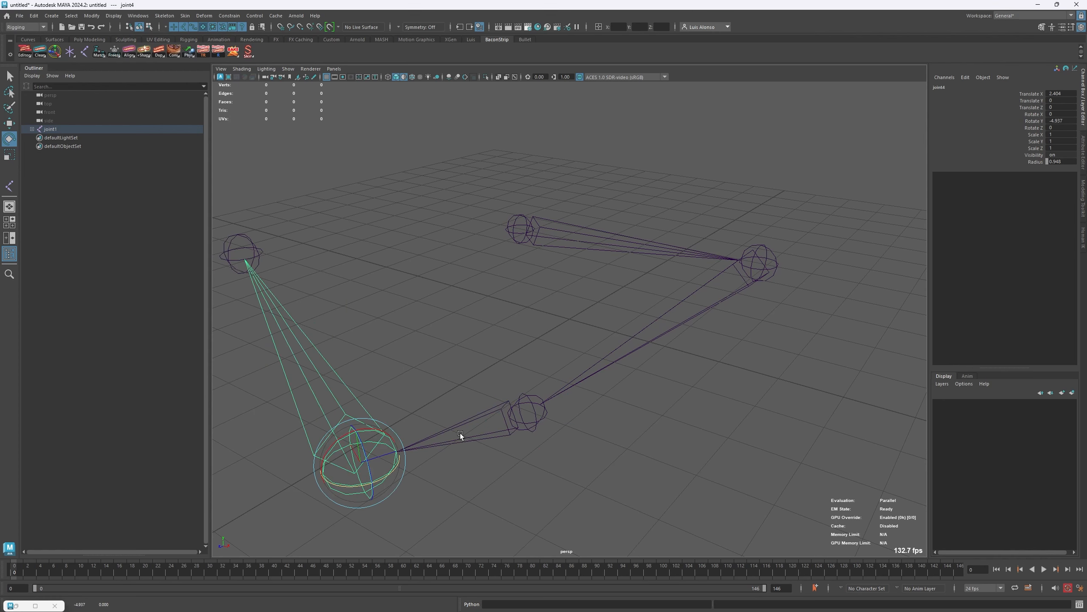
left_click_drag(460, 434, 455, 467)
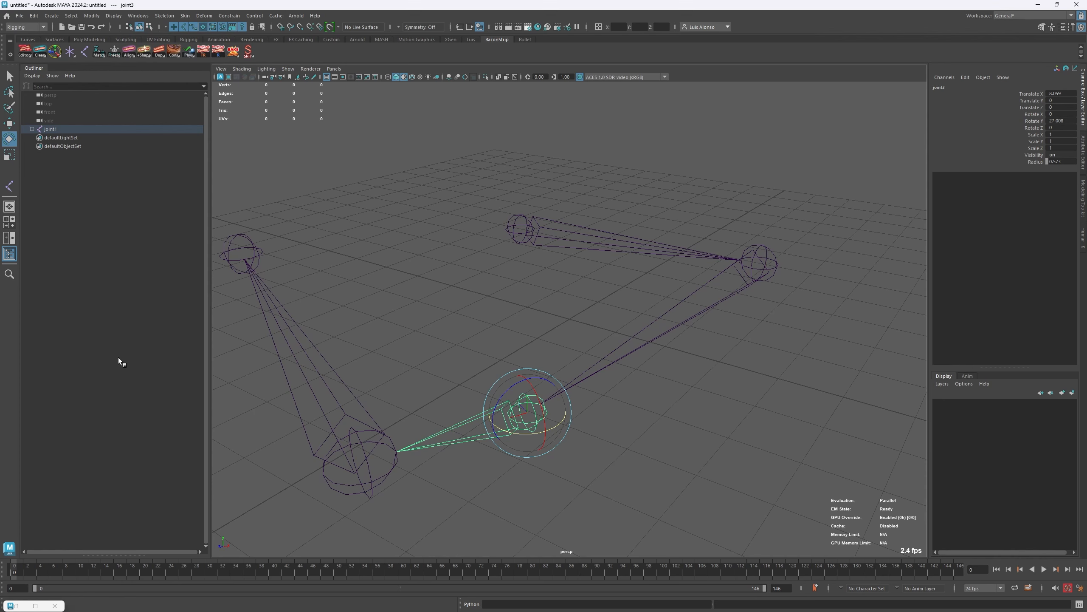
left_click(458, 301)
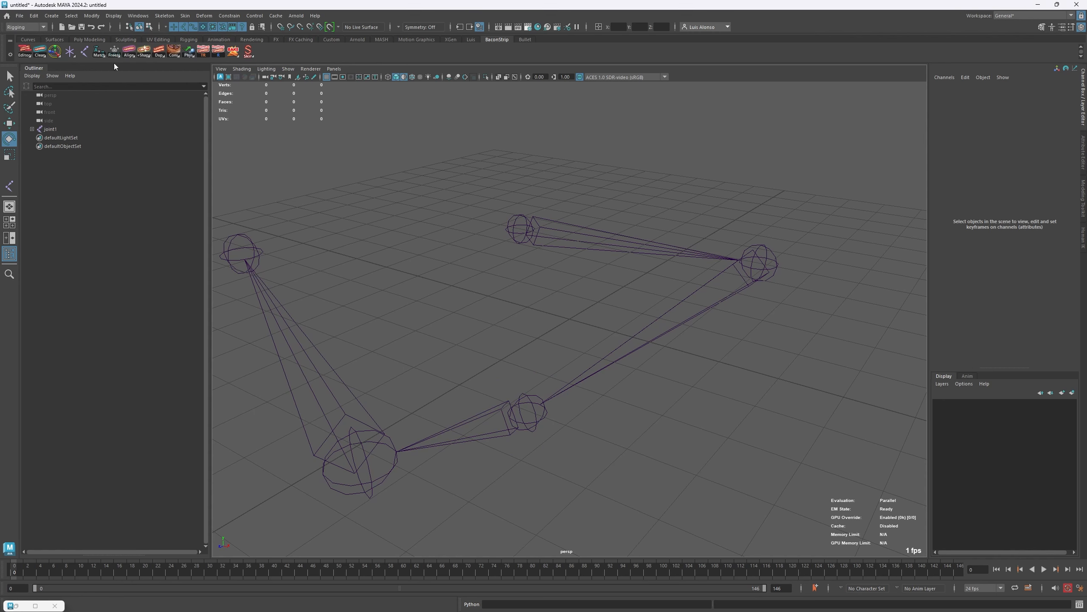
- Create a separate single joint inside the chain's loop and move it freely around the scene along its axes
left_click(84, 52)
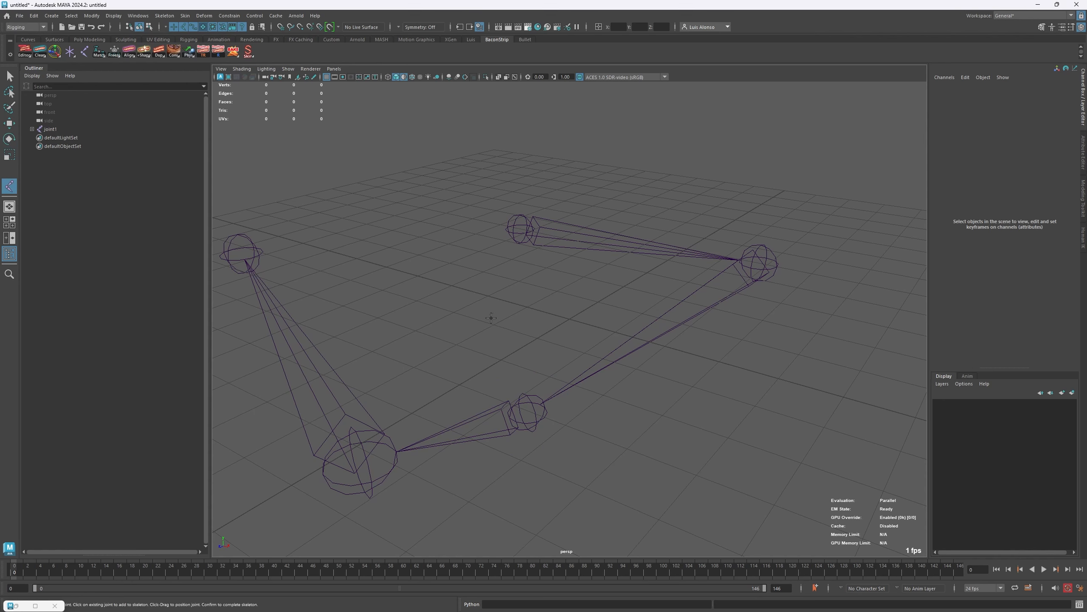
left_click(480, 290)
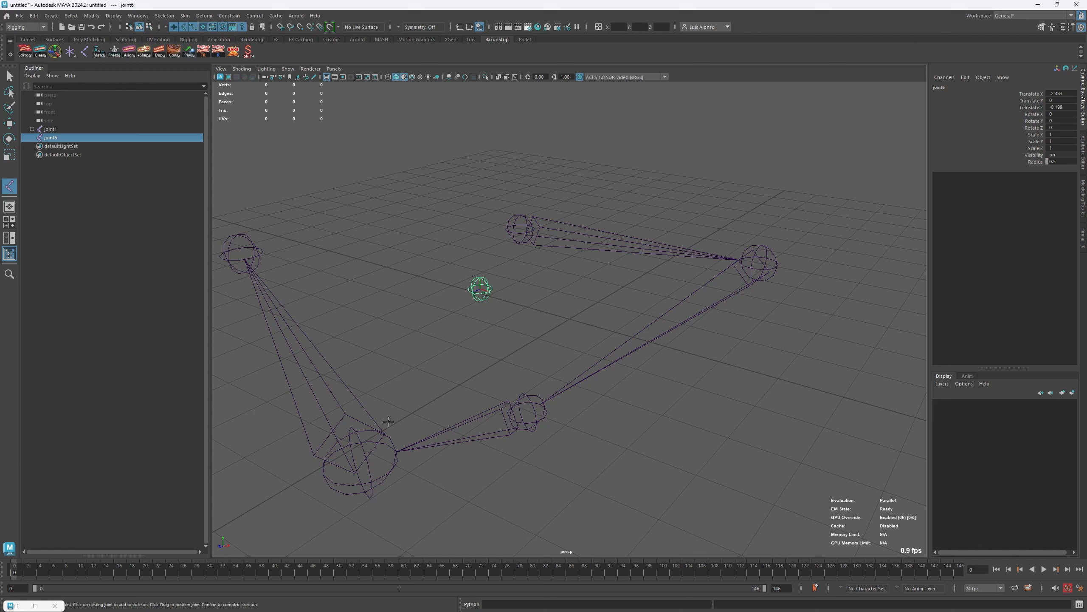
key("w")
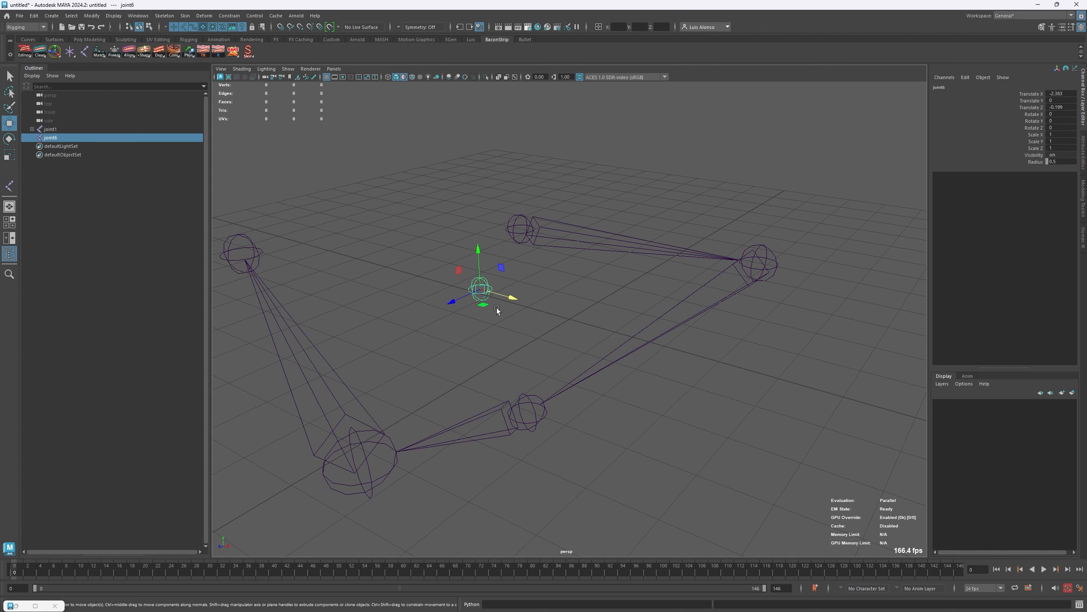
left_click_drag(499, 307, 583, 334)
left_click_drag(564, 277, 566, 79)
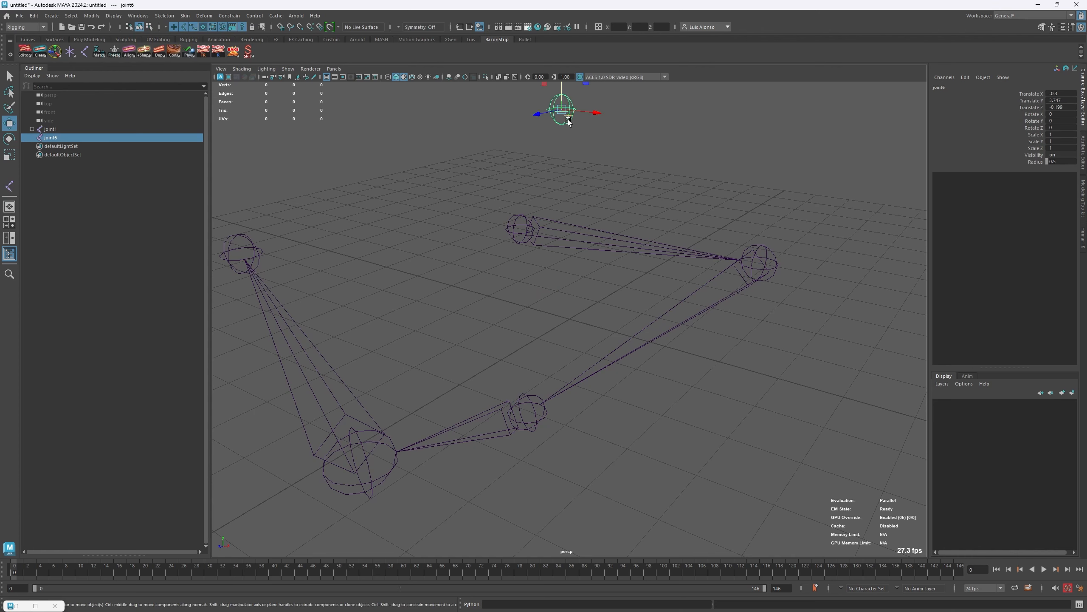
left_click_drag(597, 112, 577, 289)
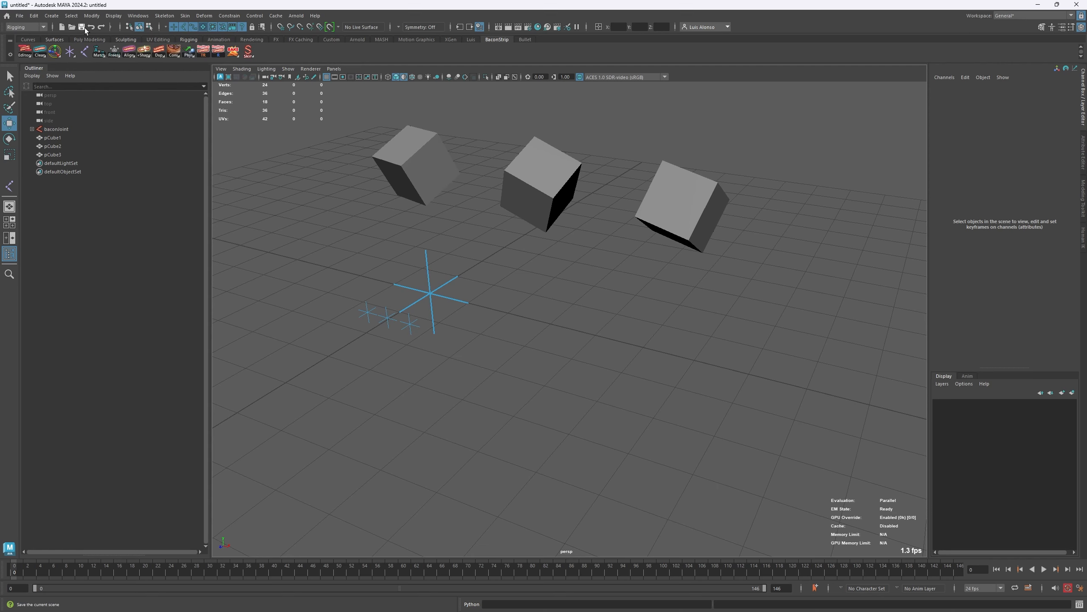
left_click(91, 16)
mouse_move(101, 66)
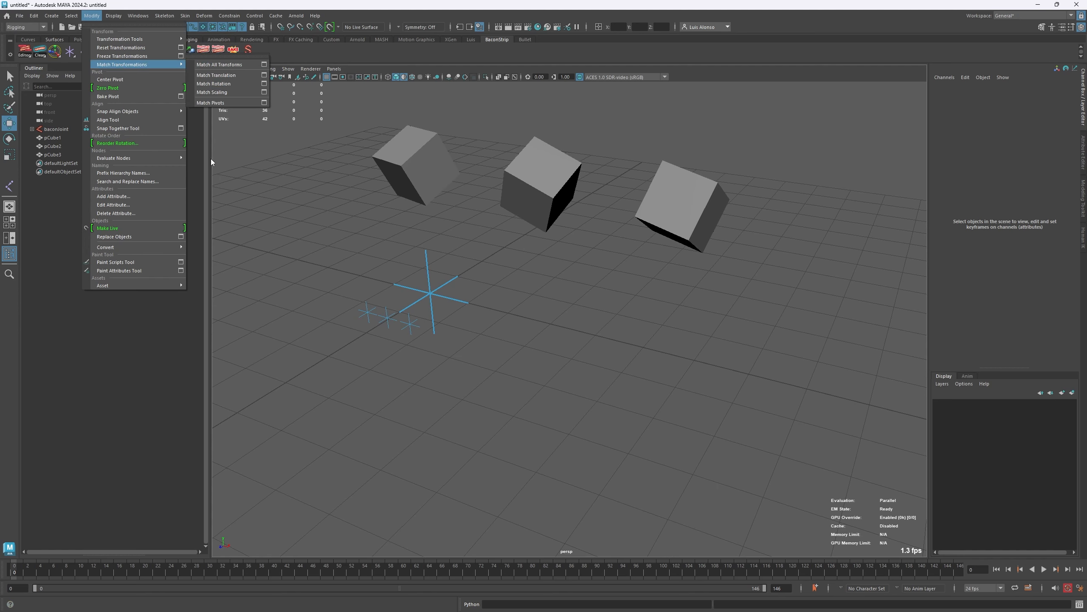
left_click(331, 220)
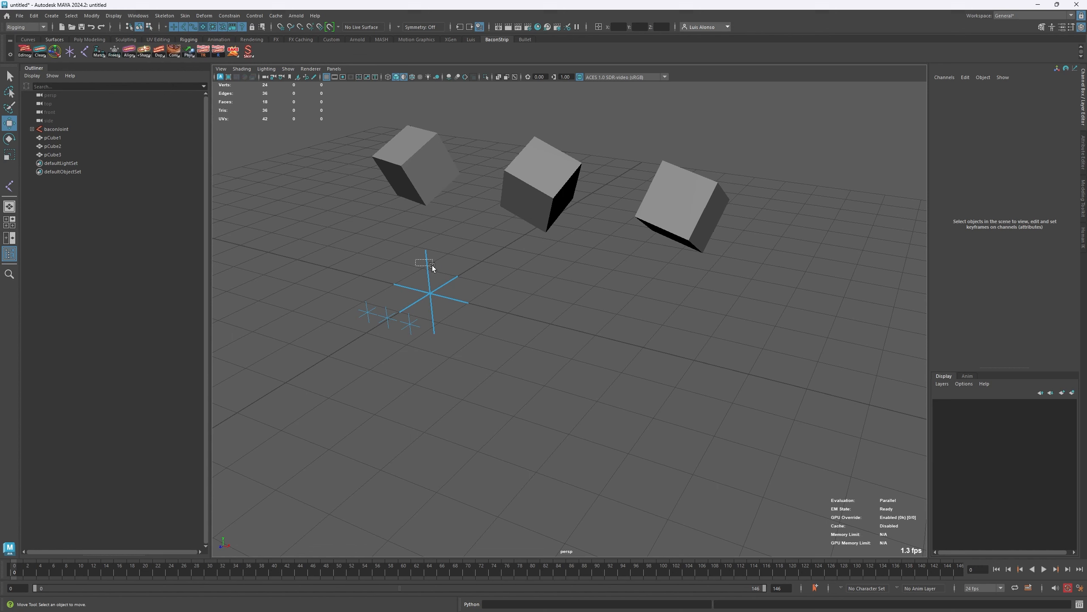
- Move the large baconJoint locator across the ground plane to about X -0.378, Z -0.625 and deselect it
left_click(454, 303)
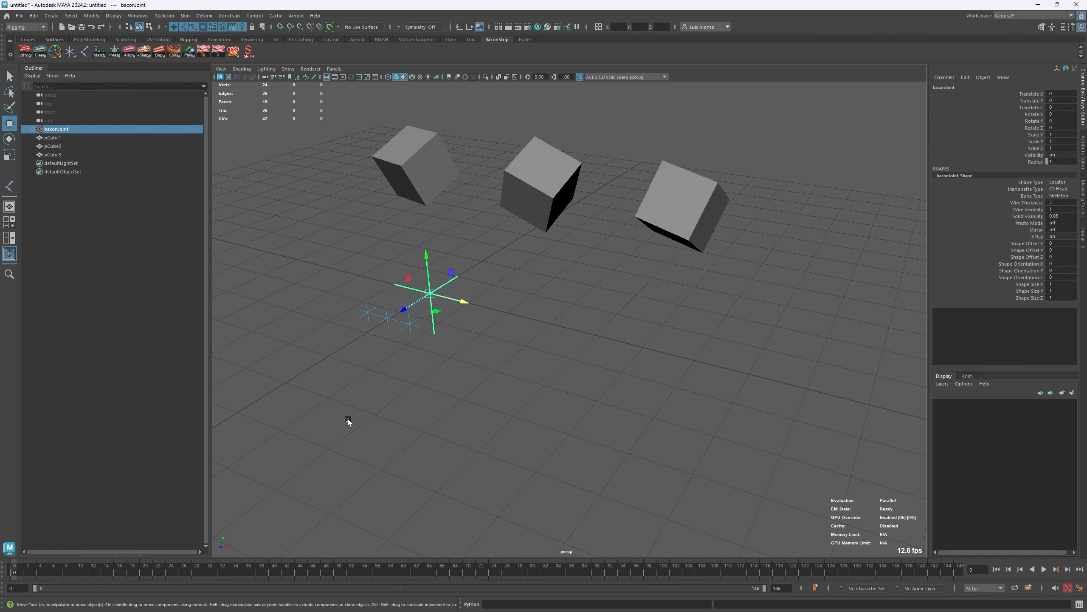
left_click(406, 366)
left_click_drag(341, 344, 461, 301)
left_click(441, 318)
left_click(429, 268)
key("ctrl+z")
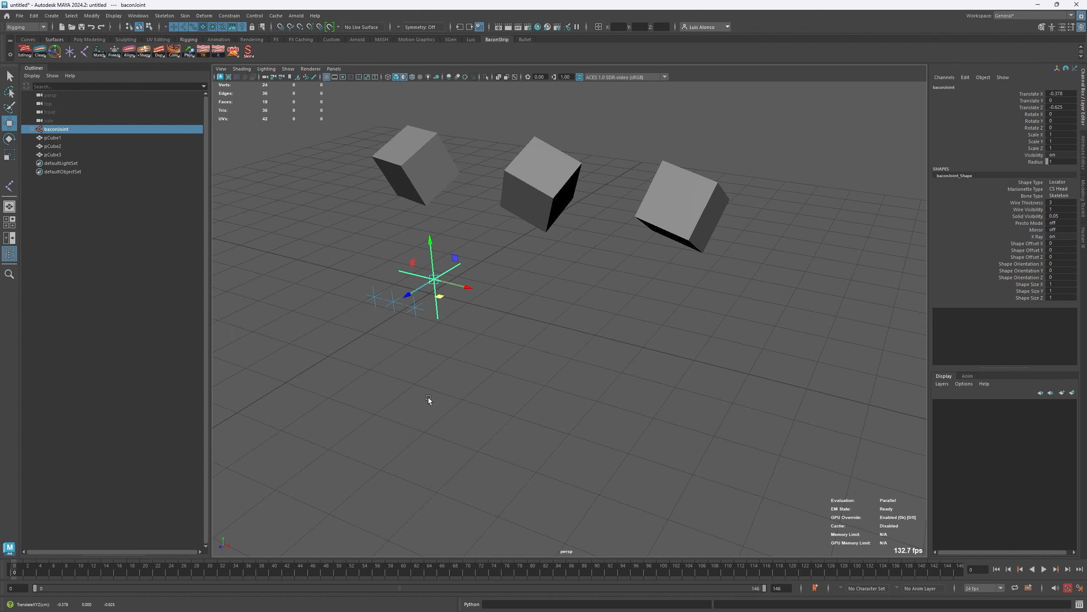
left_click(412, 432)
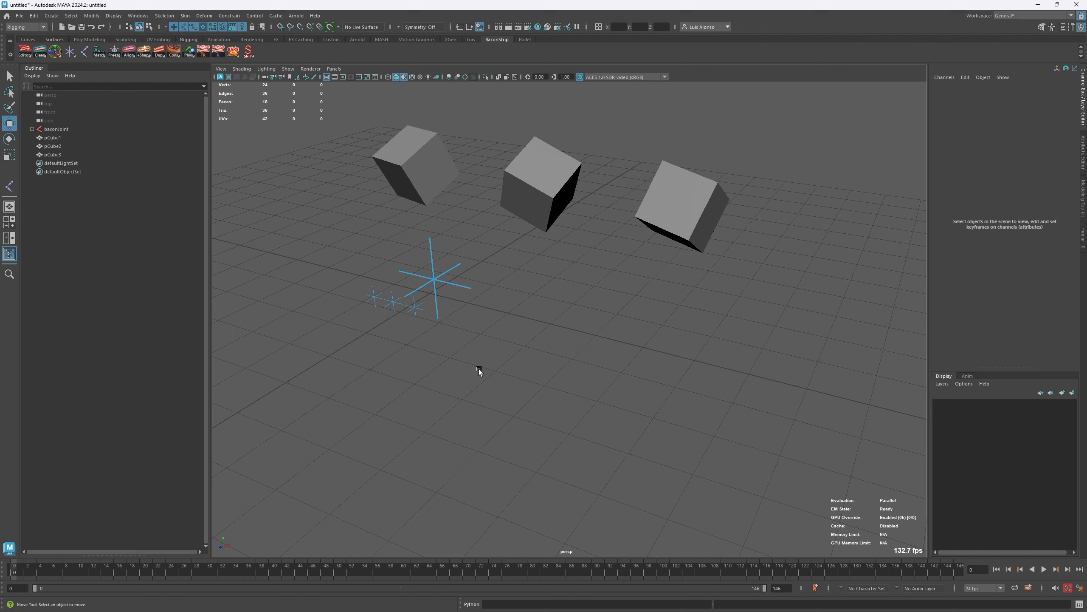
- Select the large baconJoint plus the middle cube, try Match All Transforms with Translate and Rotate enabled, and undo the match
left_click(448, 296)
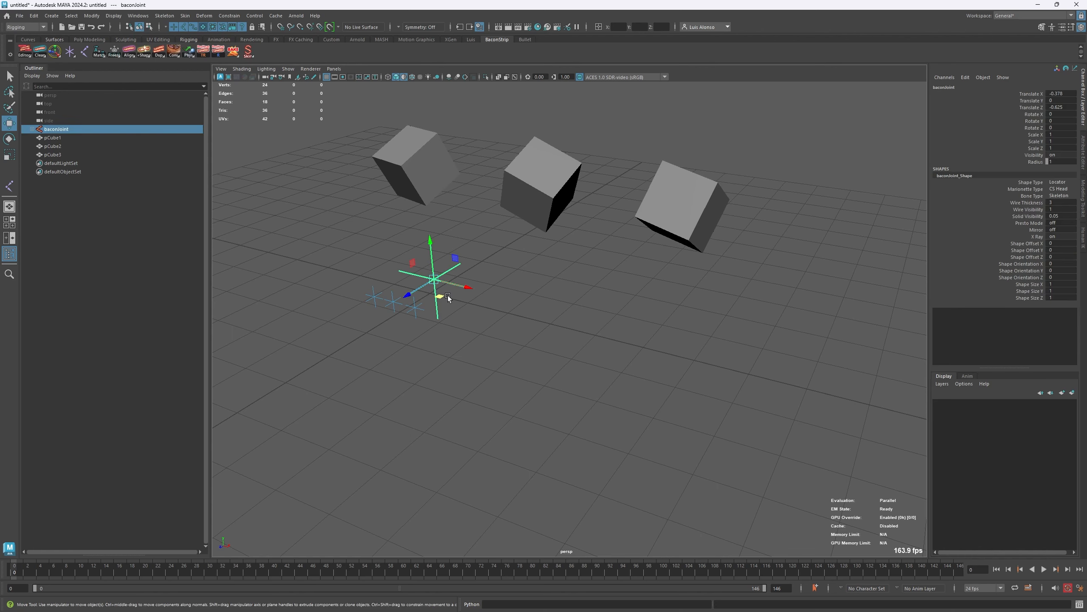
left_click(530, 211, "shift")
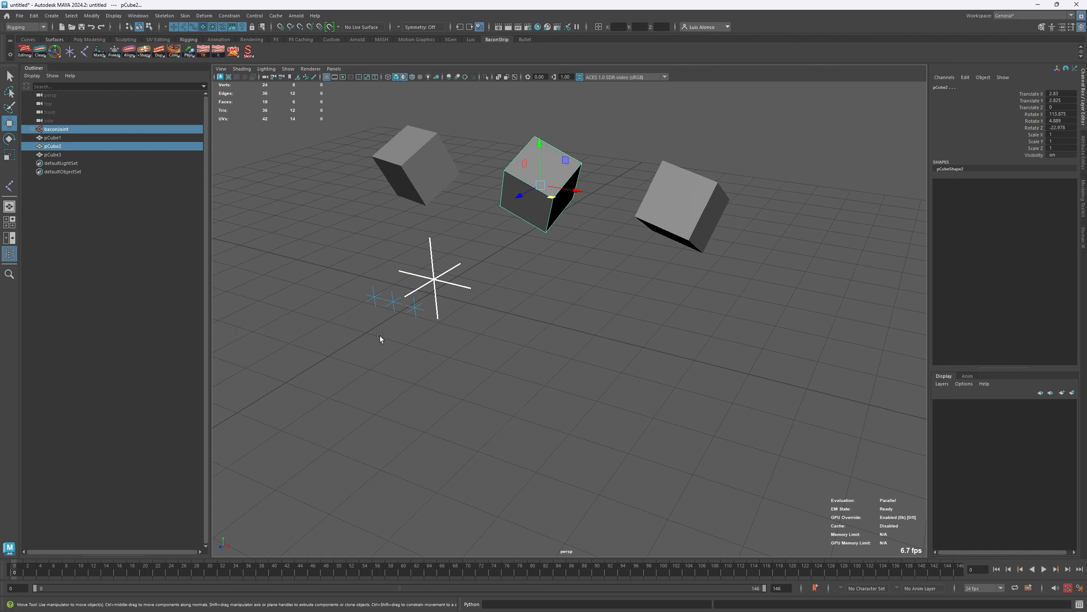
left_click(95, 52)
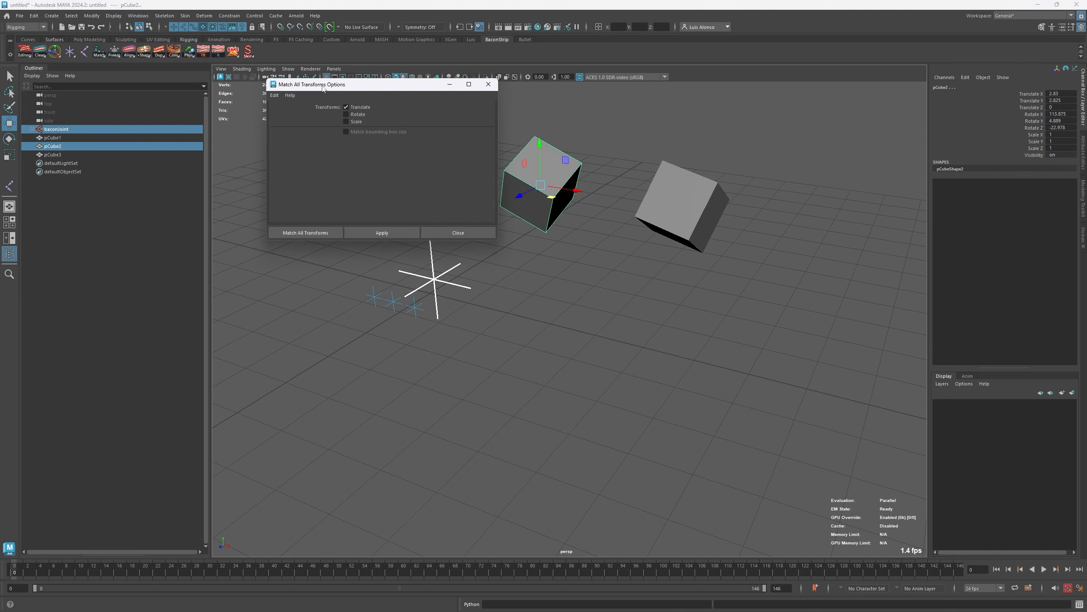
left_click_drag(336, 85, 152, 196)
left_click(161, 226)
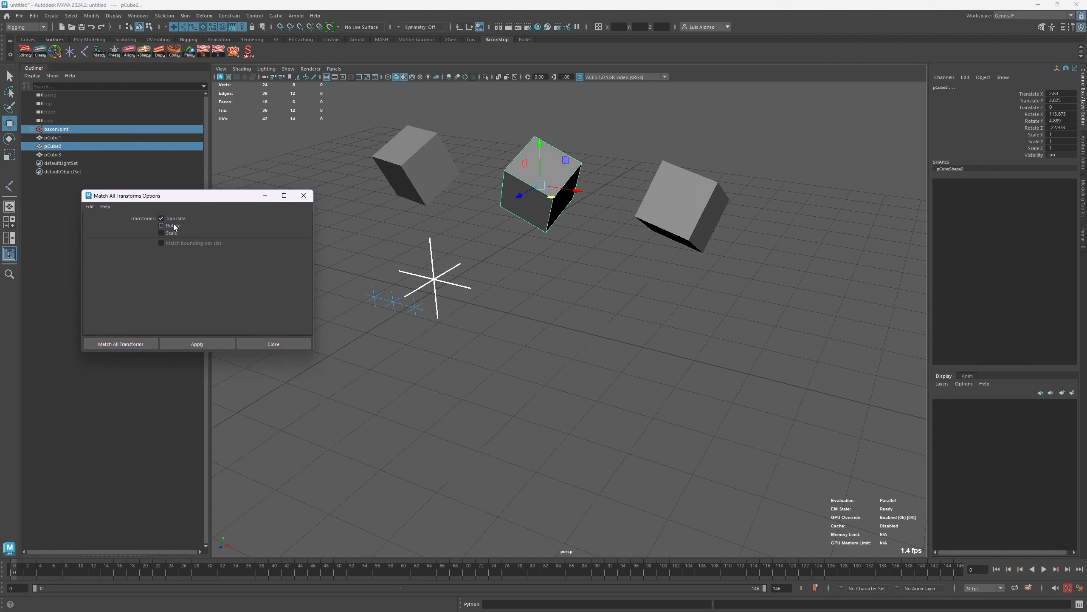
left_click(214, 345)
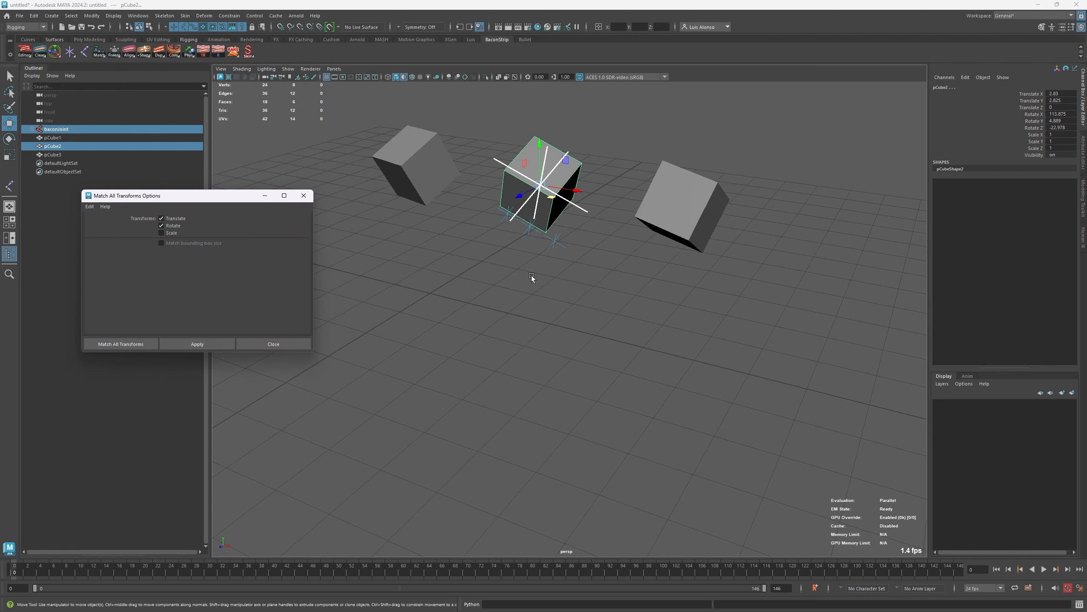
key("ctrl+z")
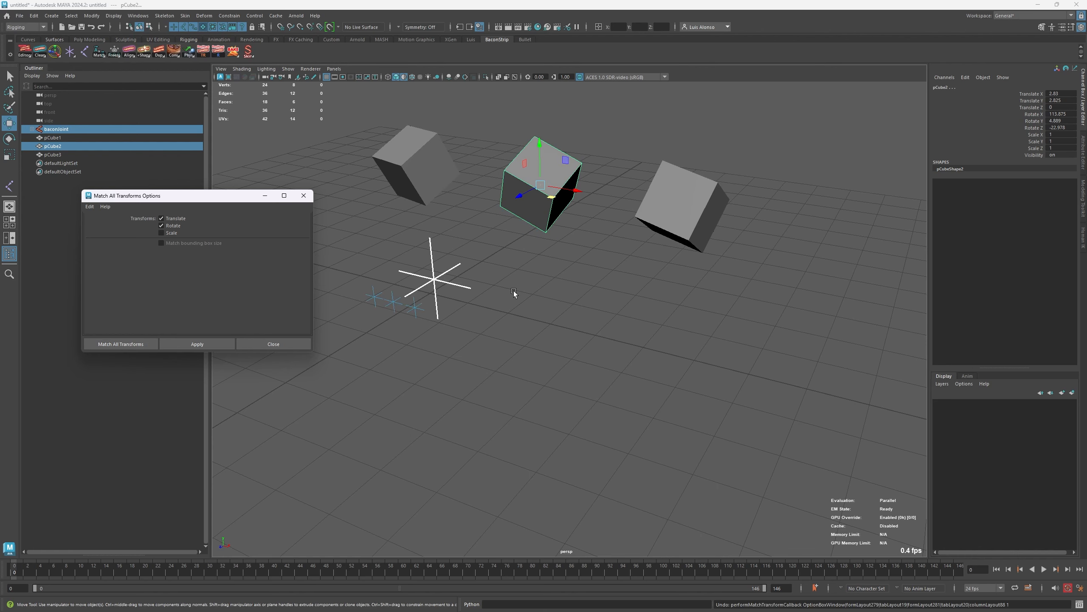
- Open the Move tool's settings beside the viewport and close the Match All Transforms options
right_click(101, 50)
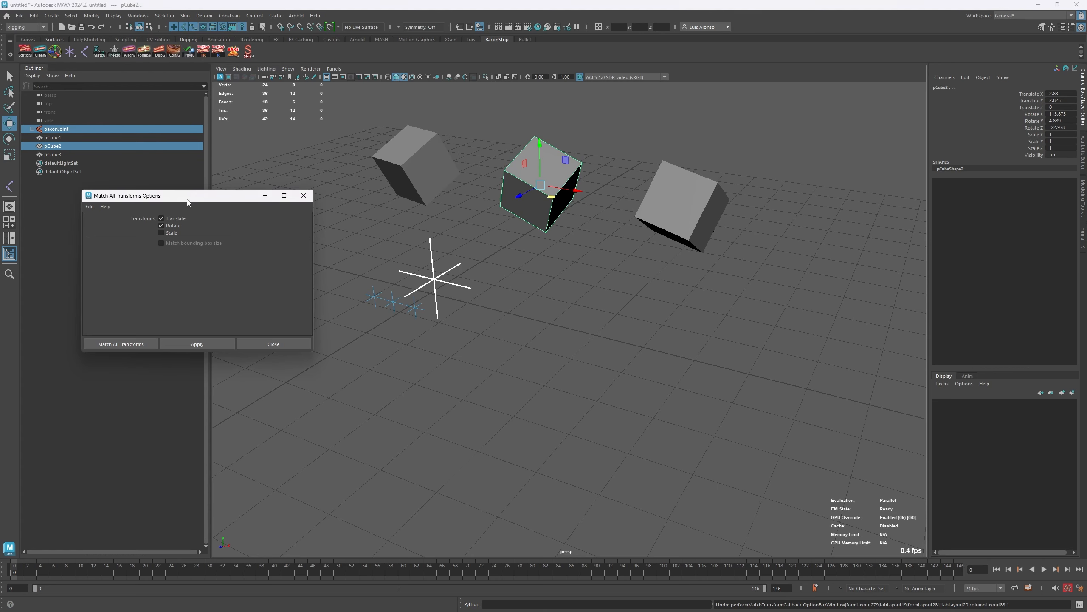
left_click_drag(185, 198, 205, 153)
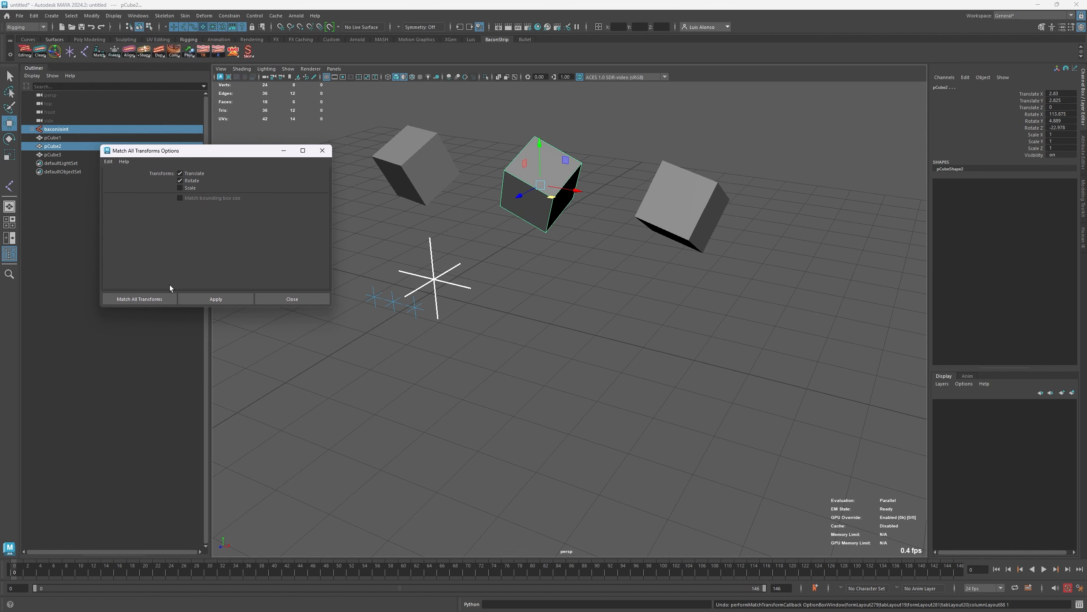
double_click(9, 123)
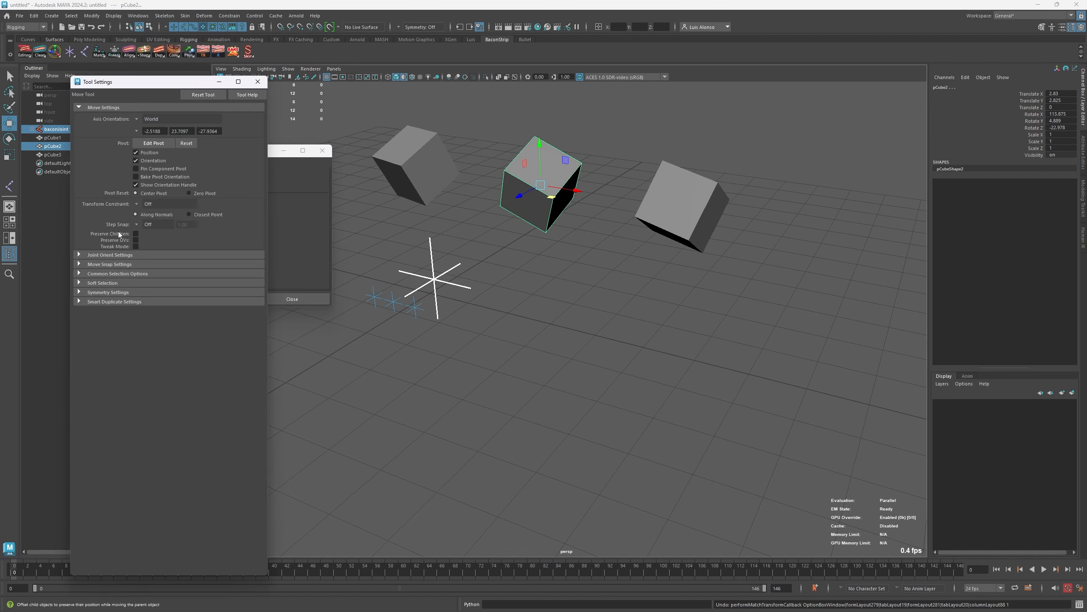
left_click_drag(128, 82, 66, 52)
left_click_drag(220, 153, 613, 334)
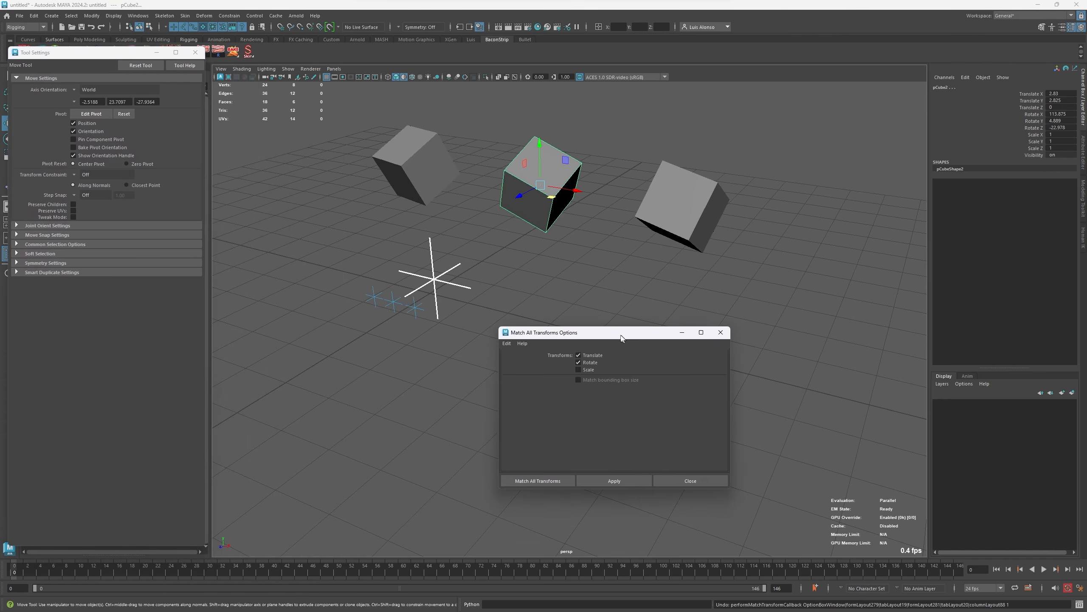
left_click(723, 333)
left_click_drag(116, 53, 134, 120)
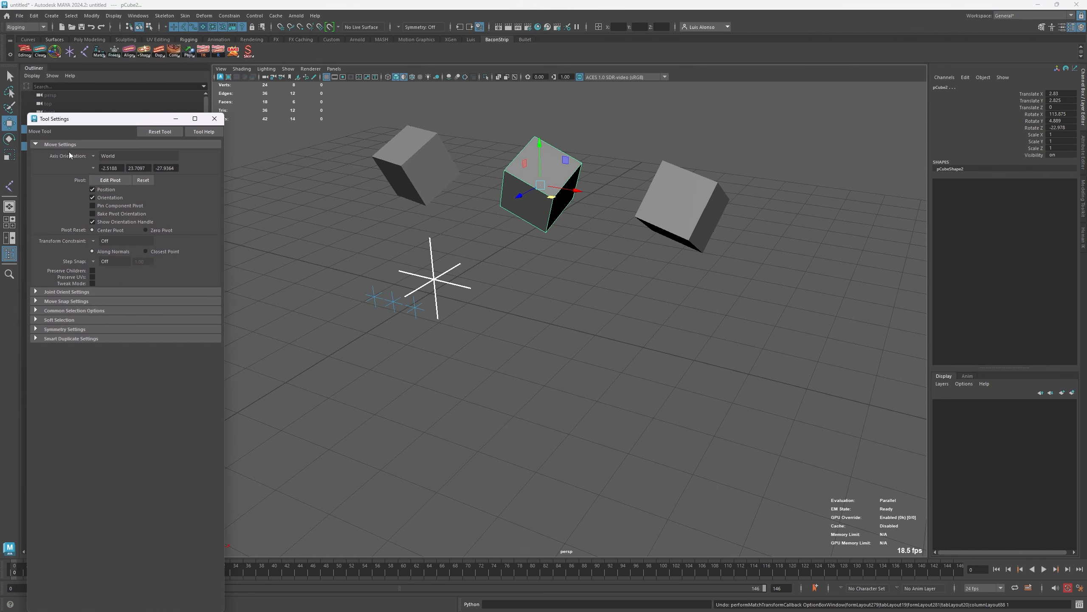
- Try matching the baconJoint's translation and rotation to the middle cube with Preserve Children off, and undo it
right_click(99, 52)
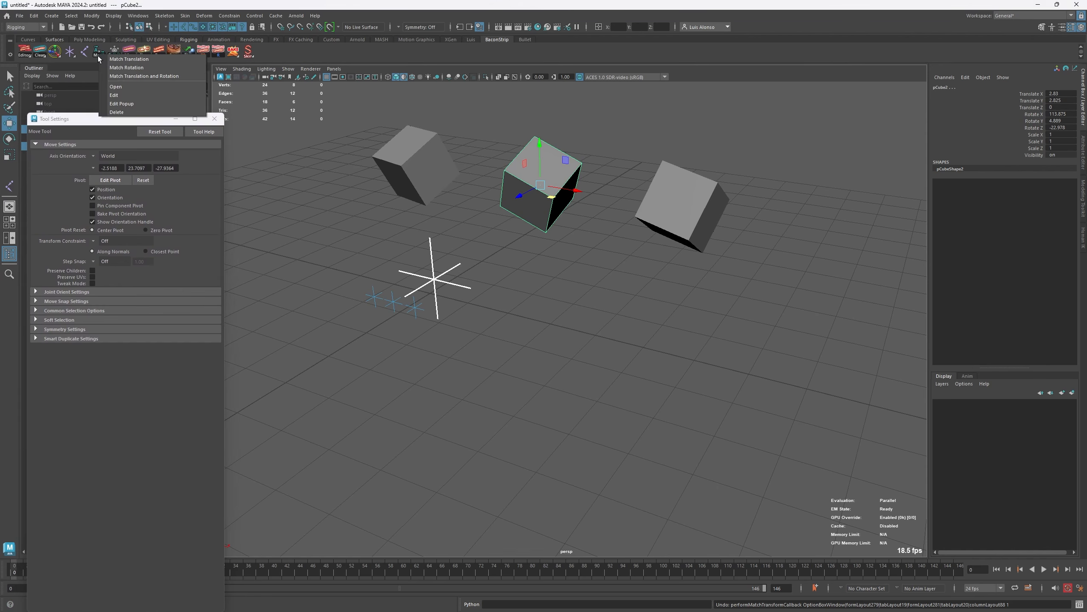
left_click(118, 77)
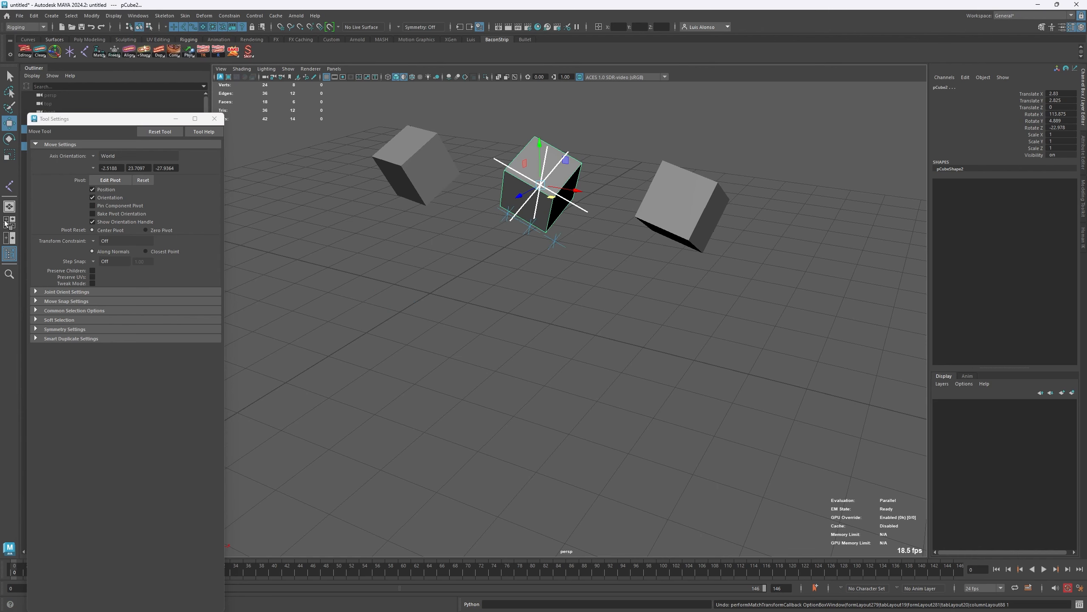
key("ctrl+z")
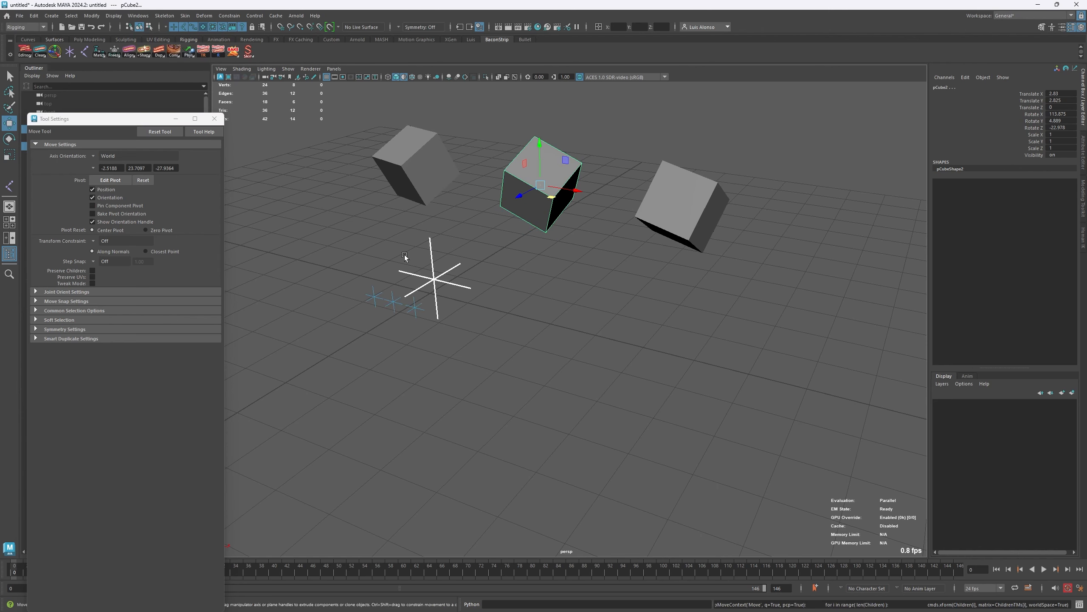
- Enable Preserve Children for the Move tool and match the baconJoint's translation and rotation to the middle cube
left_click(93, 271)
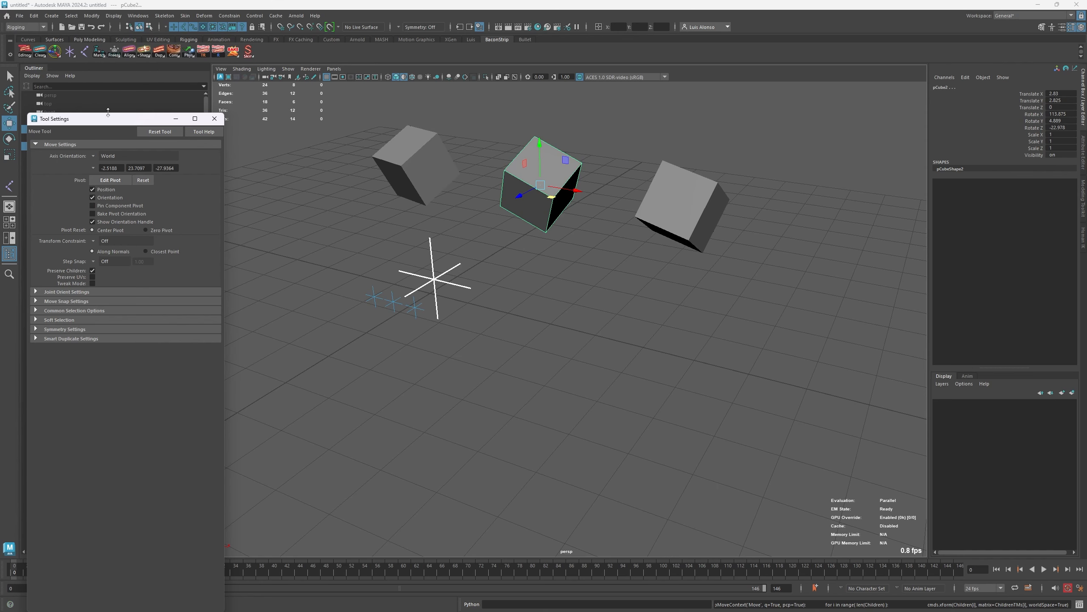
right_click(97, 55)
left_click(115, 78)
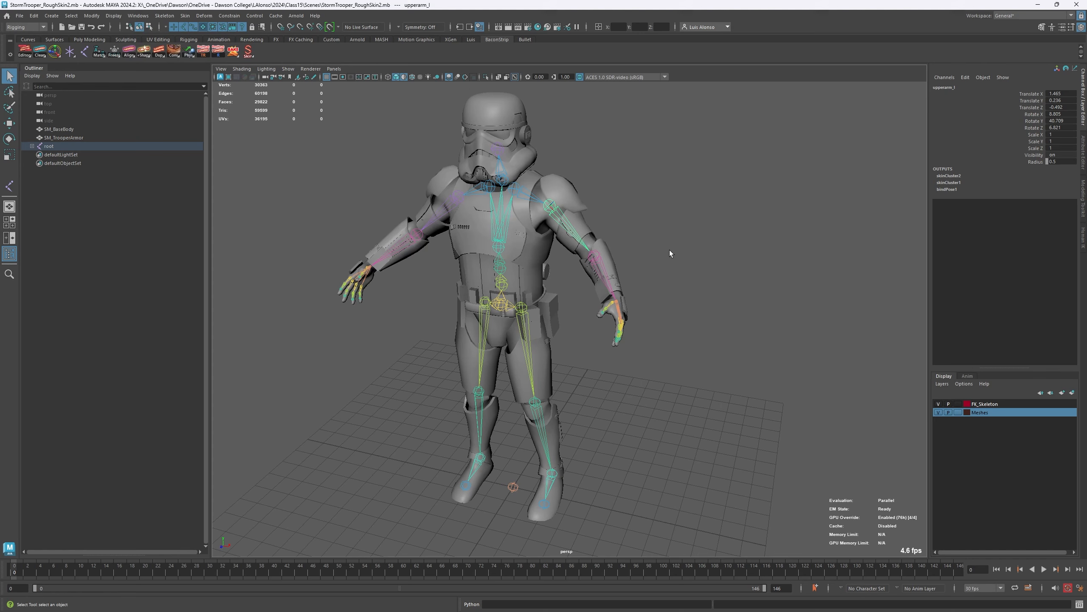
- Examine the rotation channels of the spine_03 and upperarm_r joints on the stormtrooper skeleton
left_click(566, 499)
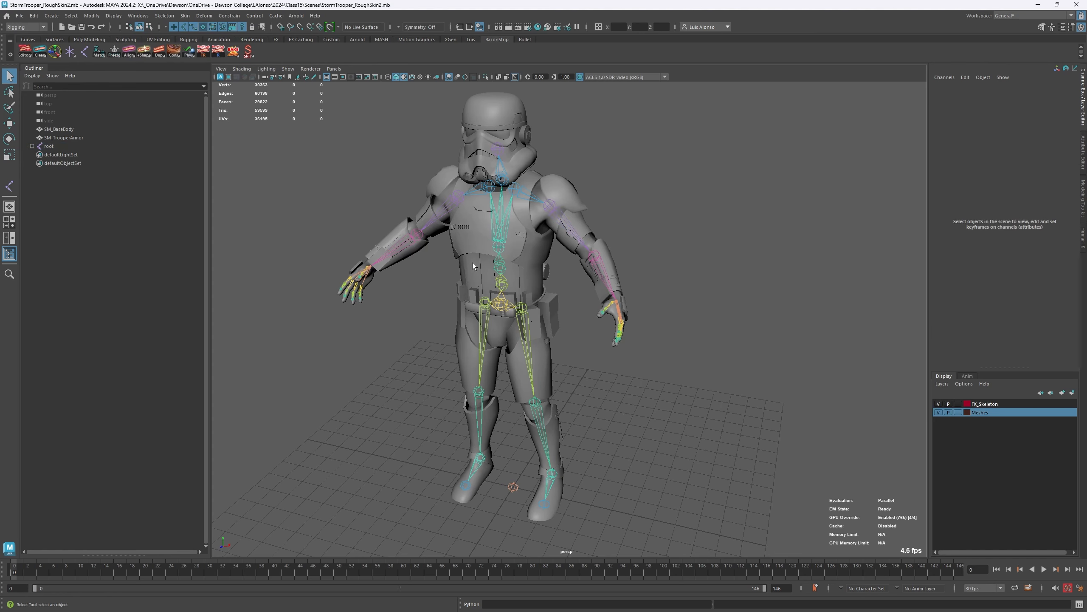
left_click(499, 232)
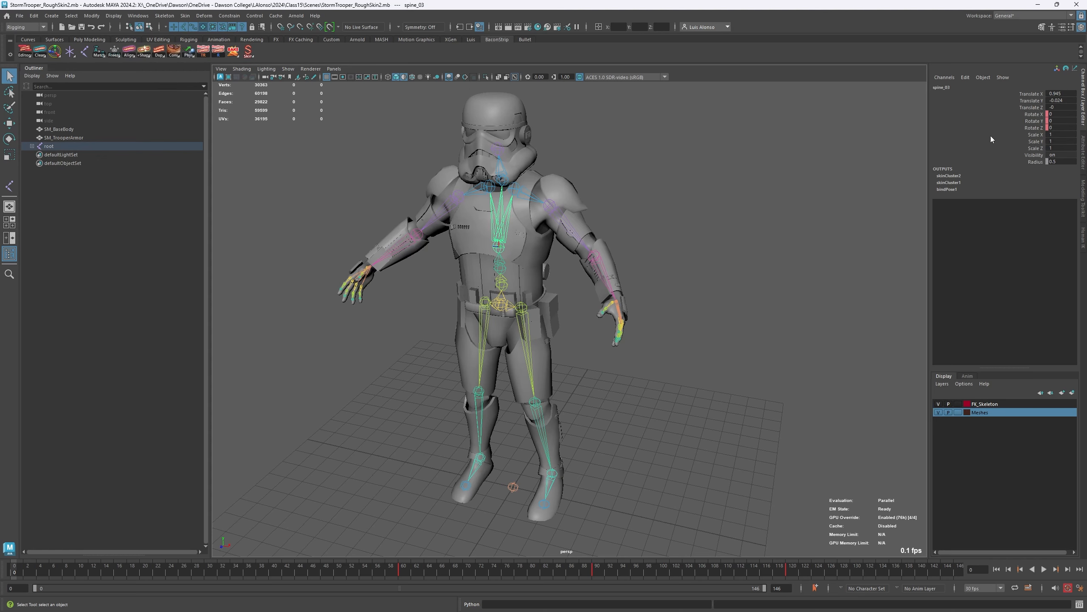
left_click(457, 208)
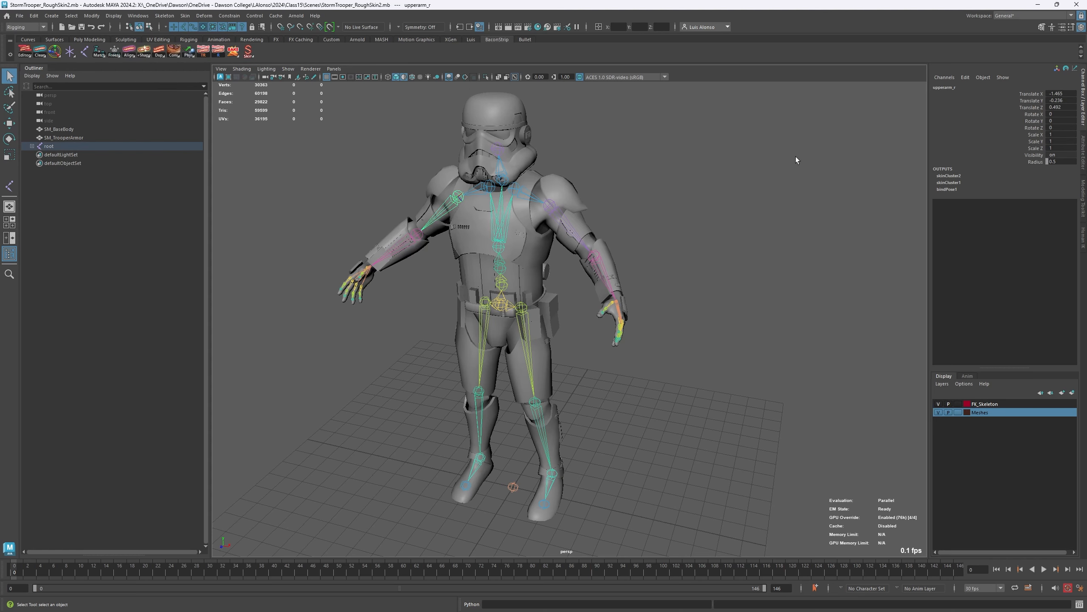
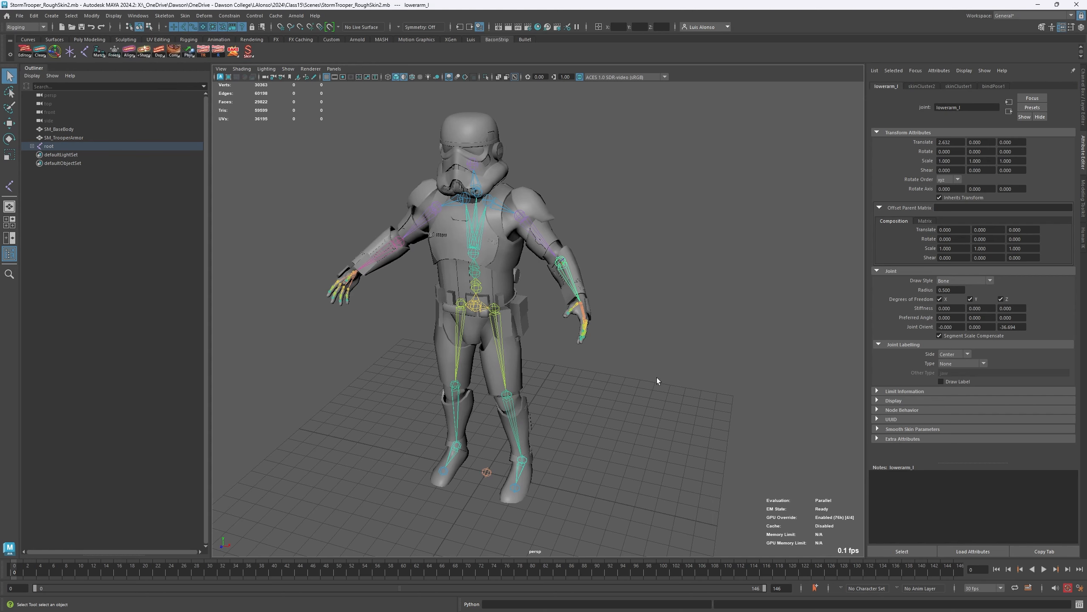
- Try to freeze only the rotations of the whole root joint hierarchy with Freeze Transformations, and close its options
left_click(487, 473)
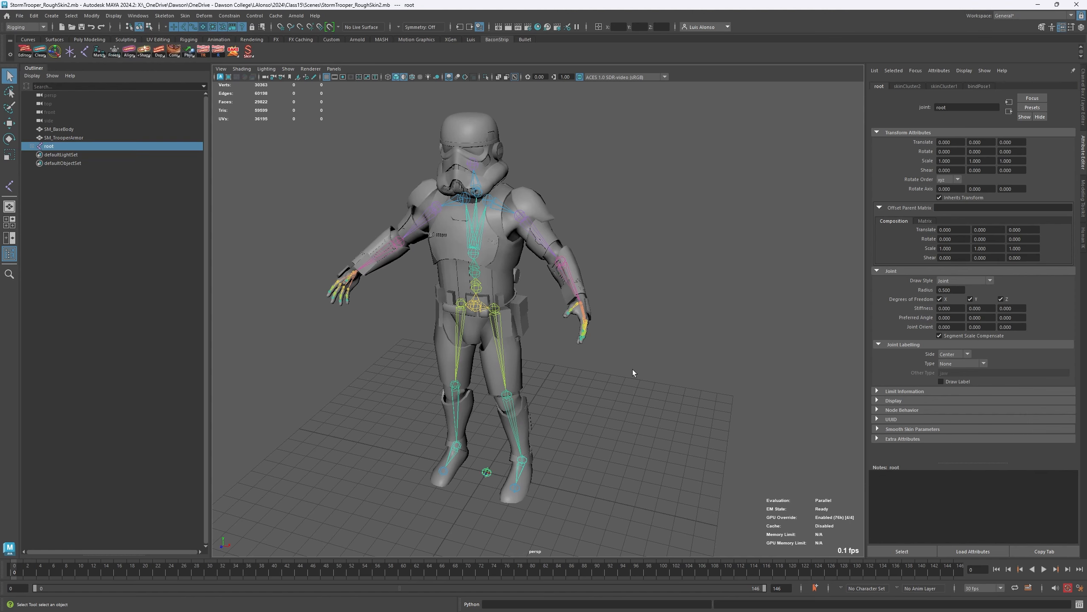
right_click_drag(631, 372, 624, 454)
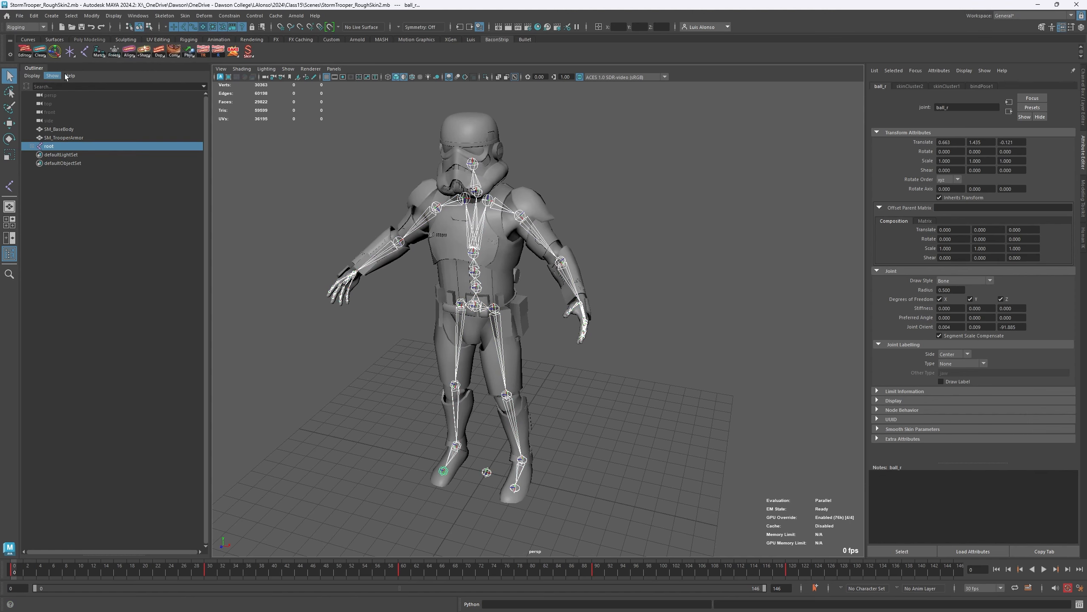
double_click(114, 51)
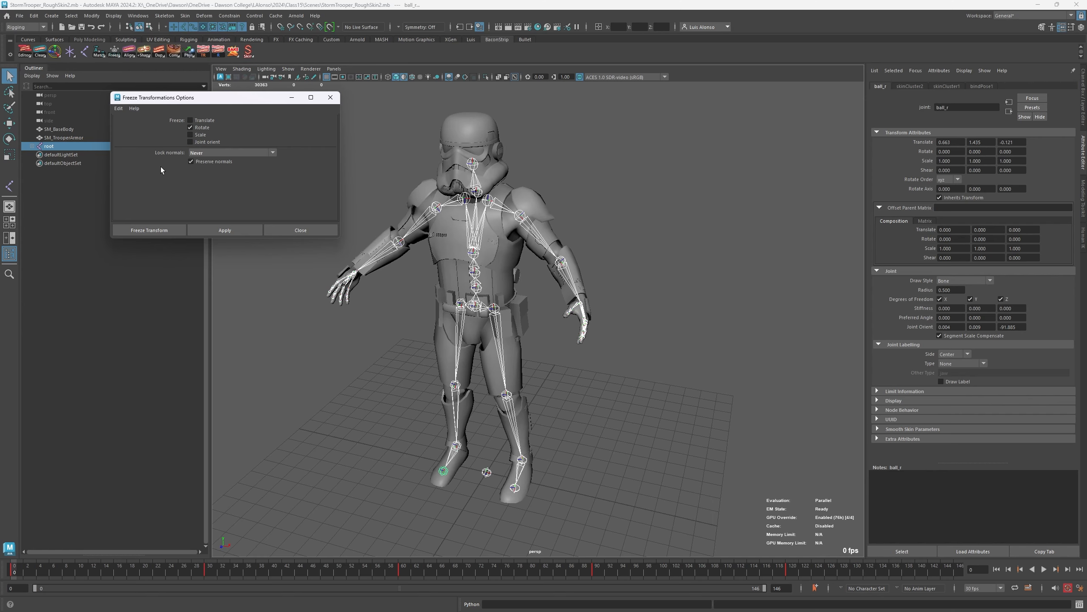
left_click_drag(164, 98, 177, 133)
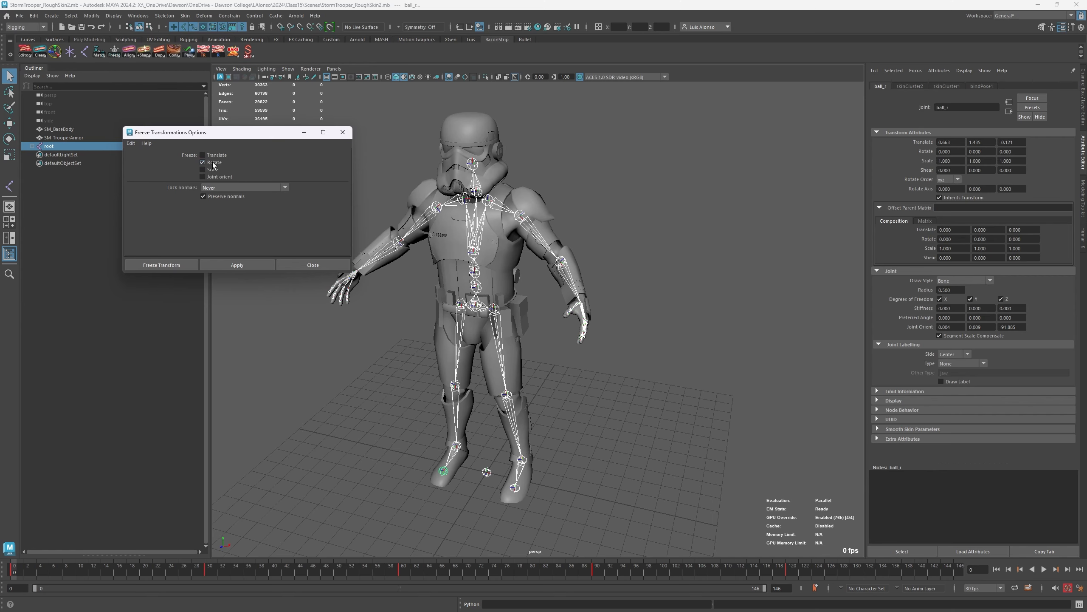
left_click(237, 264)
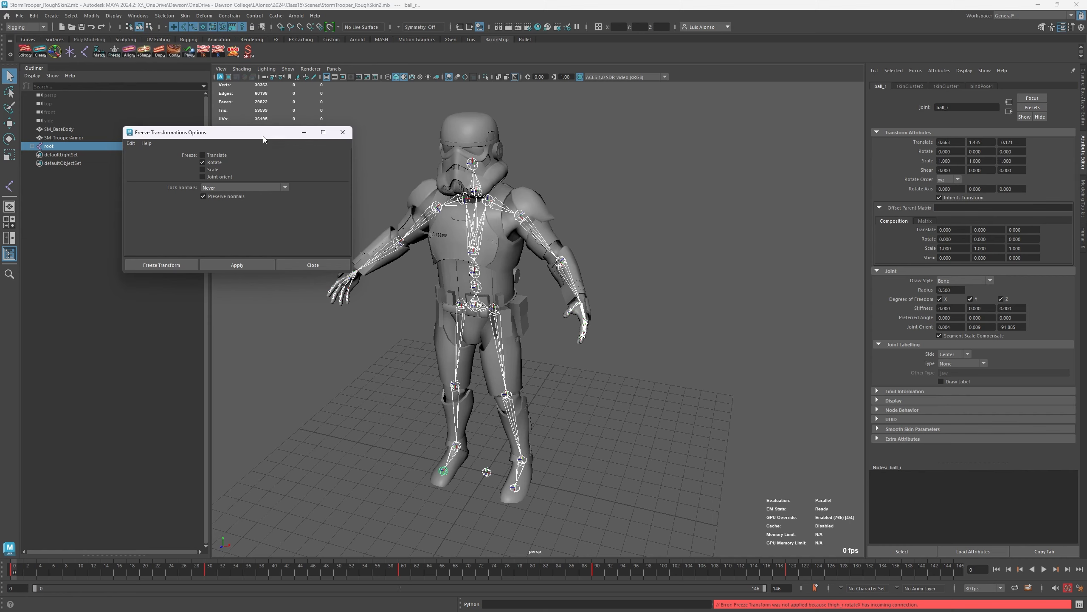
left_click_drag(263, 140, 269, 175)
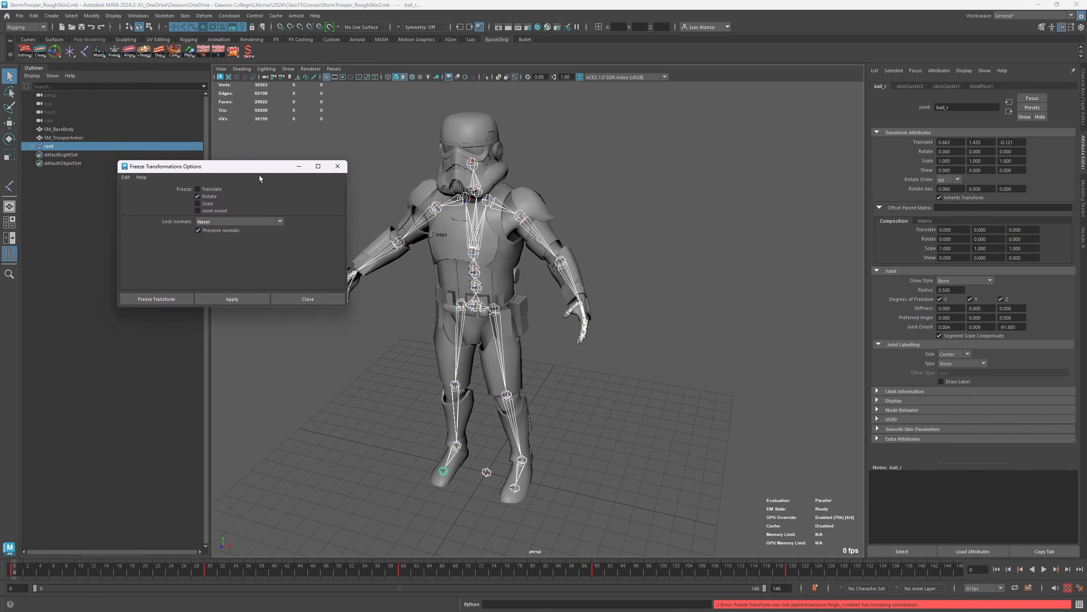
left_click(338, 166)
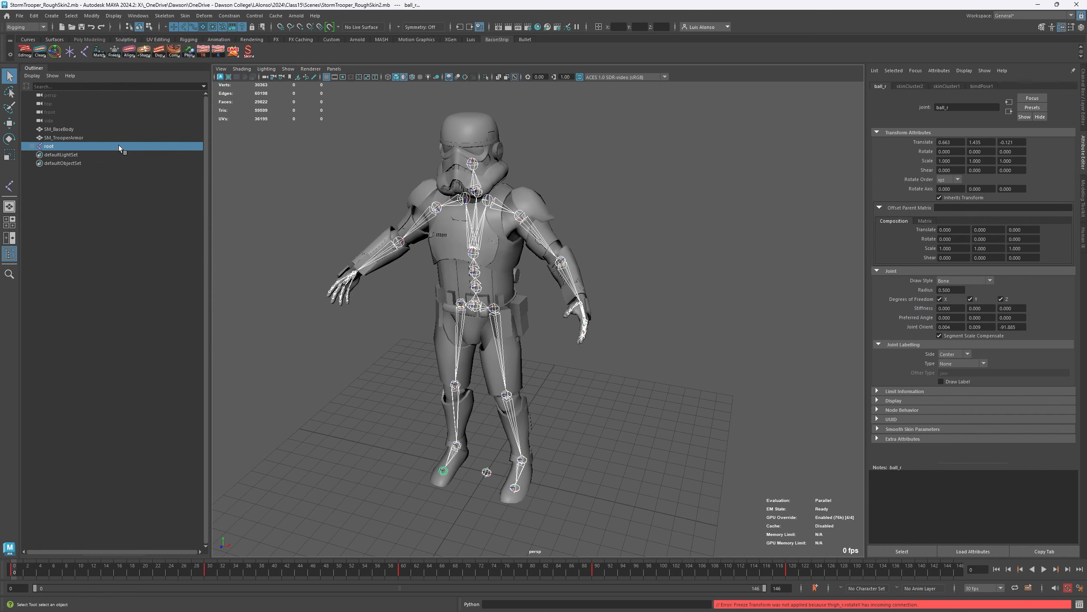
- Zero the joint rotations by Joint Orient on the whole hierarchy under root, reselecting the hierarchy and applying it again
right_click(115, 54)
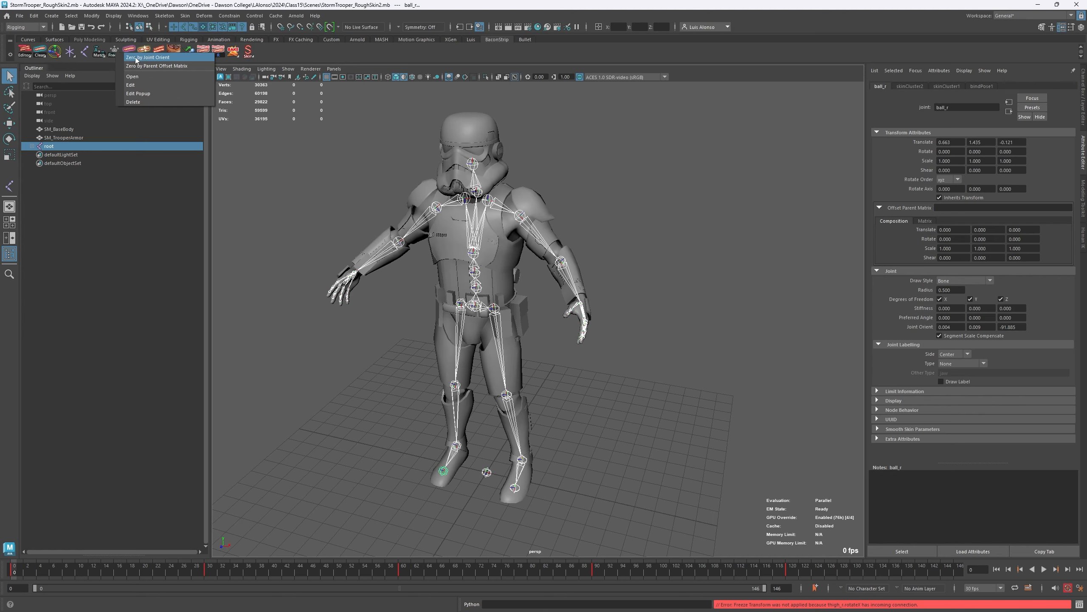
left_click(147, 58)
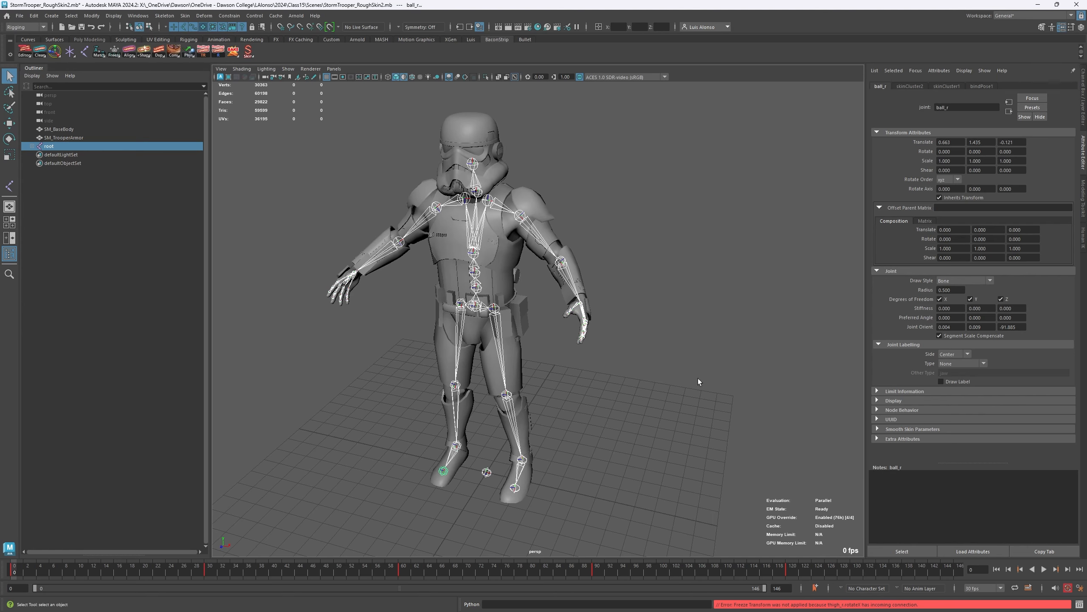
left_click(539, 400)
left_click(488, 474)
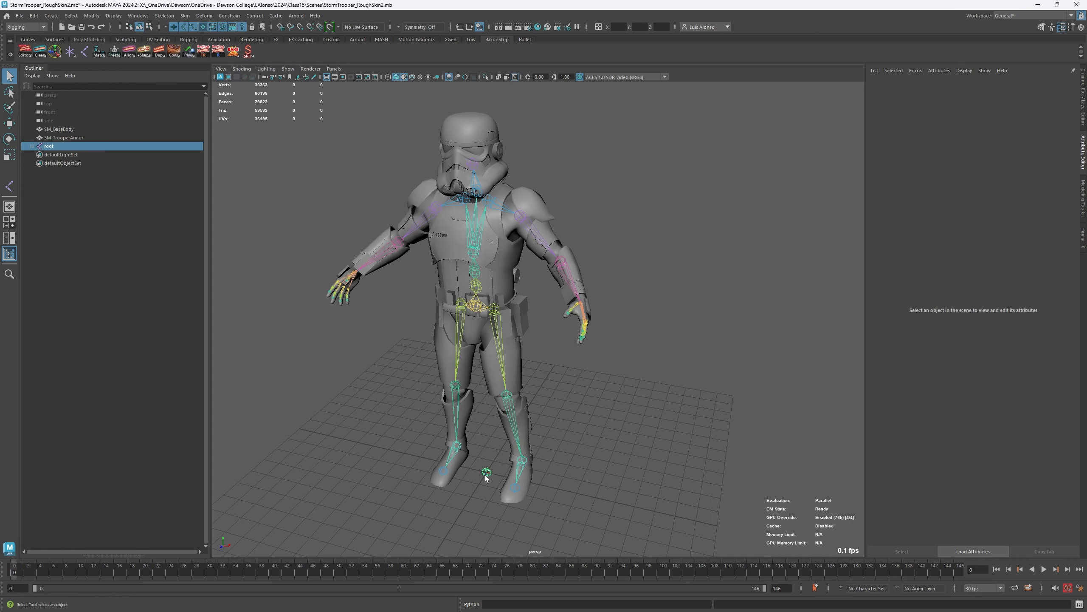
right_click(303, 297)
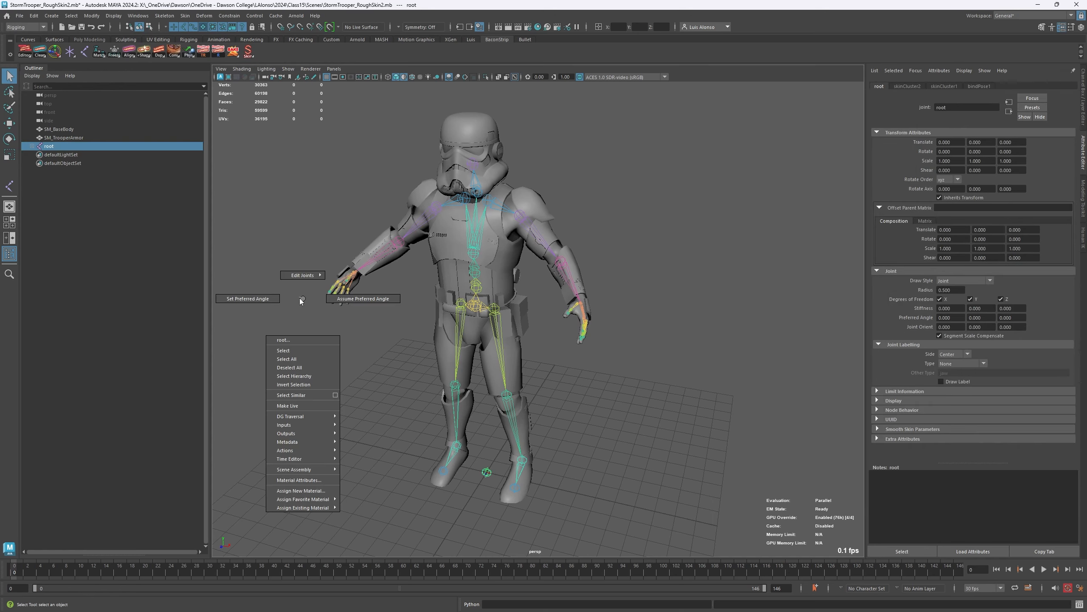
left_click(305, 376)
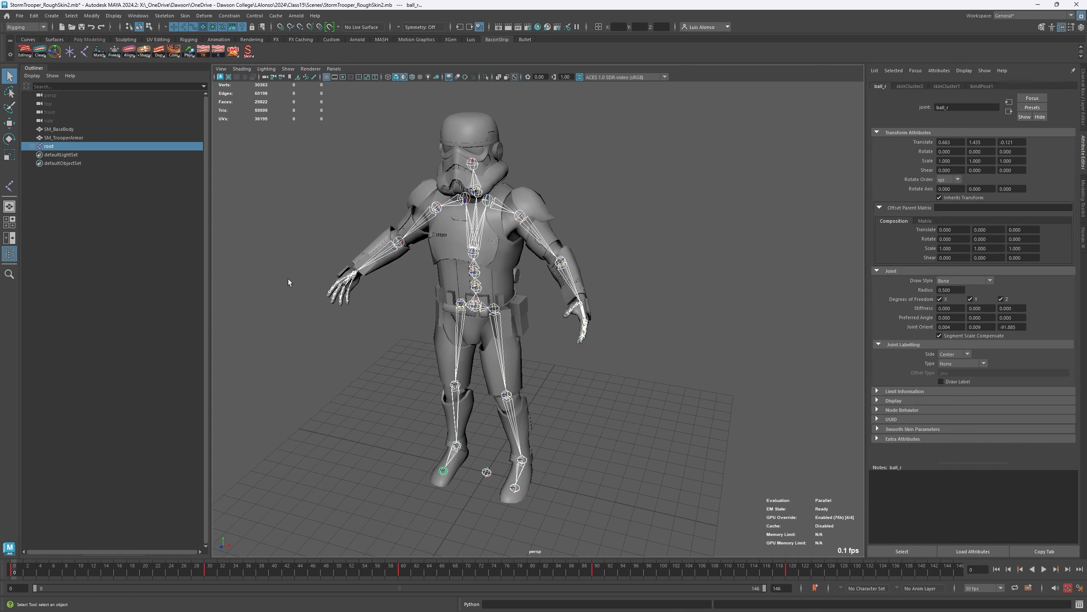
right_click(116, 50)
left_click(137, 56)
- Inspect the upperarm_l joint's transform channels and its joint orient attributes
left_click(584, 190)
left_click(530, 232)
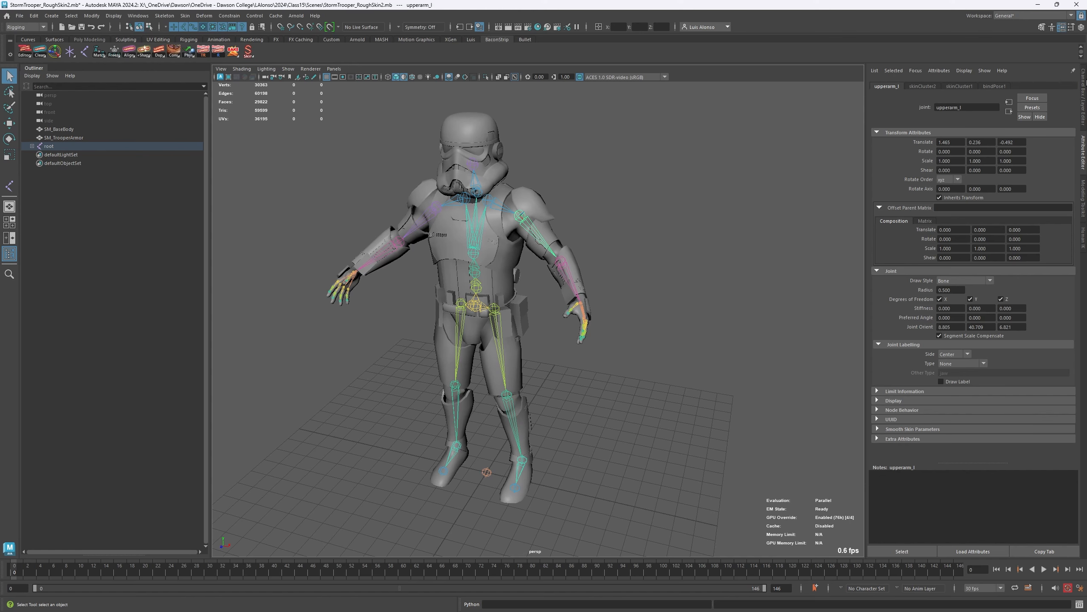
left_click(1086, 102)
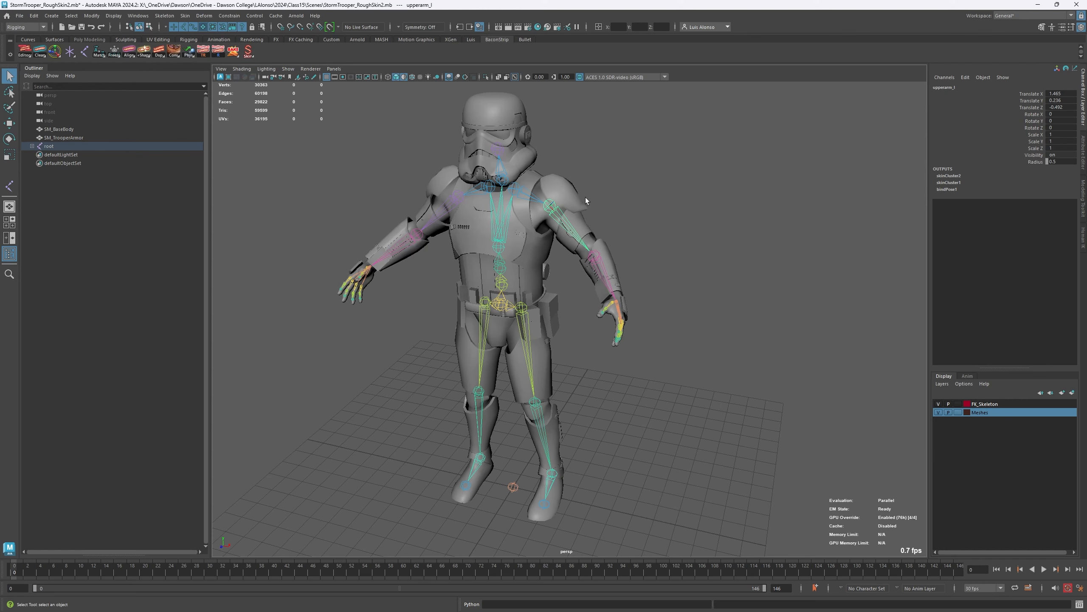
left_click(1082, 155)
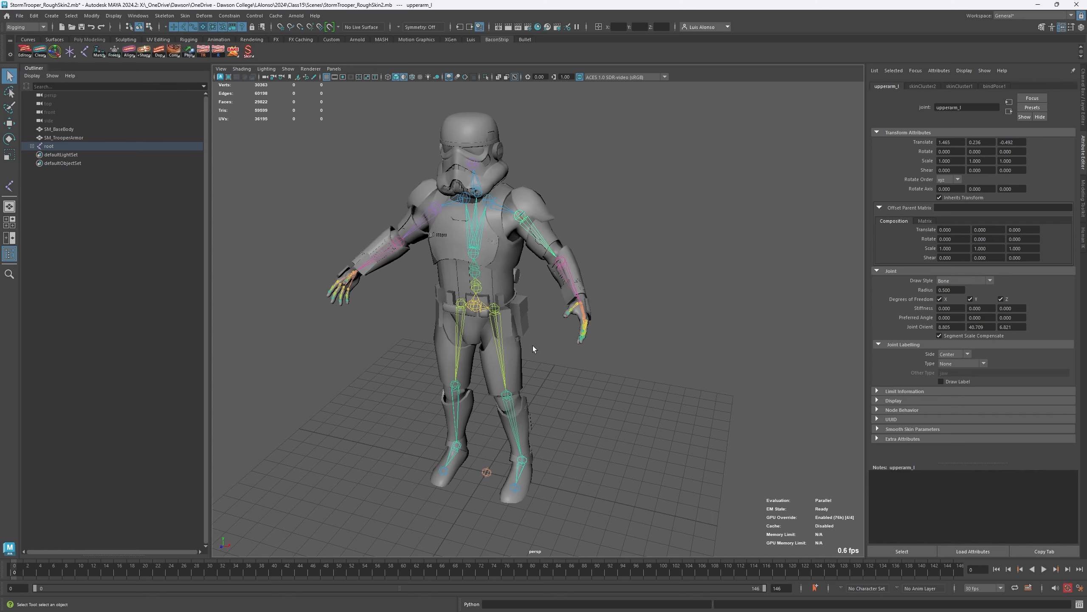
- Zero the foot_l joint by Parent Offset Matrix, inspect its offset attributes, and convert it back with Zero by Joint Orient
left_click(581, 173)
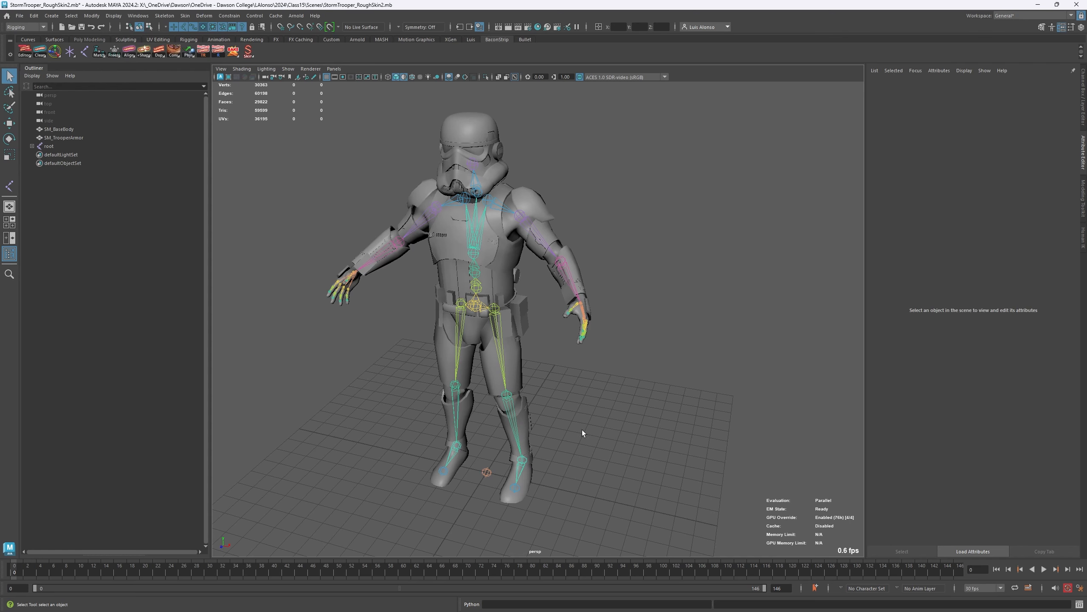
left_click(522, 461)
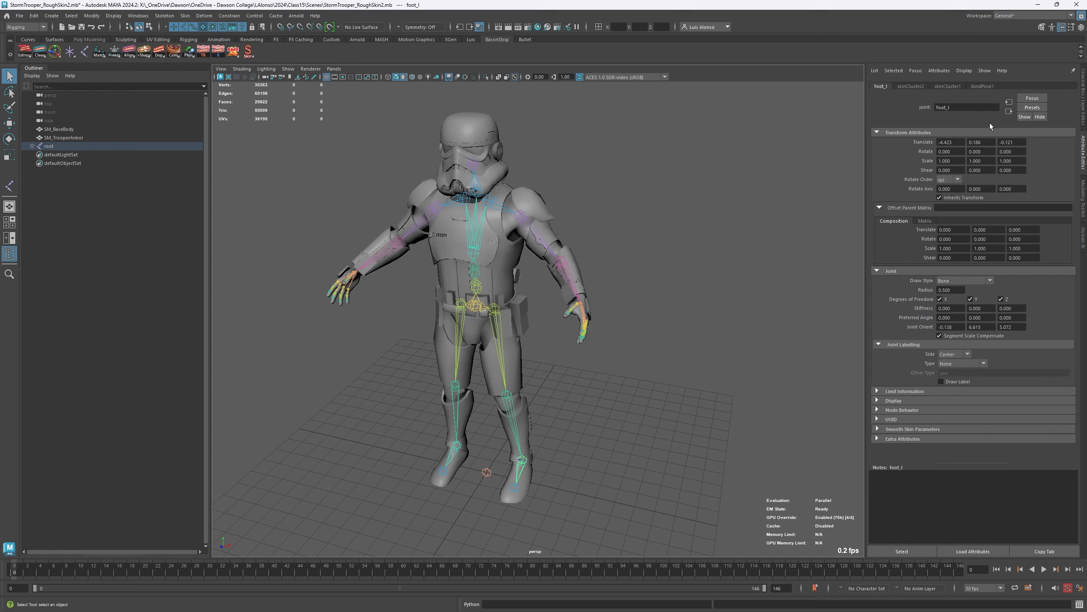
left_click(1083, 92)
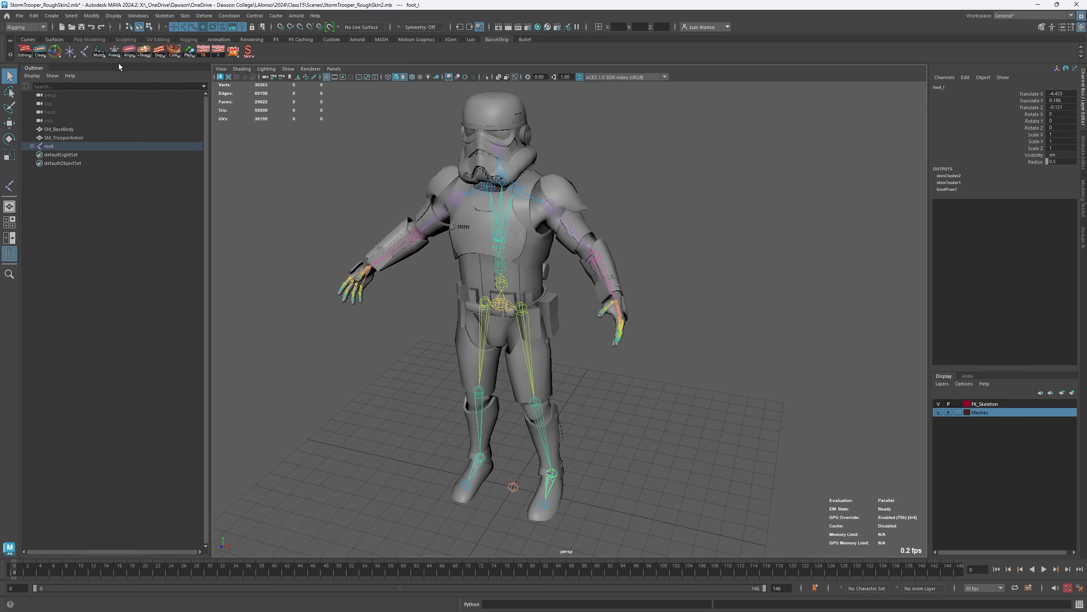
right_click(114, 51)
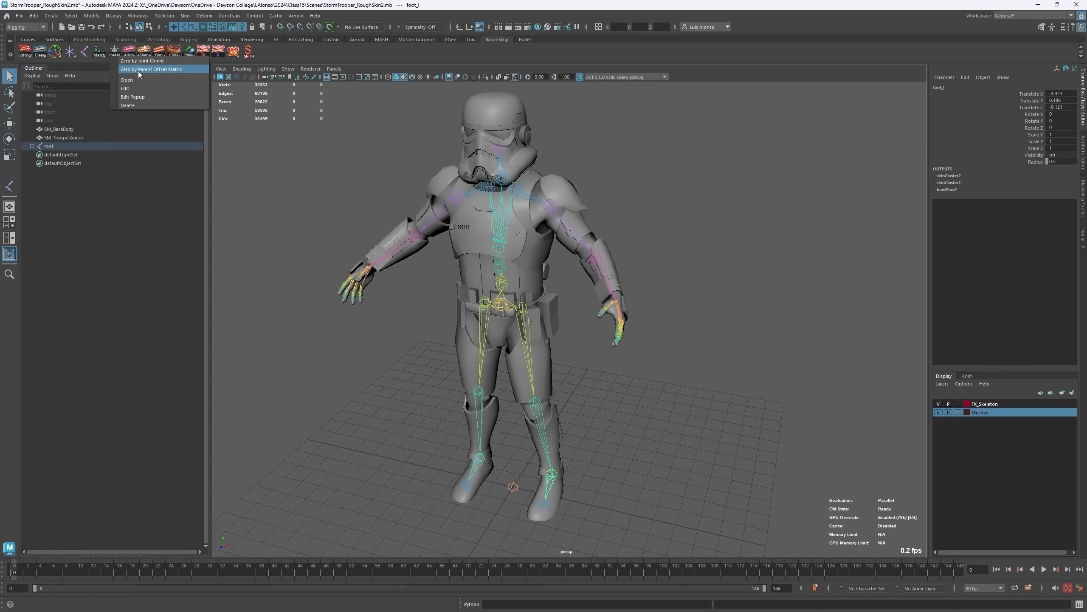
left_click(174, 71)
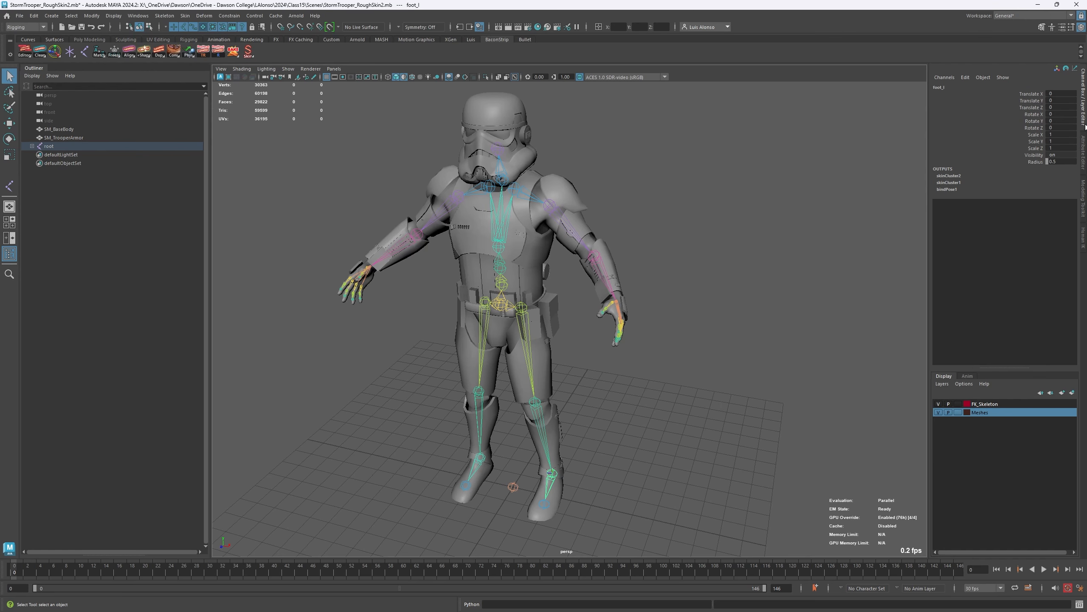
left_click(1085, 142)
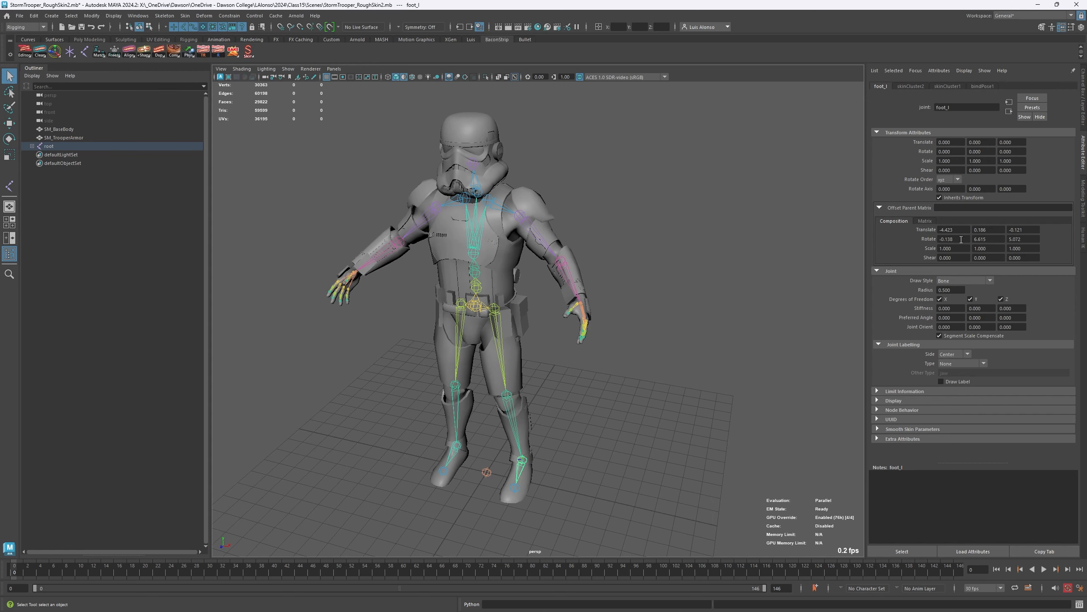
right_click(115, 55)
left_click(137, 58)
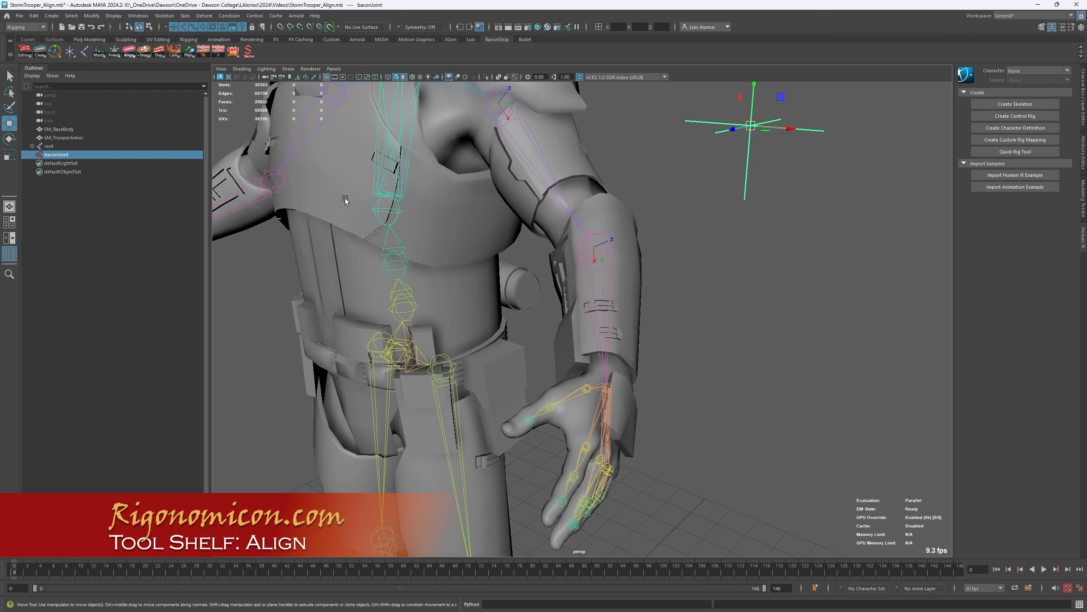
- Open the Maya Joint Orient Tool options from the Align tool and place the window clear of the stormtrooper's left arm
right_click(131, 53)
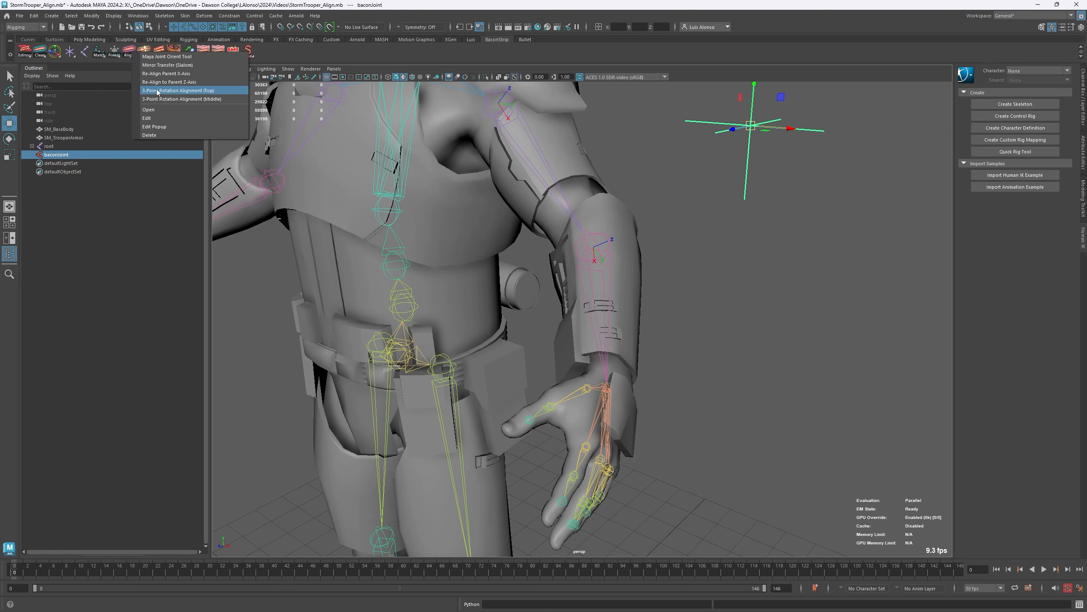
left_click(157, 61)
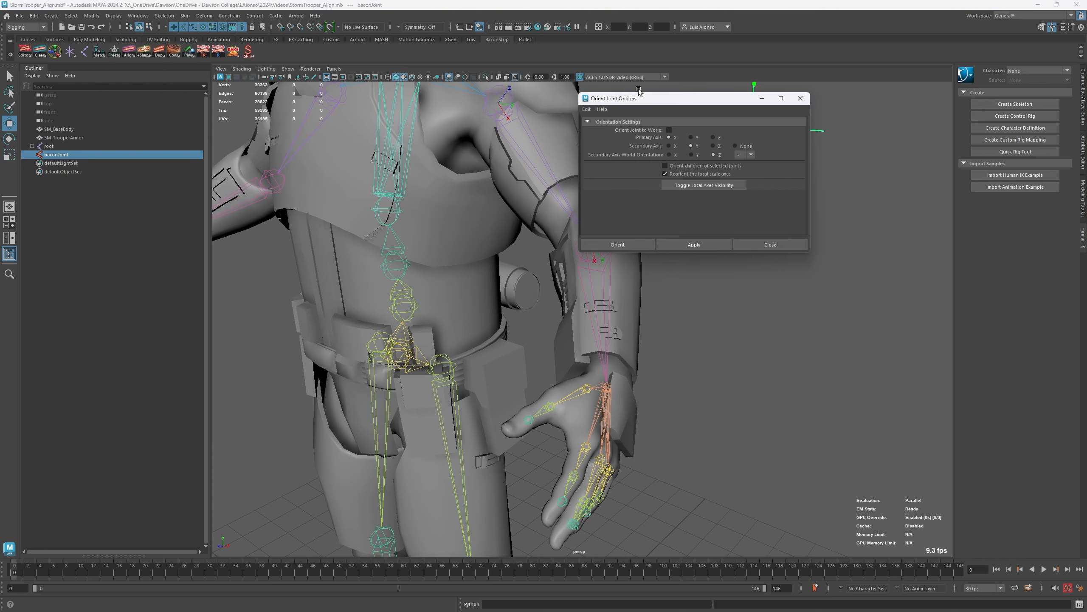
left_click_drag(662, 99, 790, 136)
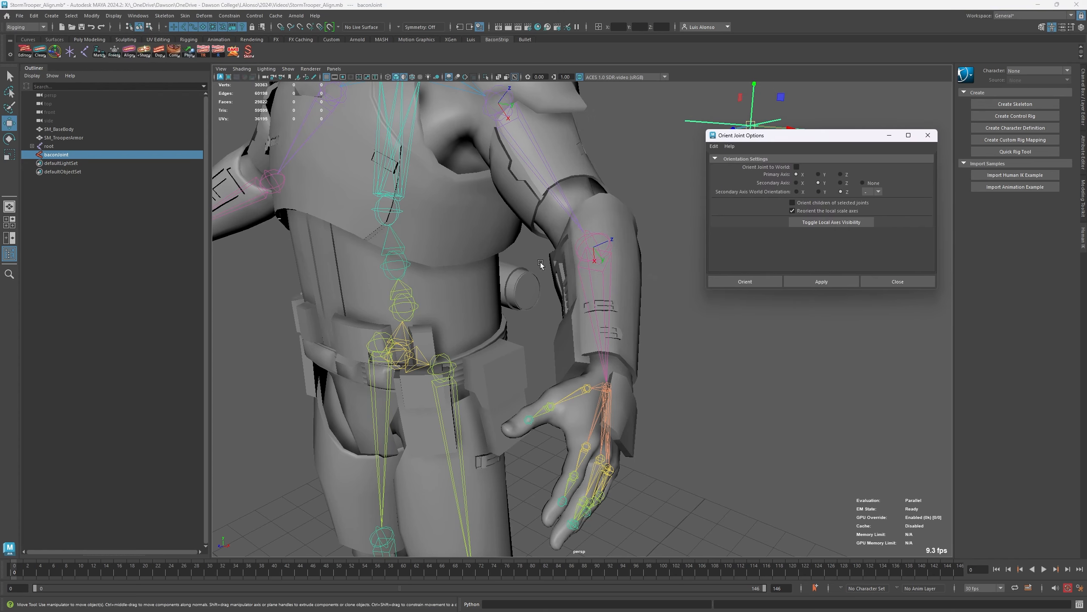
left_click_drag(485, 205, 225, 186, "alt")
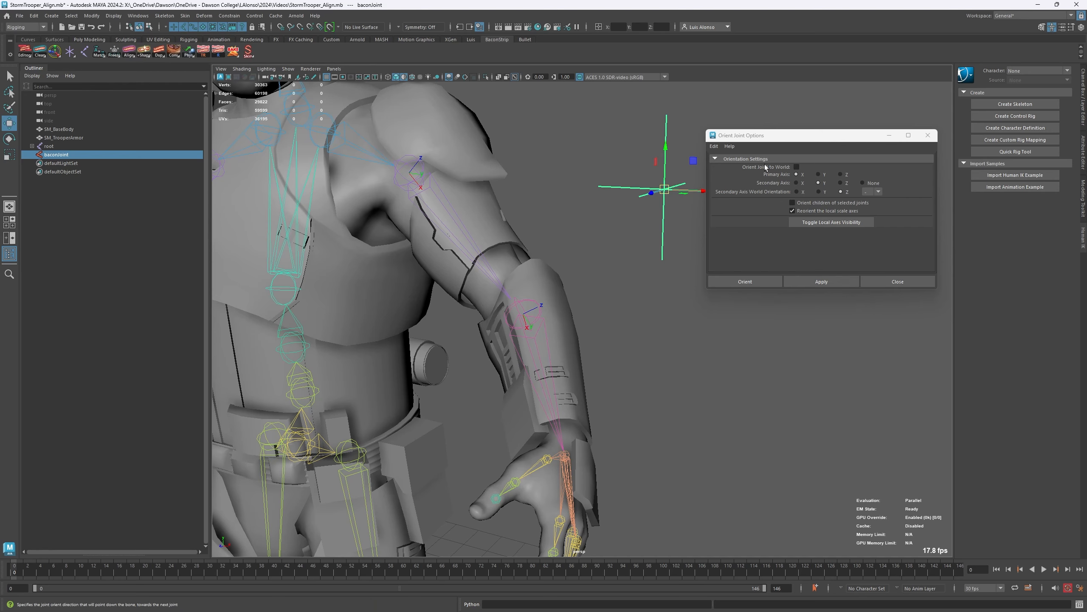
left_click_drag(758, 137, 98, 188)
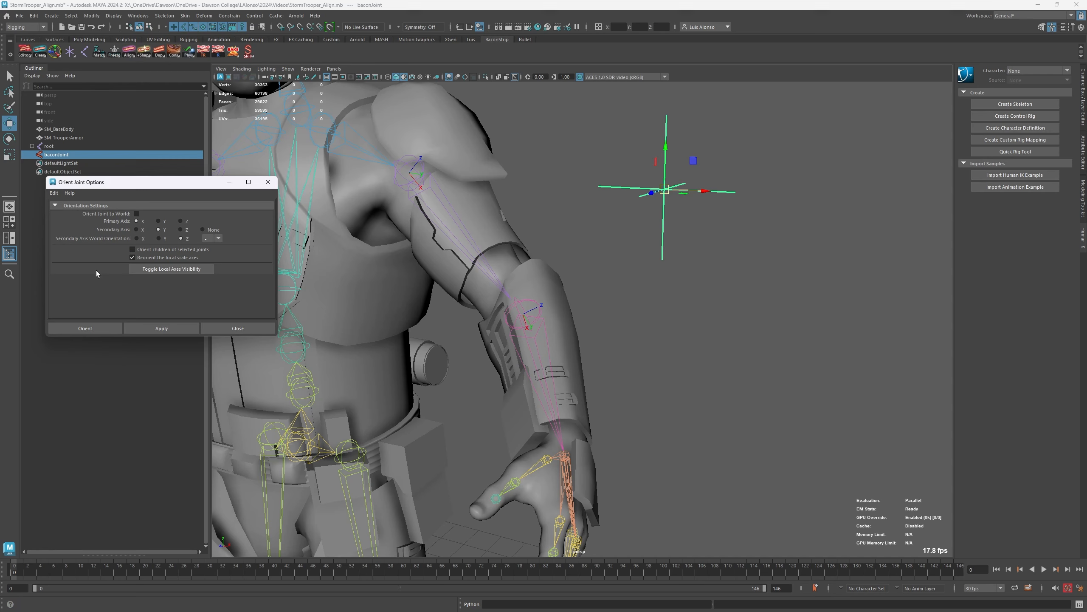
left_click_drag(180, 183, 181, 207)
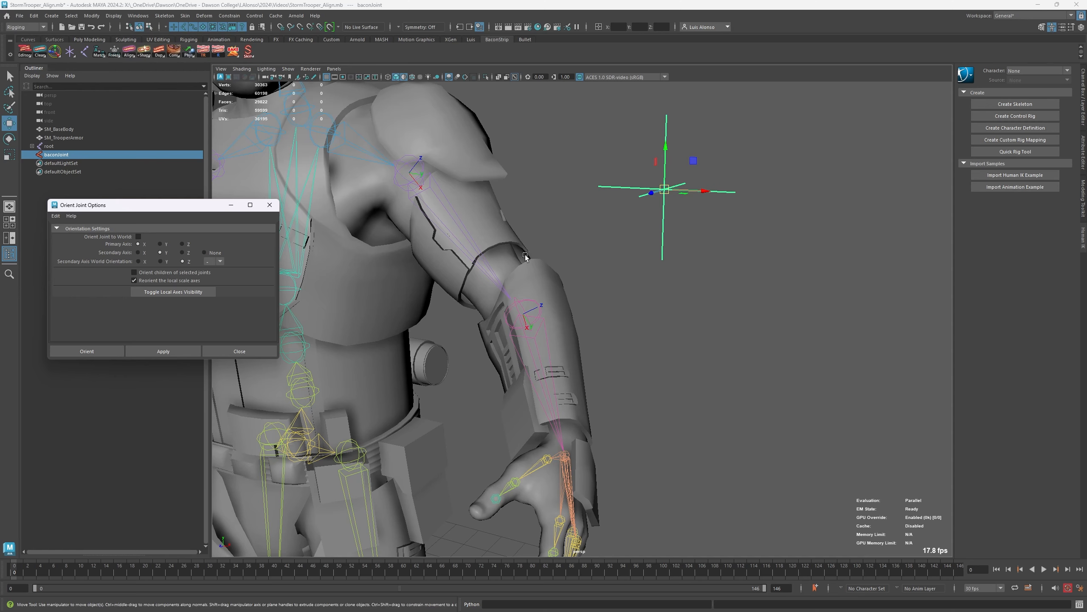
- Compare the local axis orientation of the lowerarm_l and upperarm_l joints from several angles around the elbow
left_click(607, 291)
left_click(543, 328)
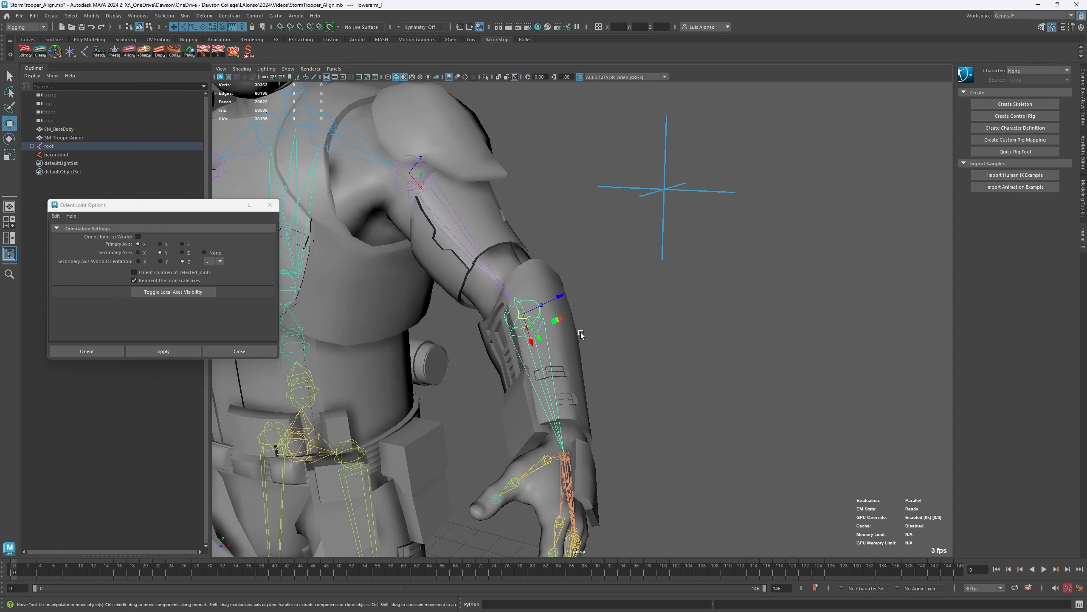
left_click_drag(580, 333, 614, 342, "alt")
left_click(440, 204)
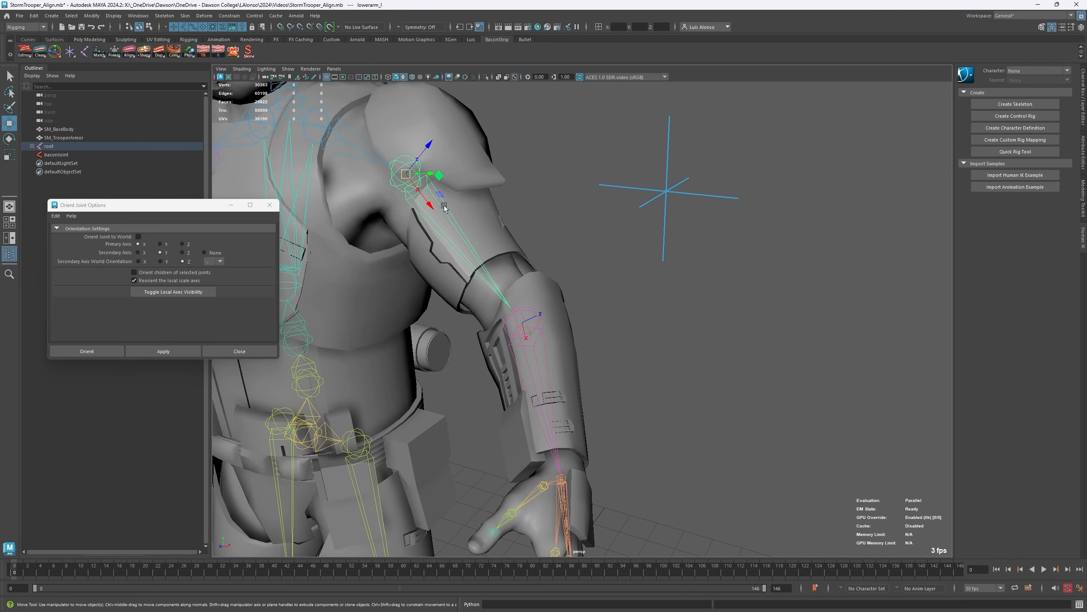
left_click_drag(406, 274, 412, 172, "alt")
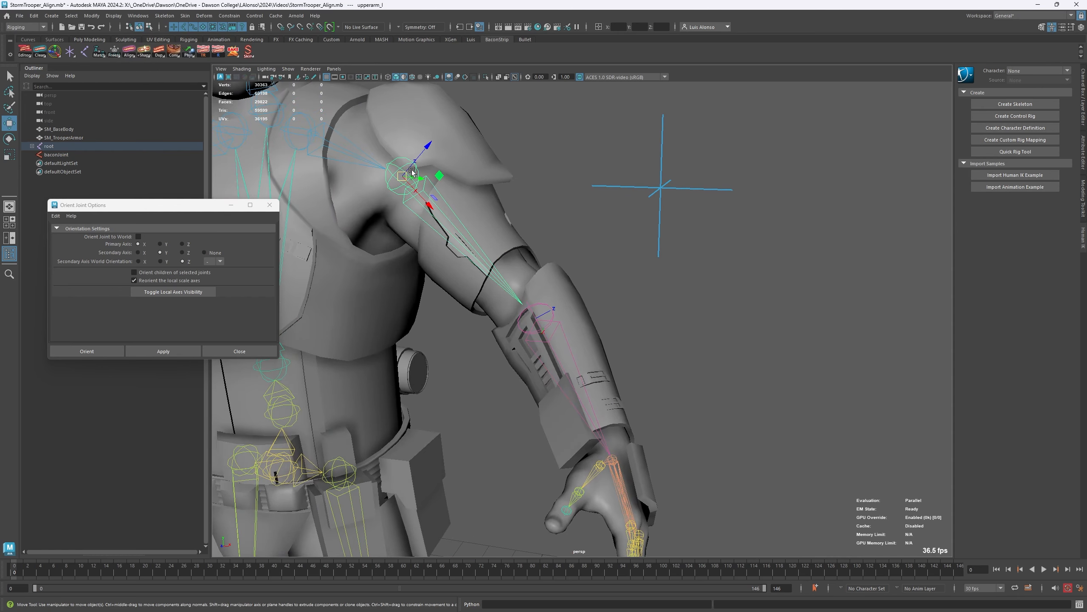
left_click(562, 334)
right_click_drag(502, 323, 597, 331, "alt")
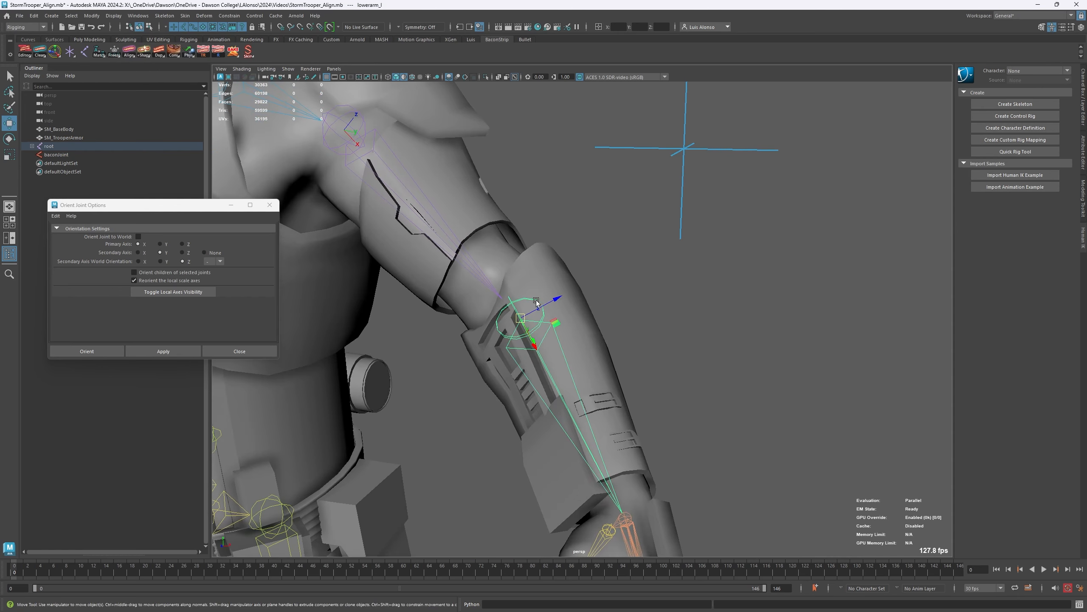
left_click_drag(537, 346, 520, 347, "alt")
right_click_drag(569, 278, 436, 278, "alt")
middle_click_drag(405, 286, 430, 271, "alt")
left_click_drag(430, 271, 464, 281, "alt")
- Examine the rotation channels of the lowerarm_l and upperarm_l joints, and clear the selection
left_click(1084, 103)
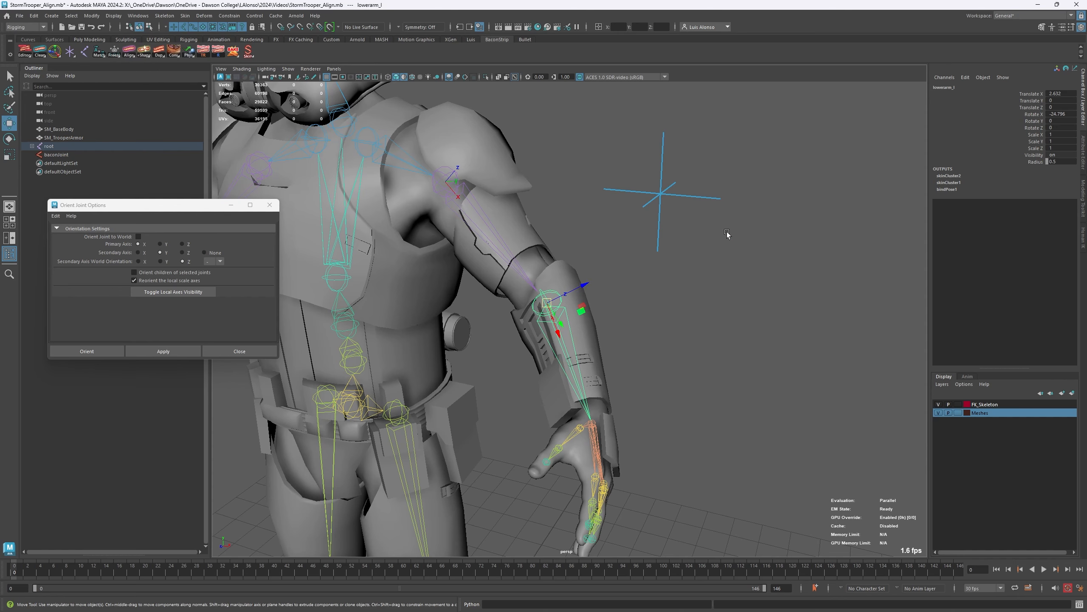
left_click(490, 239)
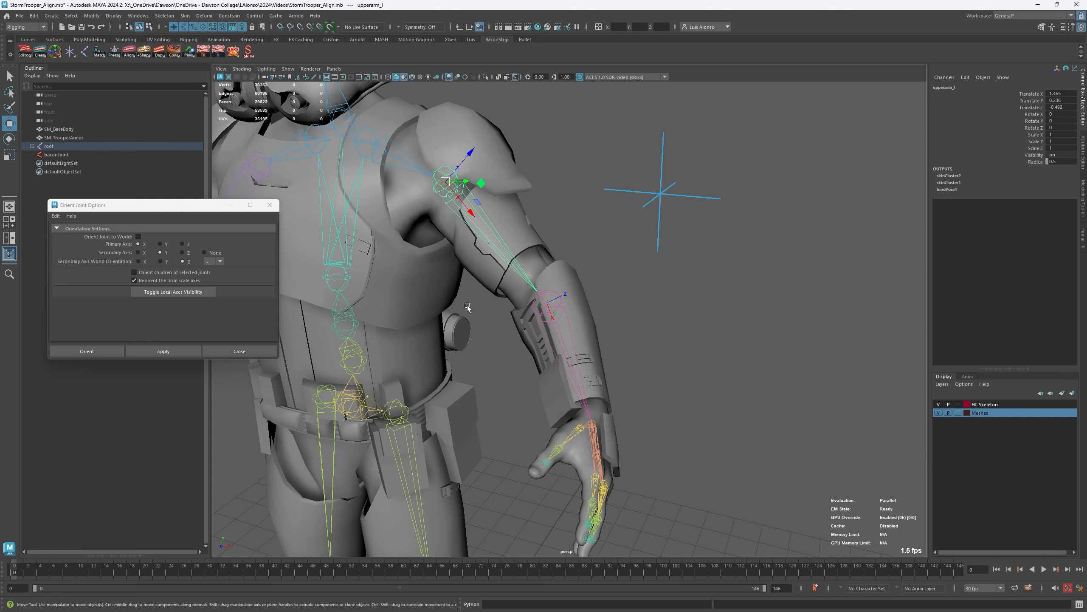
left_click(610, 306)
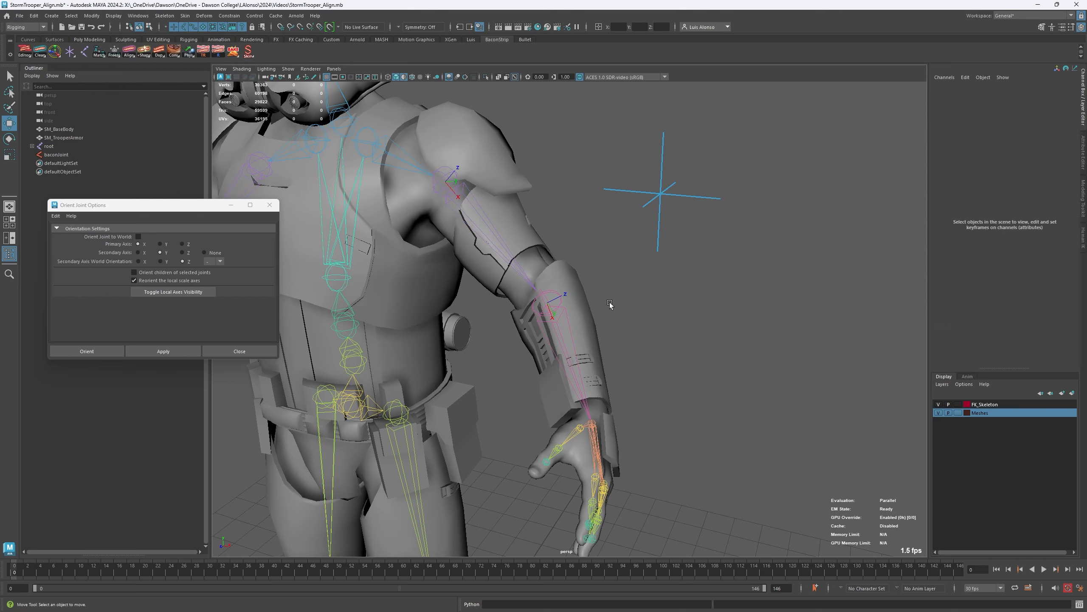
- Select the lowerarm_l joint and examine its local axes relative to the elbow and forearm from several angles
left_click(565, 315)
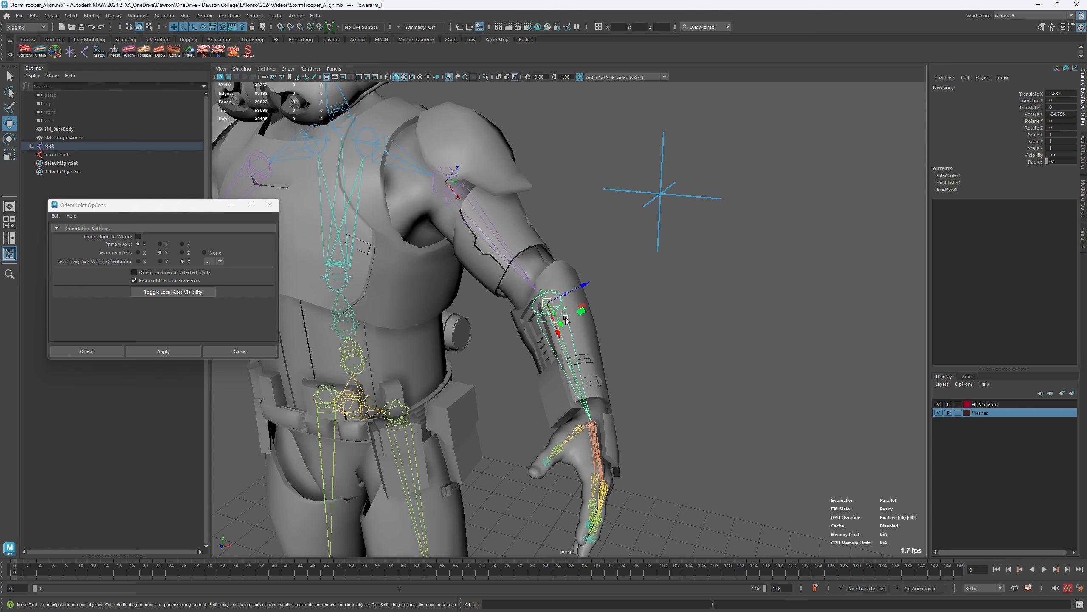
left_click_drag(620, 323, 584, 326, "alt")
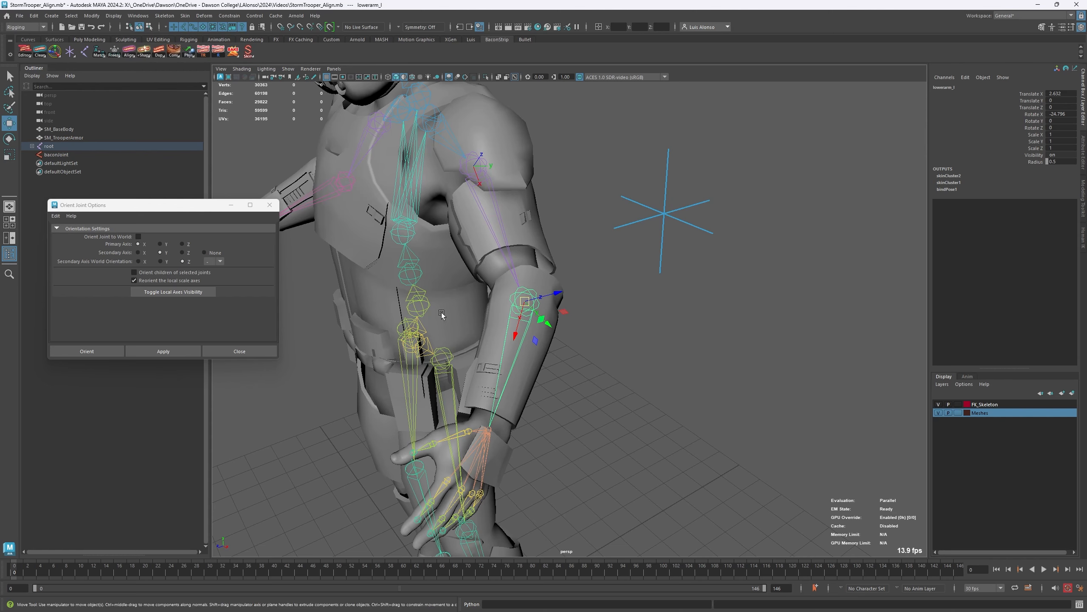
left_click_drag(498, 347, 570, 356, "alt")
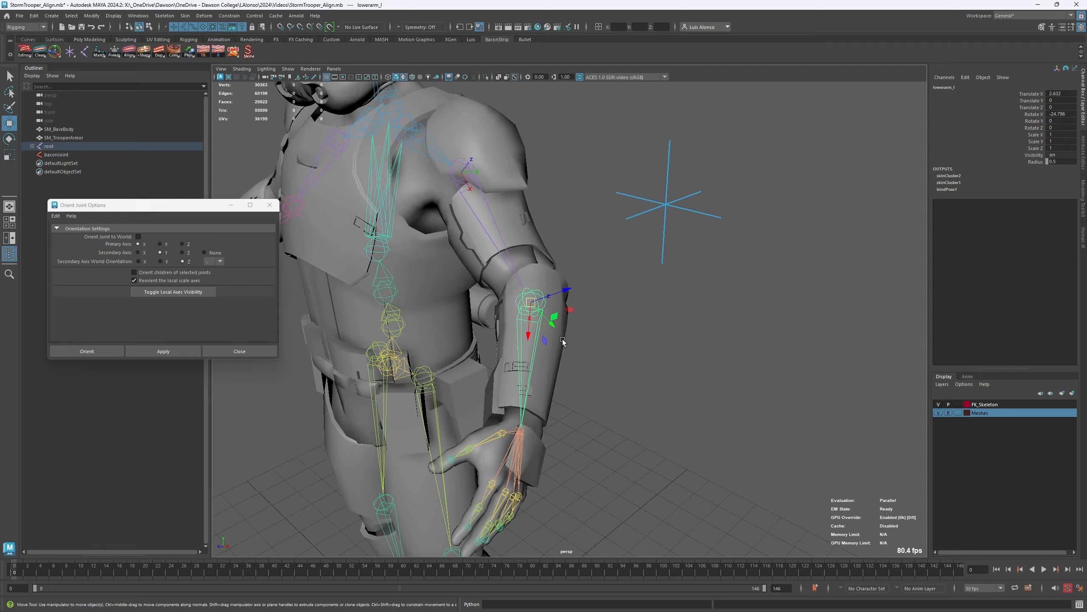
left_click_drag(560, 339, 319, 430, "alt")
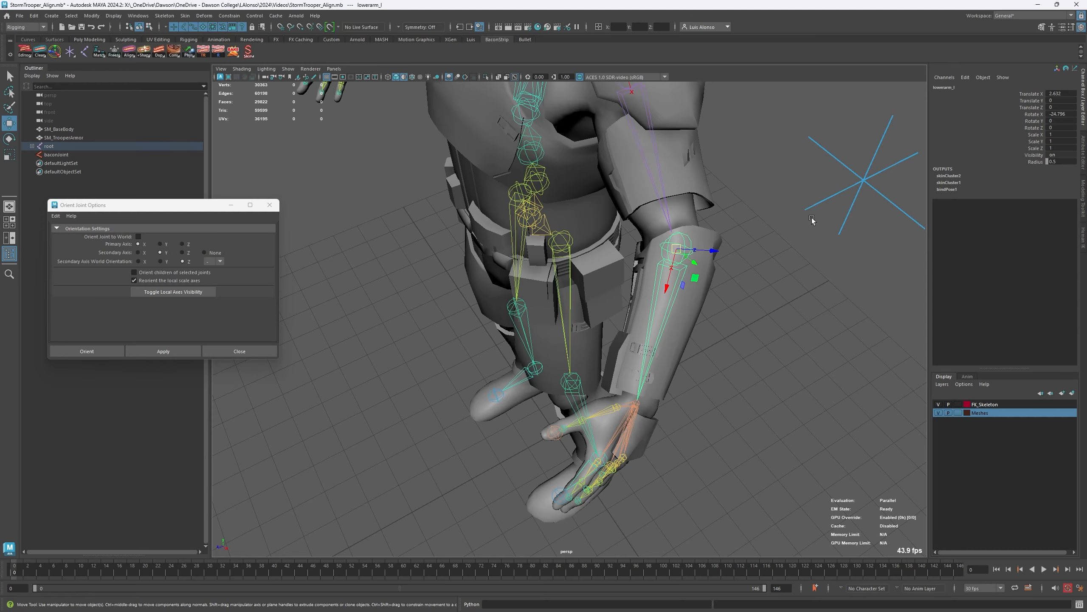
left_click_drag(519, 330, 465, 308, "alt")
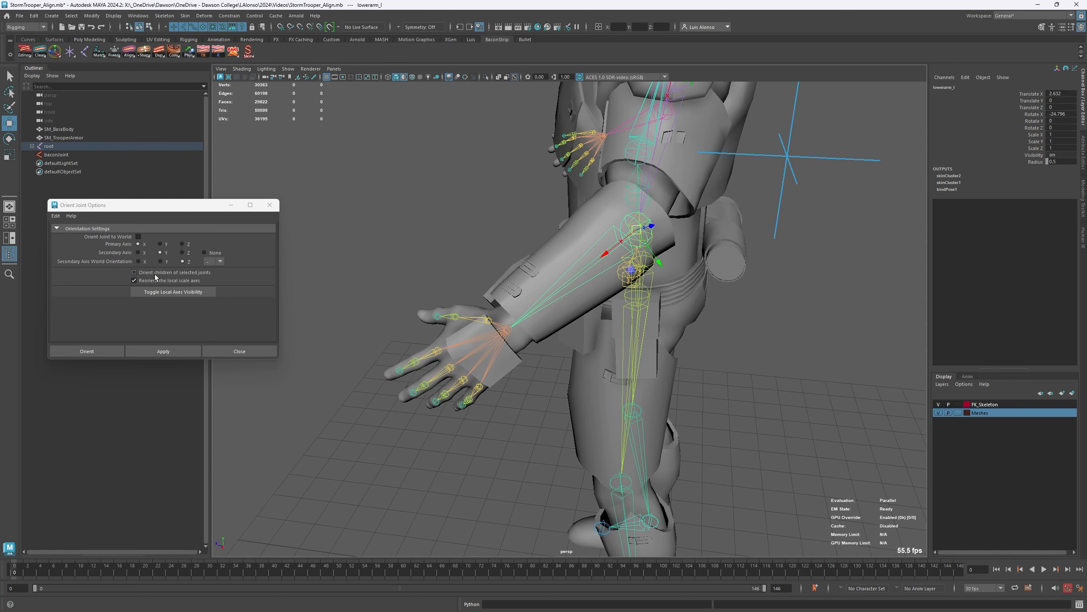
- Try to orient the lowerarm_l joint, reselect it, and move the Orient Joint Options window closer to the character
left_click(174, 353)
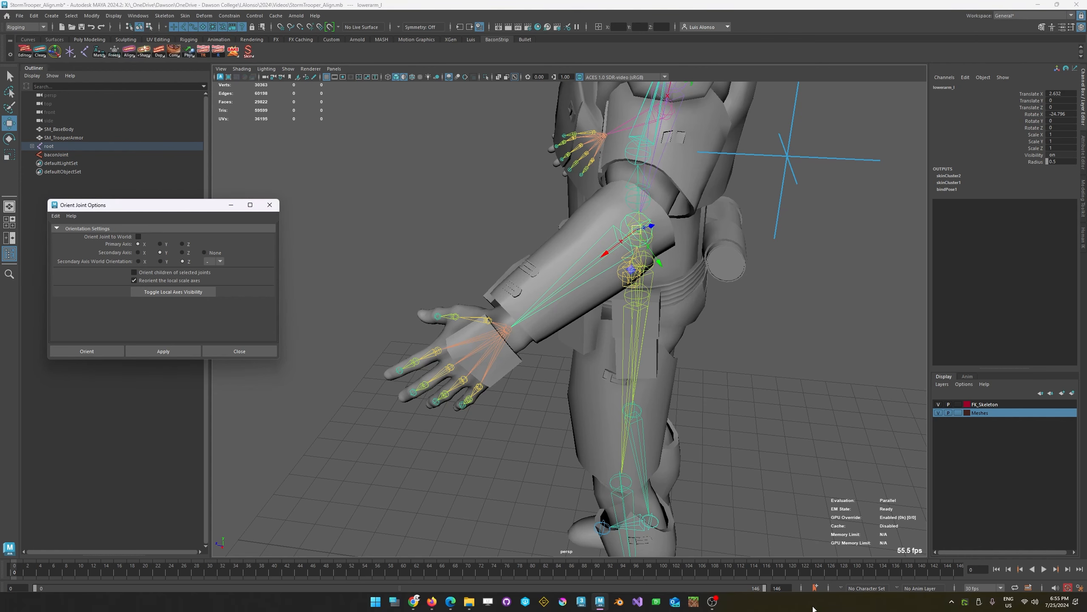
left_click(780, 451)
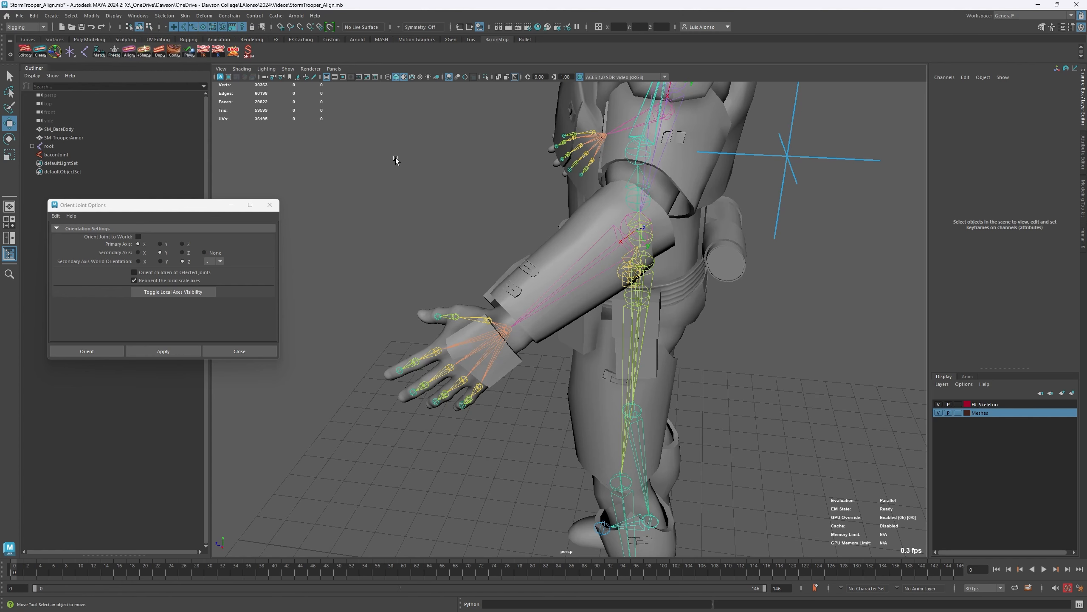
left_click(585, 270)
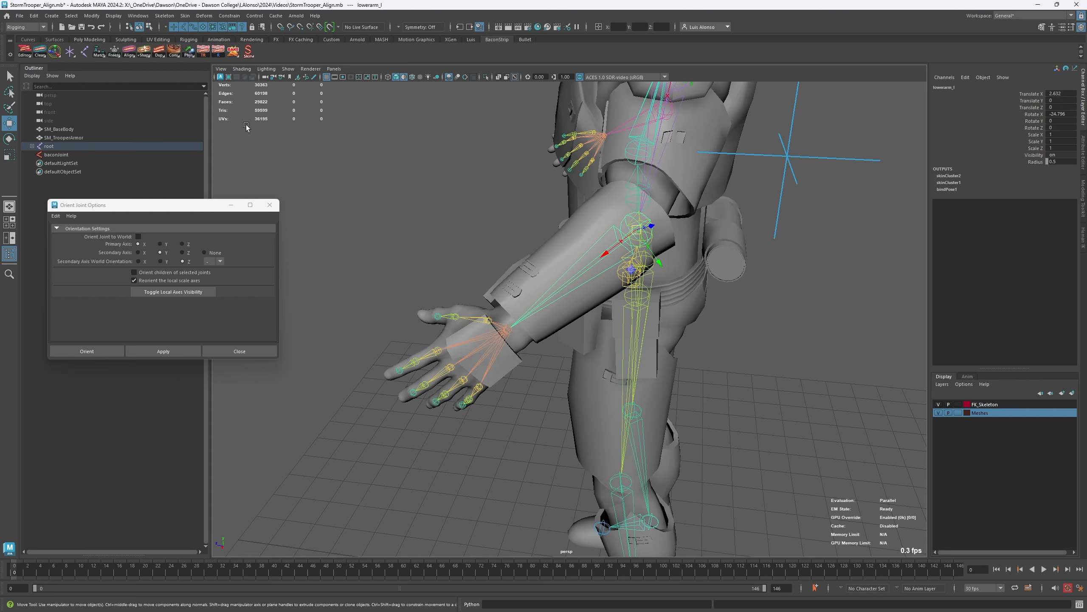
left_click_drag(377, 201, 434, 203, "alt")
left_click_drag(171, 212, 243, 201)
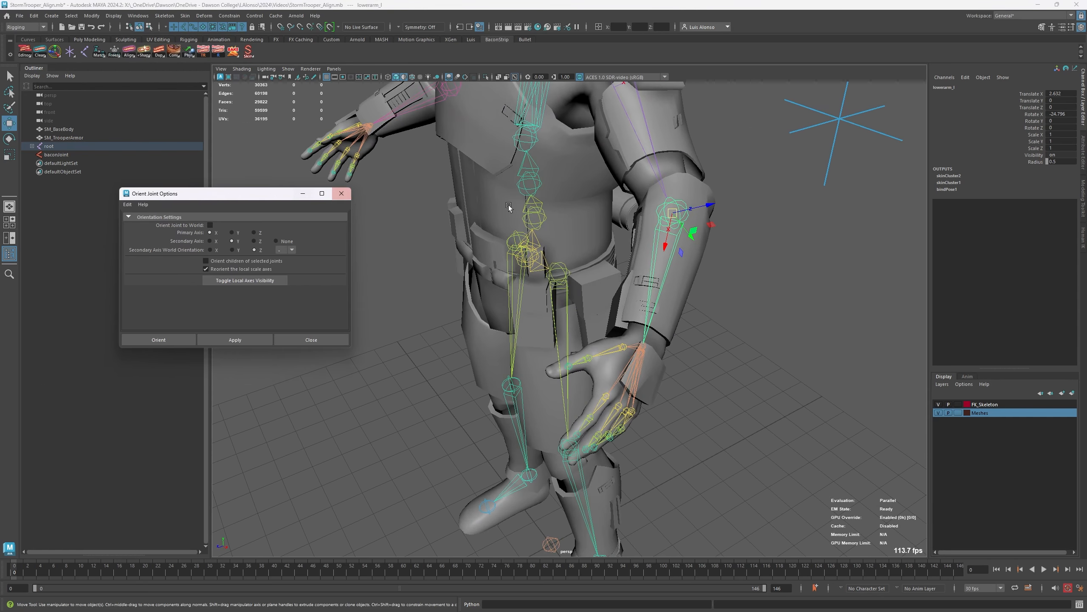
- Show lowerarm_l's transform attributes, zero its rotation with Zero by Joint Orient, and try to apply the joint orientation
left_click(1083, 151)
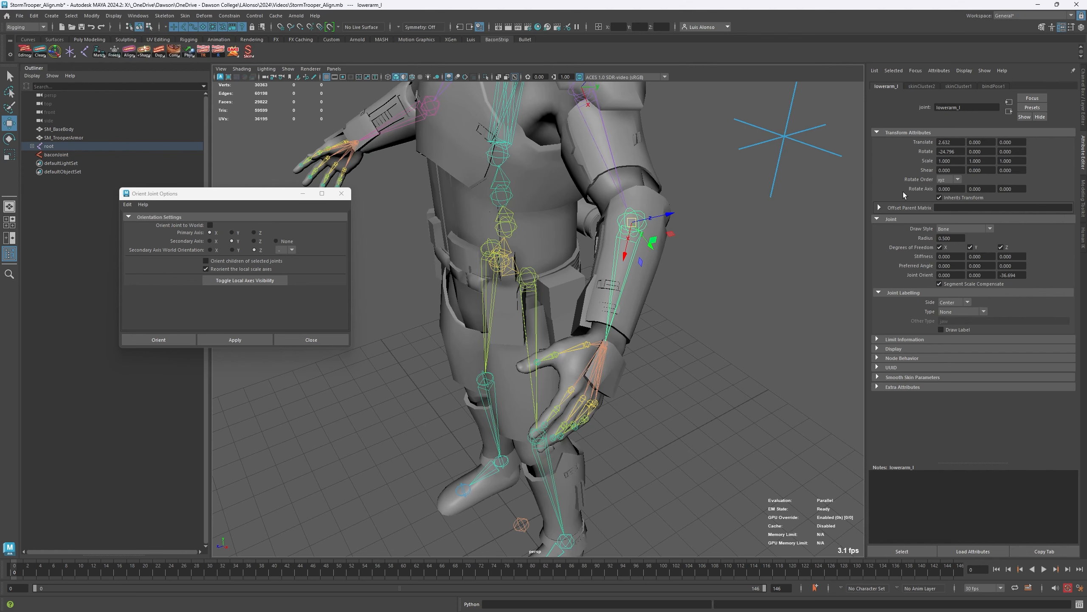
left_click(959, 151)
key("Return")
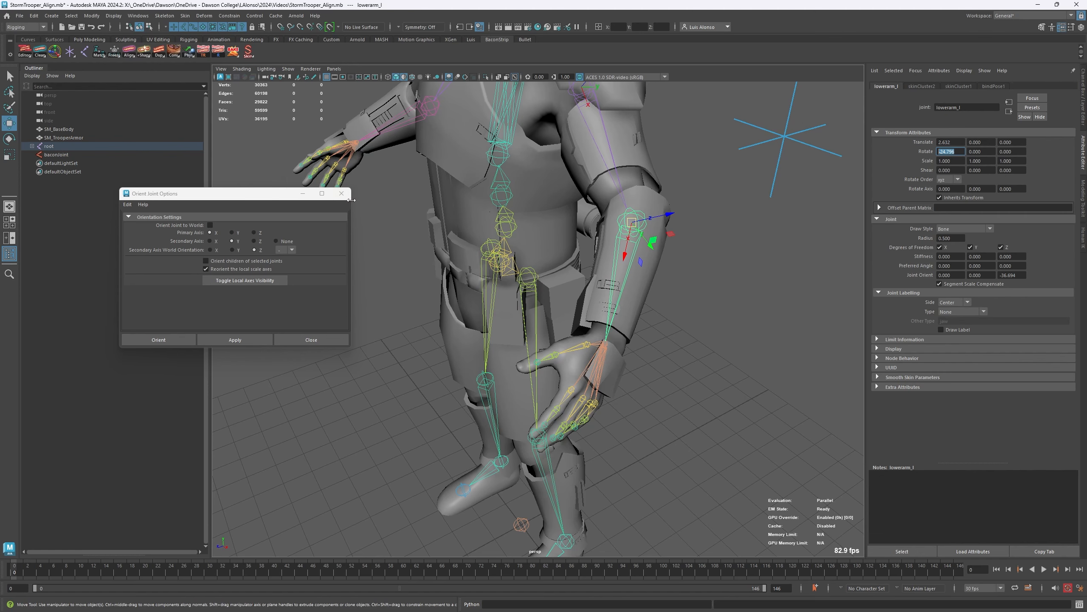
left_click_drag(271, 199, 271, 157)
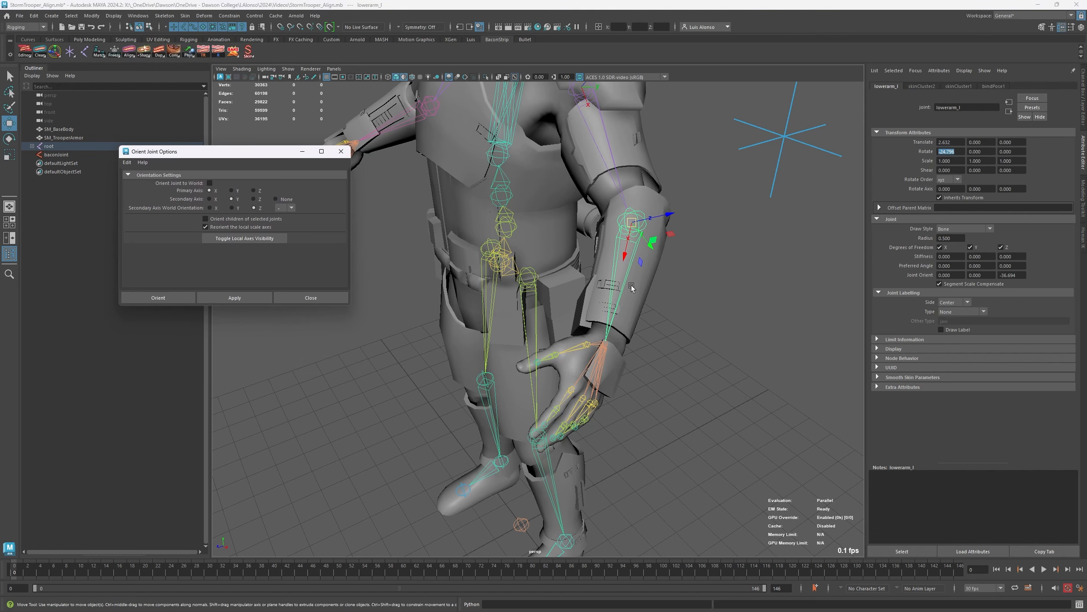
right_click(114, 54)
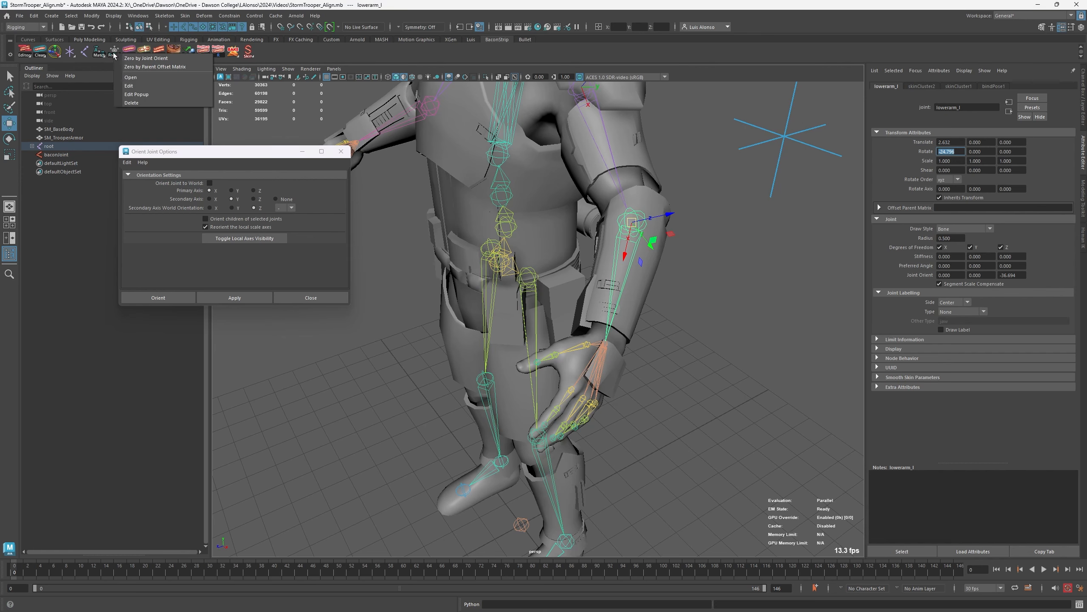
left_click(149, 59)
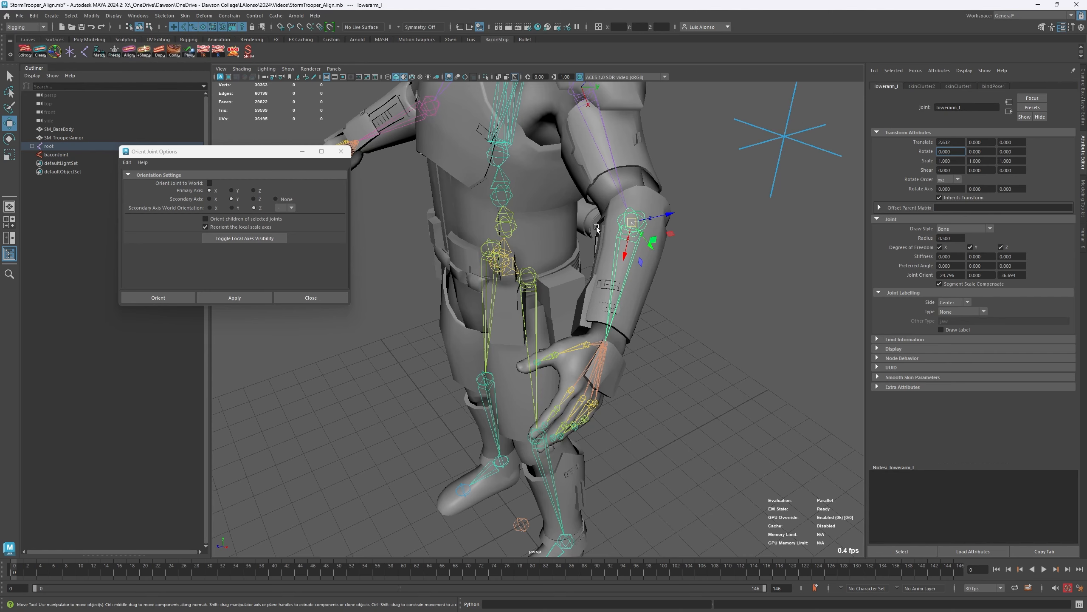
left_click_drag(598, 228, 530, 243, "alt")
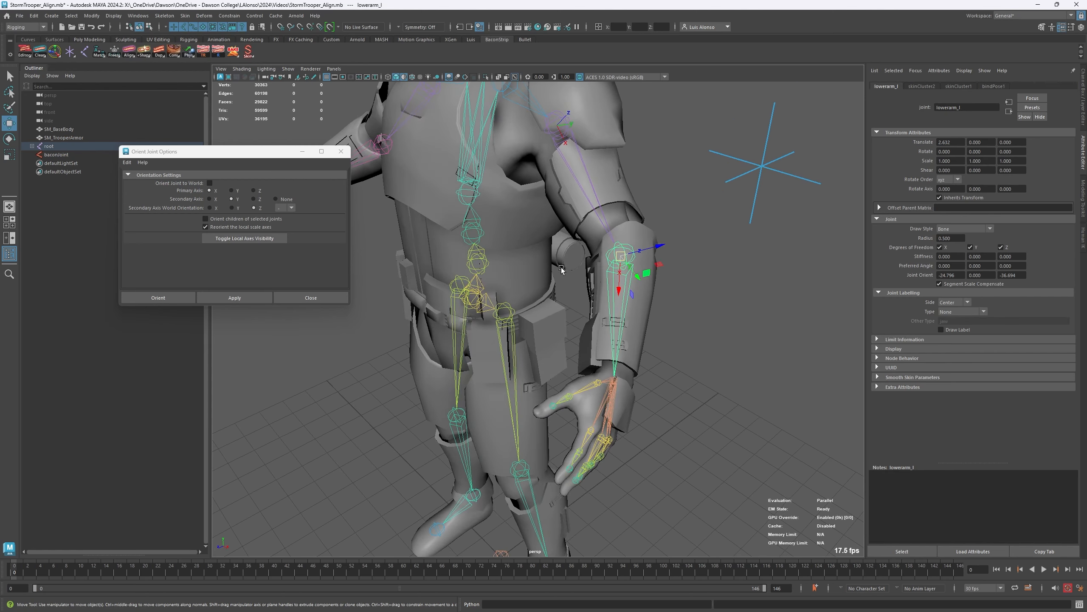
left_click(234, 297)
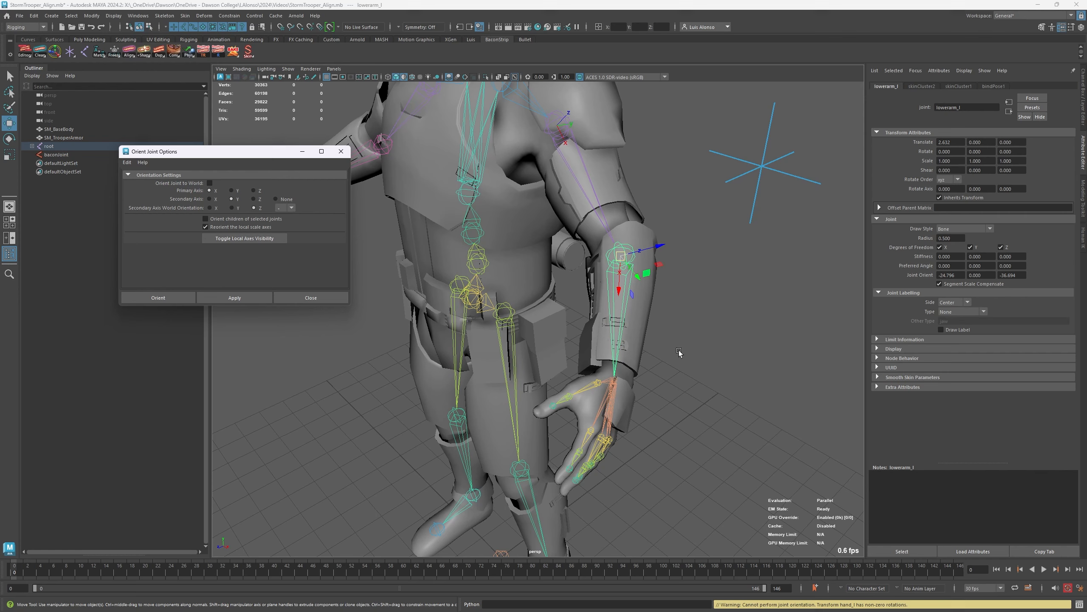
- Check the rotation values of the left arm joints and zero the hand_l joint's rotation by Joint Orient
left_click(611, 398)
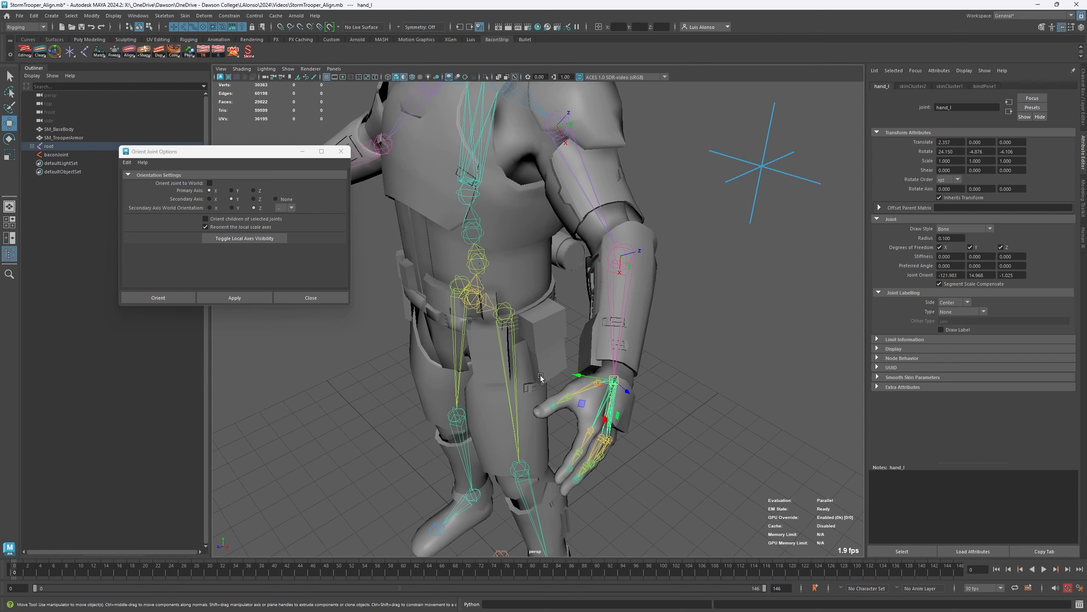
left_click(576, 159)
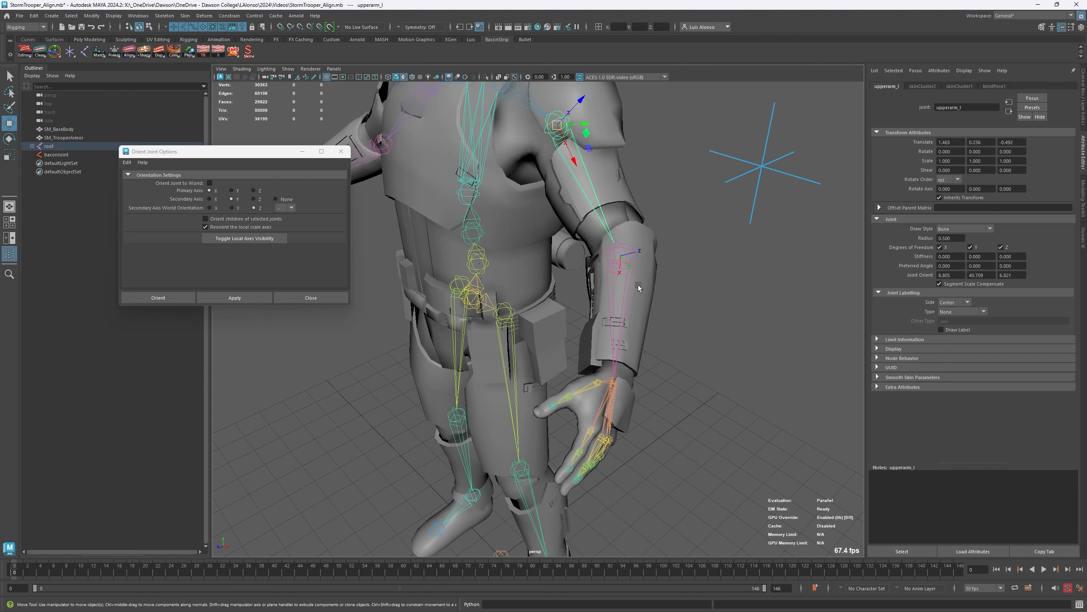
left_click(619, 317)
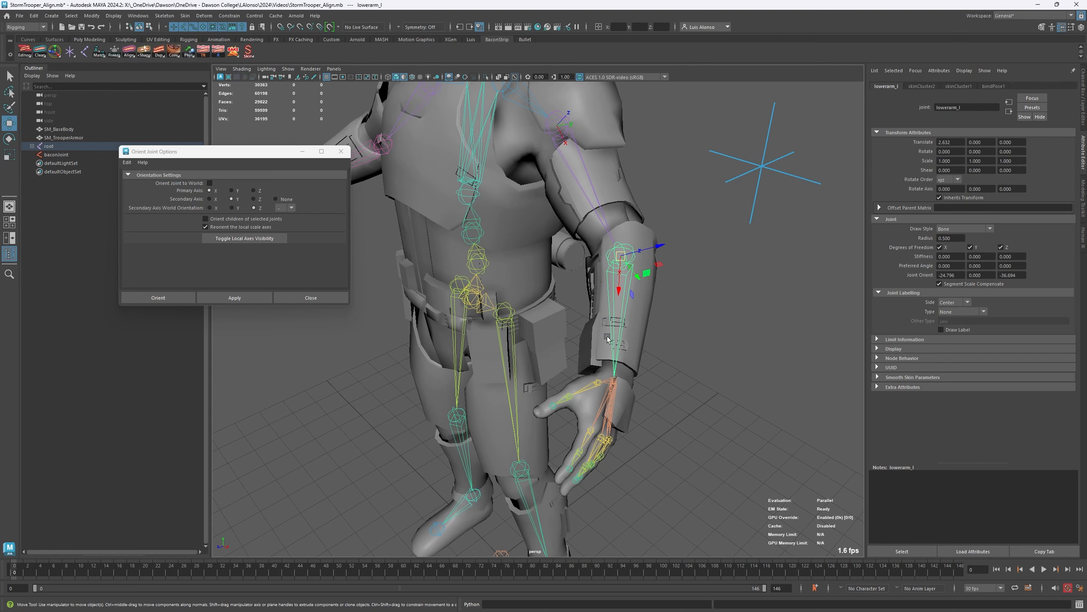
left_click(601, 423)
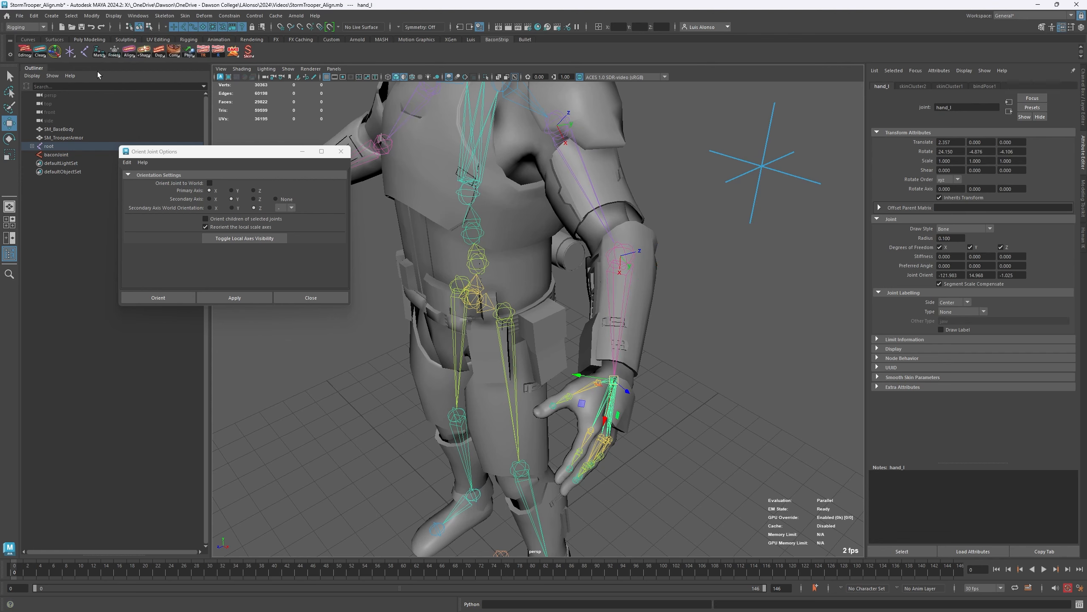
left_click(130, 53)
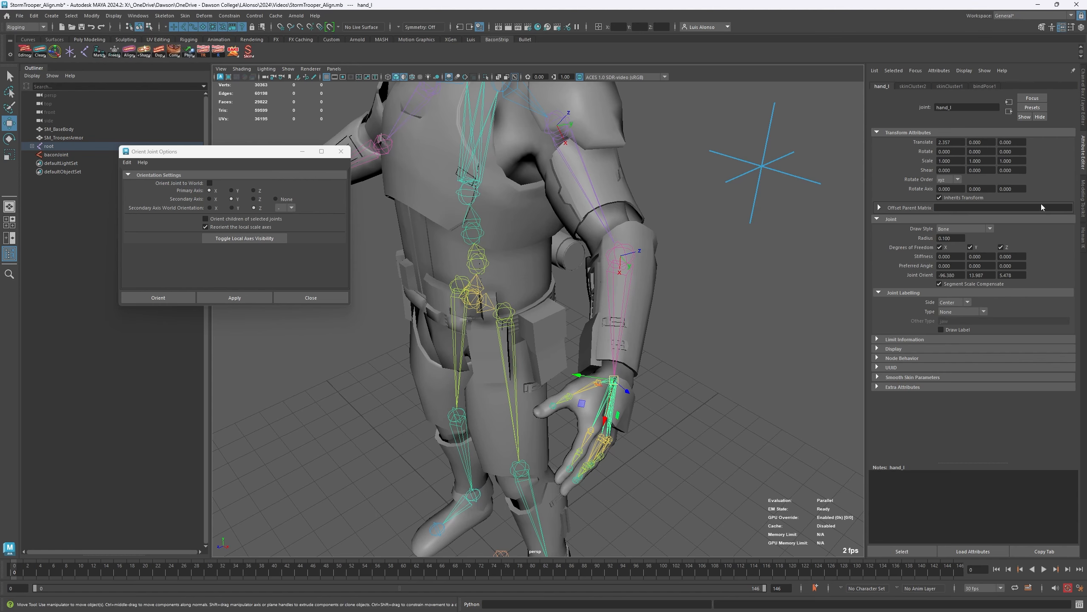
- Try orienting lowerarm_l with primary axis X and secondary axis Y, examine its axes around the elbow, and undo the orientation
left_click(679, 294)
left_click(625, 296)
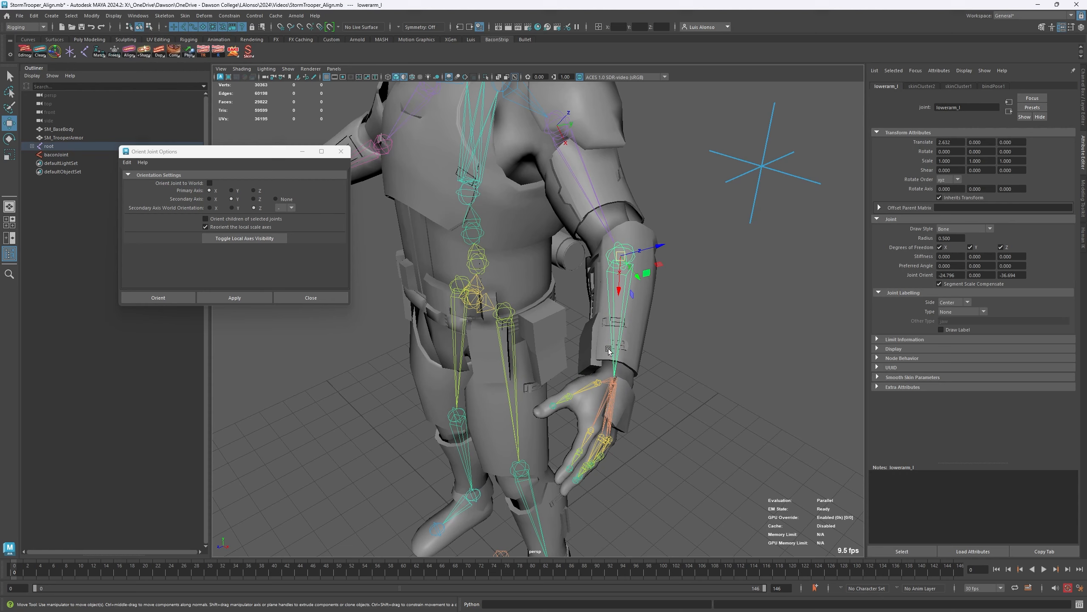
left_click(234, 298)
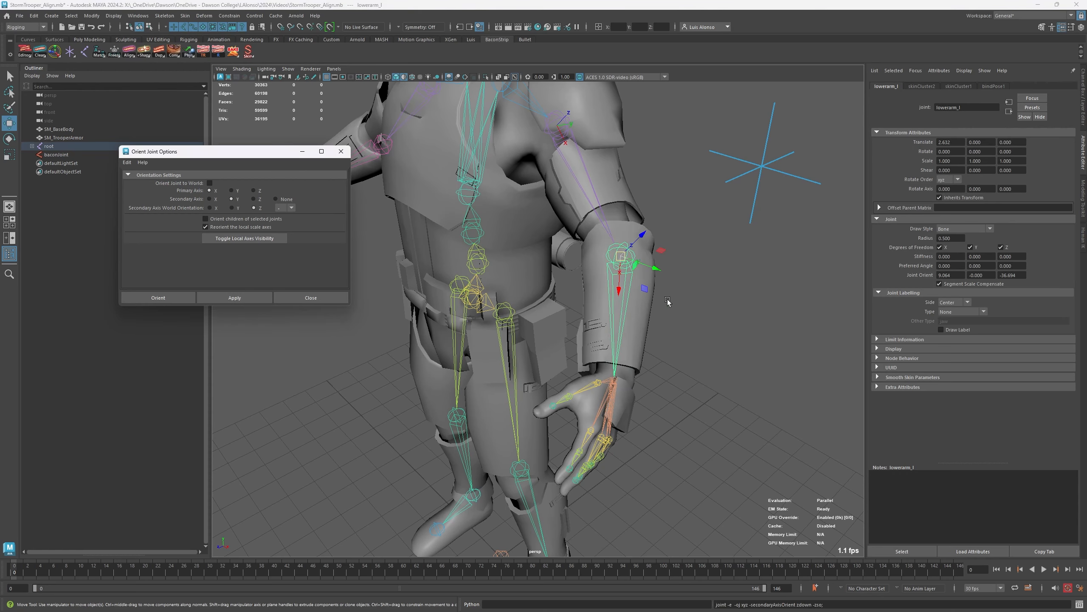
left_click_drag(687, 329, 551, 314, "alt")
left_click_drag(515, 257, 601, 390, "alt")
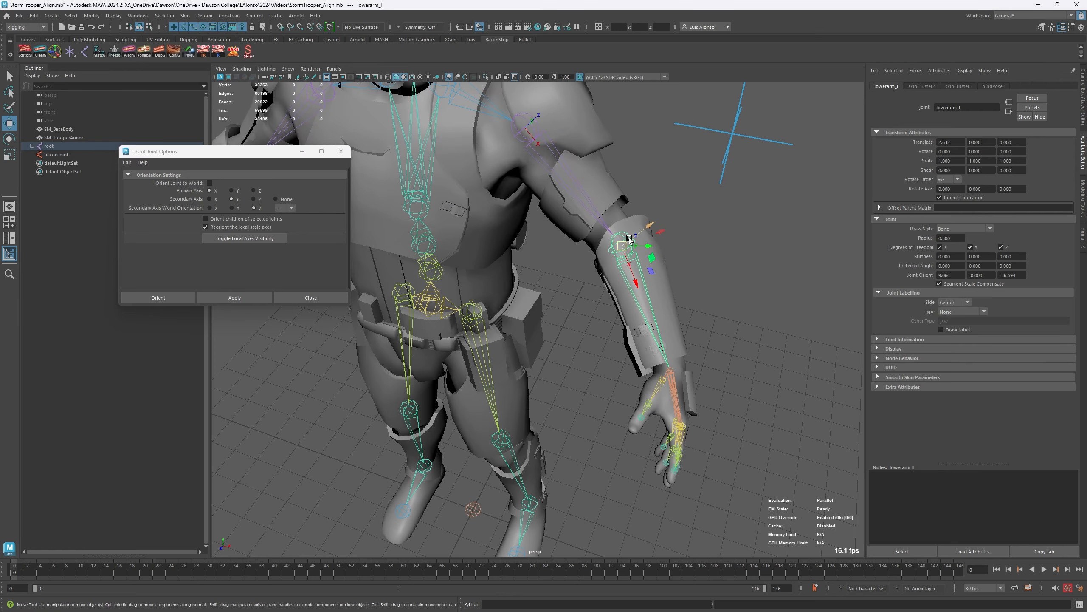
left_click_drag(754, 286, 709, 304, "alt")
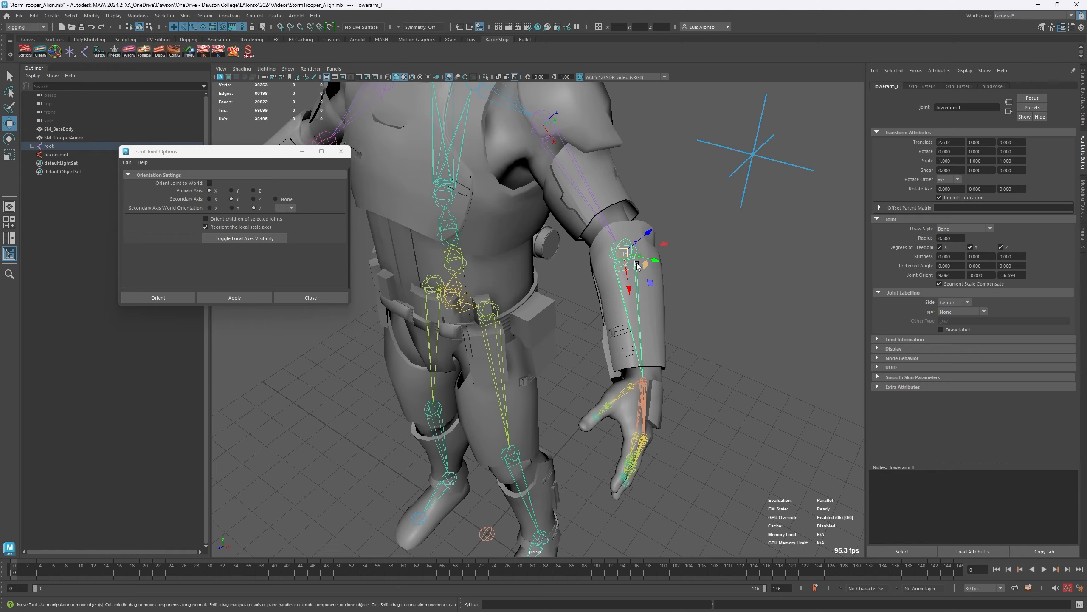
left_click_drag(637, 265, 516, 250, "alt")
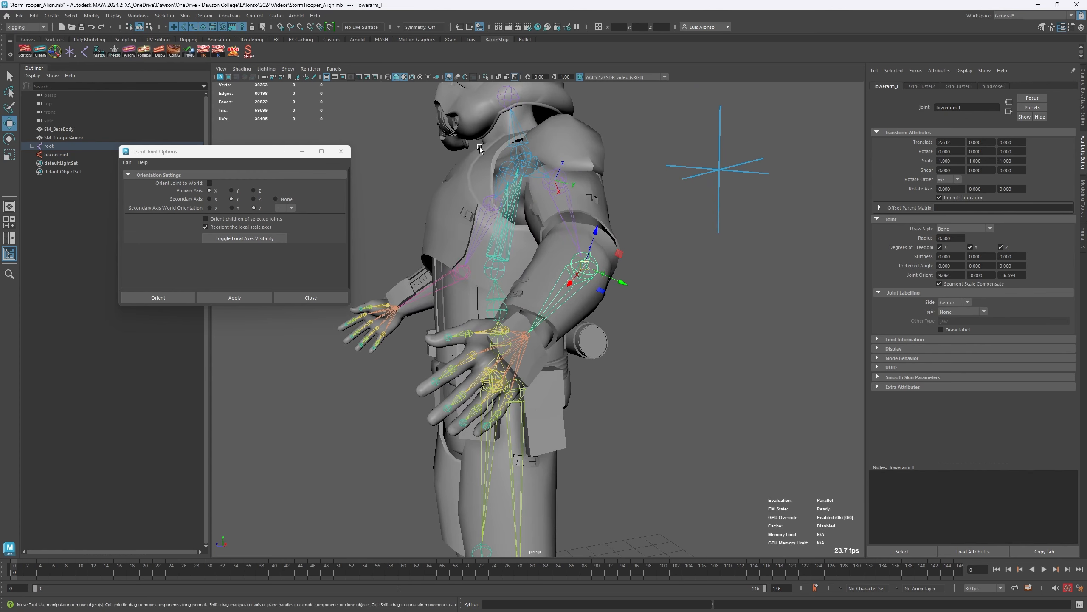
key("ctrl+z")
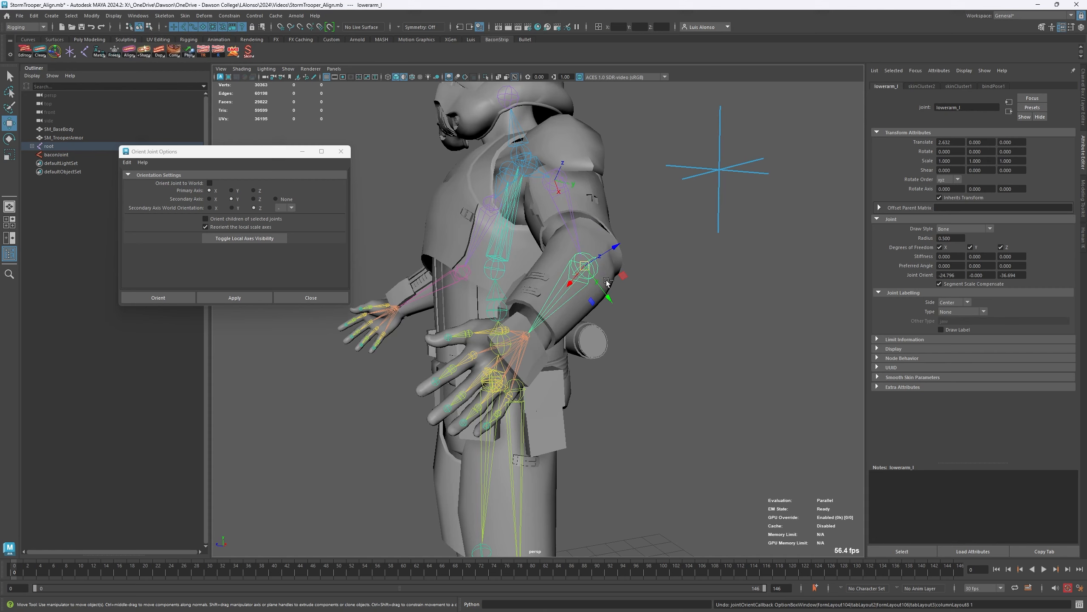
- Apply the joint orientation to lowerarm_l with primary axis X, secondary axis Y and secondary world orientation Z, and inspect its axes
left_click_drag(635, 295, 620, 293, "alt")
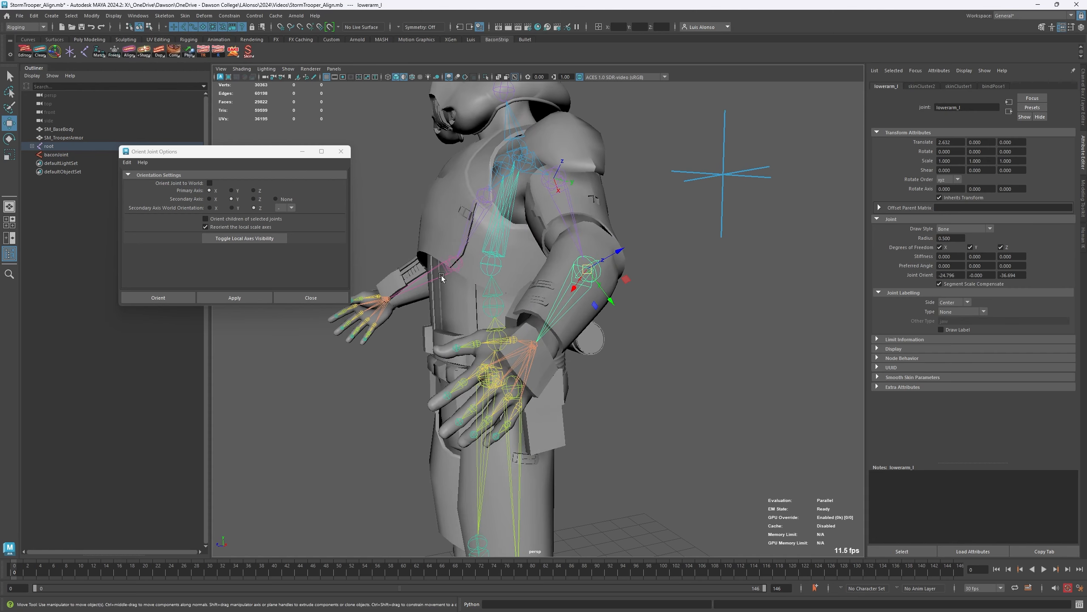
left_click_drag(425, 282, 443, 294, "alt")
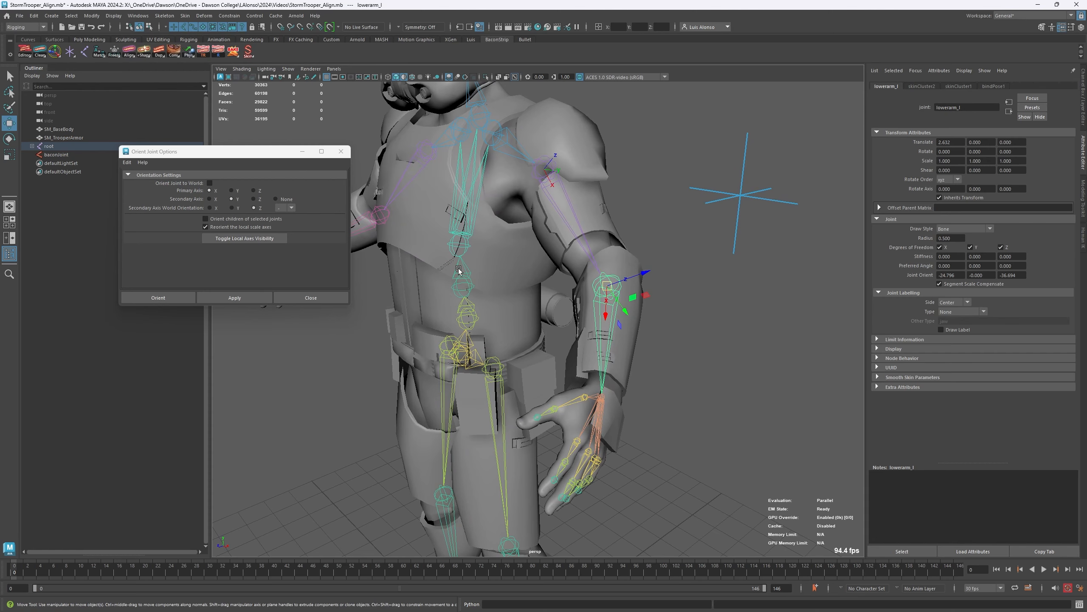
left_click(235, 297)
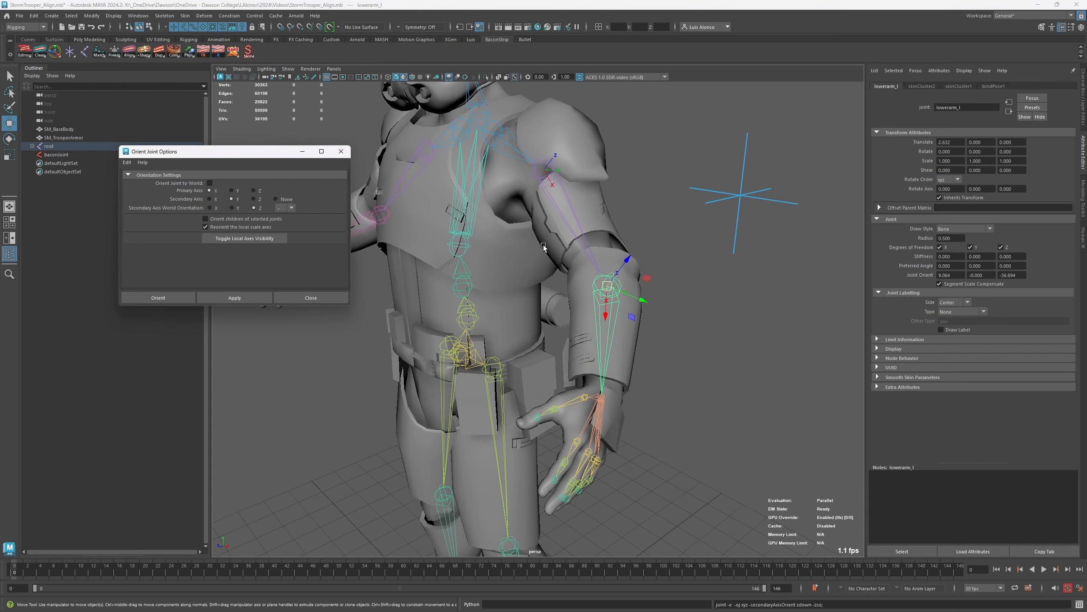
left_click_drag(543, 247, 511, 167, "alt")
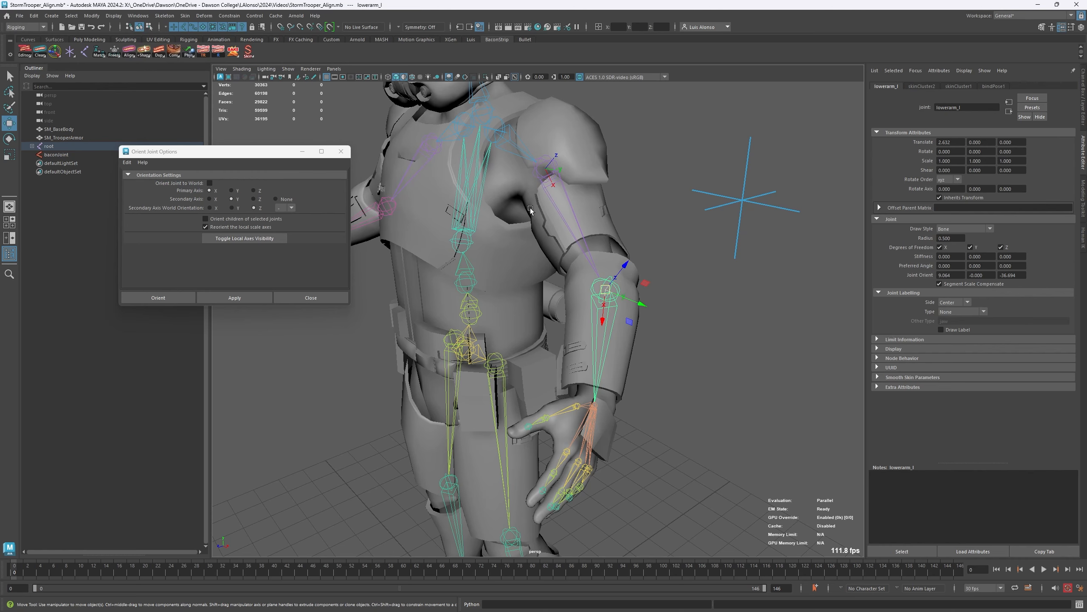
left_click_drag(500, 252, 491, 319, "alt")
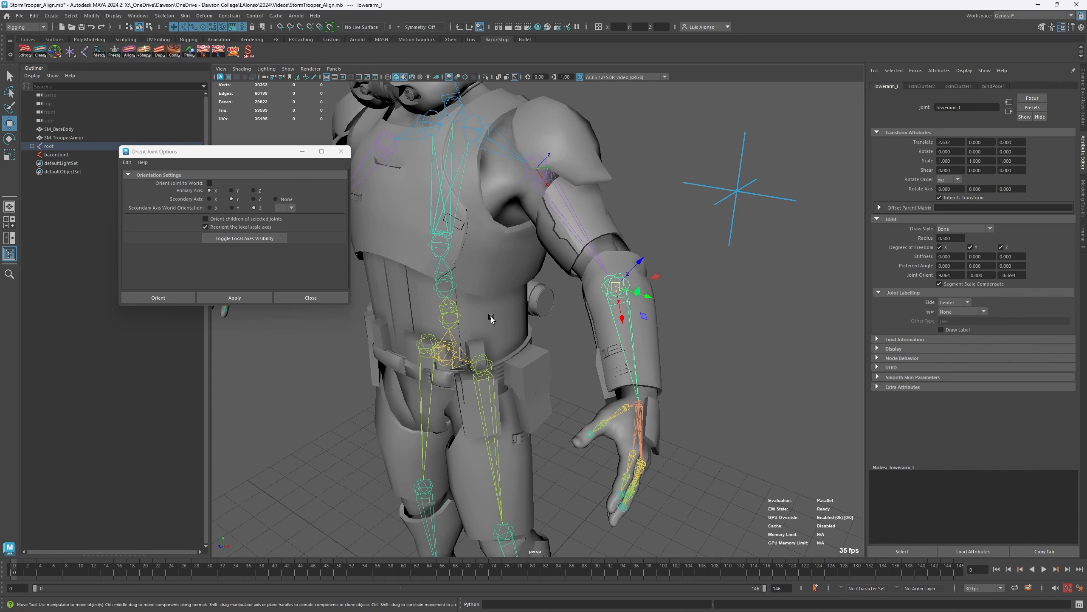
- Compare the attributes and local axes of the hand_l, lowerarm_l and upperarm_l joints, viewing the arm from the side
left_click(638, 407)
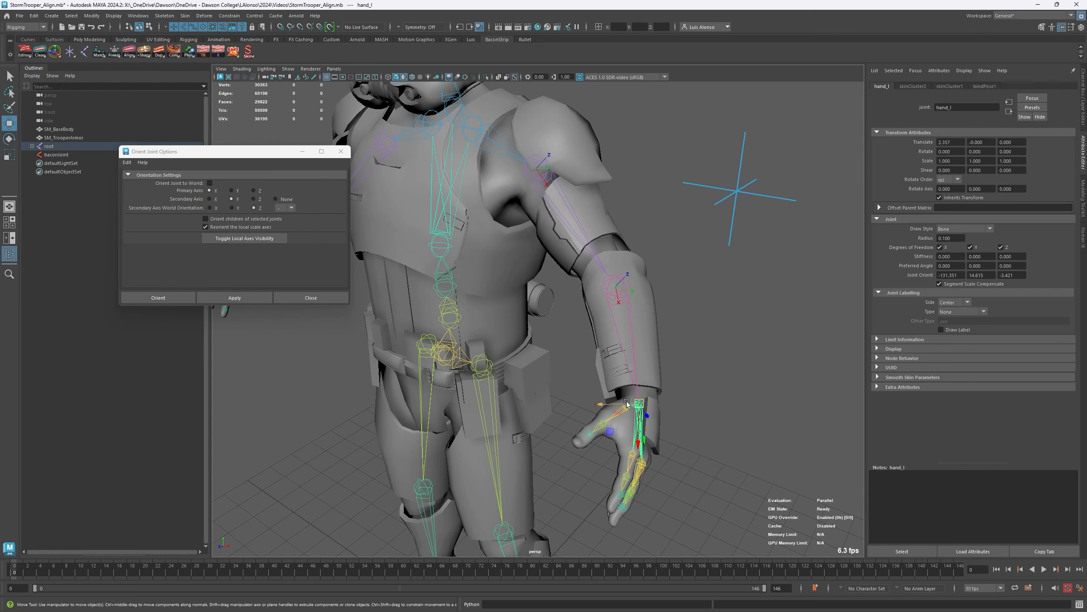
left_click(616, 285)
left_click(536, 161)
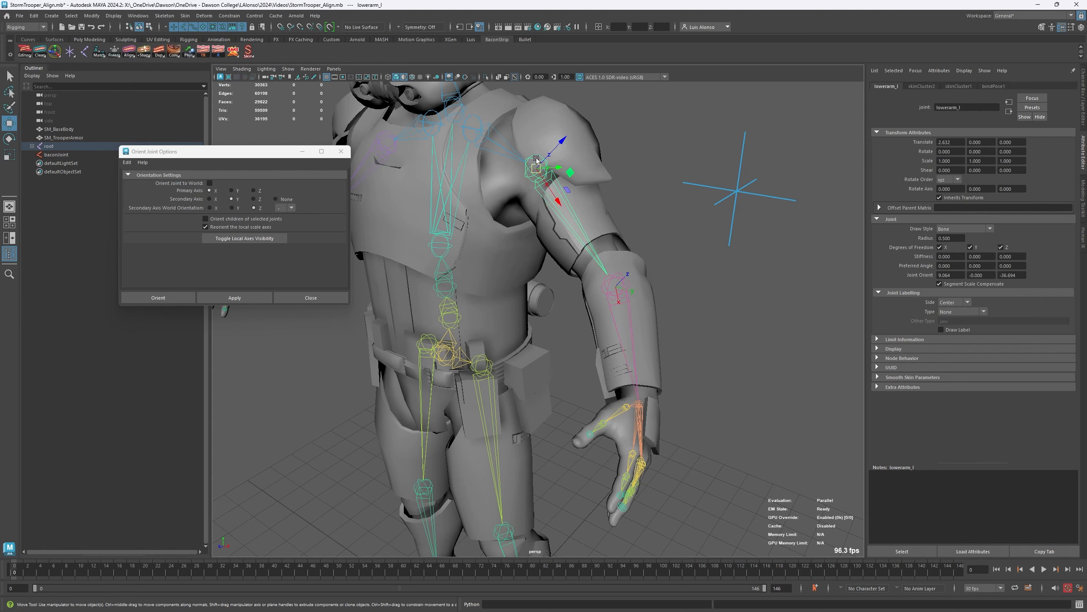
left_click_drag(630, 191, 566, 166, "alt")
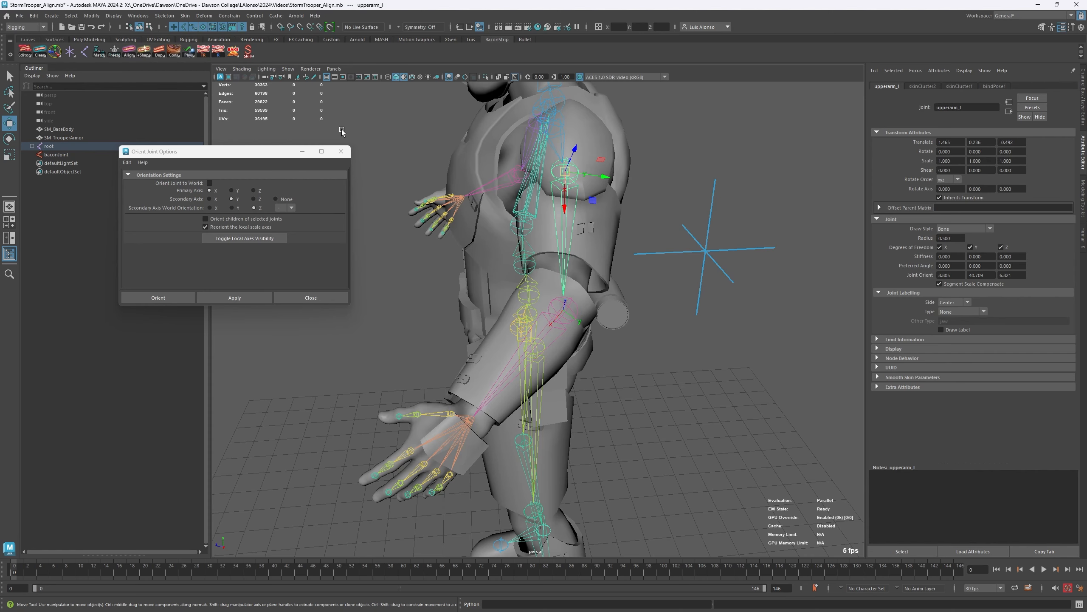
- Examine the orientation of the left upperarm_l and lowerarm_l joint axes from several angles, and close the Orient Joint Options window
left_click_drag(420, 284, 478, 285, "alt")
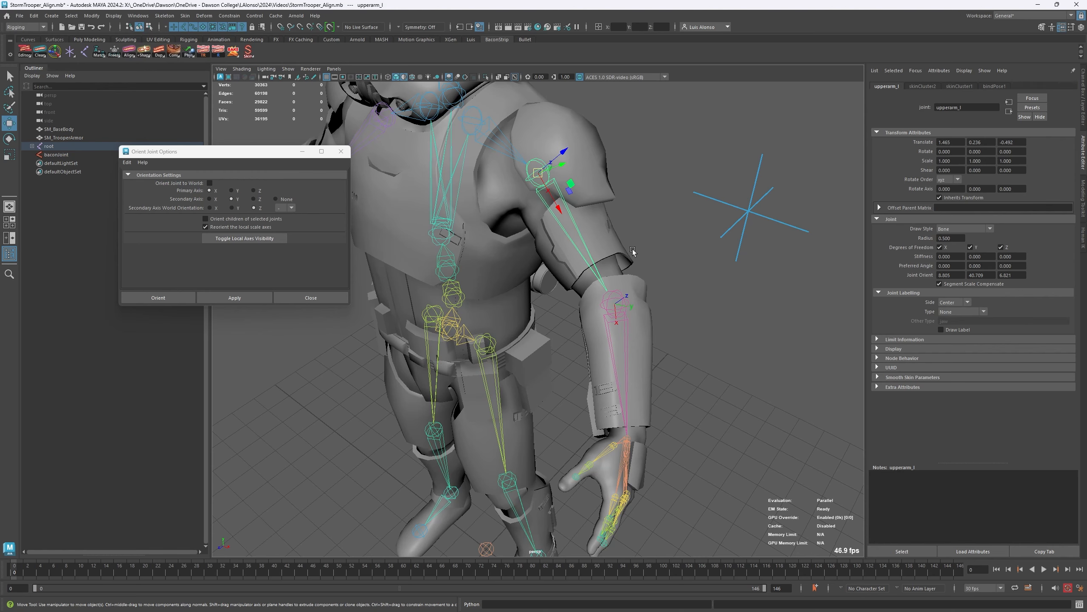
left_click_drag(612, 287, 603, 276, "alt")
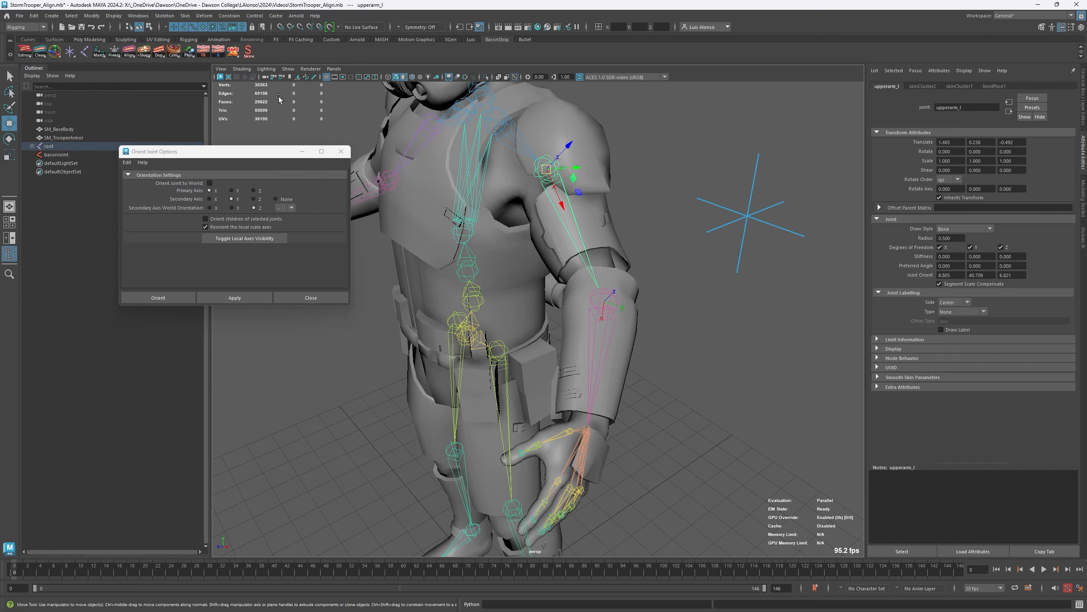
left_click_drag(247, 153, 193, 119)
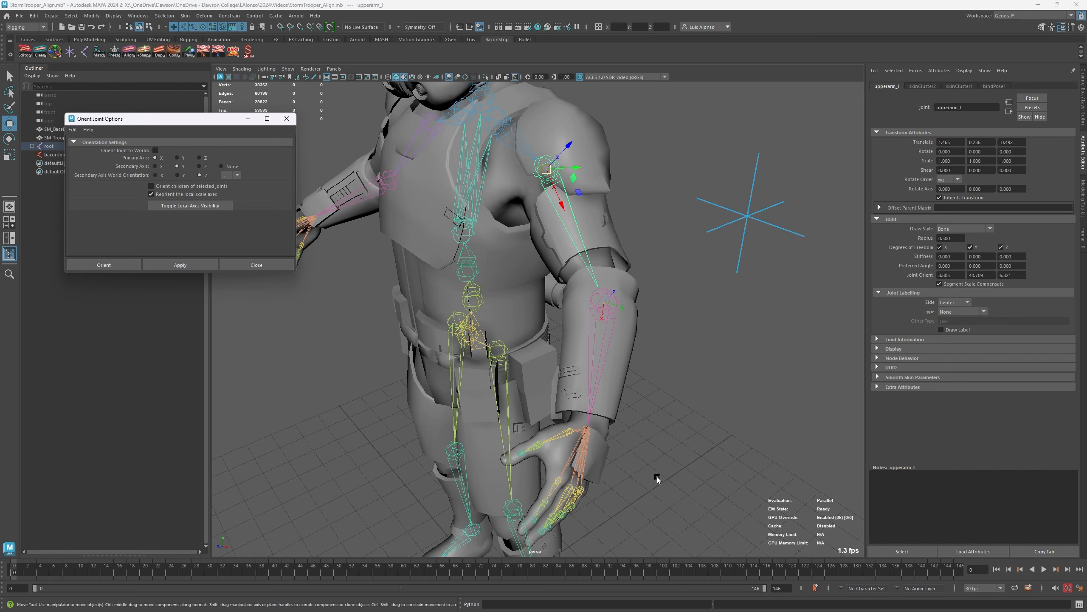
middle_click_drag(632, 475, 613, 383, "alt")
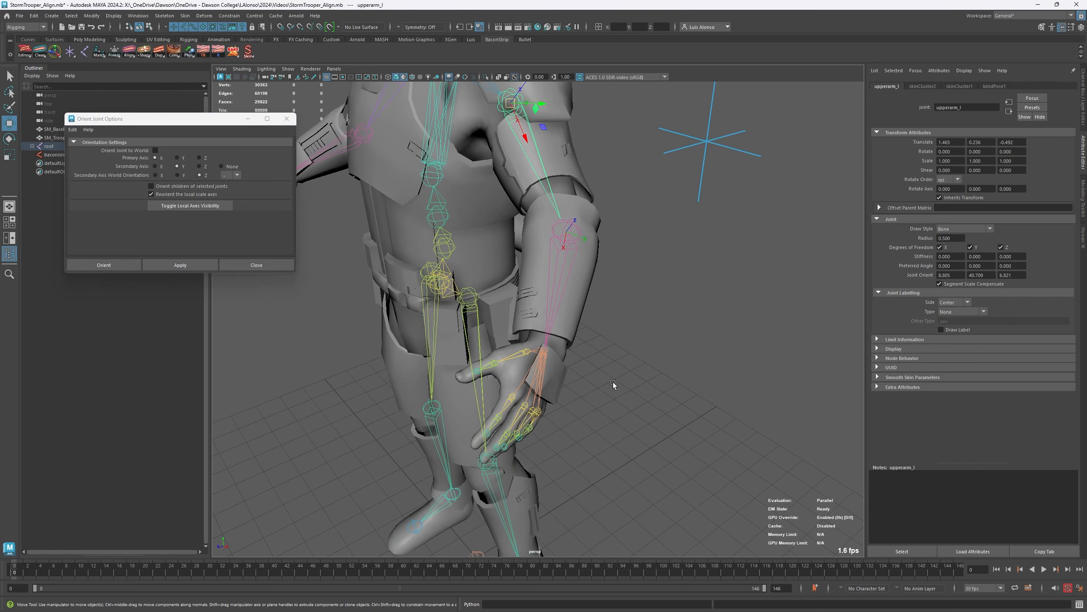
right_click_drag(613, 383, 520, 275, "alt")
left_click_drag(469, 286, 497, 291, "alt")
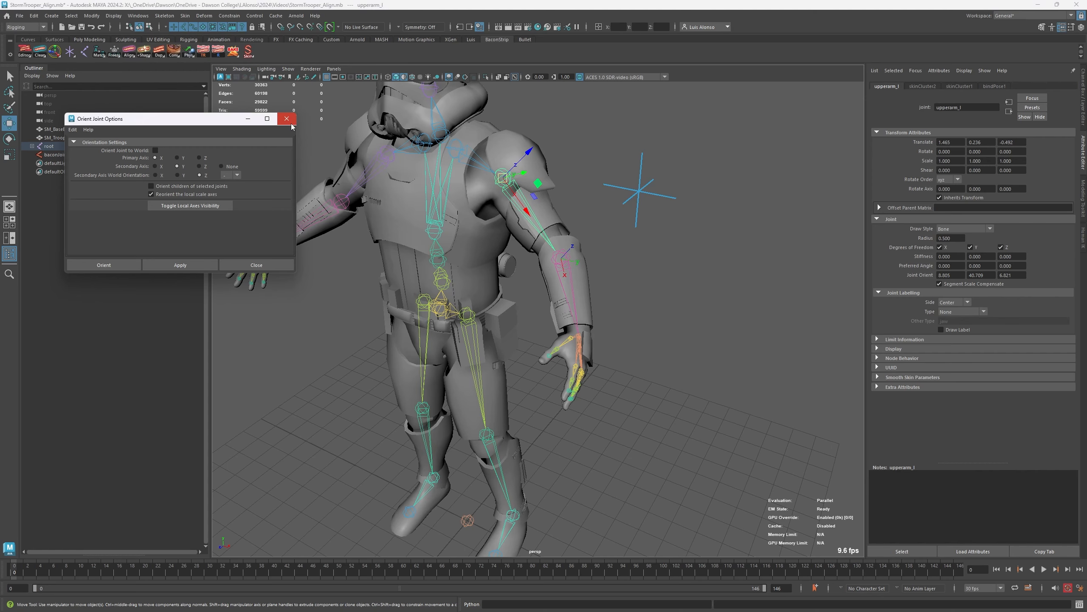
left_click_drag(338, 410, 352, 409, "alt")
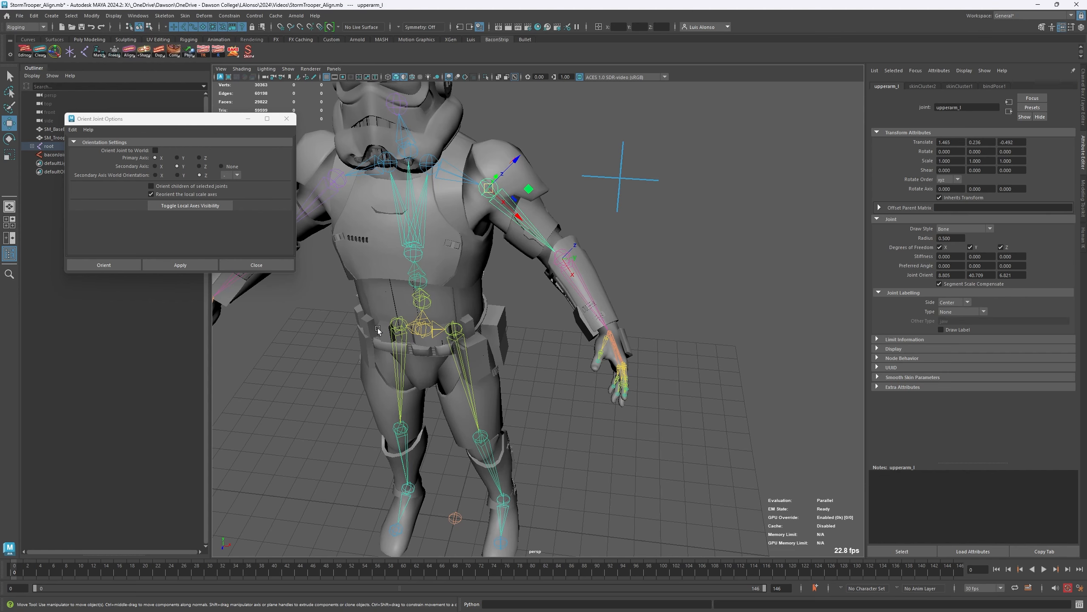
left_click(286, 118)
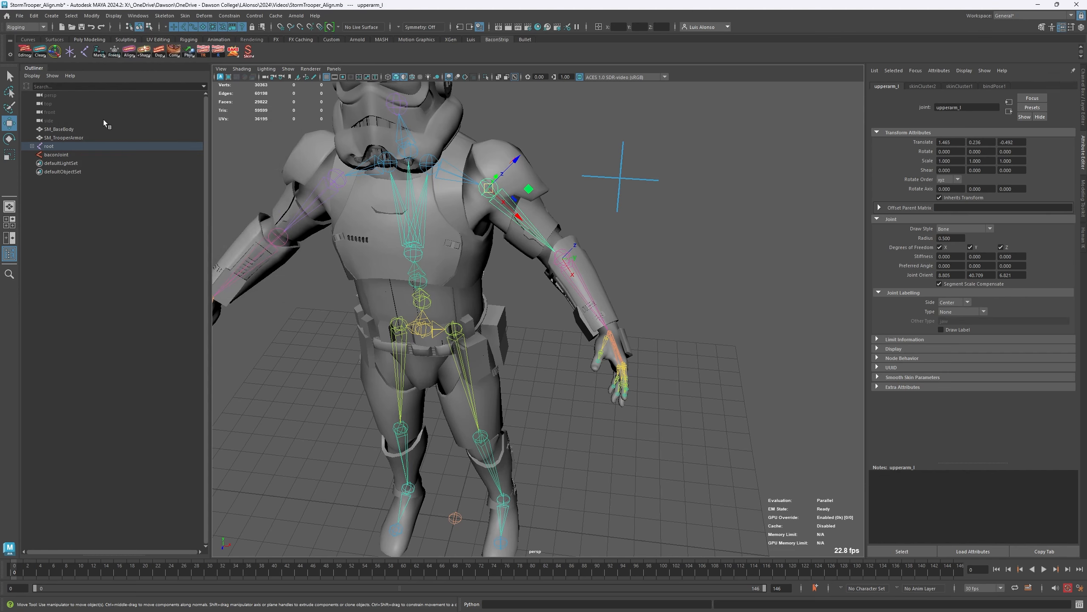
- Review the available joint alignment options and clear the joint selection
right_click(129, 54)
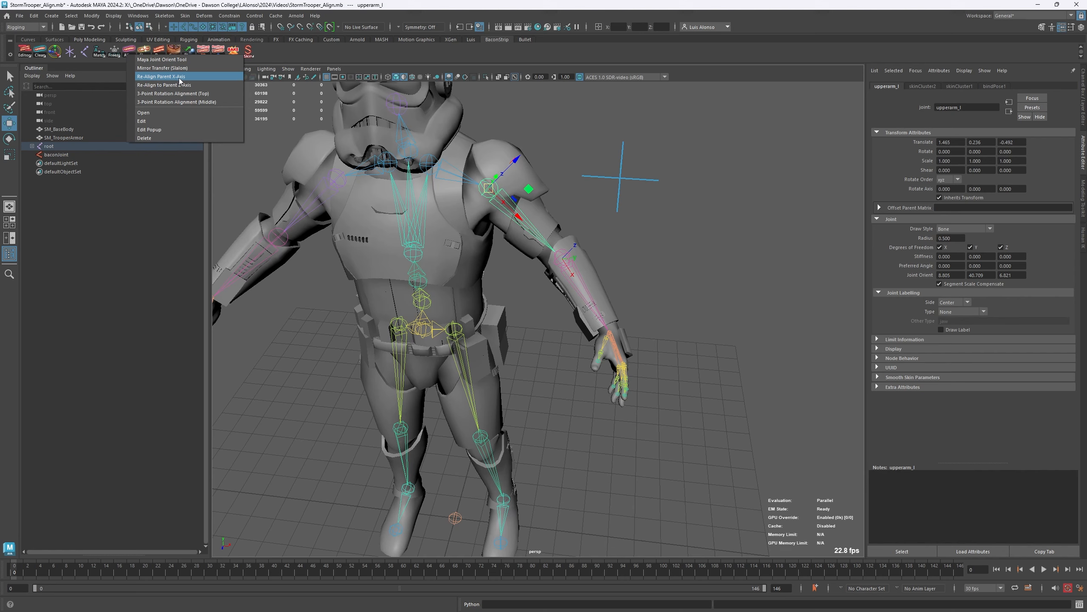
left_click(701, 268)
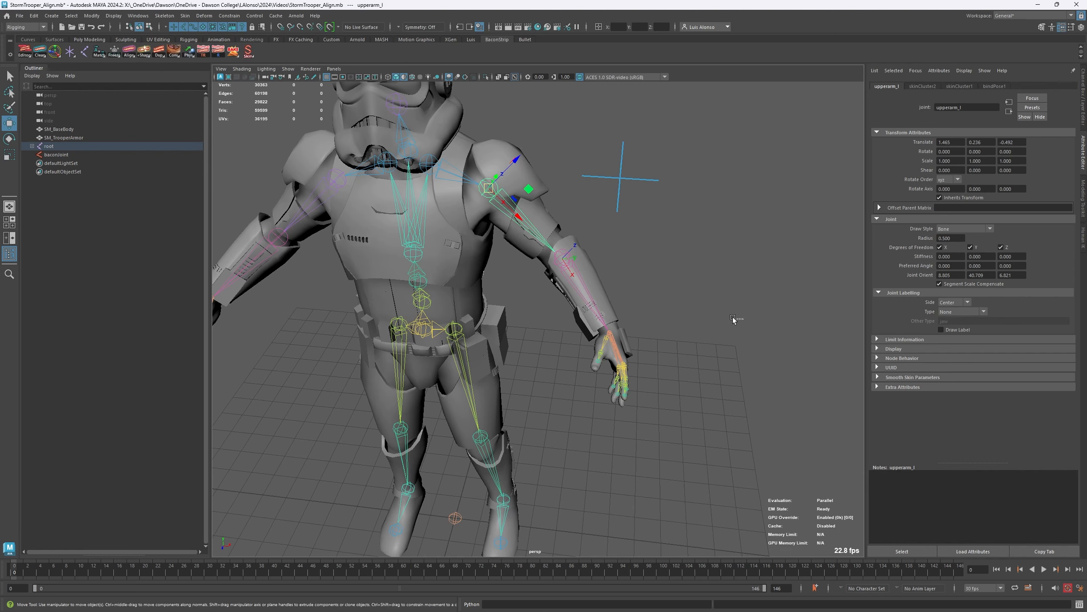
left_click(736, 319)
- Select the middle_01_l joint on the left hand and show its channel values
middle_click_drag(460, 173, 357, 146, "alt")
right_click_drag(357, 146, 449, 137, "alt")
middle_click_drag(441, 148, 471, 191, "alt")
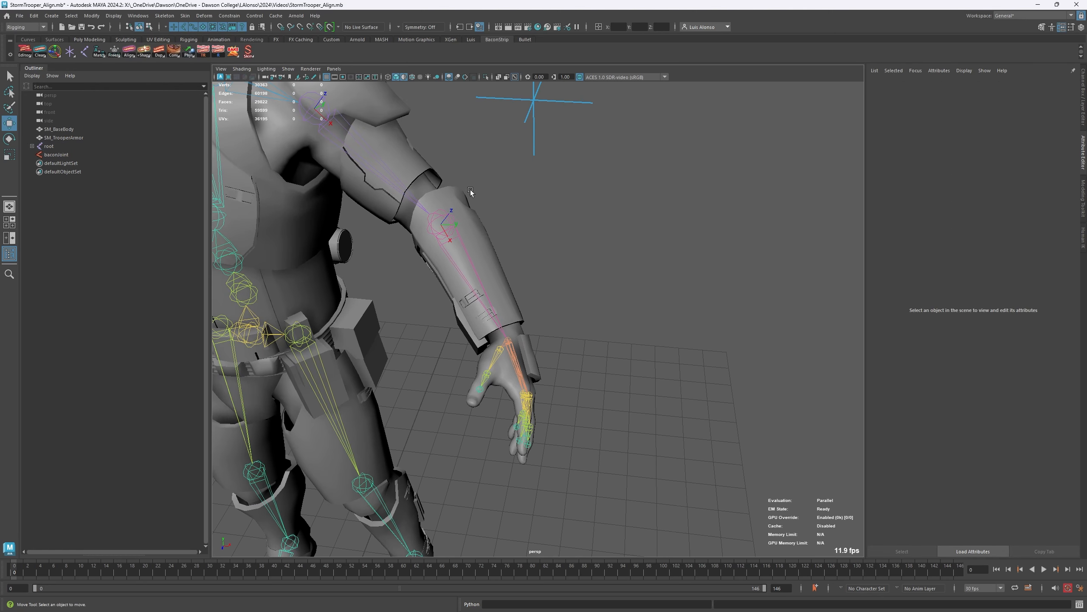
left_click(525, 411)
left_click_drag(525, 412, 375, 316, "alt")
right_click_drag(376, 316, 639, 228, "alt")
middle_click_drag(377, 280, 523, 161, "alt")
right_click_drag(486, 209, 497, 207, "alt")
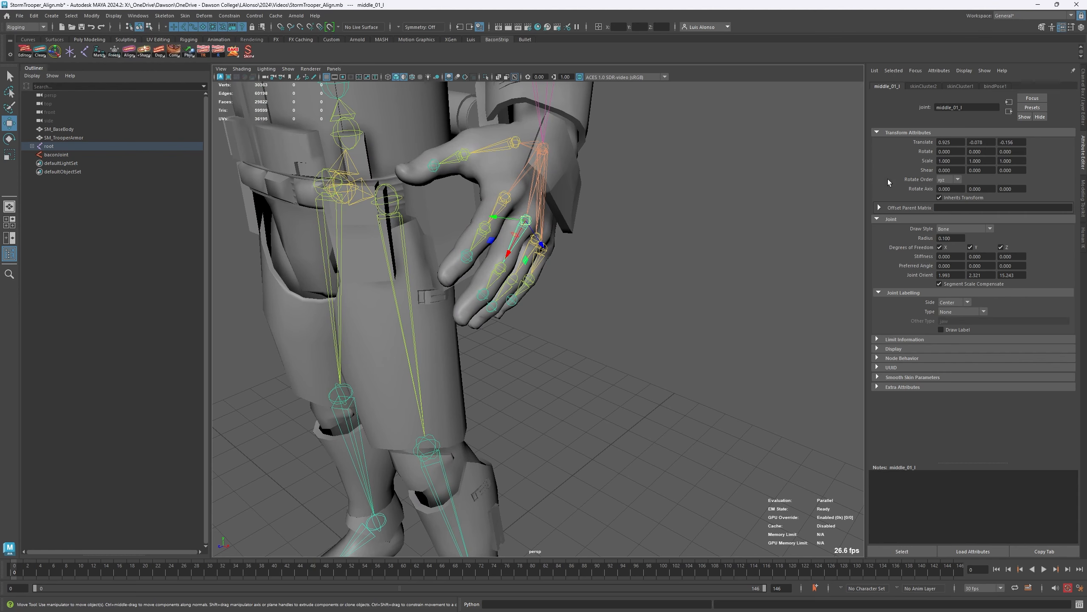
key("ctrl+a")
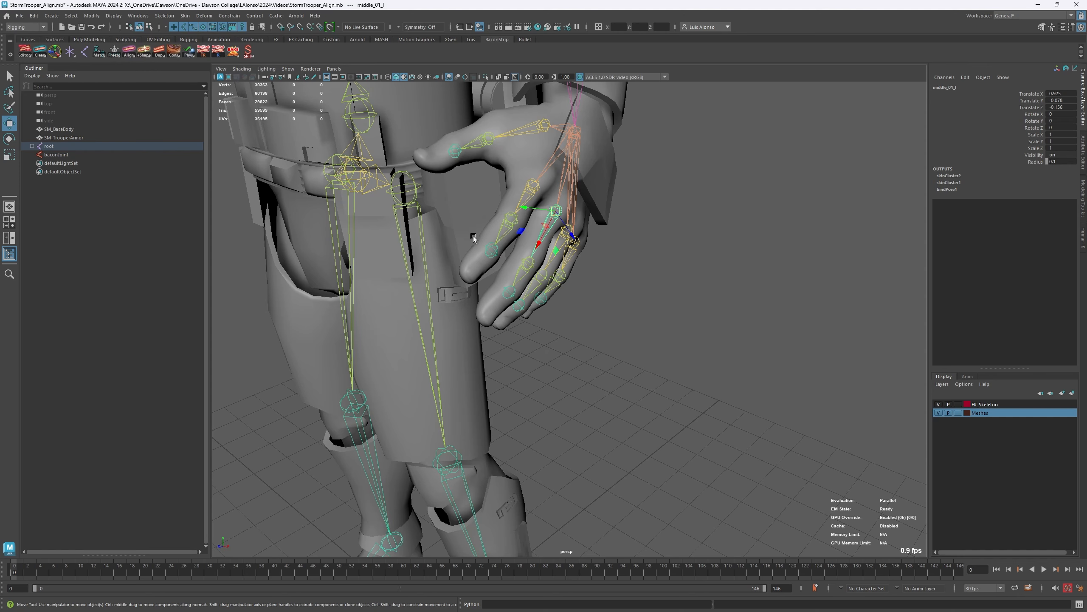
- Compare the translate values of the middle_01_l, middle_02_l and middle_03_l joints along the left middle finger
left_click(528, 265)
left_click(671, 237)
left_click(558, 213)
left_click_drag(557, 212, 488, 310, "alt")
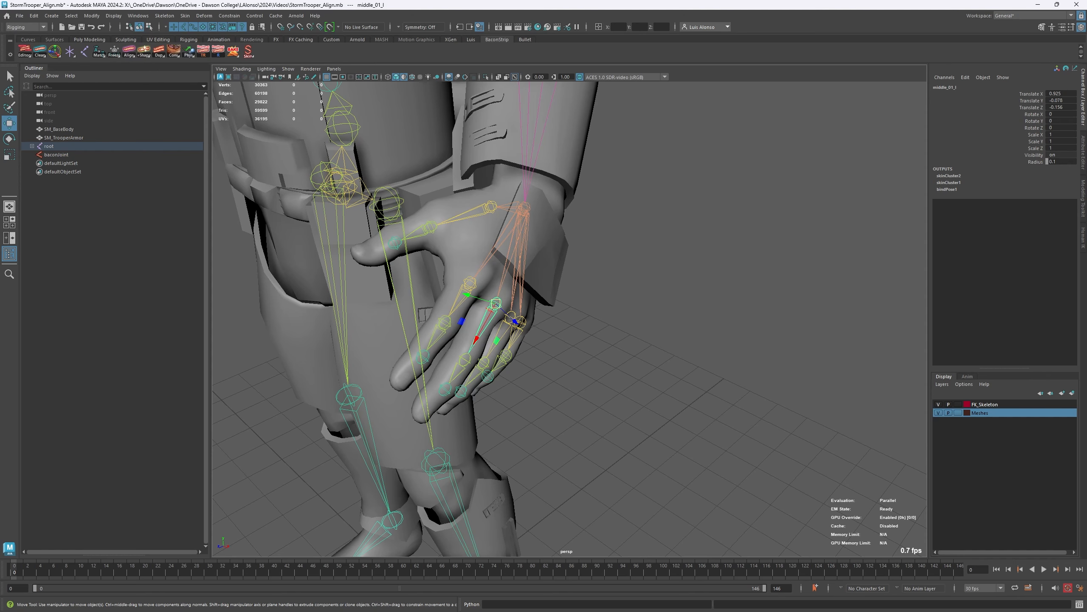
left_click(607, 353)
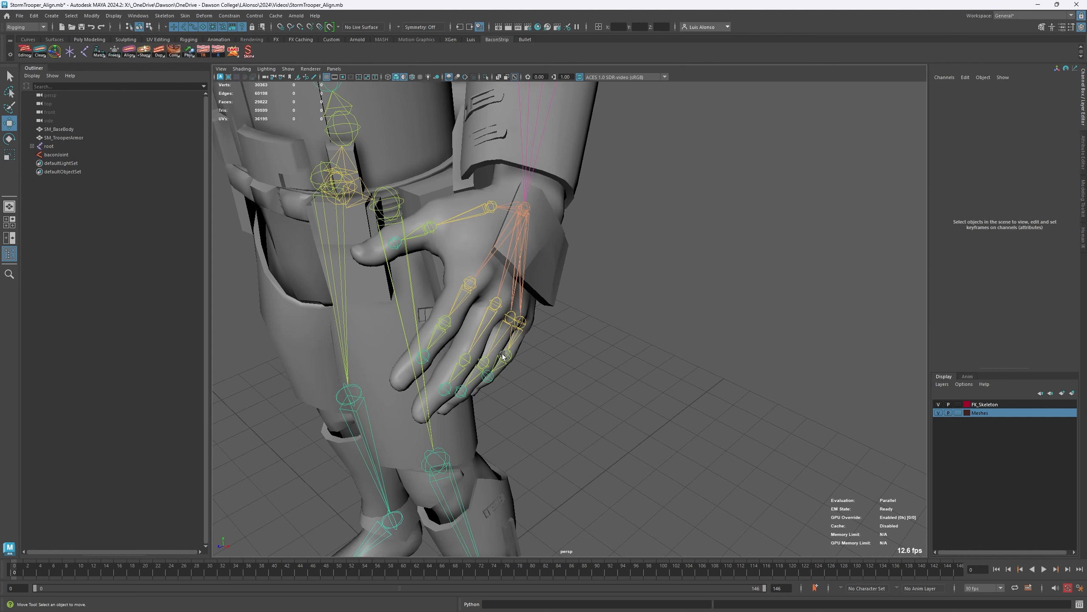
left_click(463, 358)
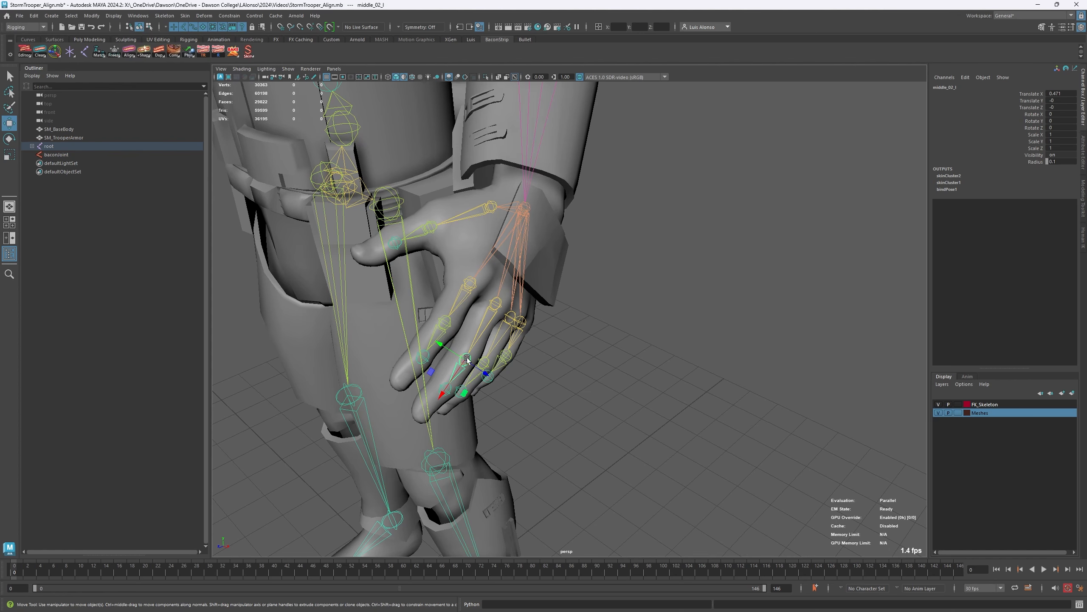
left_click(449, 391)
scroll(379, 347, "up", 3)
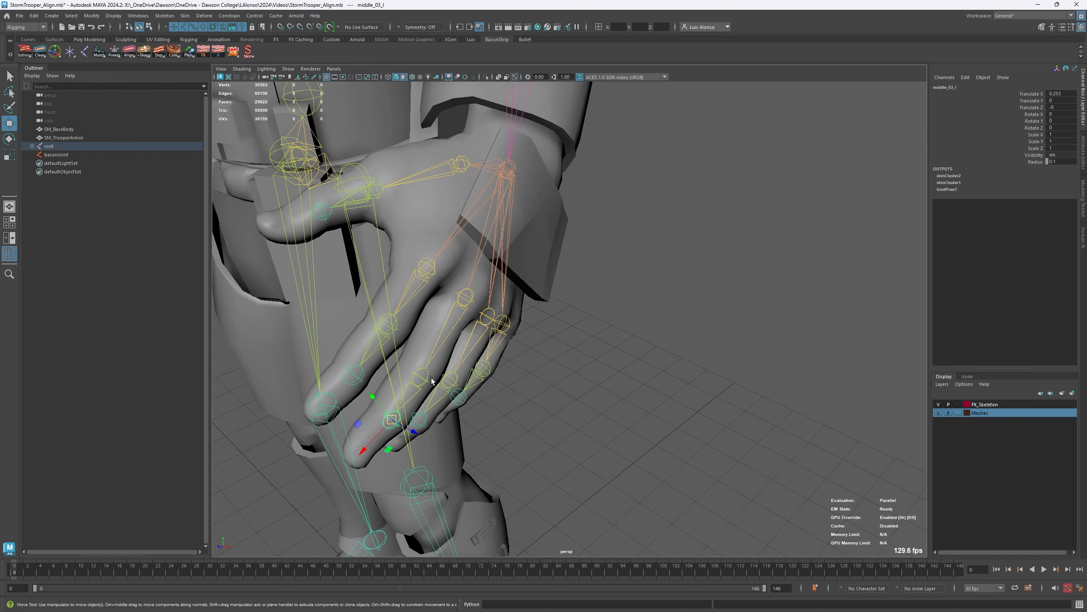
- Move the thumb_02_l joint about 0.34 units along its Z axis, out of line with thumb_01_l
right_click_drag(440, 312, 421, 299, "alt")
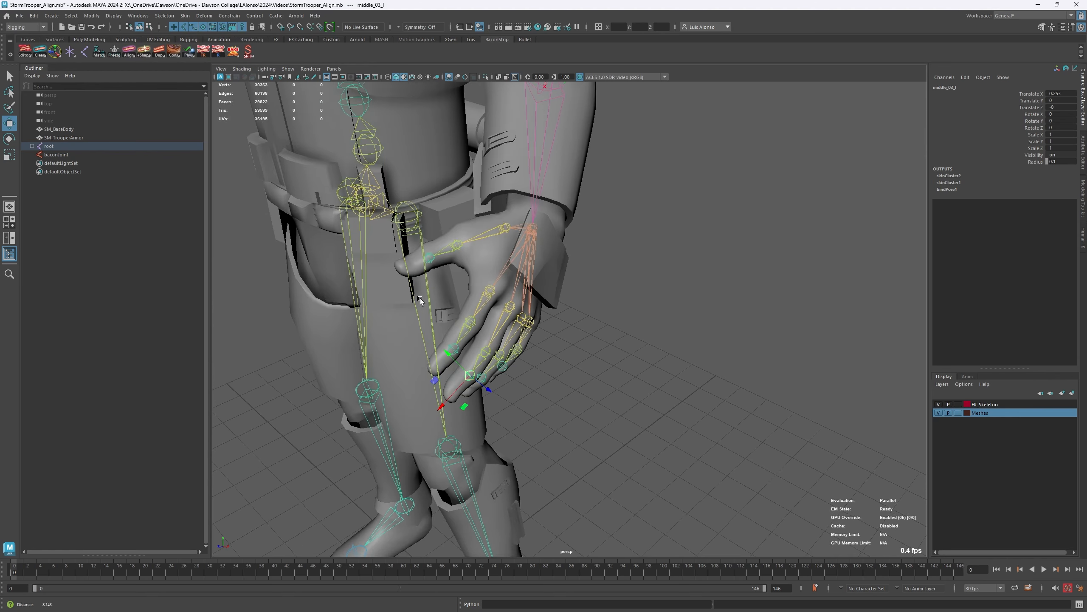
left_click_drag(379, 262, 406, 302, "alt")
left_click(475, 308)
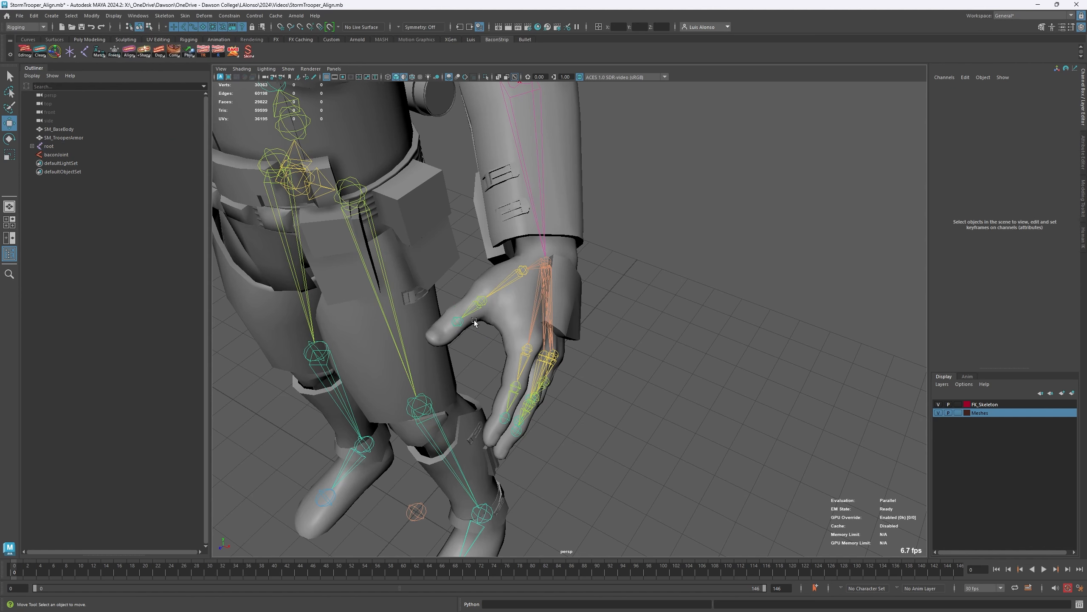
left_click_drag(479, 307, 472, 300)
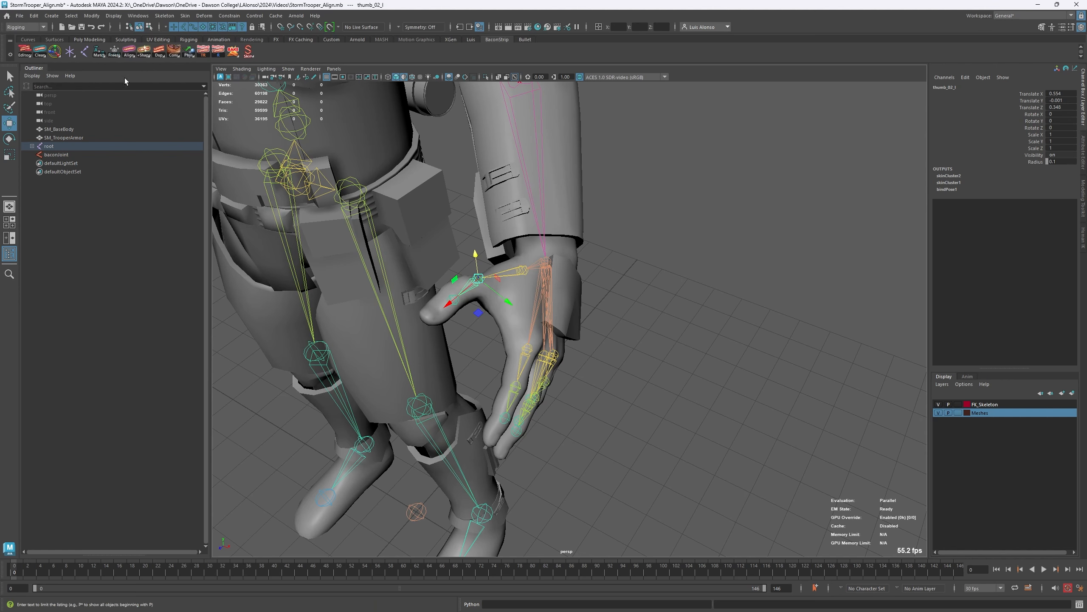
- Apply Re-Align Parent X-Axis to the thumb_02_l joint
right_click(113, 54)
left_click(111, 167)
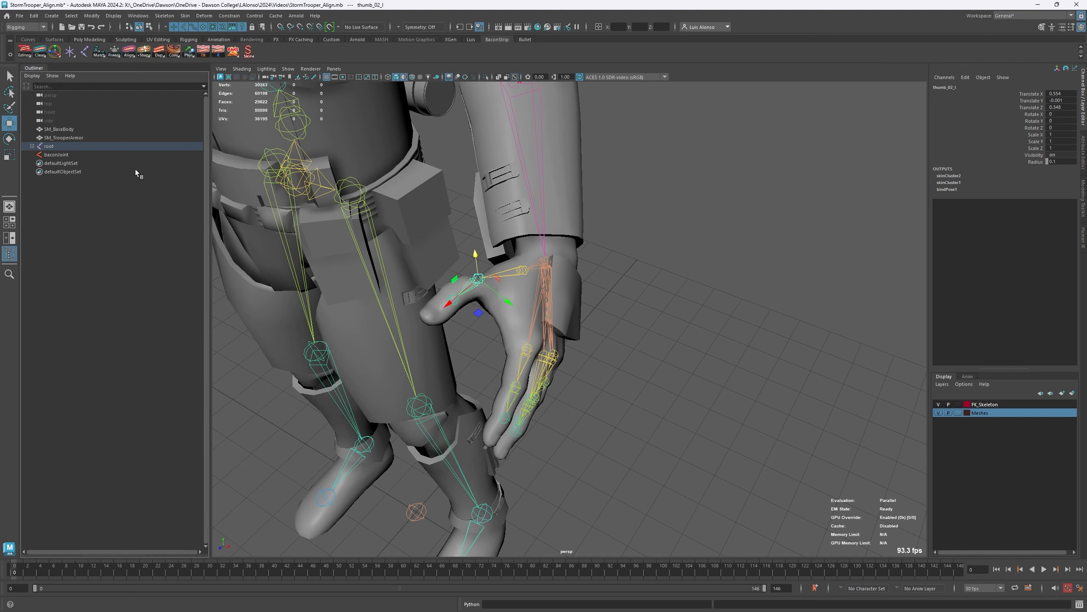
right_click(128, 51)
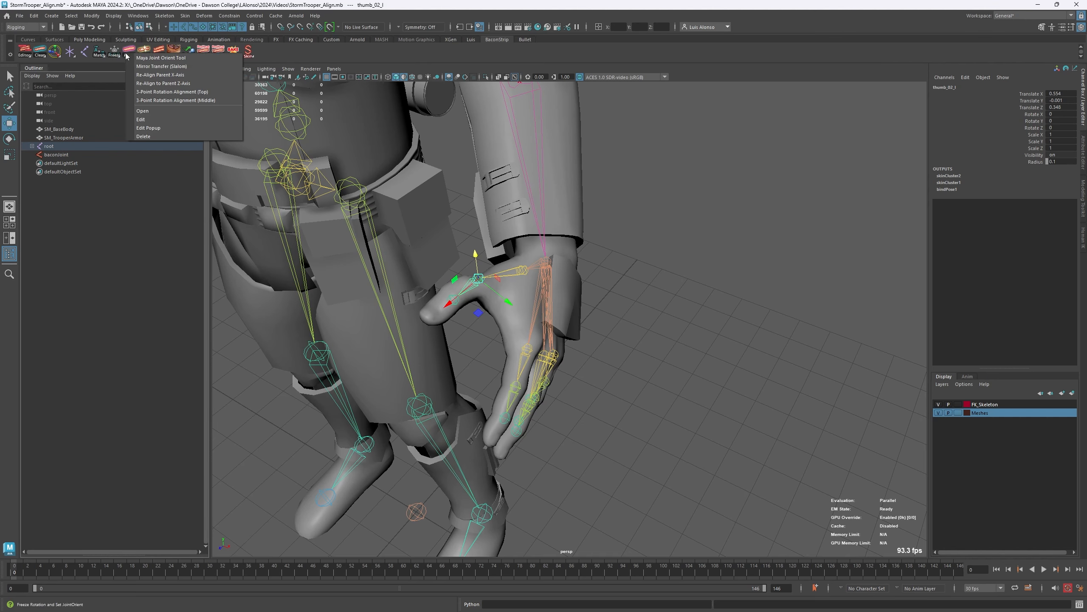
left_click(175, 74)
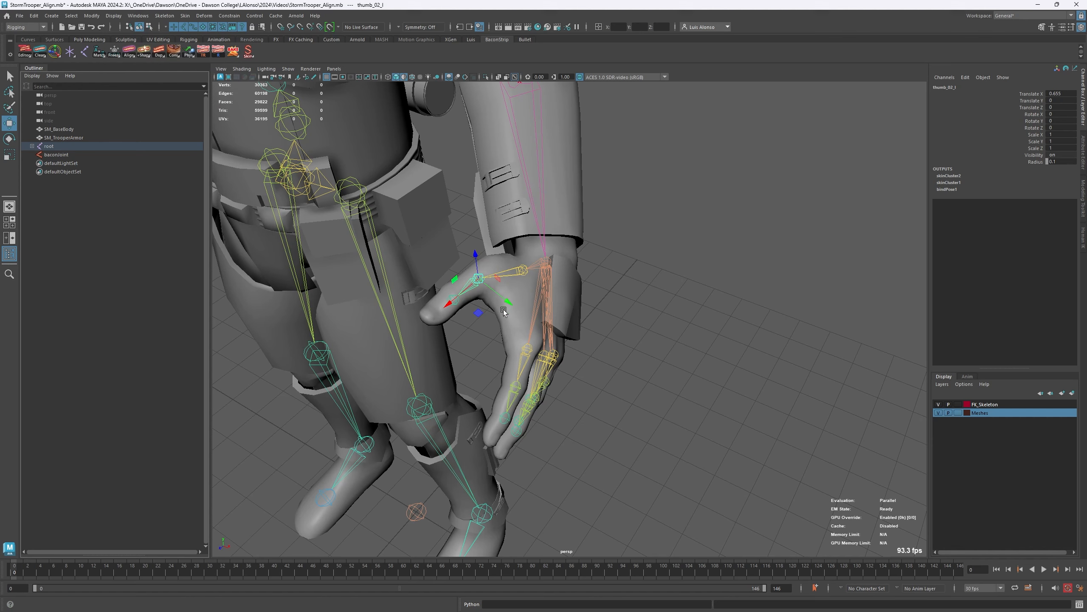
- Check the axes of thumb_01_l and thumb_02_l, and undo the parent realignment and the thumb joint move
left_click(615, 257)
left_click(522, 270)
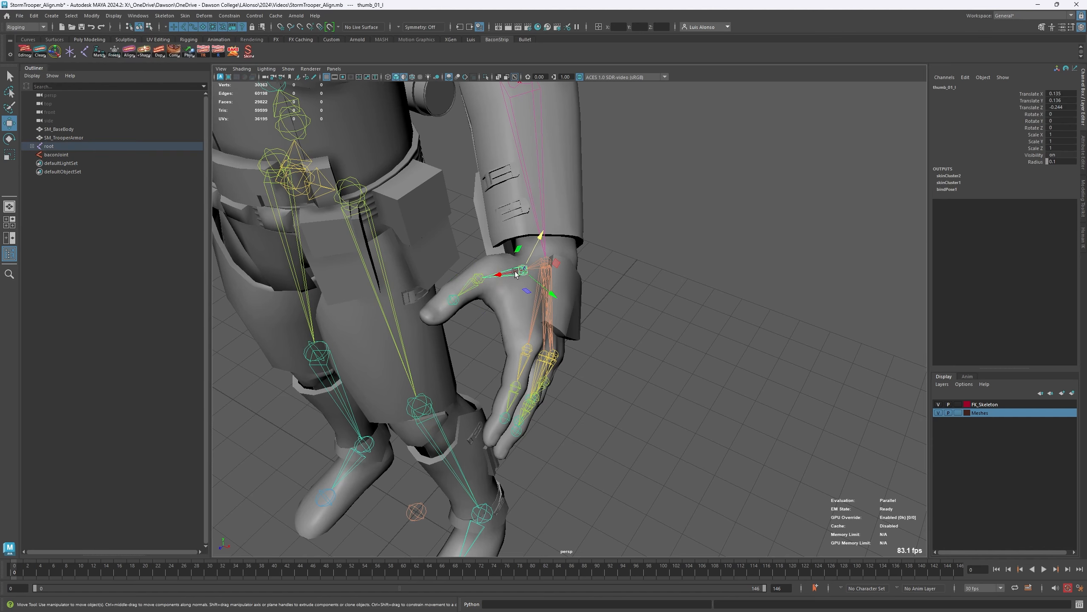
left_click(481, 283)
left_click(523, 269)
key("ctrl+z")
key("ctrl+z")
key("ctrl+z")
key("ctrl+z")
key("ctrl+z")
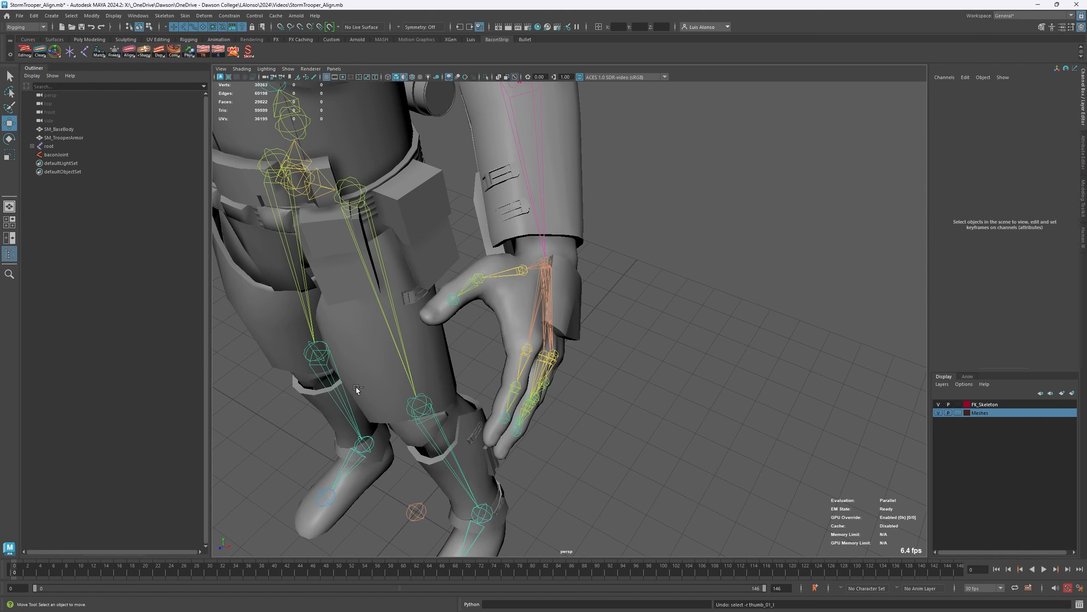
key("ctrl+z")
key("ctrl+z")
key("ctrl+z")
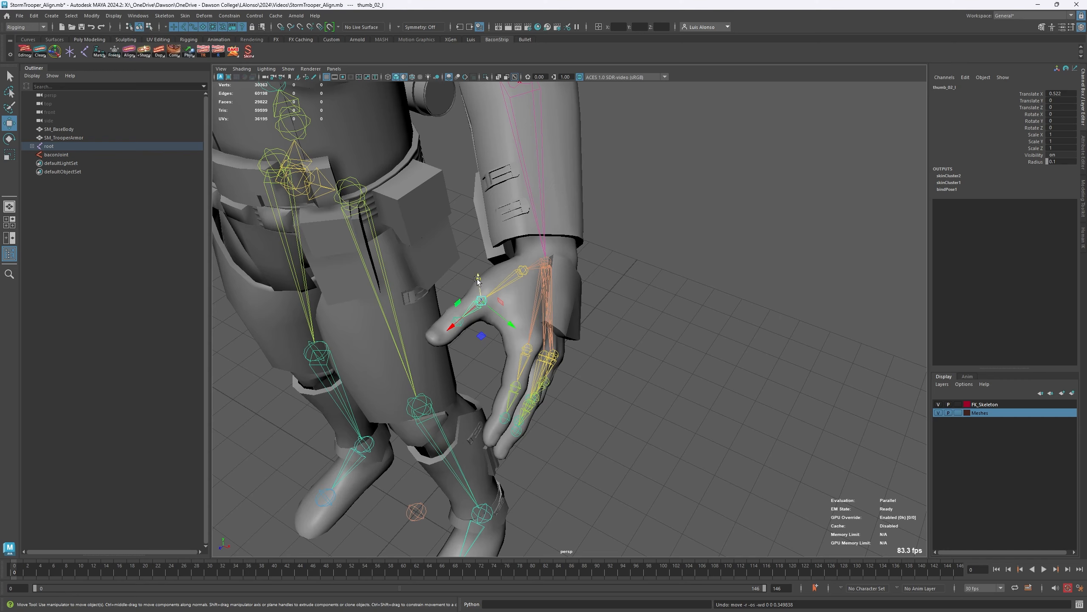
- Select the lowerarm_l joint at the left elbow and apply Re-Align to Parent Z-Axis
left_click_drag(477, 276, 372, 225, "alt")
right_click_drag(372, 225, 381, 211, "alt")
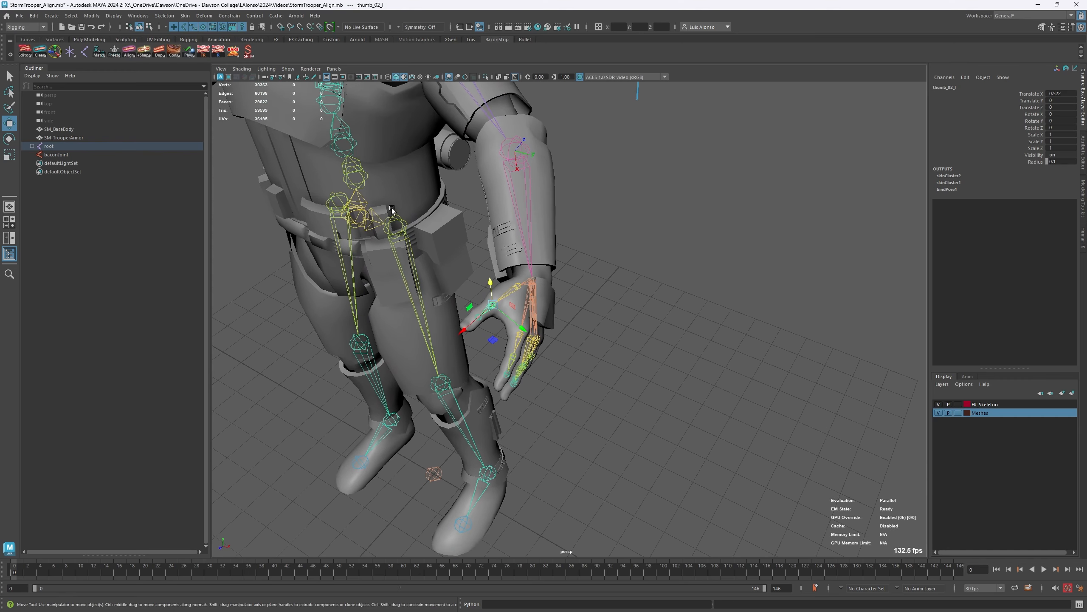
left_click_drag(450, 284, 523, 151, "alt")
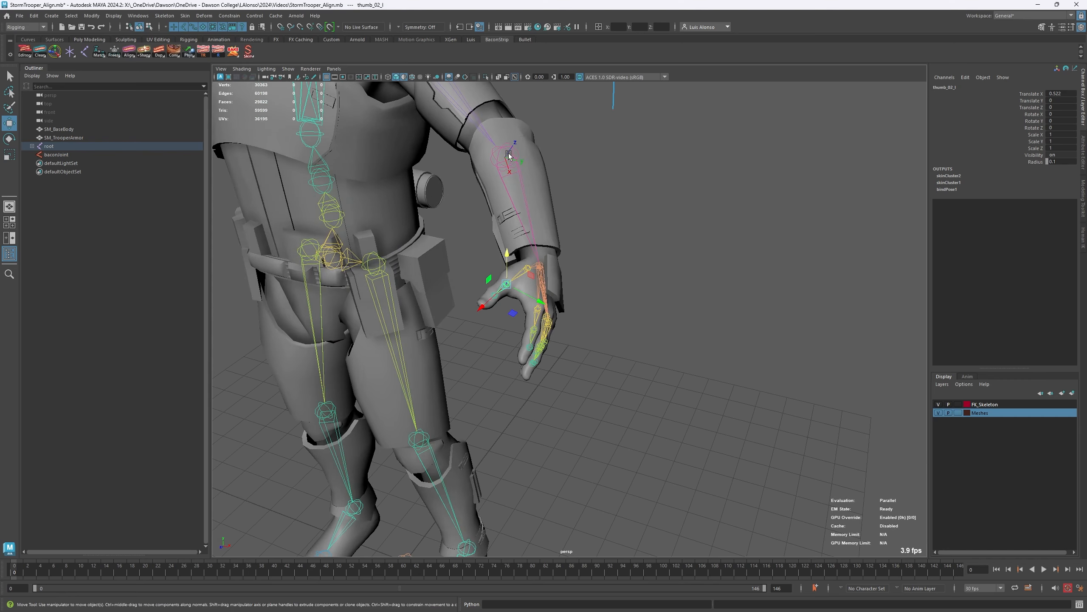
left_click_drag(401, 142, 368, 216, "alt")
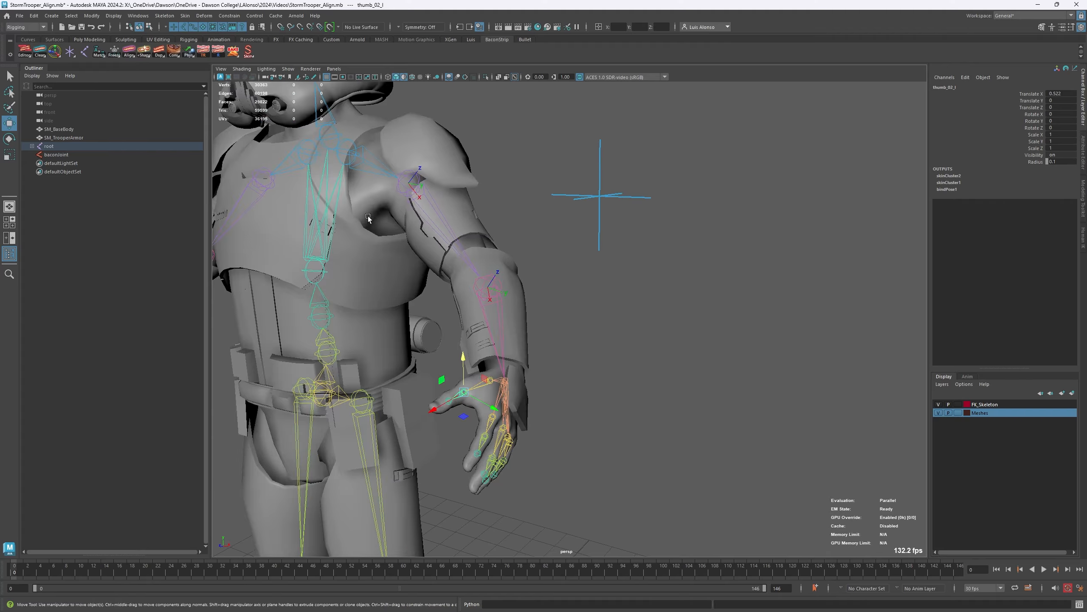
right_click_drag(368, 216, 464, 186, "alt")
left_click_drag(464, 186, 510, 261, "alt")
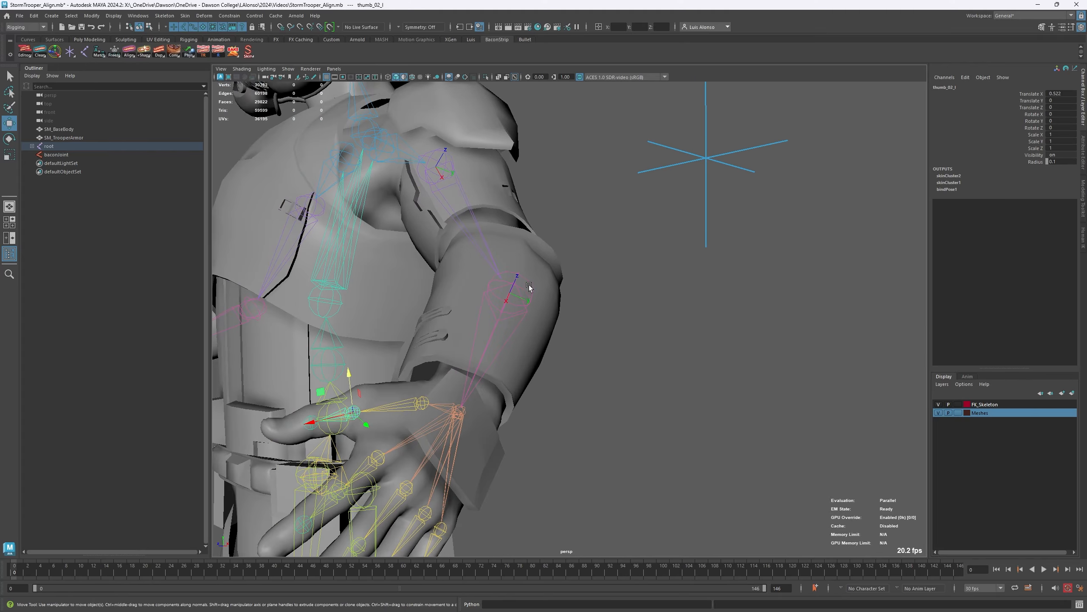
left_click(523, 293)
mouse_move(382, 317)
left_mouse_down("alt")
mouse_move(352, 288)
mouse_move(387, 316)
left_mouse_up("alt")
left_click_drag(546, 308, 437, 199, "alt")
right_click_drag(556, 259, 391, 203, "alt")
middle_click_drag(391, 204, 364, 152, "alt")
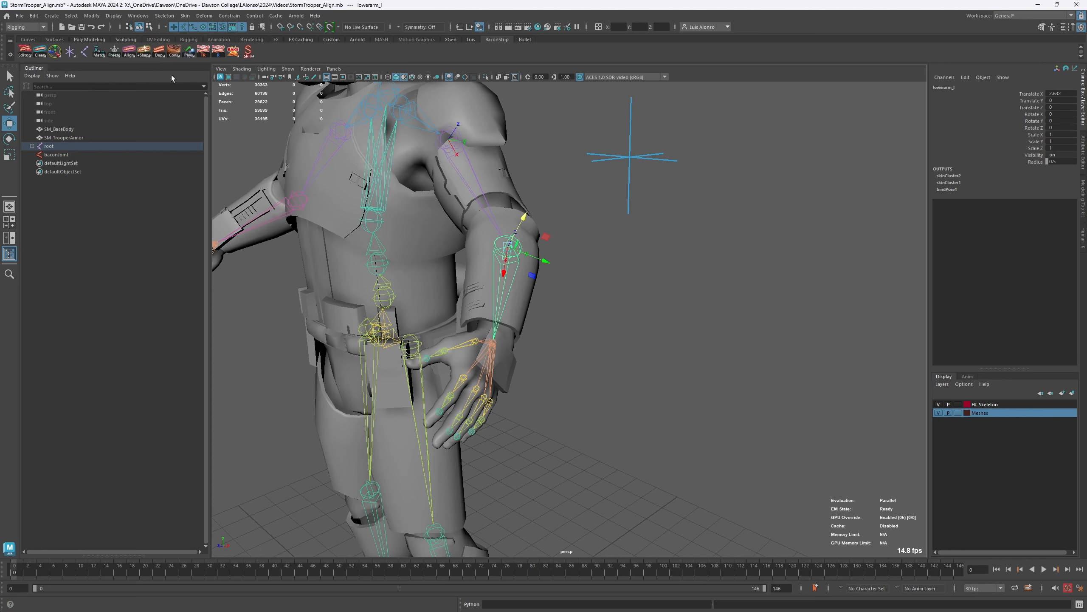
right_click(130, 51)
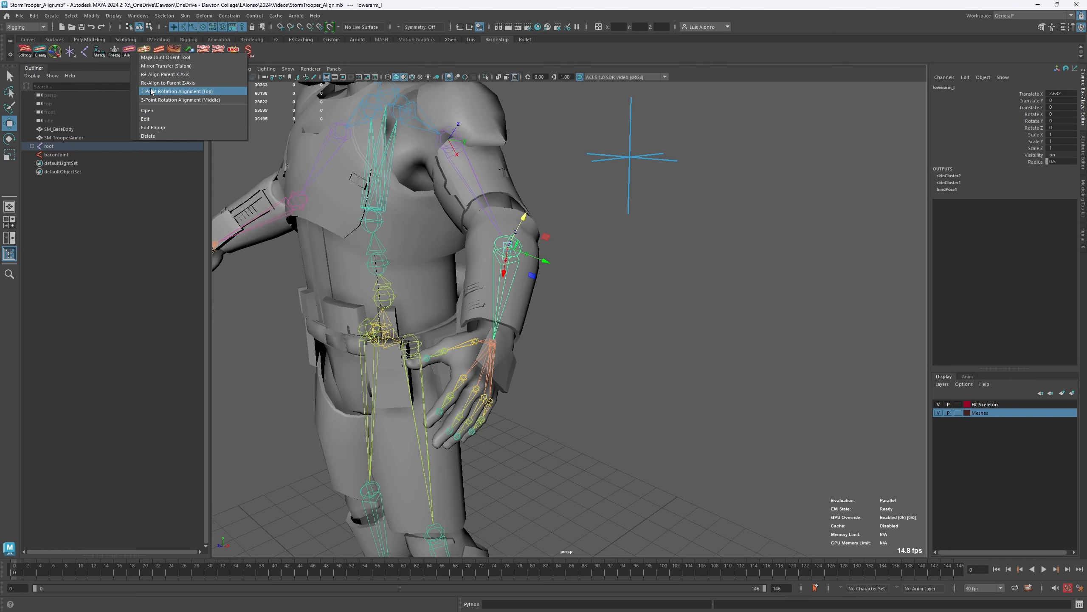
left_click(186, 84)
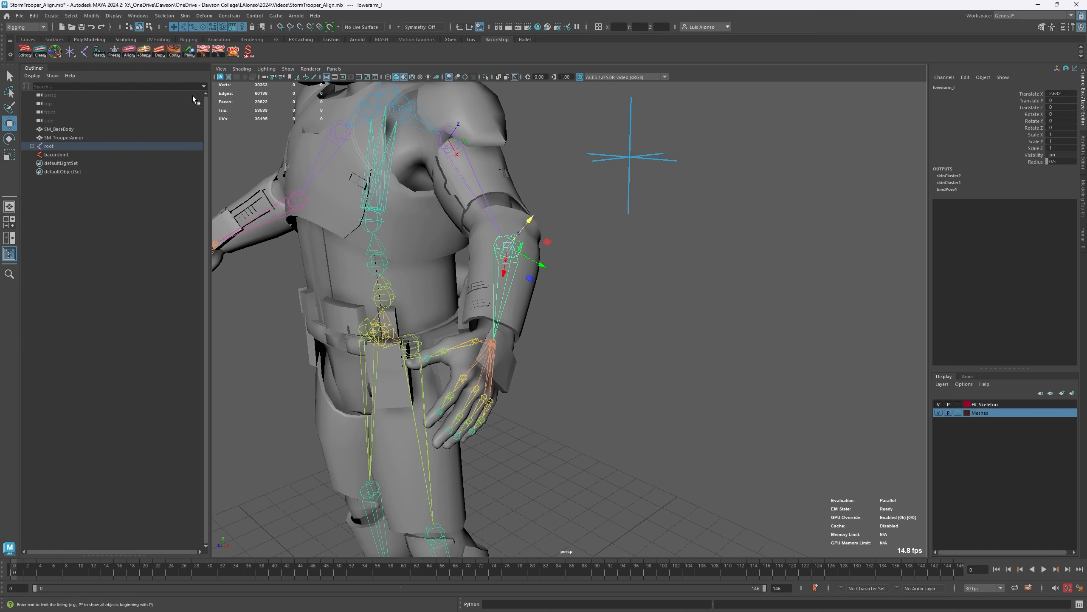
- Test the elbow bend by rotating the lowerarm_l joint, and undo the rotation
left_click_drag(403, 198, 429, 204, "alt")
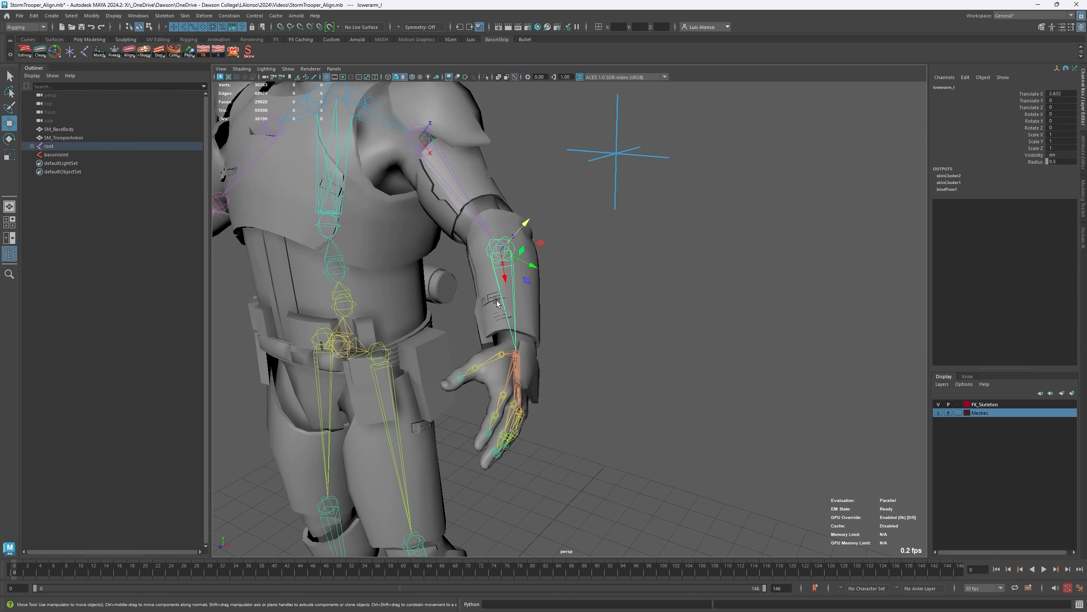
key("e")
left_click_drag(493, 270, 466, 223)
key("ctrl+z")
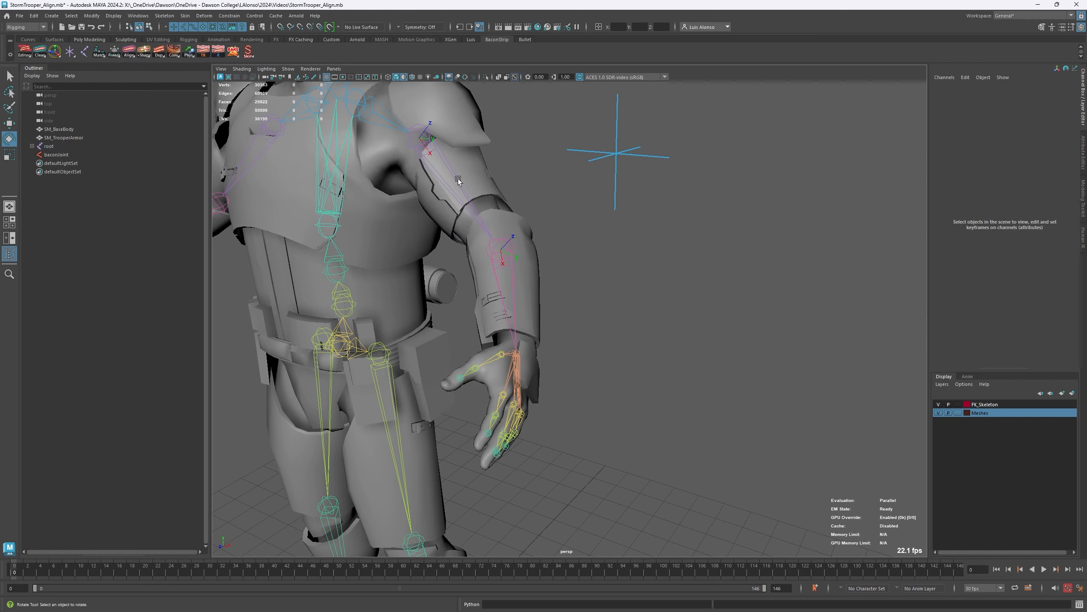
- Test the left shoulder and elbow by rotating the upperarm_l and lowerarm_l joints, and undo the rotations
left_click(455, 191)
left_click_drag(412, 153, 384, 127)
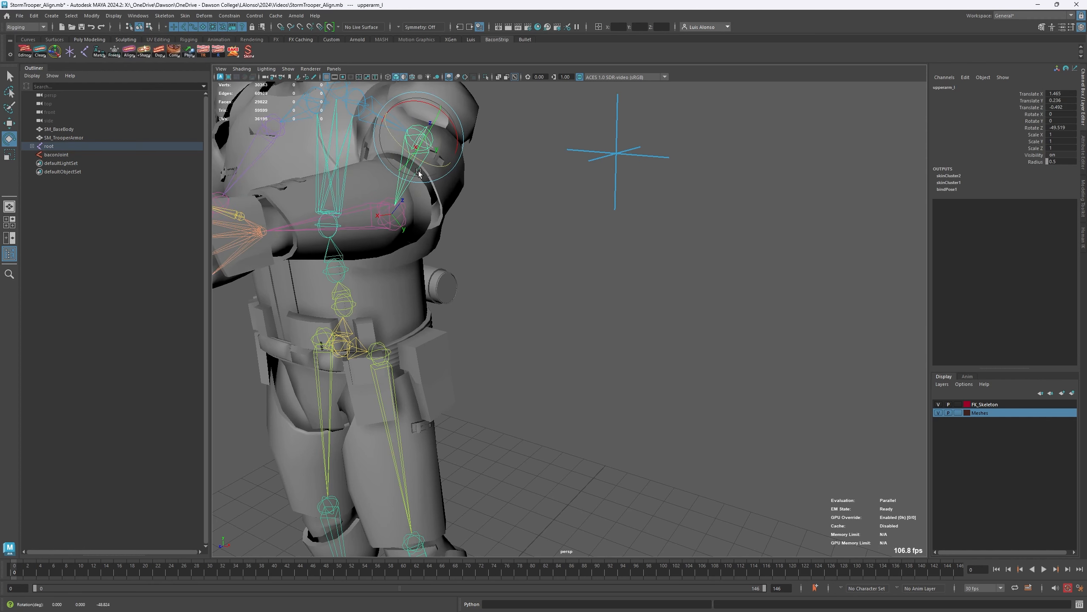
key("ctrl+z")
left_click(509, 272)
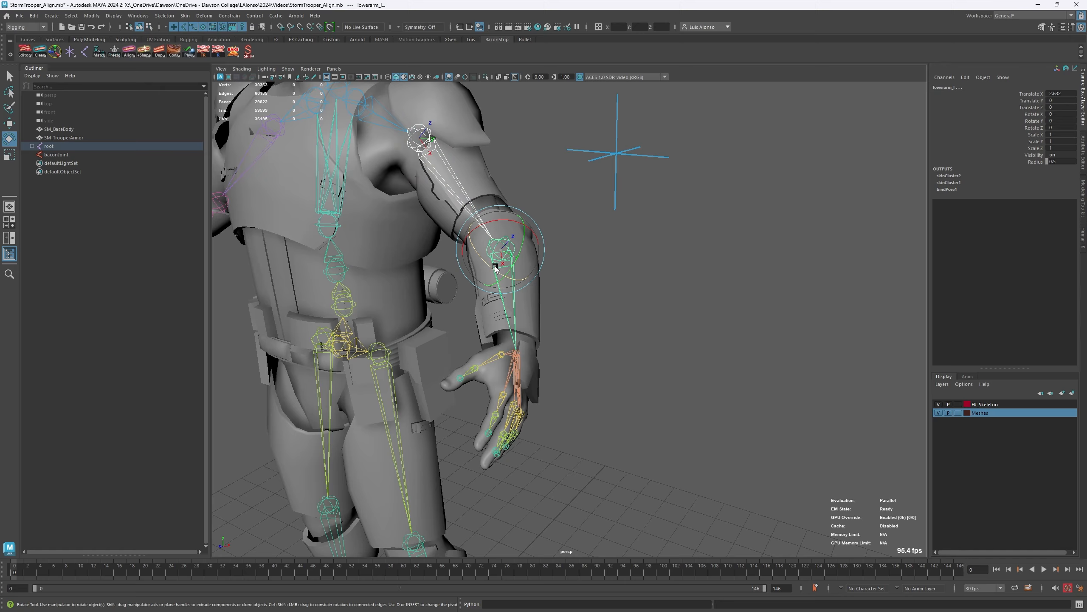
left_click_drag(492, 271, 480, 249)
key("ctrl+z")
left_click(590, 303)
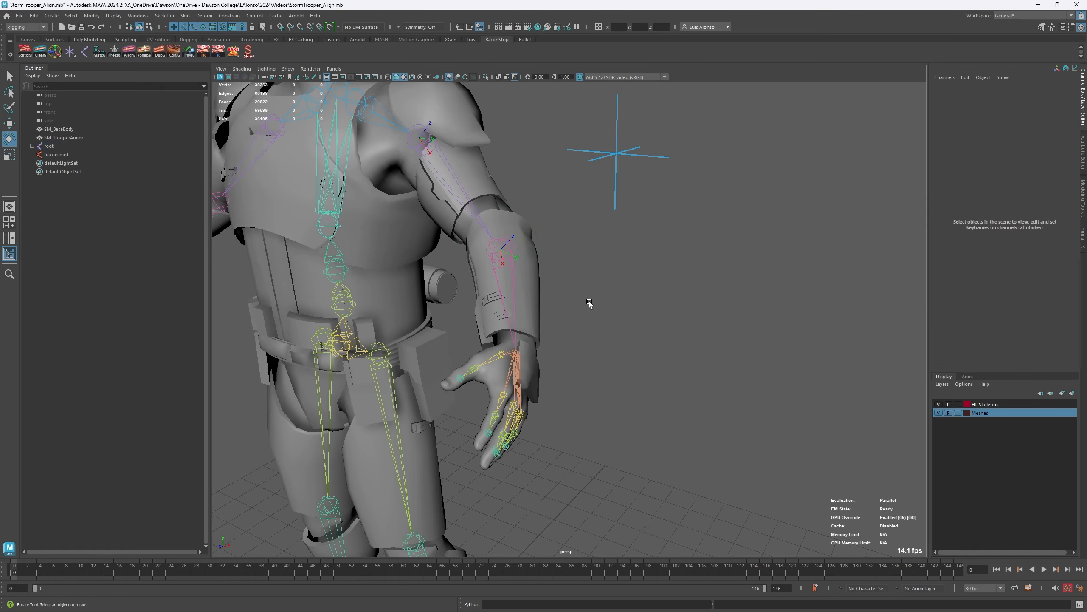
- Examine the channel values and axes of the lowerarm_l and hand_l joints, and review the shelf's alignment options
left_click(520, 259)
left_click_drag(570, 316, 528, 291, "alt")
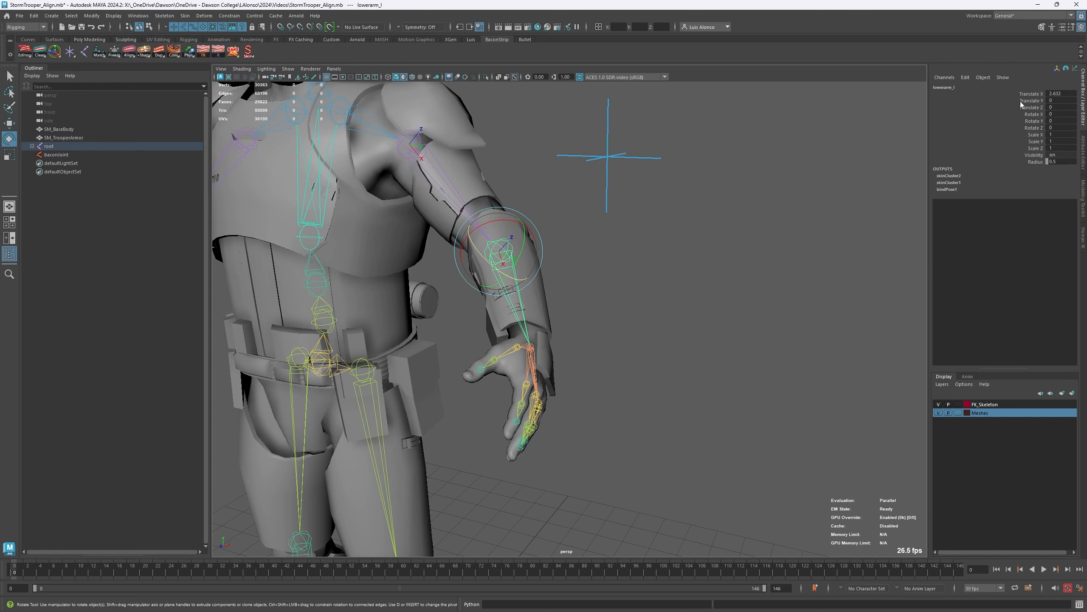
left_click_drag(578, 258, 565, 296, "alt")
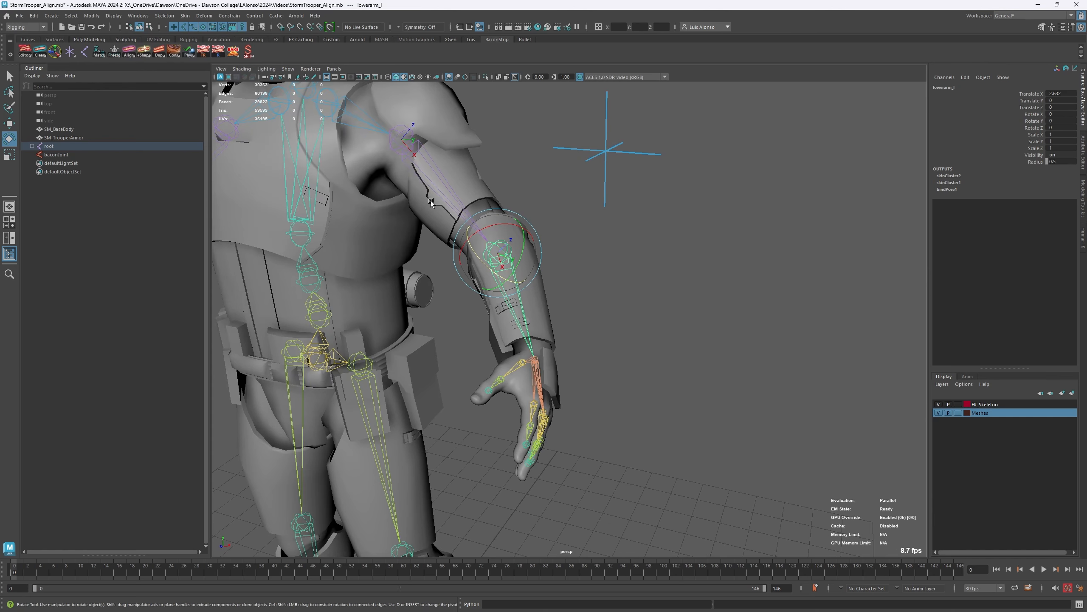
left_click(612, 324)
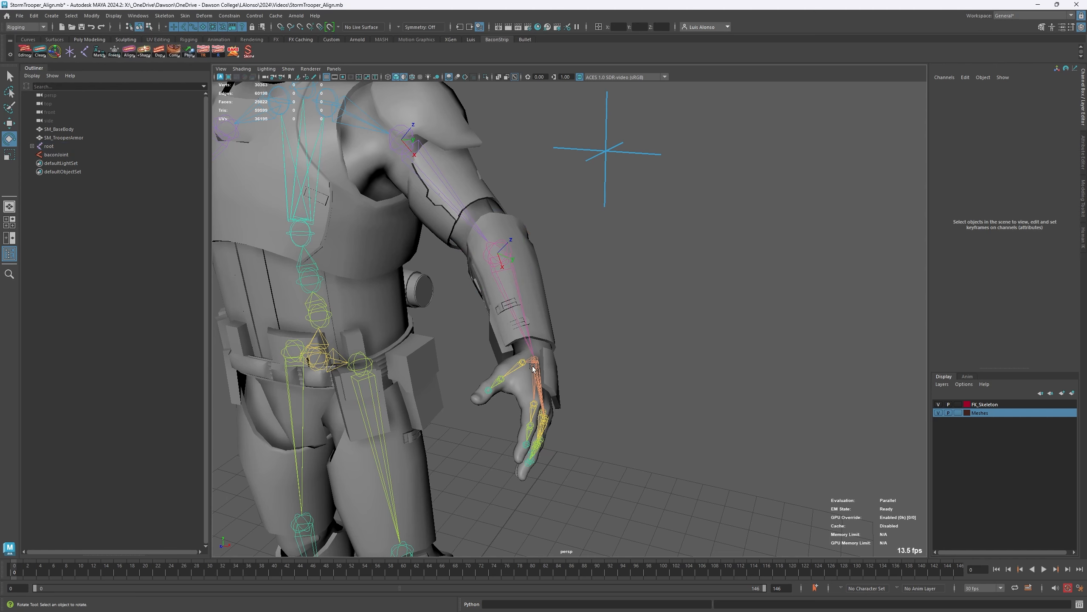
left_click(533, 368)
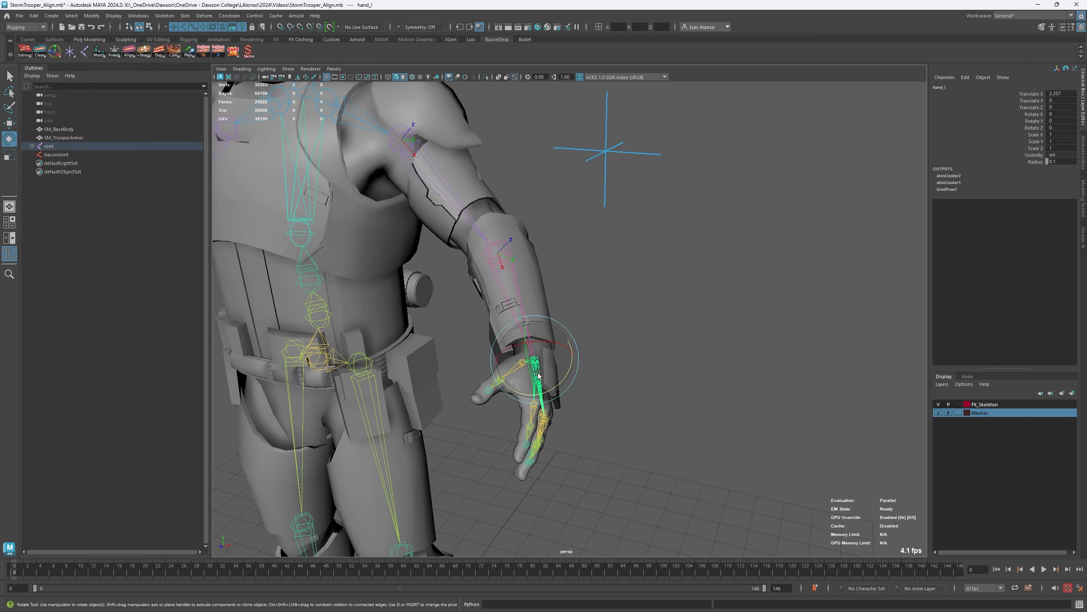
left_click(578, 312)
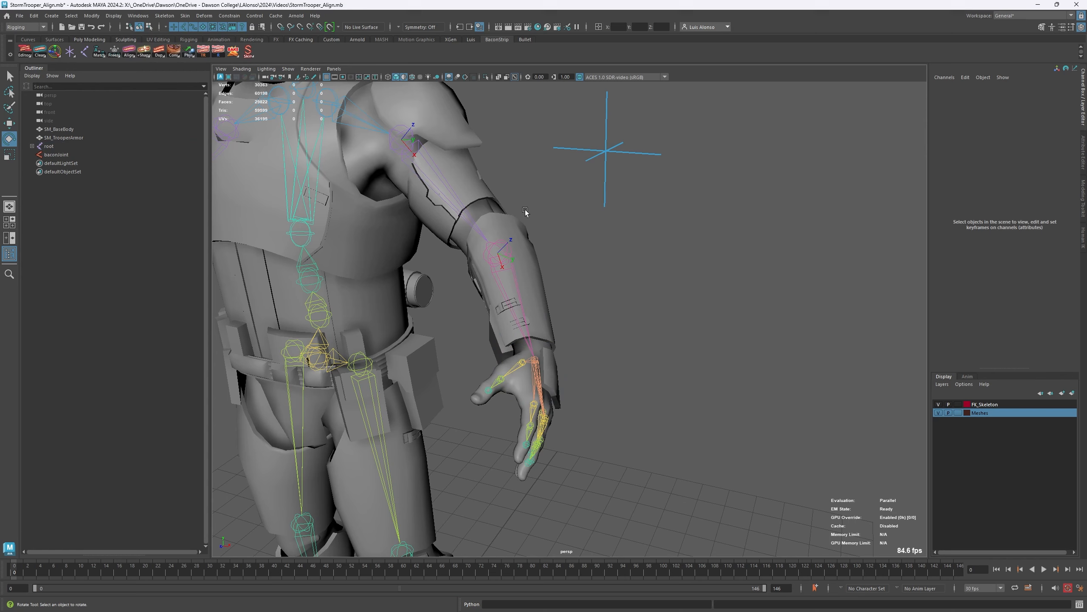
right_click(127, 58)
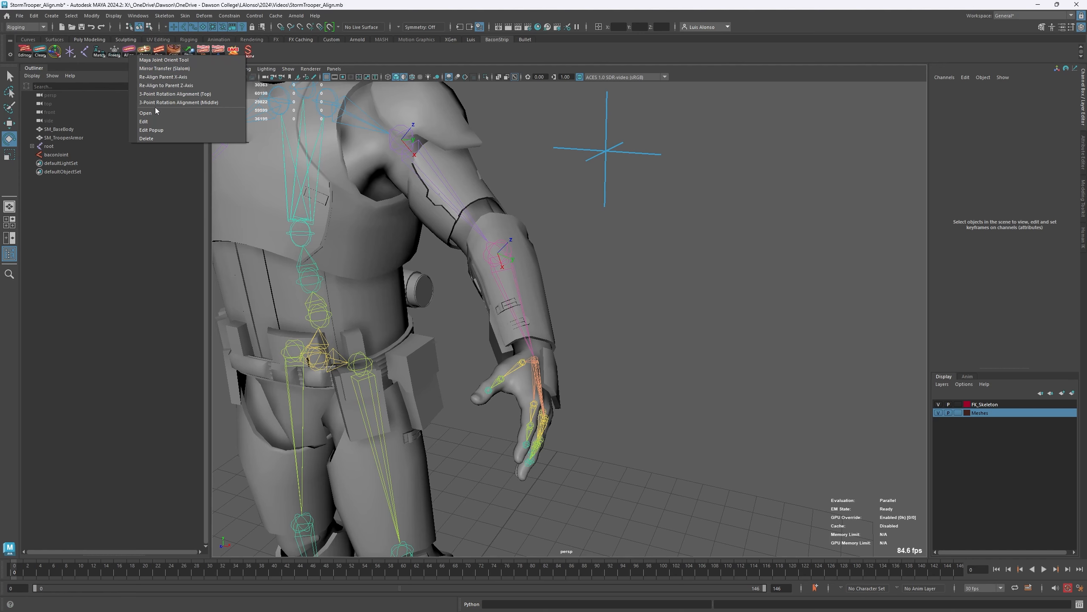
left_click(550, 209)
- Undo the recent joint selections and the parent Z-axis realignment of lowerarm_l
key("ctrl+z")
key("ctrl+z")
key("ctrl+z")
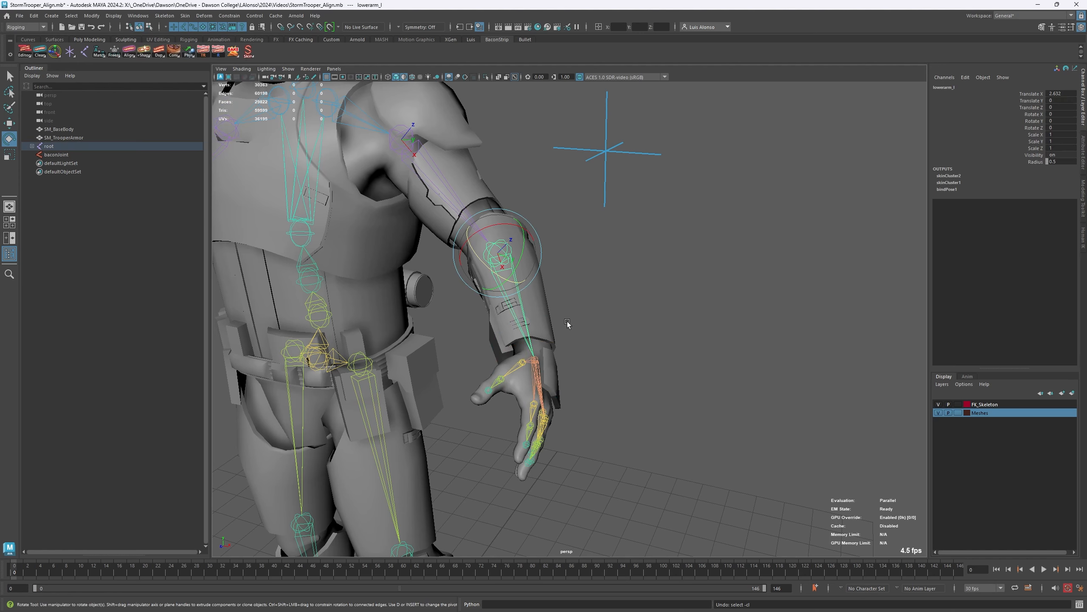
key("ctrl+z")
key("ctrl+z")
key("ctrl+z")
key("ctrl+z")
key("ctrl+z")
key("ctrl+z")
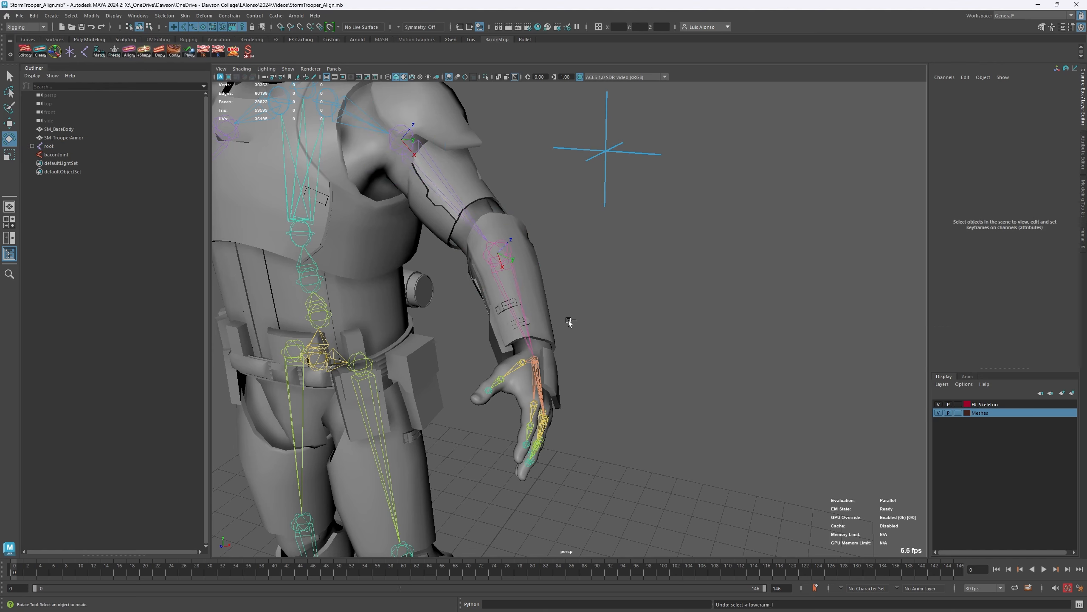
key("ctrl+z")
key("ctrl+z")
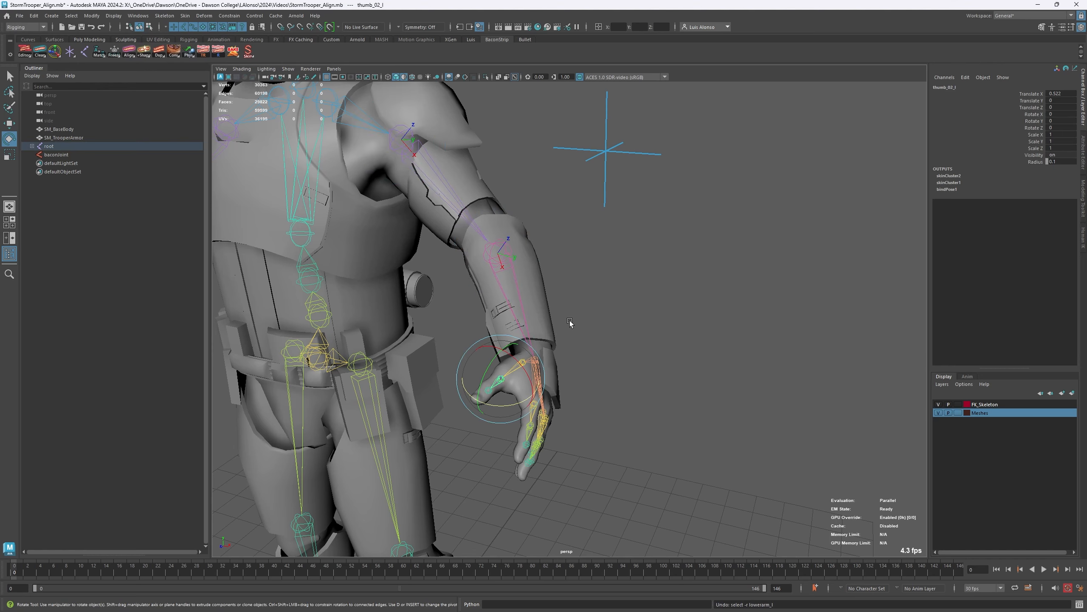
- Reopen the recent scene StormTrooper_Align.mb without saving the current changes
left_click(19, 15)
mouse_move(82, 292)
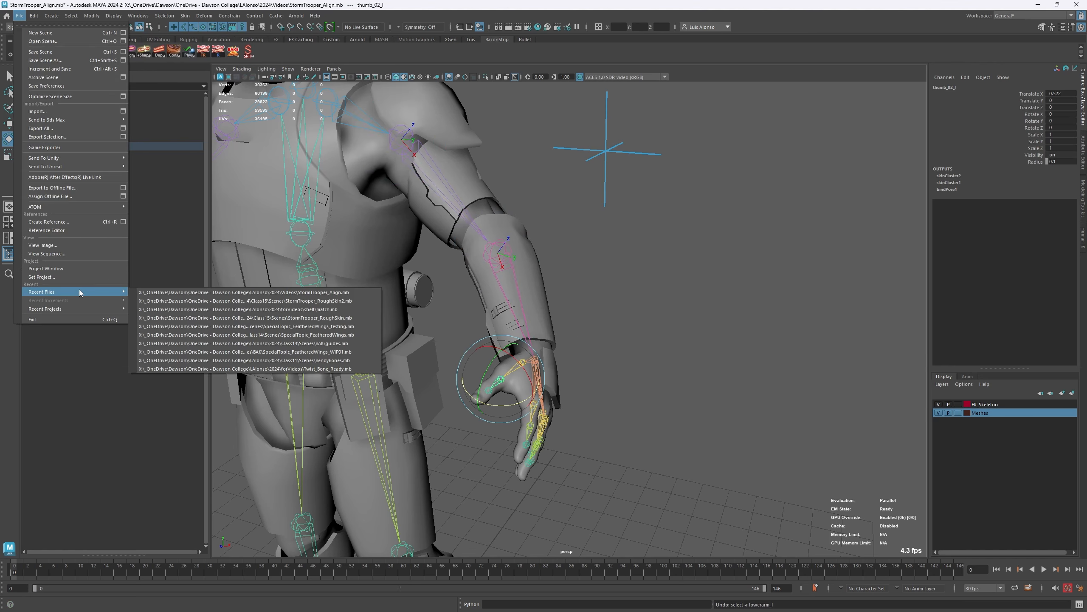
left_click(167, 294)
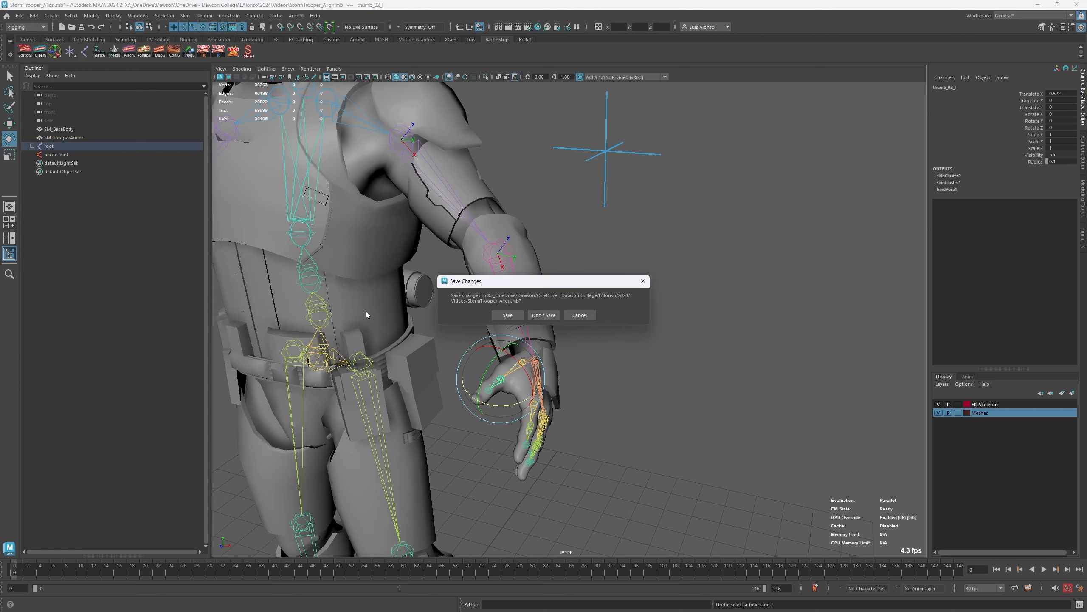
left_click(544, 314)
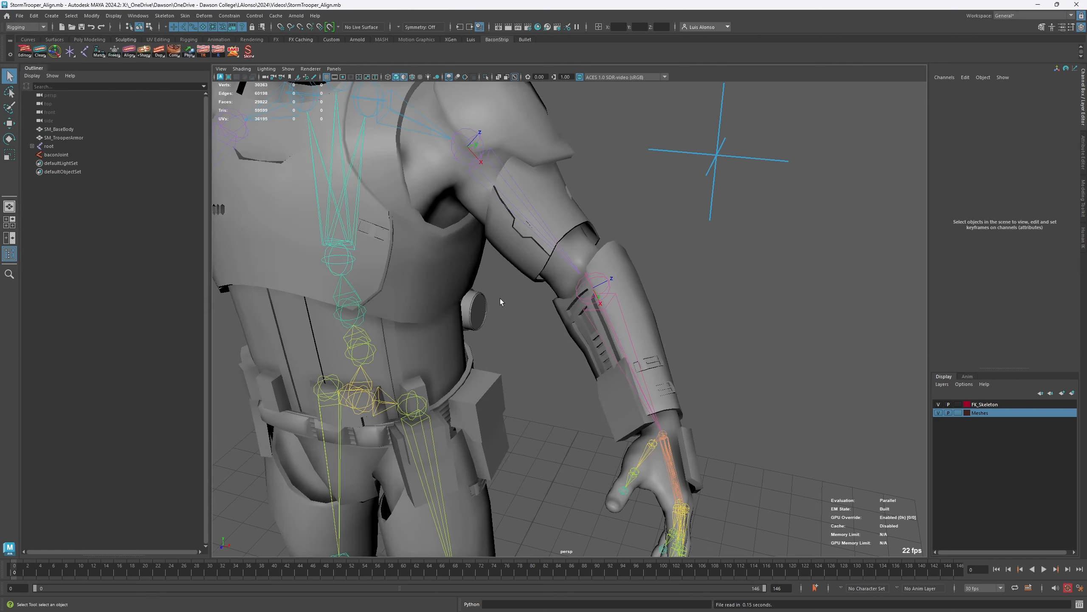
- Select the baconJoint locator beside the left arm with the Move tool
left_click_drag(499, 298, 456, 268, "alt")
left_click_drag(557, 284, 376, 274, "alt")
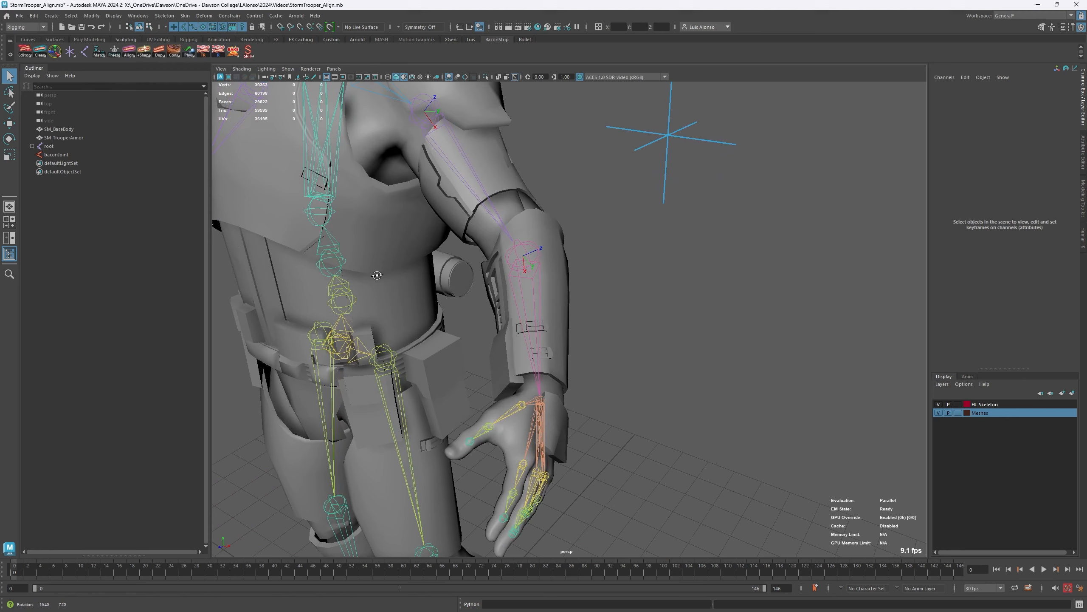
middle_click_drag(376, 275, 373, 351, "alt")
left_click(689, 196)
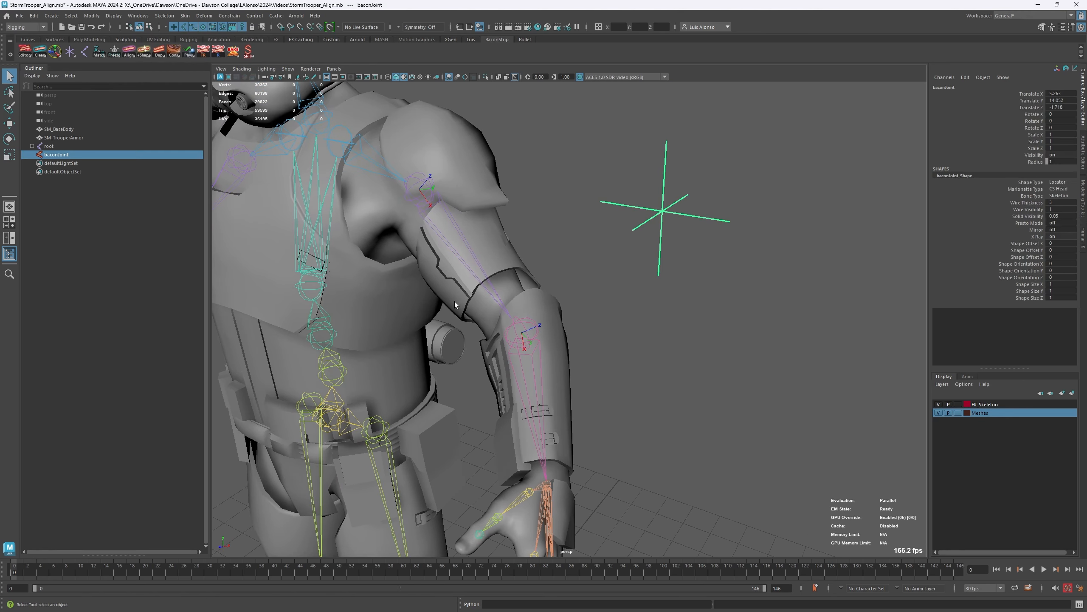
key("w")
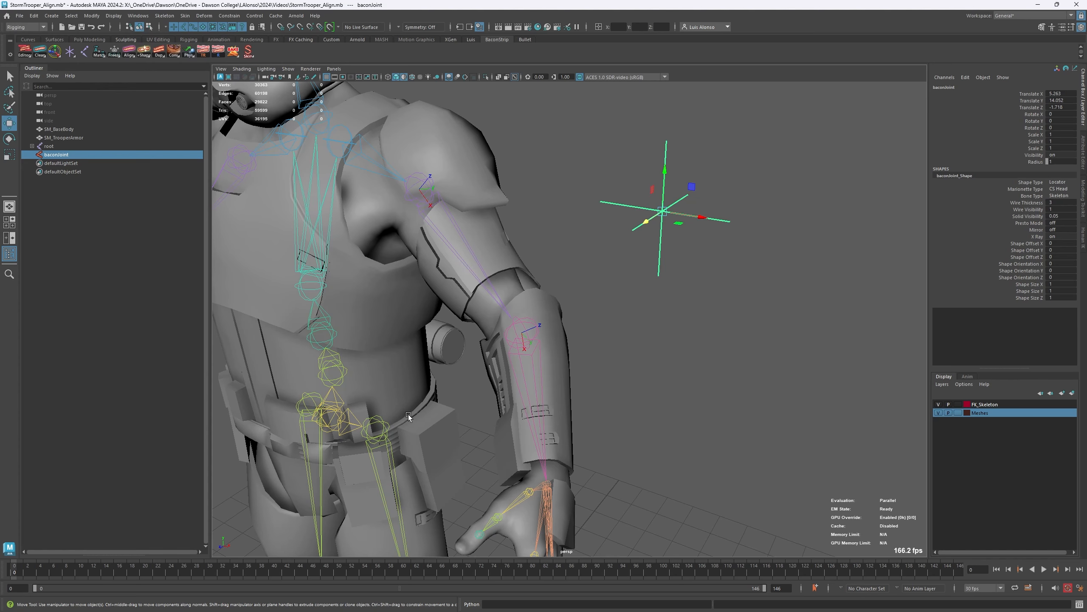
left_click(732, 219)
left_click(732, 220)
middle_click_drag(540, 324, 524, 305, "alt")
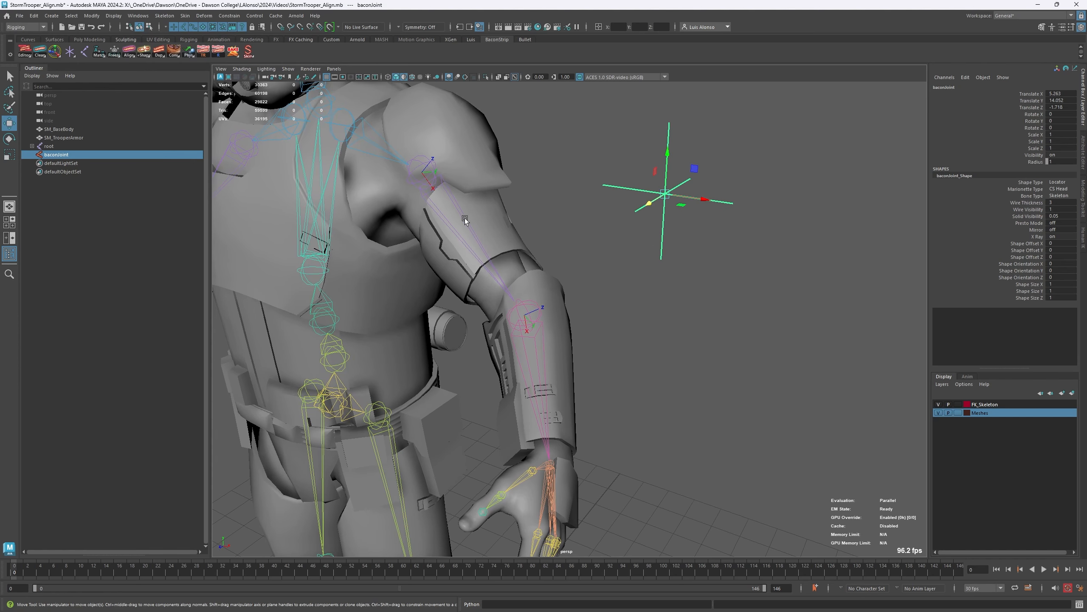
- Select the baconJoint locator followed by the hand_l joint, and apply 3-Point Rotation Alignment (Top)
left_click(662, 167)
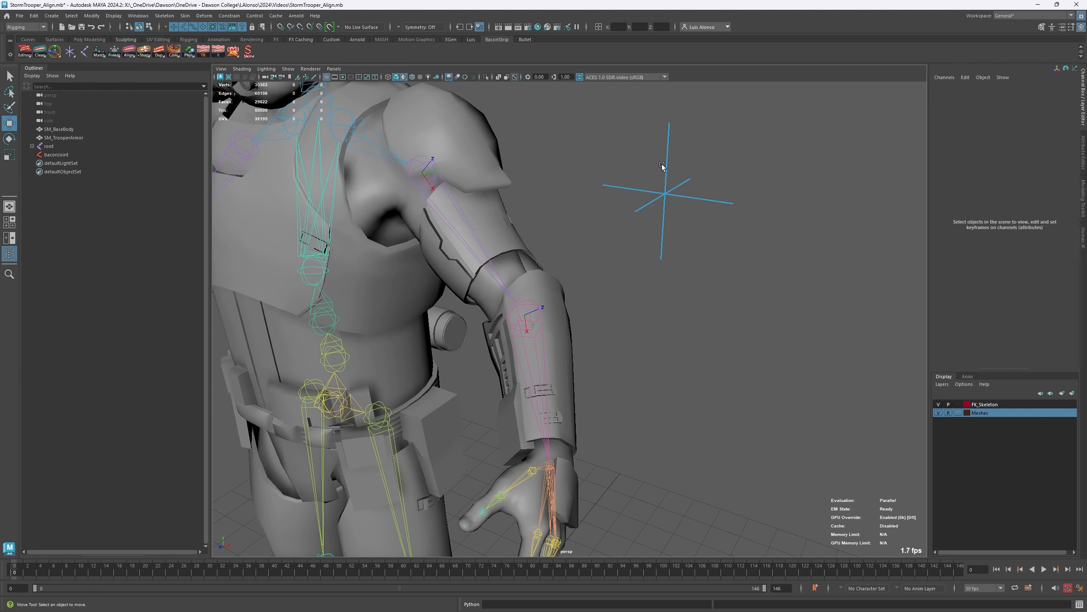
left_click(663, 168)
left_click(550, 478, "shift")
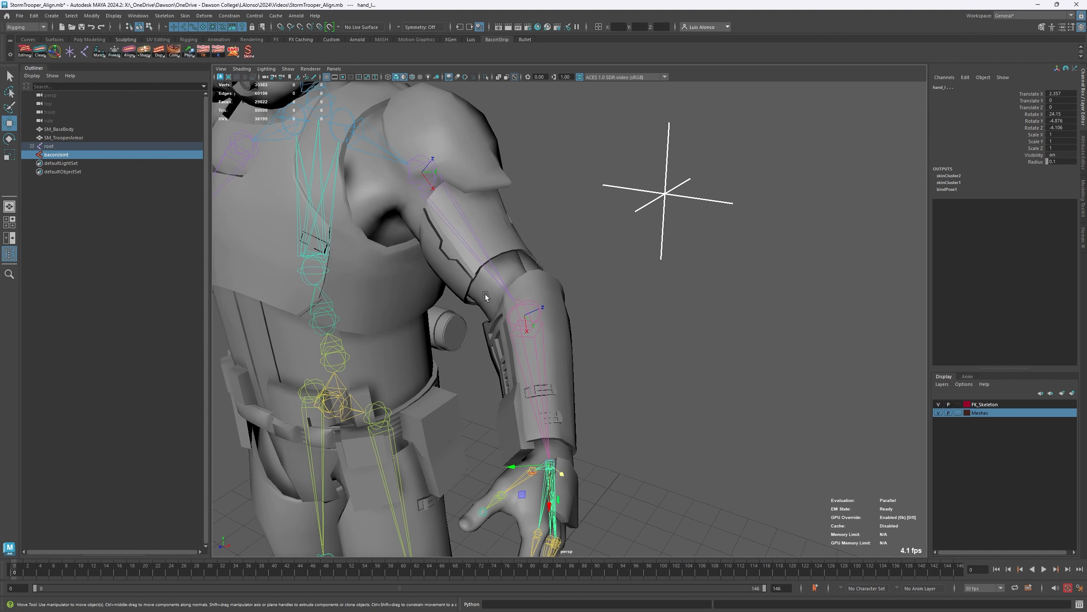
left_click(662, 228)
left_click(662, 228)
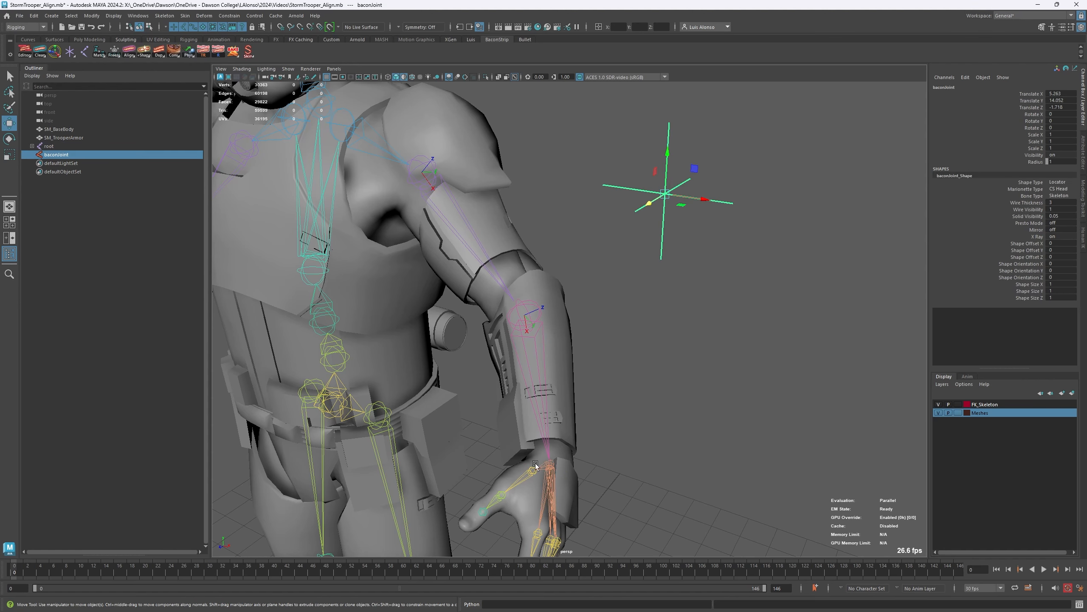
left_click(548, 496)
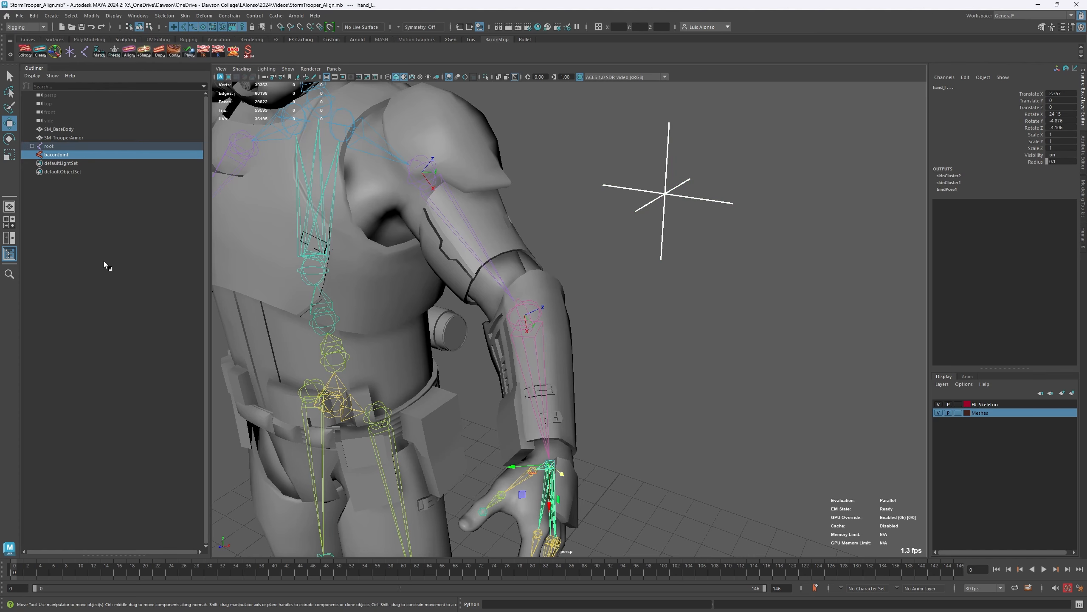
right_click(129, 53)
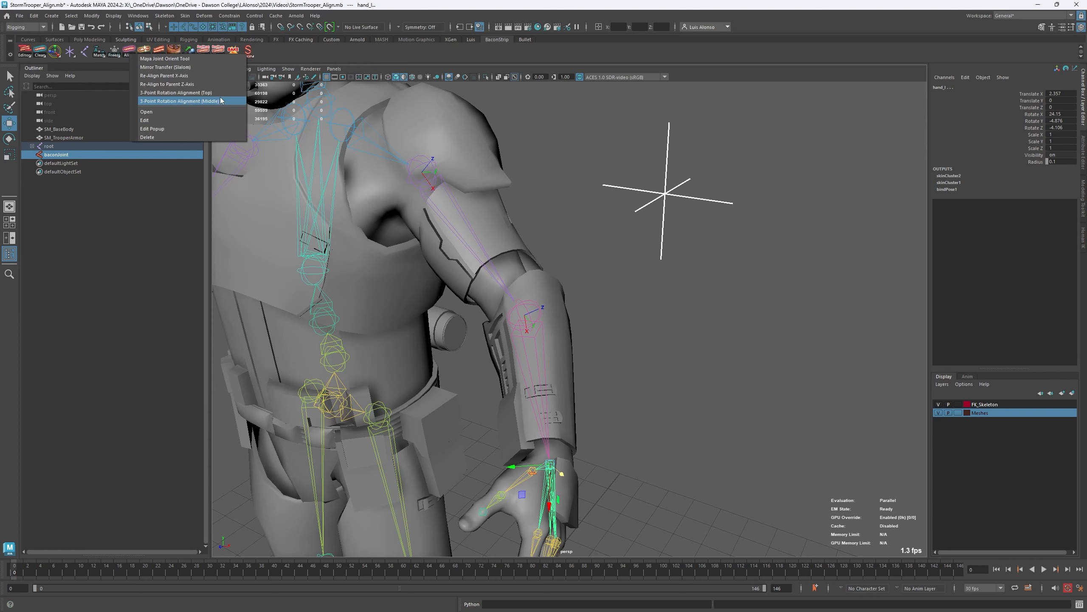
left_click(205, 96)
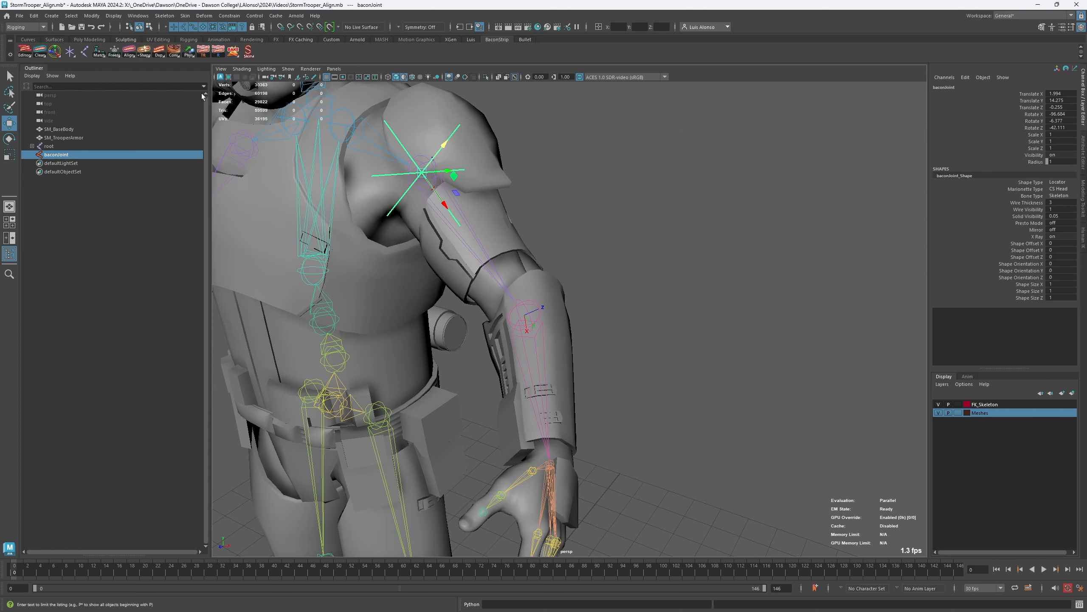
- Move the aligned baconJoint locator away from the left shoulder to about X 3.1, Y 12.66, Z -3.97, and check it against the arm
left_click_drag(455, 232, 428, 175, "alt")
scroll(426, 175, "up", 4)
middle_click_drag(425, 175, 476, 214, "alt")
left_click_drag(476, 214, 476, 245, "alt")
left_click_drag(552, 223, 531, 217, "alt")
left_click_drag(428, 258, 492, 241, "alt")
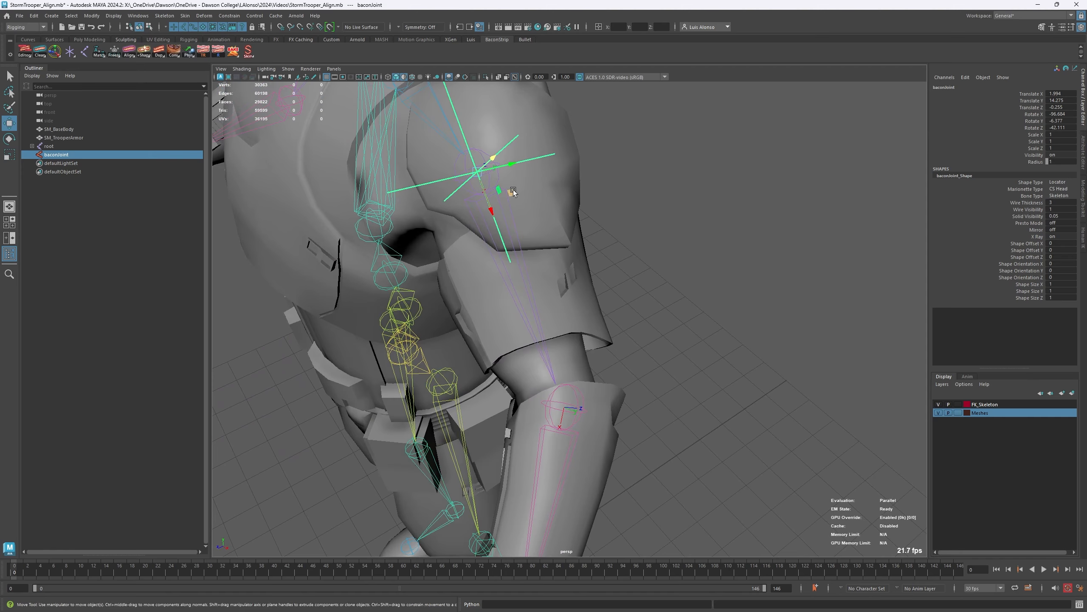
left_click_drag(512, 192, 805, 238)
middle_click_drag(652, 243, 626, 196, "alt")
scroll(627, 196, "down", 1)
right_click_drag(626, 196, 549, 188, "alt")
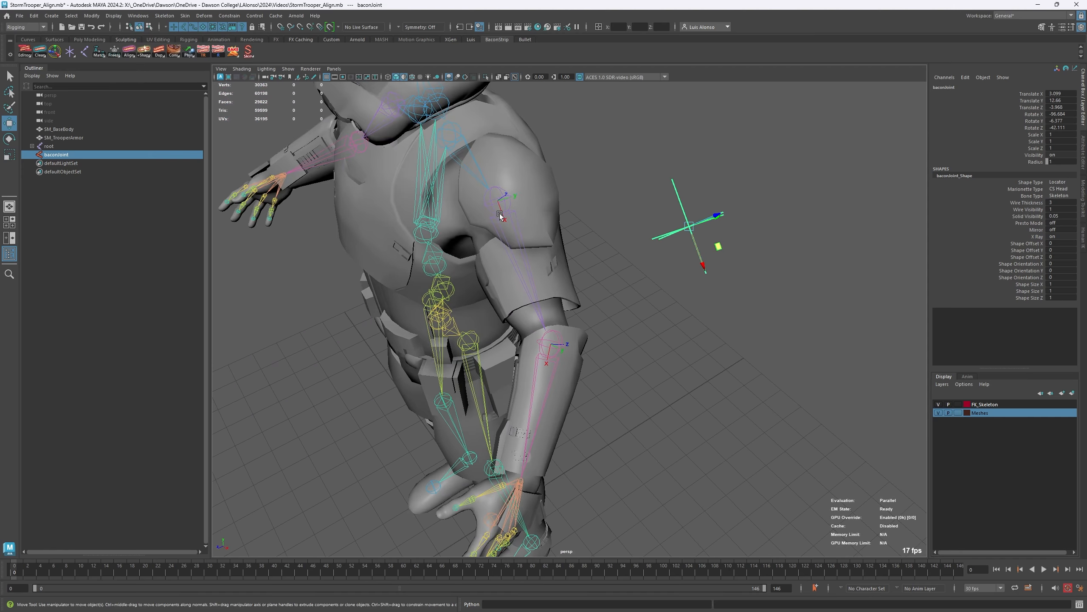
middle_click_drag(509, 316, 496, 270, "alt")
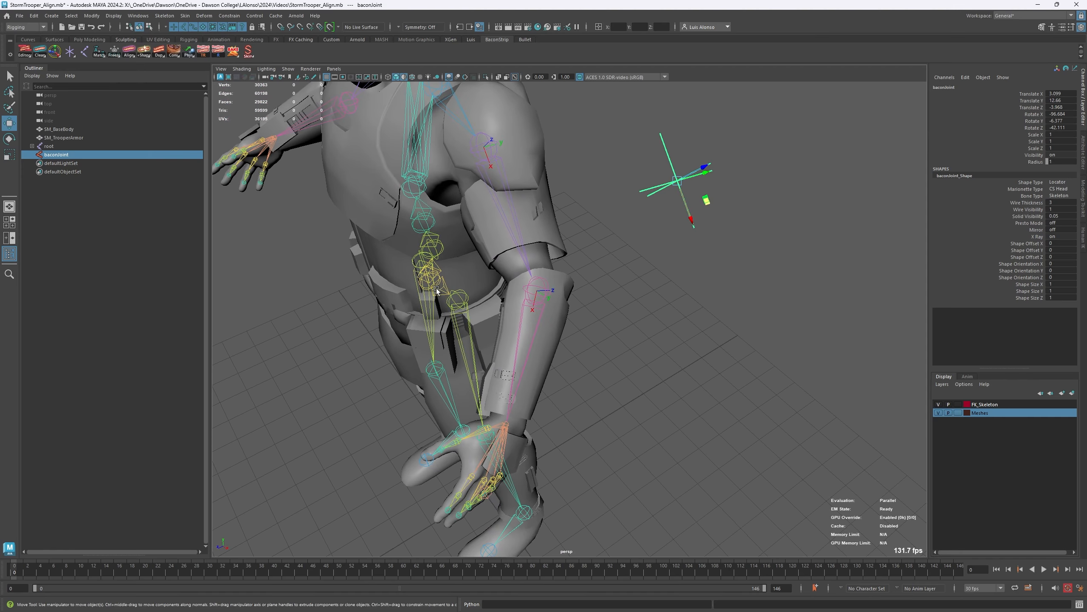
left_click_drag(435, 287, 468, 246, "alt")
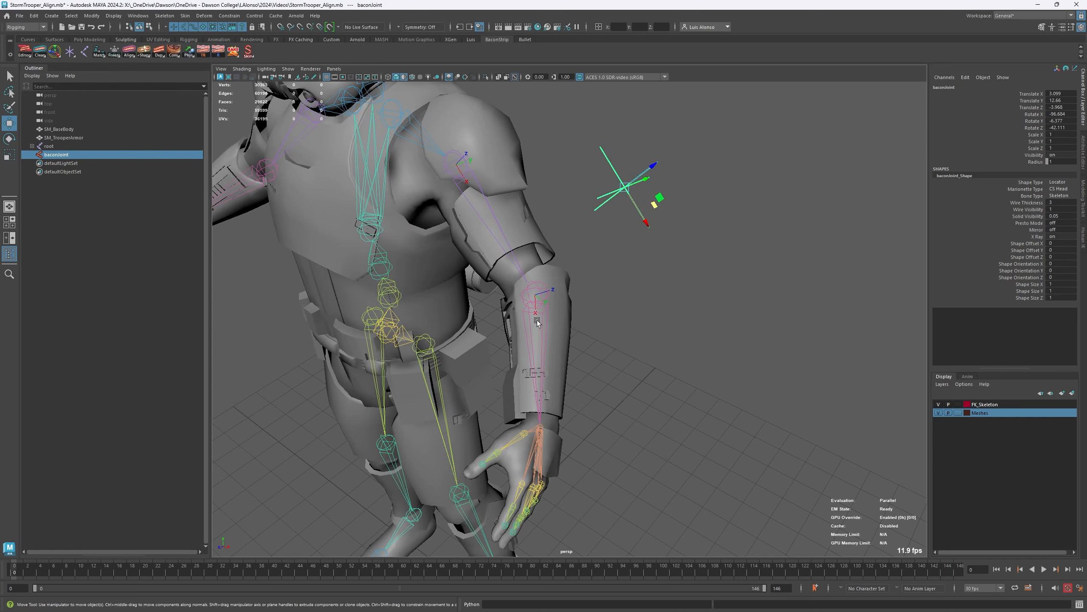
middle_click_drag(538, 323, 444, 278, "alt")
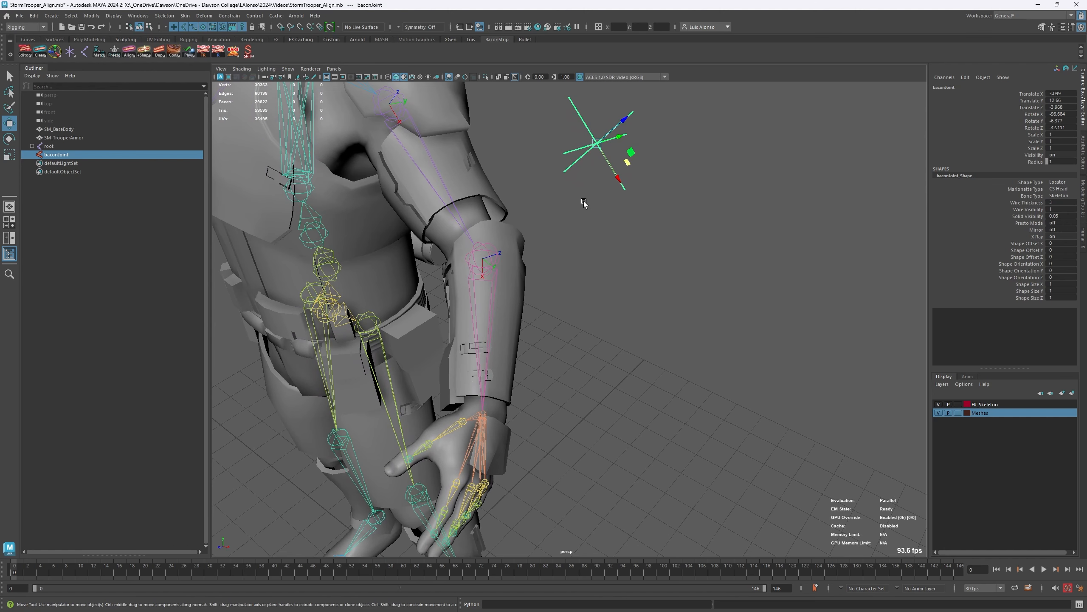
- Select the SM_BaseBody and SM_TrooperArmor meshes together and apply the Skin tool to prepare them for joint realignment
left_click(554, 338)
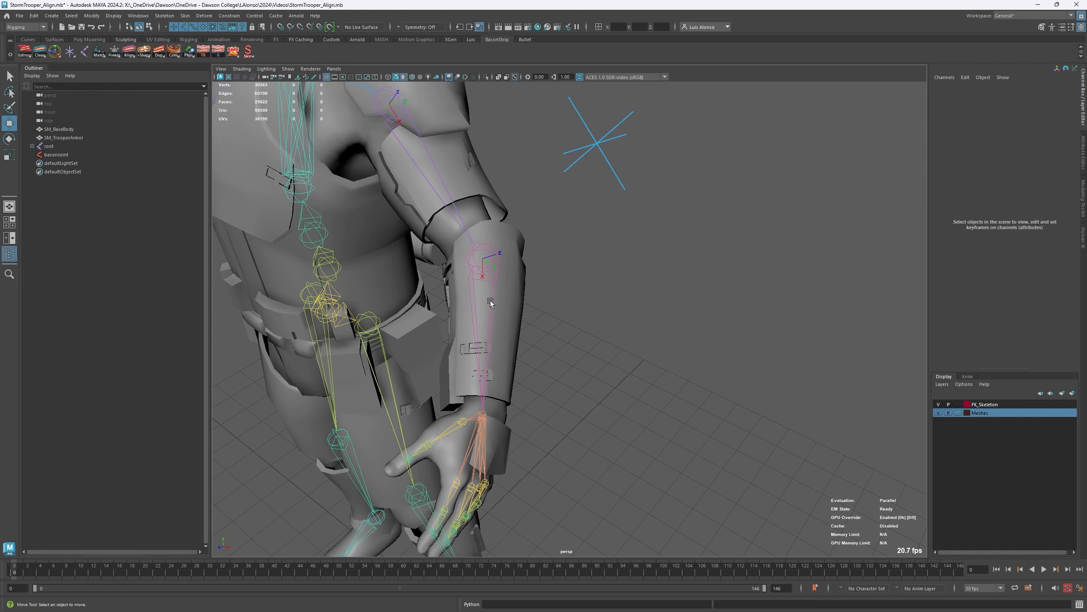
left_click(488, 317)
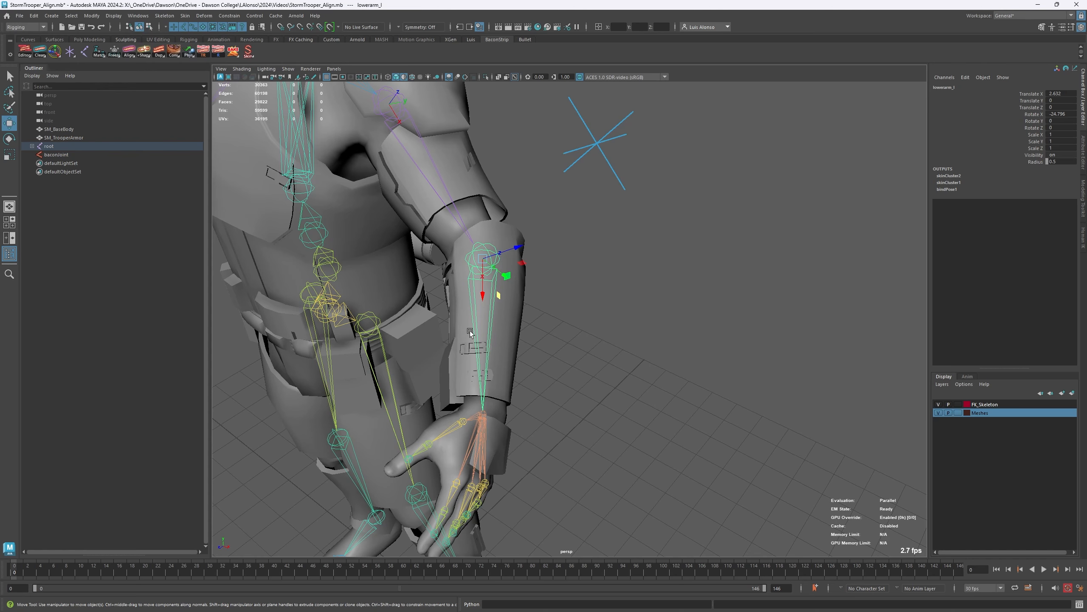
left_click(545, 154)
left_click(470, 213)
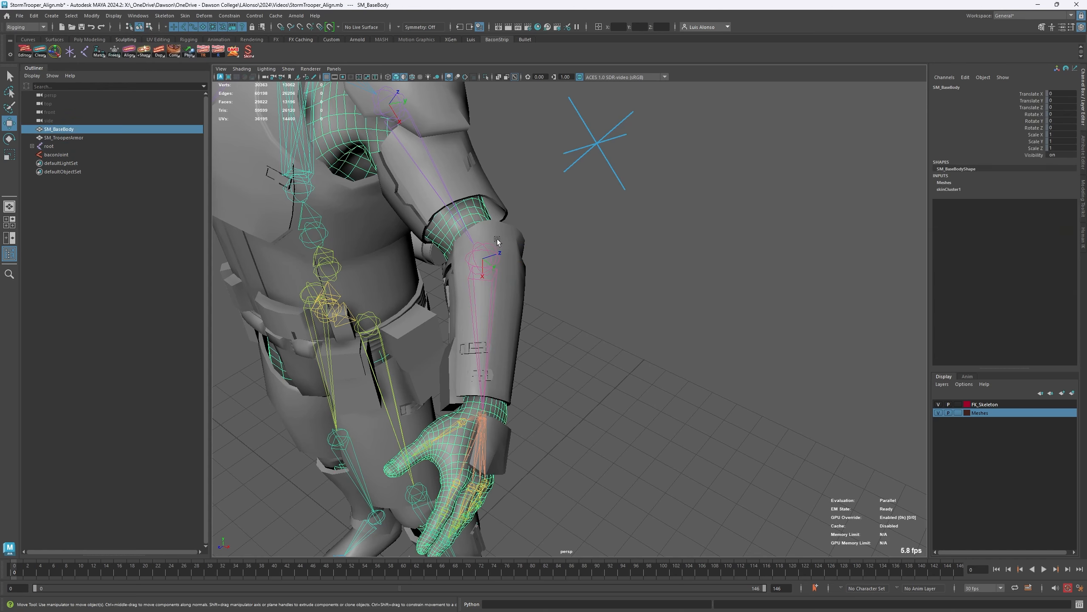
left_click(515, 238, "shift")
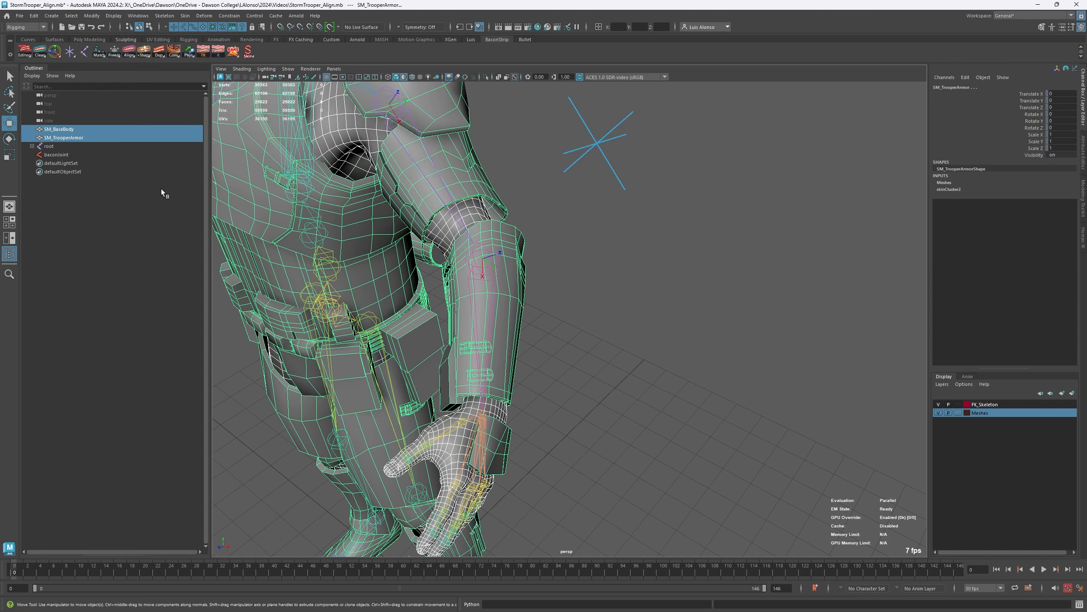
right_click(249, 53)
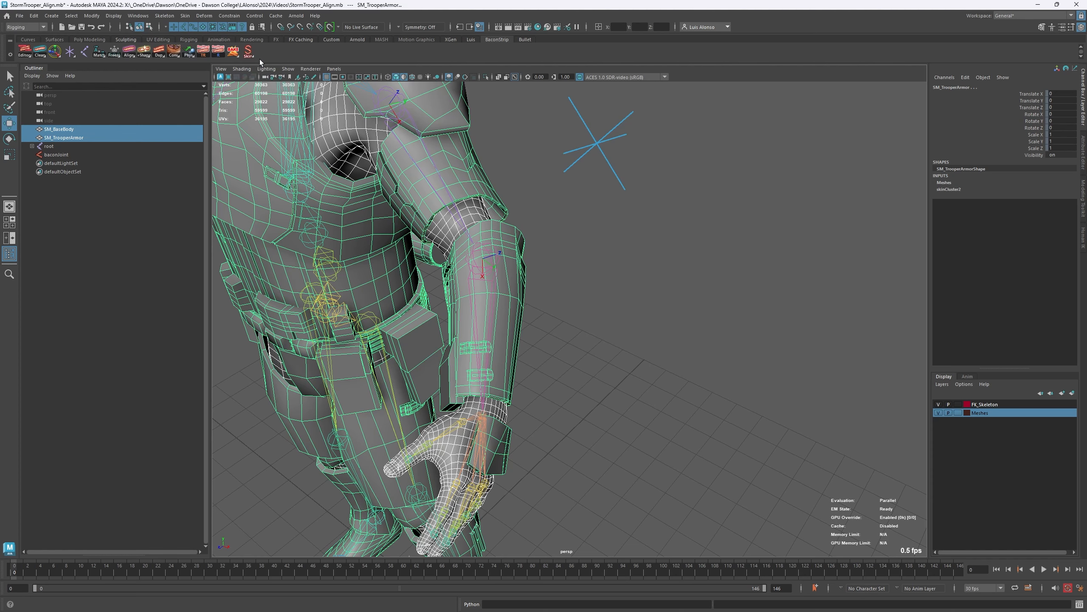
left_click(569, 293)
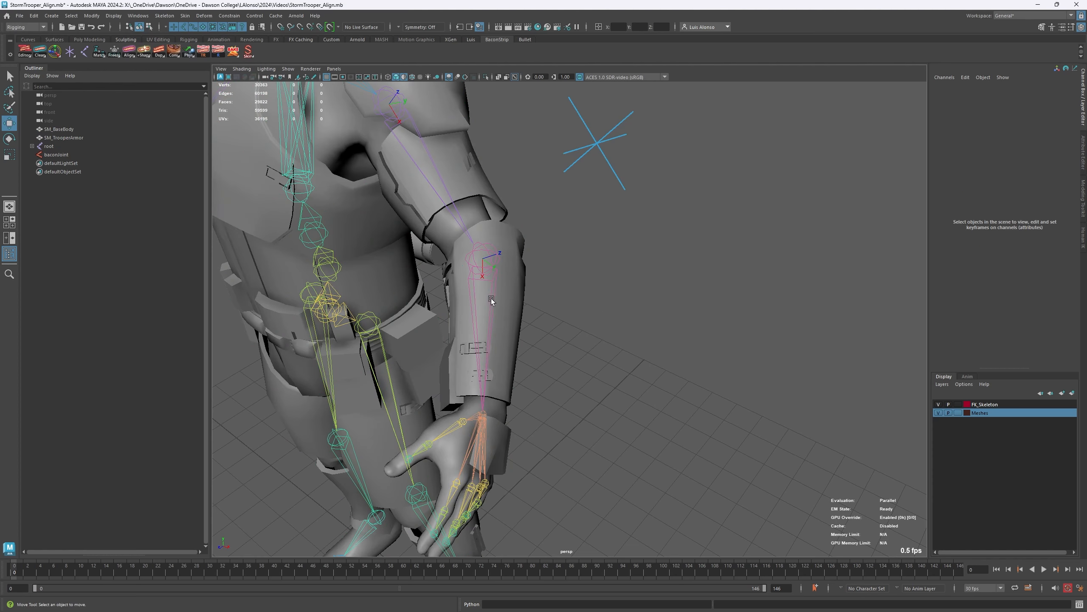
- Test-rotate the lowerarm_l joint with the Rotate tool, undo the rotation and deselect the joint
left_click(494, 288)
key("e")
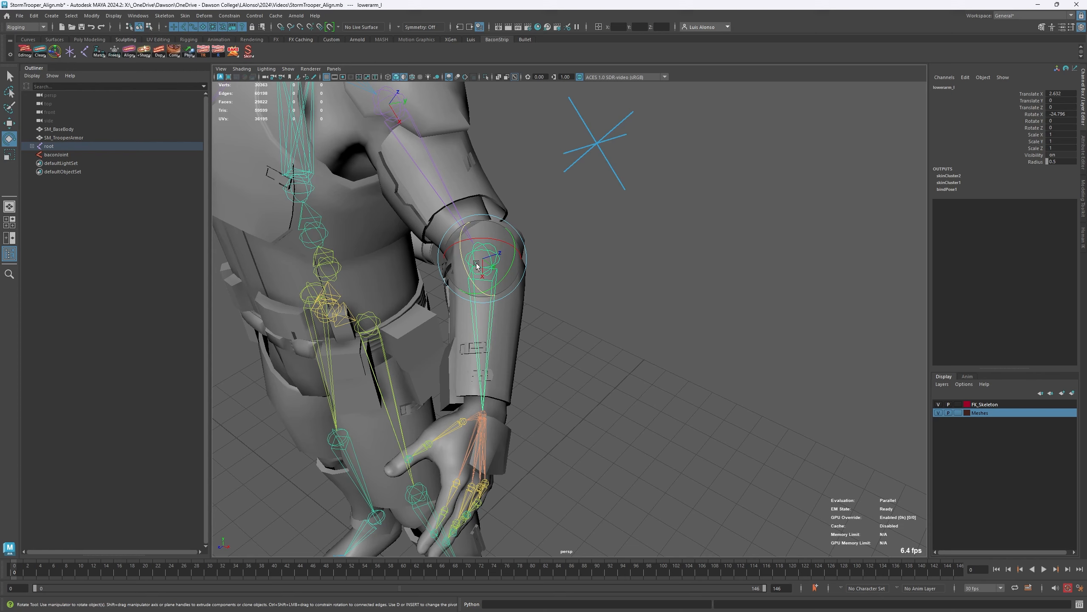
left_click_drag(494, 238, 252, 274)
key("ctrl+z")
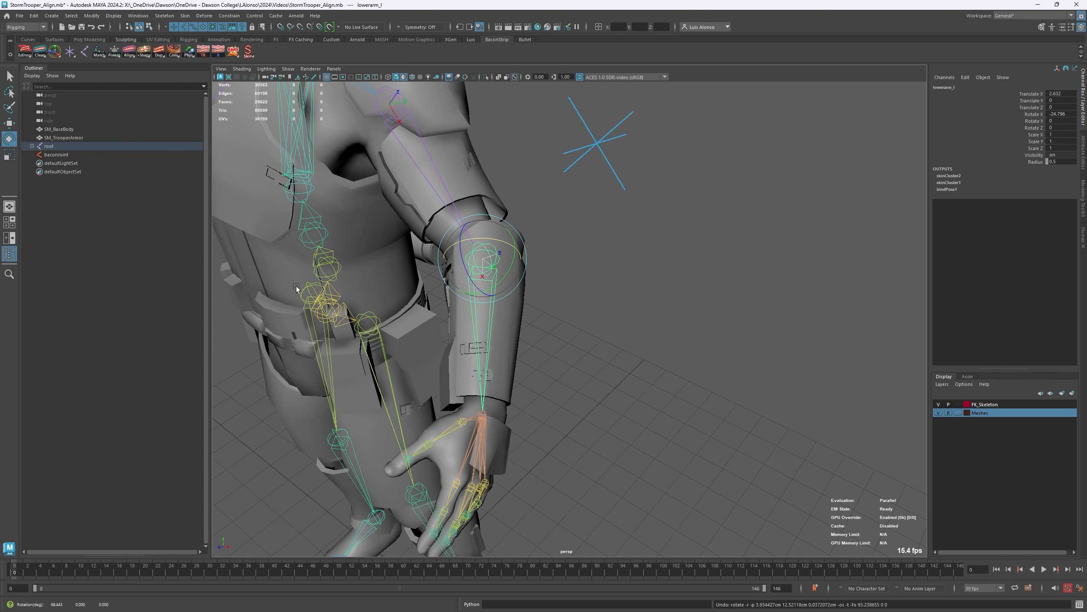
left_click(599, 325)
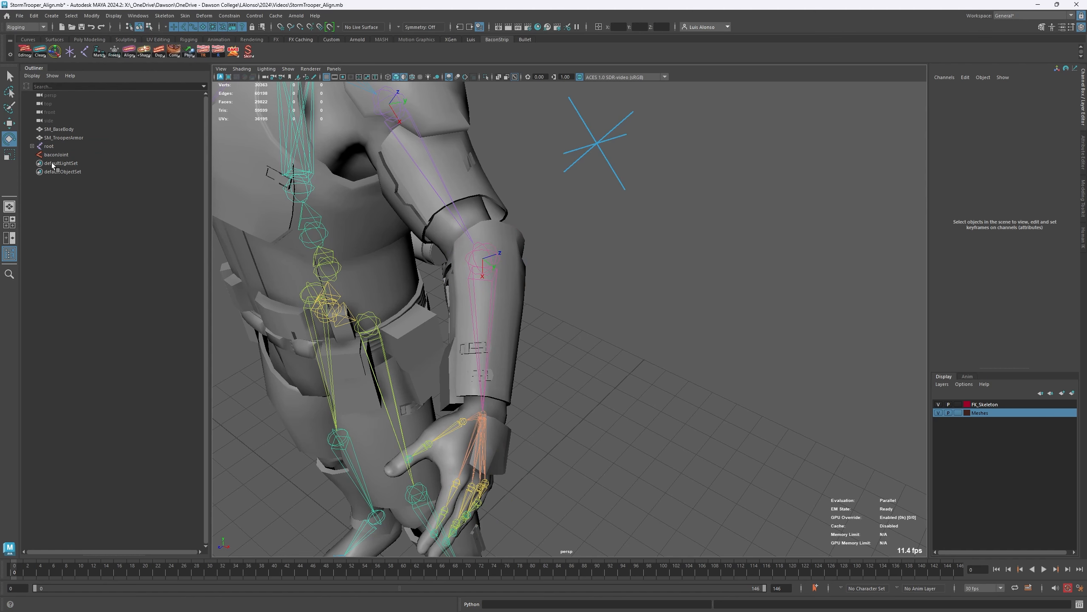
- Open the Rotate tool's settings, check the Preserve Children option and place the window clear of the arm
double_click(9, 138)
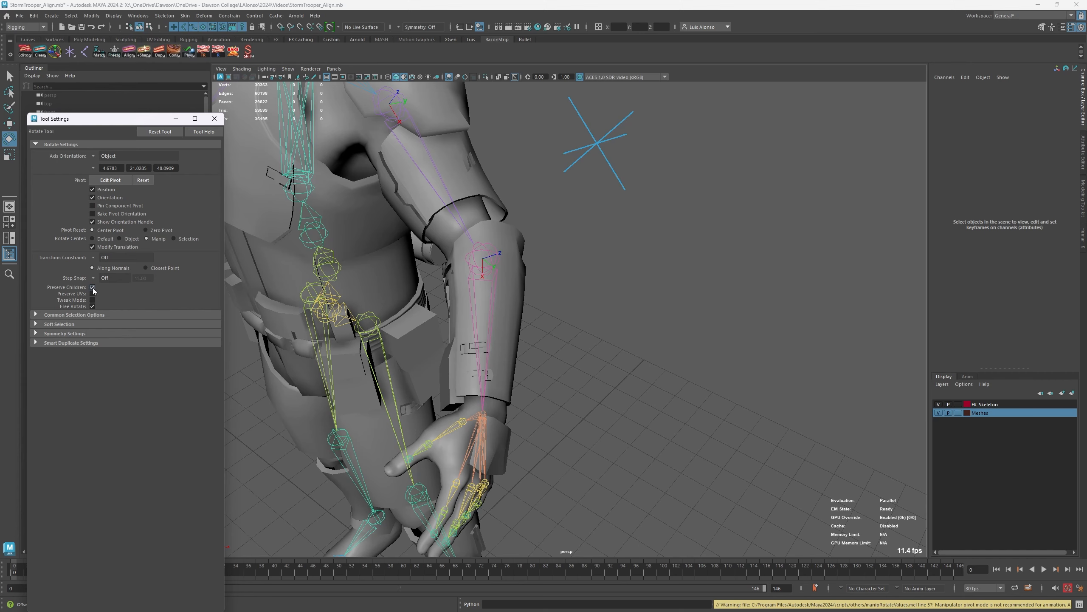
left_click_drag(144, 119, 117, 92)
left_click_drag(434, 160, 516, 254, "alt")
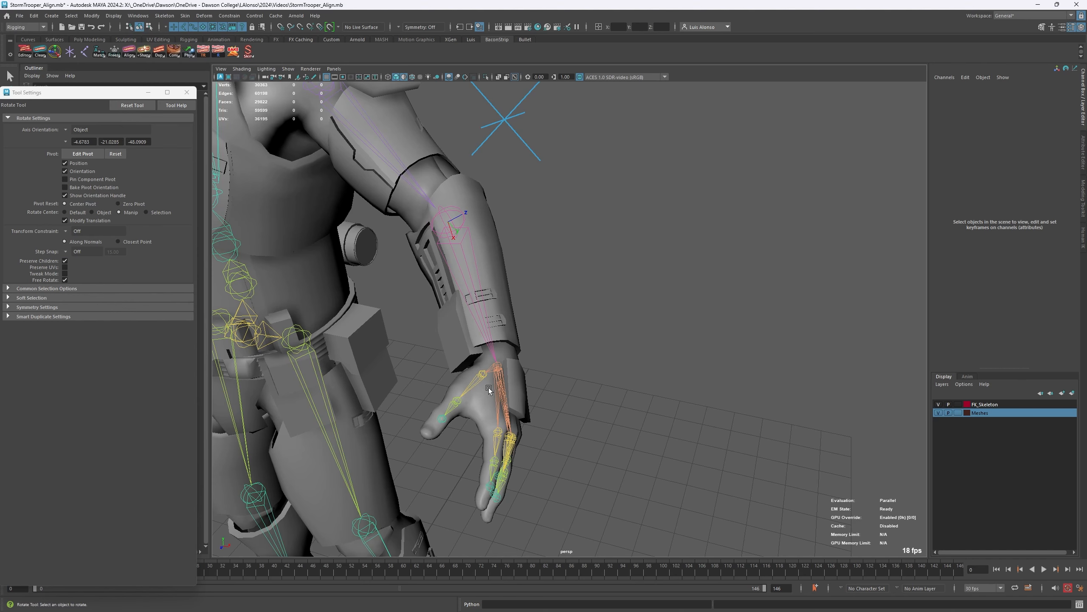
- Select the lowerarm_l joint followed by the hand_l joint, and apply 3-Point Rotation Alignment (Middle)
left_click(461, 253)
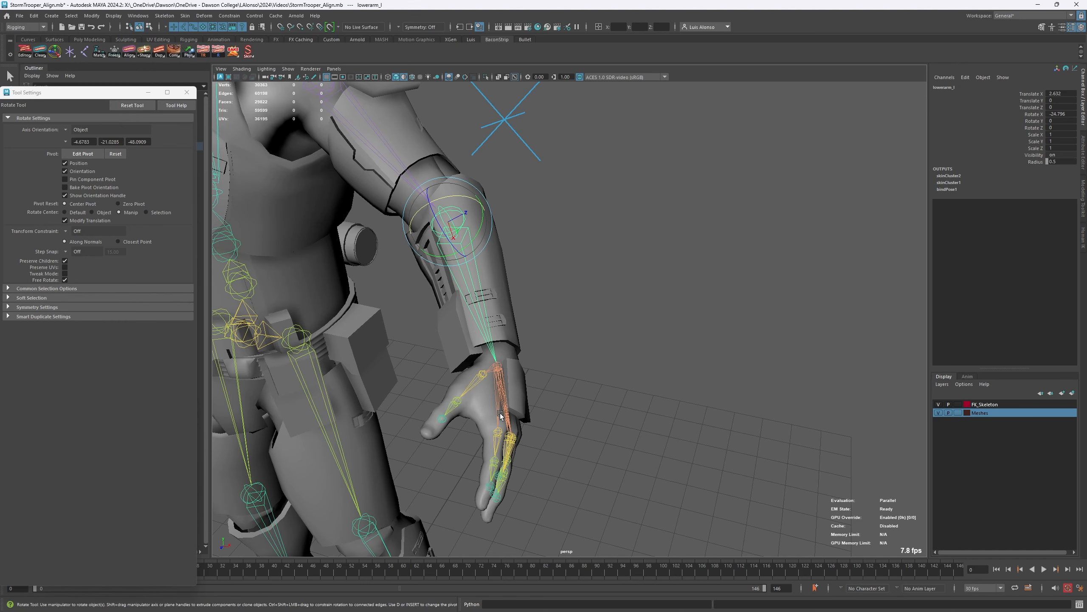
left_click(500, 391)
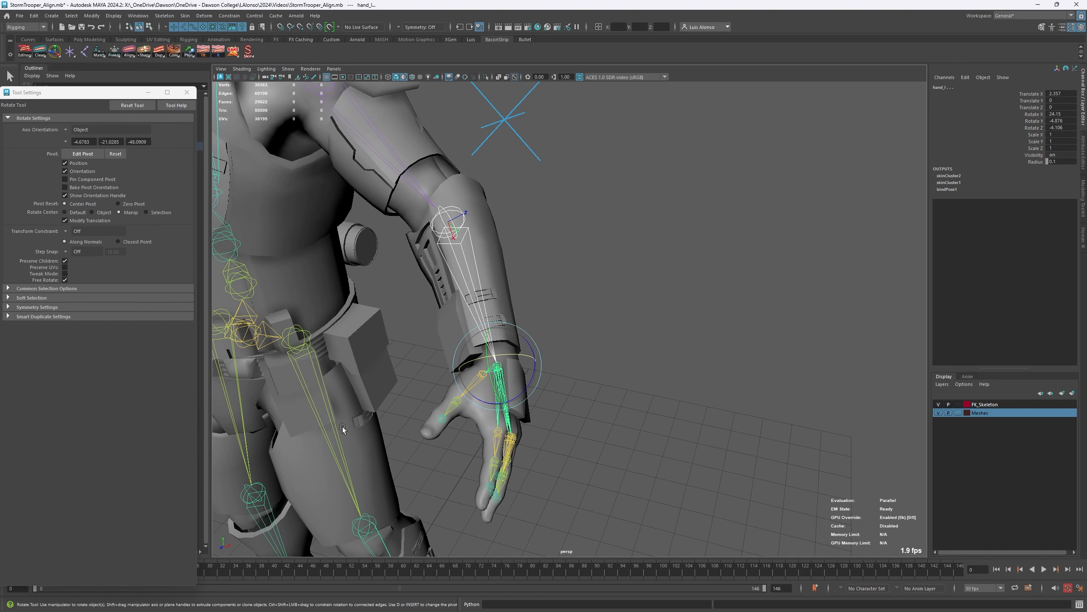
left_click_drag(396, 334, 343, 105, "alt")
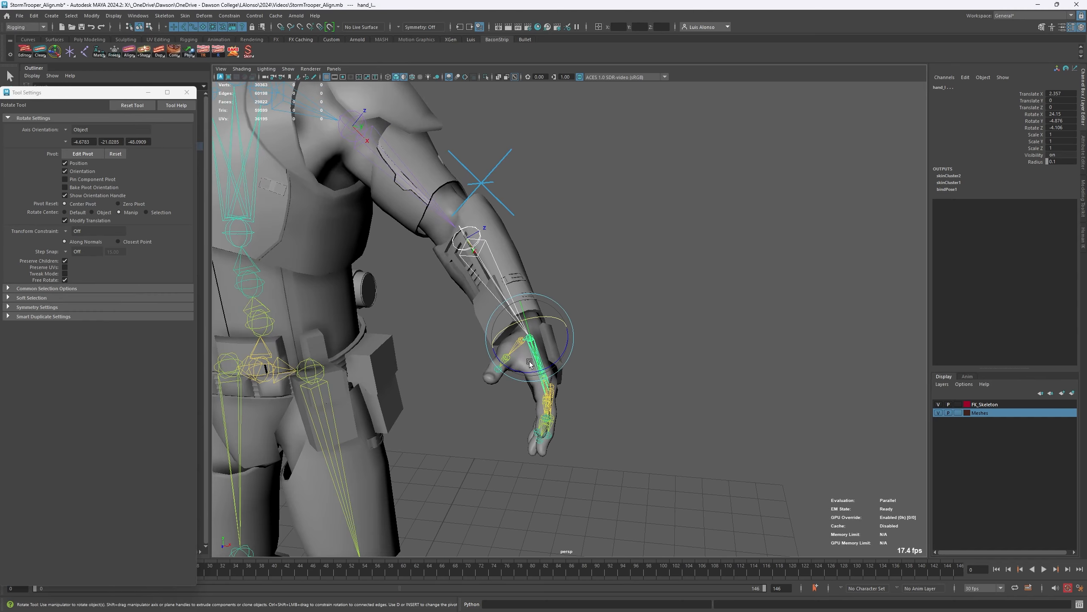
left_click_drag(278, 232, 547, 148, "alt")
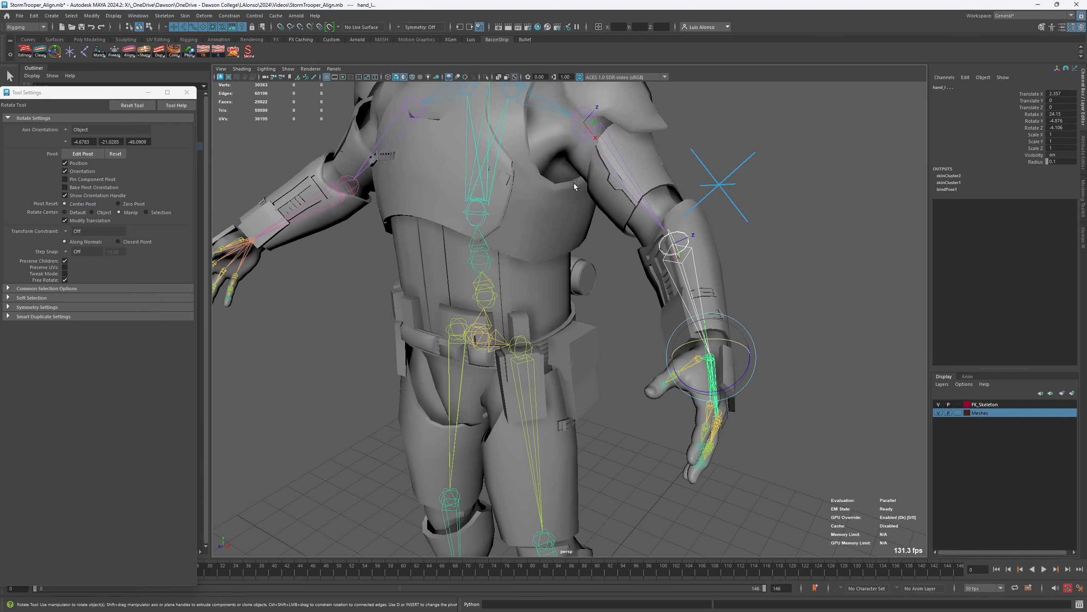
right_click(128, 52)
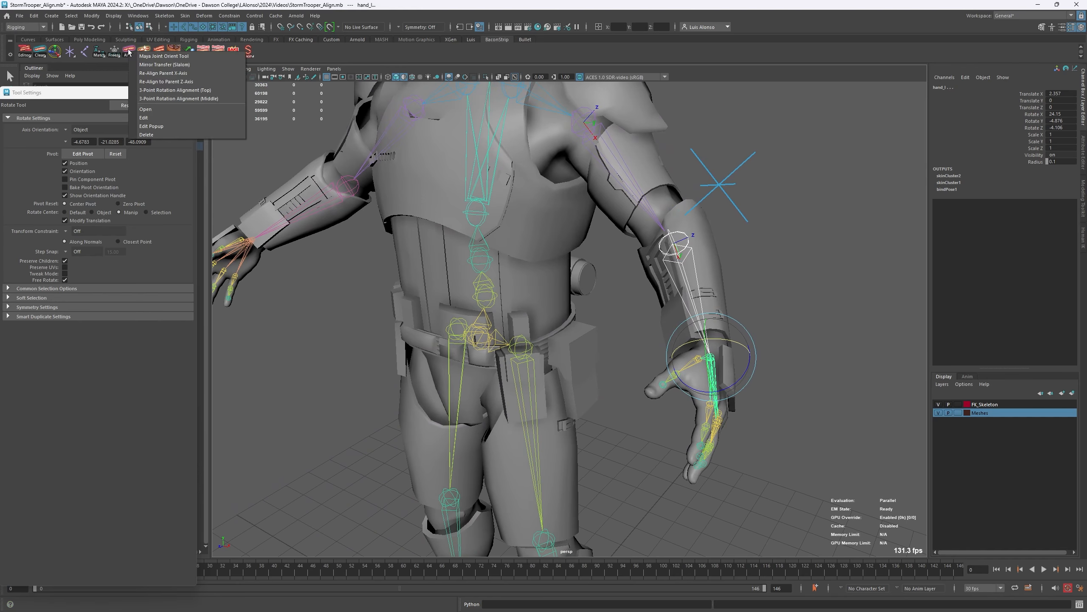
left_click(183, 98)
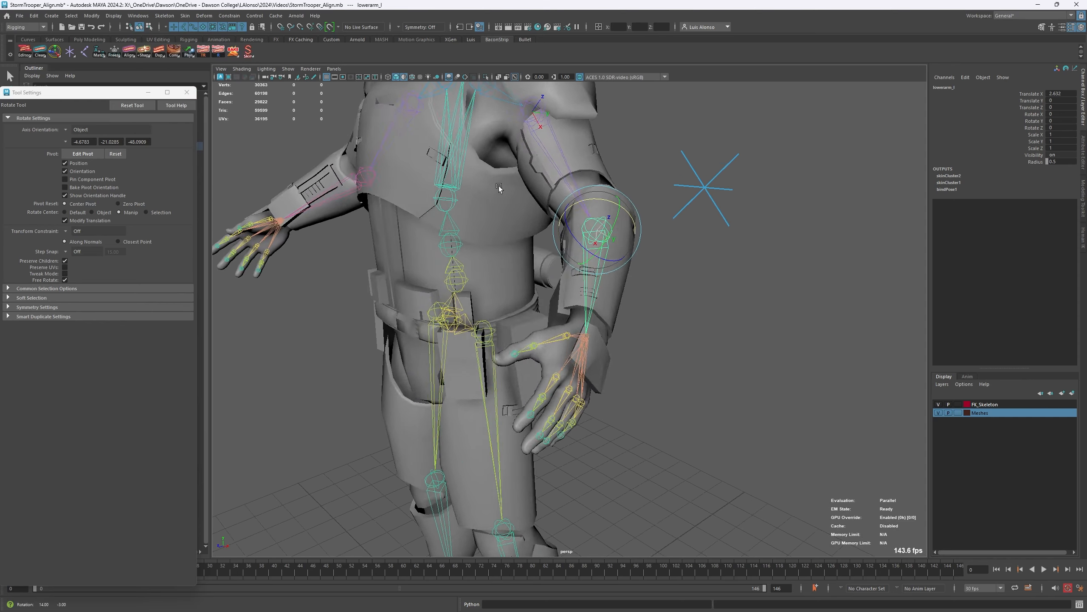
- Test-rotate the realigned lowerarm_l joint at the left elbow and undo the rotation
left_click(597, 265)
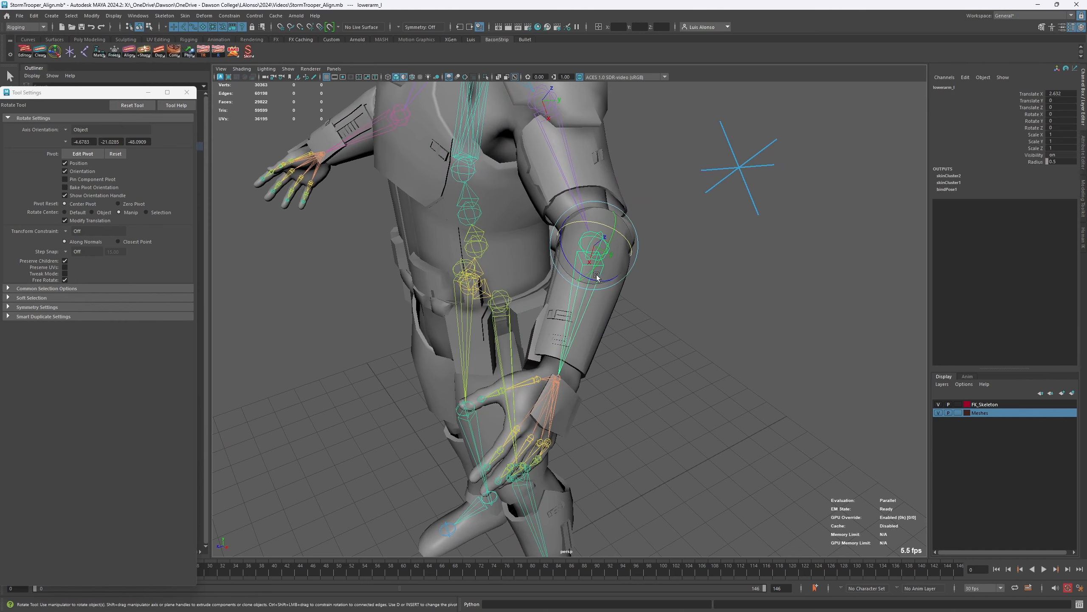
left_click_drag(595, 277, 576, 292)
key("ctrl+z")
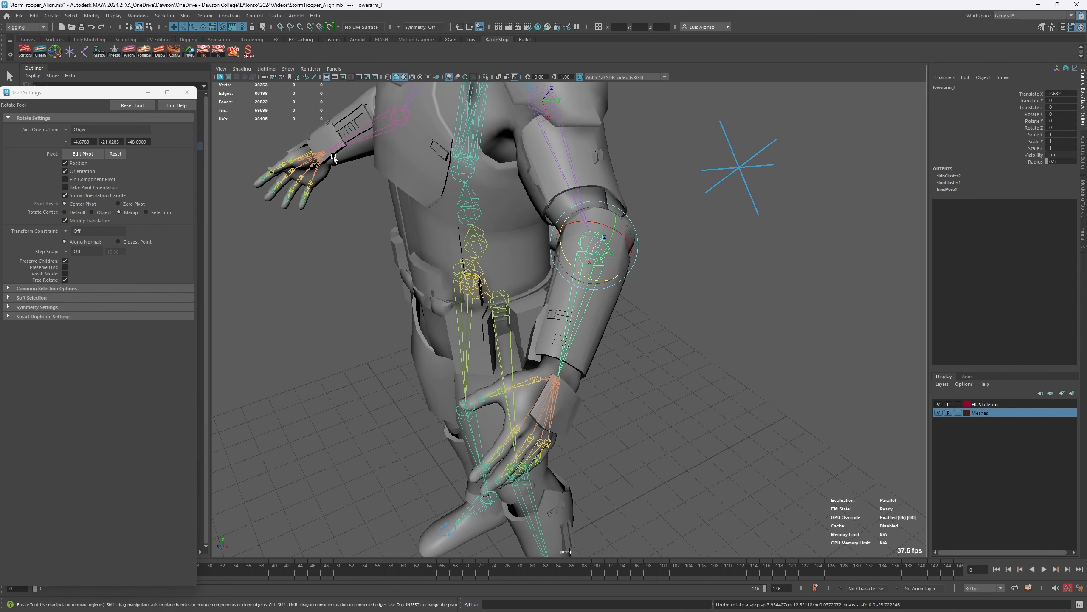
- Reselect the SM_BaseBody and SM_TrooperArmor meshes together for the Skin tool after the elbow realignment
left_click(661, 237)
left_click(596, 199)
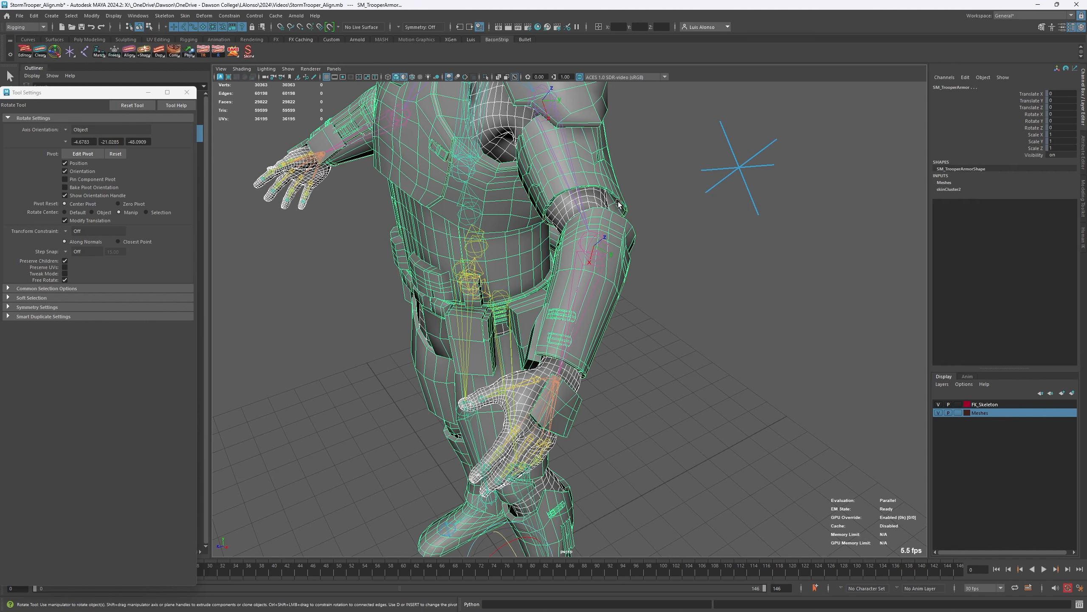
left_click(634, 197)
left_click(604, 199)
left_click(620, 201, "shift")
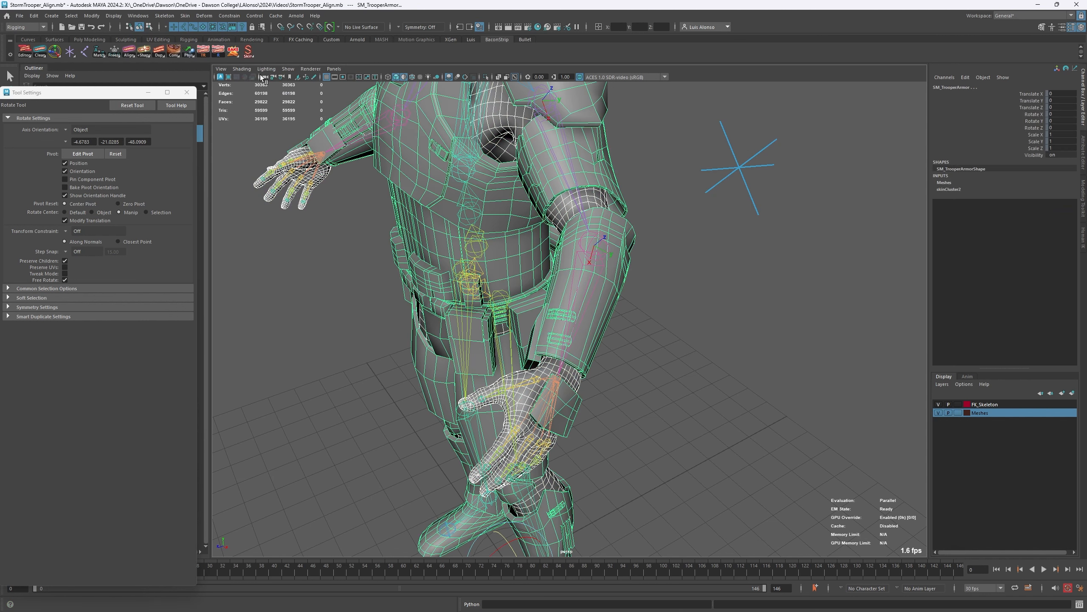
left_click(670, 277)
- Test the left arm's bending by rotating the lowerarm_l and upperarm_l joints, and undo both rotations
left_click(585, 283)
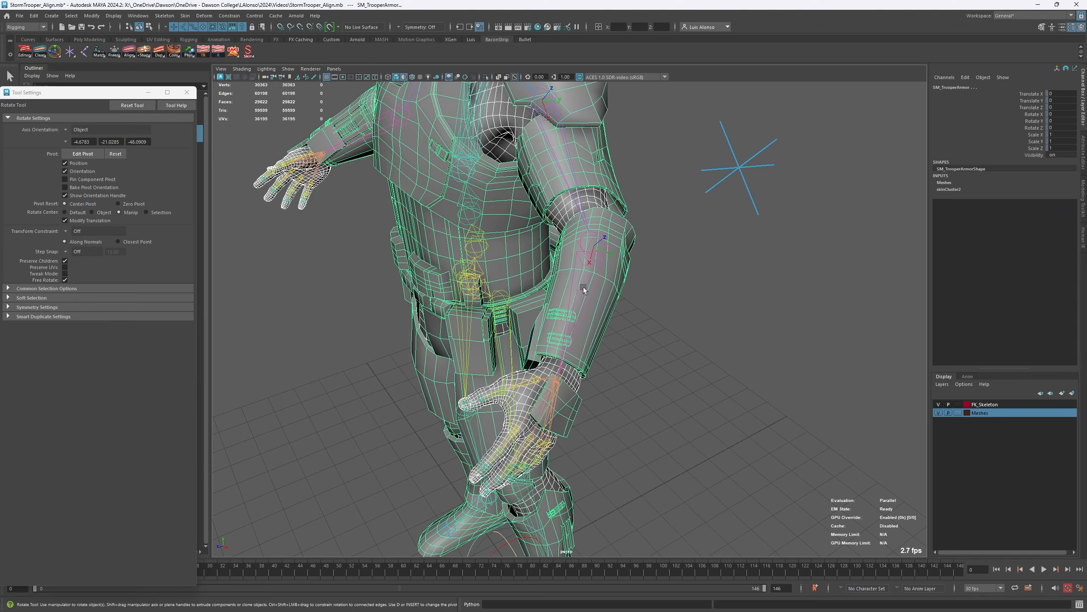
left_click_drag(583, 287, 553, 283, "alt")
left_click(575, 281)
key("ctrl+z")
key("ctrl+z")
left_click(549, 185)
left_click_drag(527, 191, 513, 239)
key("ctrl+z")
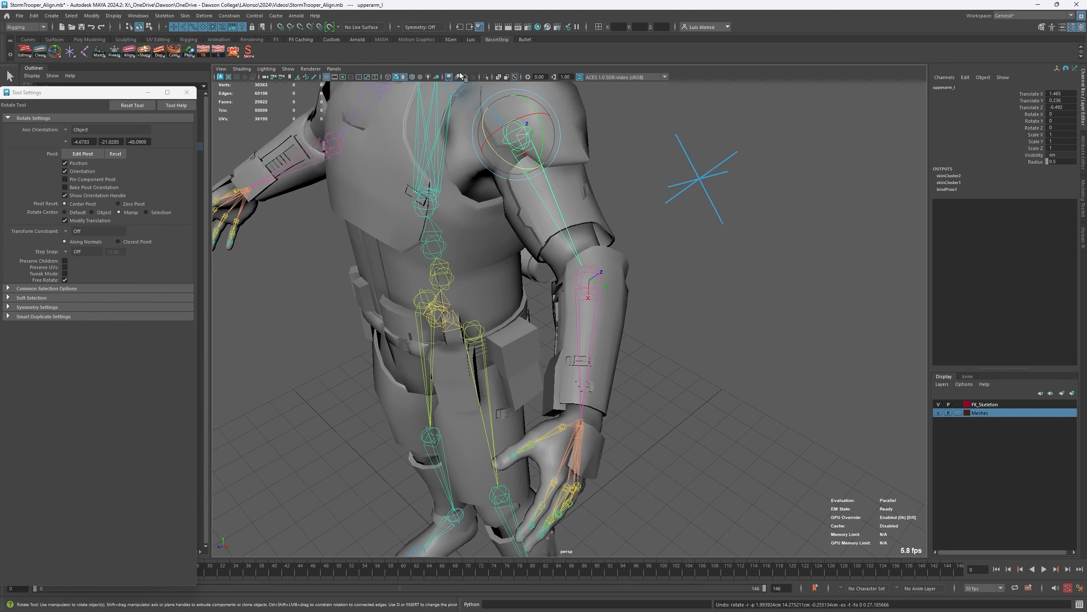
- Examine the lowerarm_l, hand_l and upperarm_l joints one by one to check the left arm's alignment
left_click(603, 292)
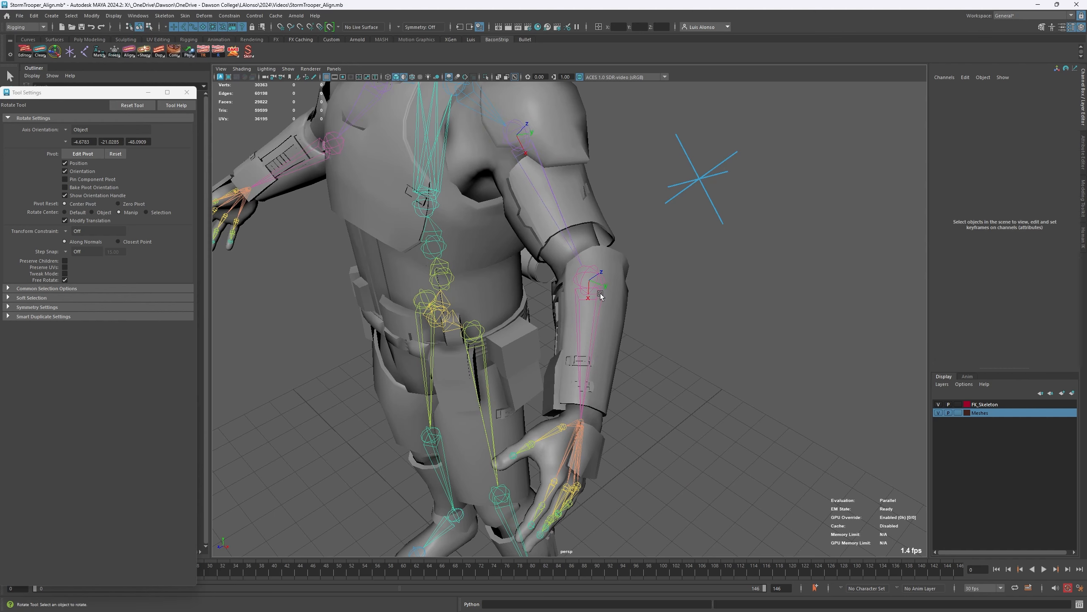
left_click(590, 325)
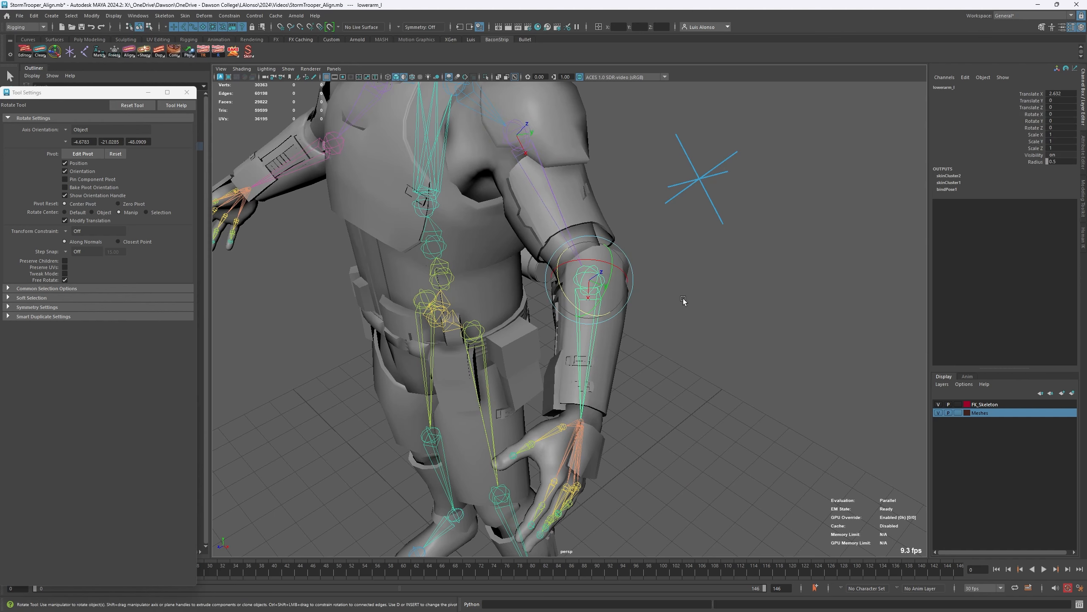
left_click(586, 435)
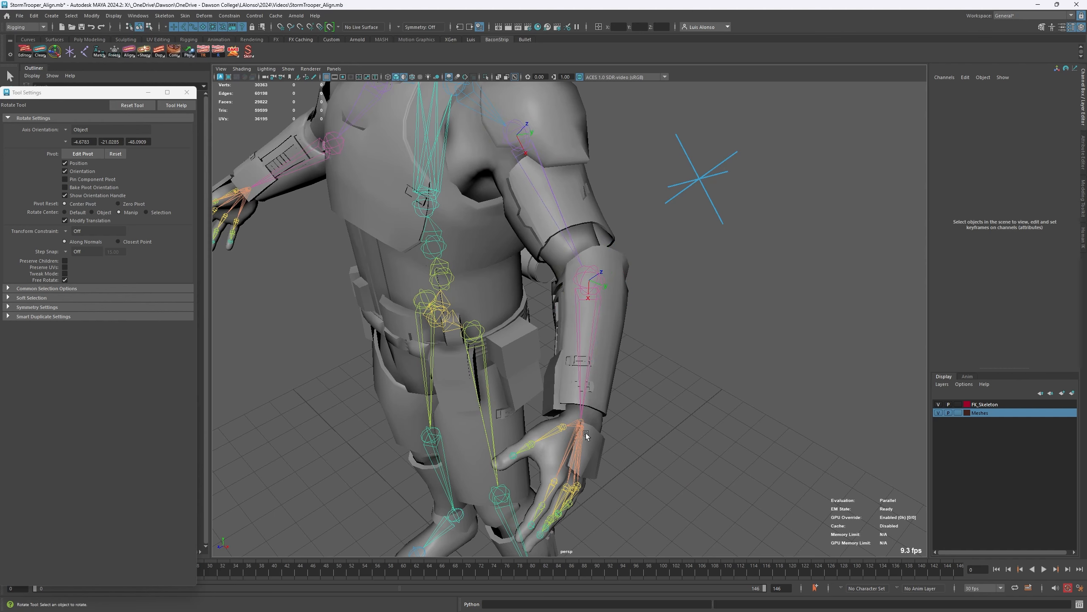
left_click(579, 439)
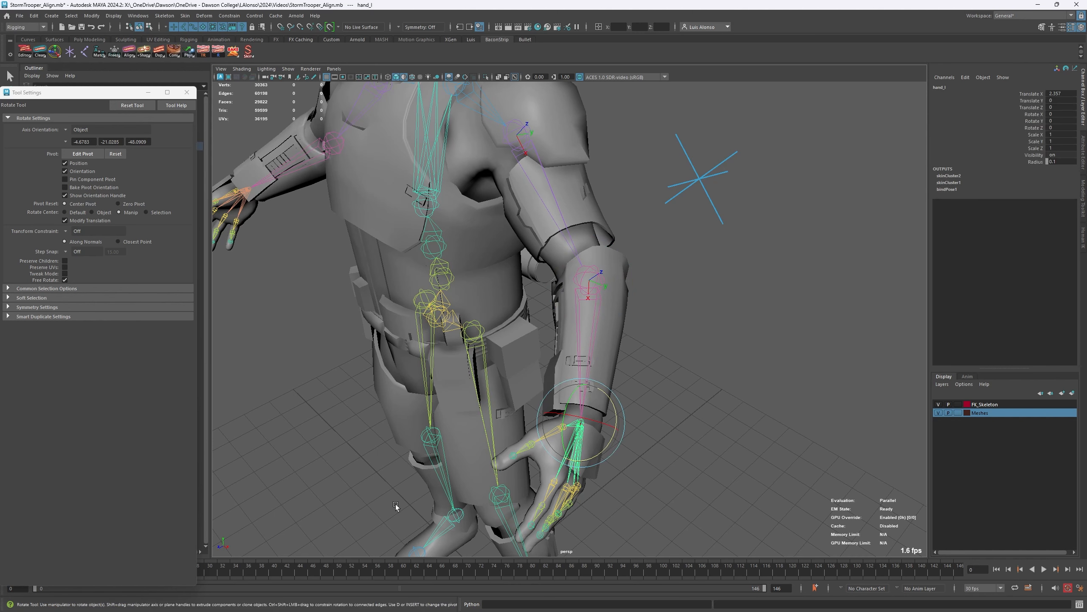
left_click(576, 310)
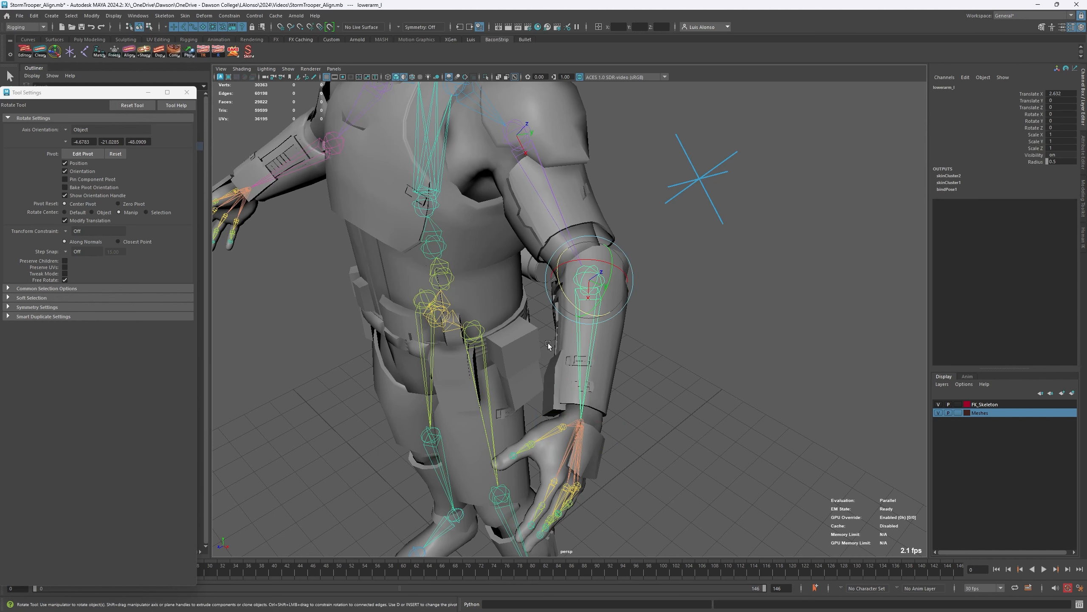
left_click(563, 219)
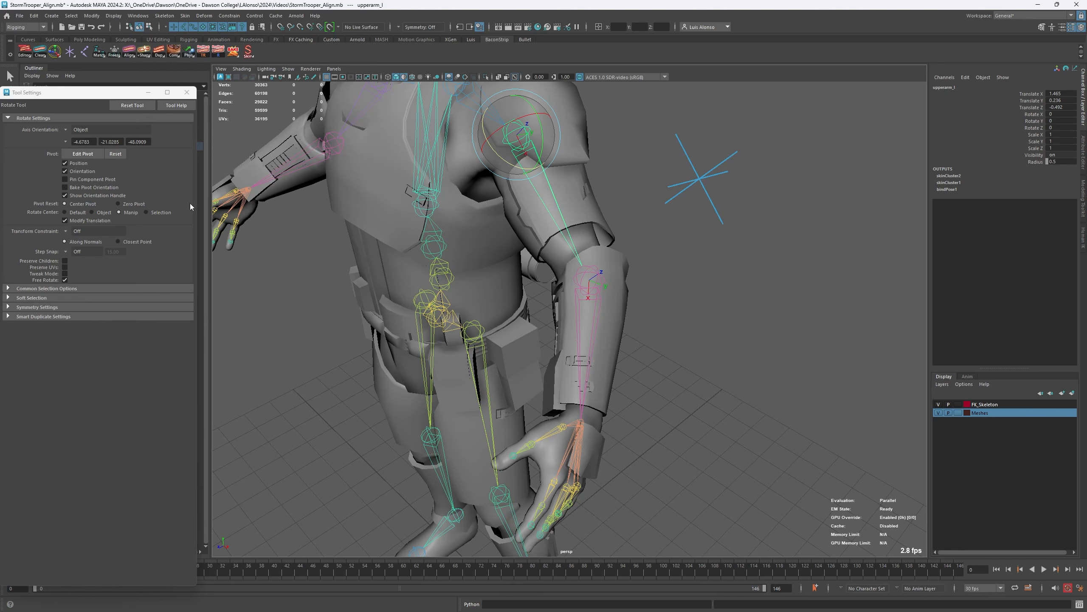
mouse_move(379, 188)
left_mouse_down("alt")
mouse_move(342, 170)
mouse_move(330, 177)
mouse_move(347, 165)
mouse_move(375, 208)
left_mouse_up("alt")
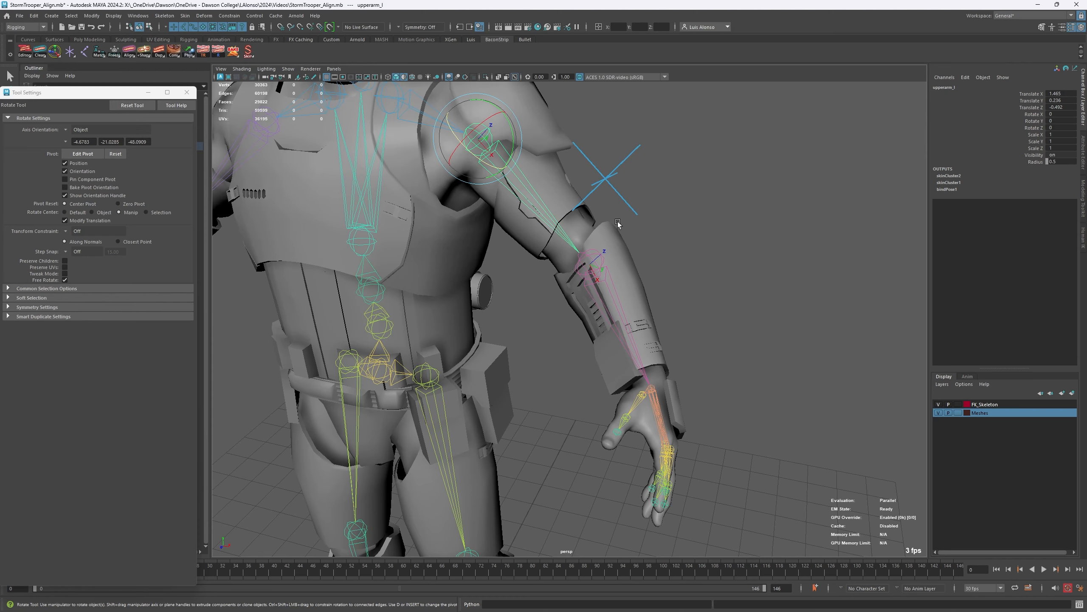
left_click_drag(618, 223, 581, 258, "alt")
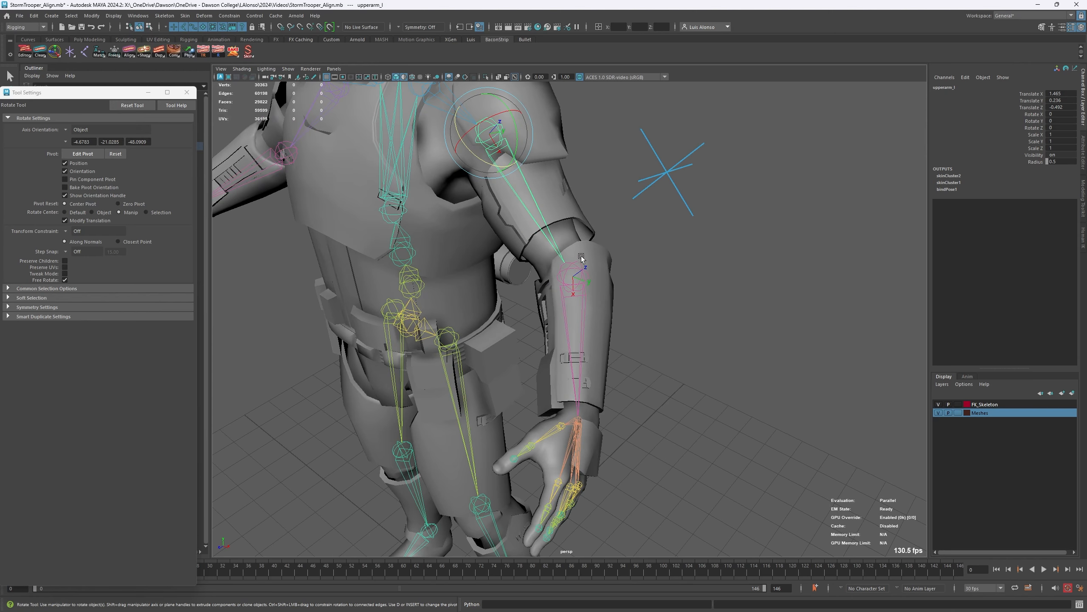
- Select the baconJoint locator followed by the hand_l joint, and apply 3-Point Rotation Alignment (Middle)
left_click(642, 305)
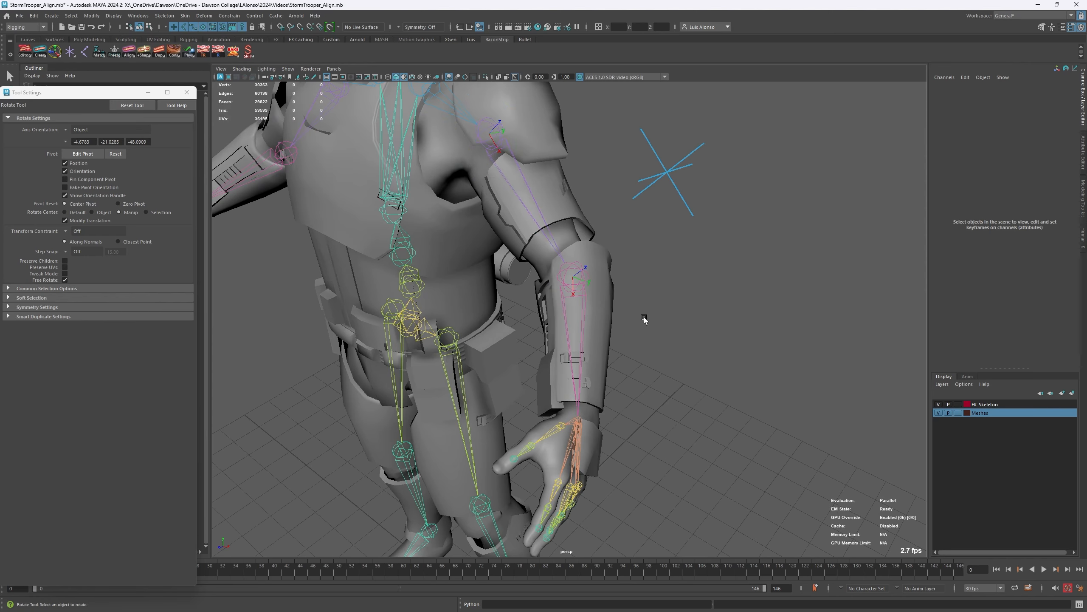
left_click(678, 179)
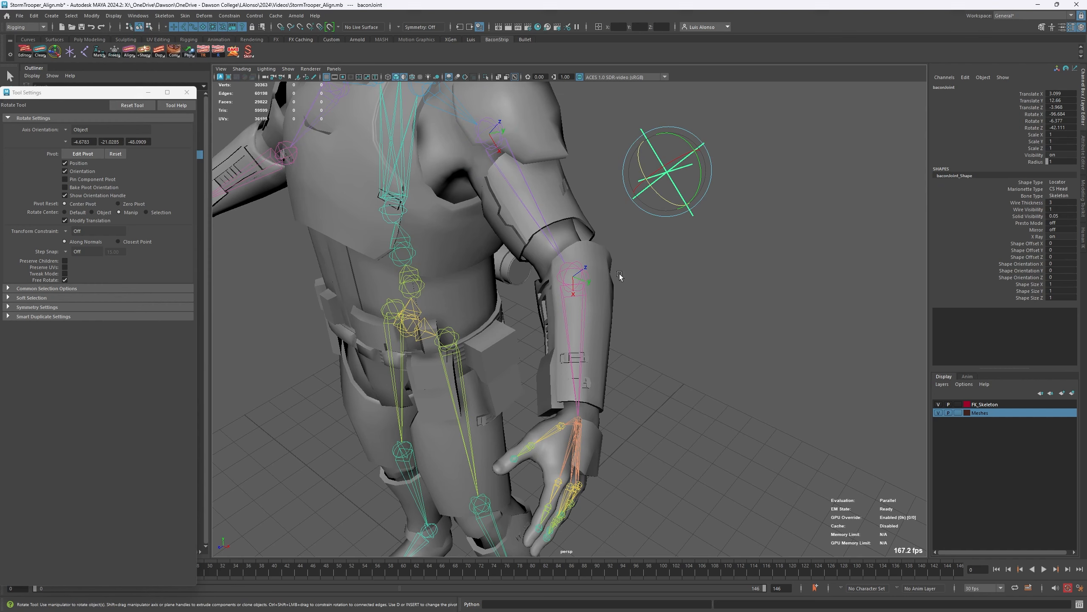
left_click(575, 432)
right_click(130, 56)
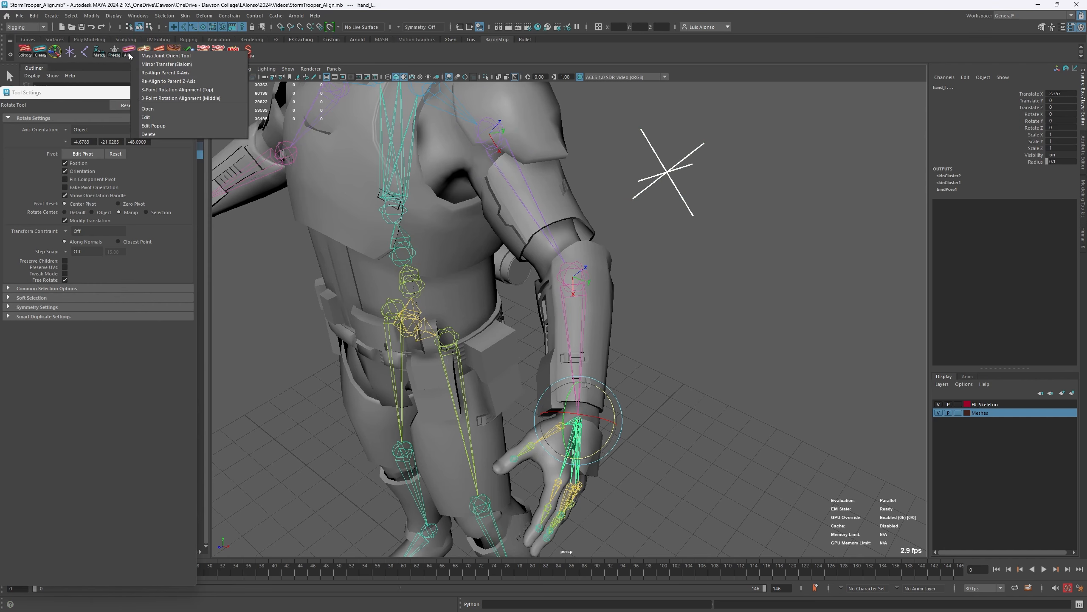
left_click(180, 98)
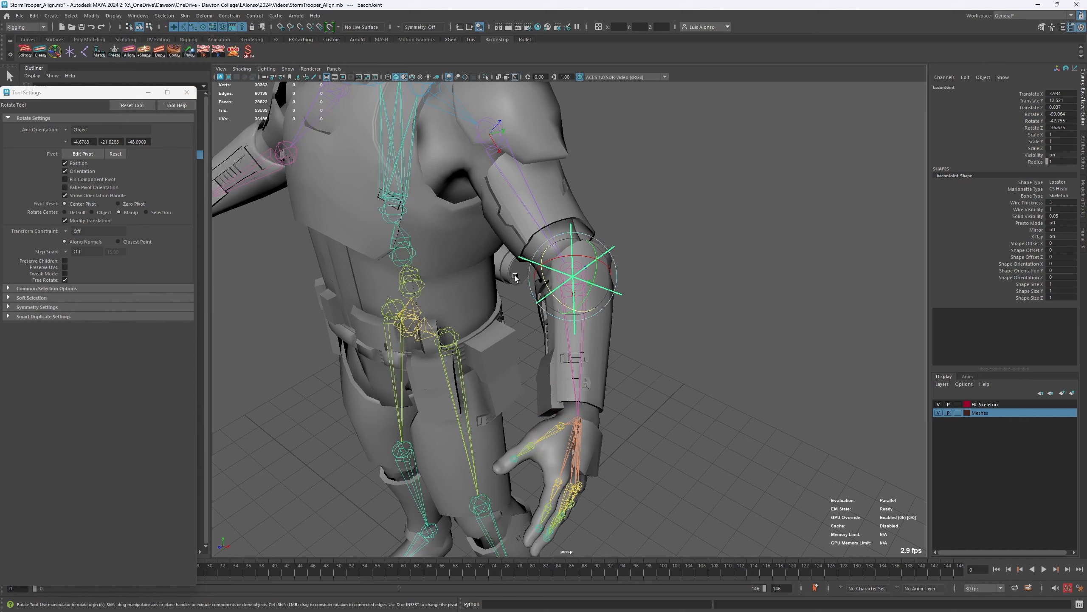
- Move the baconJoint locator off the left elbow to about X 5.00, Y 11.17, Z -2.23, and deselect it
key("w")
left_click_drag(672, 296, 723, 358, "alt")
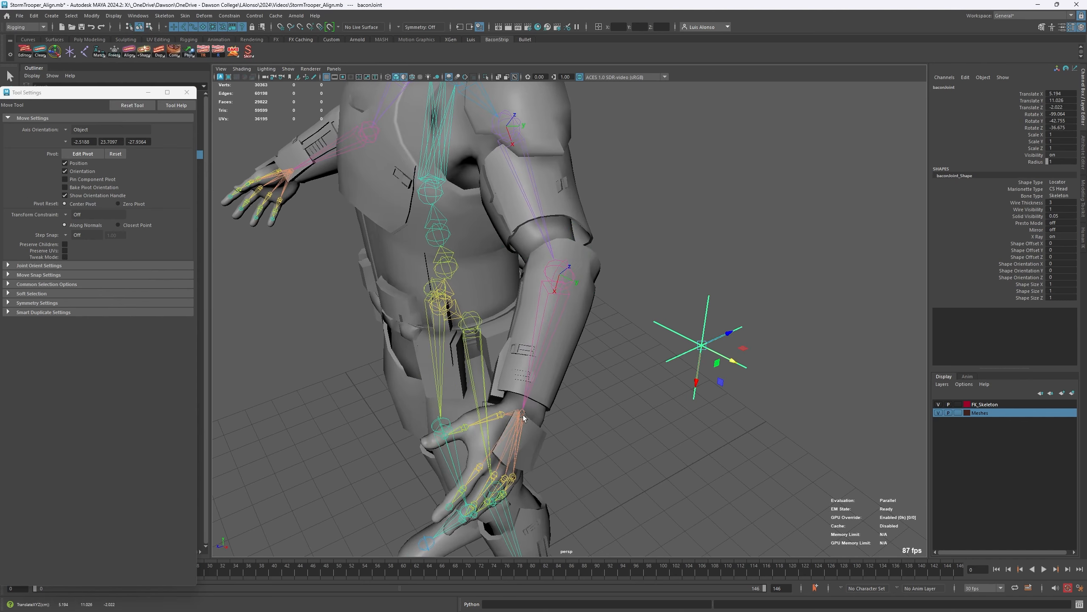
middle_click_drag(532, 386, 514, 335, "alt")
left_click_drag(603, 342, 588, 334, "alt")
left_click_drag(692, 353, 627, 287)
mouse_move(660, 231)
left_mouse_down()
mouse_move(613, 277)
mouse_move(660, 232)
left_mouse_up()
left_click_drag(535, 326, 506, 345, "alt")
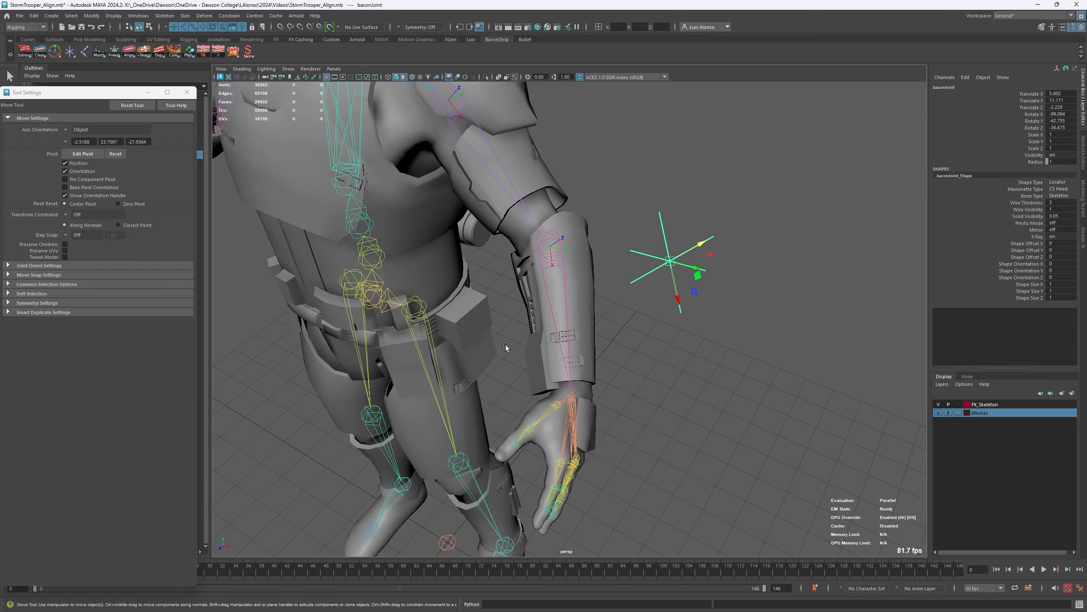
left_click(643, 374)
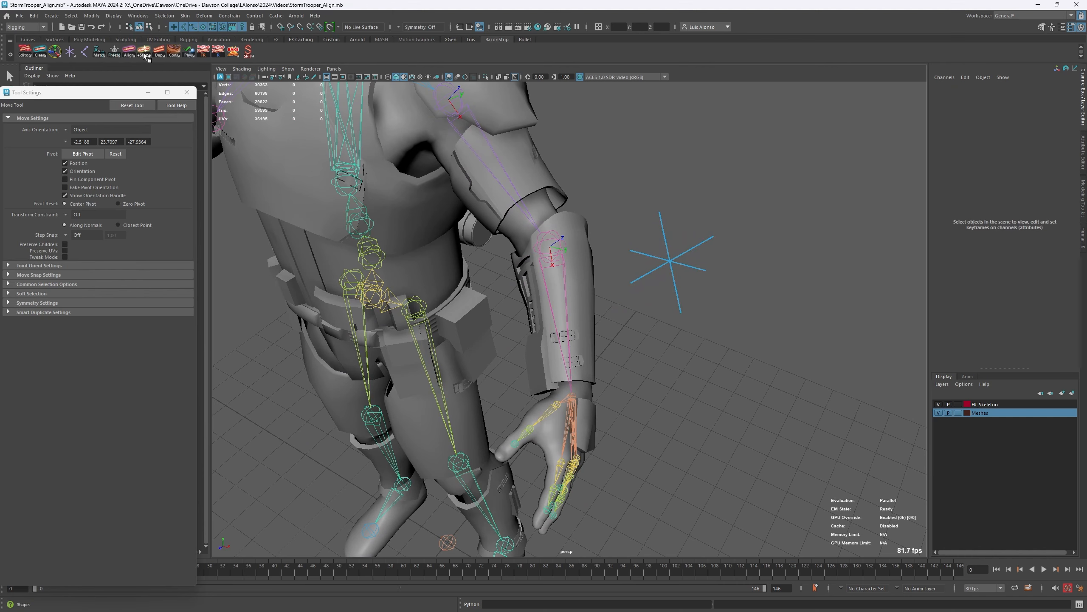
- Create an IK handle with the Rotate-Plane solver on the left arm, picking hand_l and the upper arm joint
left_click(168, 16)
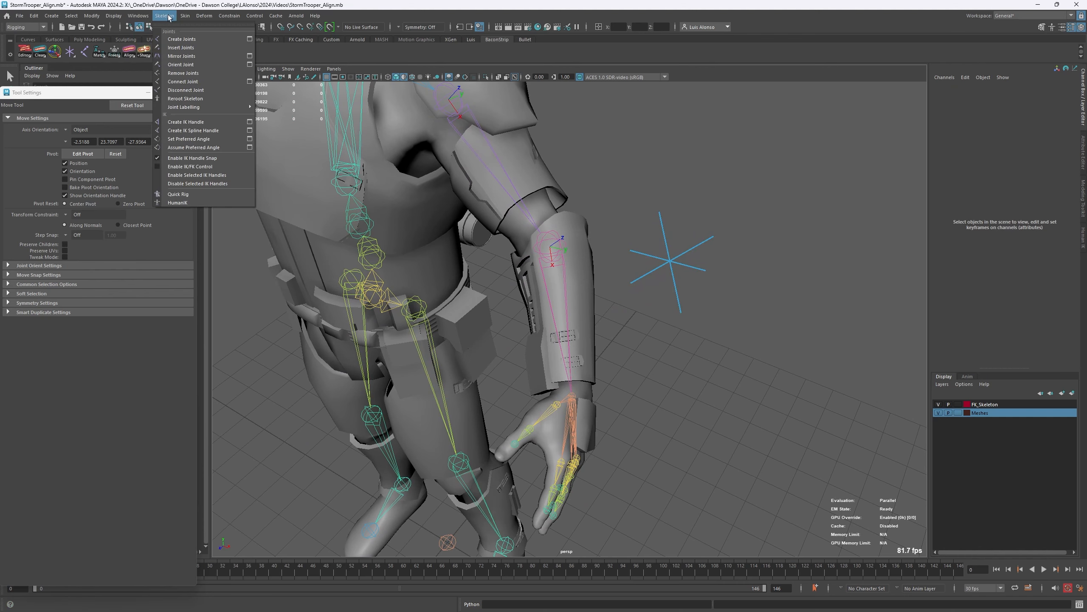
left_click(187, 122)
left_click(572, 399)
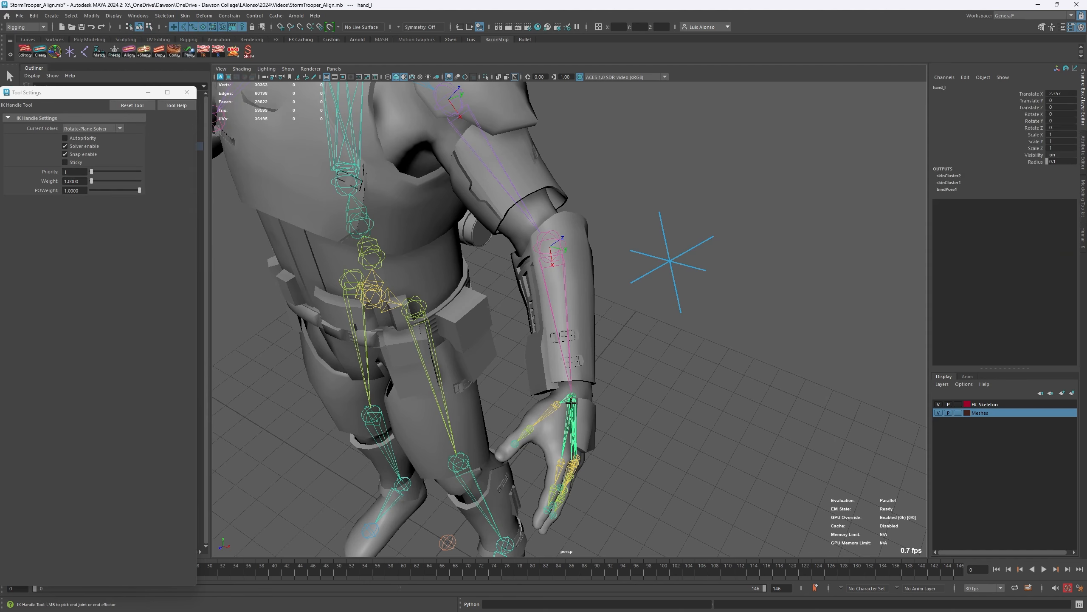
left_click(506, 176)
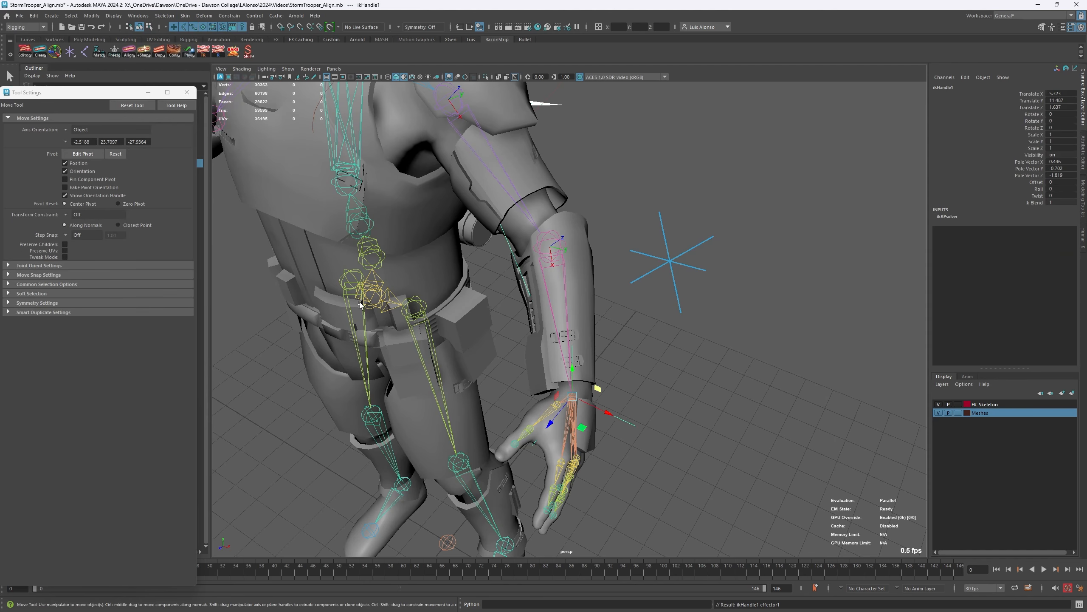
left_click_drag(521, 285, 579, 298, "alt")
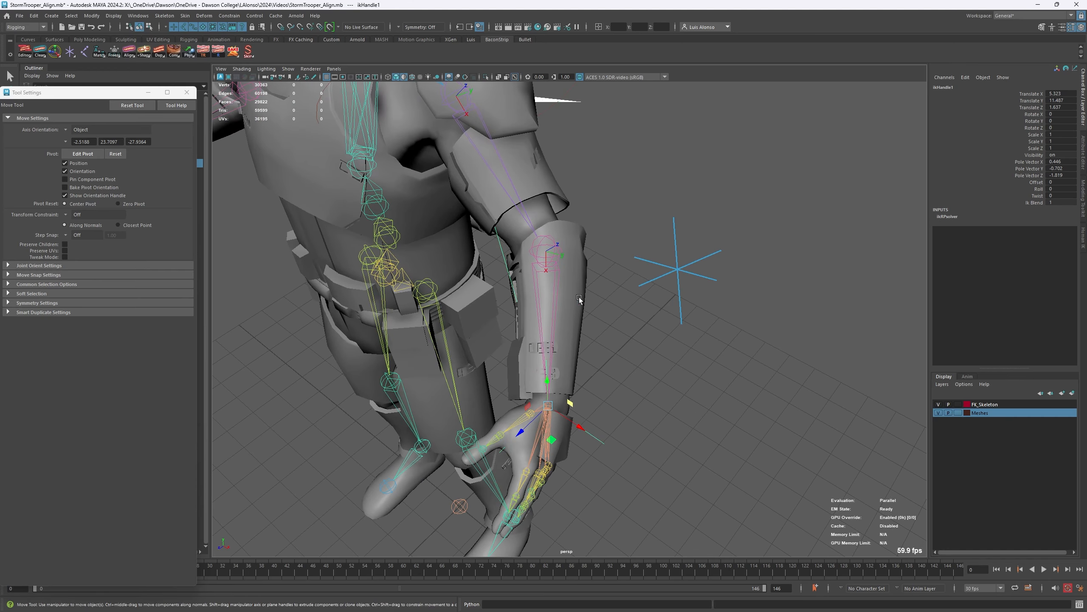
- Select the baconJoint locator followed by the left arm's IK handle, and apply a Pole Vector constraint
left_click(704, 319)
left_click_drag(741, 244, 657, 309)
left_click_drag(599, 426, 585, 447, "shift")
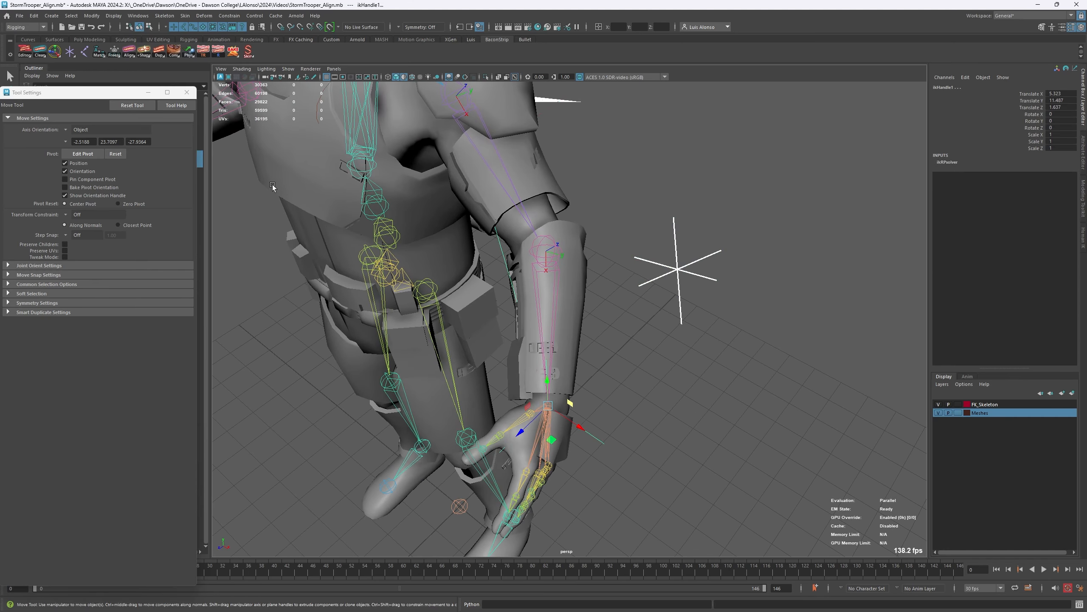
left_click(229, 15)
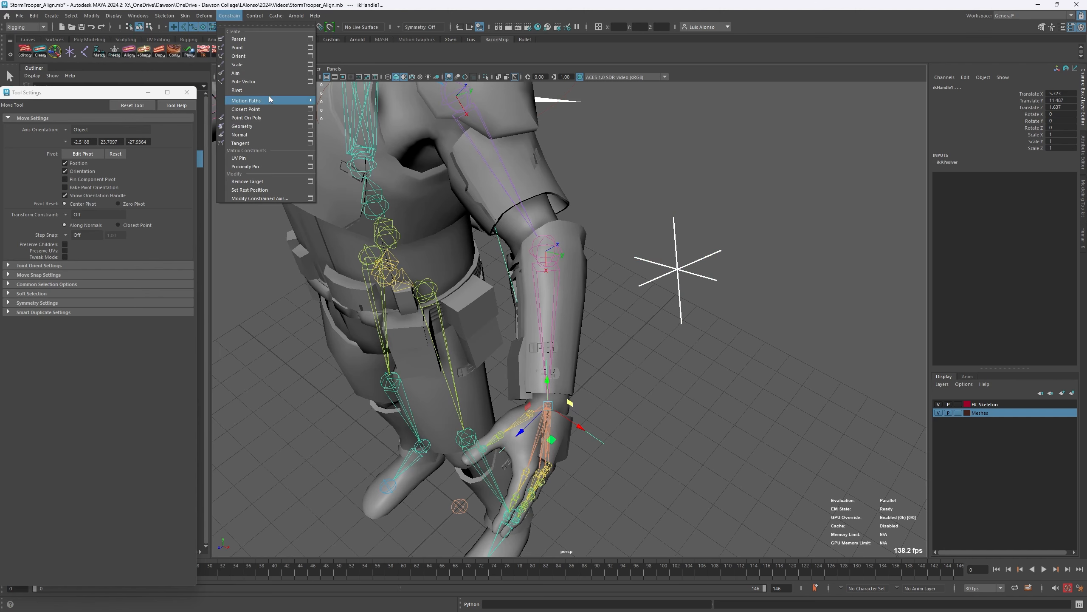
mouse_move(268, 101)
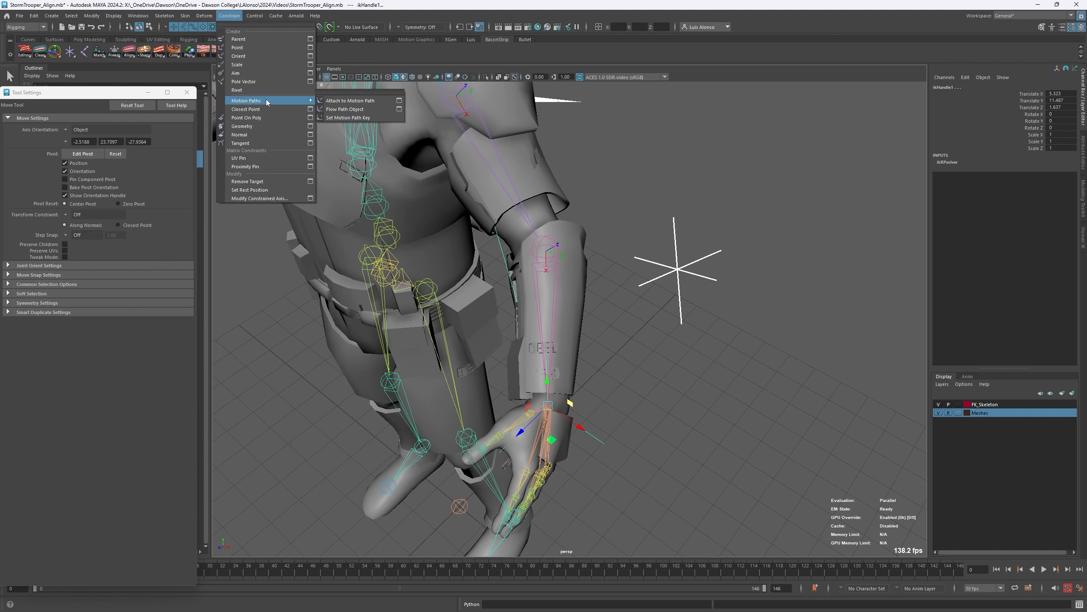
left_click(253, 82)
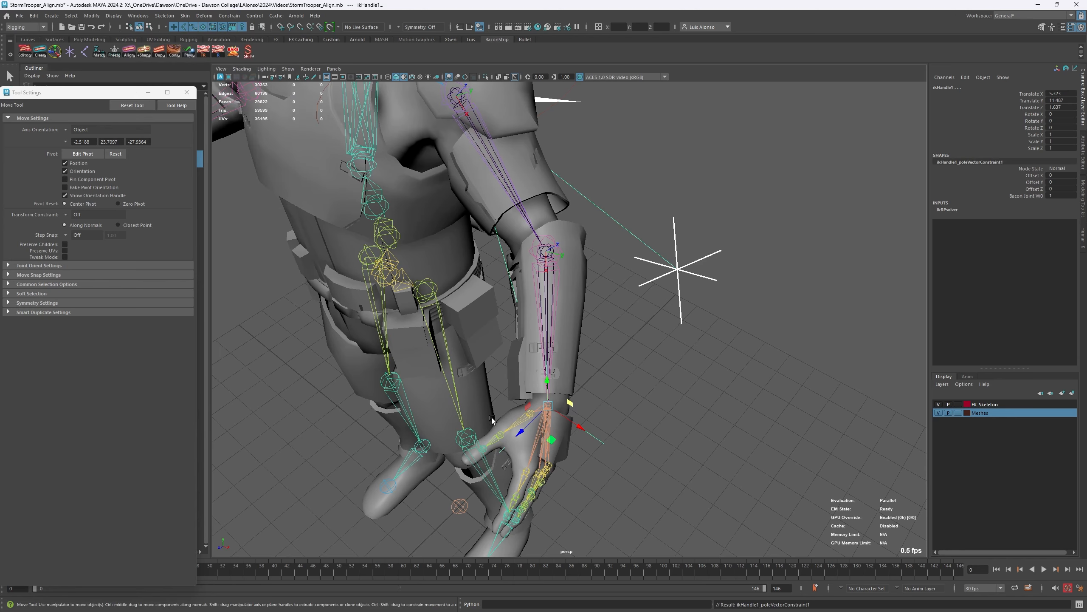
- Move the baconJoint locator beside the left elbow to about X 4.41, Y 11.80, Z -1.70, and undo the extra move along its Z axis
mouse_move(533, 390)
left_mouse_down("alt")
mouse_move(522, 412)
mouse_move(533, 388)
left_mouse_up("alt")
left_click(638, 283)
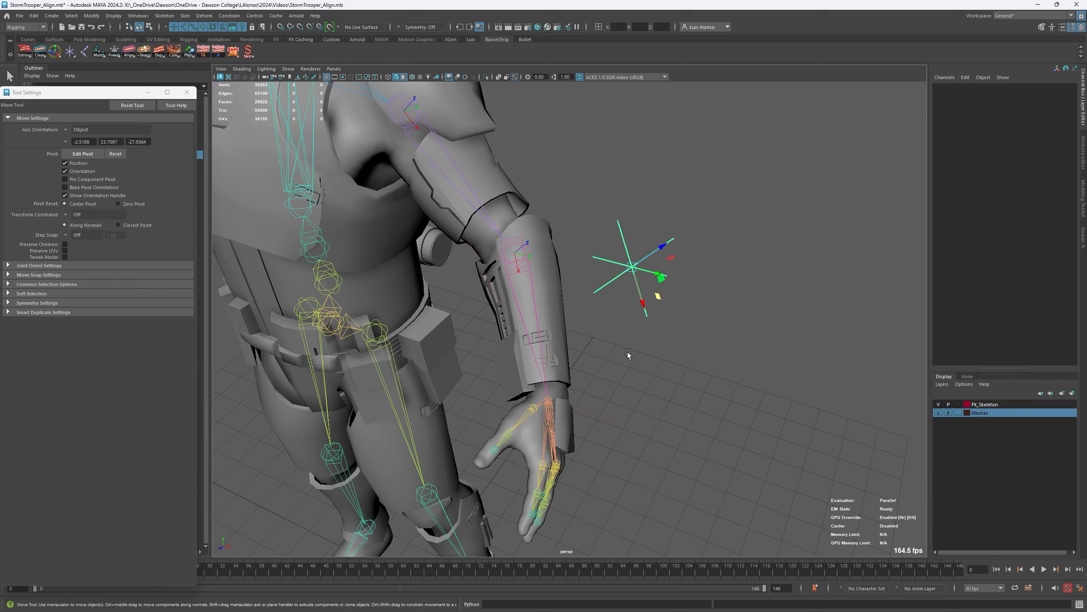
left_click_drag(627, 352, 625, 311, "alt")
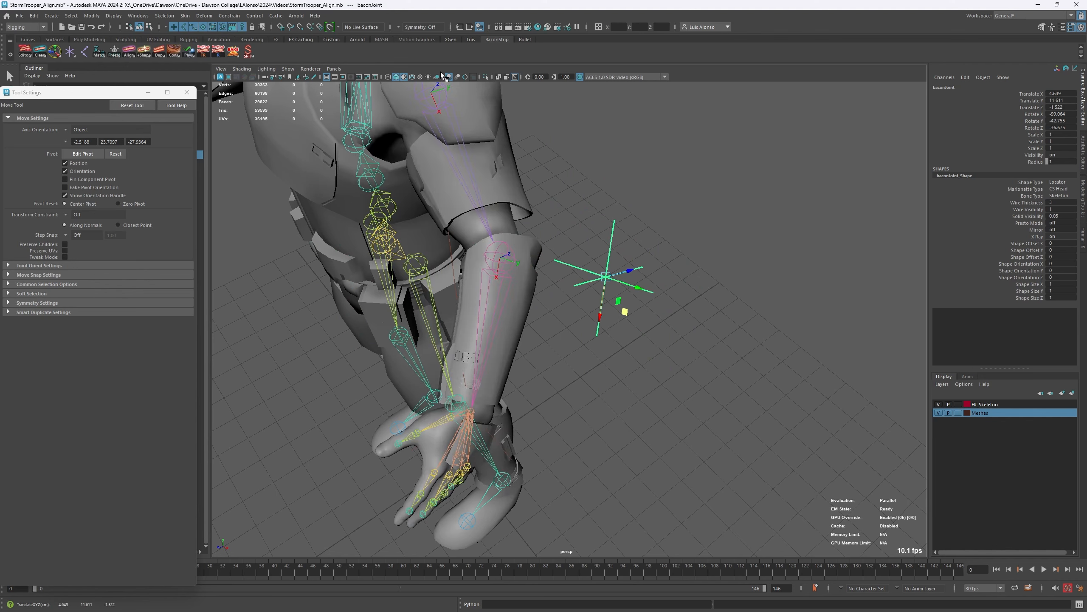
left_click_drag(409, 257, 476, 260, "alt")
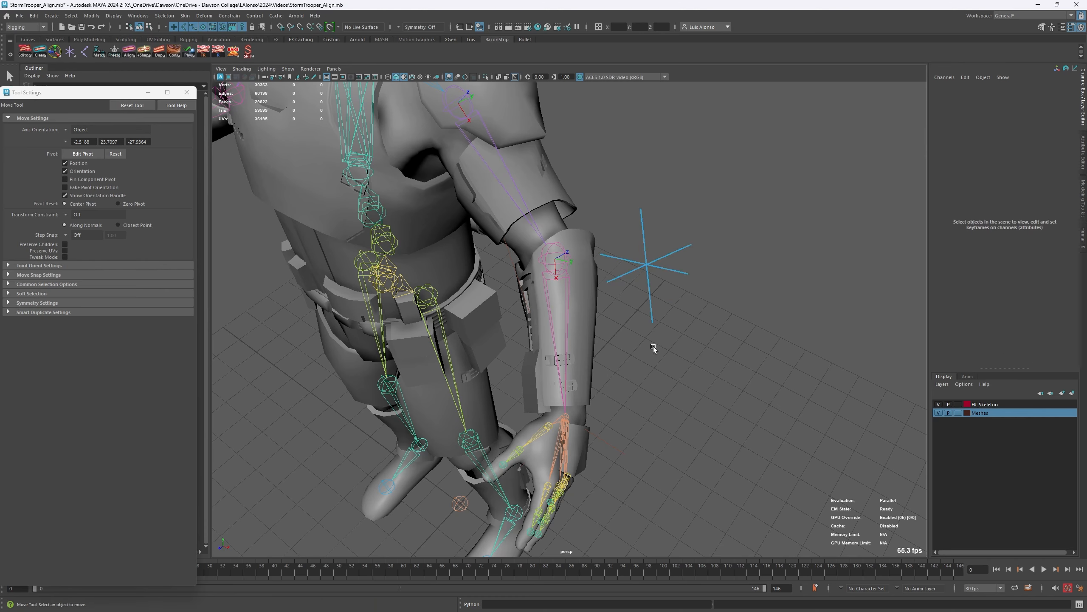
left_click_drag(653, 347, 653, 299, "alt")
left_click_drag(588, 365, 653, 243, "alt")
left_click_drag(637, 202, 560, 225)
key("ctrl+z")
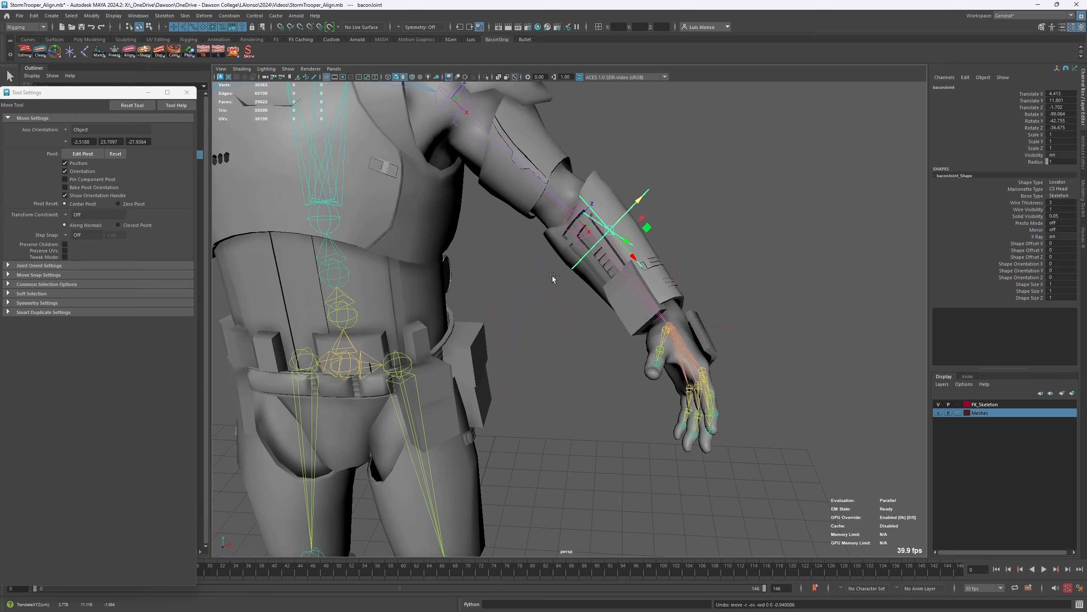
left_click_drag(607, 279, 533, 250, "alt")
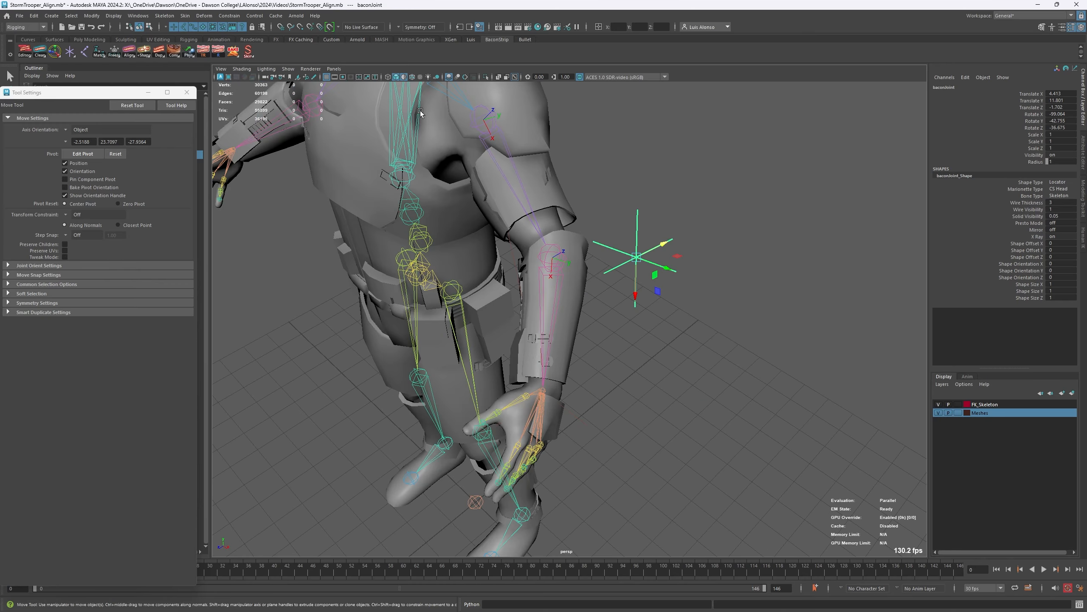
- Rotate the upperarm_r joint freely to about X 58.7, Y -35.4, Z -38.2 to raise the right arm
left_click_drag(424, 216, 345, 186, "alt")
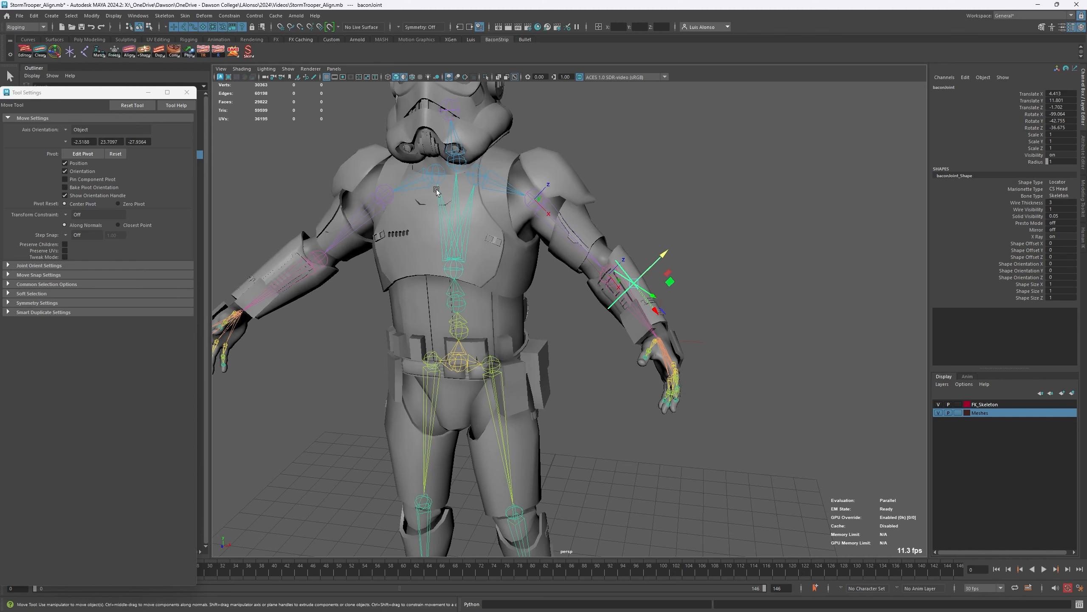
left_click_drag(434, 187, 396, 192, "alt")
left_click(629, 164)
left_click(560, 234)
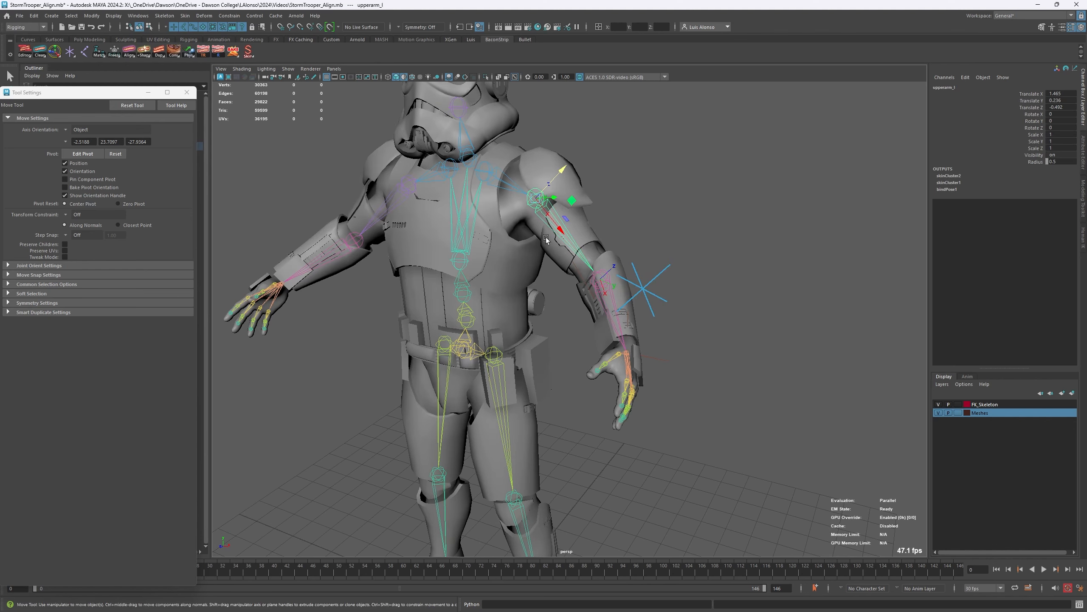
left_click_drag(356, 259, 413, 182, "alt")
left_click(376, 205)
key("e")
left_click(611, 167)
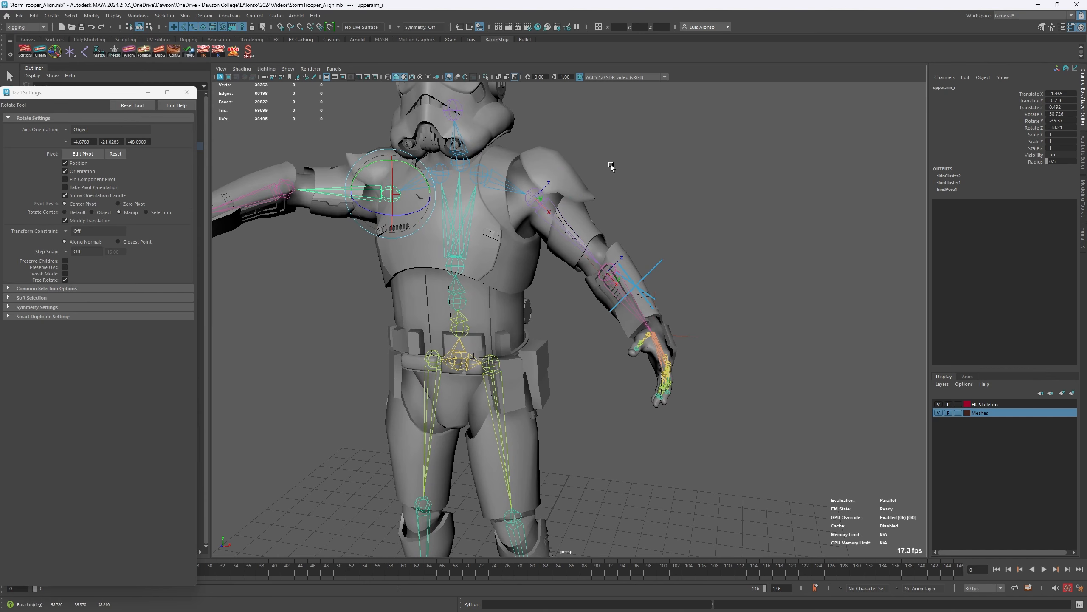
- Bend the right elbow by rotating the lowerarm_r joint to about -71 on Z
left_click(271, 214)
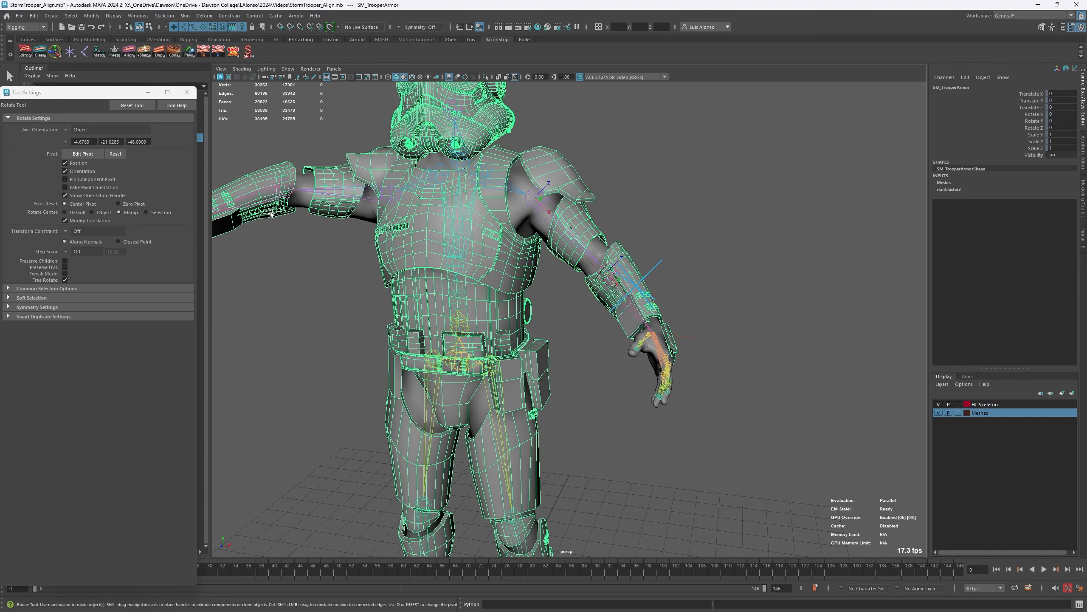
left_click(270, 185)
left_click_drag(273, 210, 333, 207)
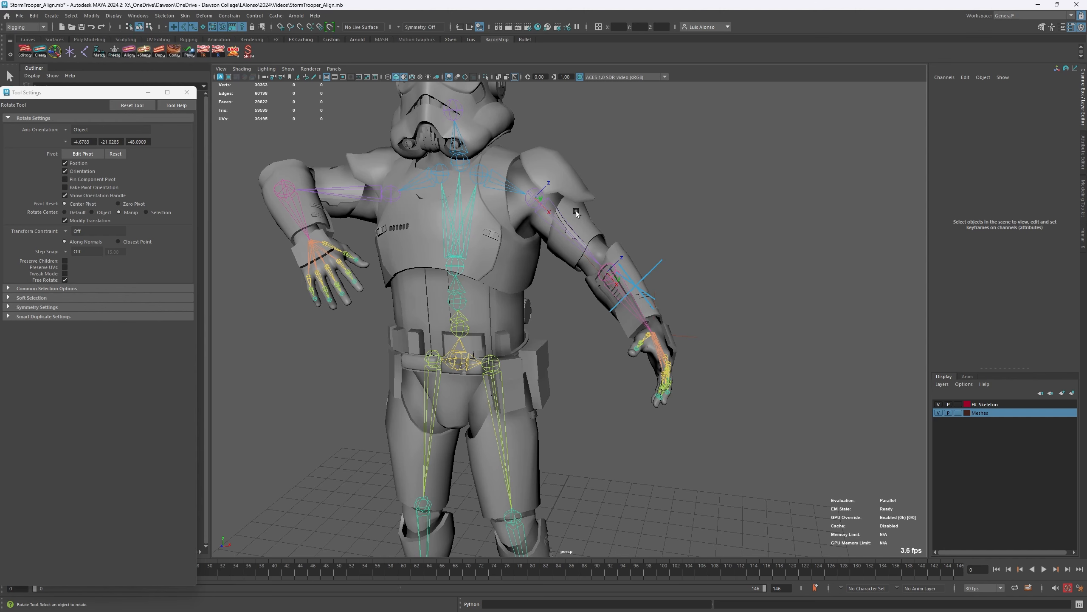
- Select upperarm_l, upperarm_r, lowerarm_l and lowerarm_r in that order, apply Mirror Transfer to match the right arm to the left, and deselect
left_click(557, 228)
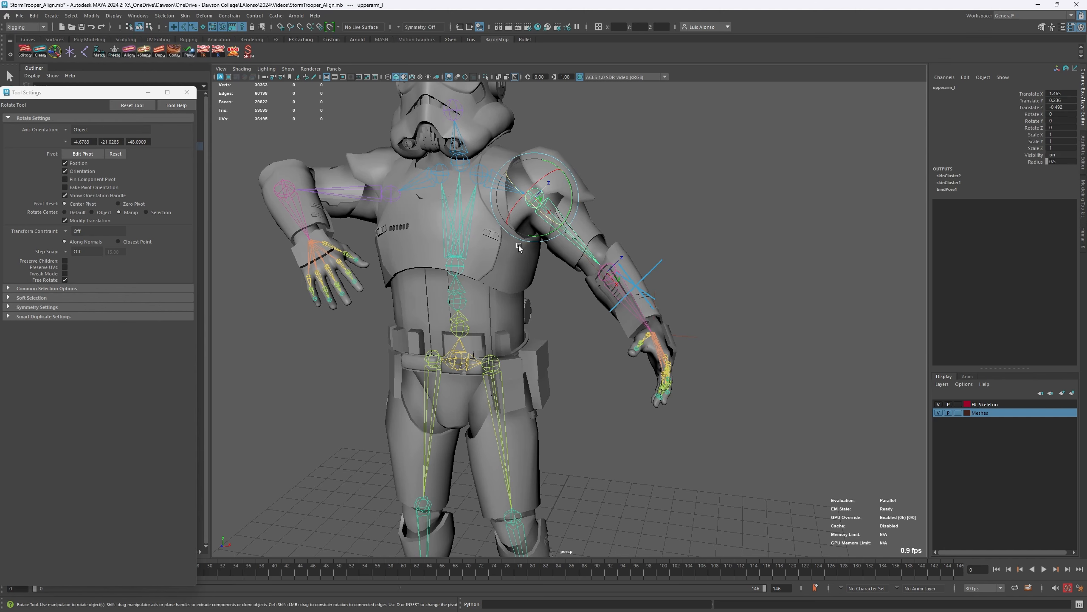
left_click(361, 197, "shift")
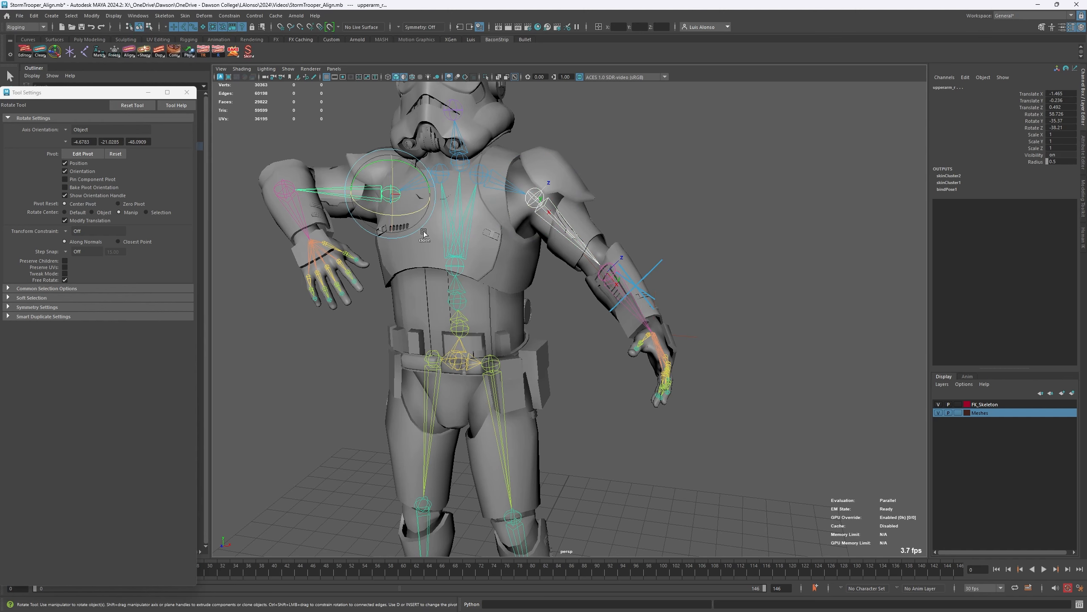
left_click(611, 292)
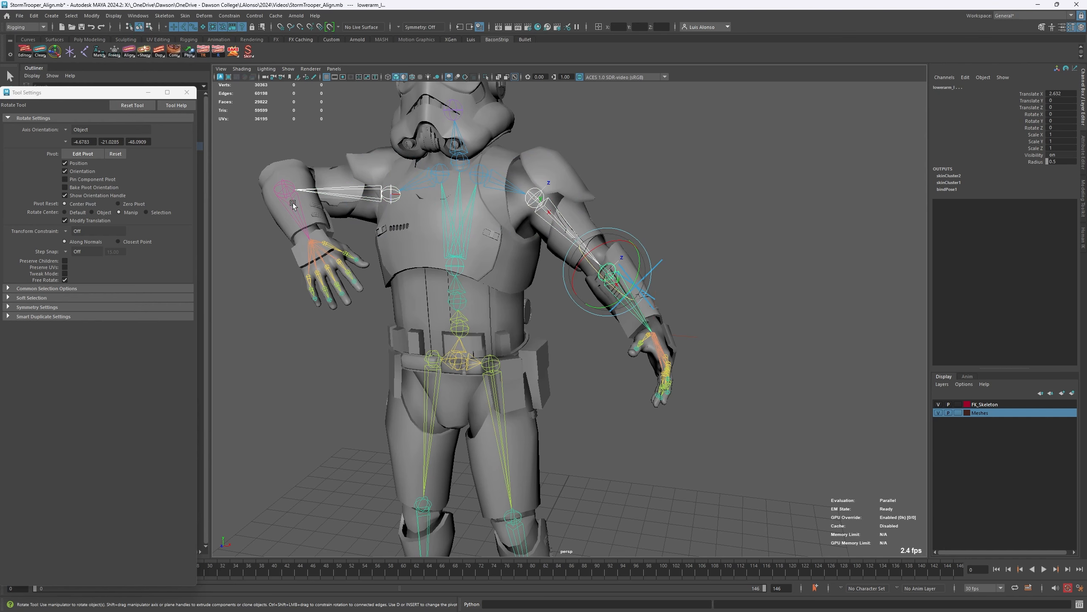
left_click(295, 221, "shift")
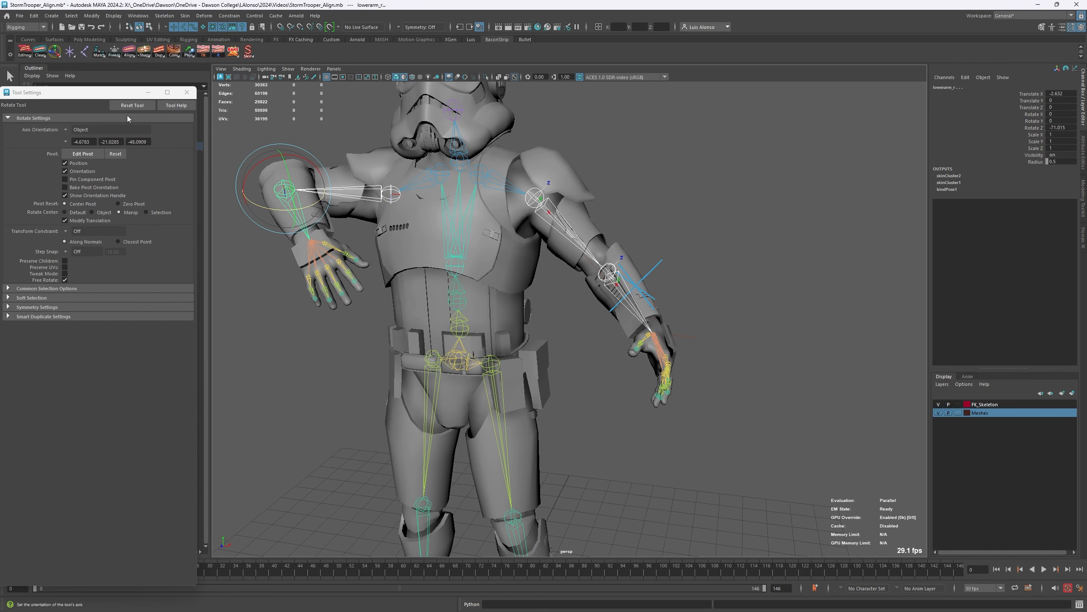
right_click(126, 61)
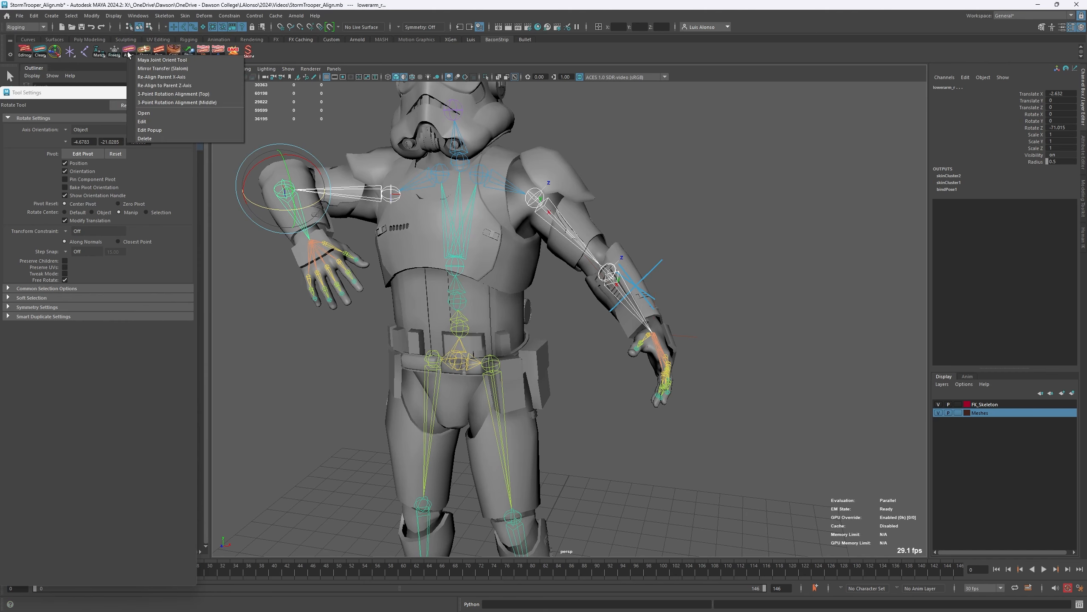
left_click(147, 69)
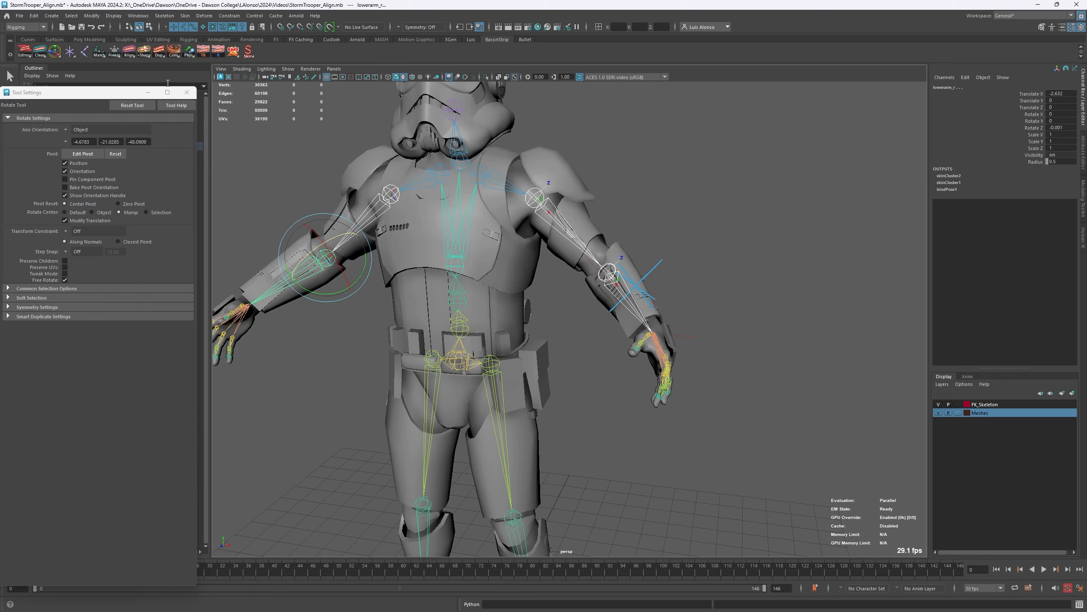
left_click_drag(381, 208, 531, 200, "alt")
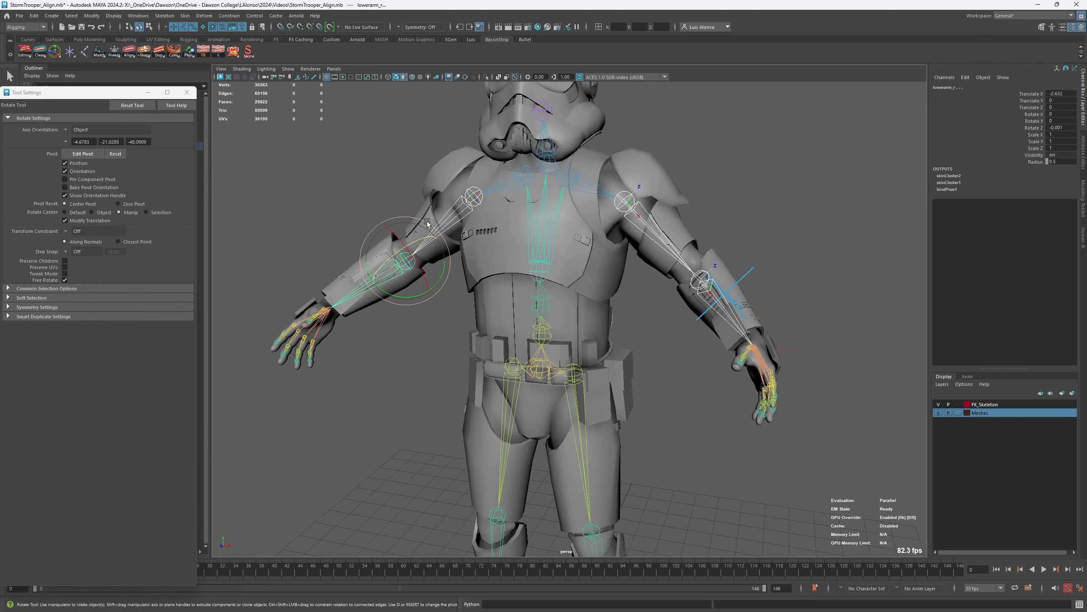
left_click(754, 163)
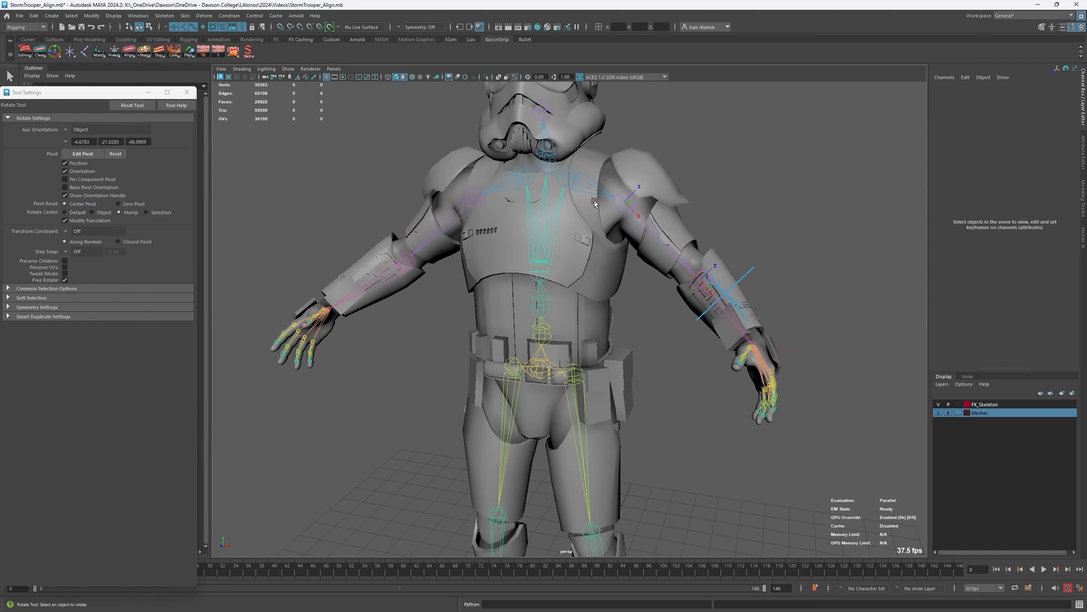
middle_click_drag(444, 237, 480, 211, "alt")
right_click_drag(465, 202, 395, 213, "alt")
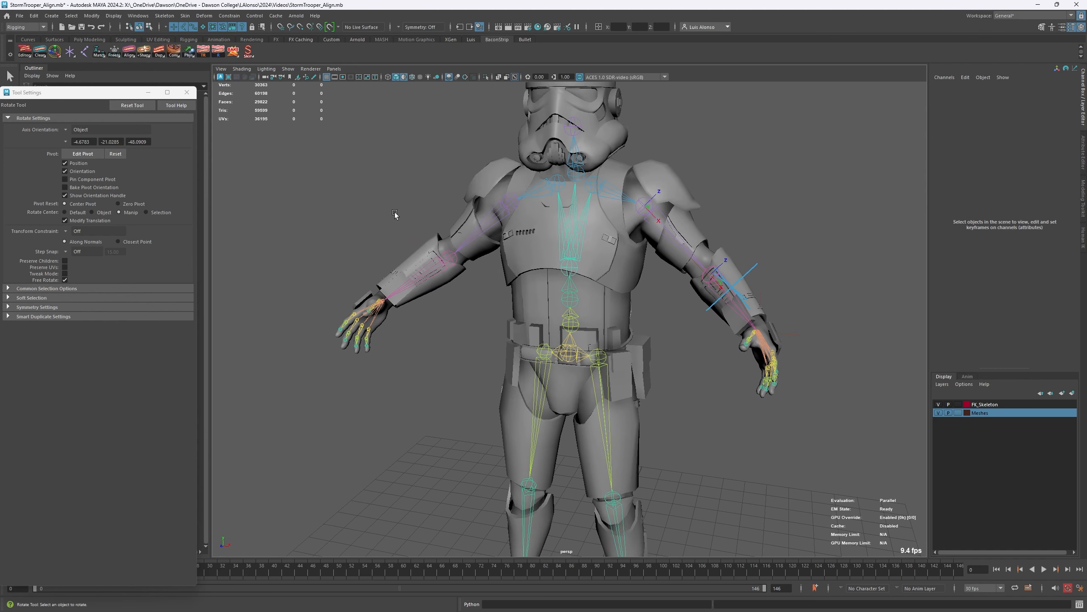
mouse_move(394, 212)
left_mouse_down("alt")
mouse_move(413, 220)
mouse_move(401, 214)
left_mouse_up("alt")
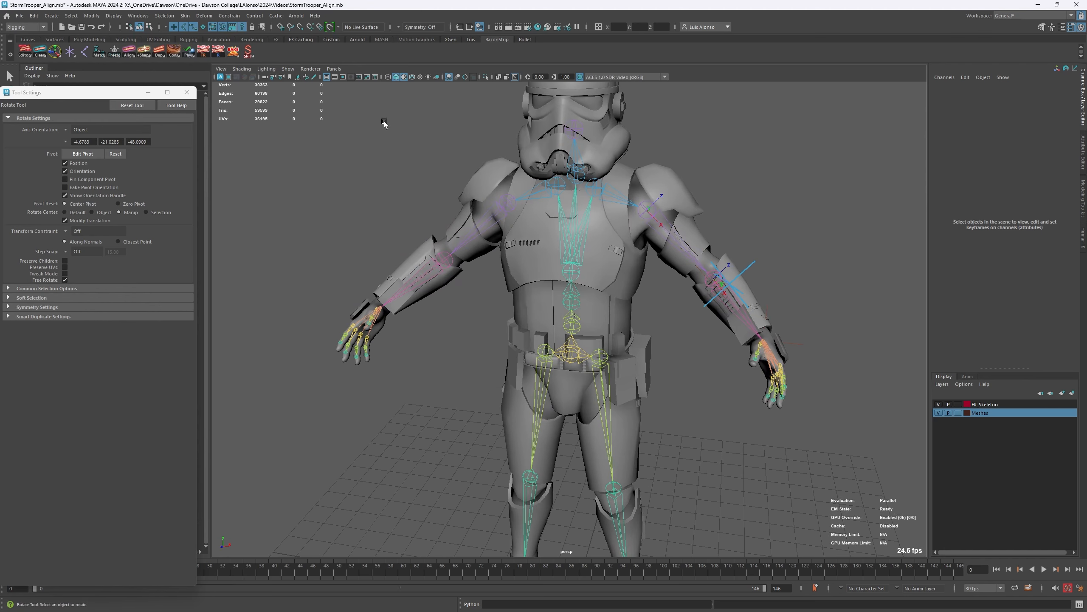
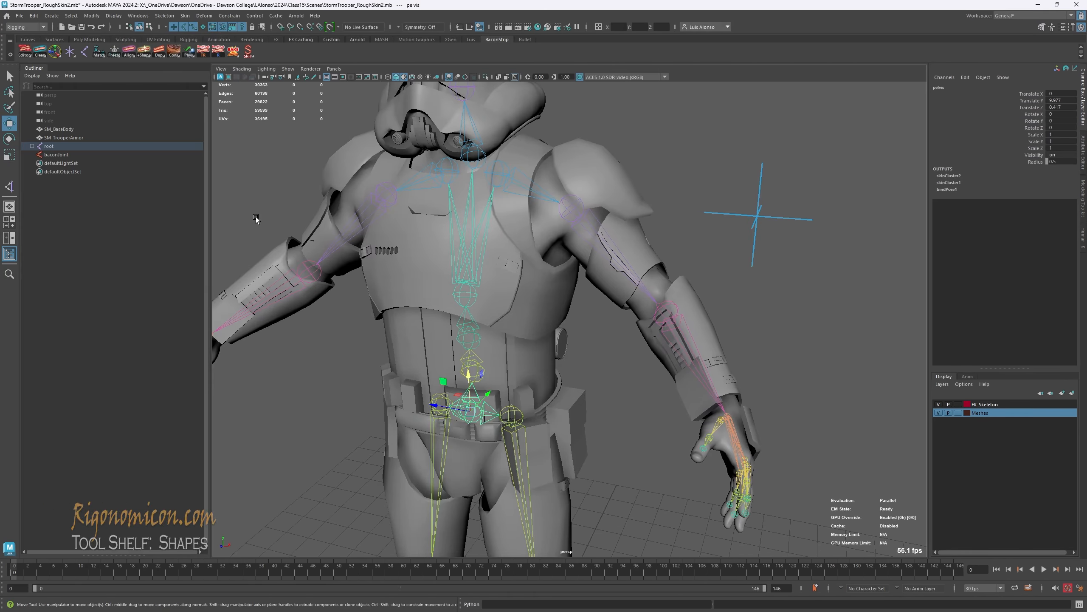
right_click(148, 53)
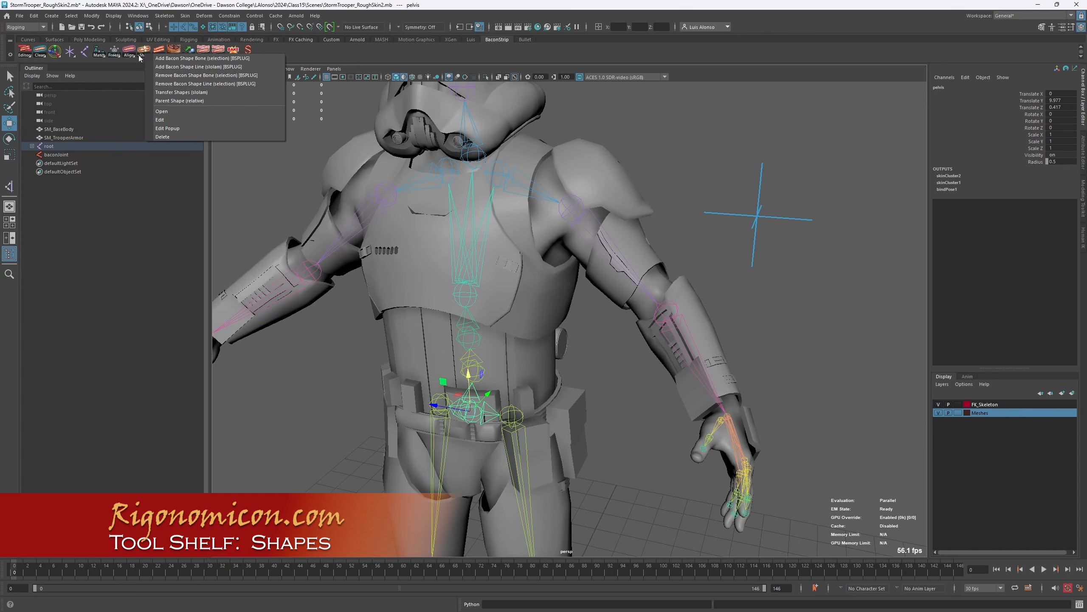
left_click(694, 131)
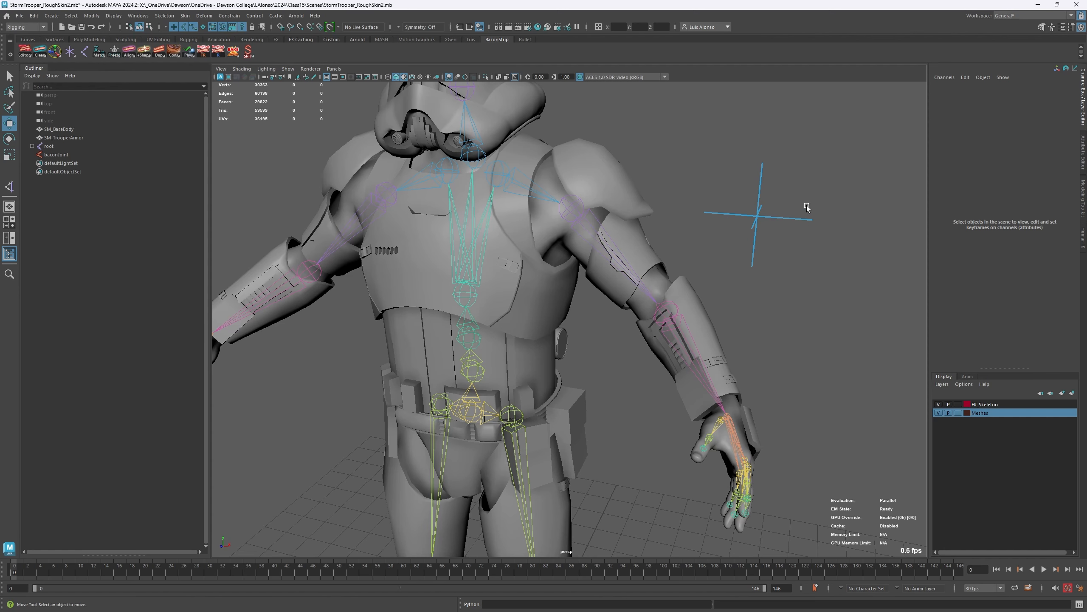
- Show shape nodes in the Outliner and expand baconJoint to expose its shape node
left_click_drag(807, 206, 743, 257)
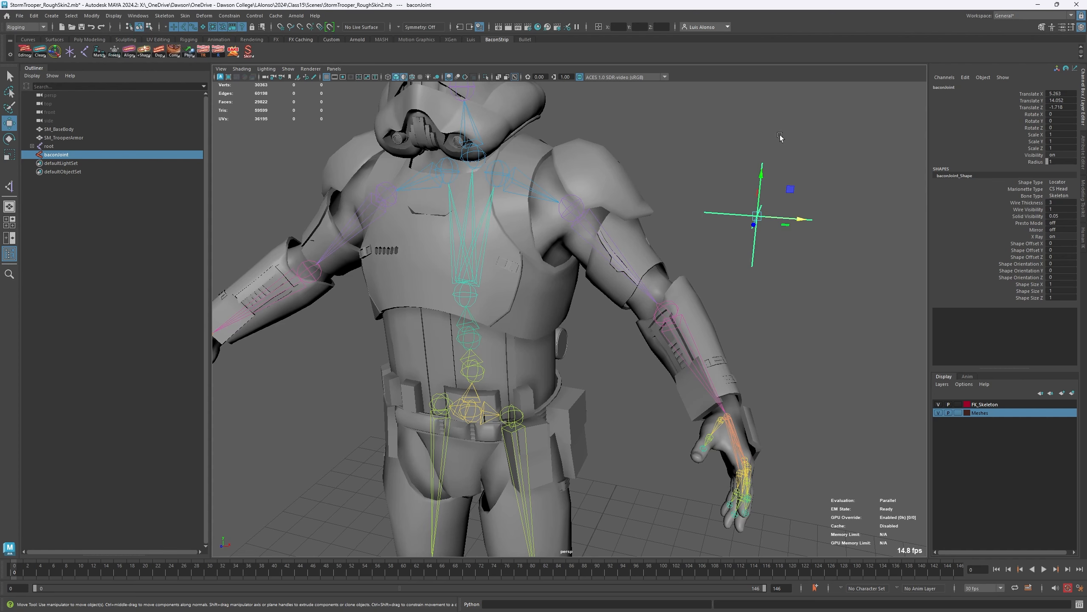
left_click(32, 76)
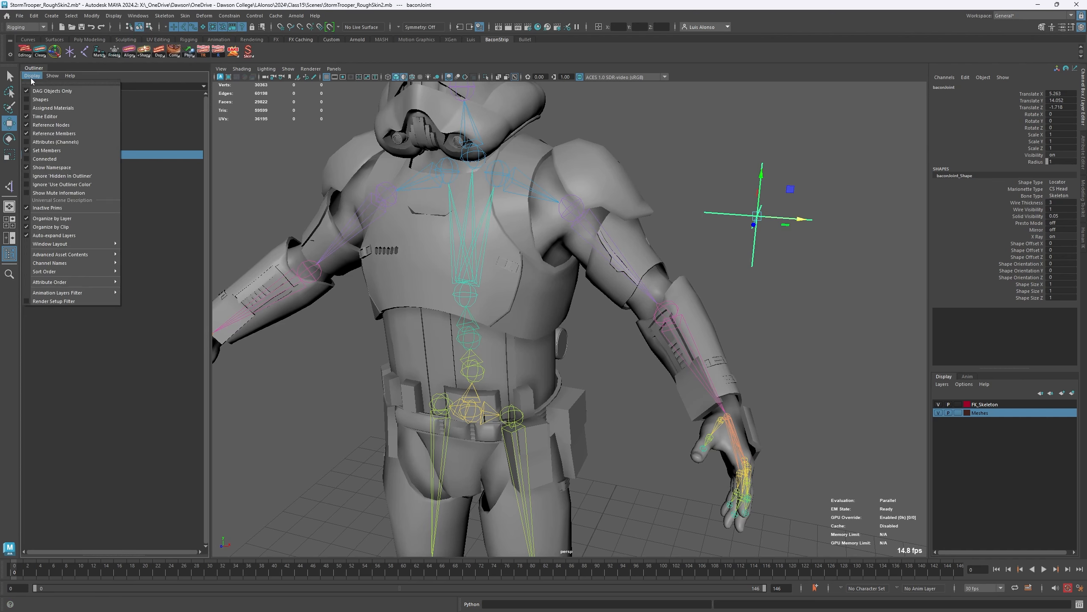
left_click(27, 99)
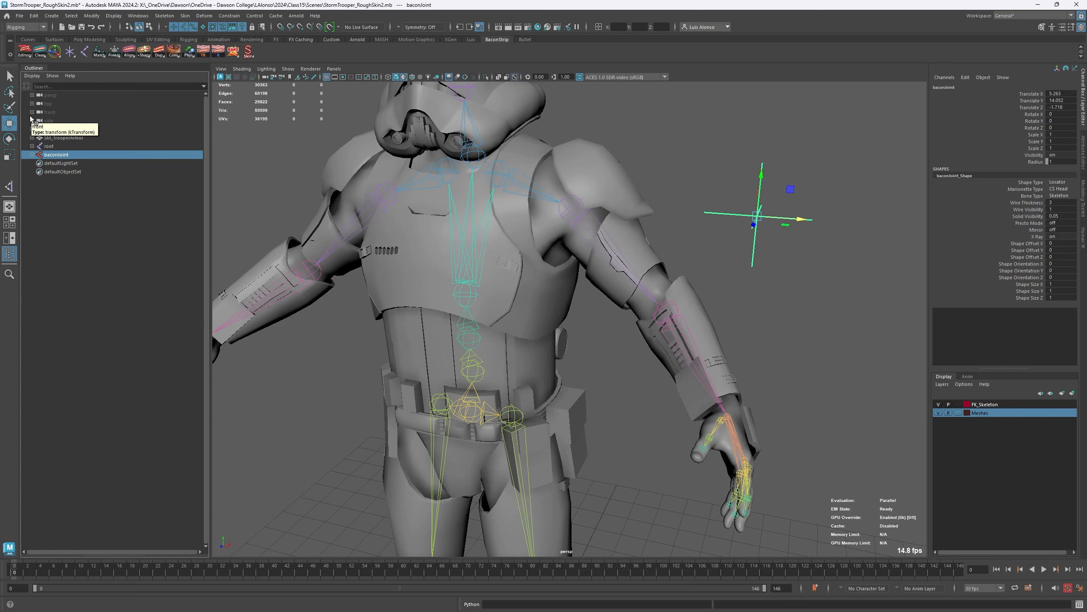
left_click(56, 214)
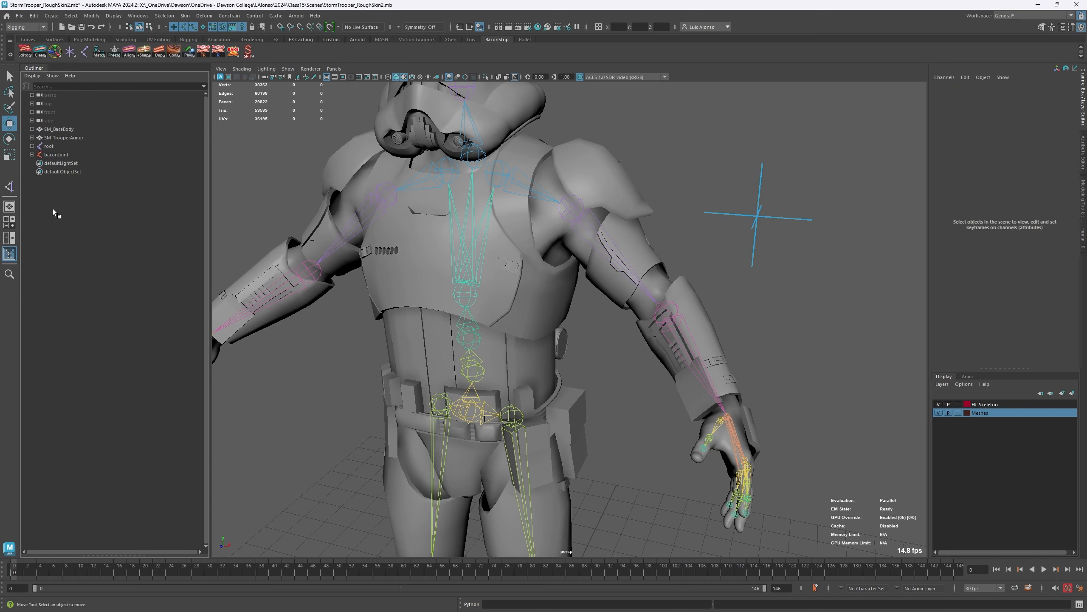
left_click(33, 155)
- Compare the channels of the baconJoint transform and its baconJoint_Shape node, and open baconJoint's full attributes
left_click_drag(799, 203, 734, 248)
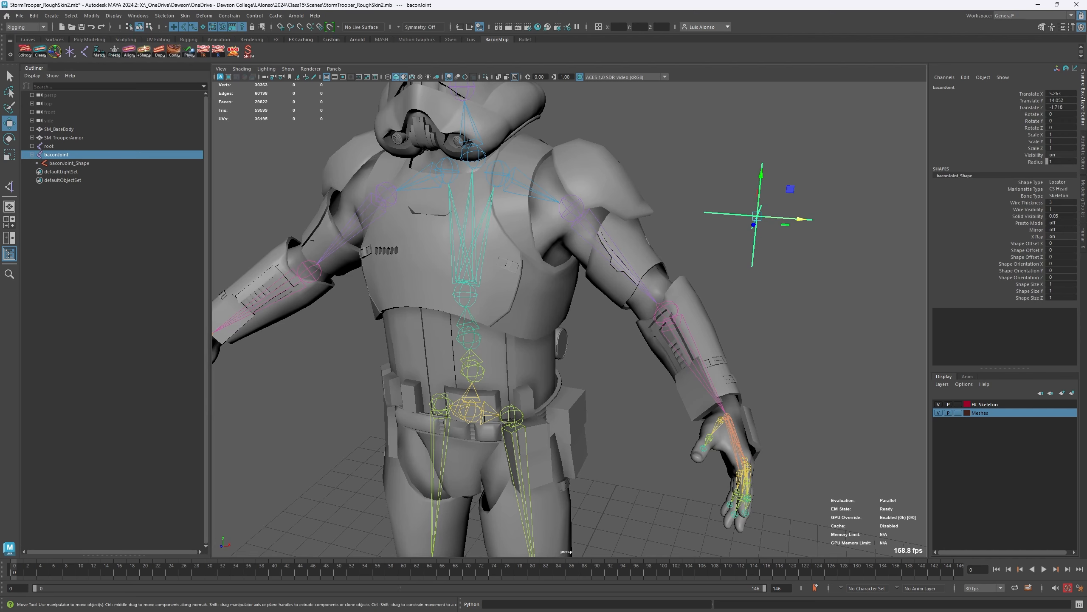
left_click(68, 164)
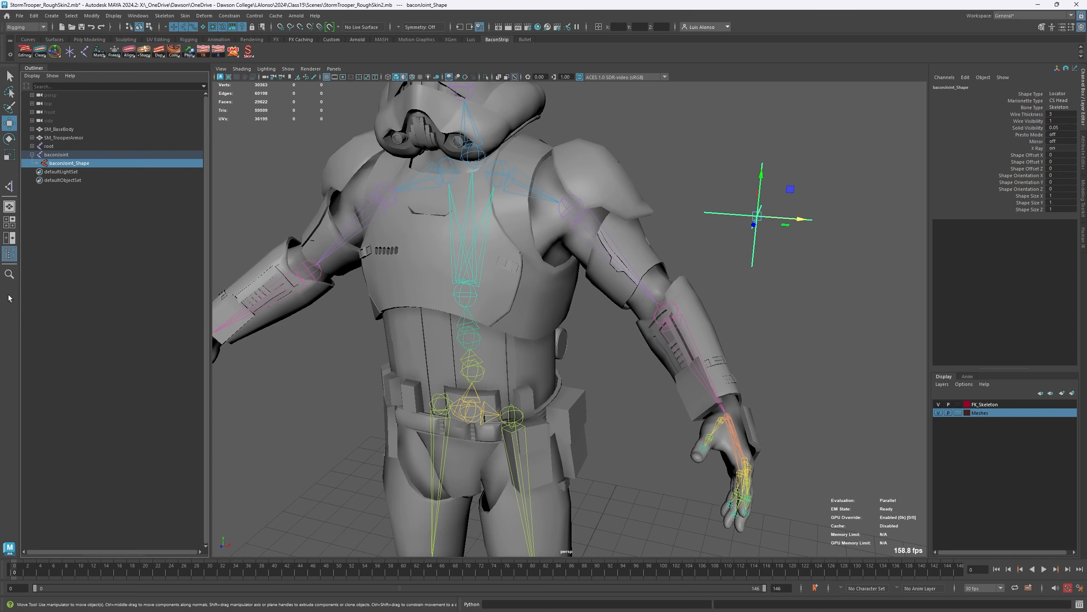
left_click(53, 155)
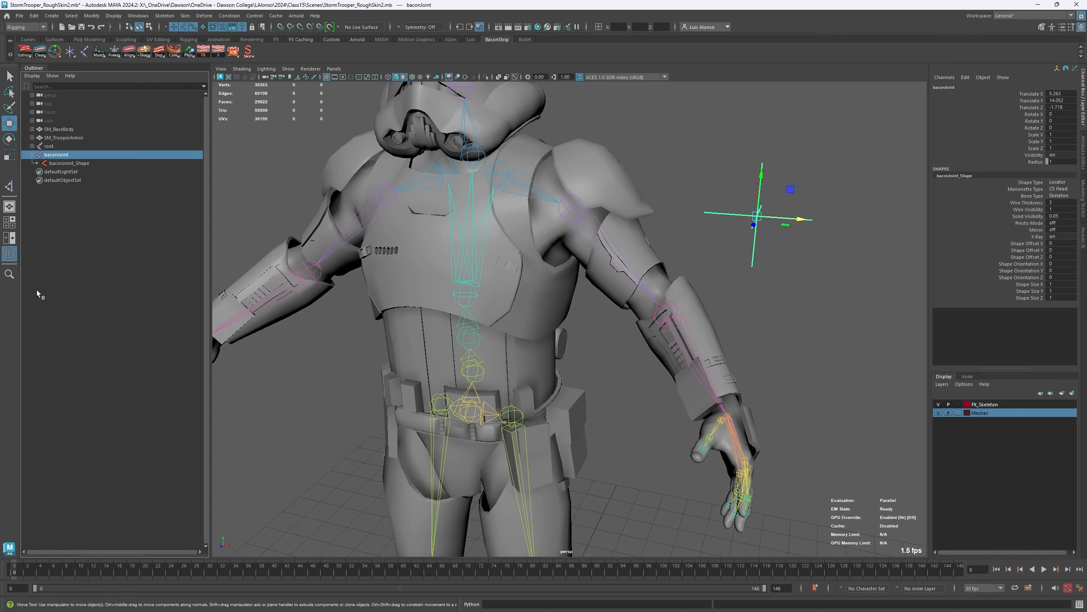
left_click(62, 164)
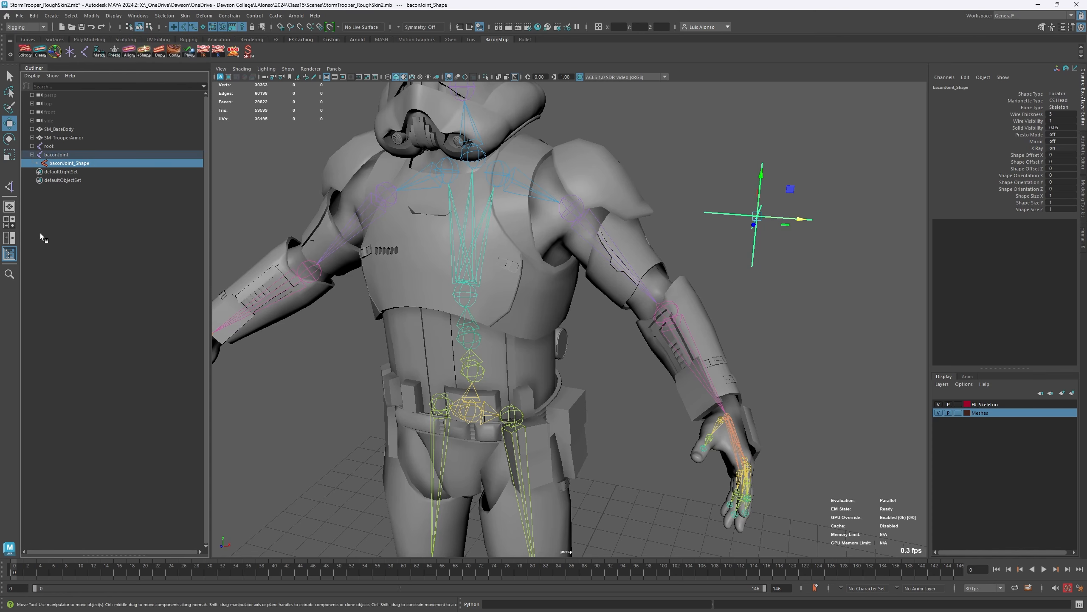
left_click(54, 154)
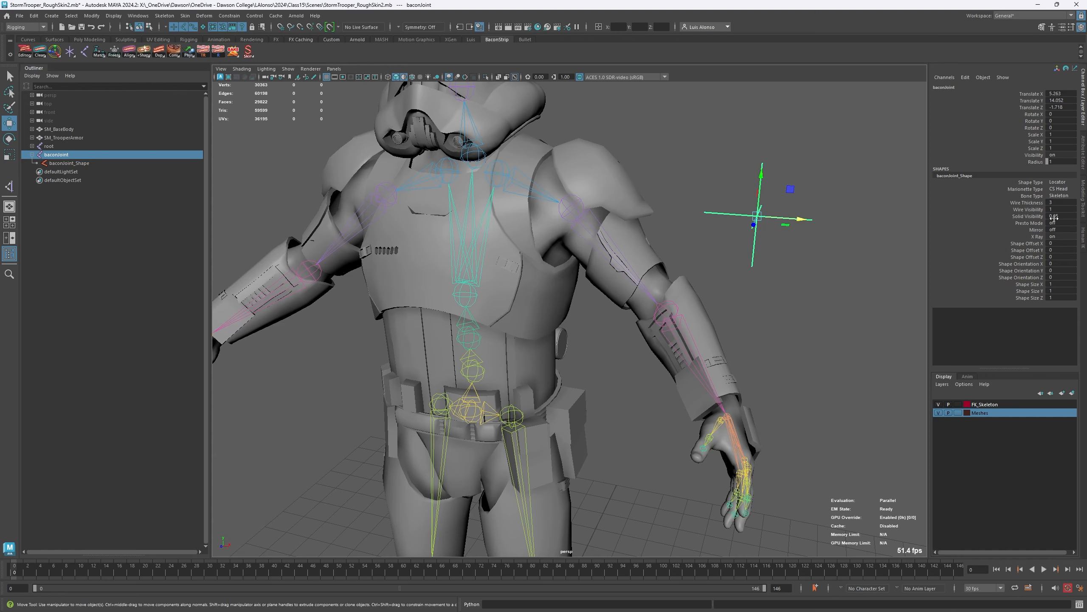
left_click(1084, 155)
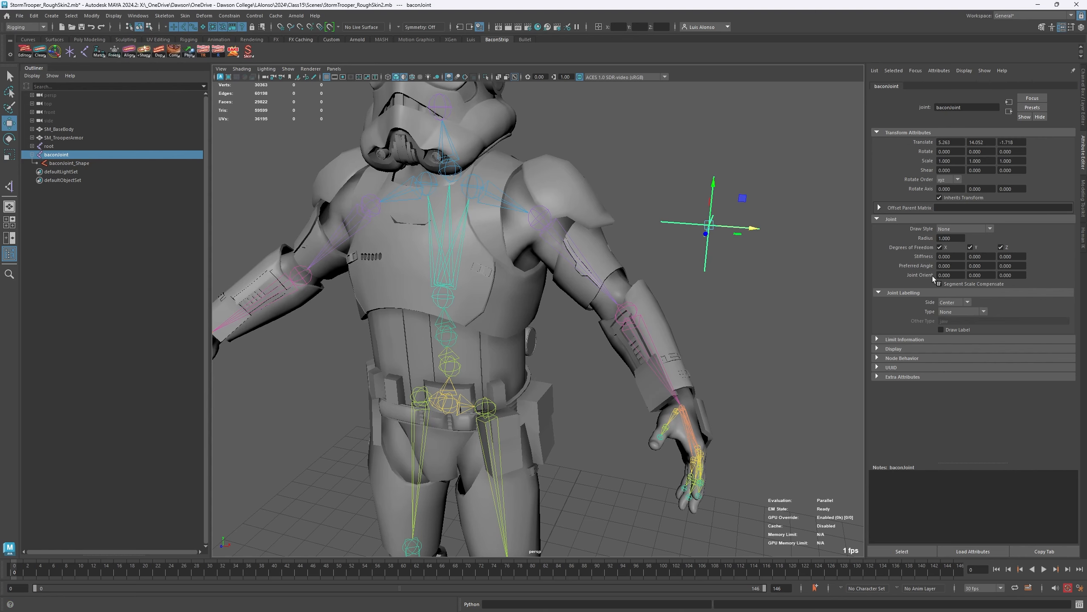
- Hide the shape nodes in the Outliner again
left_click(52, 75)
left_click(55, 104)
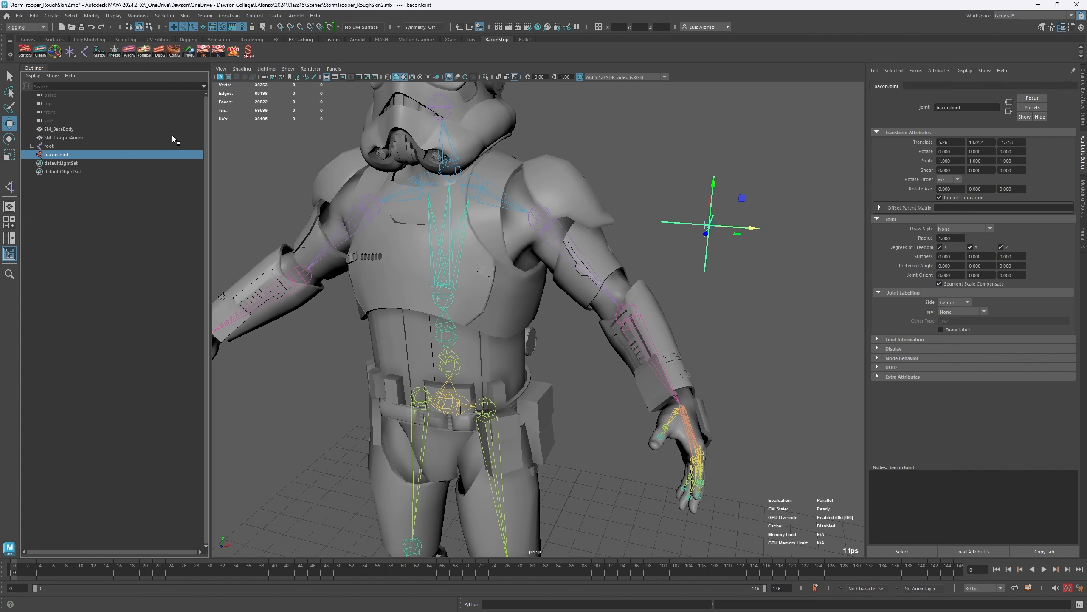
left_click(66, 182)
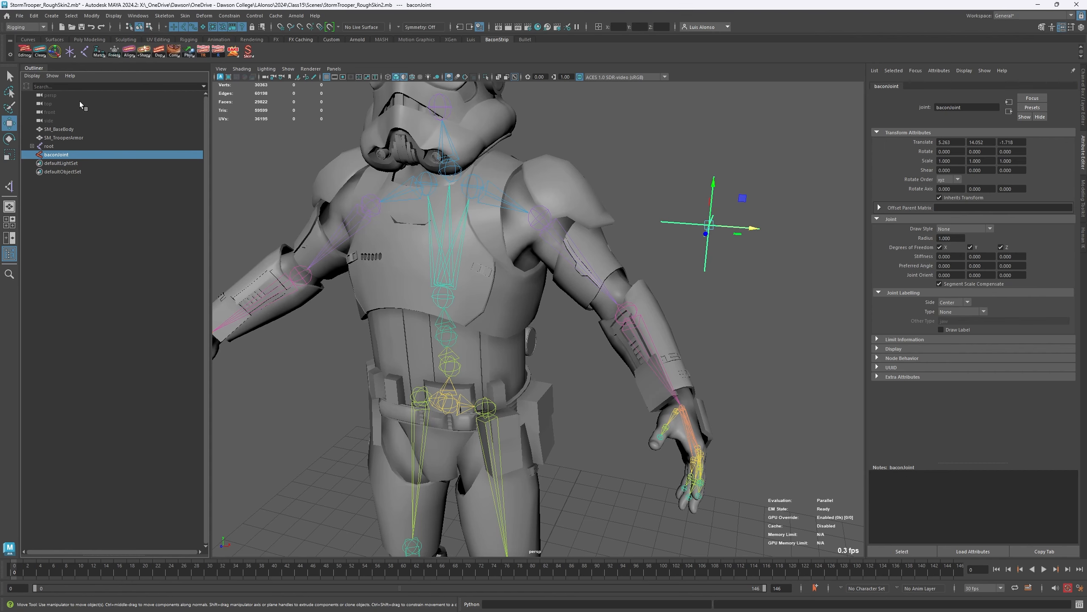
- Create a default locator and move it beside the left forearm to about X 6.395, Y 11.745, Z 0
right_click(70, 54)
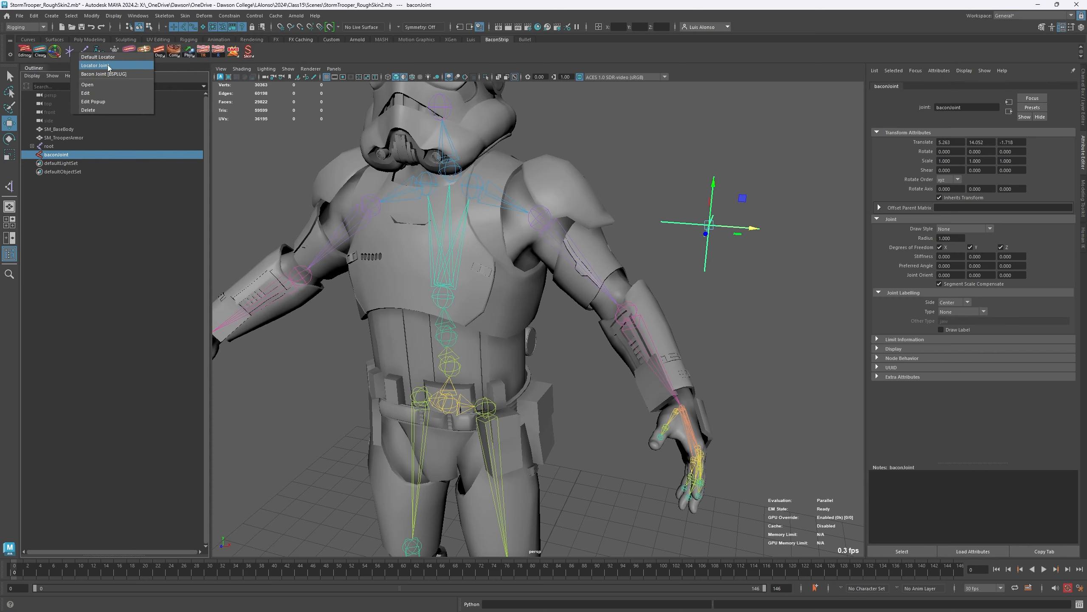
left_click(96, 57)
middle_click_drag(467, 444, 529, 278, "alt")
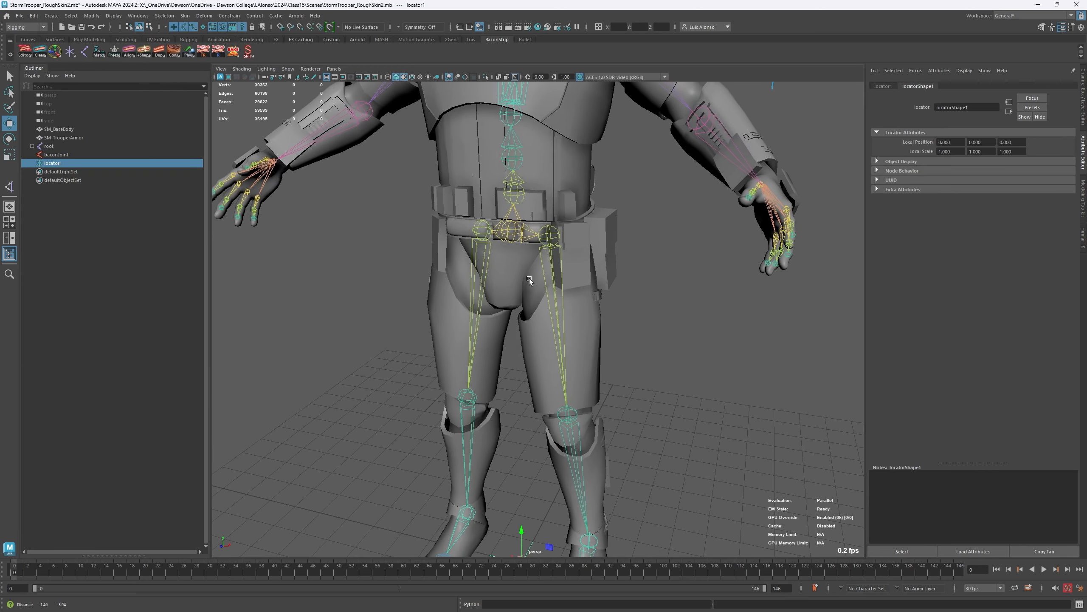
right_click_drag(529, 279, 465, 329, "alt")
left_click_drag(525, 478, 752, 198)
middle_click_drag(685, 172, 545, 234, "alt")
right_click_drag(545, 234, 702, 171, "alt")
middle_click_drag(585, 164, 643, 209, "alt")
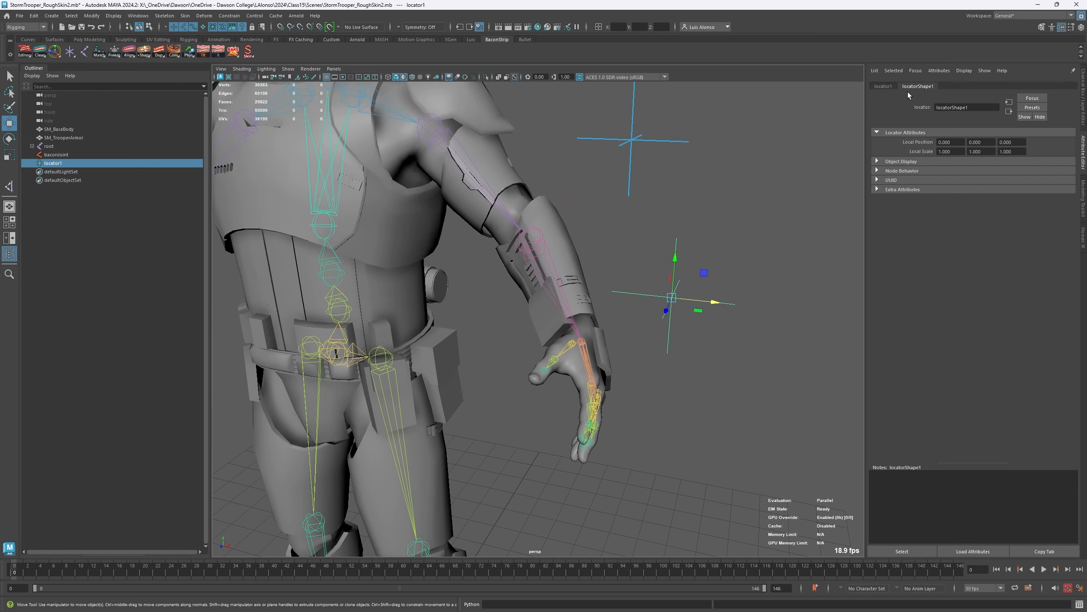
- Compare the attributes of locator1's transform with those of its locatorShape1 node
left_click(883, 86)
left_click(1083, 87)
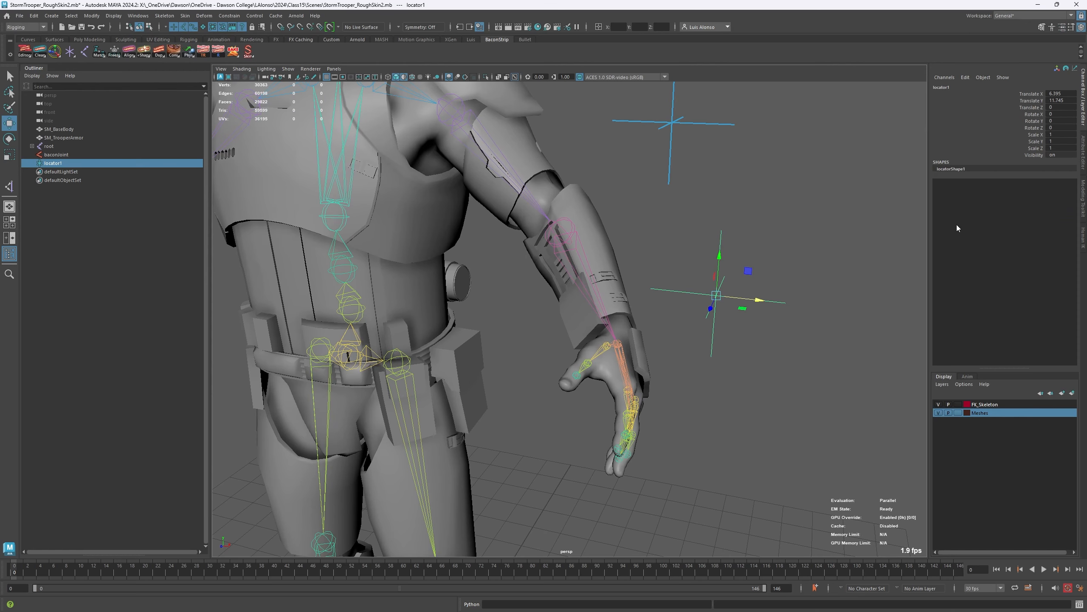
left_click(1085, 148)
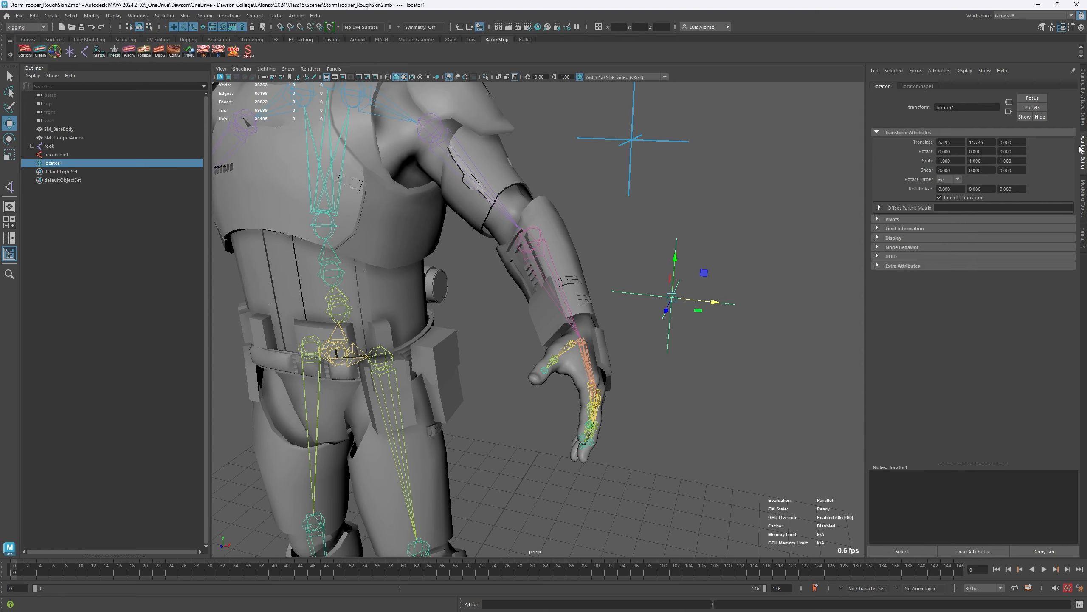
left_click(918, 86)
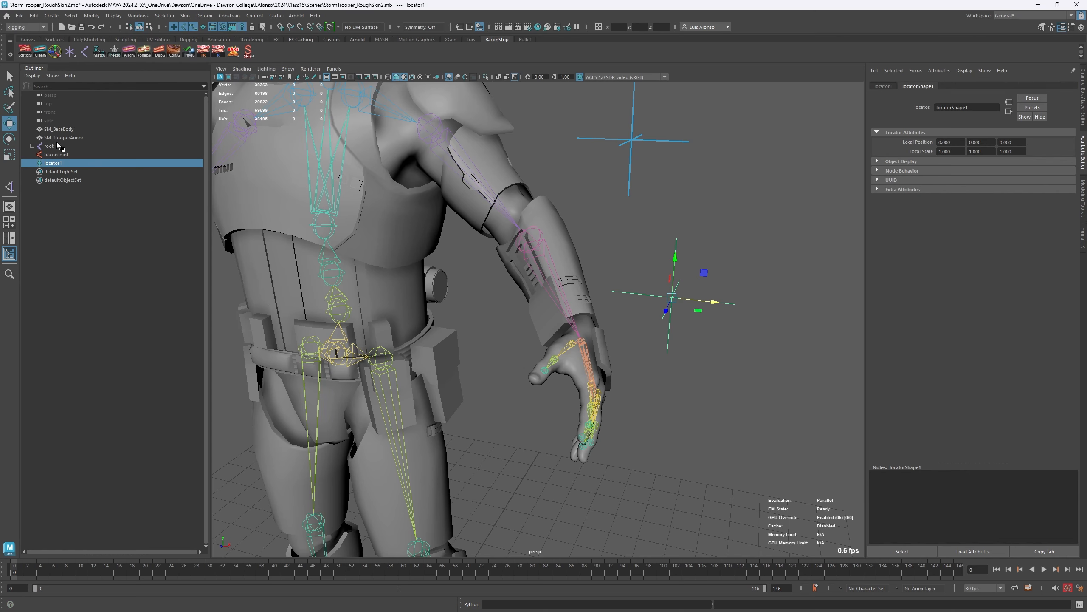
- Show shape nodes in the Outliner again and delete locator1
left_click(33, 76)
left_click(47, 97)
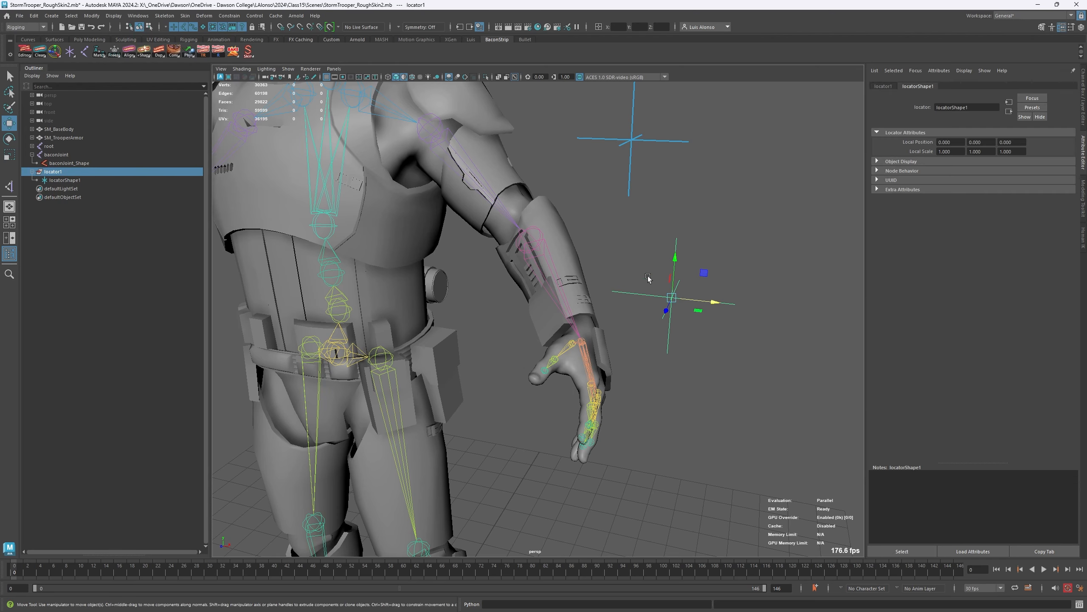
key("Delete")
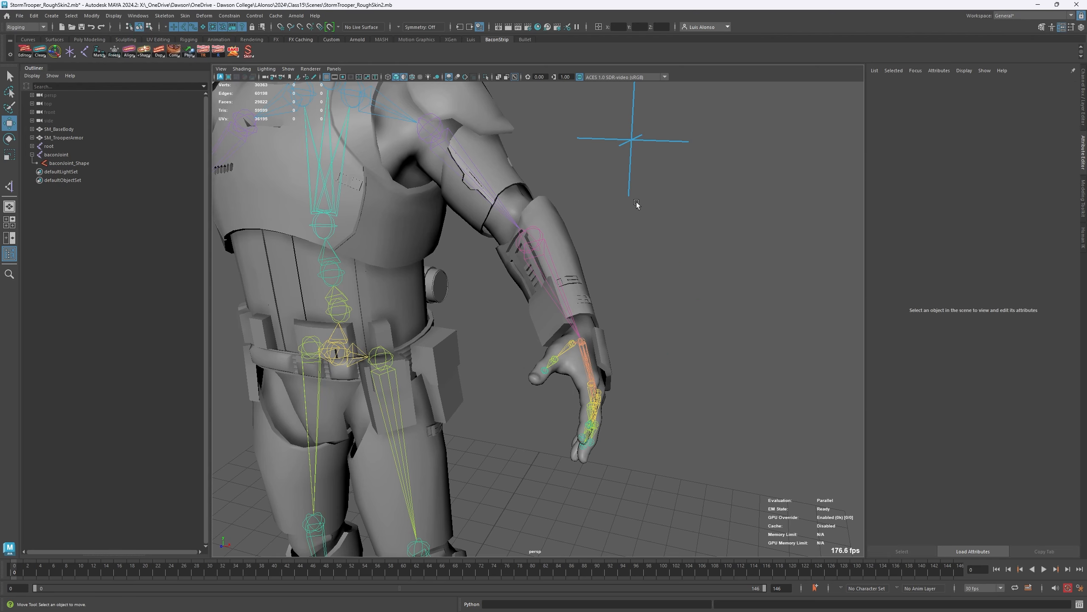
- Select the upperarm_l and lowerarm_l joints, add a Bacon Shape Bone to both, and deselect them
left_click_drag(413, 145, 342, 201, "alt")
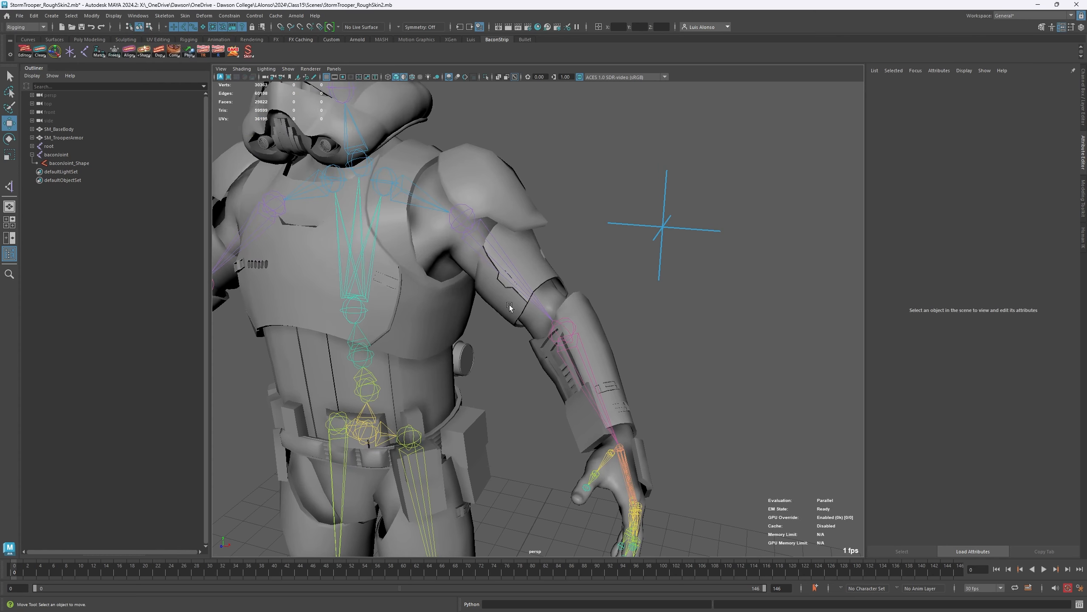
left_click(370, 279)
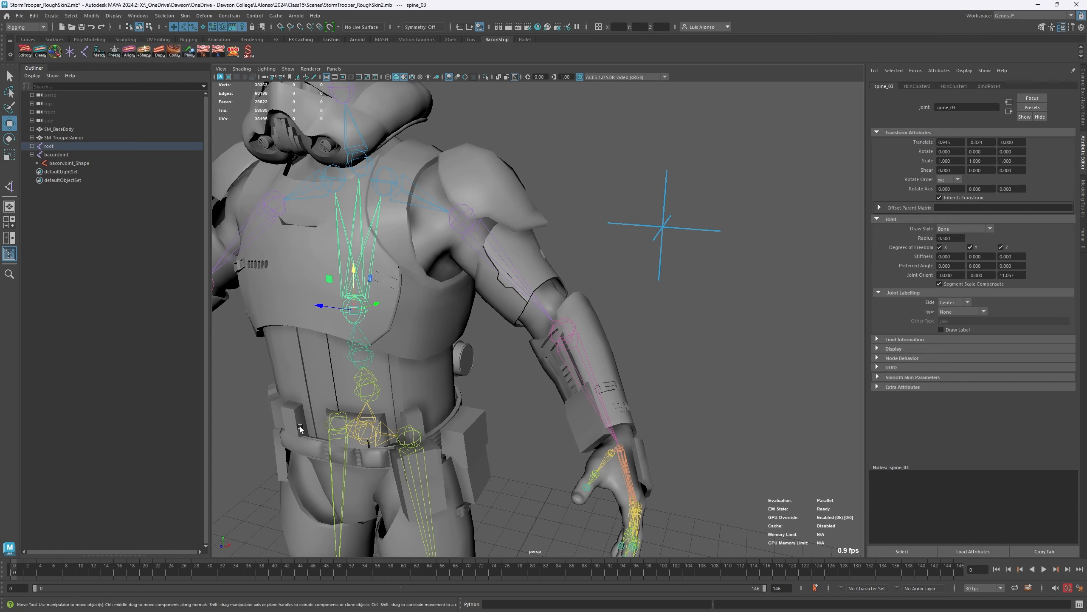
left_click(490, 252)
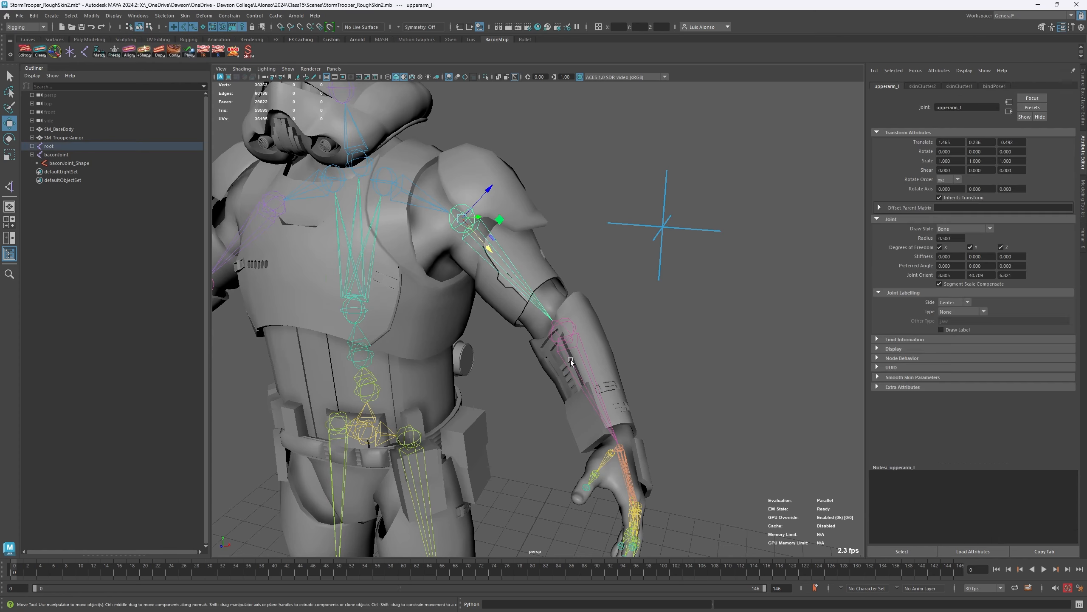
left_click(576, 345)
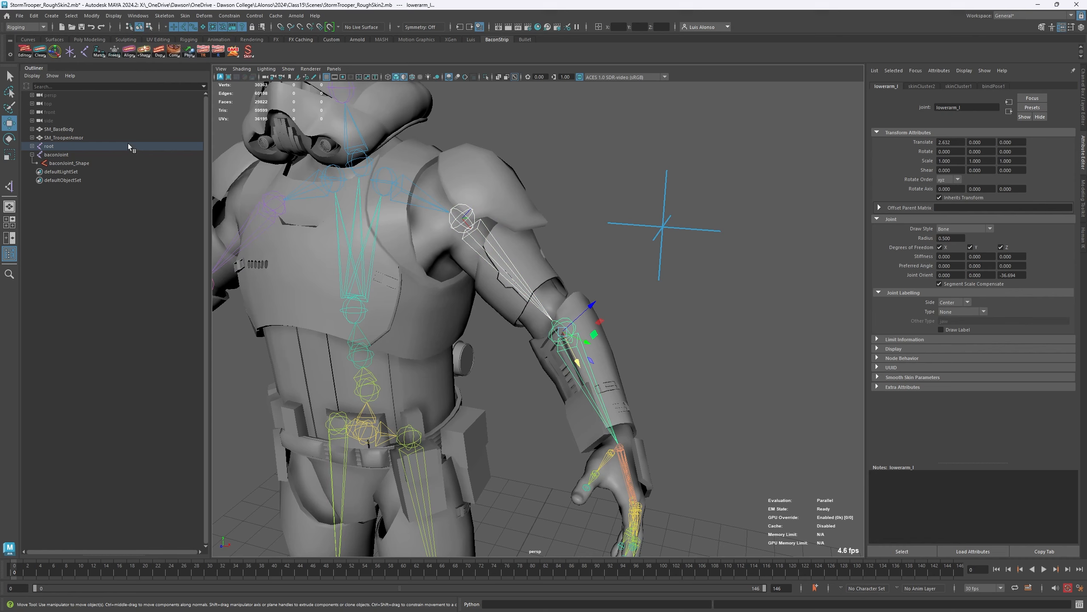
right_click(131, 51)
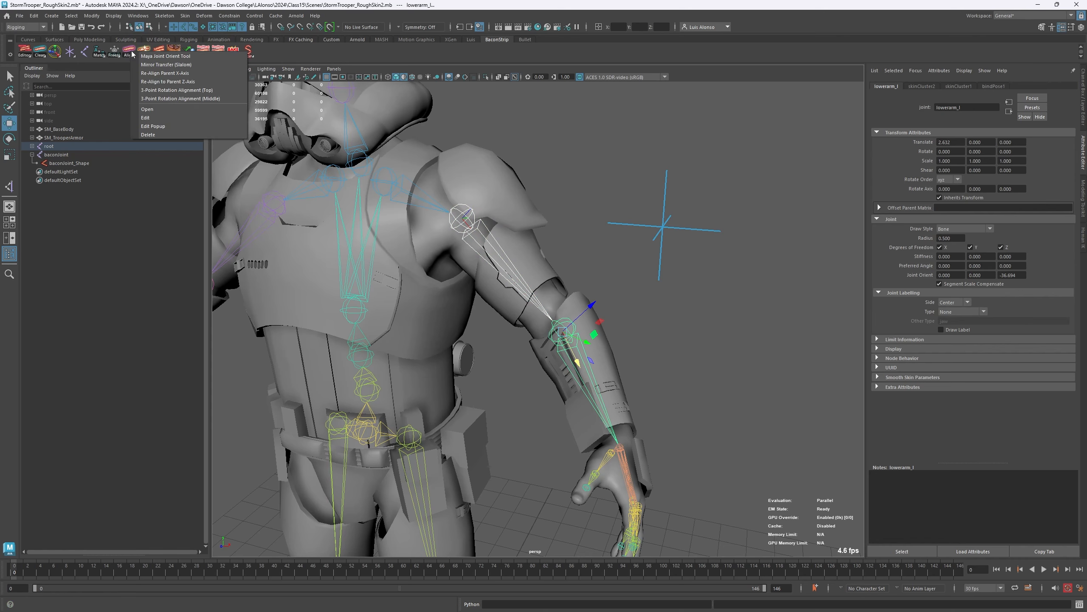
right_click(151, 52)
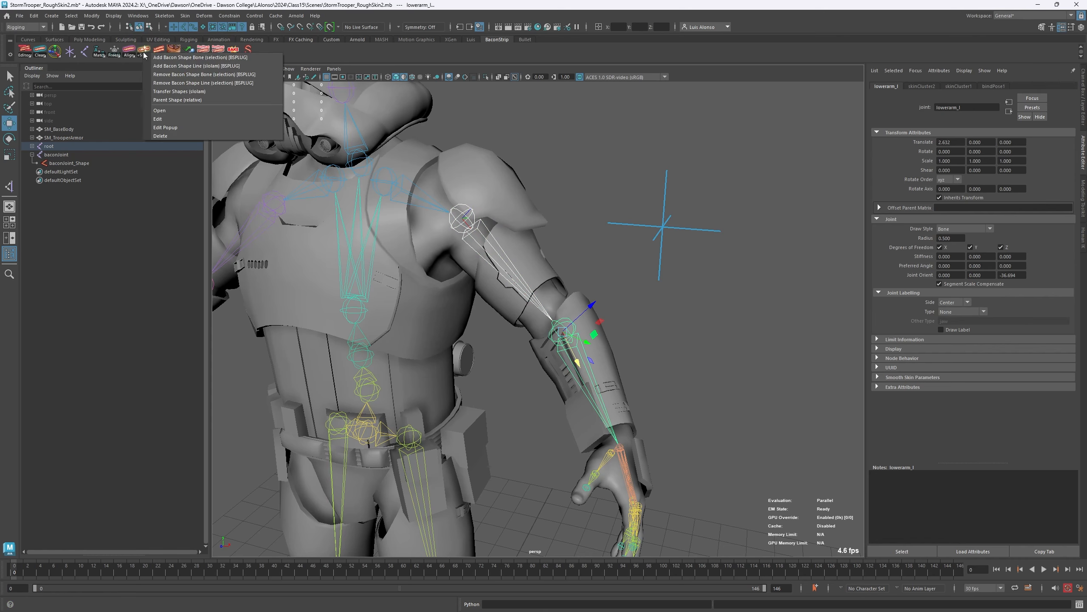
left_click(226, 58)
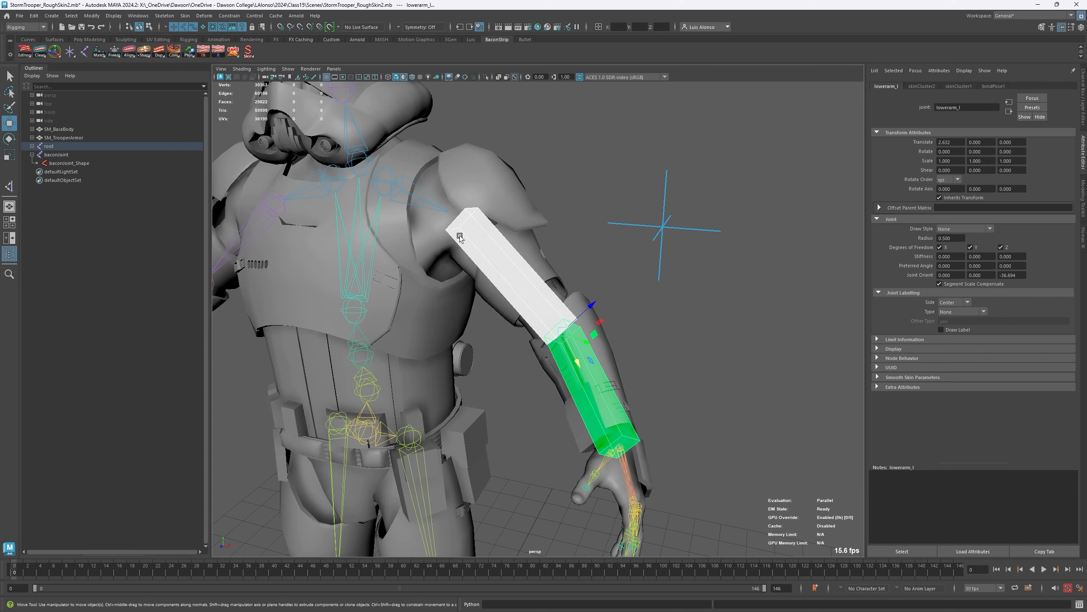
left_click_drag(351, 189, 436, 182, "alt")
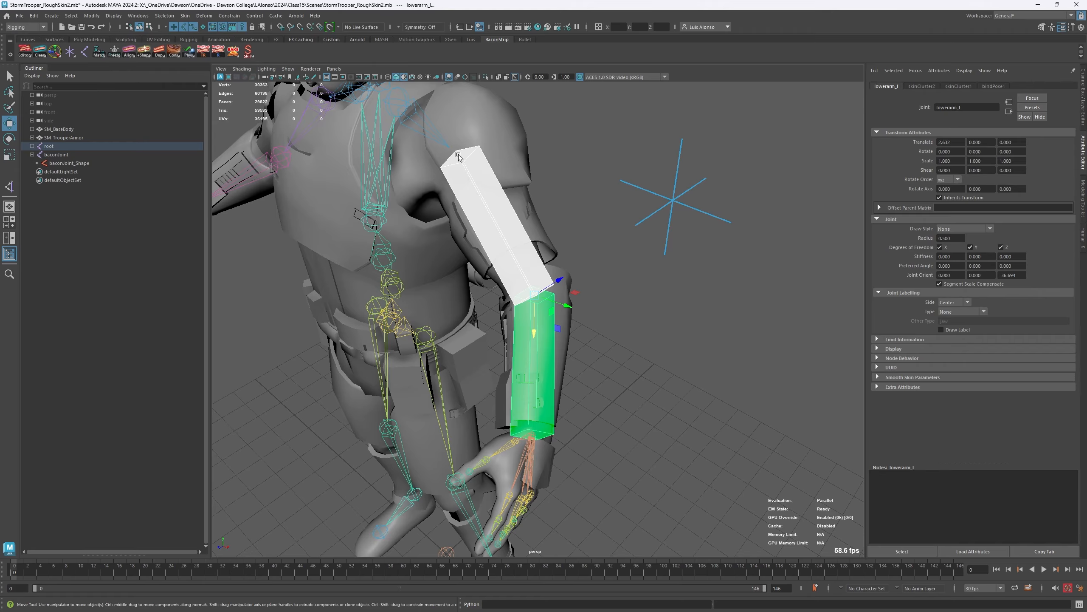
left_click(655, 426)
left_click_drag(372, 384, 404, 251, "alt")
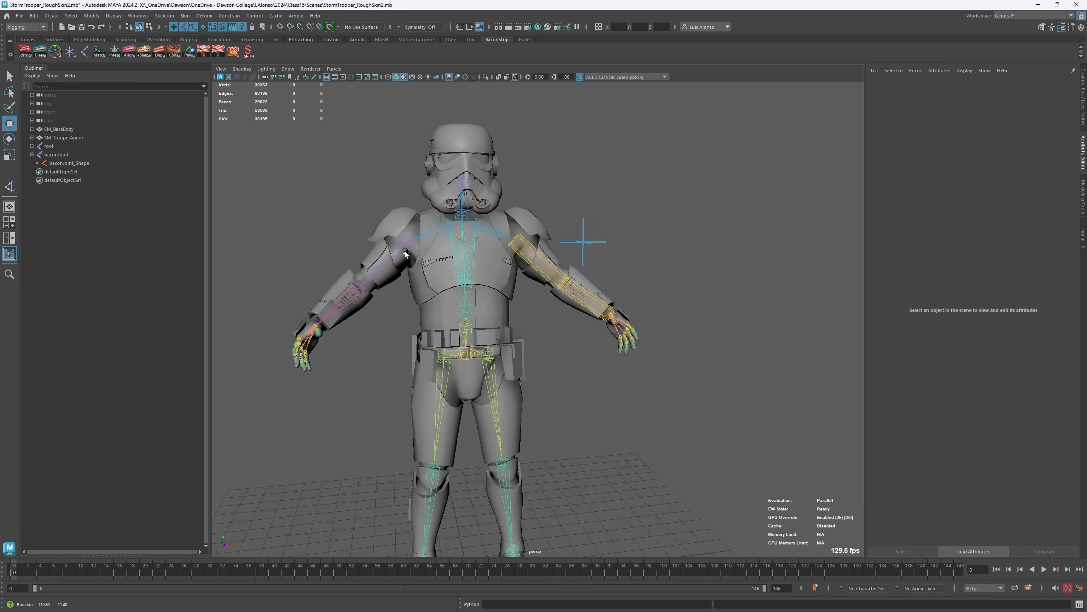
- Try rotating upperarm_l by its box shape about -54.6 on Z, and undo the rotation
left_click(518, 252)
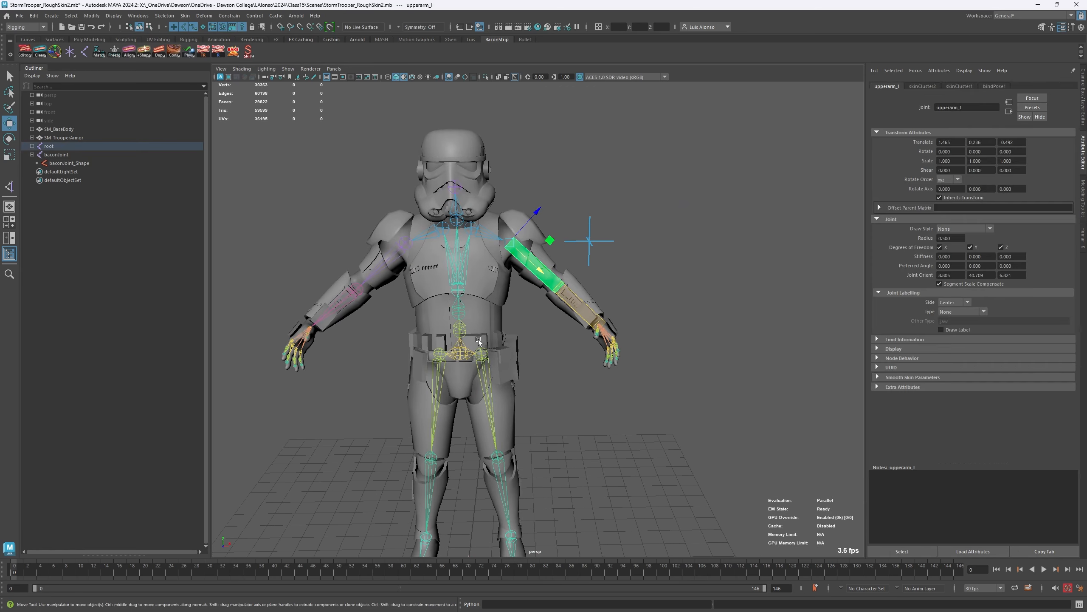
key("e")
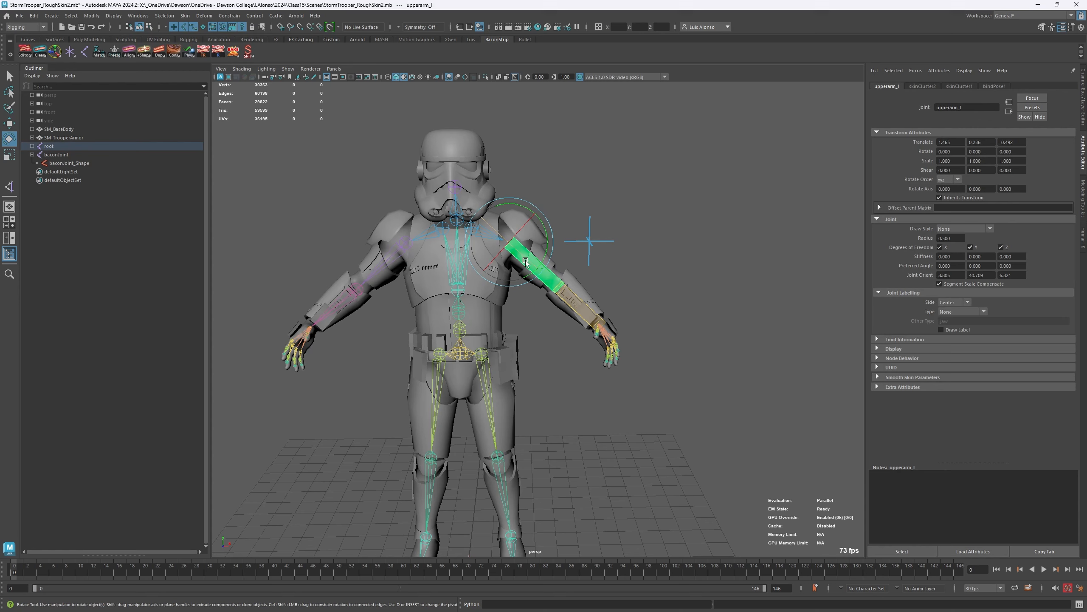
left_click_drag(525, 260, 489, 255)
key("ctrl+z")
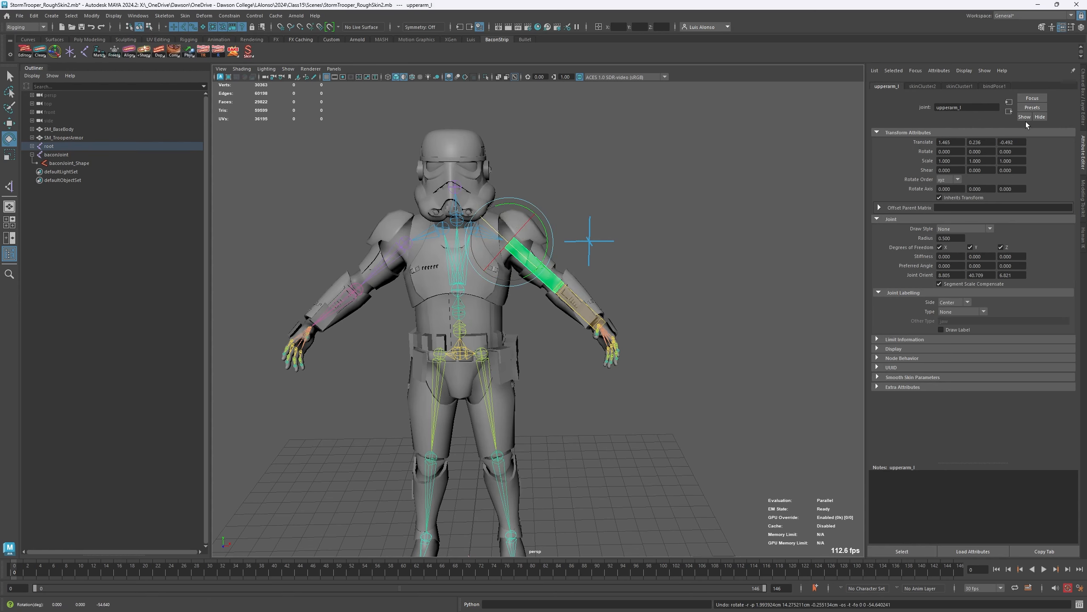
- Display the channels of upperarm_l together with the settings of its upperarm_l_Shape node
left_click(1084, 78)
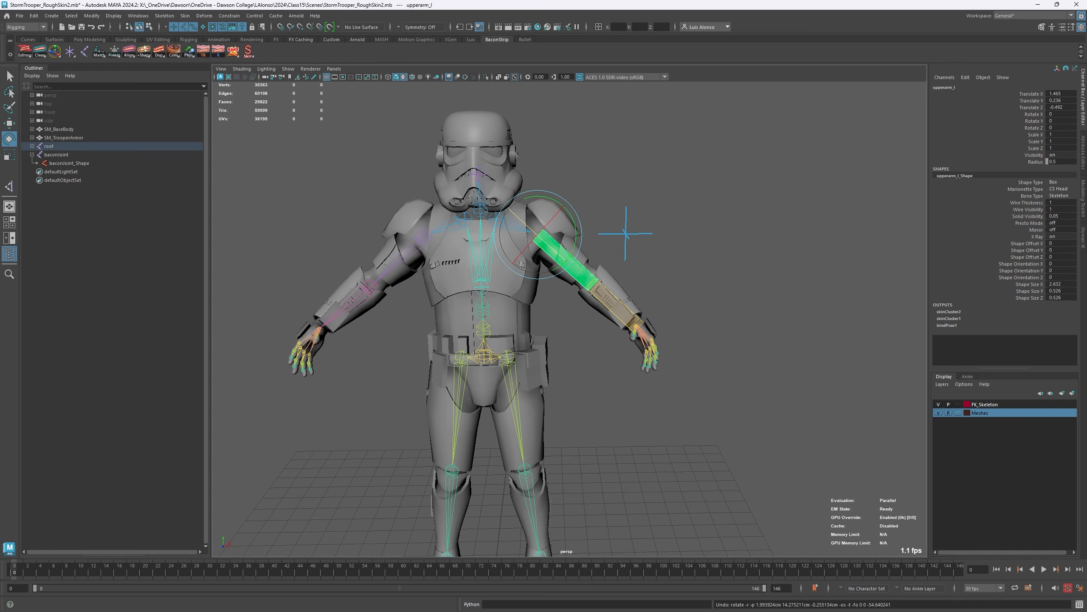
- Try out a Locator Joint placed at the side of the trooper's chest, and delete it
right_click(87, 52)
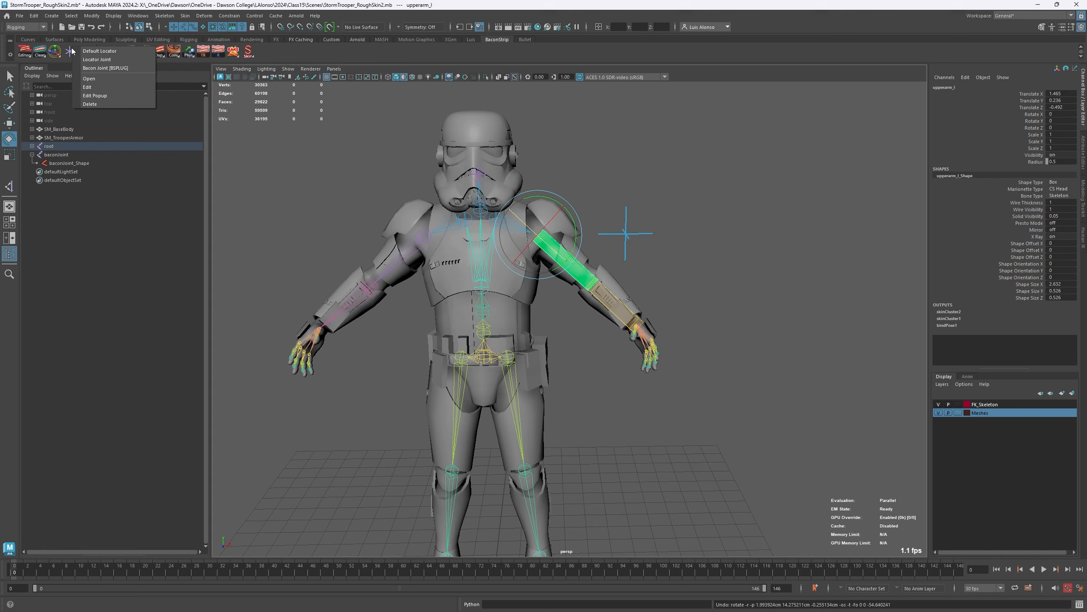
left_click(96, 60)
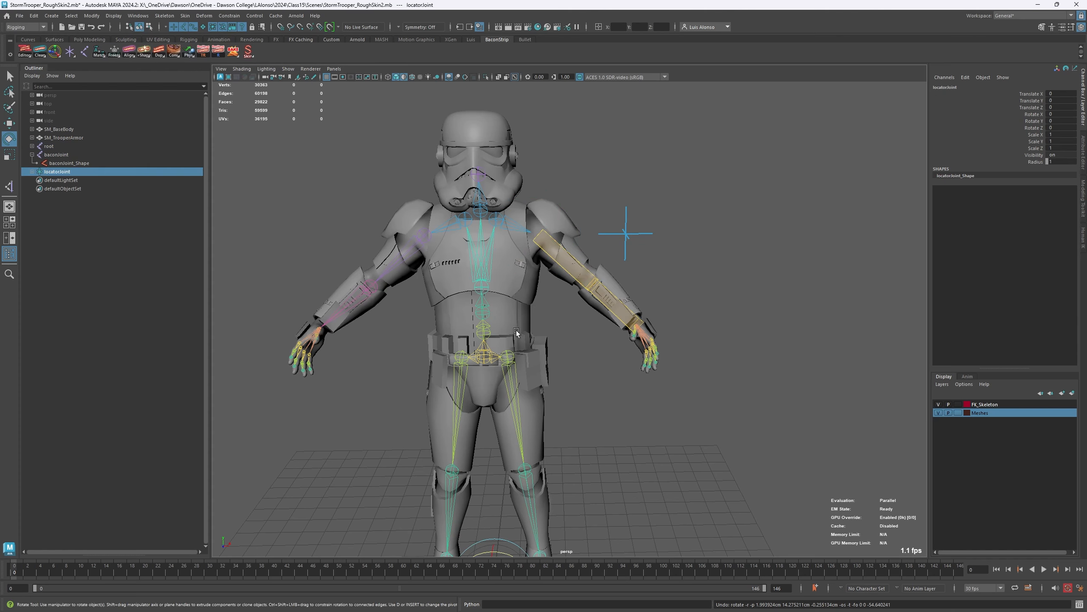
left_click_drag(516, 333, 554, 184, "alt")
key("w")
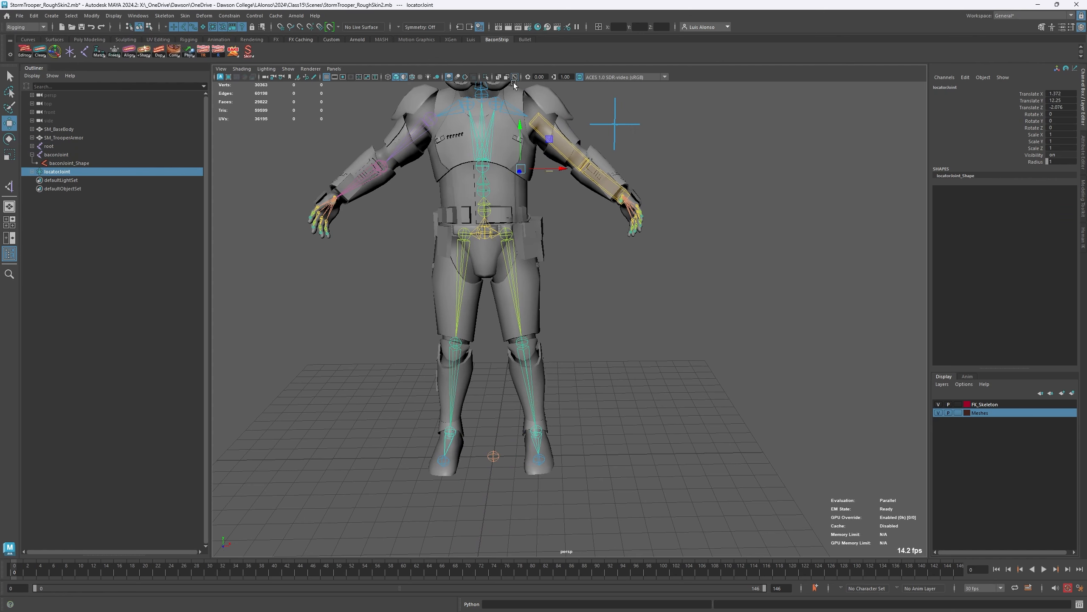
right_click_drag(467, 129, 496, 114, "alt")
middle_click_drag(497, 115, 548, 284, "alt")
left_click_drag(619, 235, 549, 265, "alt")
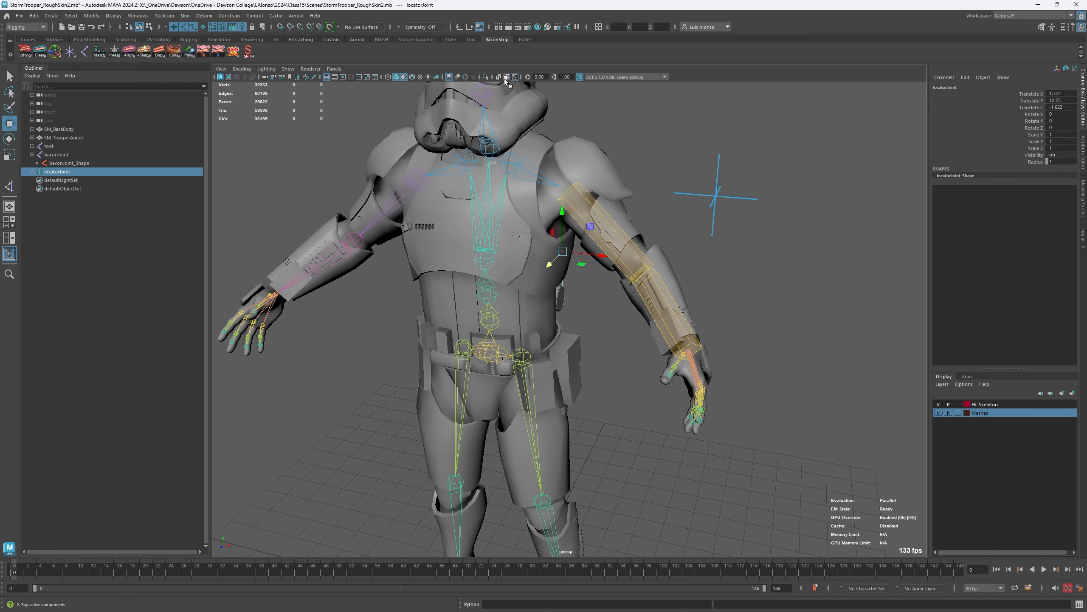
key("Delete")
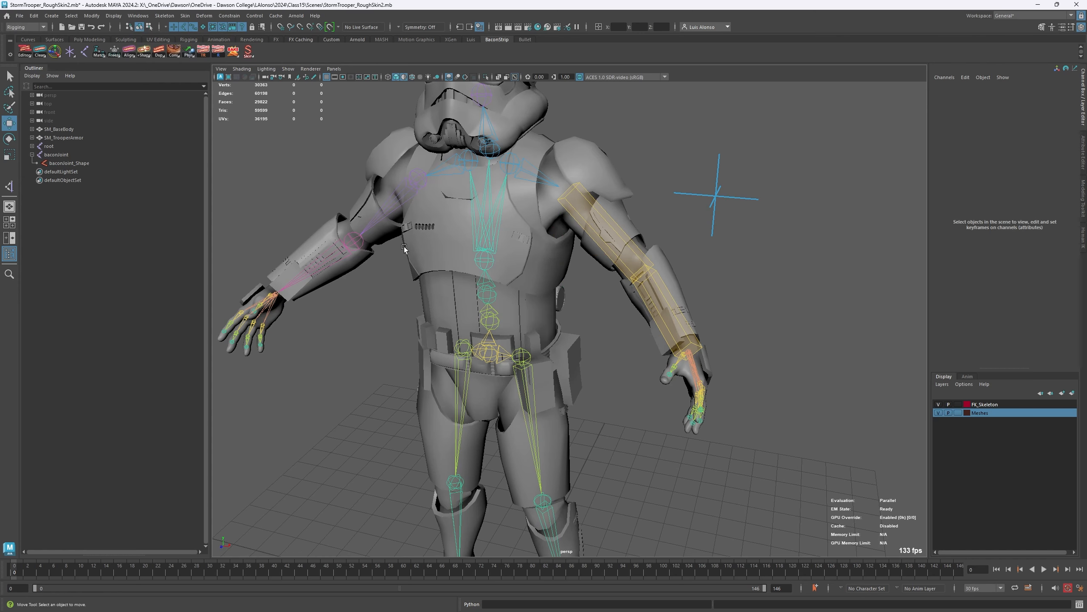
- Inspect the shape settings of upperarm_l and clear the selection
left_click(579, 213)
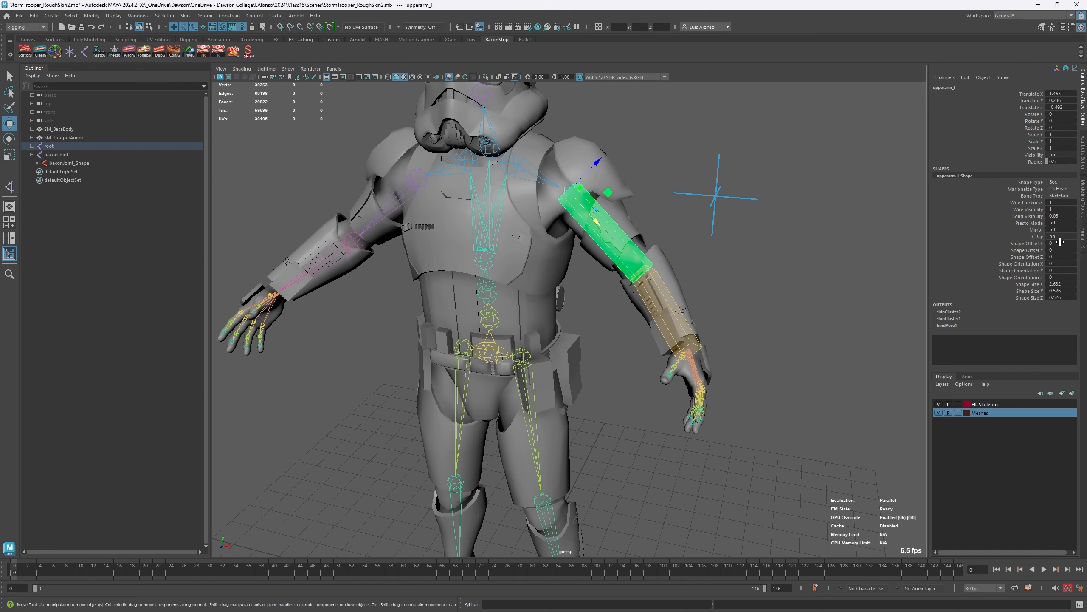
middle_click_drag(526, 215, 510, 185, "alt")
left_click_drag(460, 203, 476, 194, "alt")
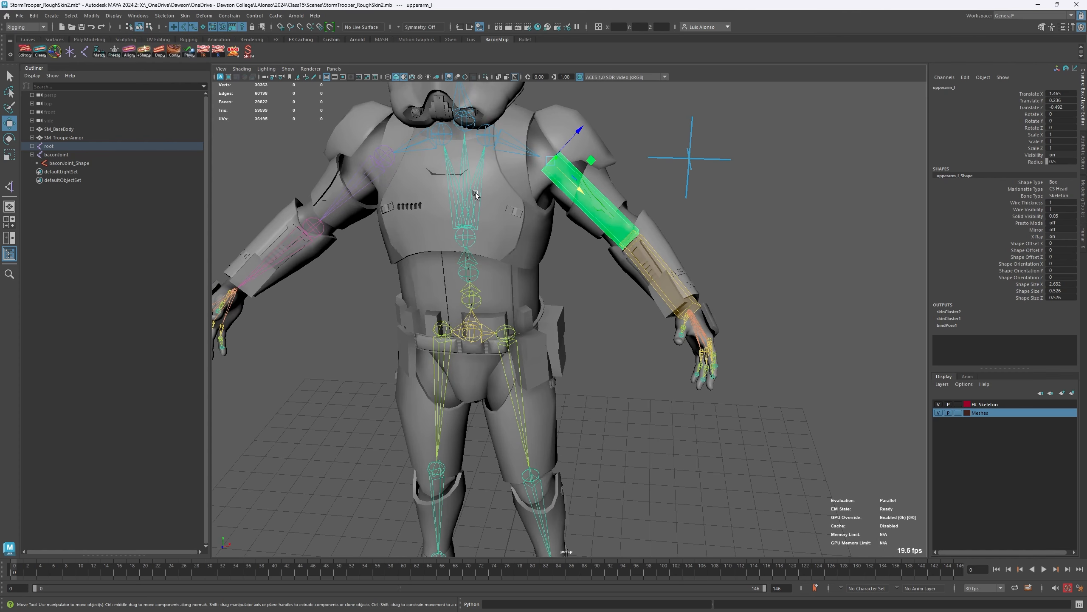
left_click(574, 300)
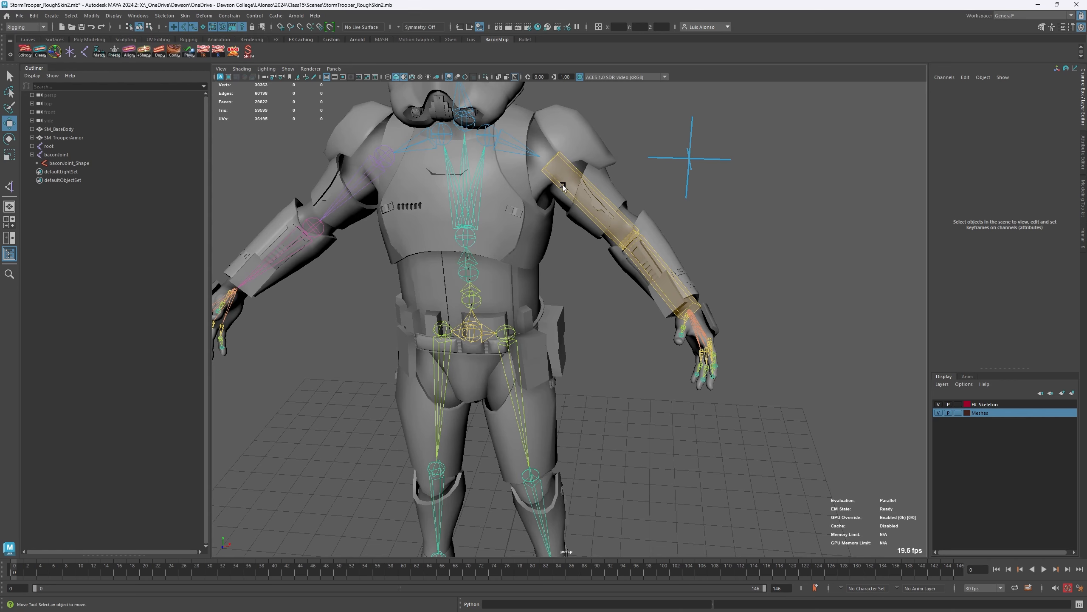
- Remove the Bacon Shape Bone from upperarm_l and deselect the joint
left_click(604, 219)
left_click_drag(723, 256, 514, 233, "alt")
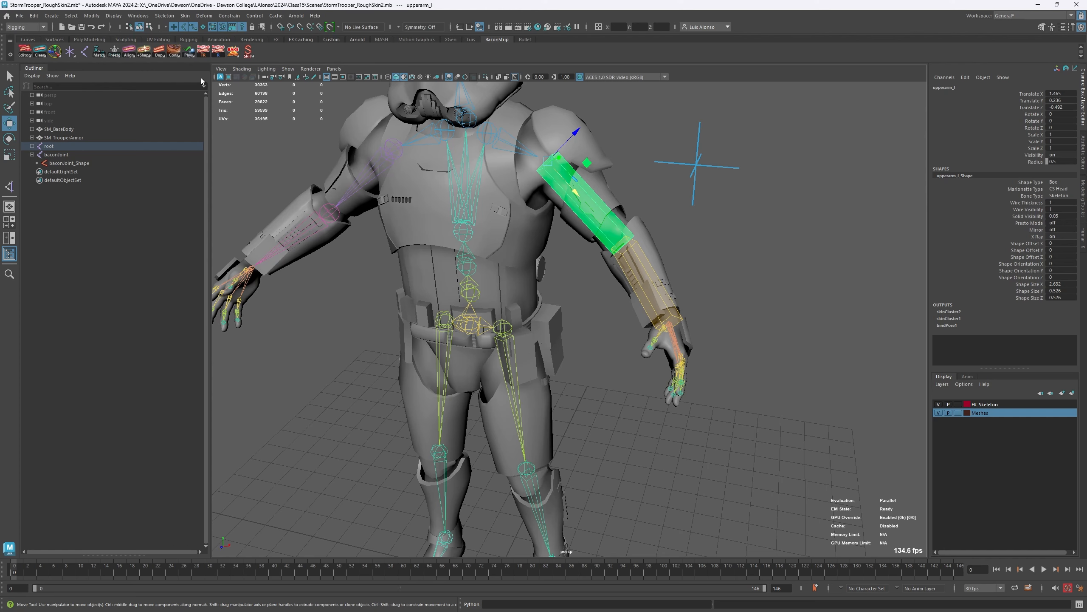
right_click(145, 51)
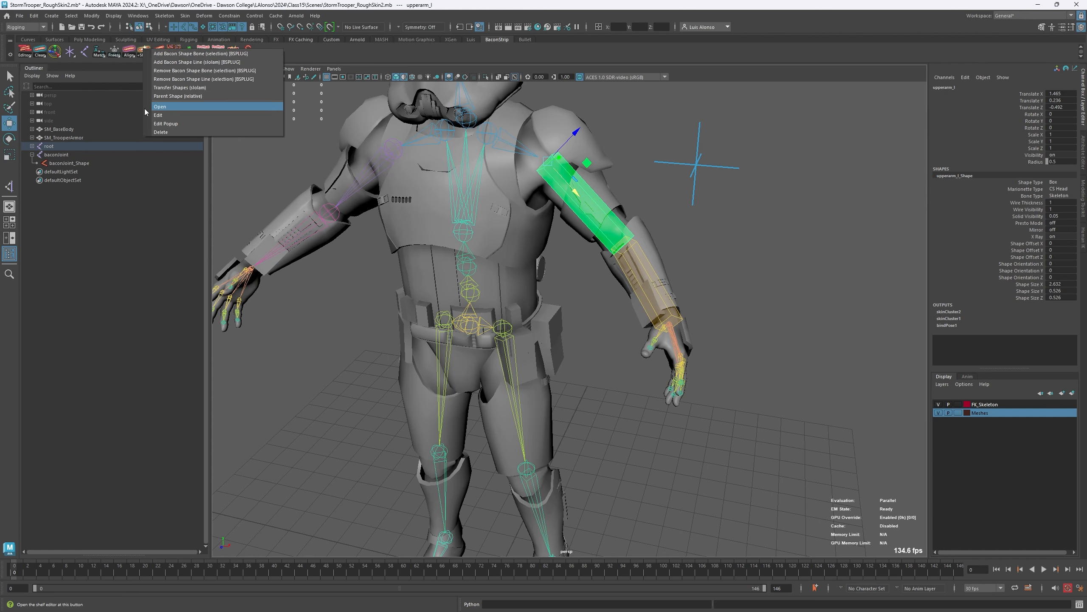
left_click(181, 72)
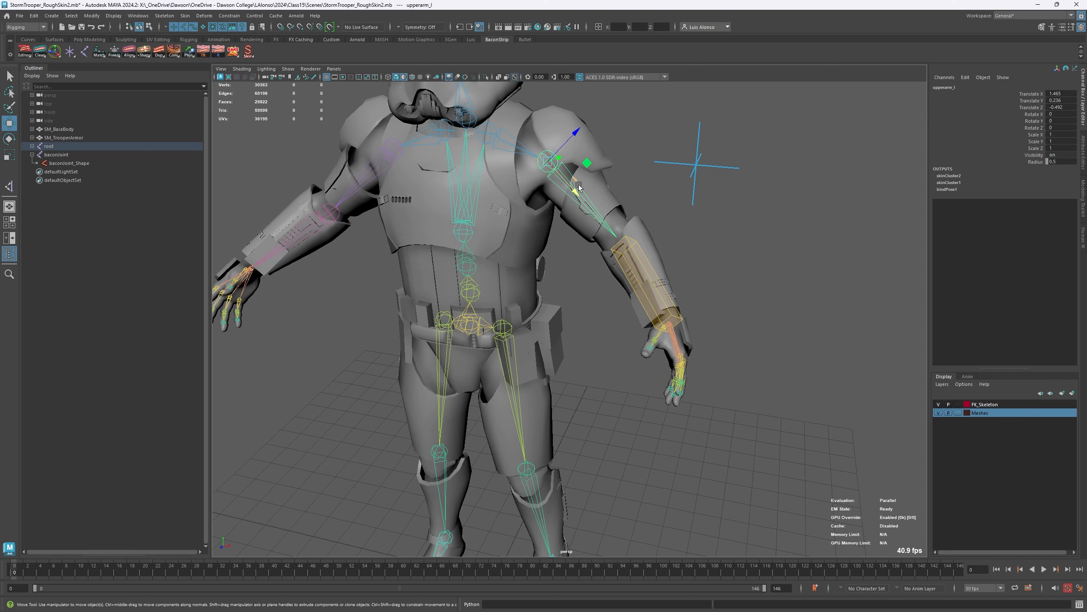
left_click_drag(578, 184, 716, 254, "alt")
left_click(687, 293)
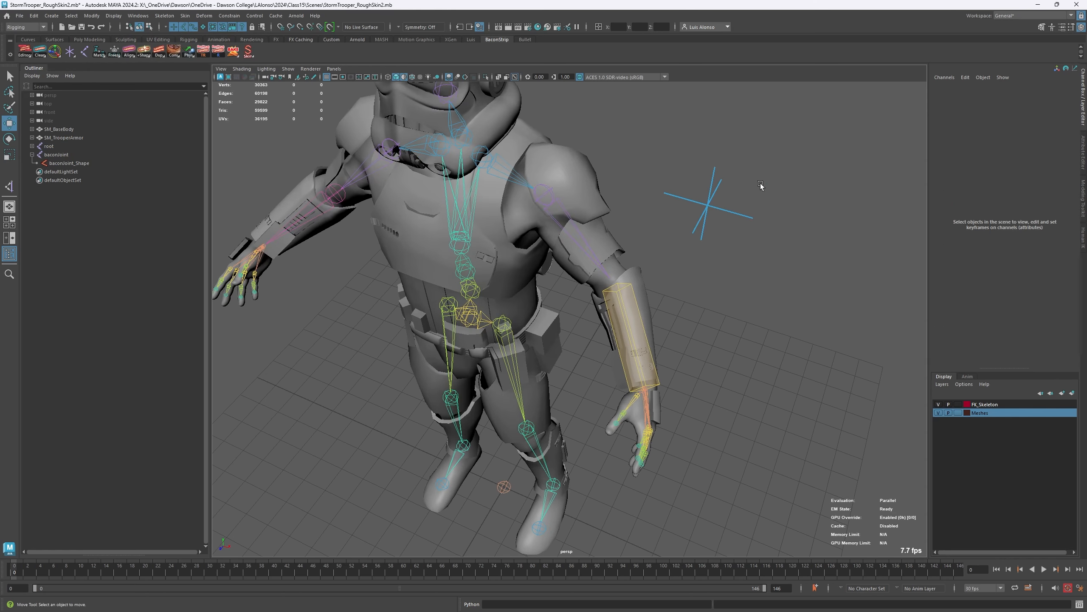
- Add a Bacon Shape Line between baconJoint and lowerarm_l, and move baconJoint farther from the arm to X 7.61, Z -2.281
left_click_drag(760, 183, 650, 255)
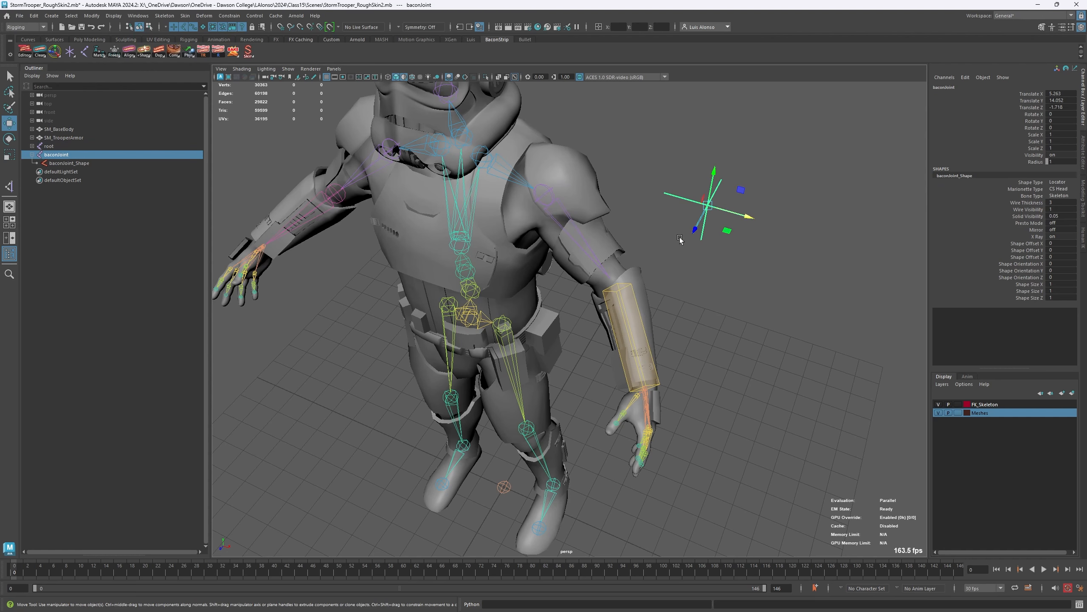
left_click(678, 273)
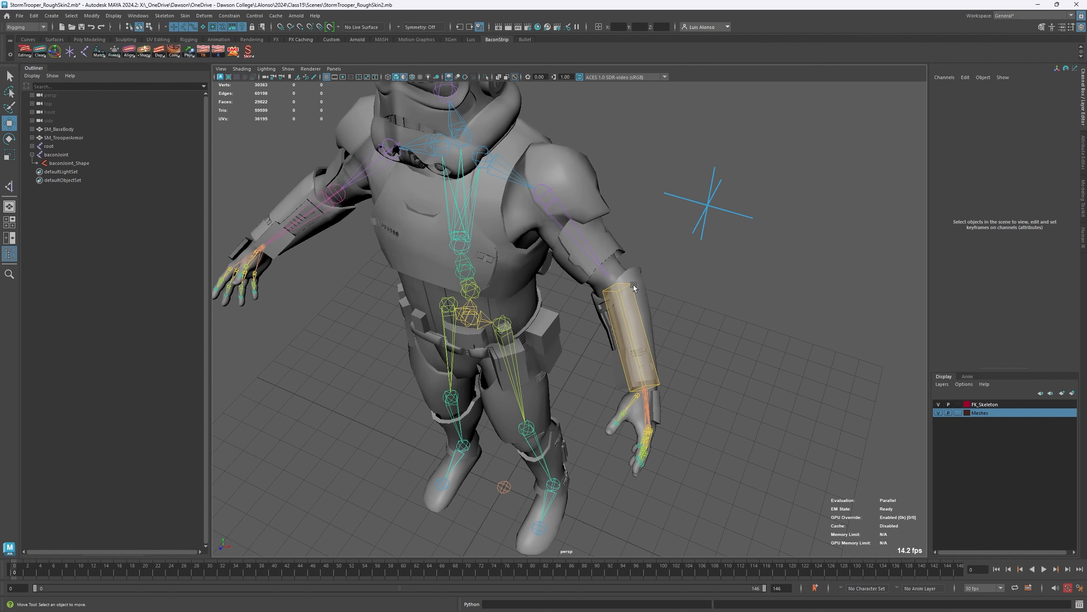
left_click_drag(671, 220, 668, 264)
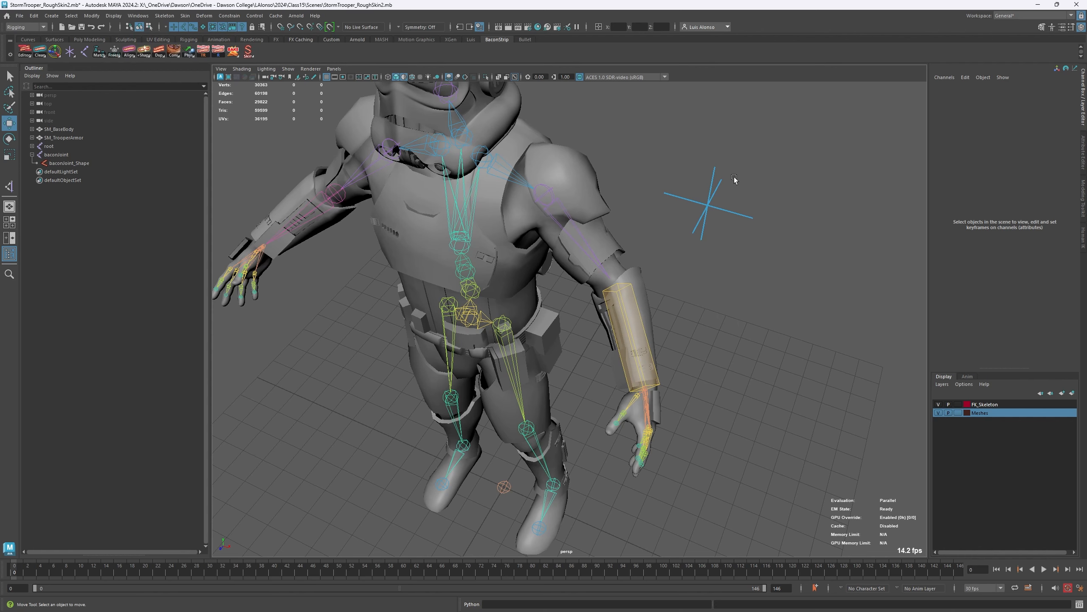
left_click(673, 271)
left_click_drag(733, 185, 698, 227)
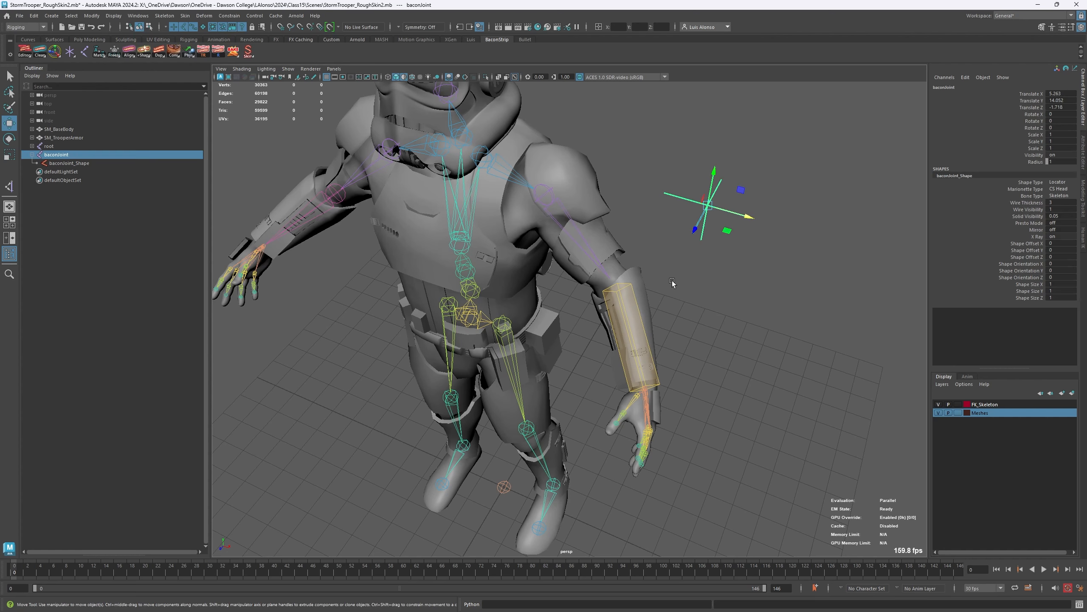
left_click(635, 313)
right_click(144, 54)
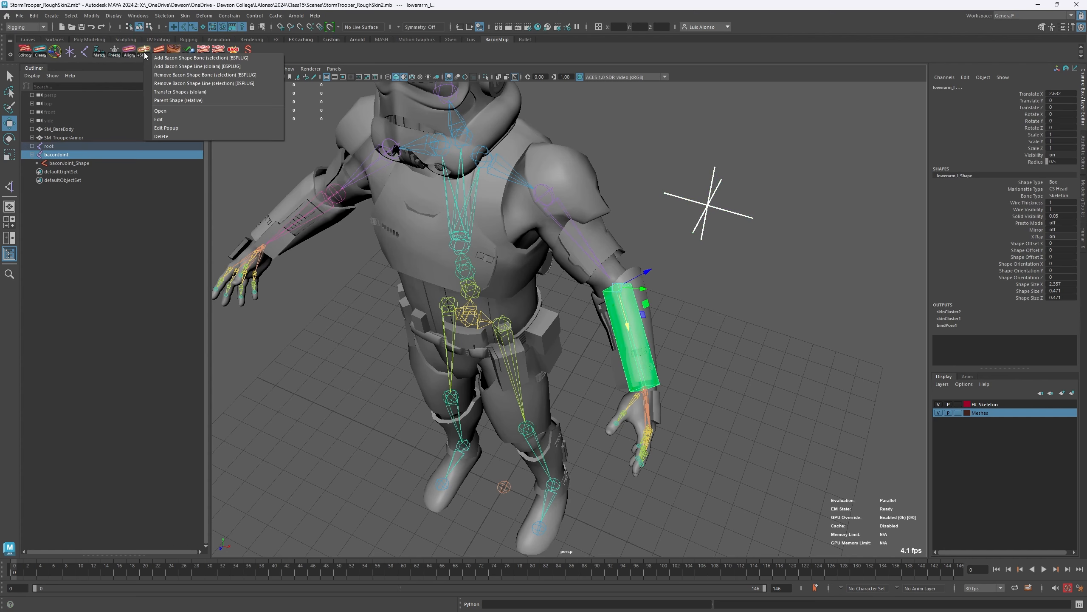
left_click(163, 66)
left_click(736, 315)
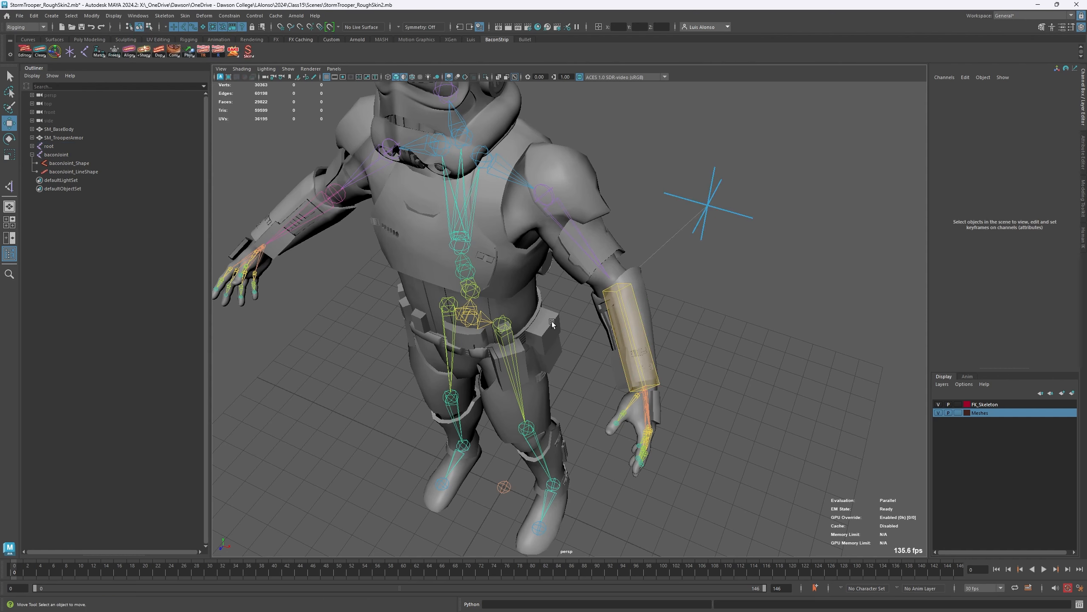
left_click_drag(760, 192, 845, 239)
left_click(667, 336)
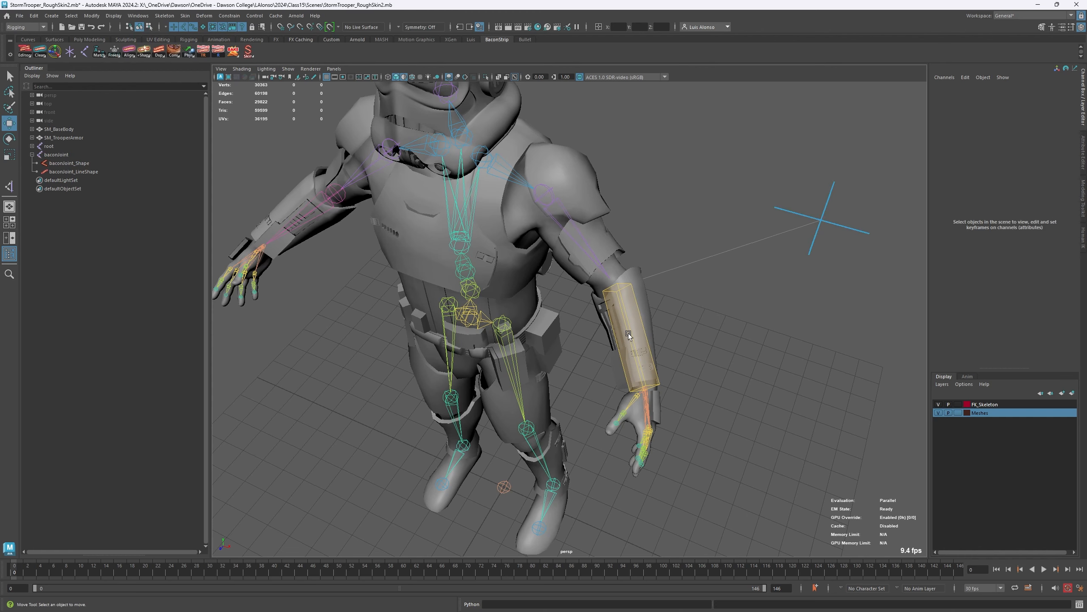
- Try rotating the upperarm_l joint to test the line connection, and clear the selection
left_click(629, 334)
left_click(582, 223)
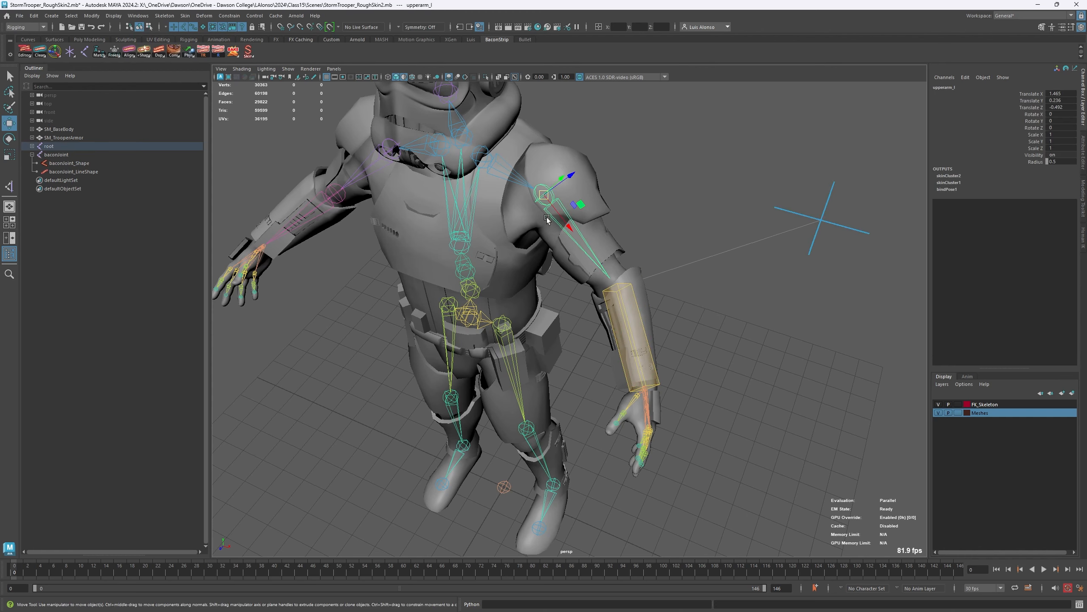
key("e")
left_click_drag(551, 215, 560, 245)
left_click(731, 319)
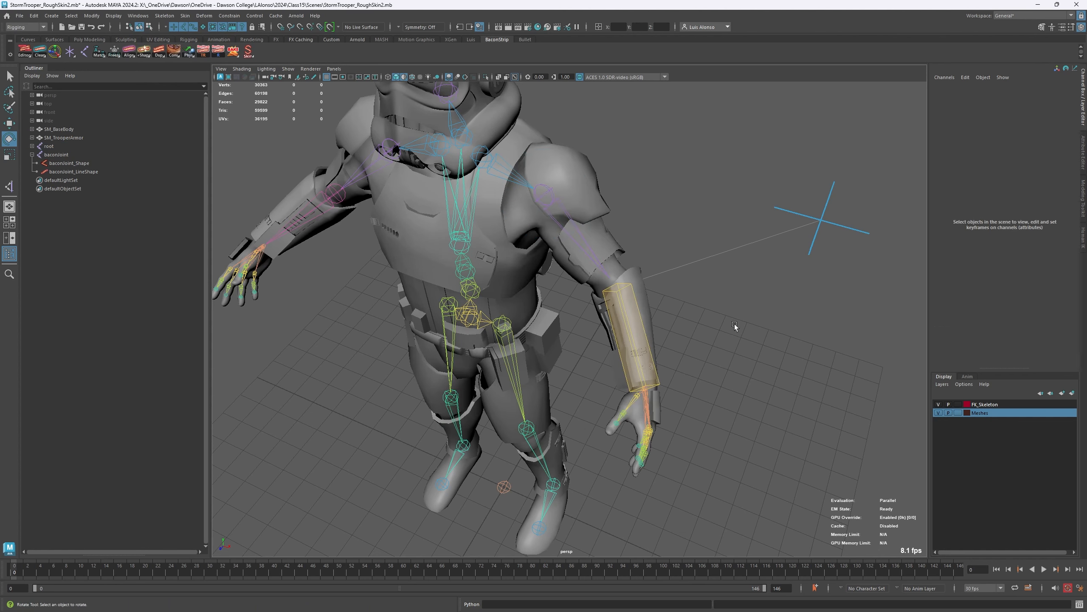
- Inspect the channels of baconJoint and of its baconJoint_Shape and baconJoint_LineShape nodes
left_click_drag(714, 235, 767, 305)
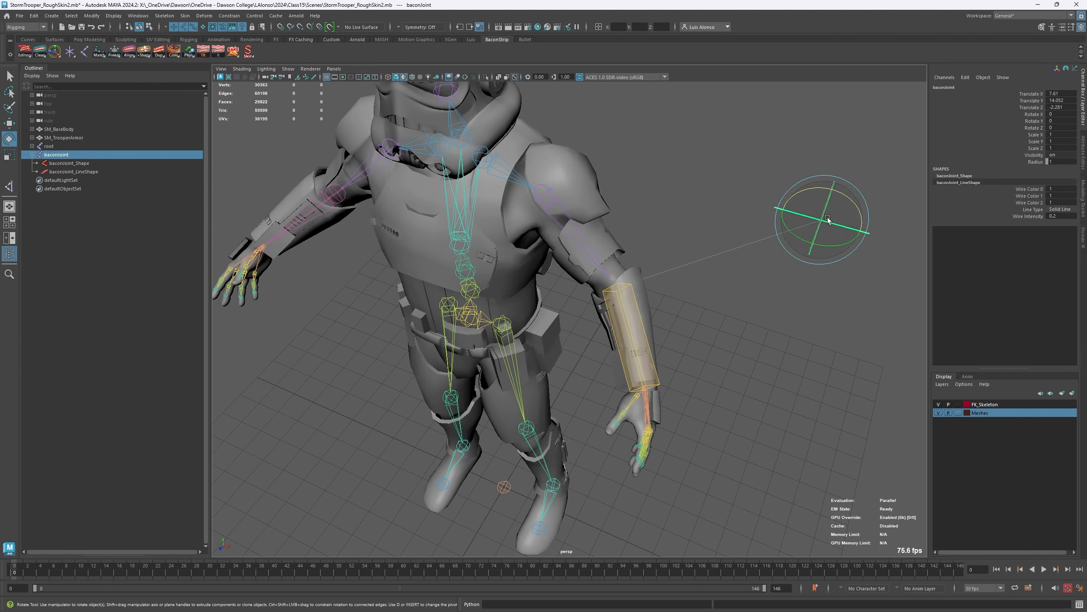
left_click_drag(693, 353, 724, 306, "alt")
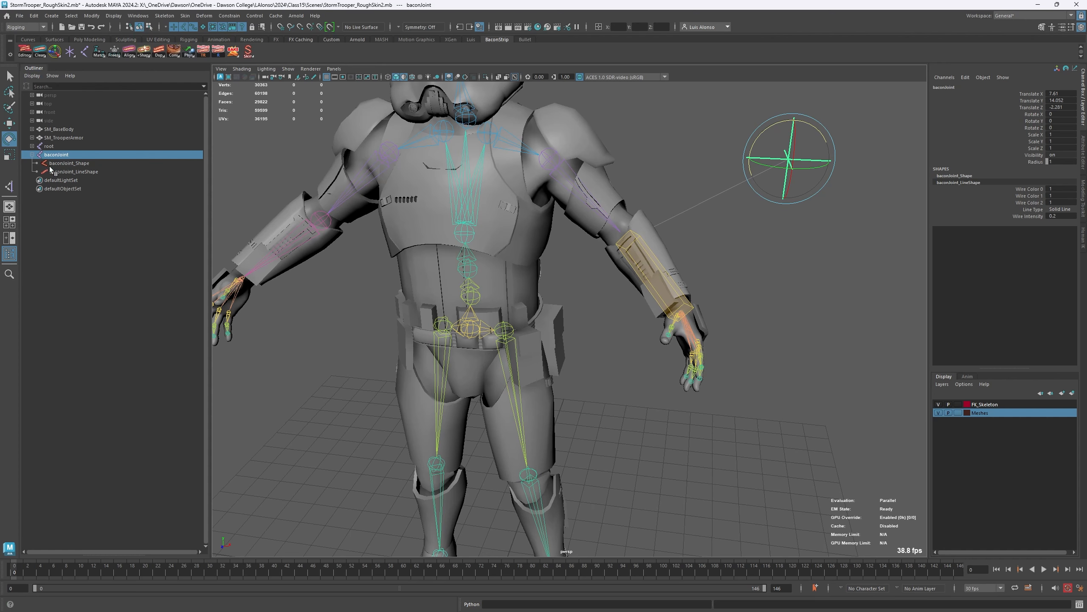
left_click(77, 171)
left_click(72, 163)
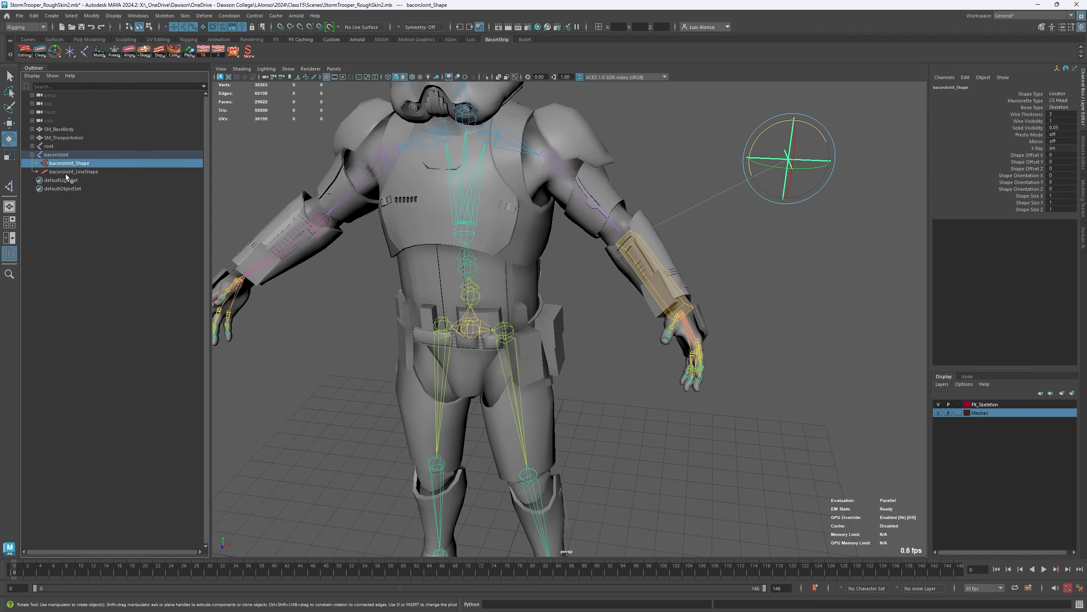
left_click(92, 172)
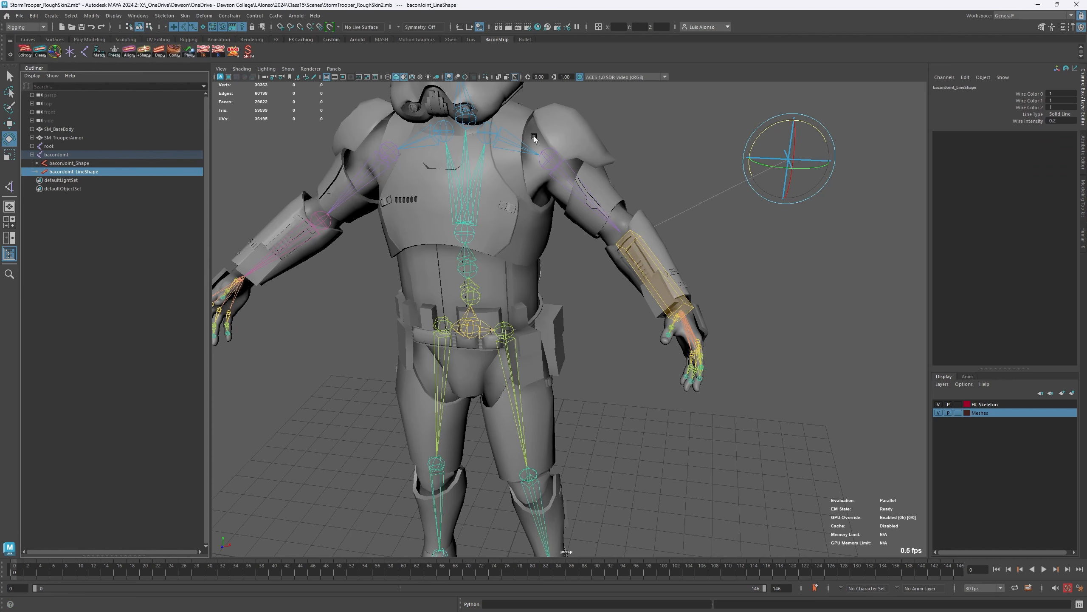
- Remove the Bacon Shape Line from baconJoint
left_click(805, 274)
left_click(824, 153)
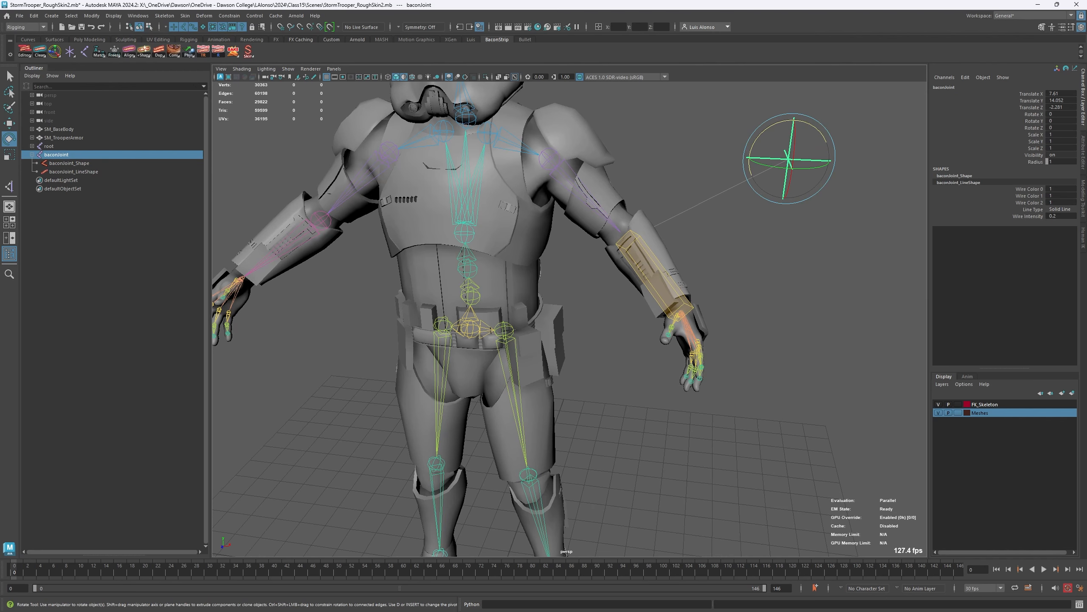
right_click(144, 53)
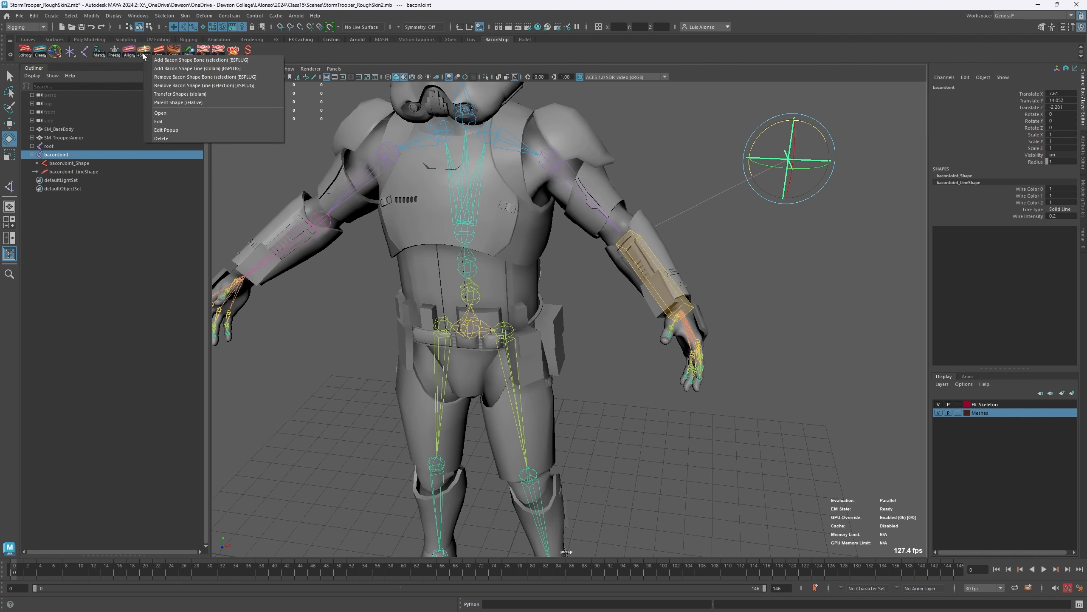
left_click(164, 86)
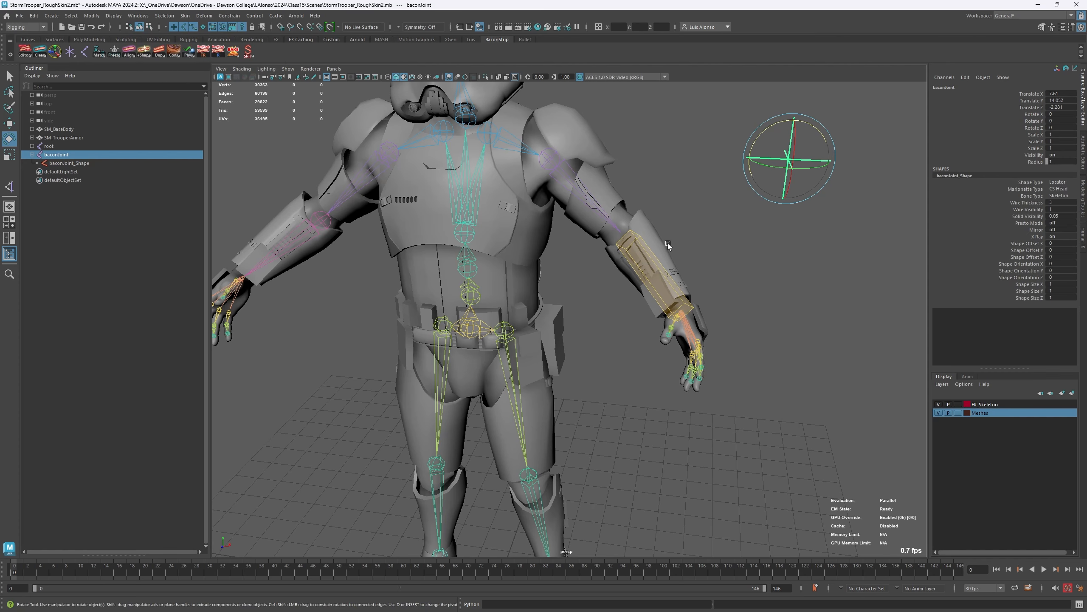
left_click_drag(669, 236, 666, 249, "alt")
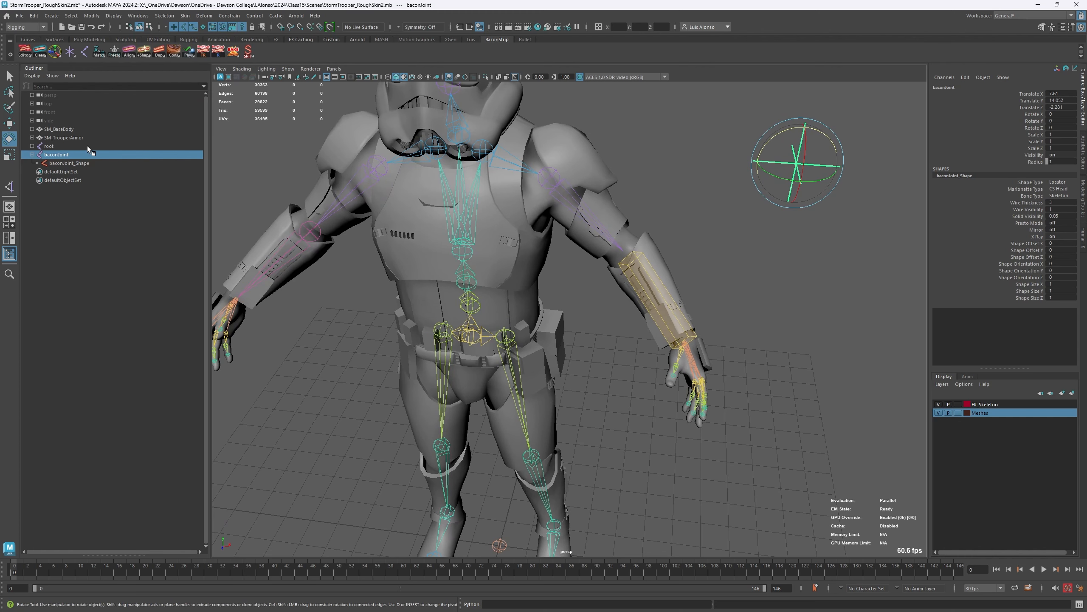
- Compare baconJoint with its baconJoint_Shape node and the upperarm_l joint as candidates for Parent Shape (relative), and clear the selection
right_click(144, 51)
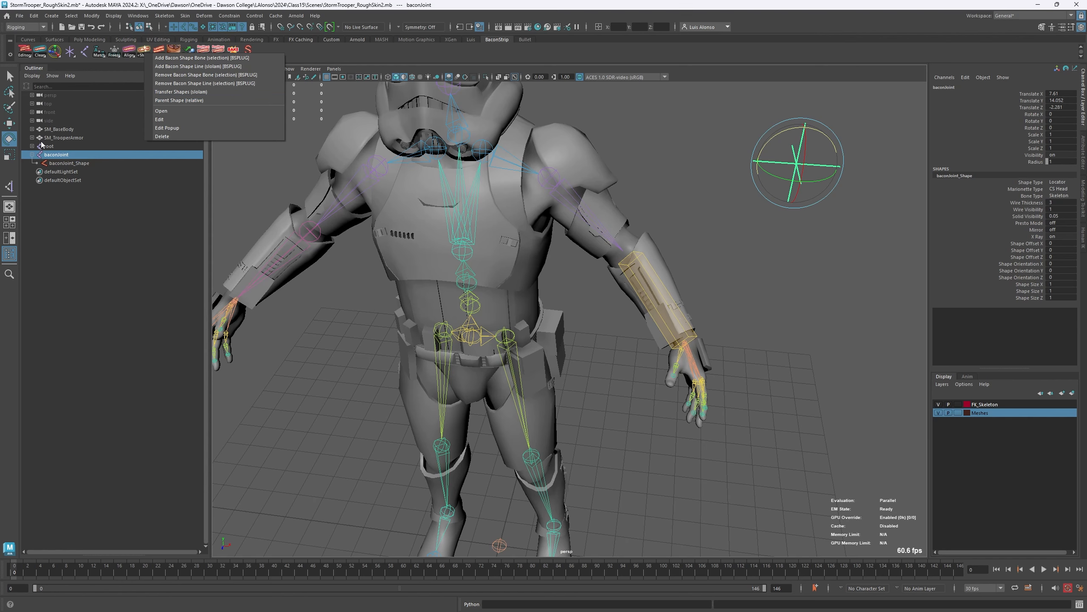
left_click(195, 103)
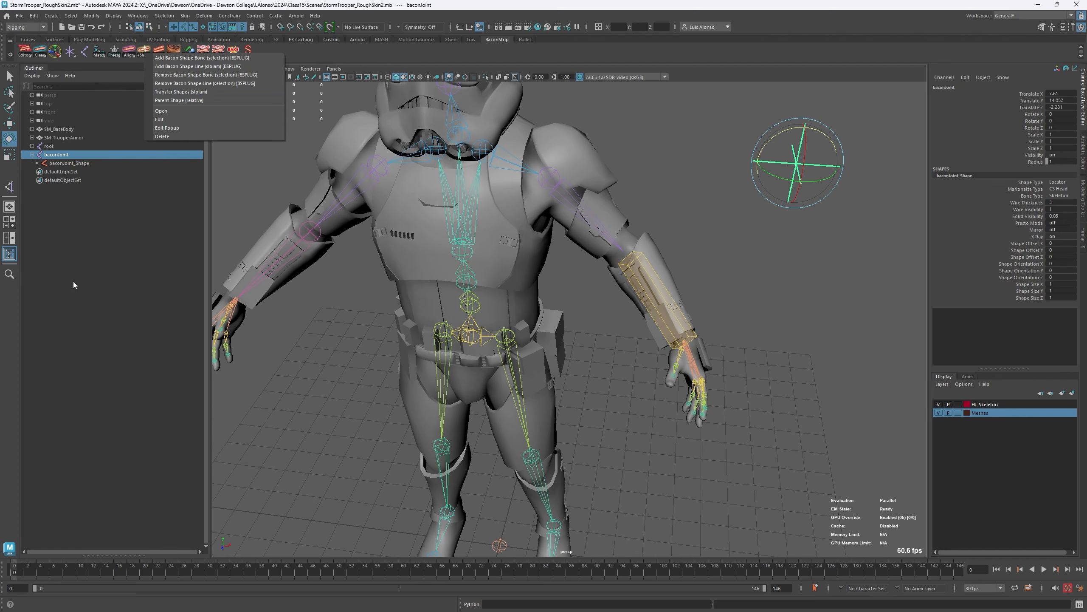
left_click(57, 163)
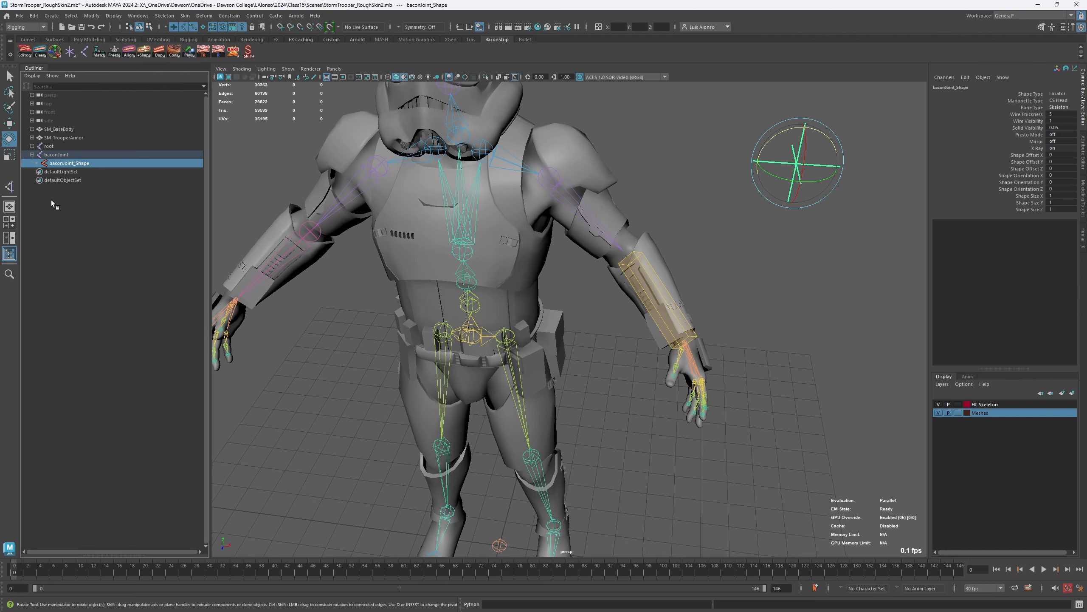
left_click(59, 156)
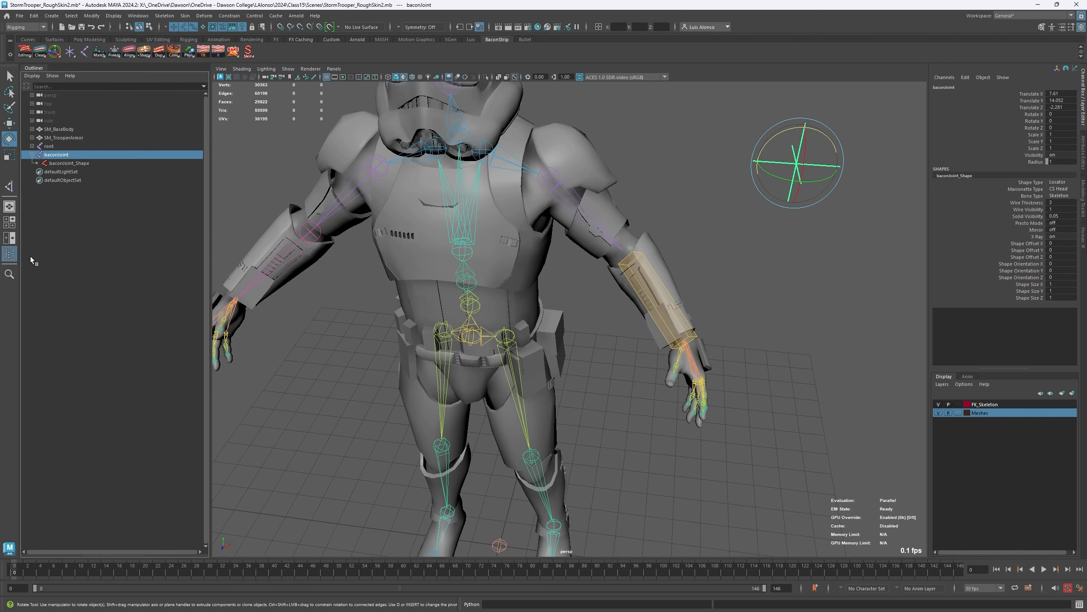
left_click(61, 165)
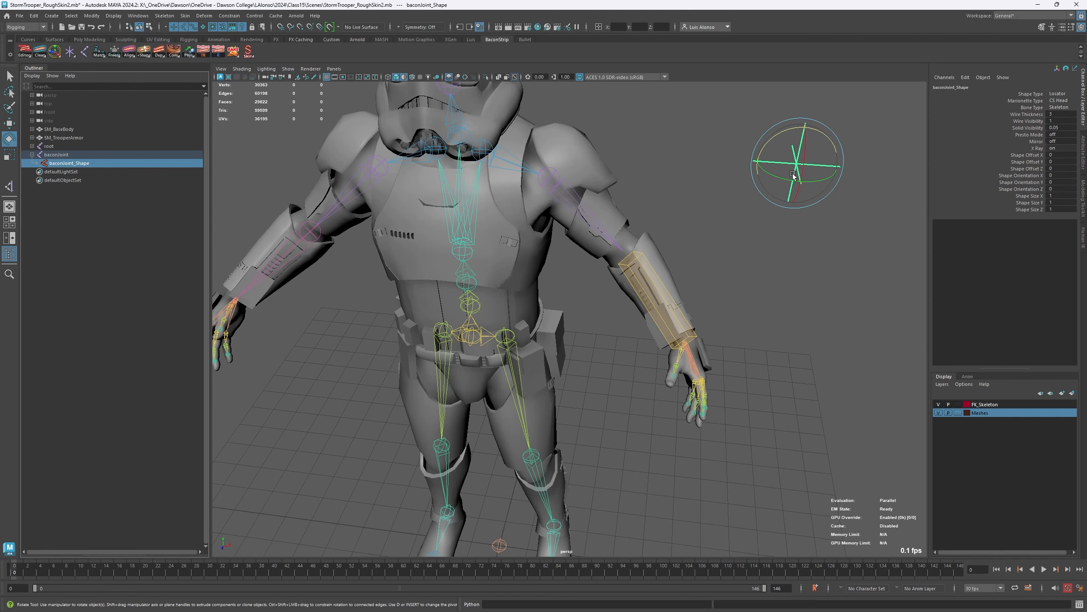
left_click(556, 174)
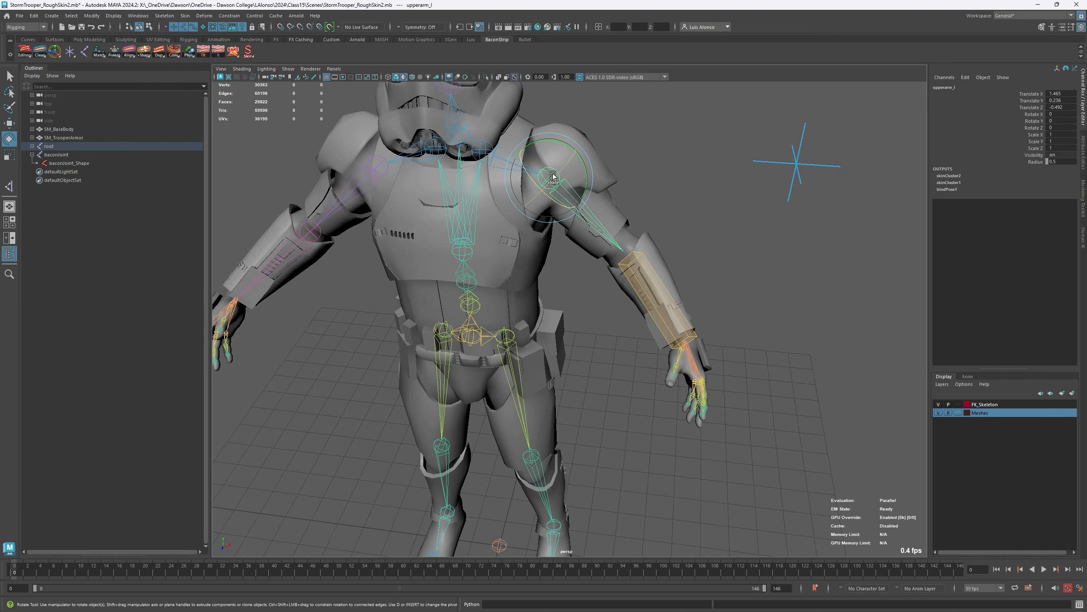
left_click(687, 189)
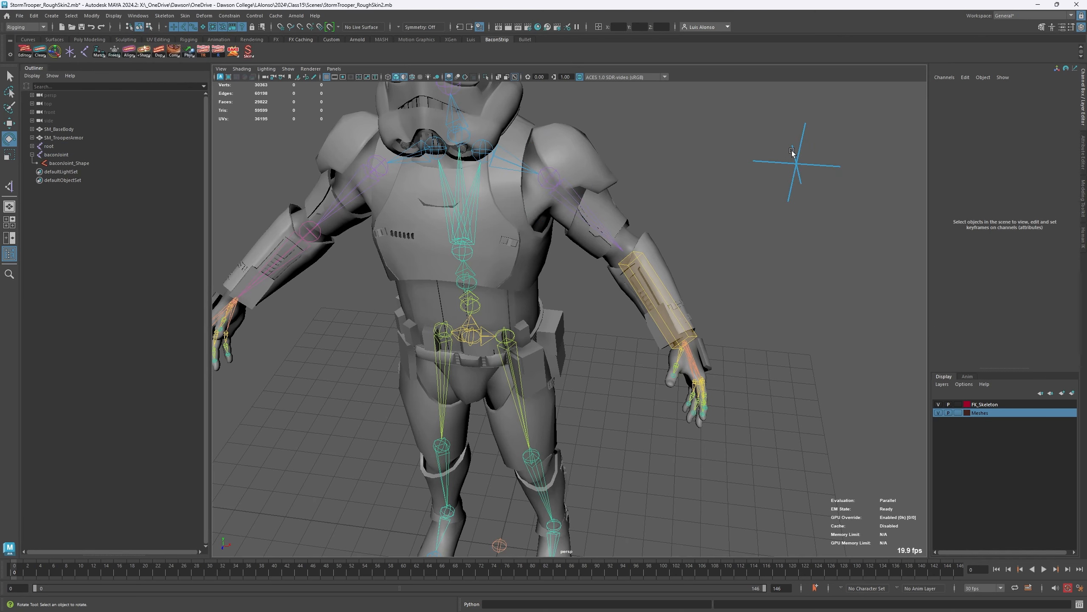
- Attach baconJoint_Shape to the upperarm_l joint with Parent Shape (relative)
left_click(56, 163)
left_click(565, 192, "shift")
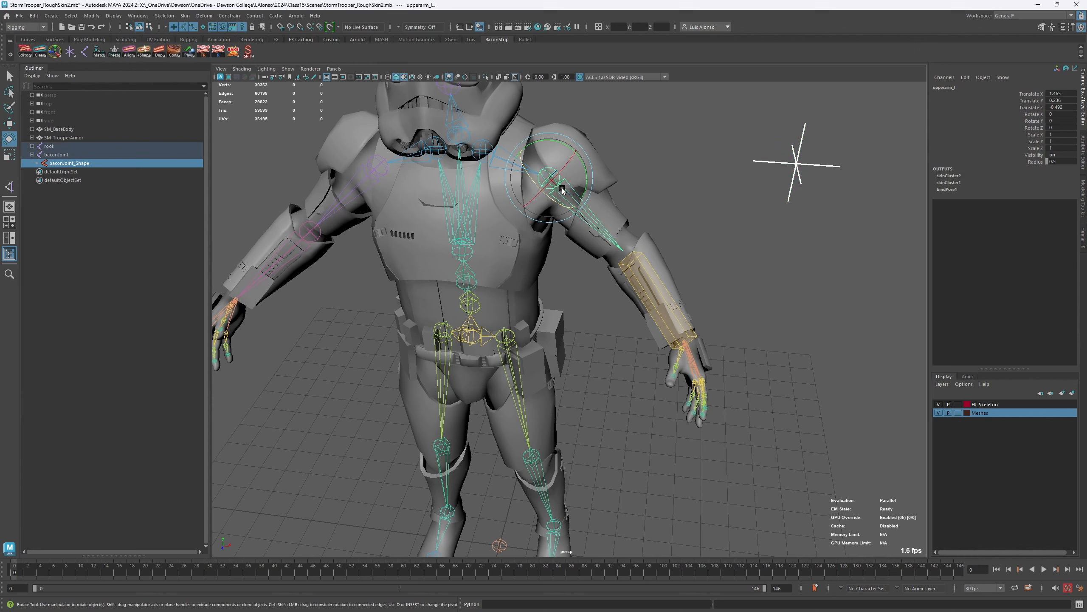
right_click(148, 58)
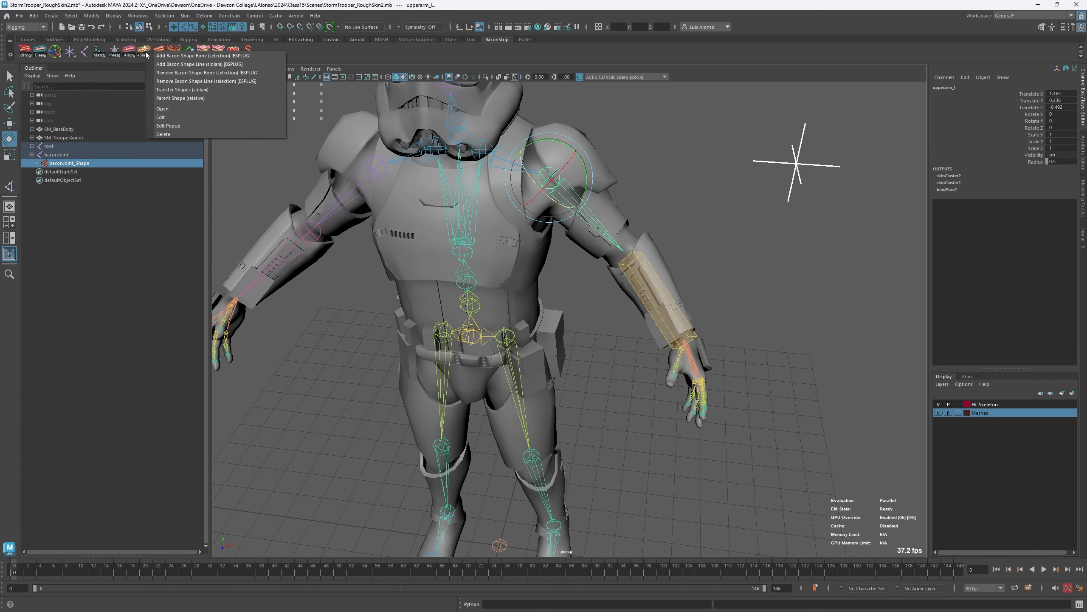
left_click(182, 99)
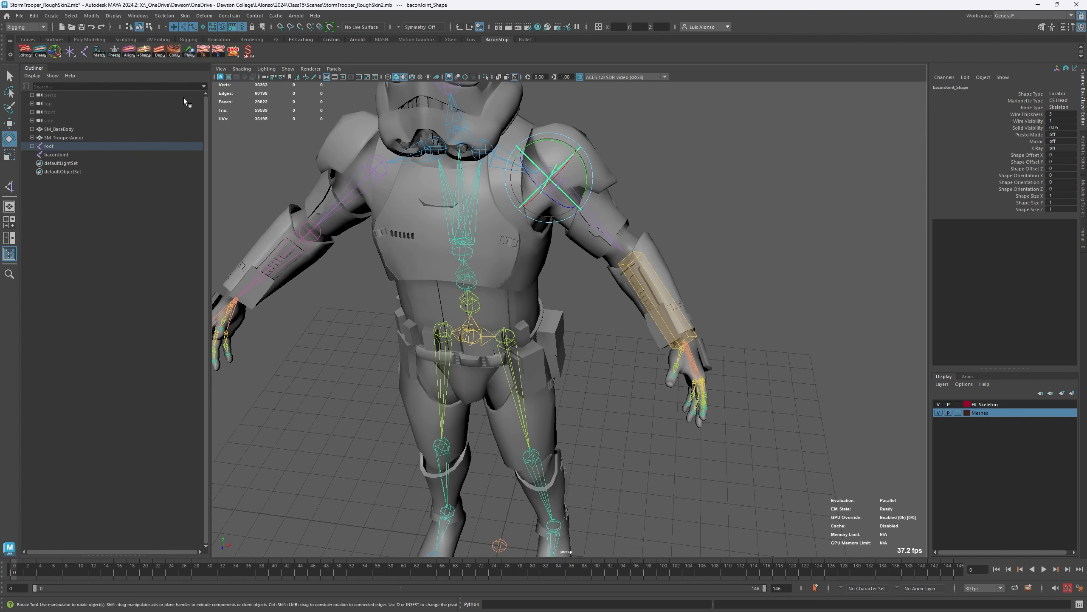
- Inspect the baconJoint_Shape channels on the upperarm_l joint, including Shape Type and Marionette Type, and clear the selection
left_click(707, 178)
left_click(570, 214)
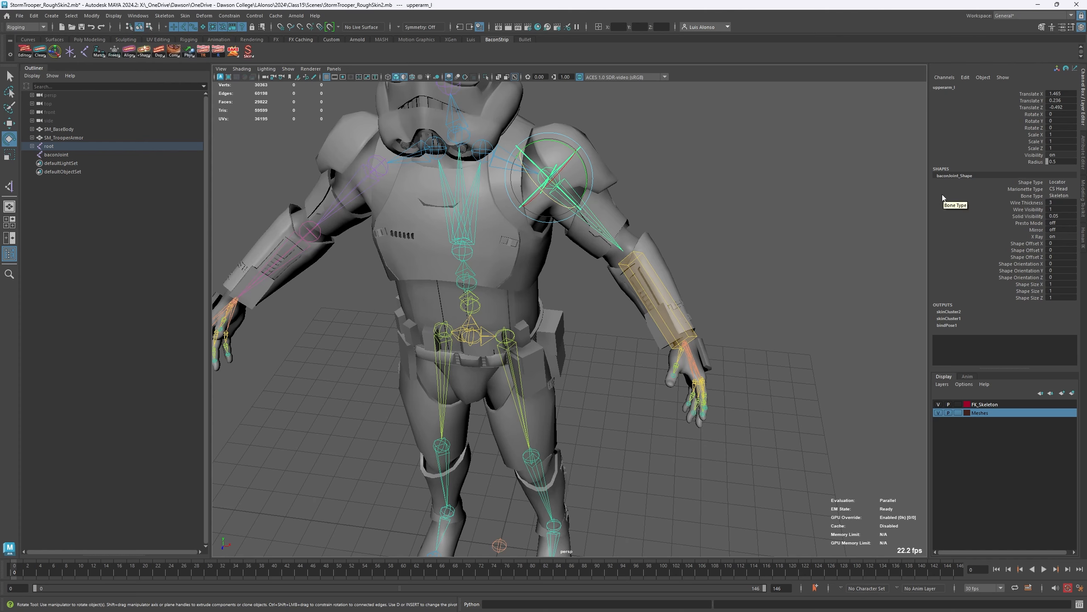
left_click_drag(968, 182, 970, 189)
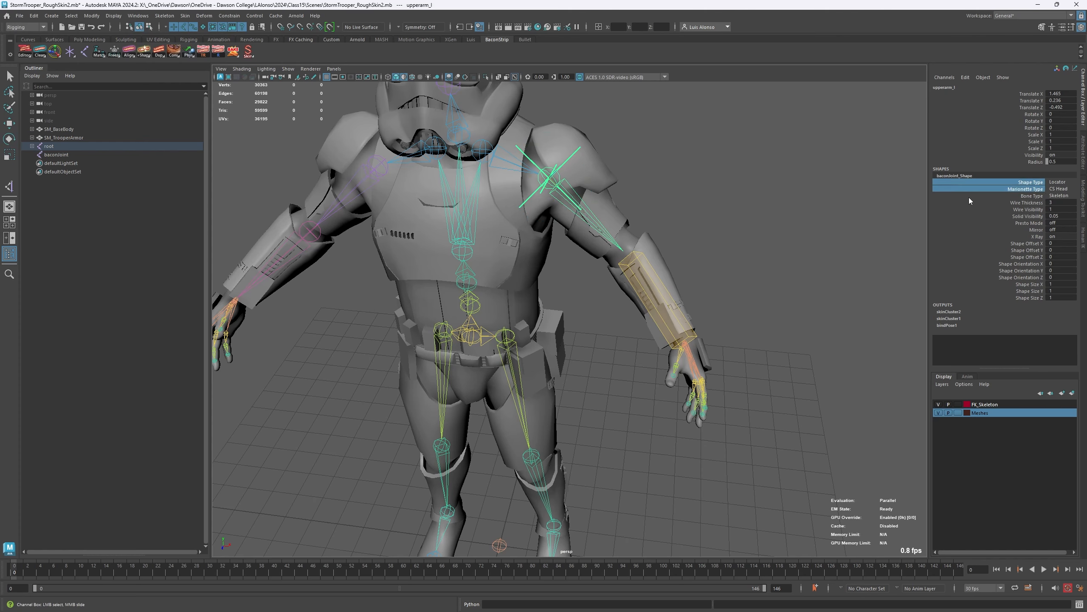
left_click(849, 233)
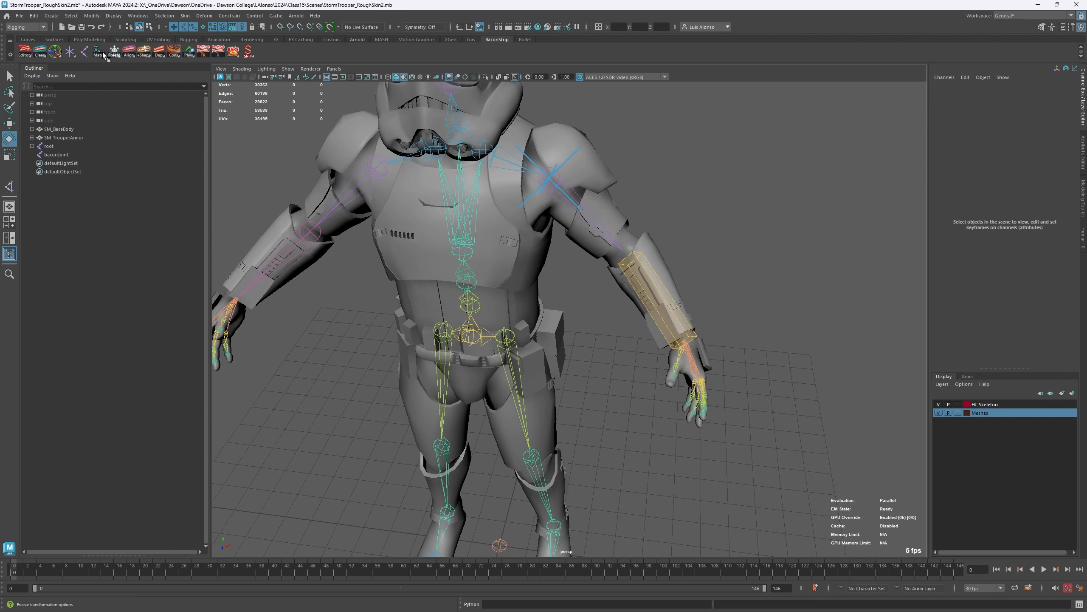
- Undo the shape parenting to upperarm_l, and try Transfer Shapes with baconJoint_Shape and upperarm_l selected
key("ctrl+z")
key("ctrl+z")
key("ctrl+z")
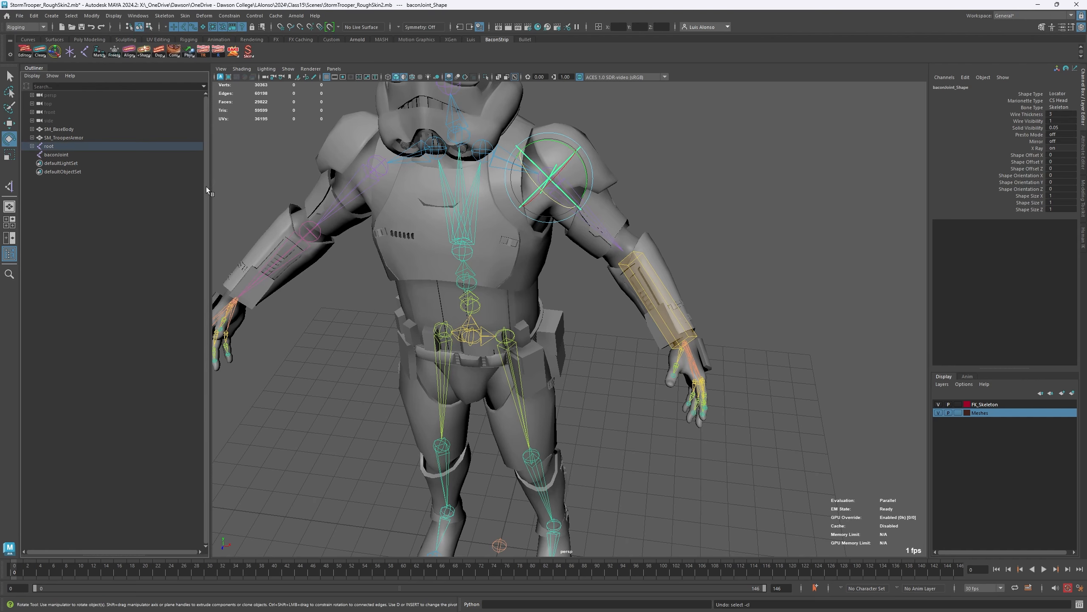
right_click(147, 54)
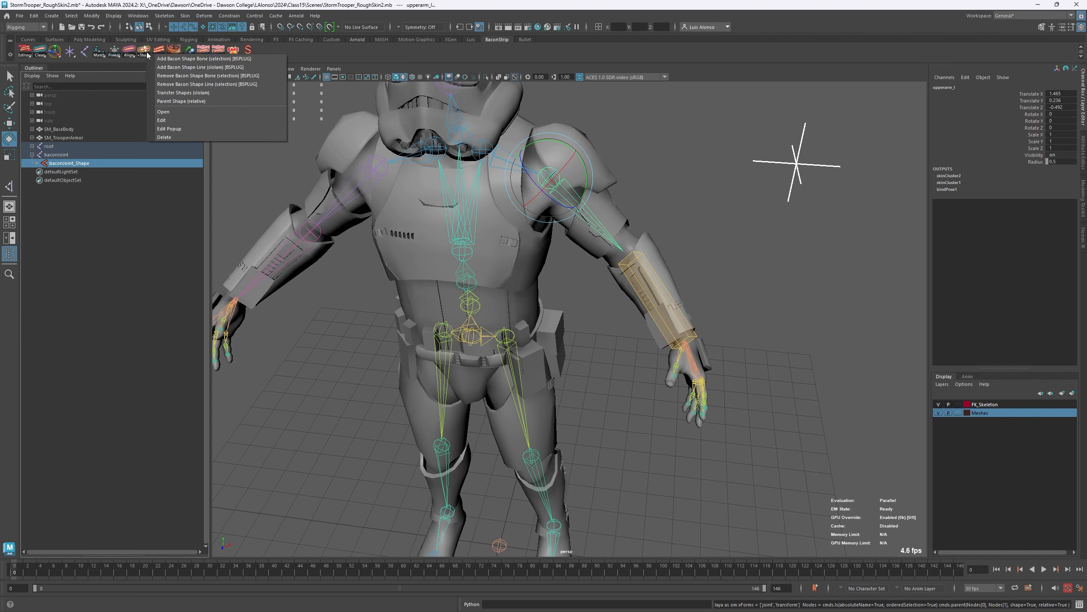
left_click(197, 94)
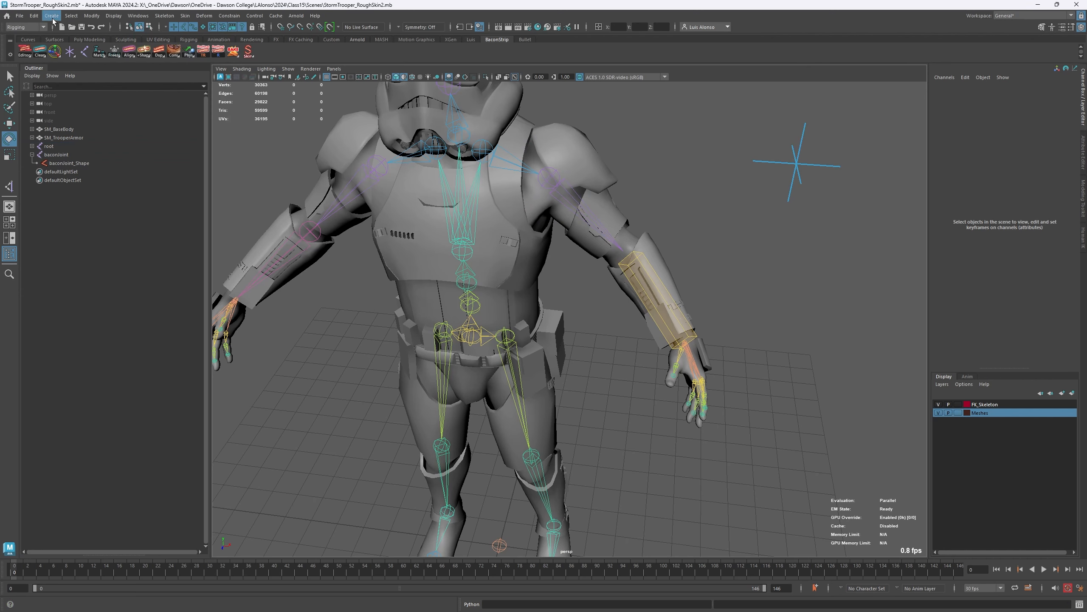
- Create a polygon cube at the origin and increase its Height to make a tall box
left_click(52, 16)
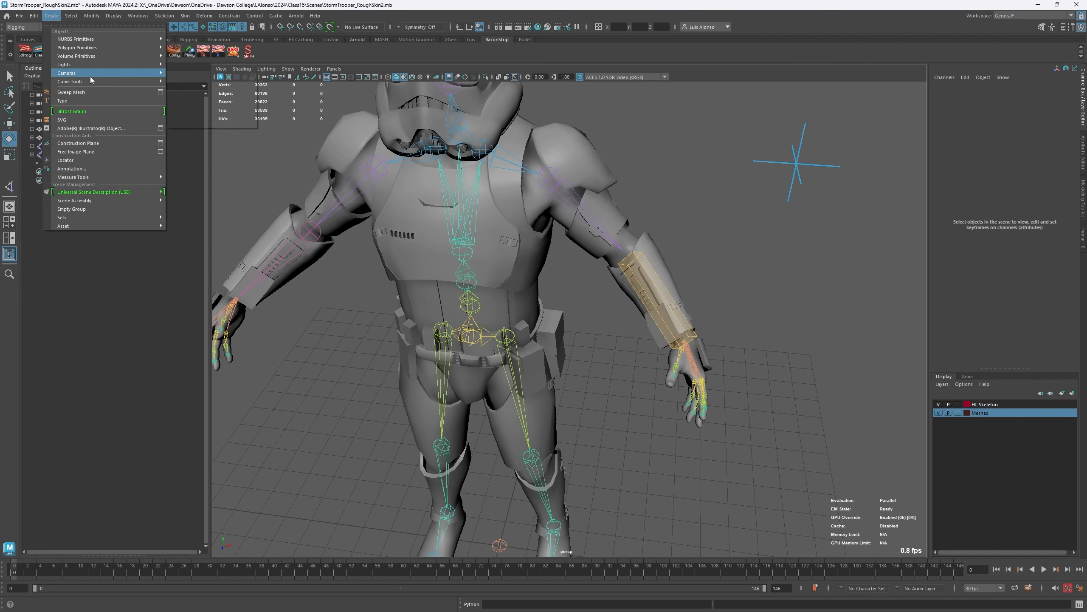
mouse_move(95, 50)
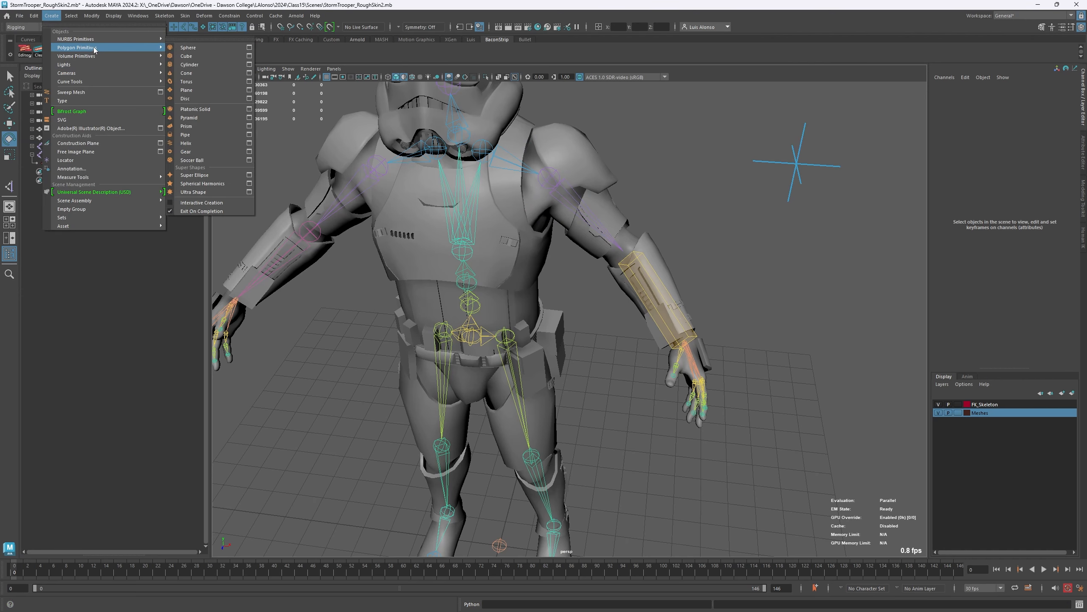
left_click(205, 55)
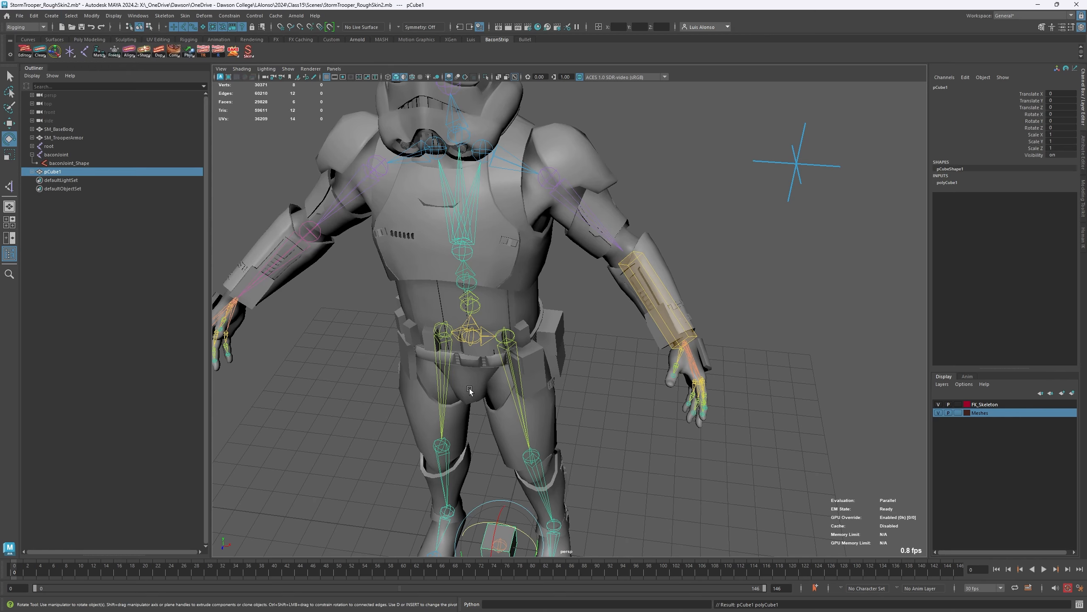
middle_click_drag(489, 398, 489, 261, "alt")
key("e")
double_click(955, 183)
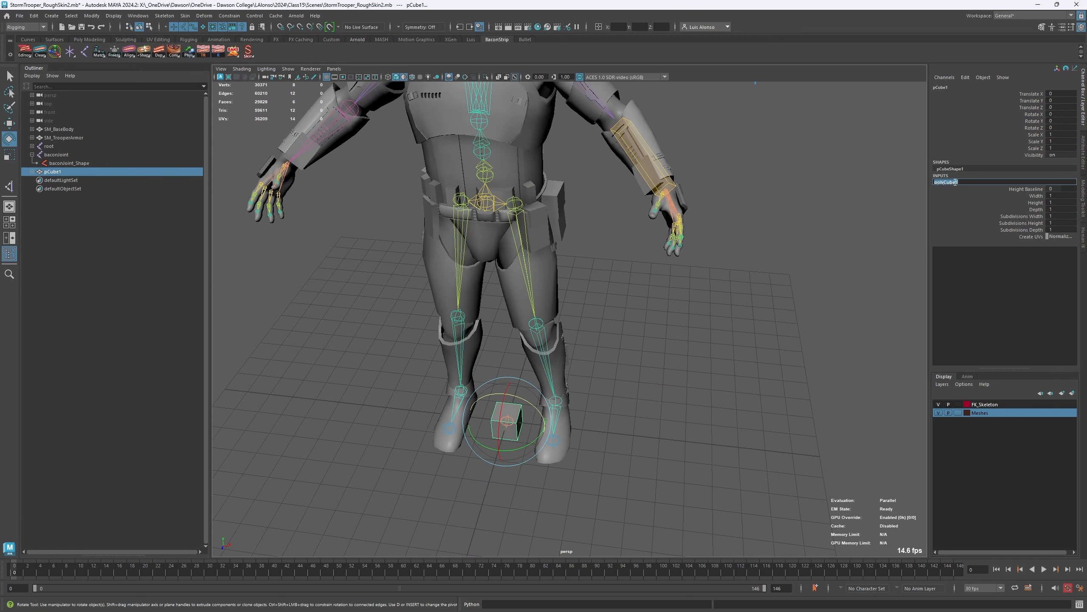
left_click(1034, 203)
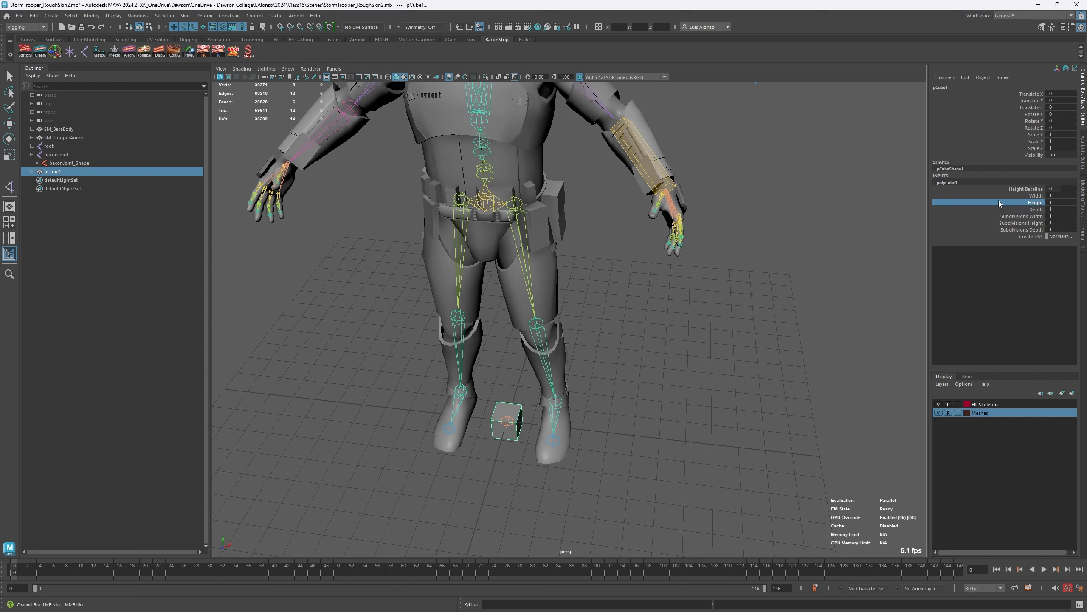
middle_click_drag(873, 235, 871, 239)
key("w")
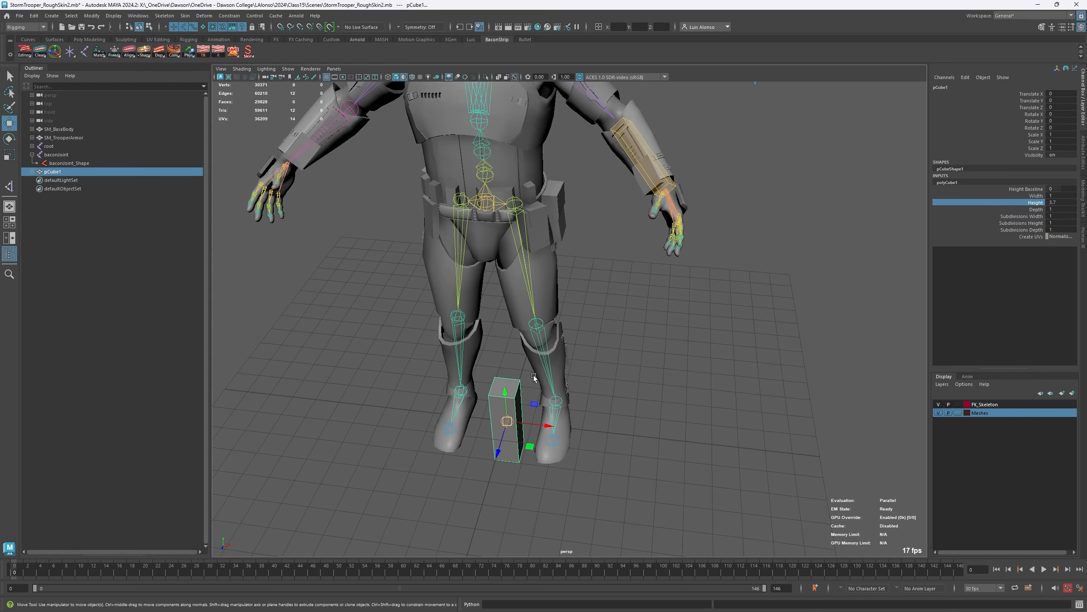
- Place the cube over the left upper arm at about X 2.77, Y 13.77, rotated about 46° in Z and -3.7° in X
left_click_drag(532, 403, 610, 159)
middle_click_drag(569, 158, 568, 294, "alt")
left_click_drag(566, 293, 578, 189, "alt")
key("e")
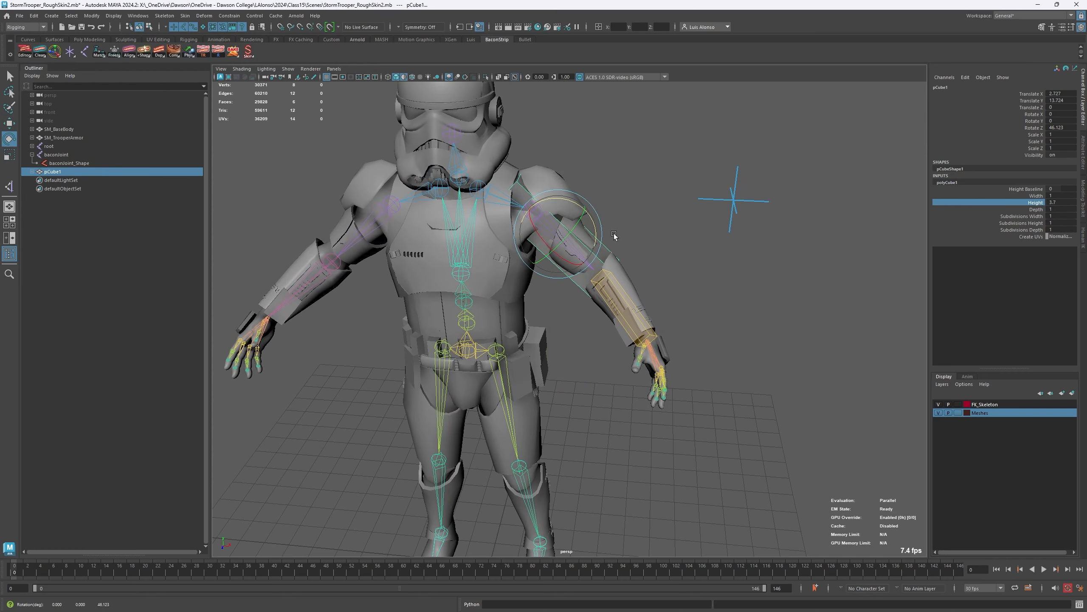
left_click_drag(614, 235, 560, 247, "alt")
left_click_drag(450, 265, 535, 246, "alt")
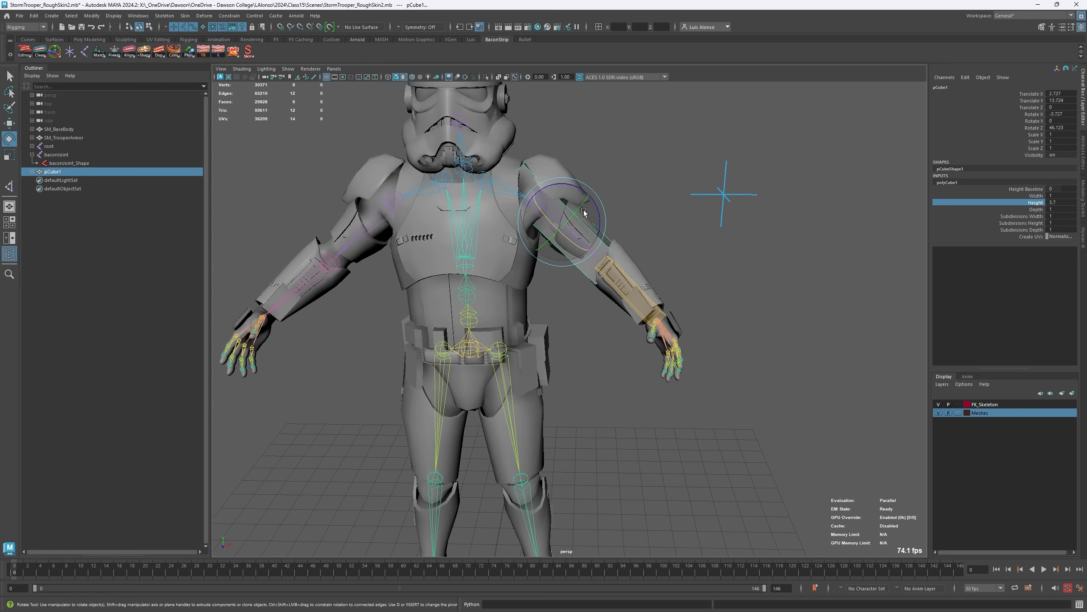
key("w")
left_click_drag(585, 205, 588, 202)
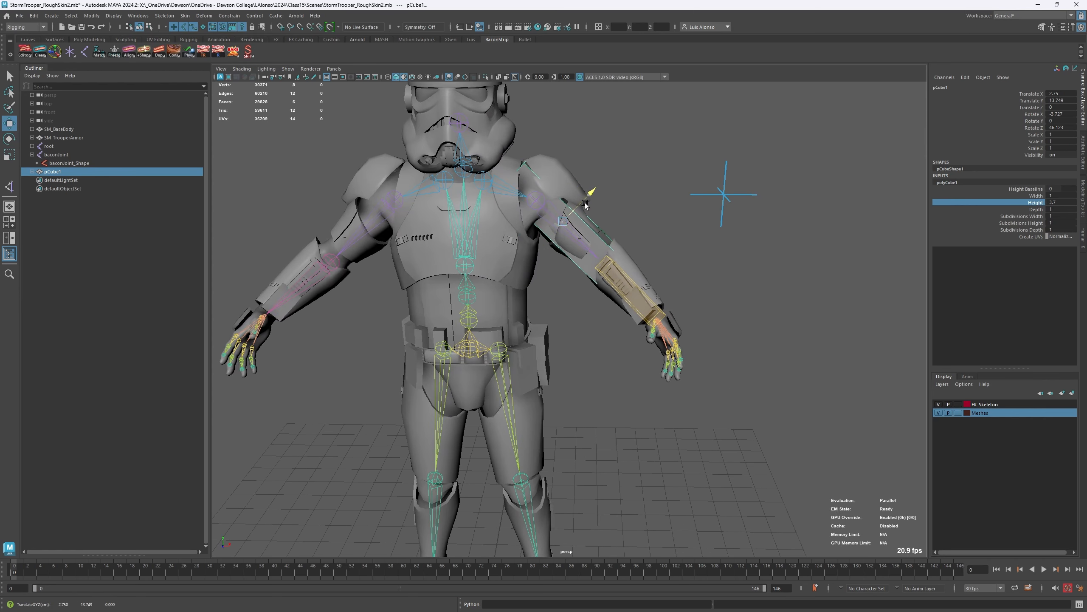
left_click(657, 217)
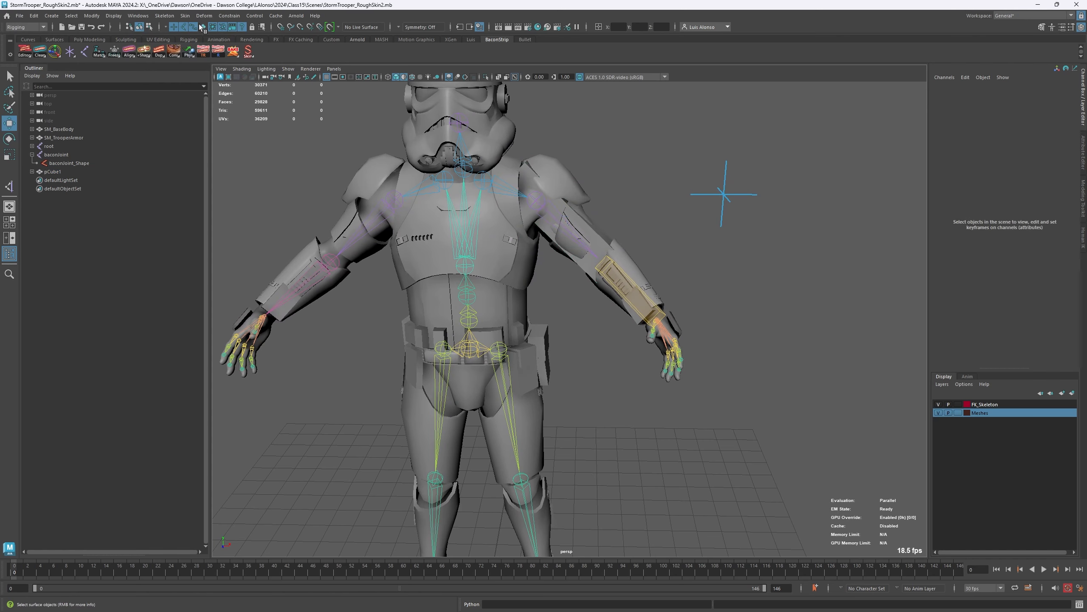
- Transfer the shape of pCube1 onto the upperarm_l joint with Transfer Shapes
left_click(593, 231)
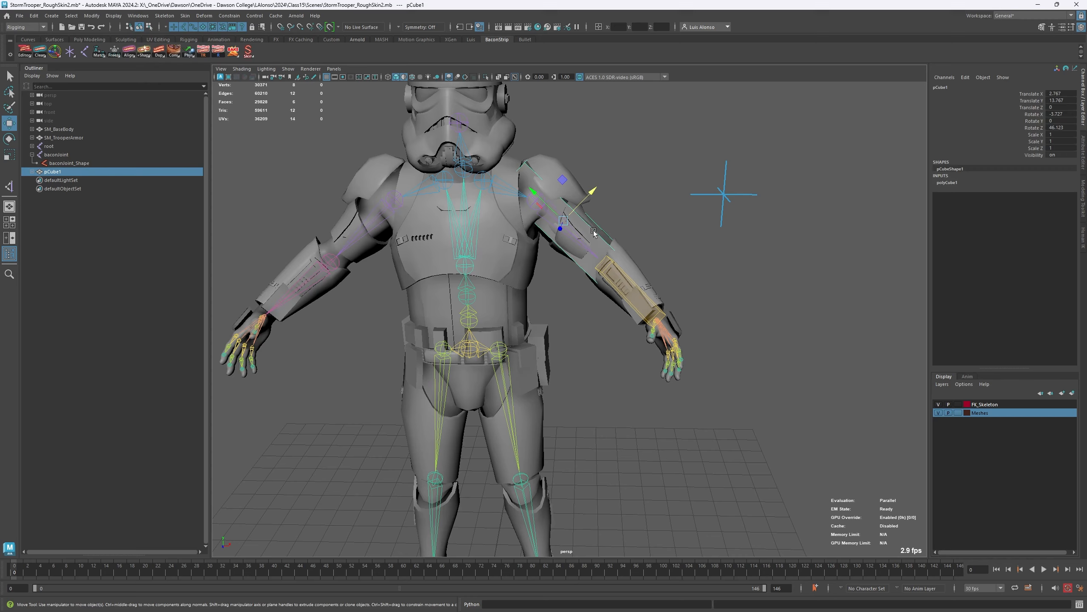
right_click_drag(535, 219, 688, 144, "alt")
middle_click_drag(686, 143, 680, 218, "alt")
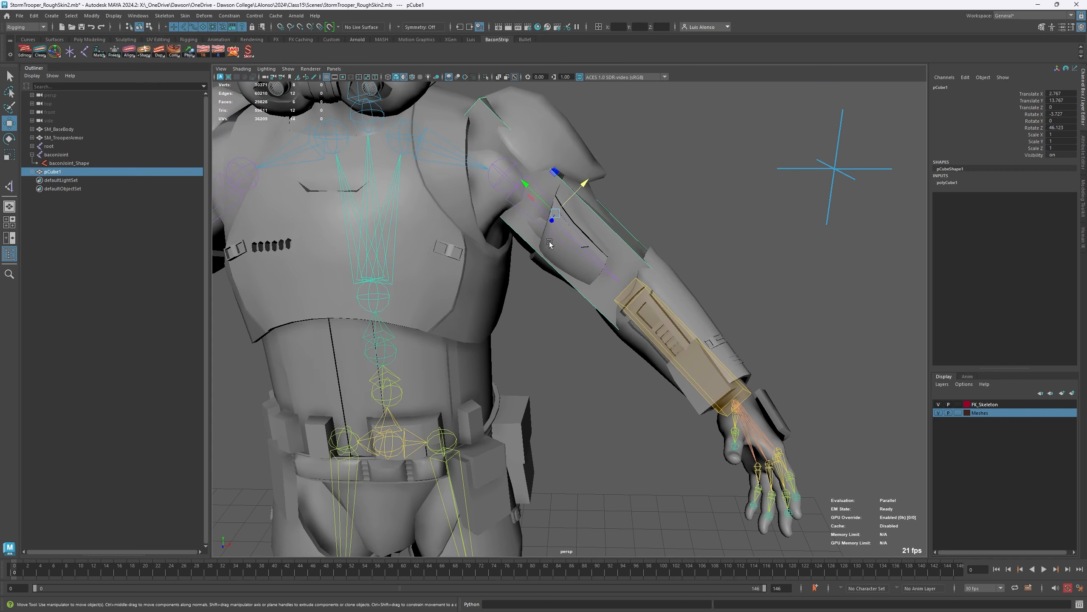
left_click(636, 233)
left_click(590, 255)
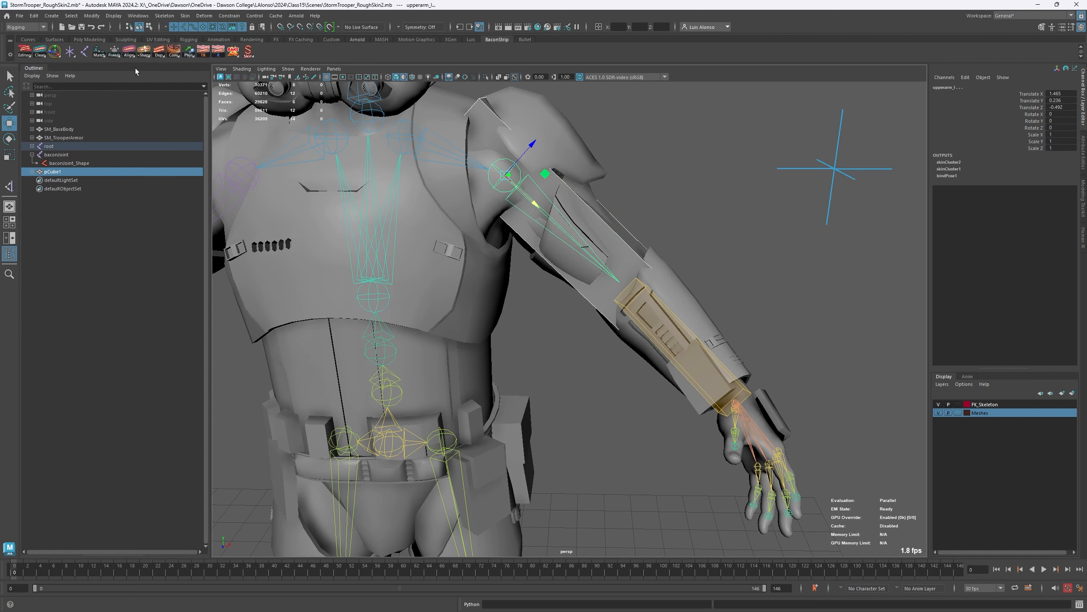
right_click(144, 53)
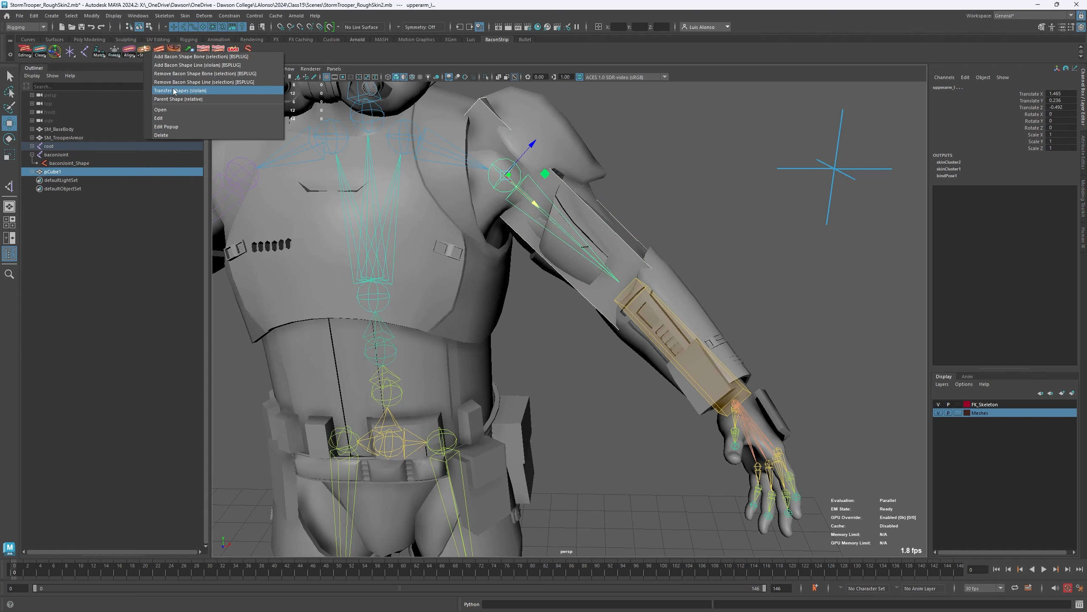
left_click(171, 99)
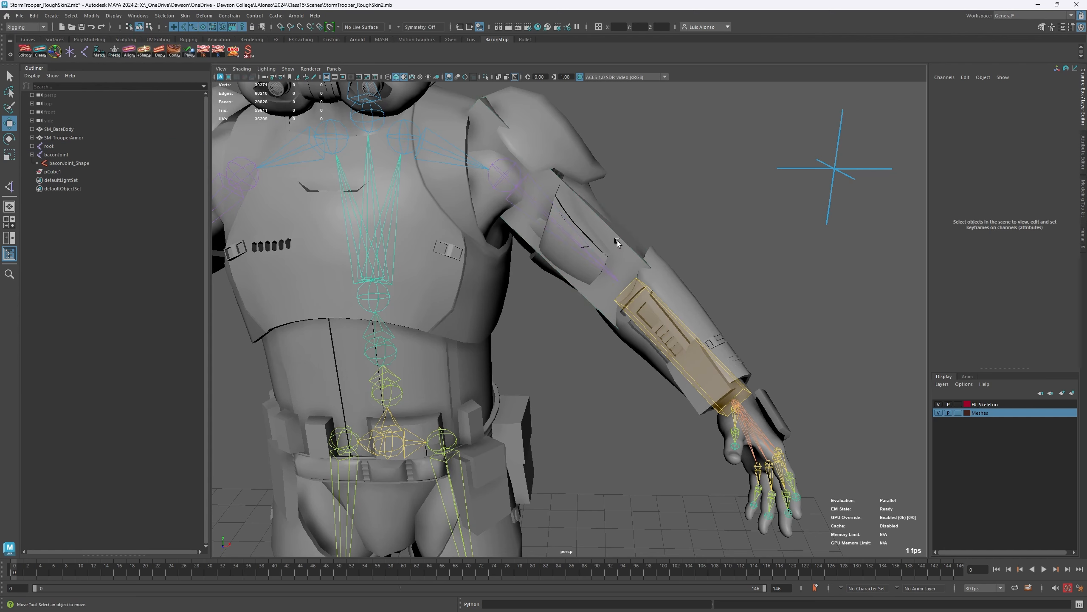
- Check the upperarm_l joint's shapes, and move the empty pCube1 transform away from the arm to about X 4.67, Y 14.66
left_click(620, 278)
left_click(580, 328)
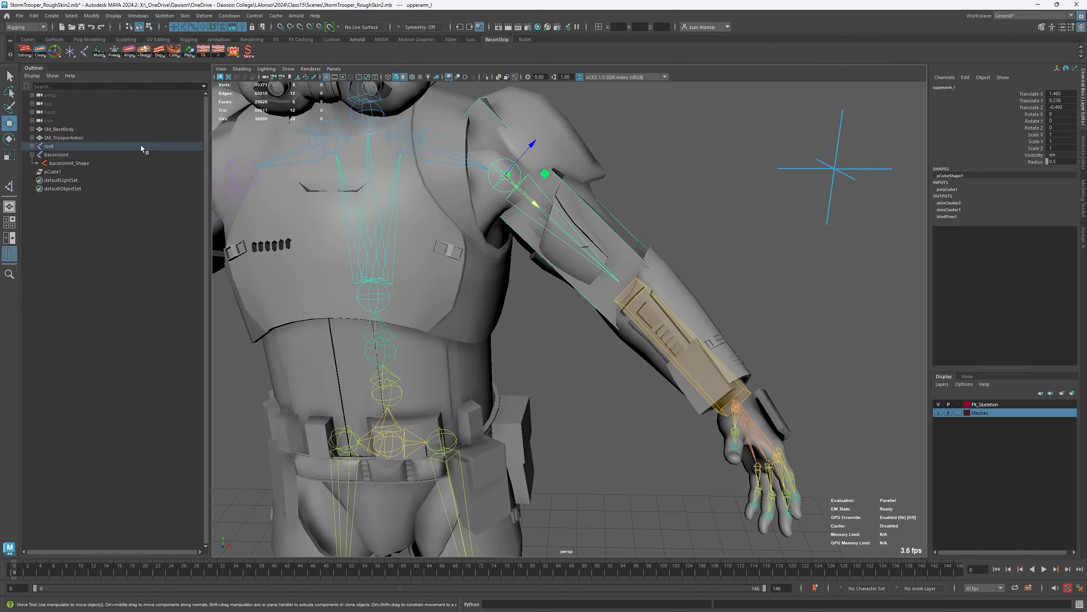
left_click(53, 172)
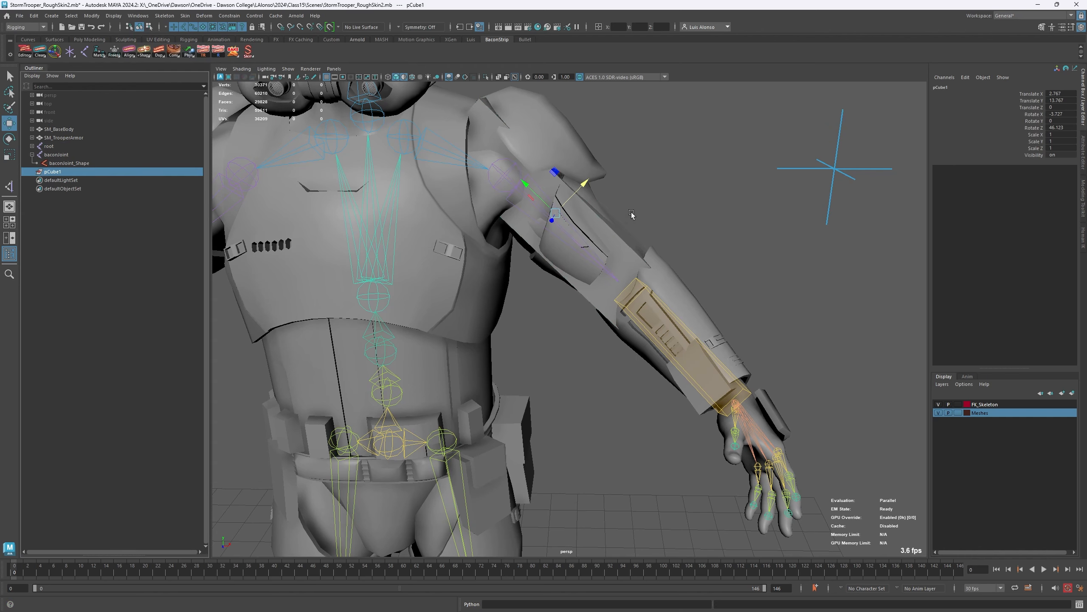
left_click_drag(558, 171, 689, 111)
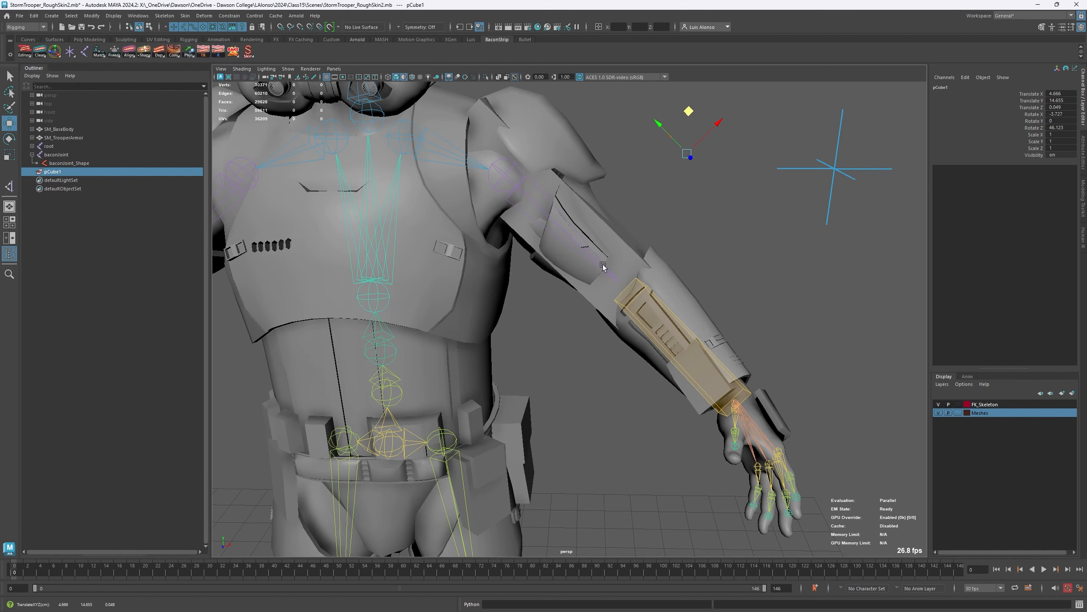
left_click(680, 209)
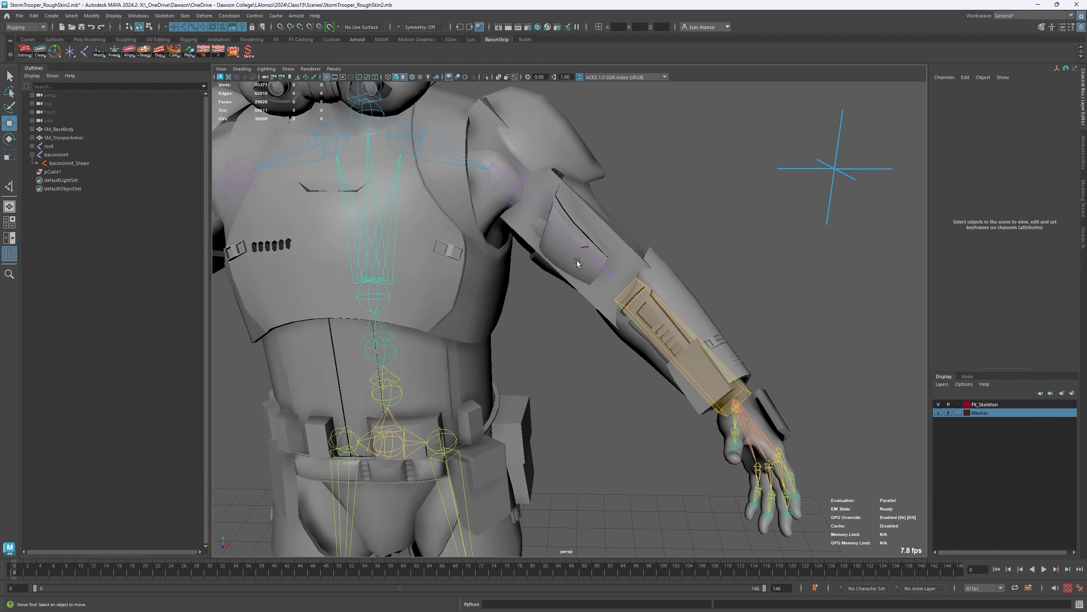
- Expand the root hierarchy to examine pCubeShape1 beneath upperarm_l, collapse lowerarm_l, and clear the selection
left_click(513, 223)
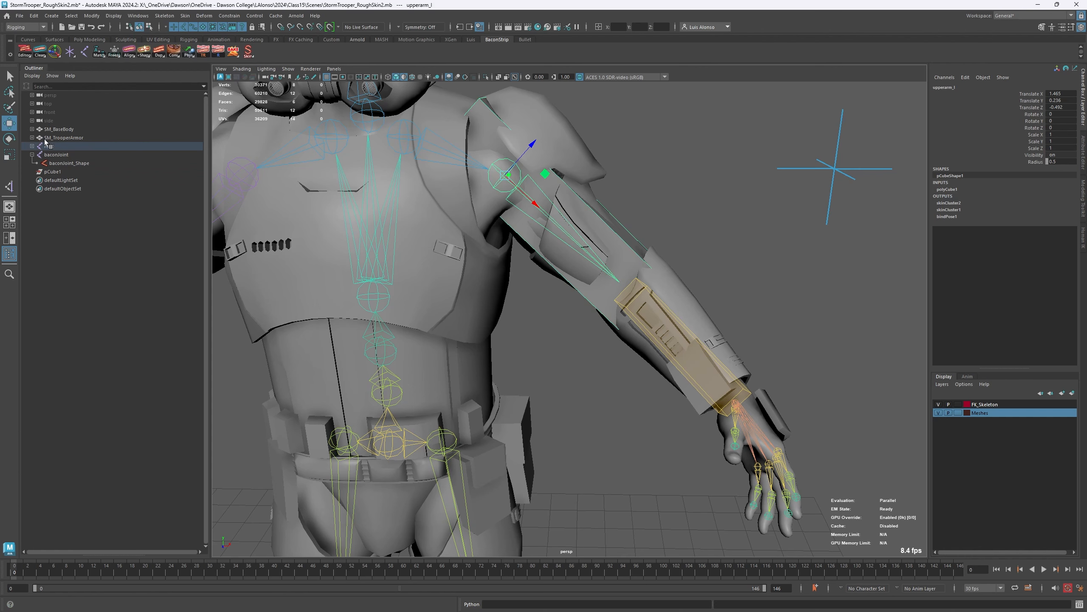
left_click(32, 146, "shift")
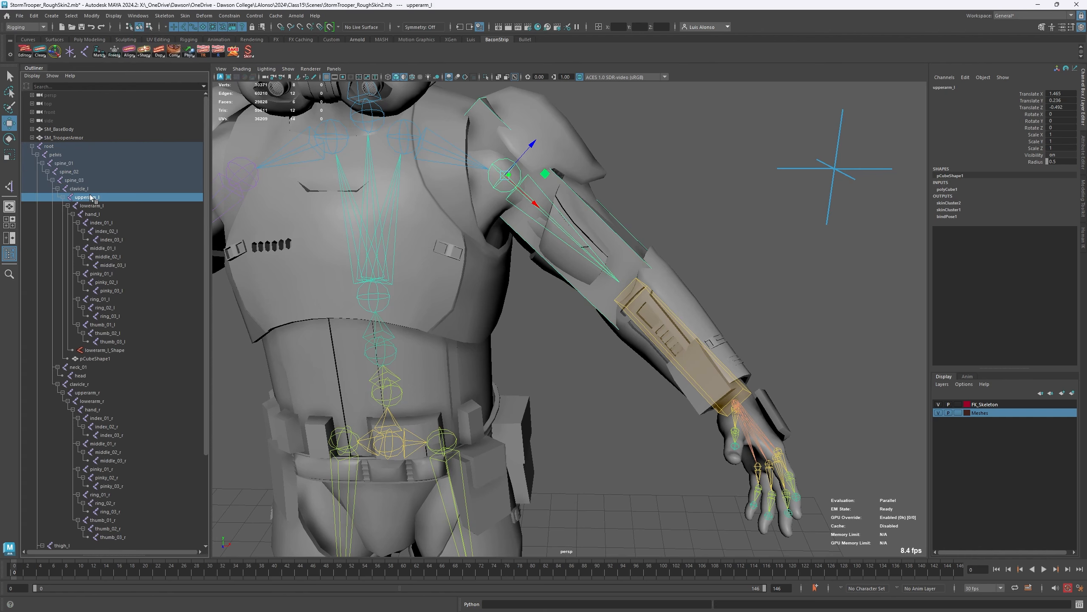
left_click(98, 360)
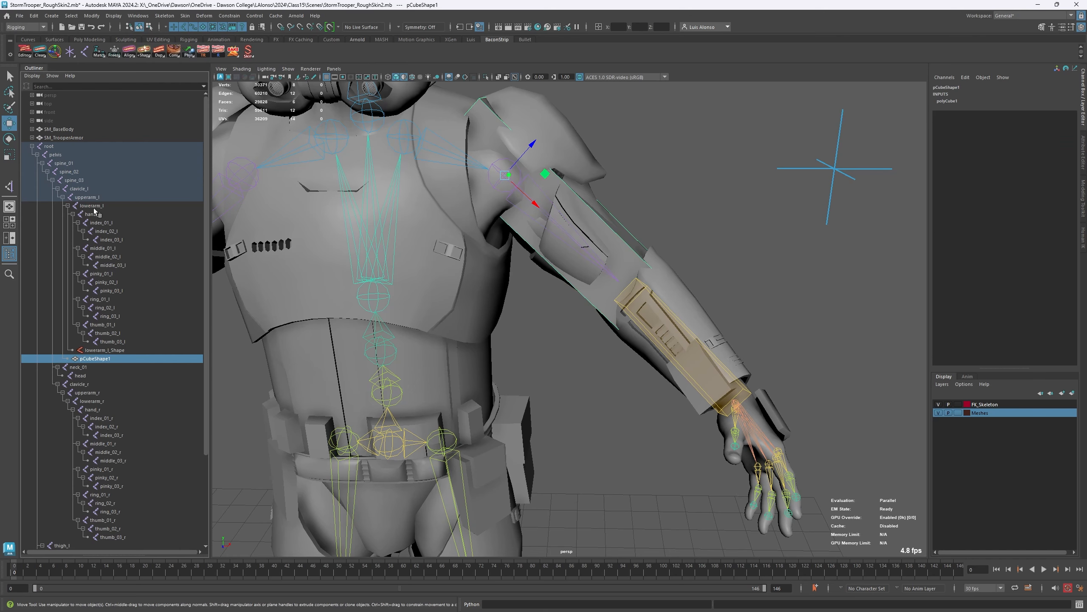
left_click(67, 206)
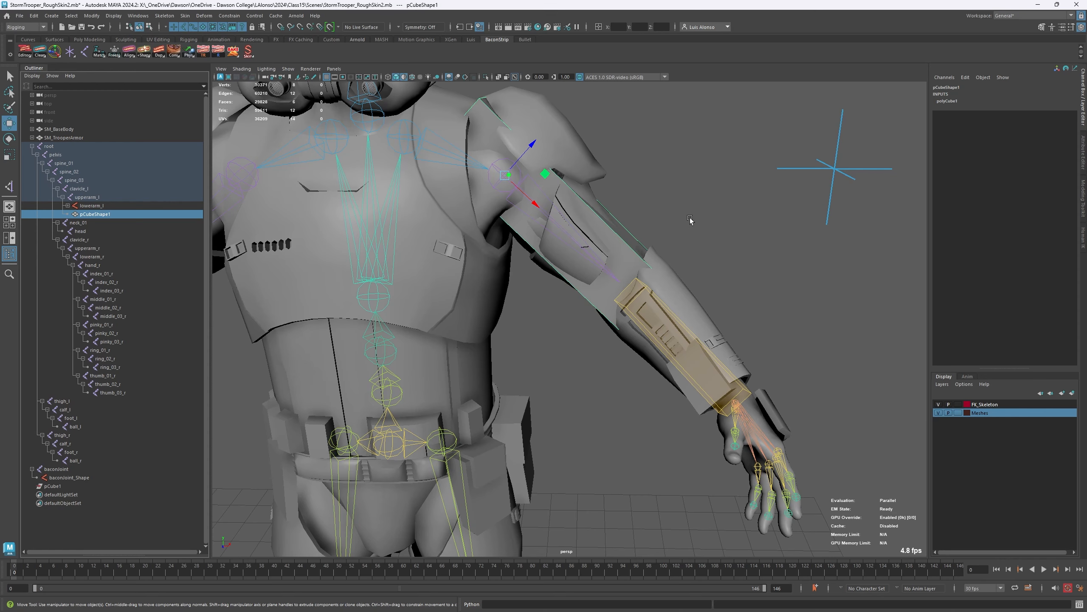
right_click_drag(690, 220, 587, 240, "alt")
left_click_drag(586, 240, 452, 270, "alt")
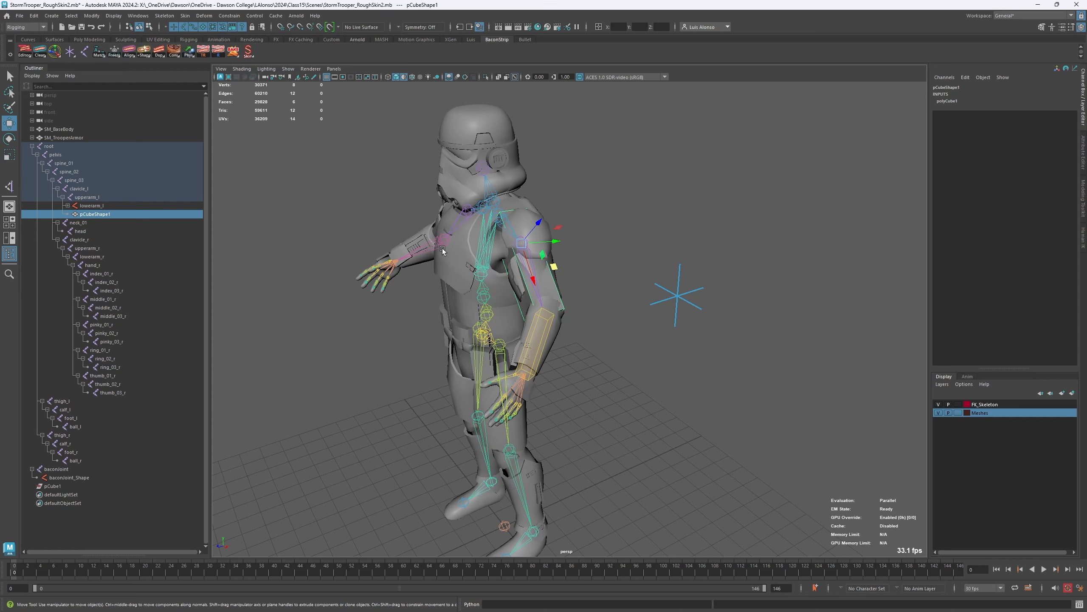
left_click_drag(426, 276, 465, 296, "alt")
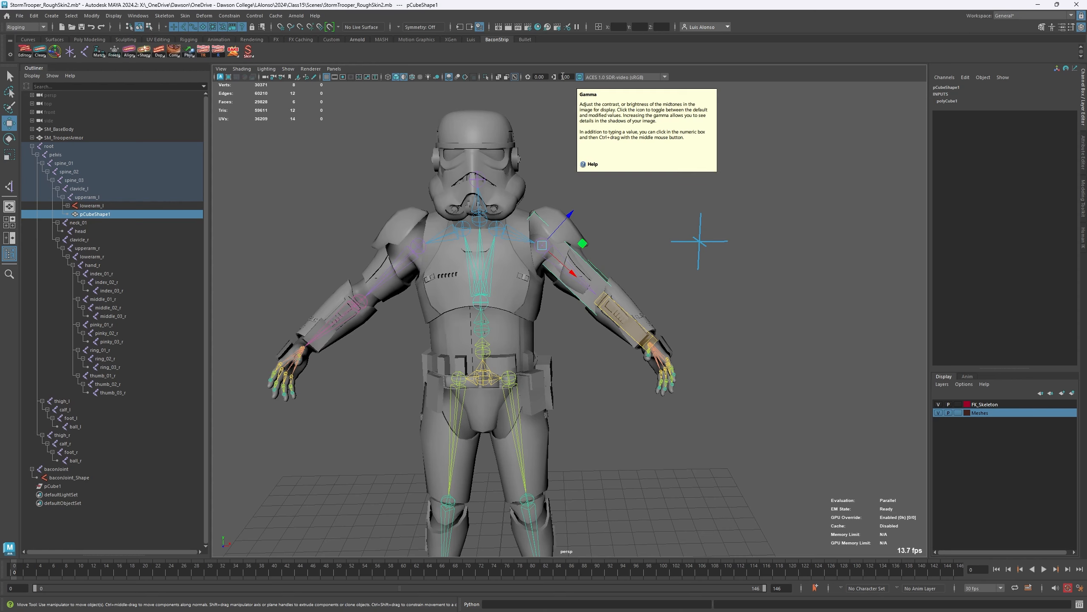
left_click(662, 243)
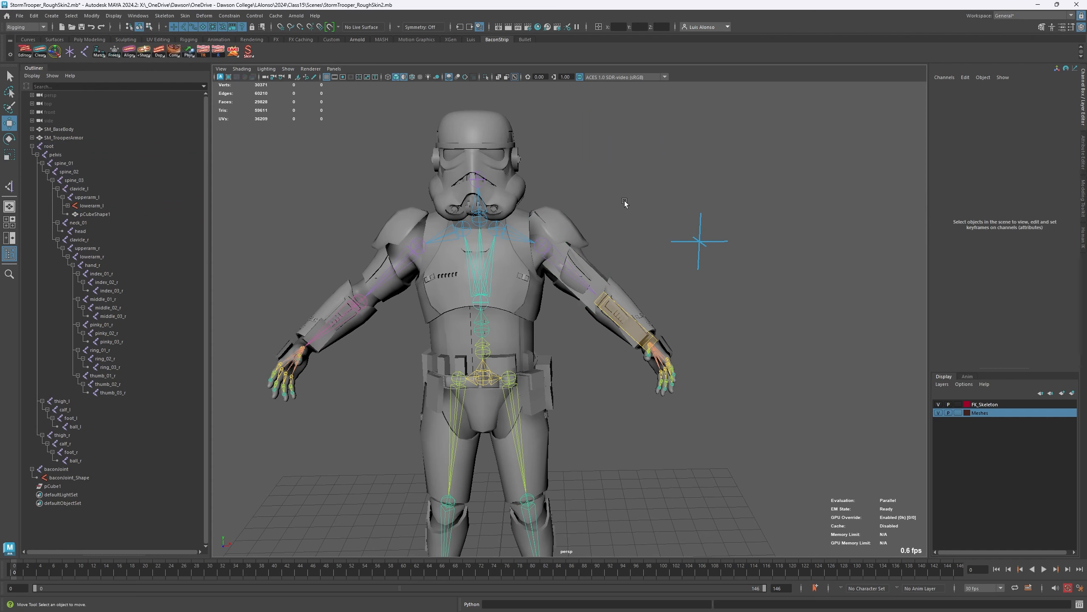
- Create a NURBS circle and place it at the right upper arm at about X -2.94, Y 13.48
left_click(52, 15)
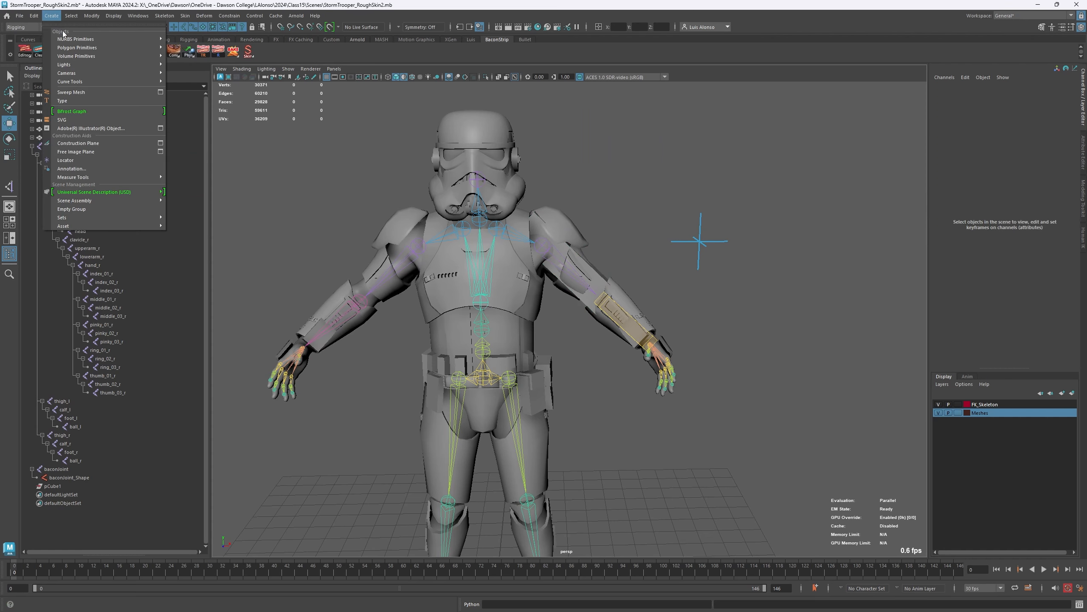
mouse_move(65, 40)
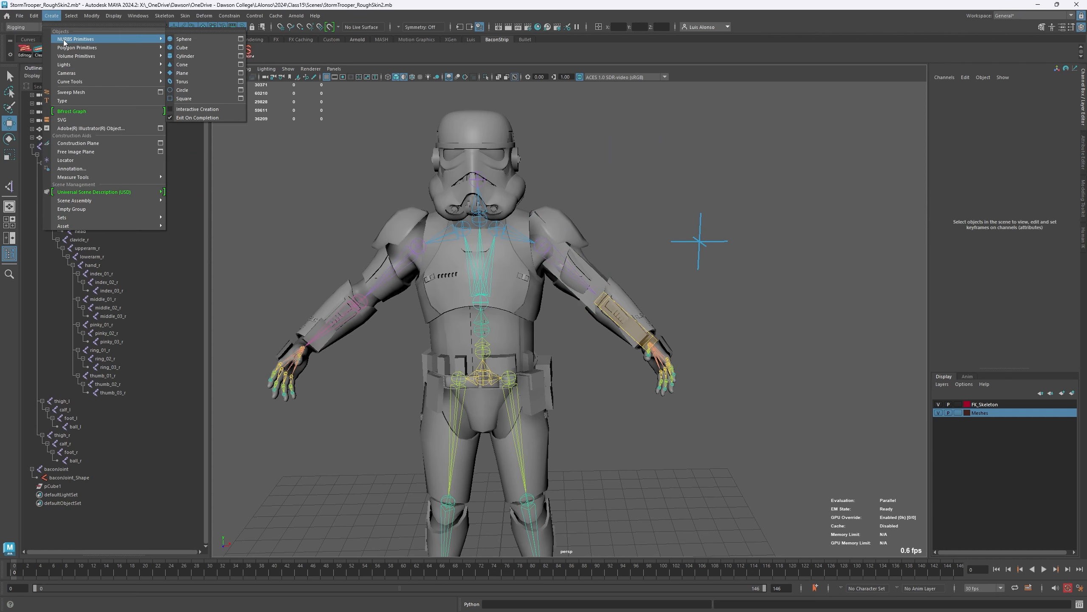
left_click(191, 92)
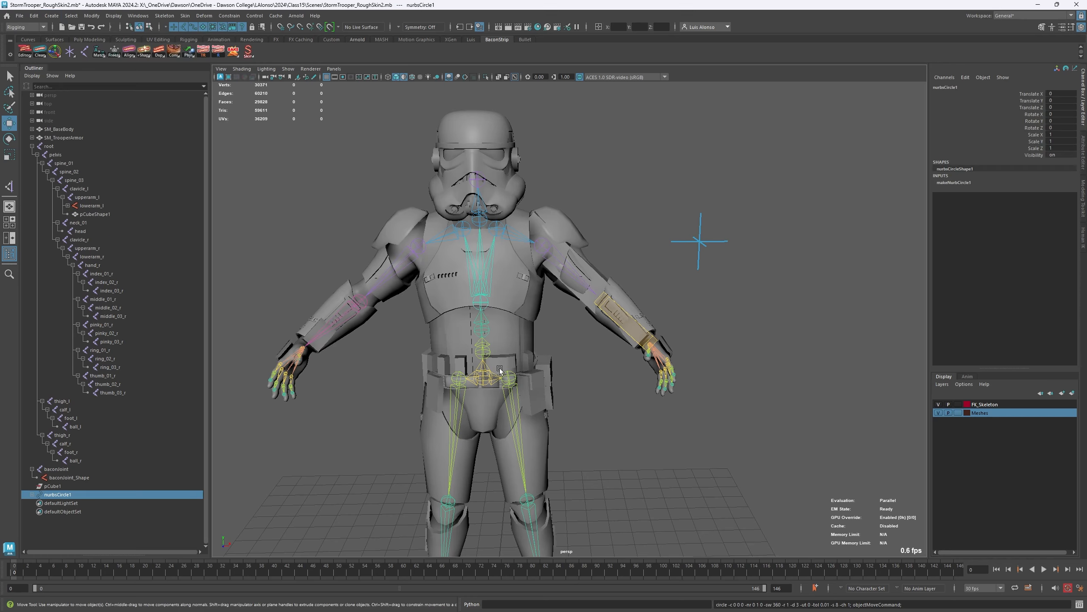
middle_click_drag(477, 486, 437, 293, "alt")
scroll(436, 293, "down", 2)
left_click_drag(496, 412, 337, 133)
middle_click_drag(337, 133, 275, 296, "alt")
right_click_drag(275, 295, 298, 226, "alt")
middle_click_drag(298, 225, 430, 210, "alt")
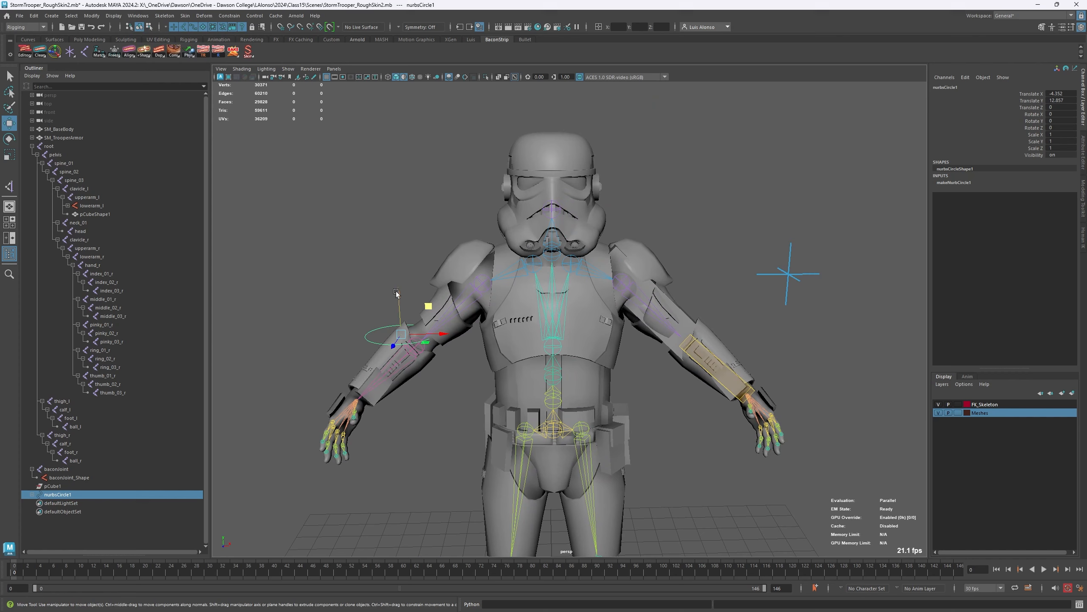
middle_click_drag(428, 307, 458, 304)
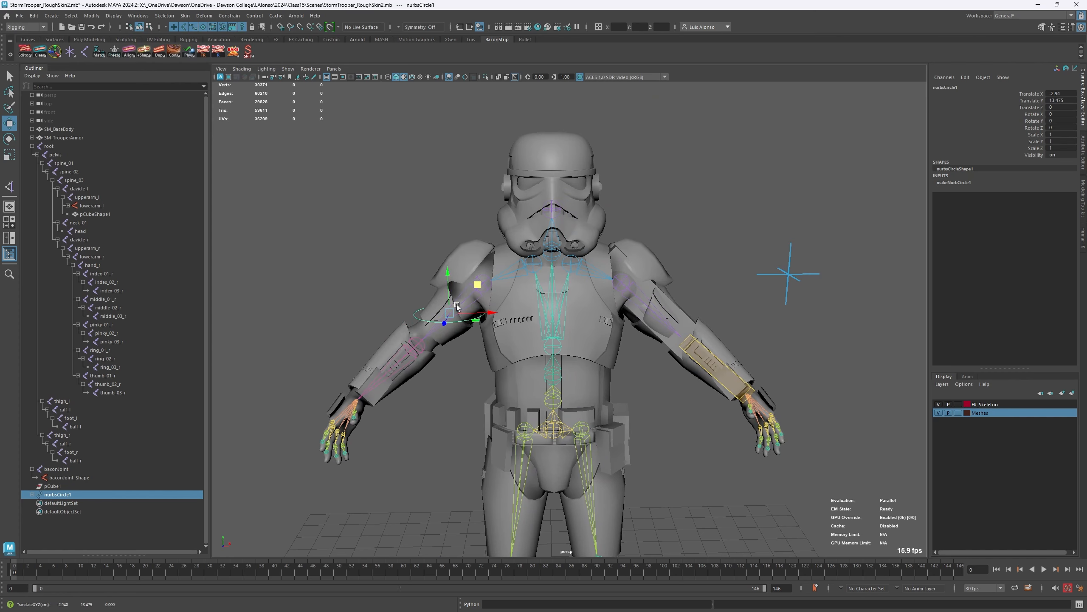
- Rotate nurbsCircle1 to about -11° in X, 1.8° in Y and -46.5° in Z so it encircles the right upper arm
key("e")
mouse_move(474, 308)
left_mouse_down()
mouse_move(484, 312)
mouse_move(471, 334)
mouse_move(492, 320)
mouse_move(469, 304)
left_mouse_up()
mouse_move(412, 367)
left_mouse_down("alt")
mouse_move(478, 362)
mouse_move(418, 374)
left_mouse_up("alt")
left_click(444, 427)
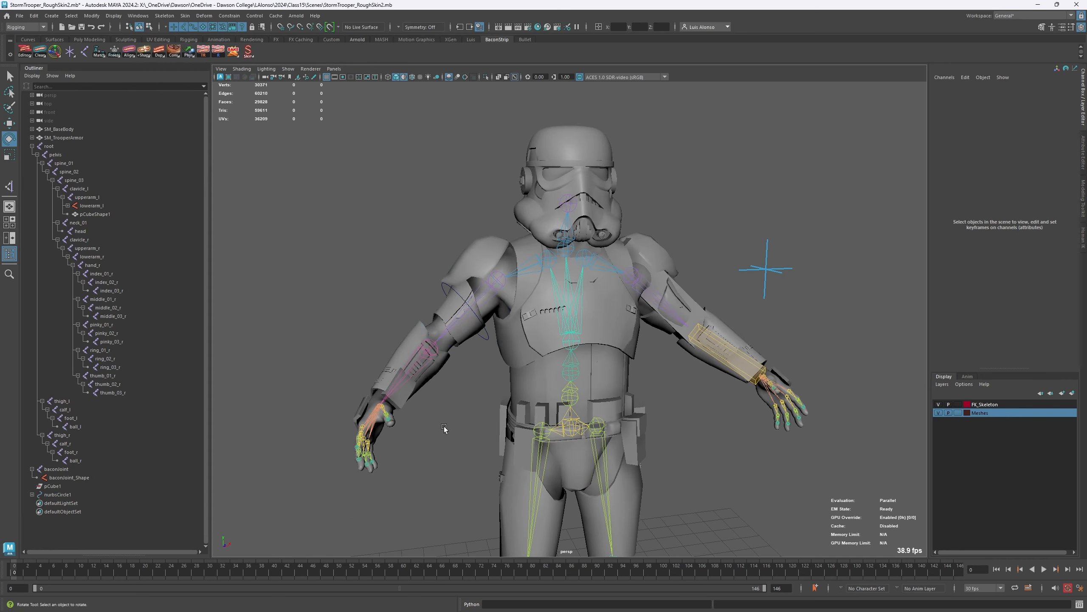
left_click(486, 337)
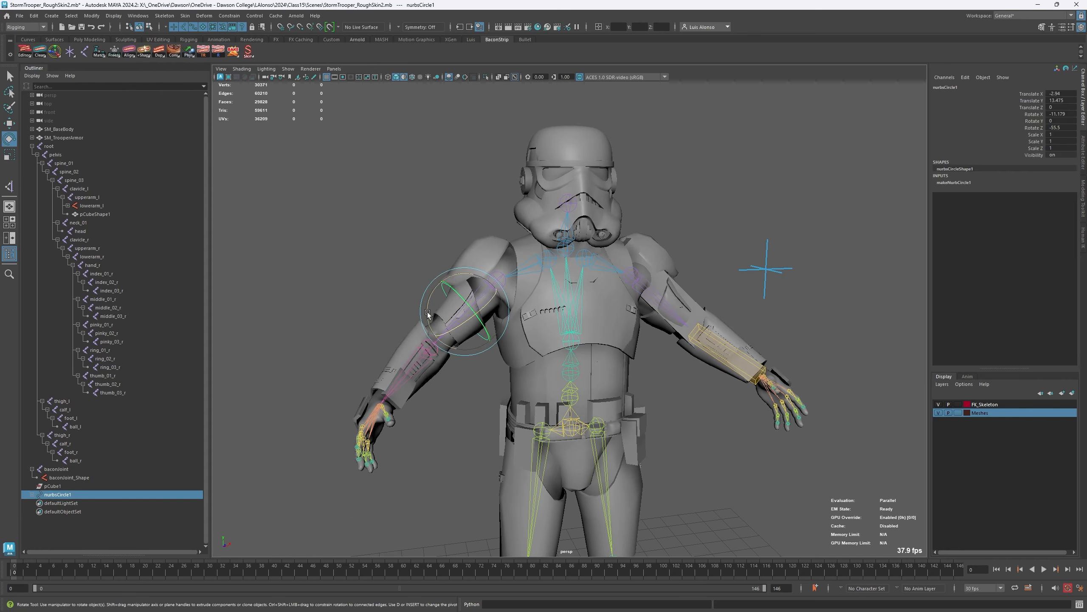
left_click_drag(427, 312, 429, 319)
scroll(352, 245, "up", 1)
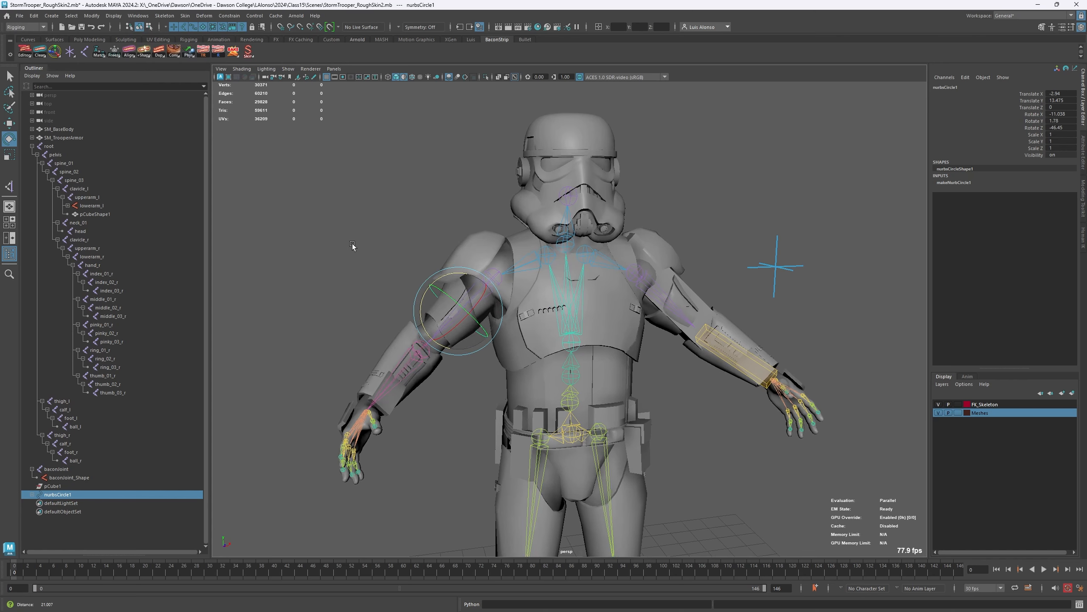
scroll(352, 245, "up", 3)
scroll(426, 222, "up", 1)
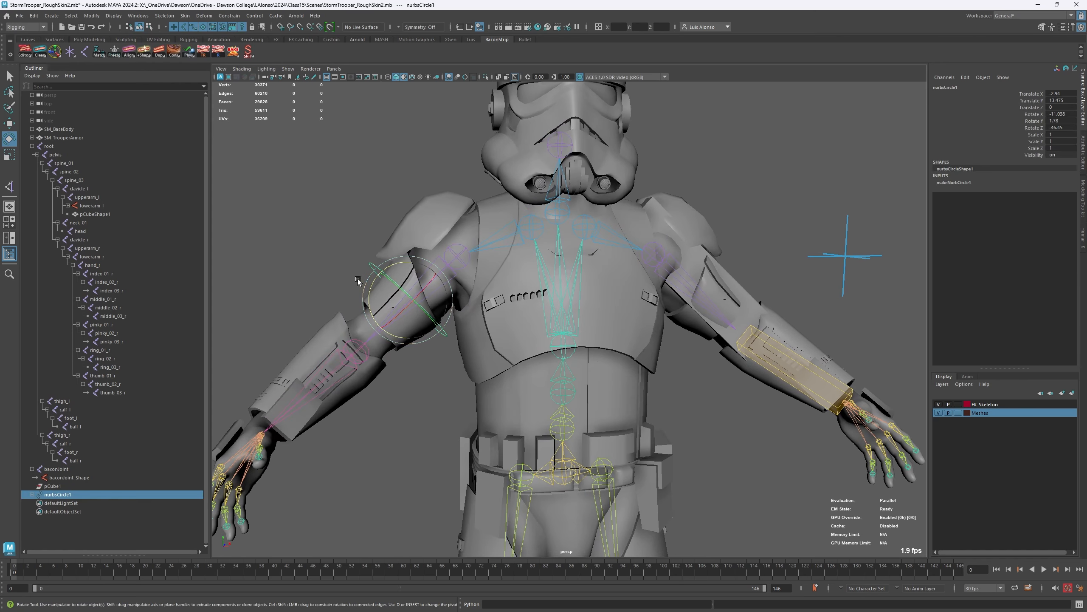
- Try to attach nurbsCircleShape1 to the upperarm_r joint with Parent Shape (relative)
left_click(32, 495)
left_click(69, 503)
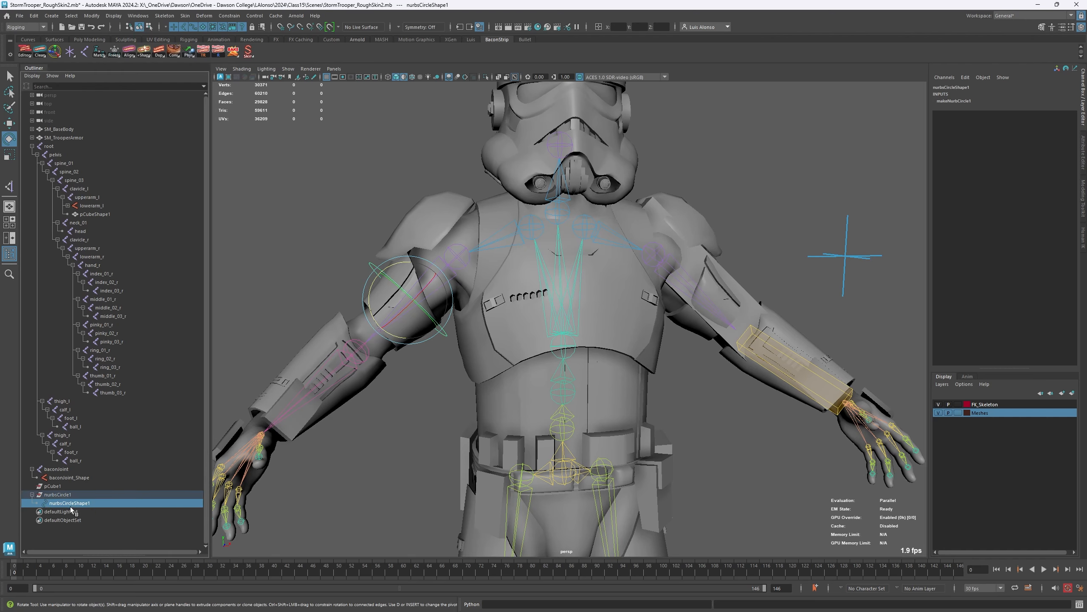
left_click(460, 261, "shift")
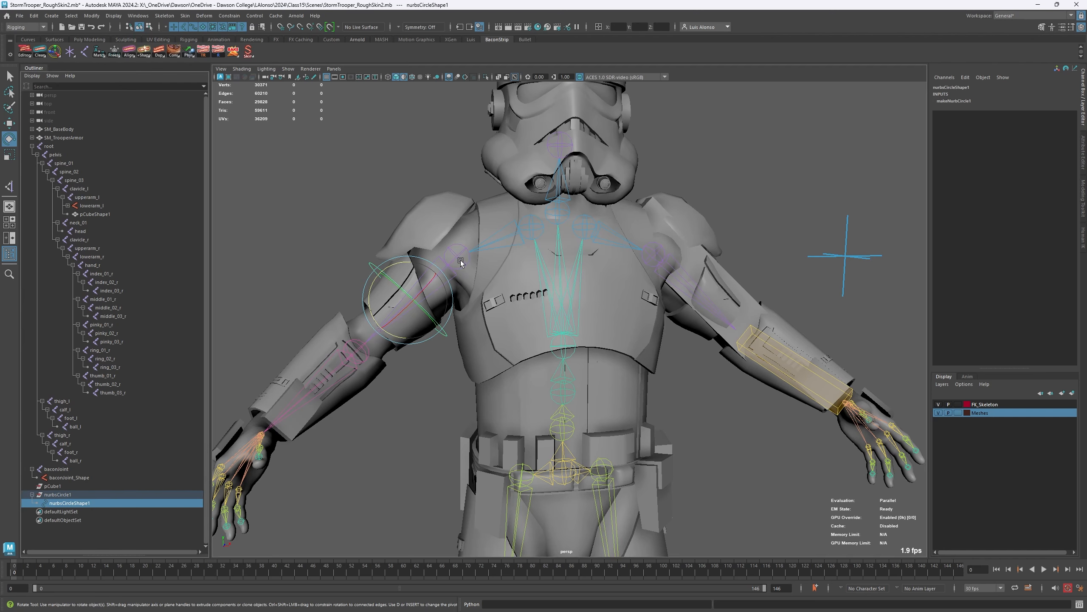
right_click(159, 59)
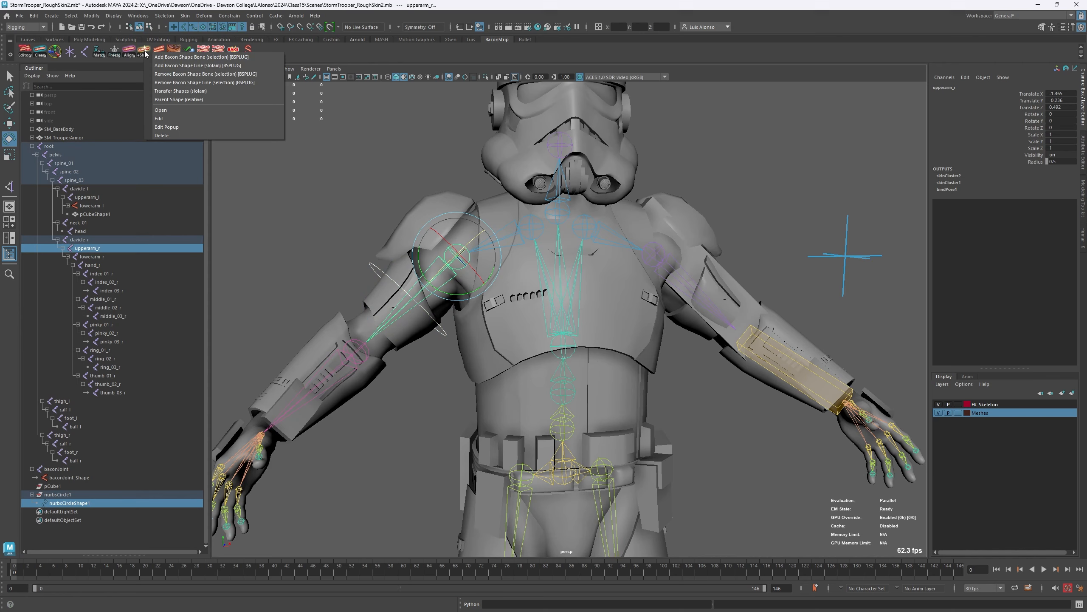
left_click(173, 100)
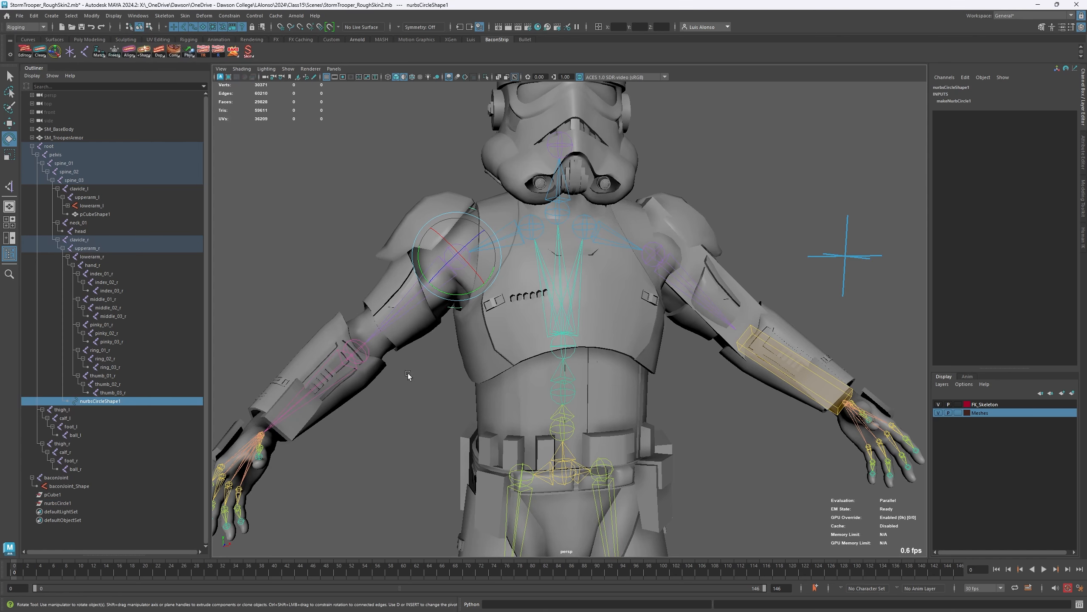
- Examine nurbsCircleShape1 around the upperarm_r joint, and undo the relative shape parenting
left_click(445, 346)
left_click(456, 314)
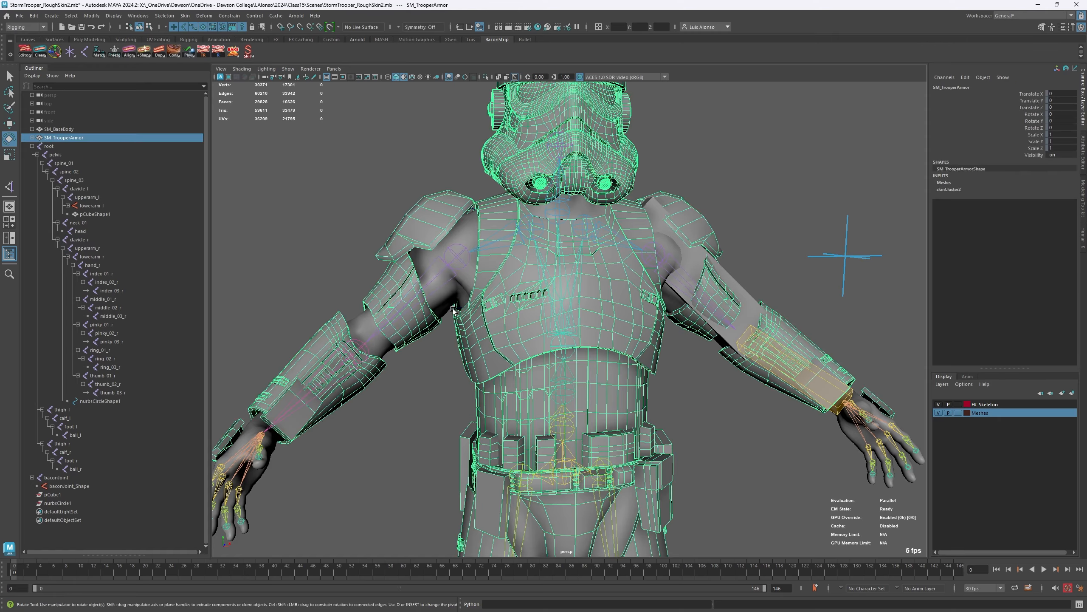
left_click(99, 402)
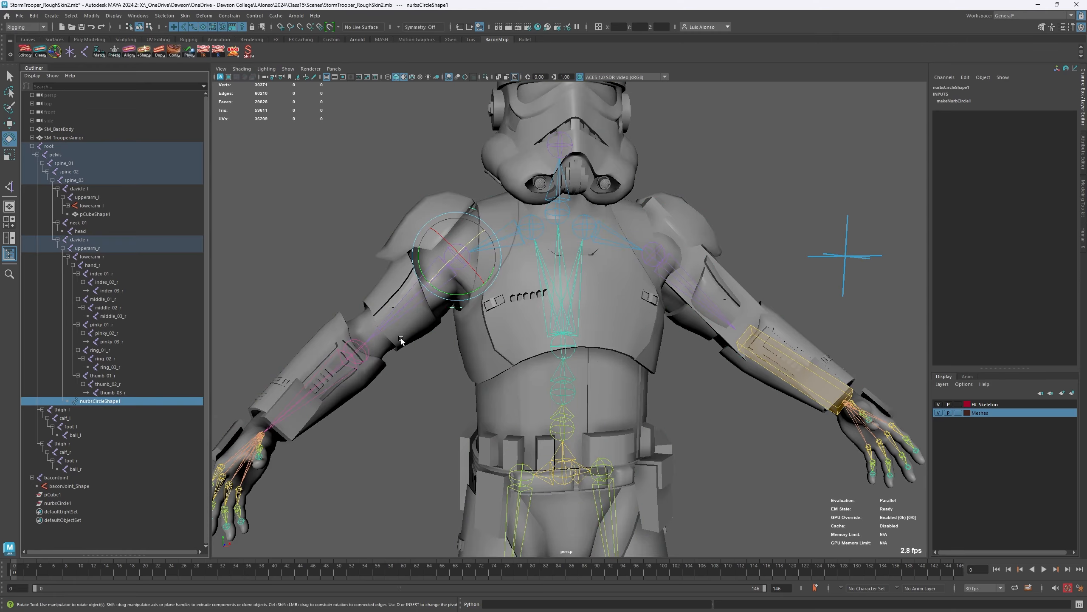
mouse_move(402, 341)
left_mouse_down("alt")
mouse_move(389, 294)
mouse_move(412, 333)
left_mouse_up("alt")
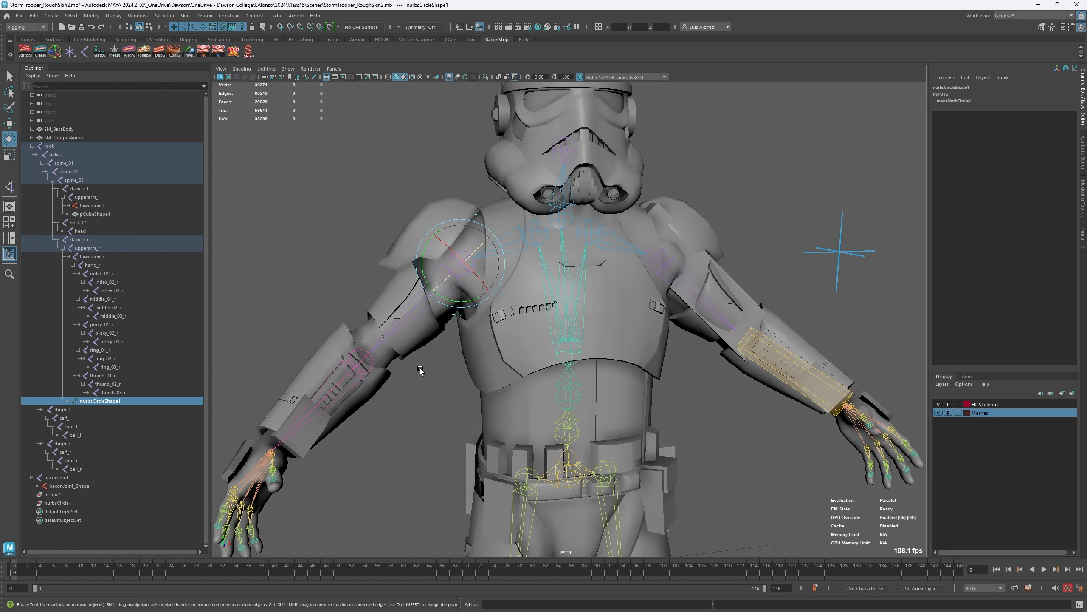
left_click_drag(418, 367, 468, 325, "alt")
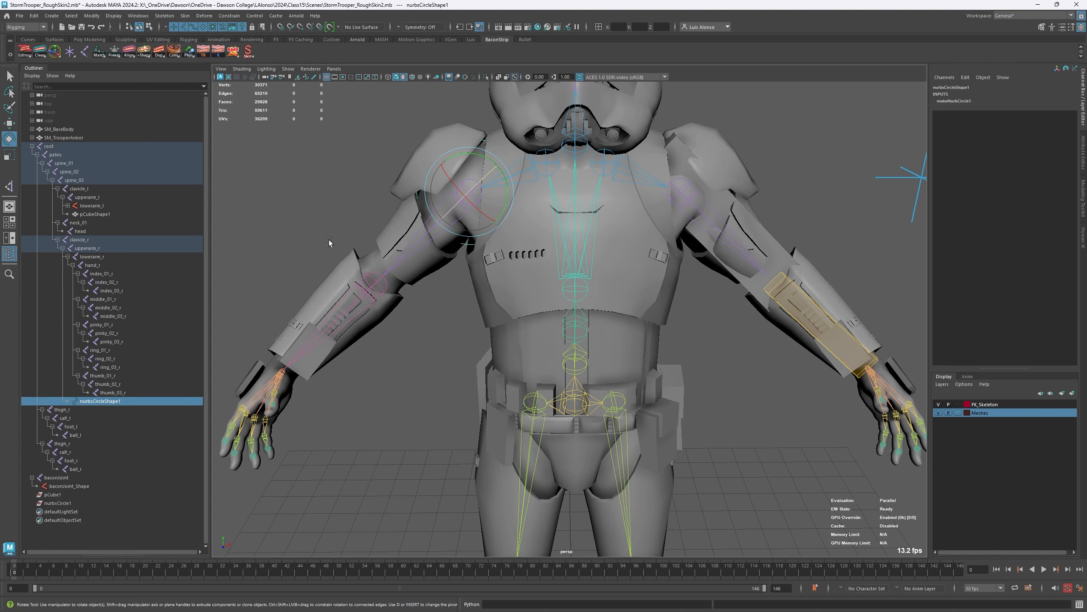
key("ctrl+z")
key("ctrl+z")
key("ctrl+z")
key("ctrl+z")
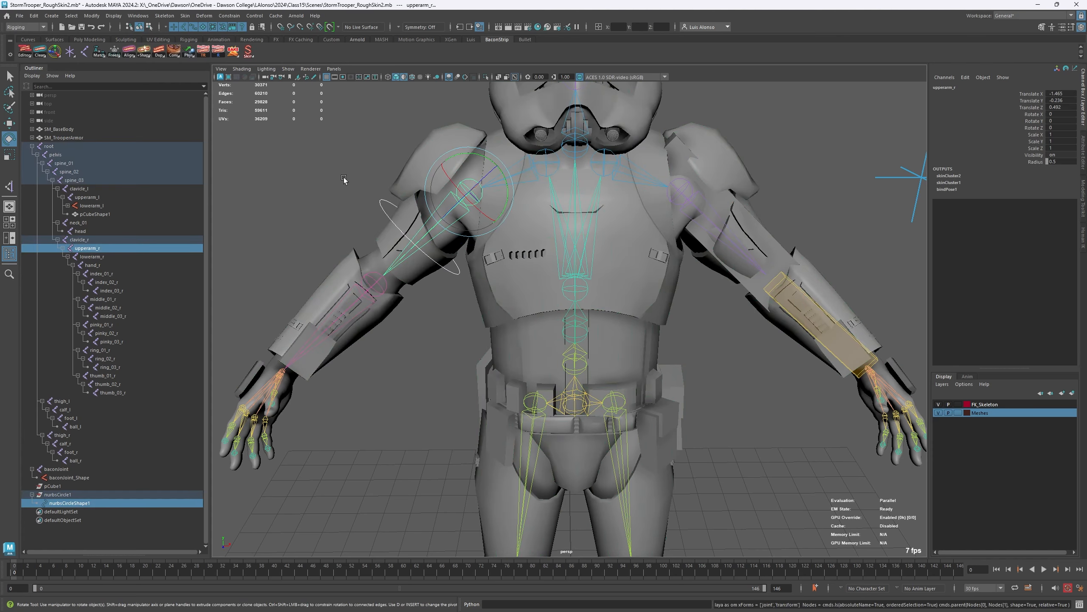
- Transfer the shape of nurbsCircle1 onto the upperarm_r joint with Transfer Shapes
left_click(430, 376)
left_click(450, 272)
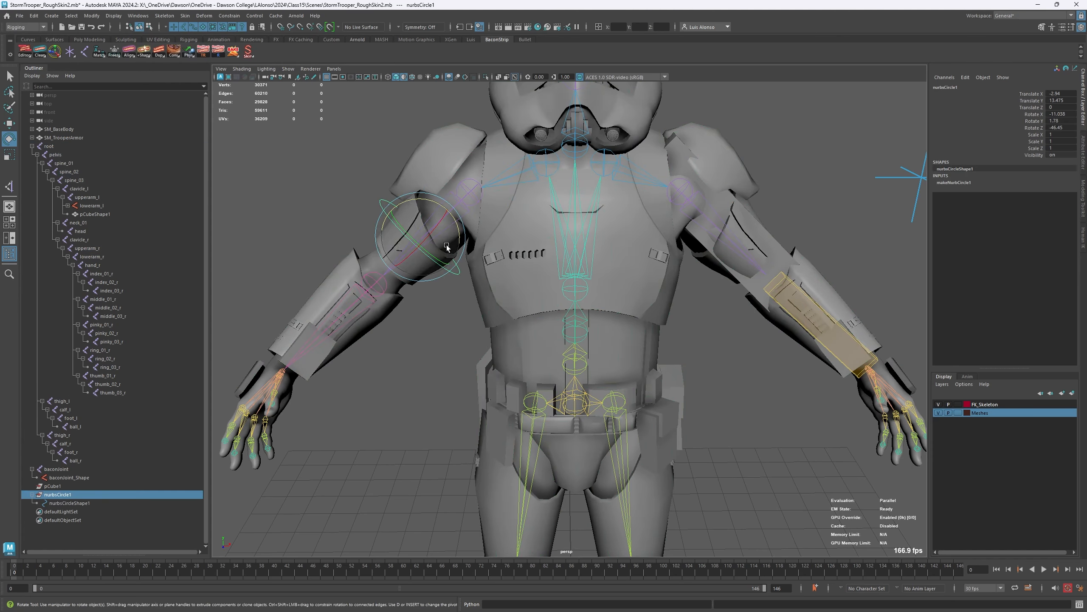
key("q")
left_click(460, 206, "shift")
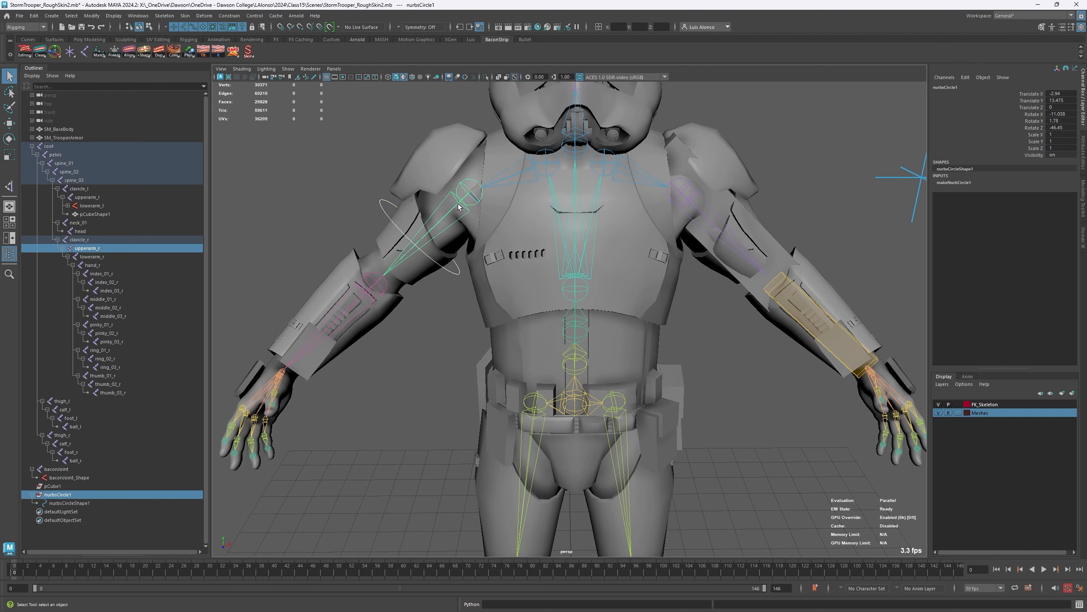
right_click(146, 56)
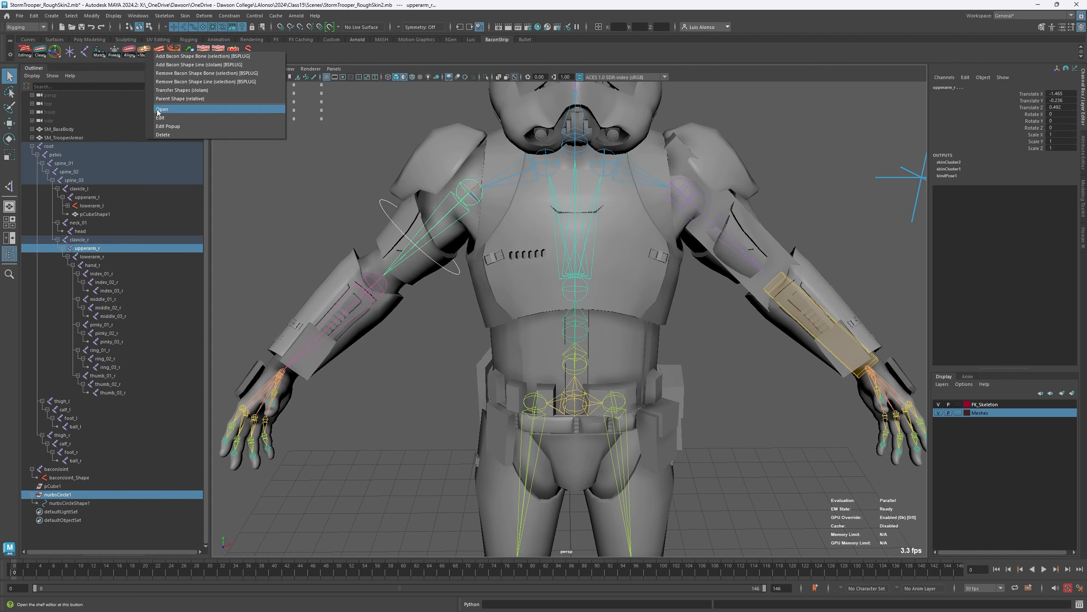
left_click(174, 91)
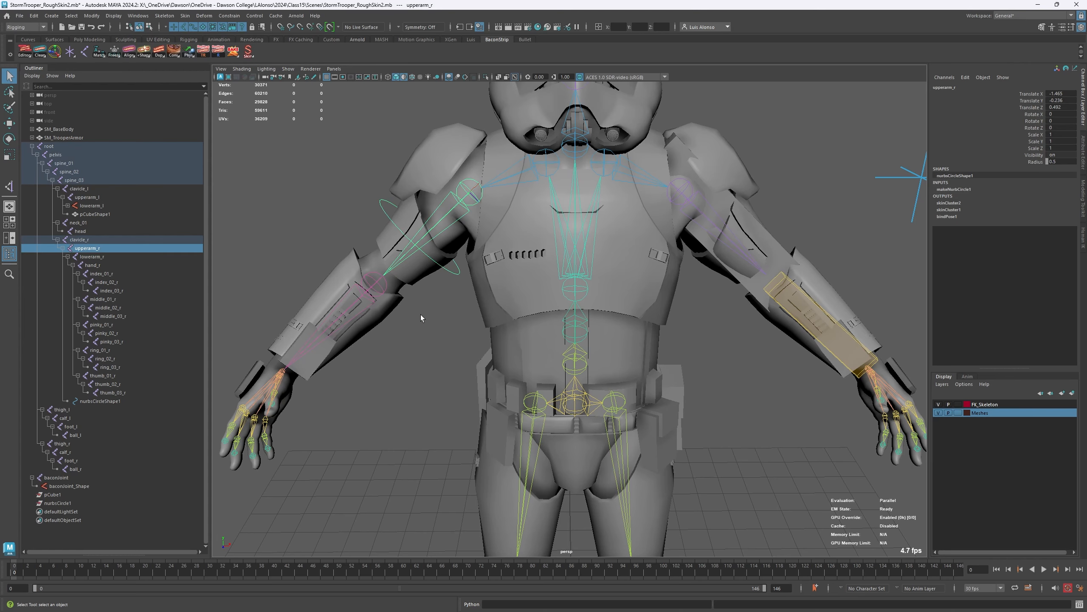
- Examine the transferred circle on the upperarm_r joint, and review the available bacon shape, transfer and parenting options
left_click_drag(422, 316, 436, 297, "alt")
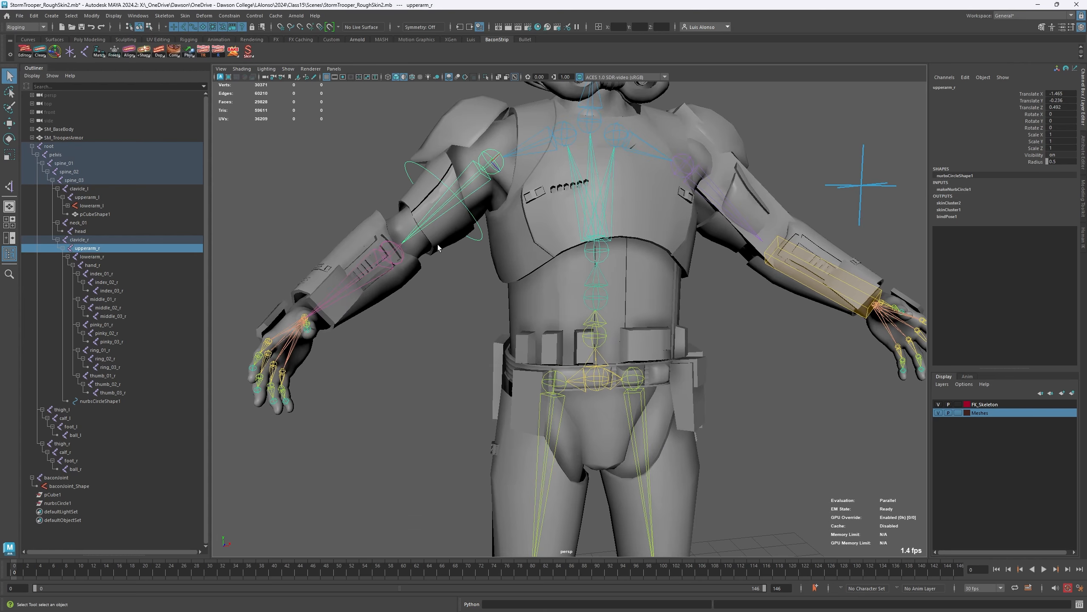
left_click_drag(438, 247, 452, 74, "alt")
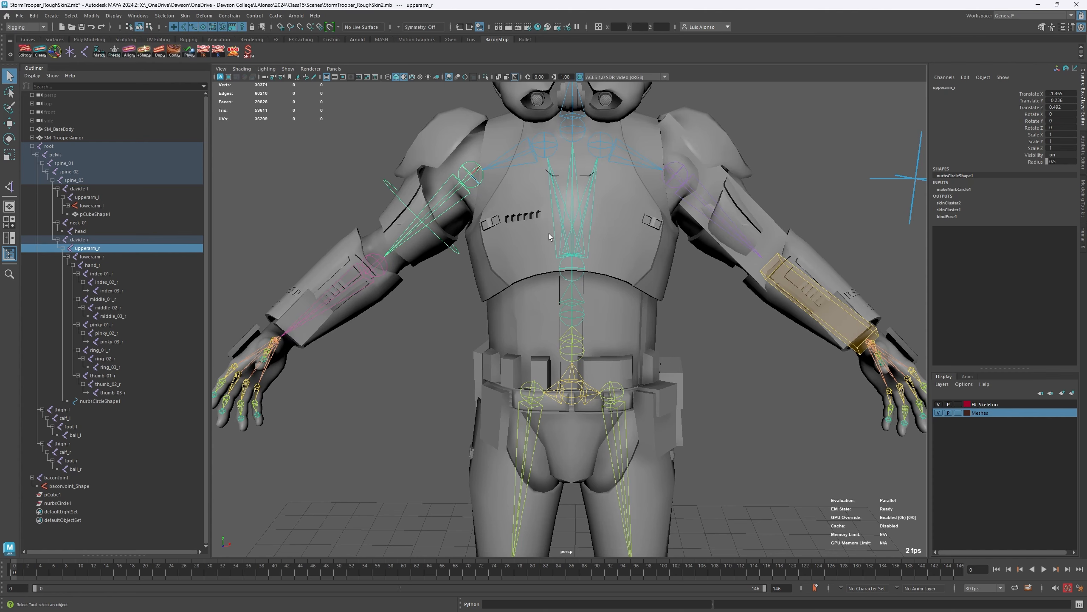
scroll(549, 233, "down", 8)
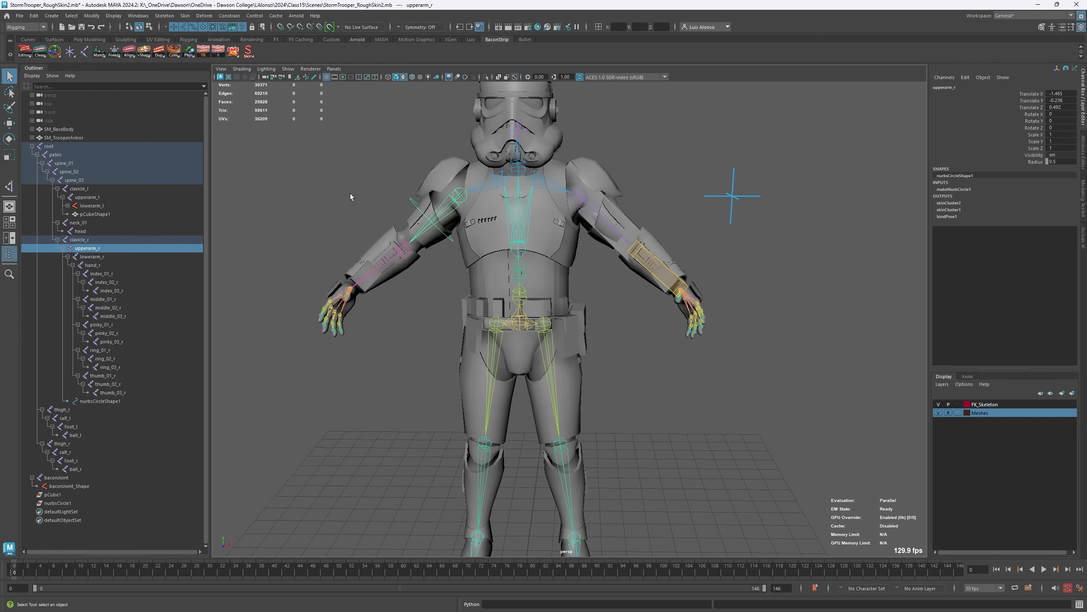
scroll(447, 187, "up", 2)
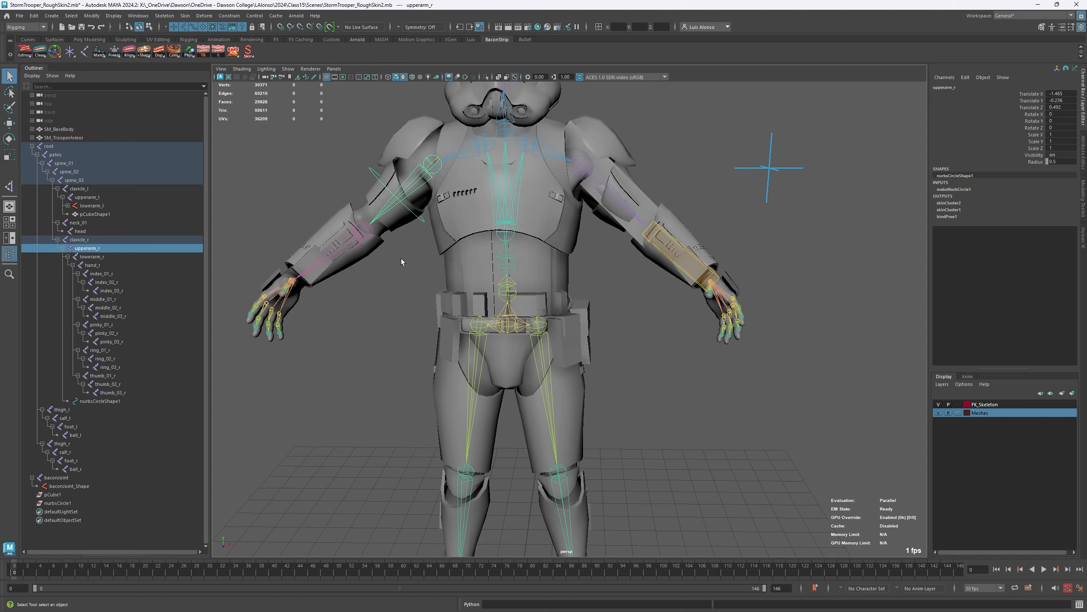
left_click(618, 366)
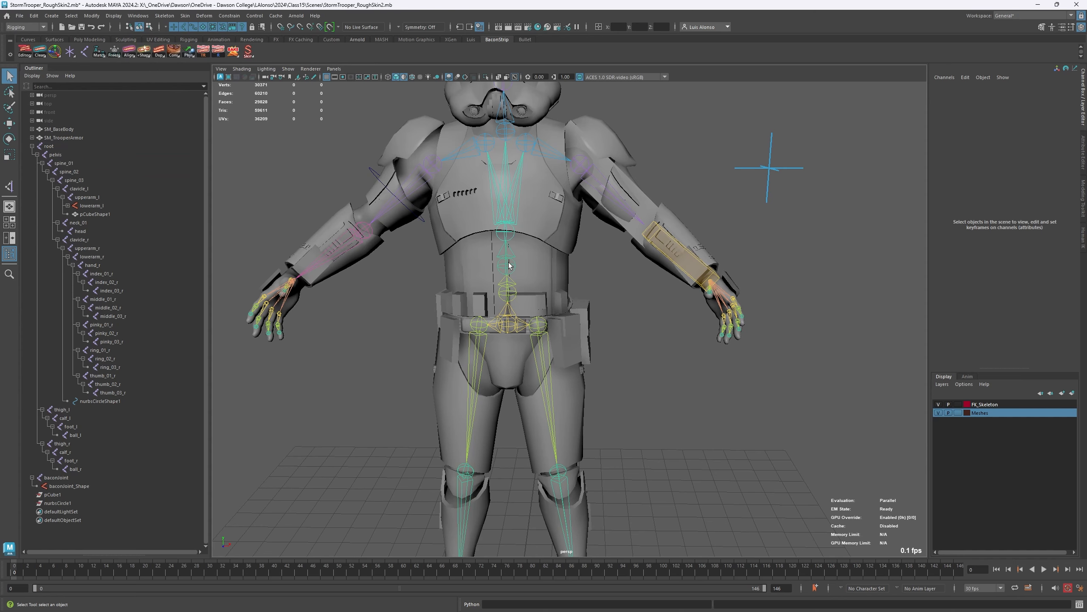
left_click(371, 216)
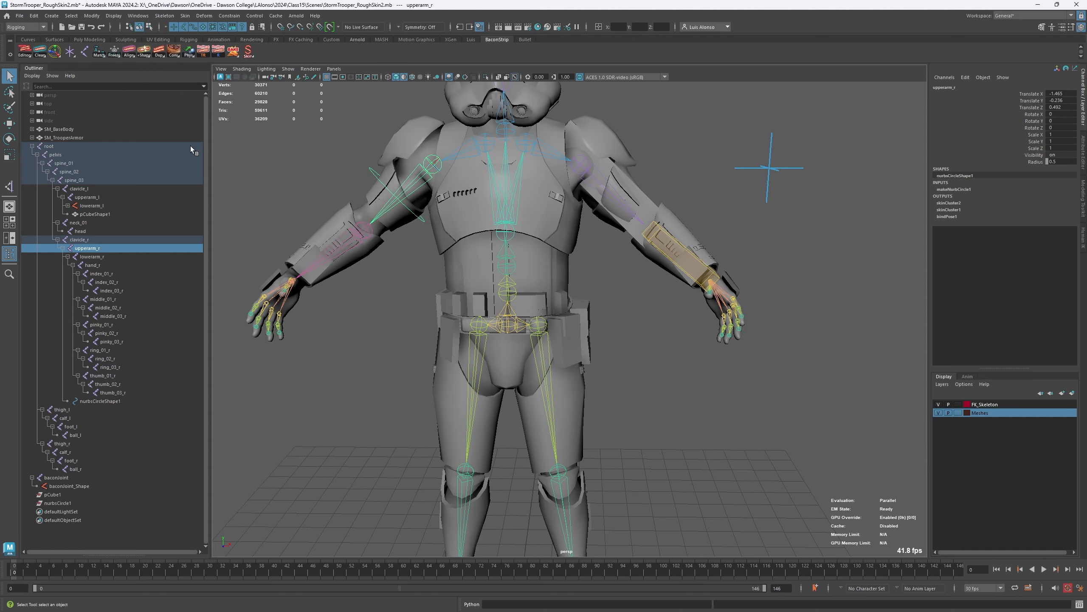
right_click(146, 53)
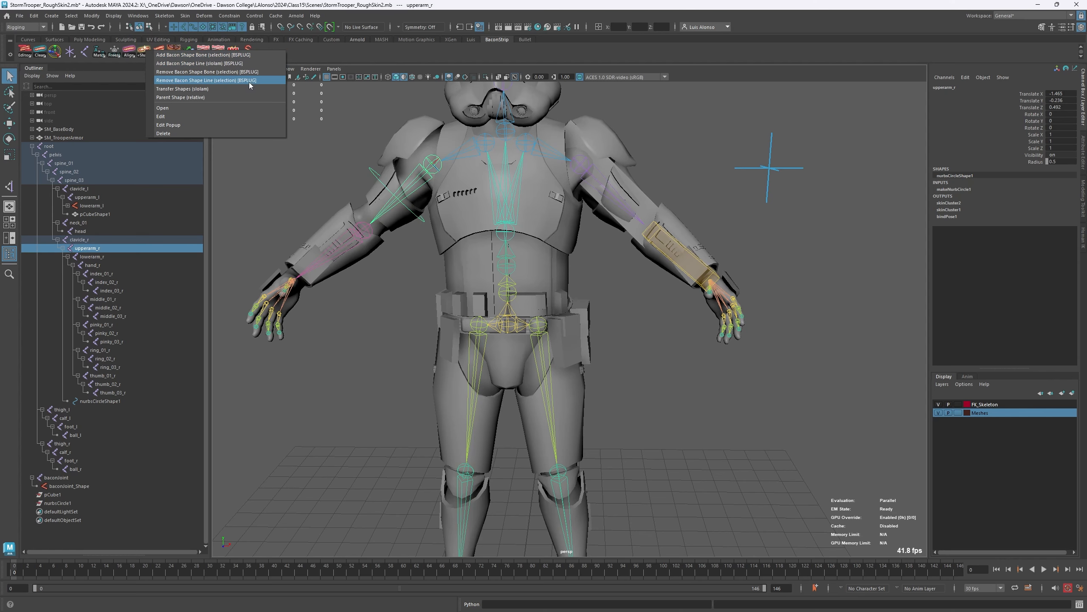
left_click(461, 235)
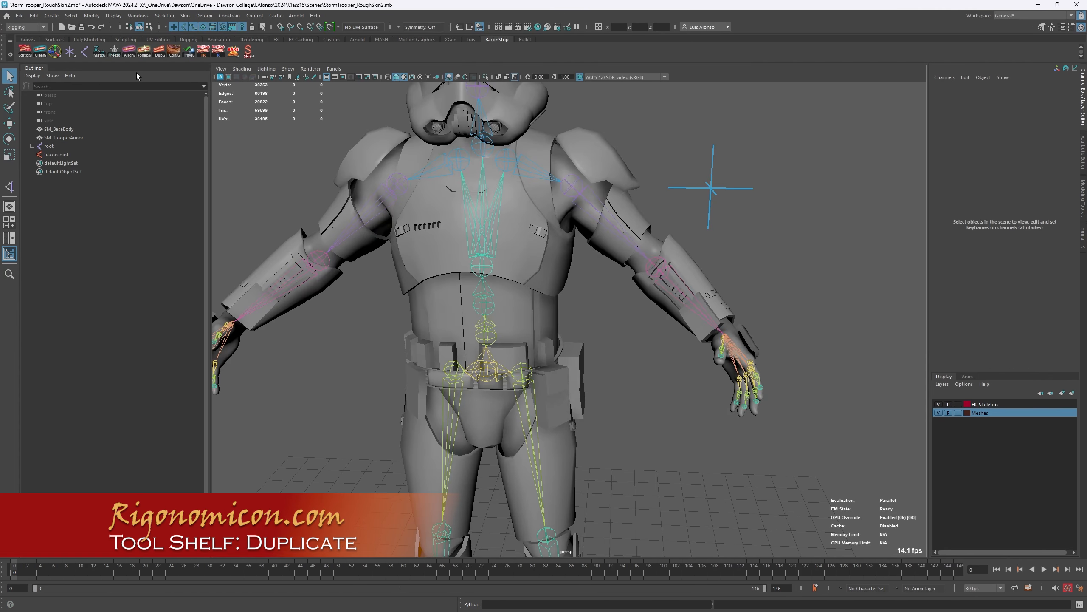
- Duplicate the upperarm_l joint with its whole child hierarchy, and move the copy above the shoulder to about (3.73, -0.01, 2.01)
right_click(158, 55)
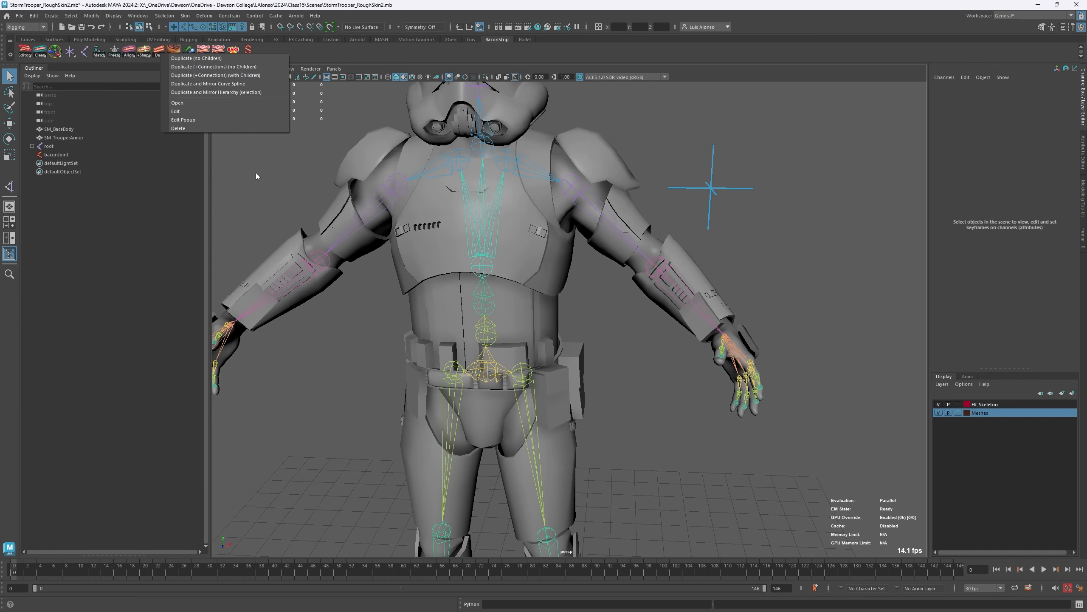
left_click(247, 189)
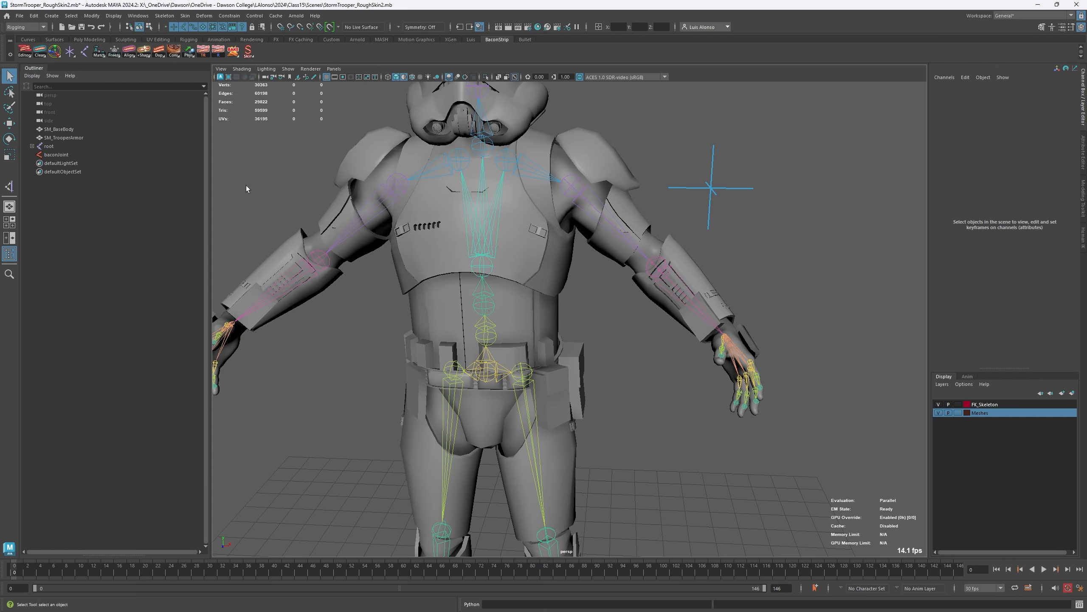
left_click(585, 199)
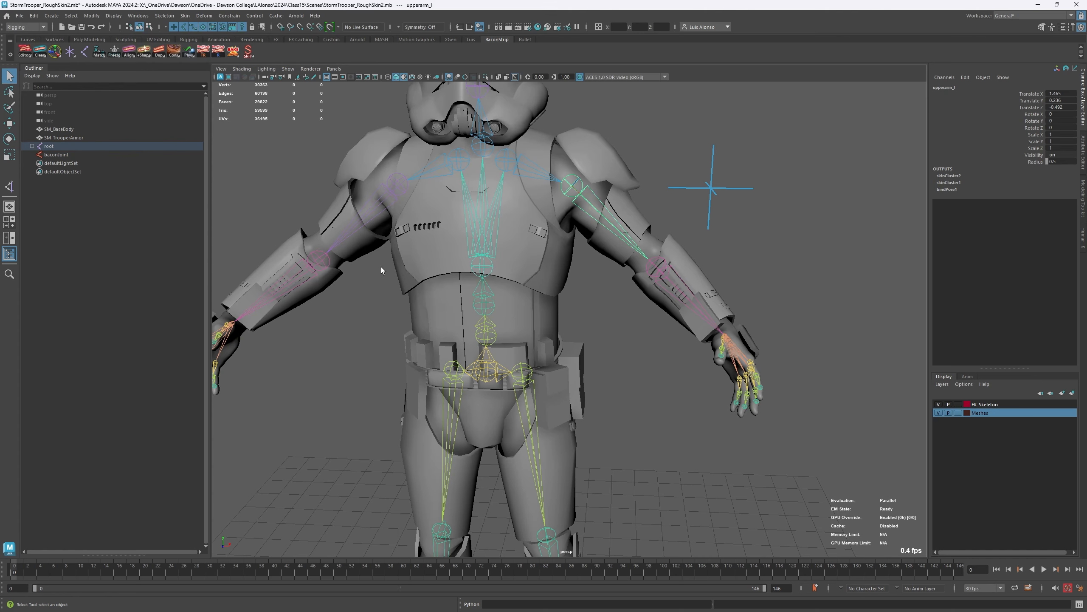
key("w")
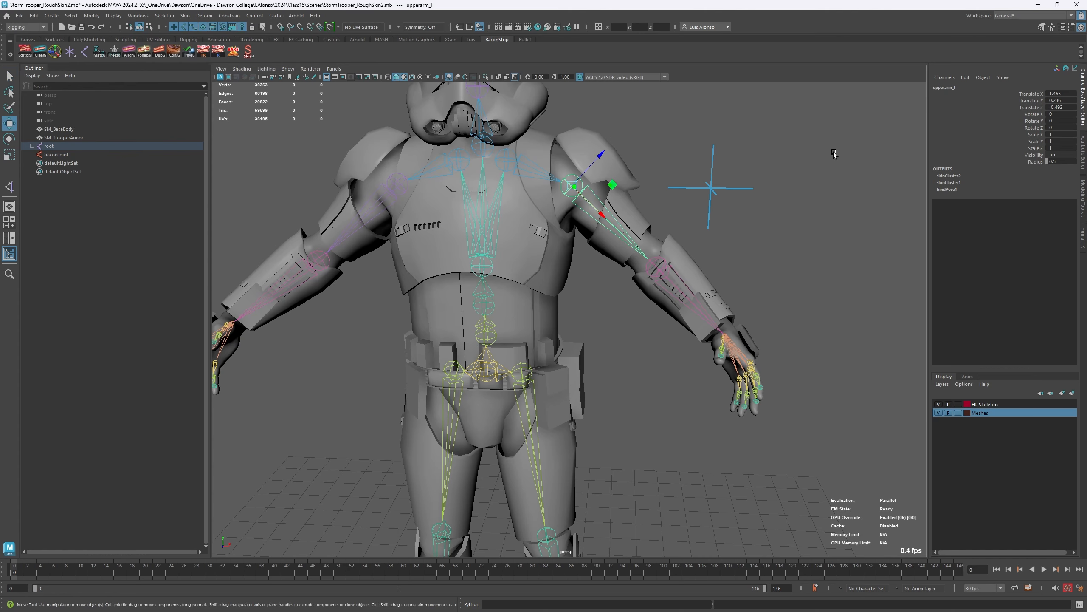
middle_click_drag(658, 212, 642, 257, "alt")
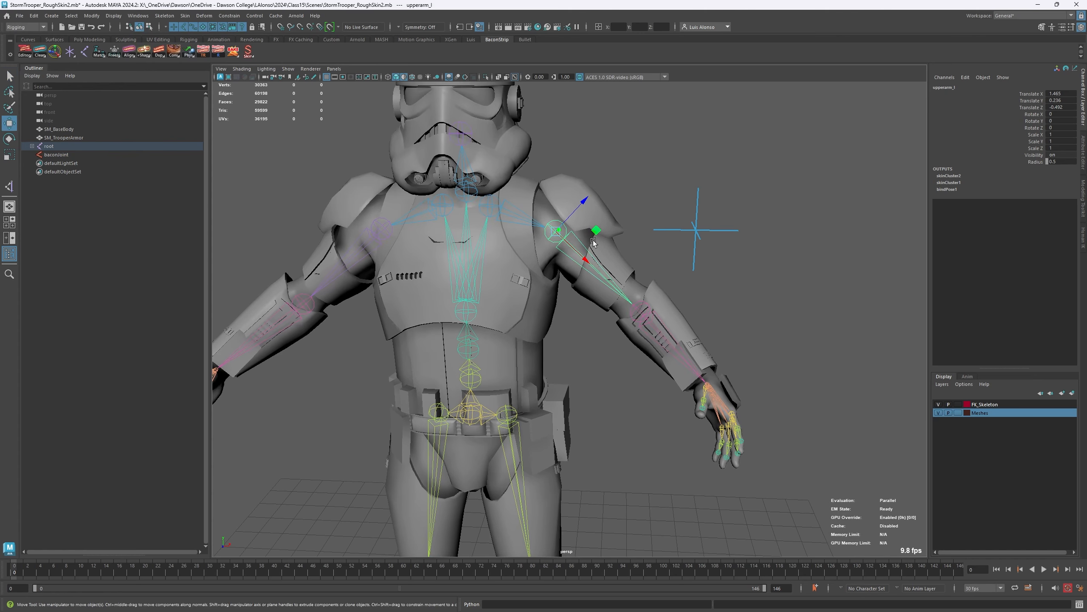
mouse_move(599, 240)
left_mouse_down("shift")
mouse_move(681, 193)
mouse_move(713, 124)
mouse_move(702, 120)
left_mouse_up("shift")
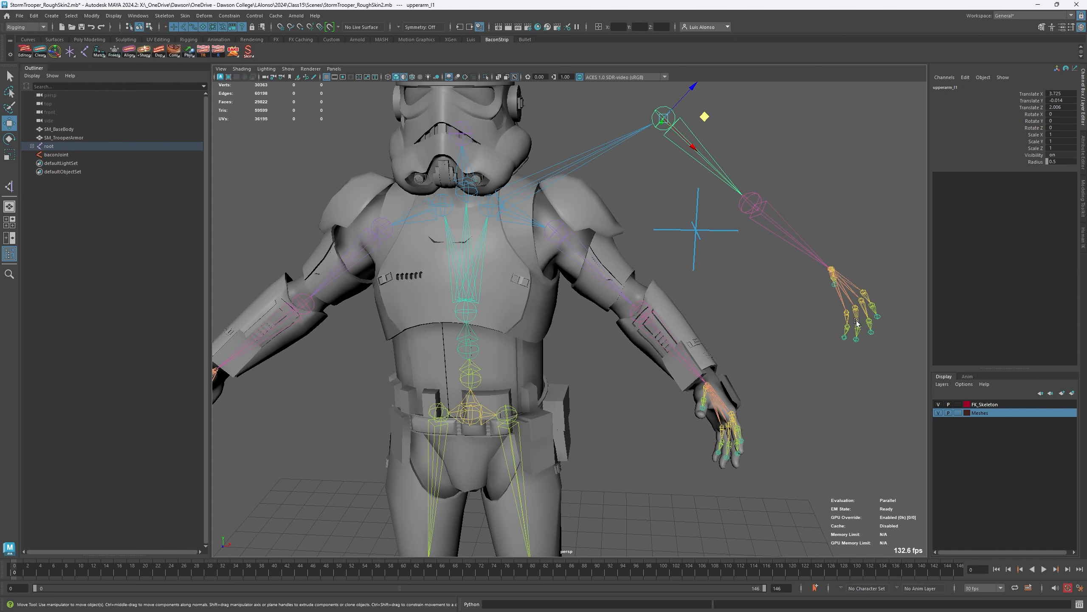
- Compare the original upperarm_l joint with its copy, and delete the child joints beneath the copy
left_click(583, 265)
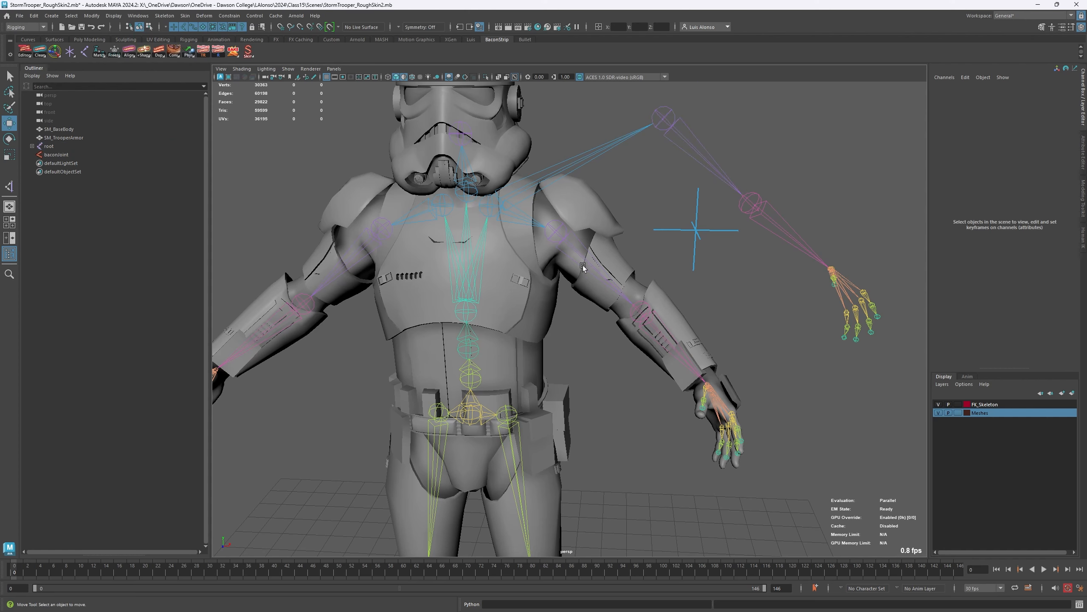
left_click(570, 243)
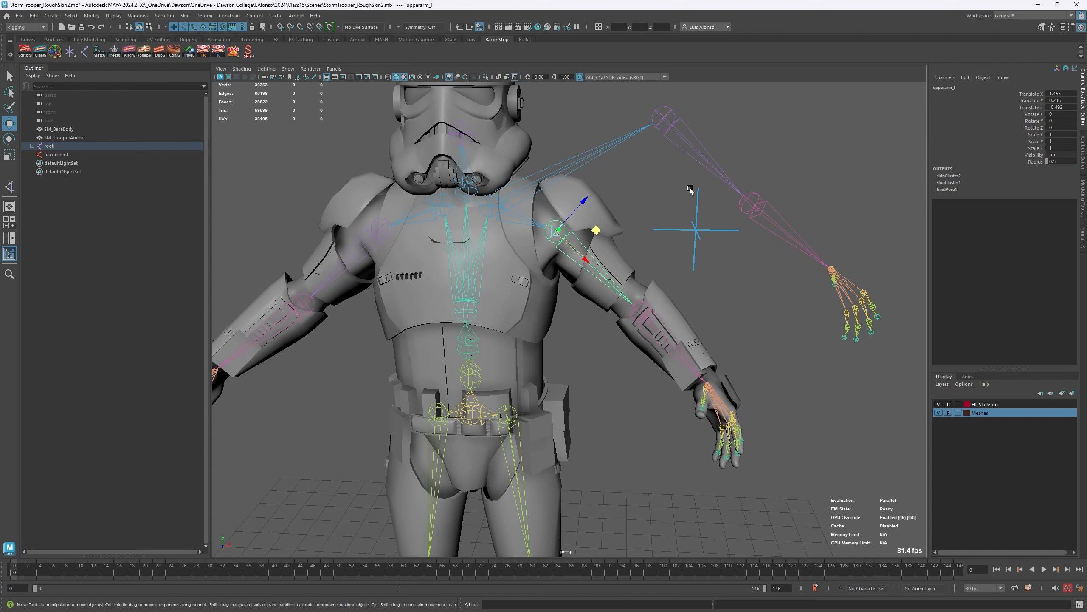
left_click(697, 153)
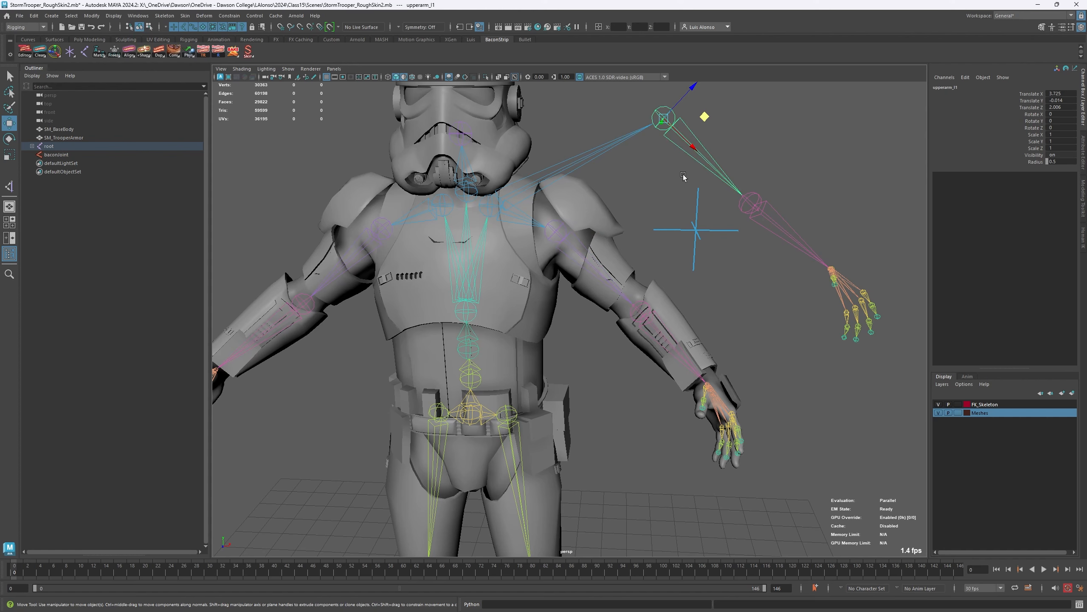
left_click(637, 181)
left_click(704, 167)
left_click(777, 234)
key("Delete")
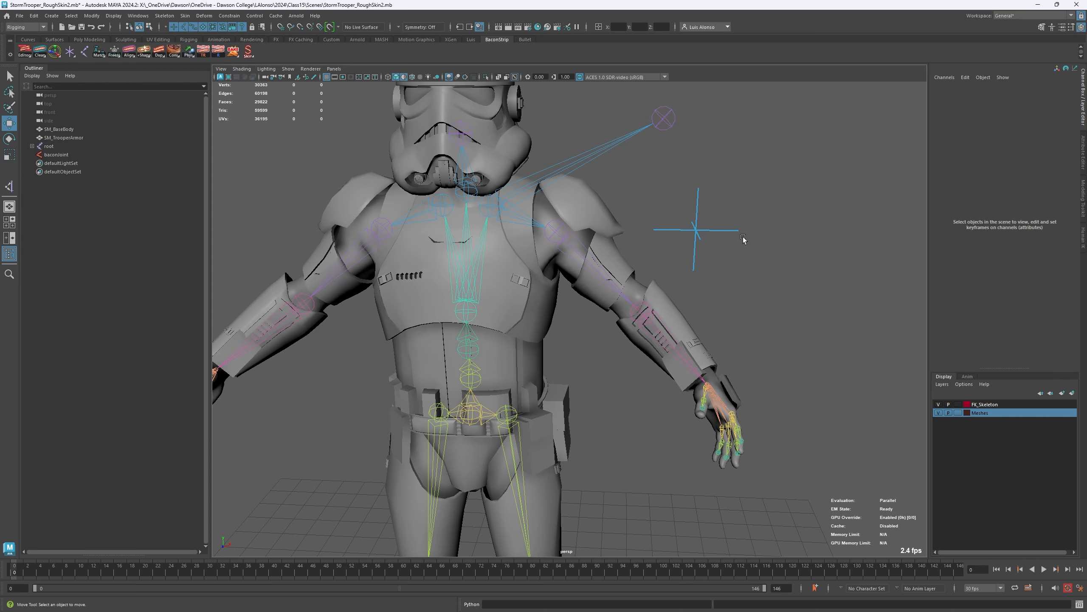
- Try moving the remaining upper arm joint copy closer to the shoulder, undo the move, and delete the copy
left_click(663, 127)
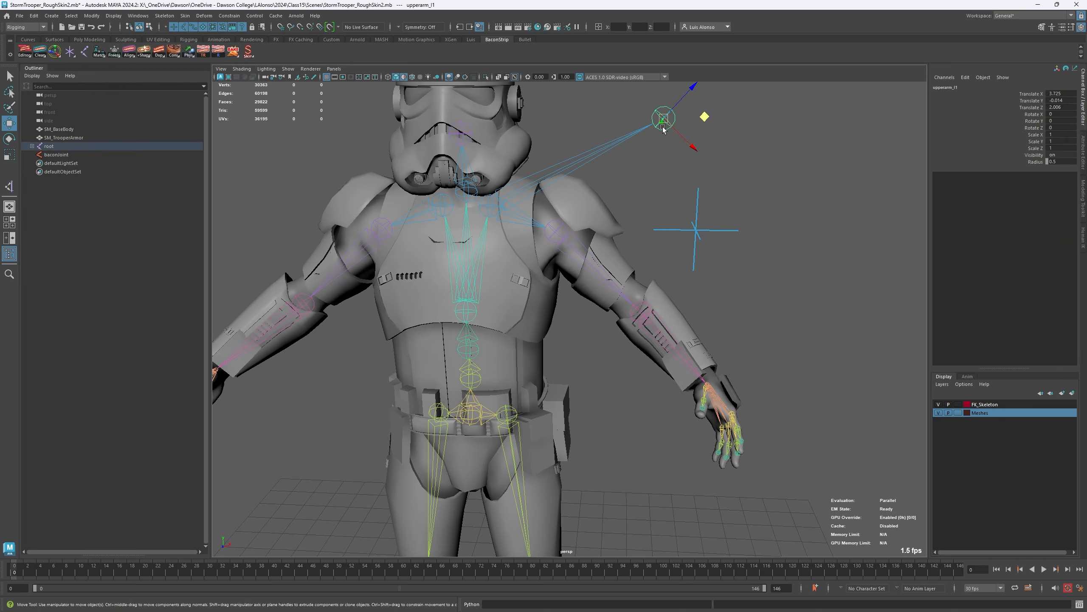
left_click_drag(705, 117, 670, 131)
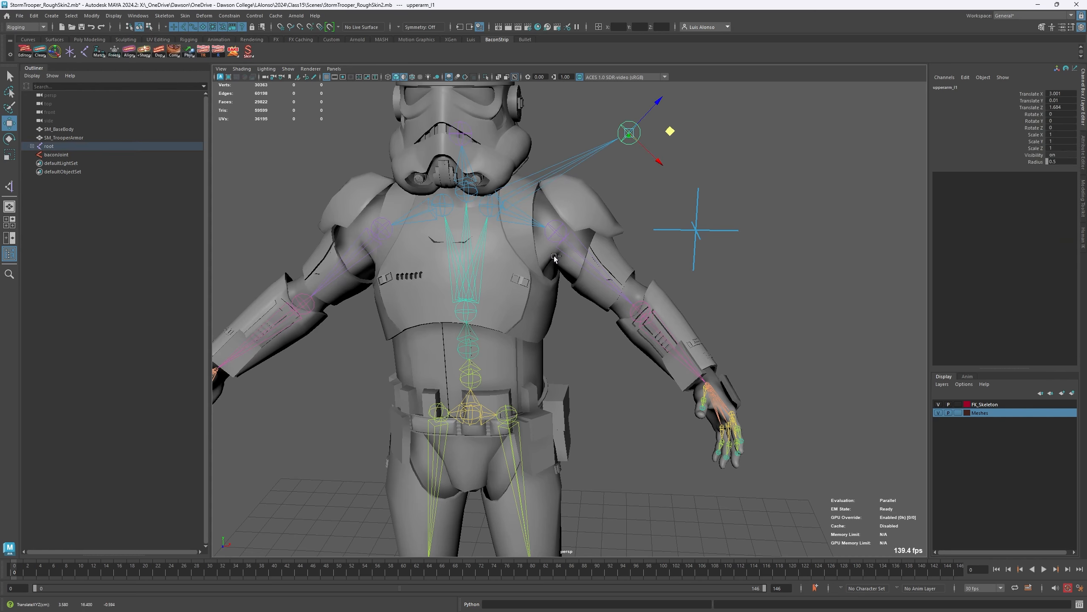
key("ctrl+z")
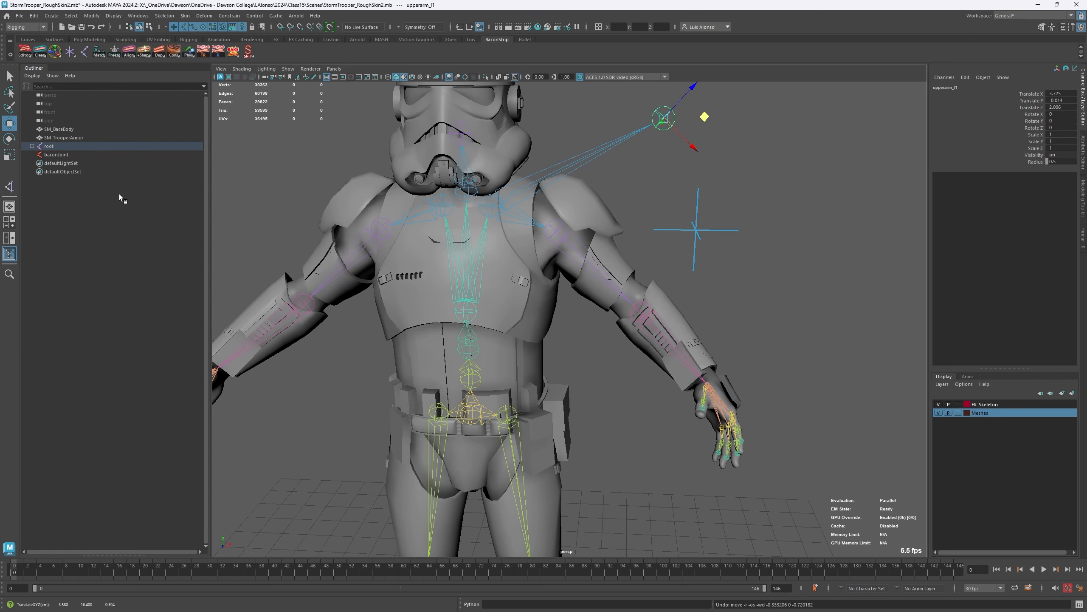
left_click(184, 170)
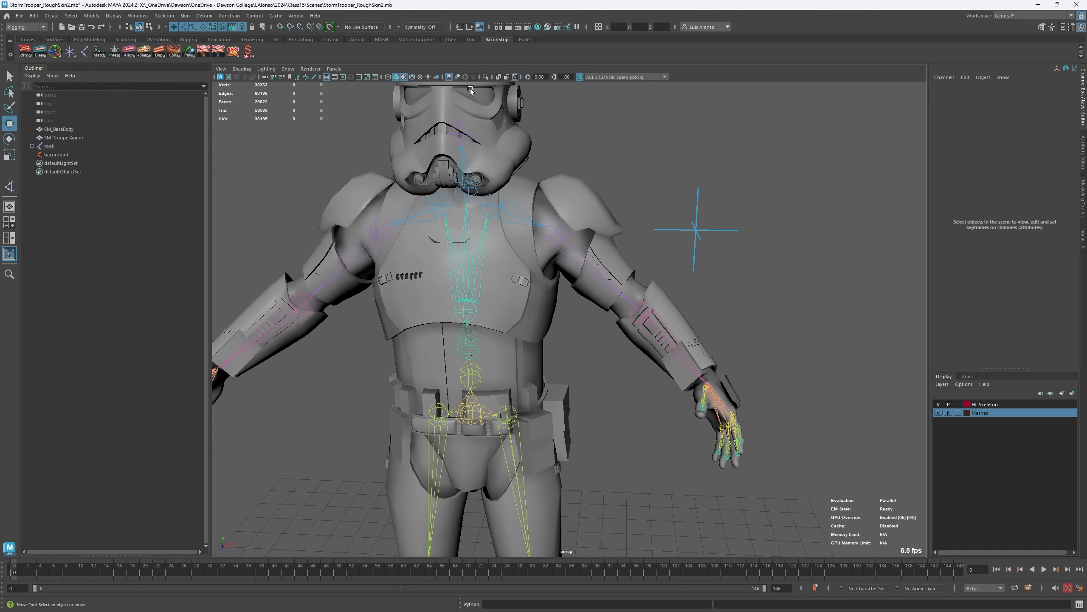
- Duplicate upperarm_l with Duplicate (no Children), and move the copy along its Z axis to about (2.80, 0.00, 1.03)
left_click(550, 252)
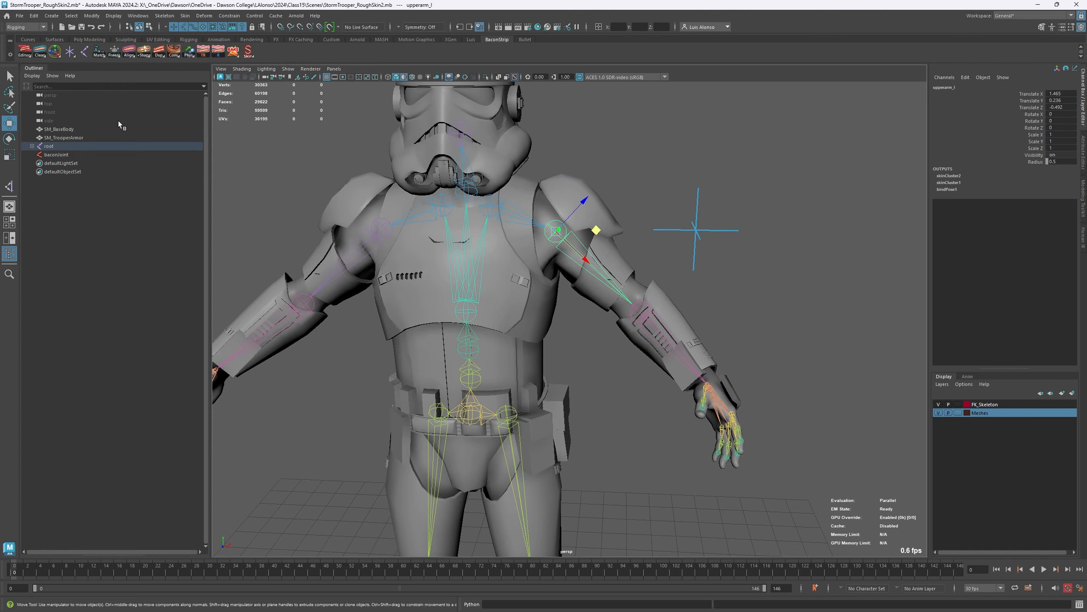
right_click(161, 59)
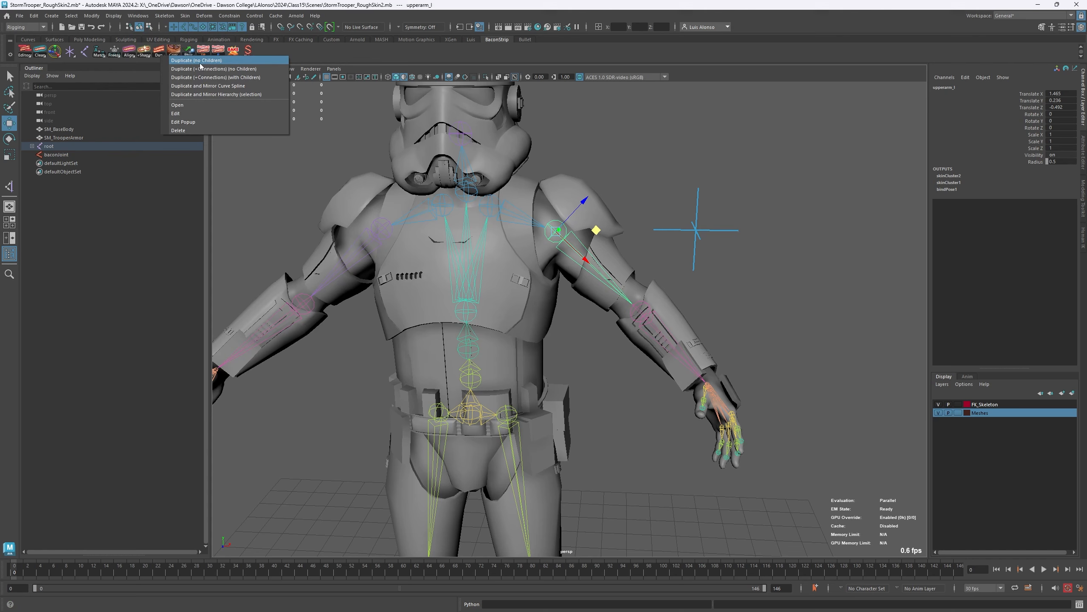
left_click(214, 63)
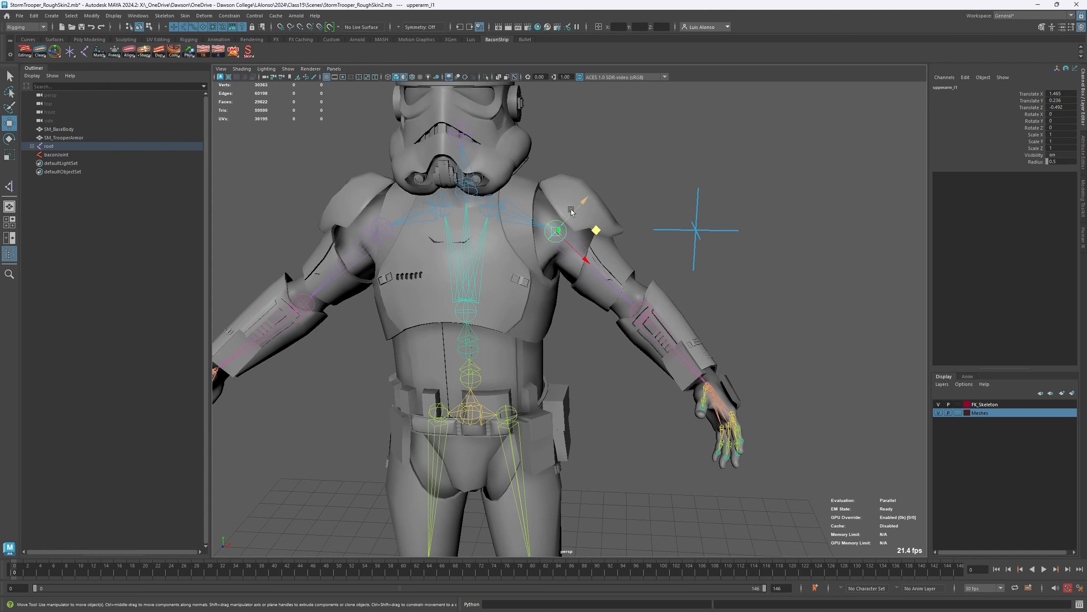
left_click_drag(578, 207, 641, 139)
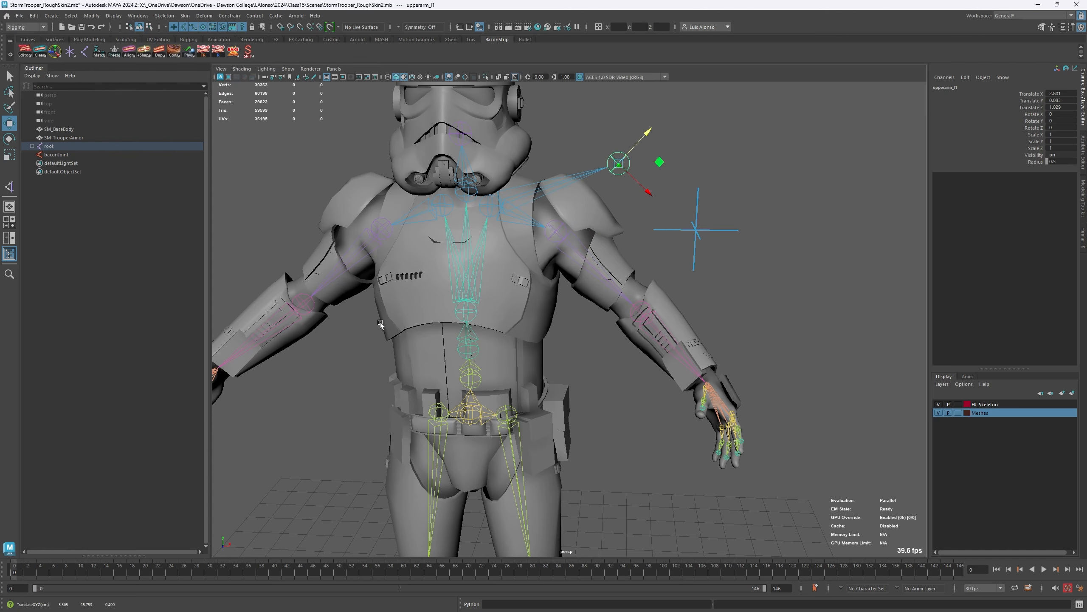
- Review the available Duplicate options, and delete the childless upper arm joint copy
right_click(158, 51)
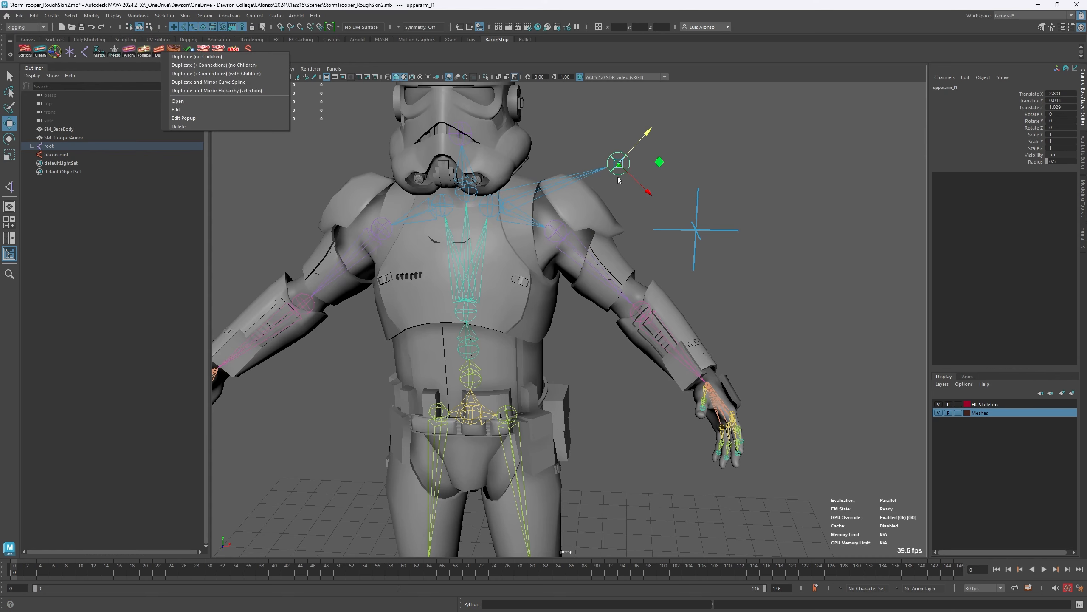
left_click(720, 115)
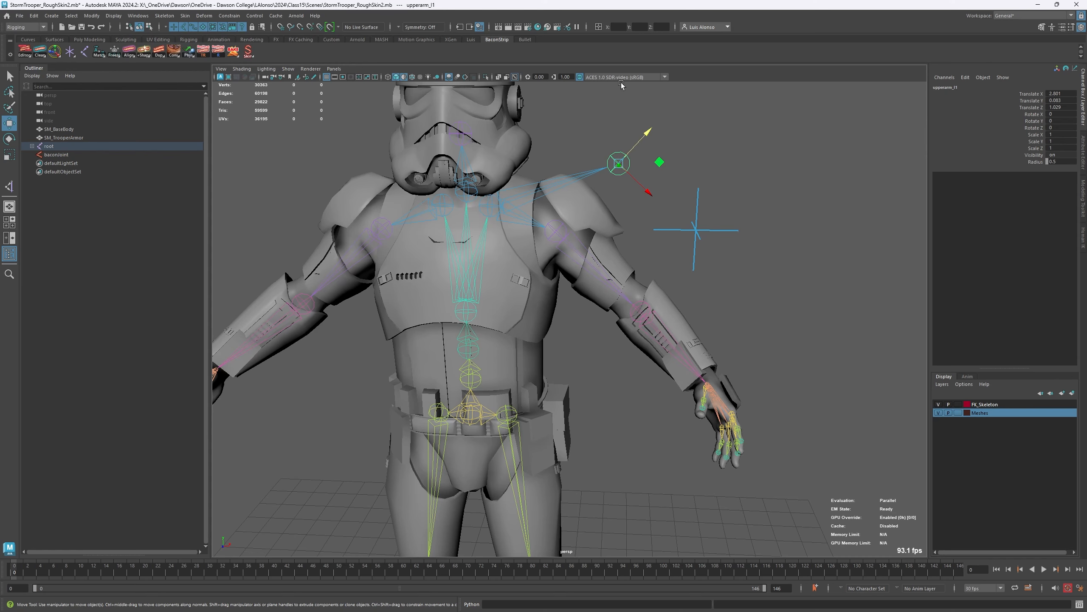
left_click(610, 136)
- Constrain the orientation of the upperarm_l joint to baconJoint with an Orient constraint
left_click(685, 230)
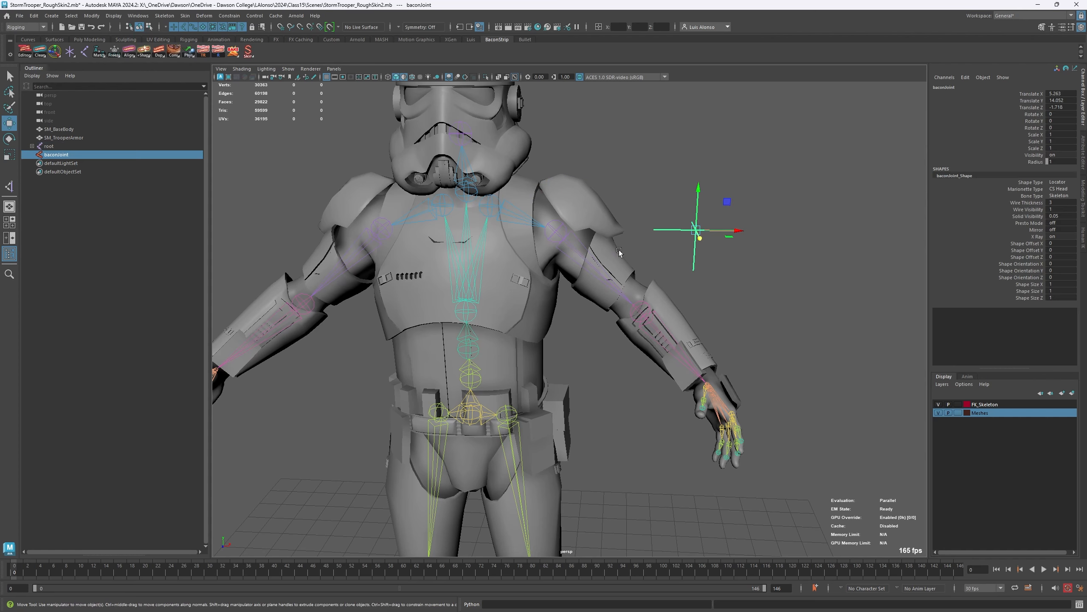
left_click(555, 232)
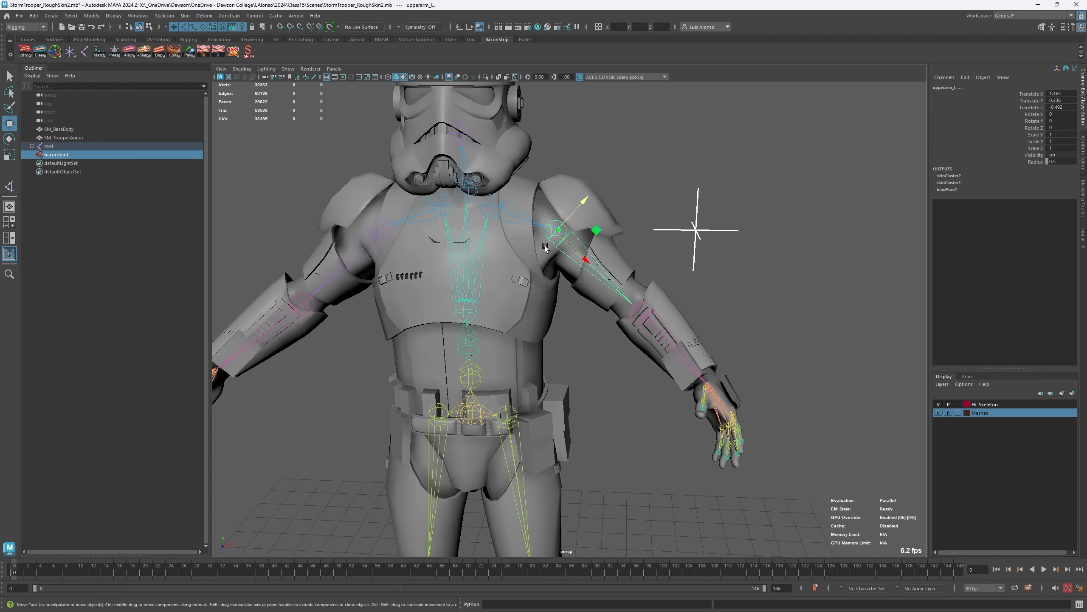
left_click(231, 15)
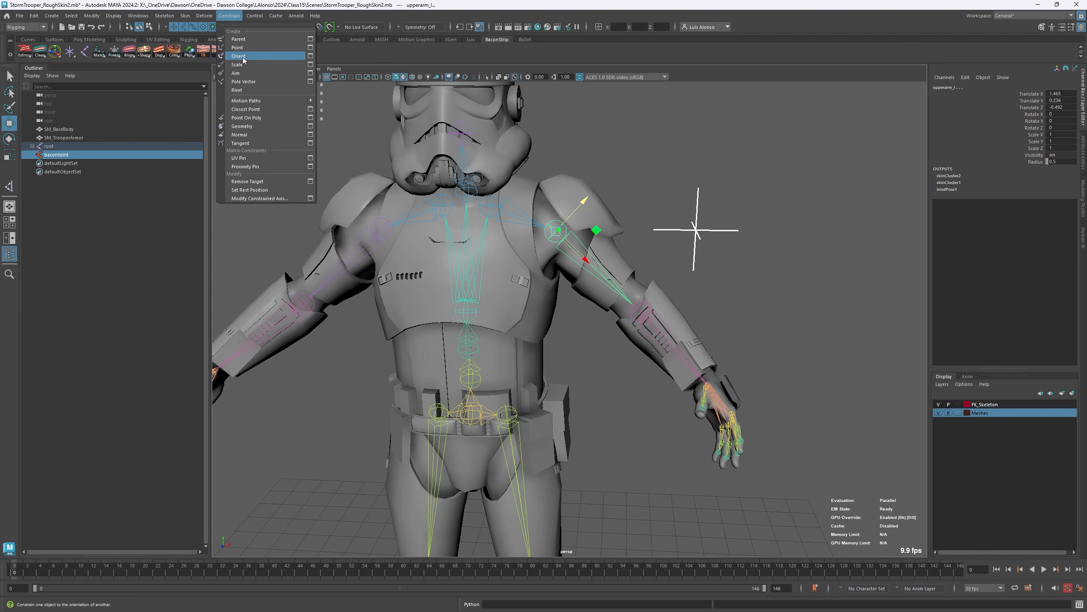
left_click(269, 57)
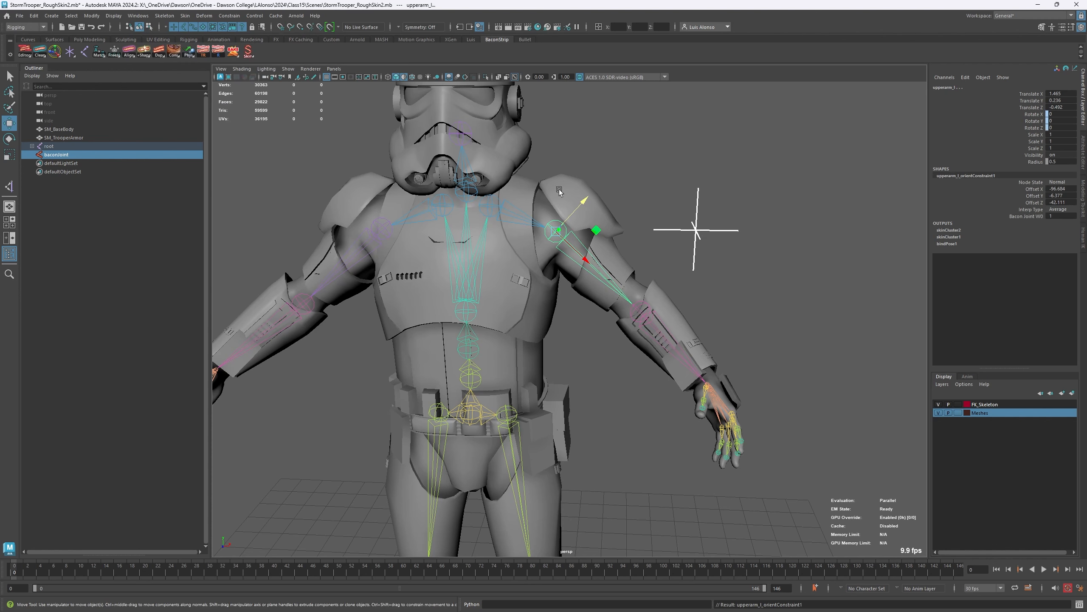
- Test the orient constraint by rotating baconJoint, undo the rotation, and clear the selection
left_click(655, 221)
left_click_drag(656, 220, 676, 257)
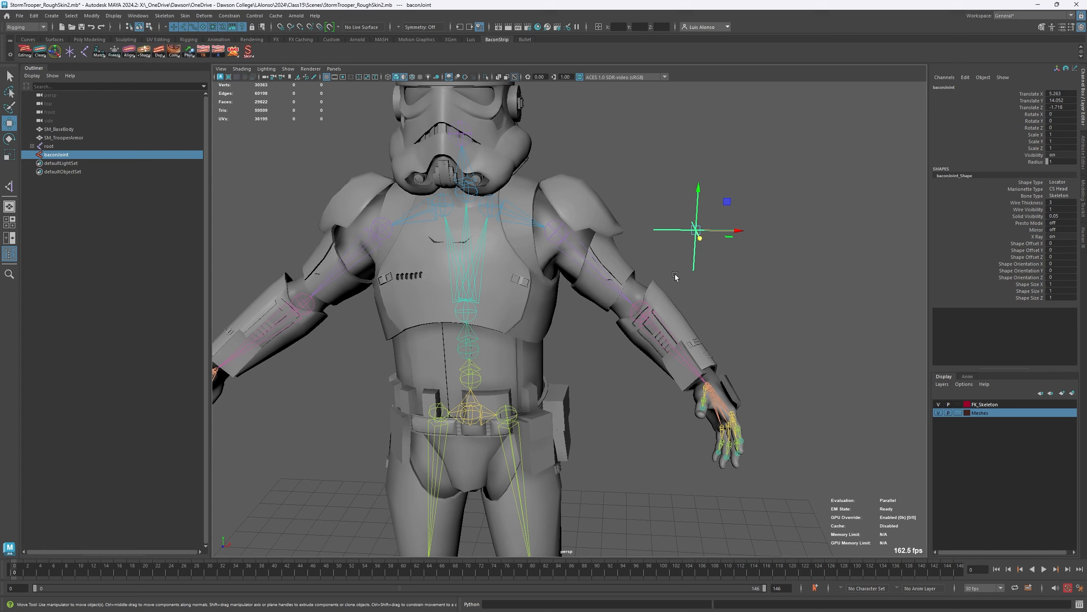
key("e")
left_click_drag(669, 205, 695, 182)
key("ctrl+z")
left_click(646, 127)
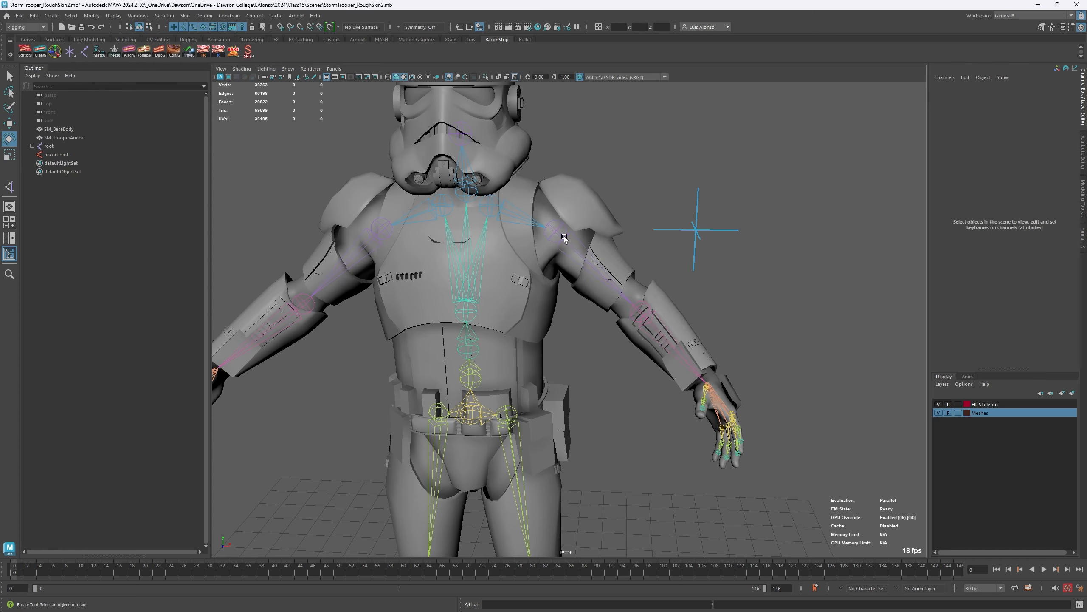
- Duplicate the constrained upperarm_l joint with its hierarchy using the standard duplicate, and move the copy to about (3.28, -0.06, 2.31)
left_click(556, 234)
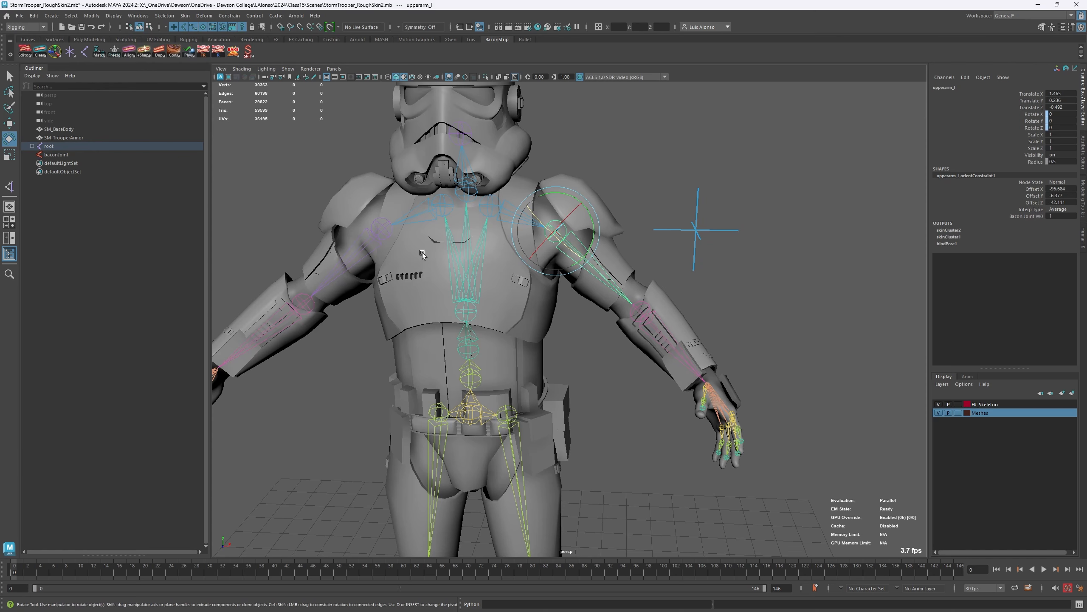
key("w")
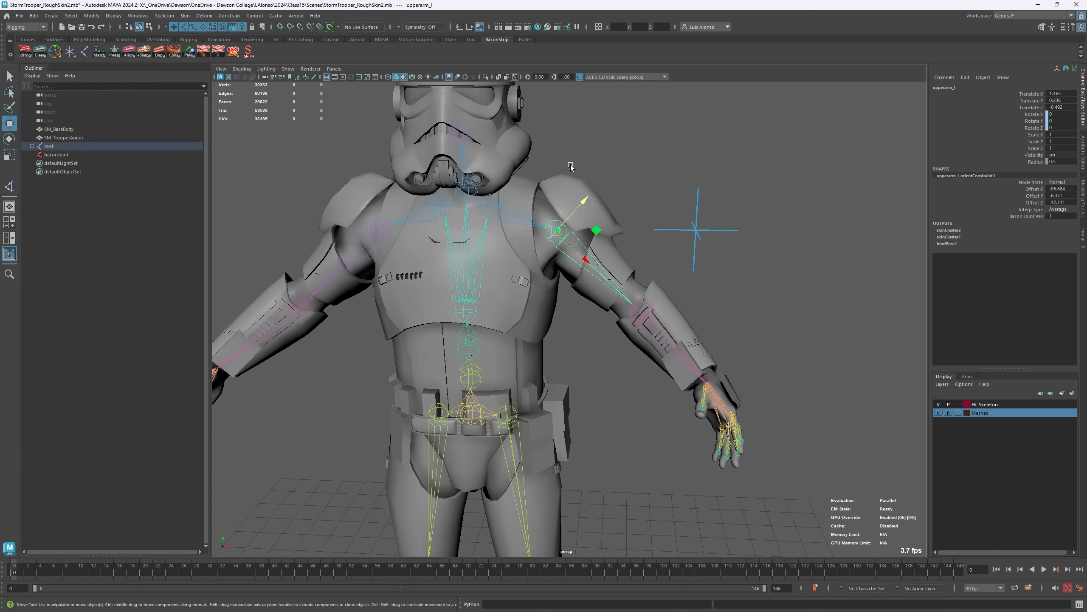
left_click_drag(598, 230, 685, 102, "shift")
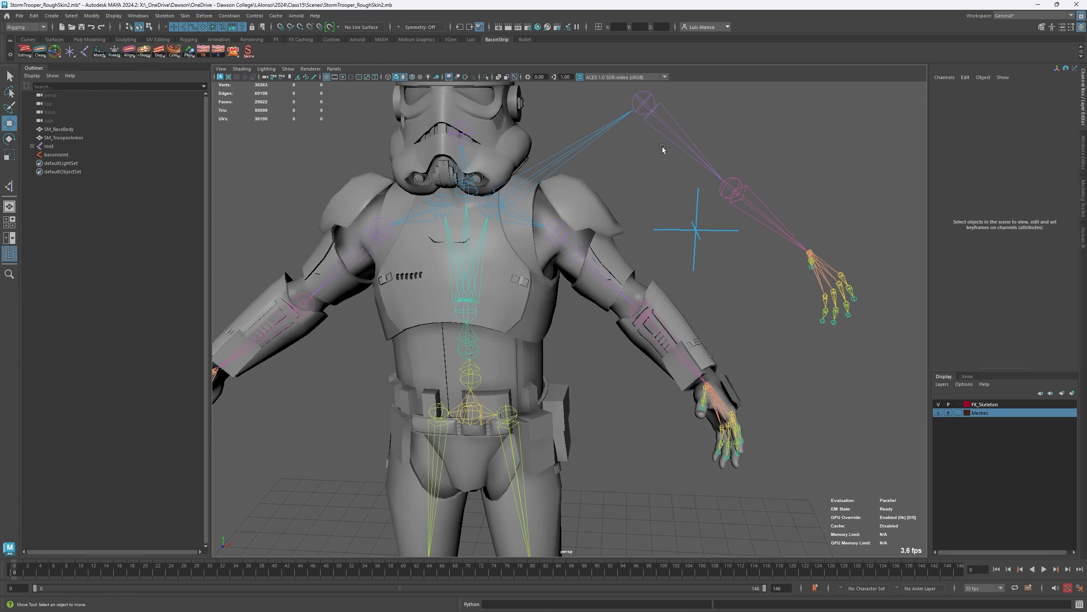
- Compare the rotation channels of the original constrained joint with its copy, and delete the duplicated arm hierarchy
left_click(560, 236)
left_click(594, 270)
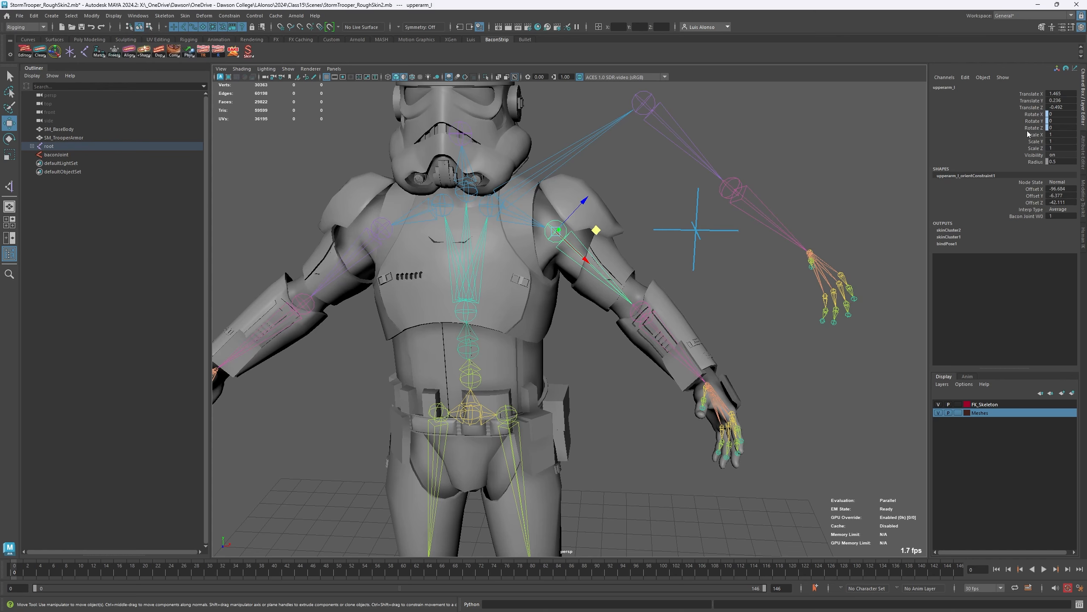
left_click(693, 102)
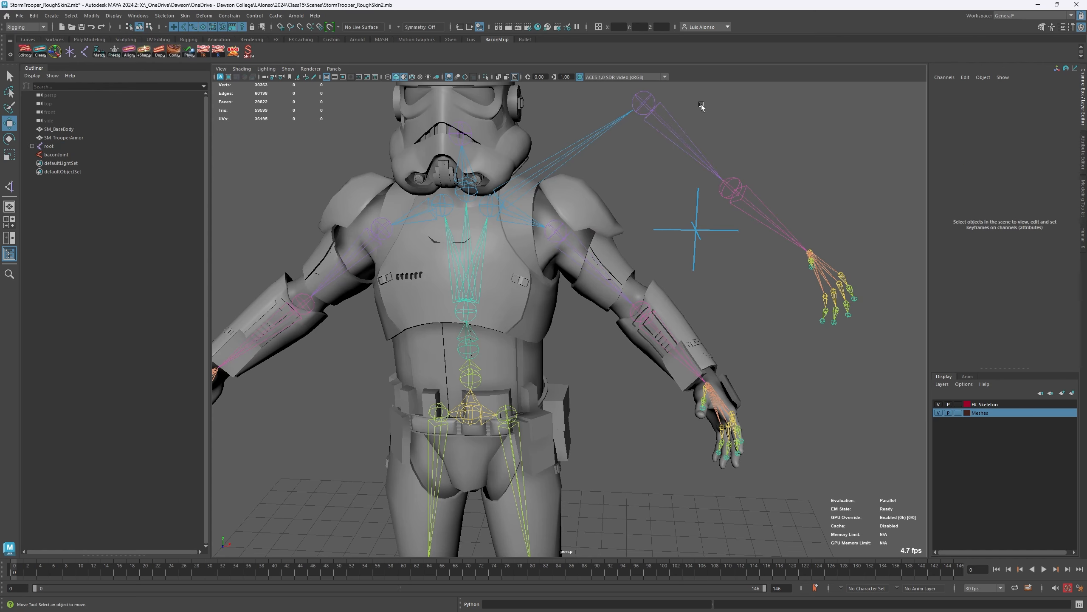
left_click(644, 103)
key("Delete")
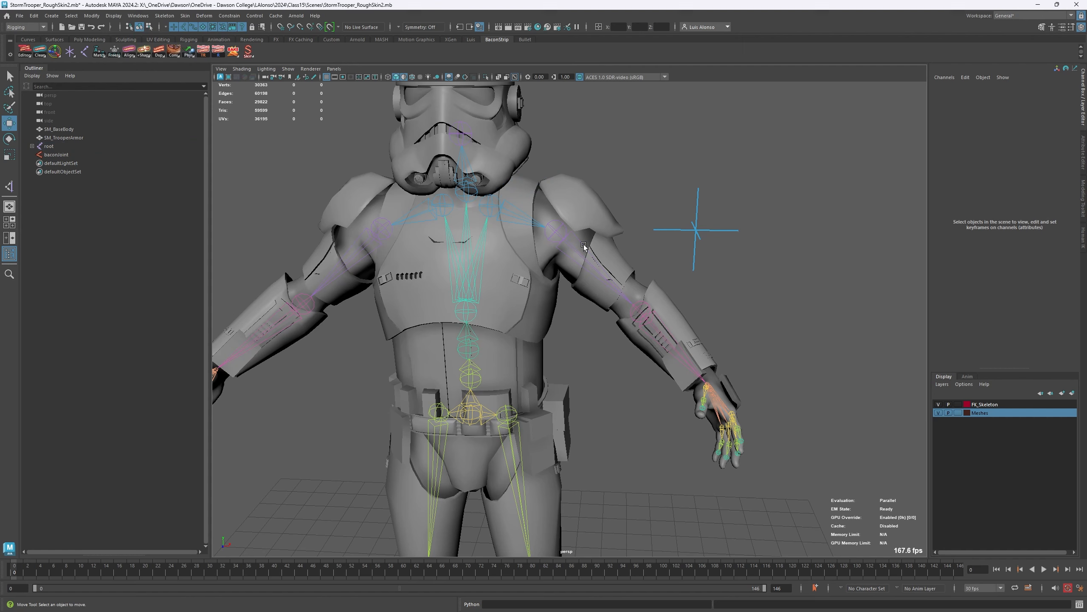
- Duplicate upperarm_l with Duplicate (+Connections) (no Children), and move the copy along its Z axis to about (3.01, 0.06, 1.27)
left_click(572, 246)
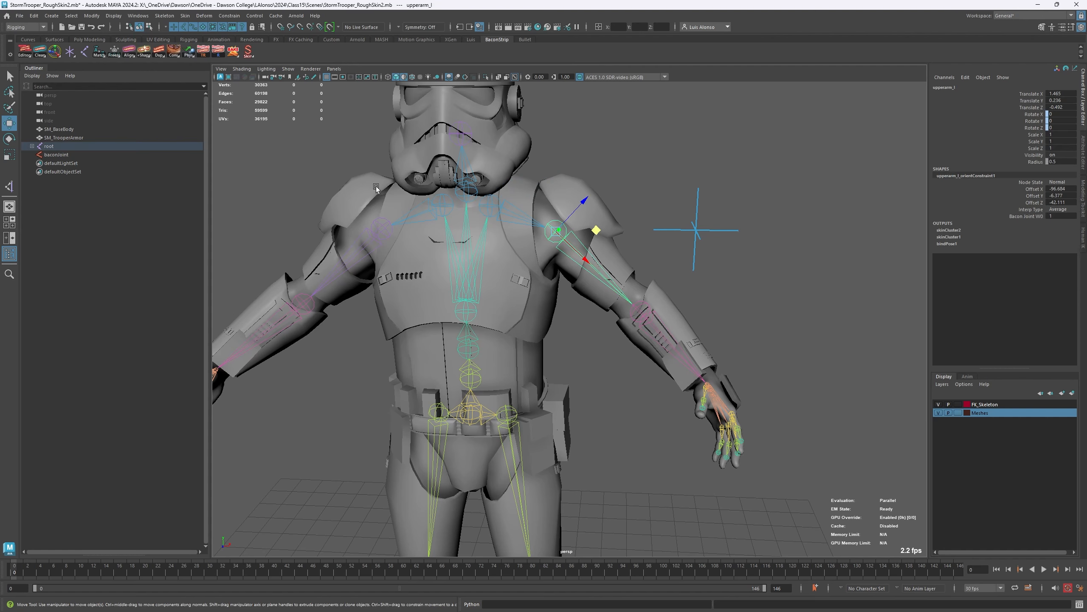
right_click(159, 58)
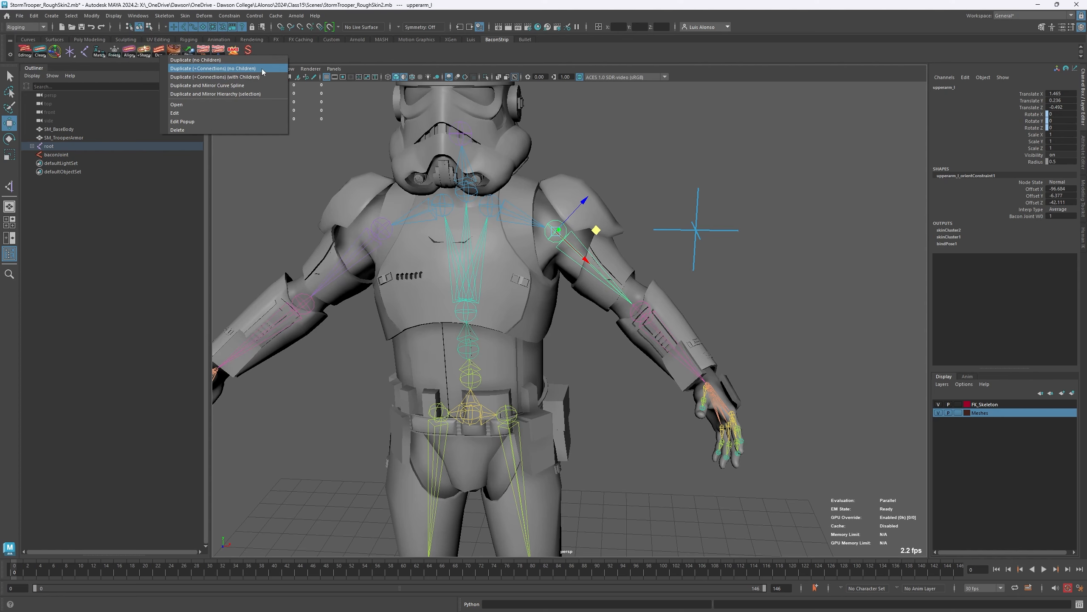
left_click(253, 77)
left_click_drag(576, 209, 649, 131)
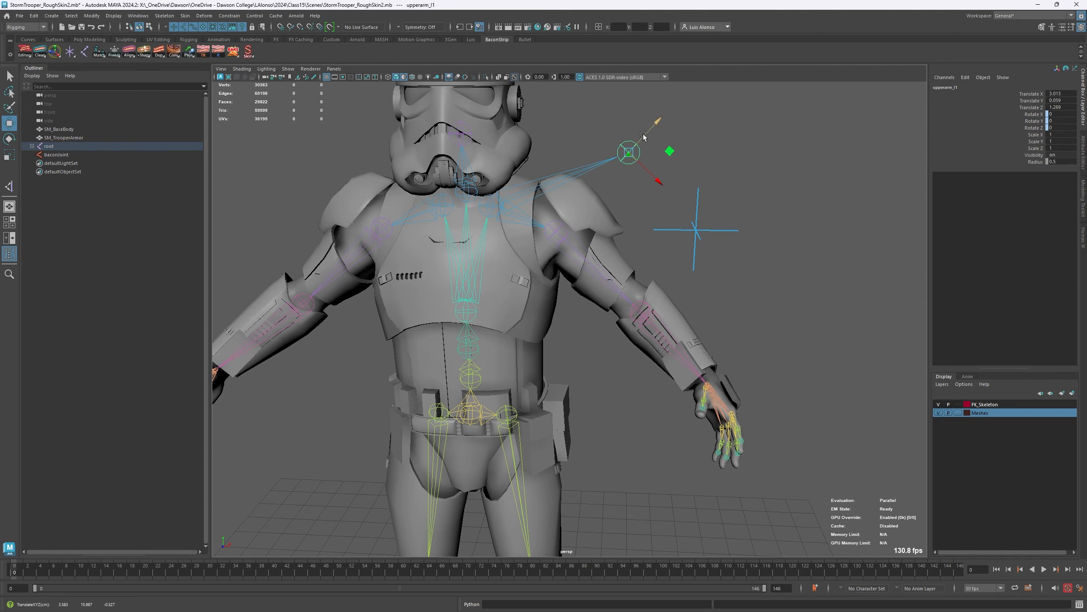
- Test the copied joint's preserved orient constraint by rotating baconJoint, and undo the rotation
left_click(689, 230)
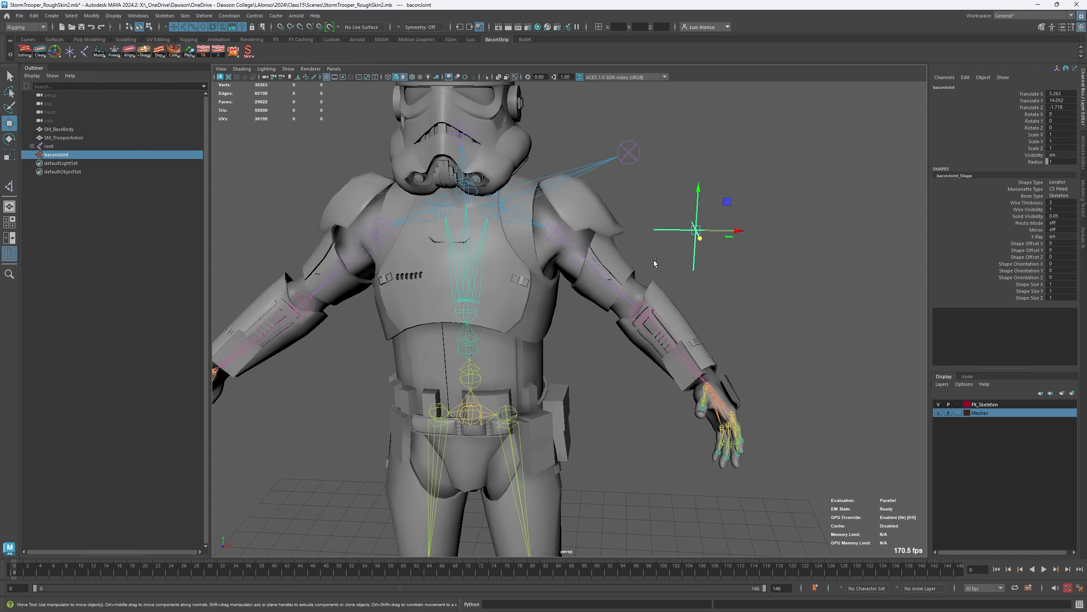
key("e")
left_click_drag(660, 207, 632, 206)
key("ctrl+z")
- Compare the channels of the duplicated joint with the original upperarm_l, and review the remaining Duplicate tool options without applying one
left_click(638, 154)
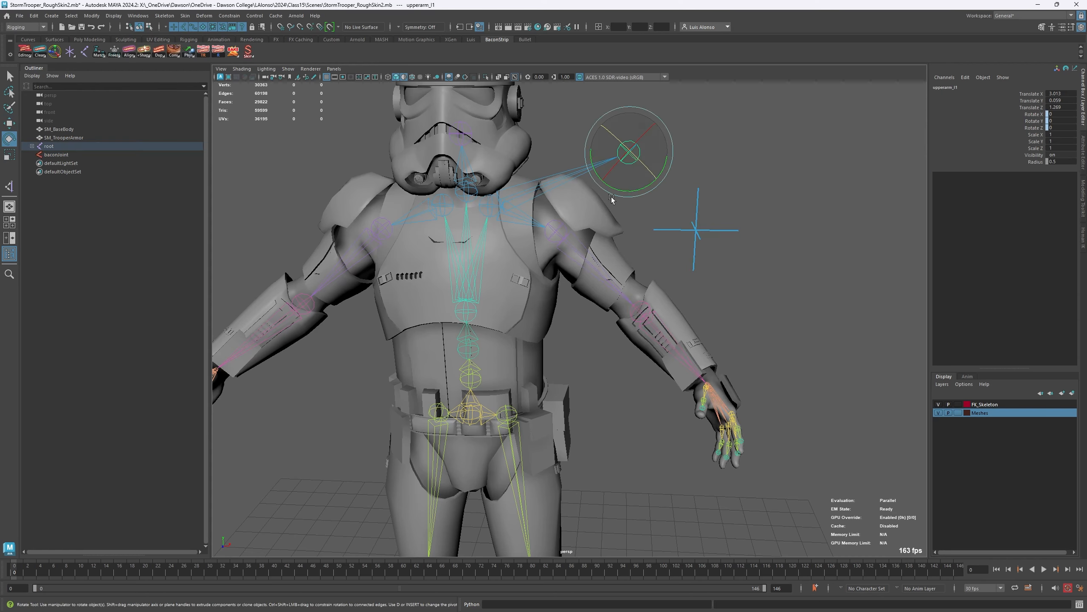
left_click(574, 251)
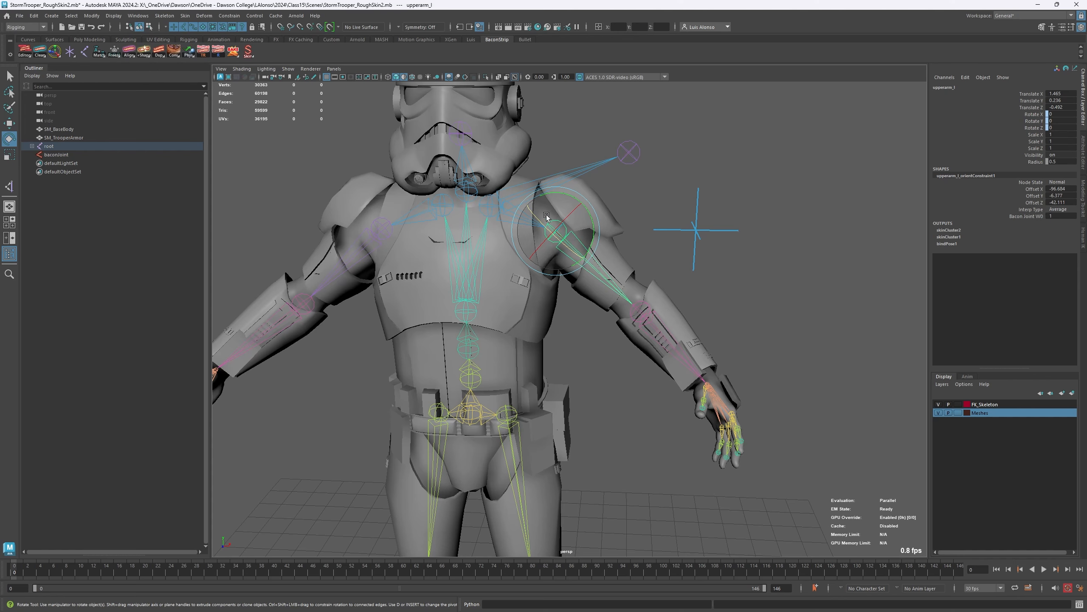
right_click(160, 54)
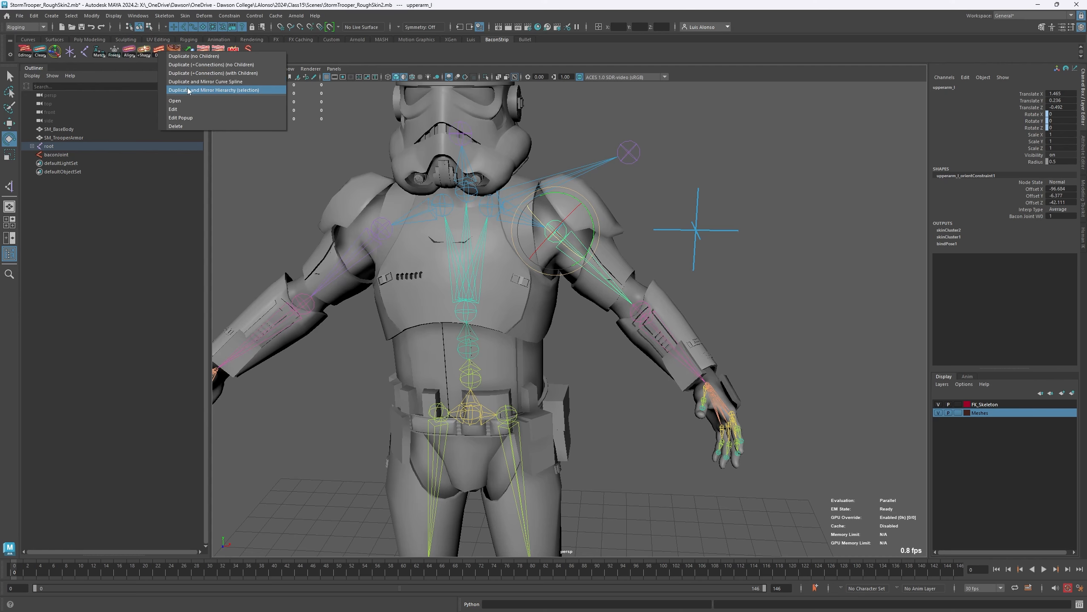
left_click(281, 178)
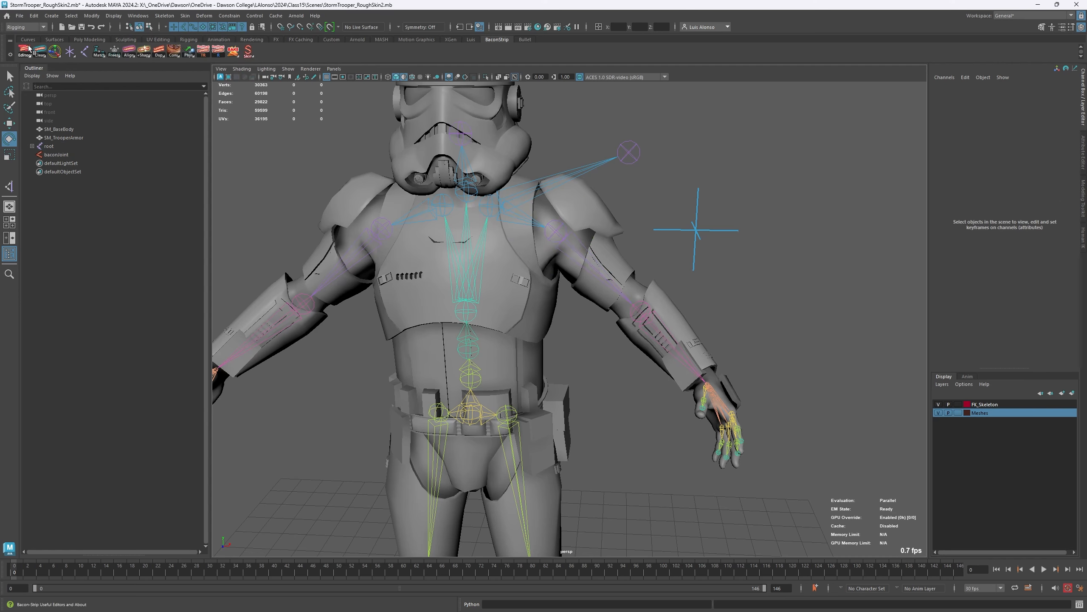
- Create a NURBS circle at the origin and activate the Move tool
left_click(47, 20)
mouse_move(56, 43)
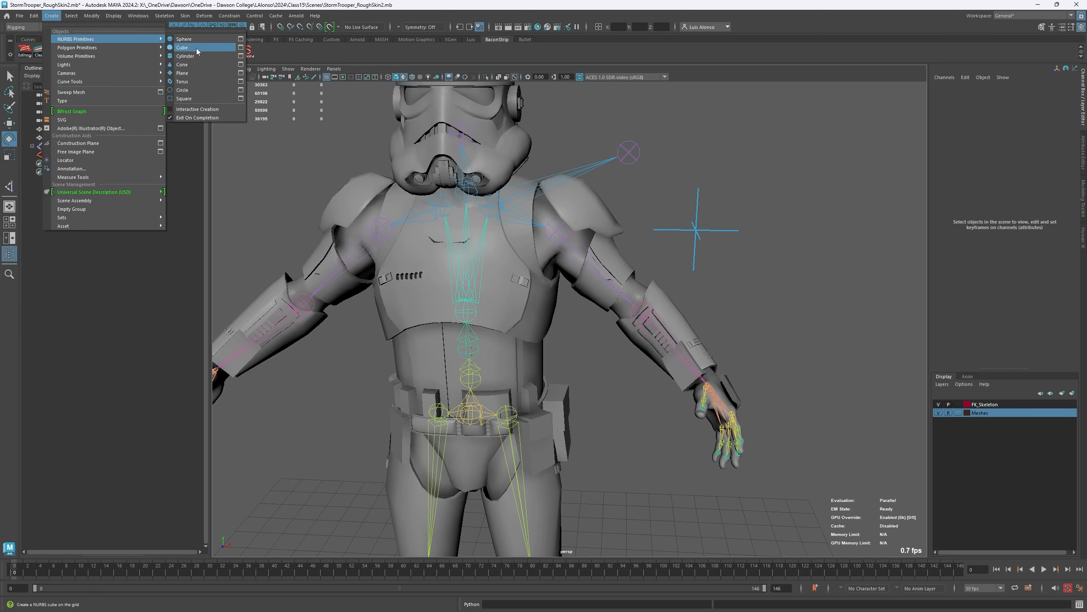
left_click(188, 90)
key("a")
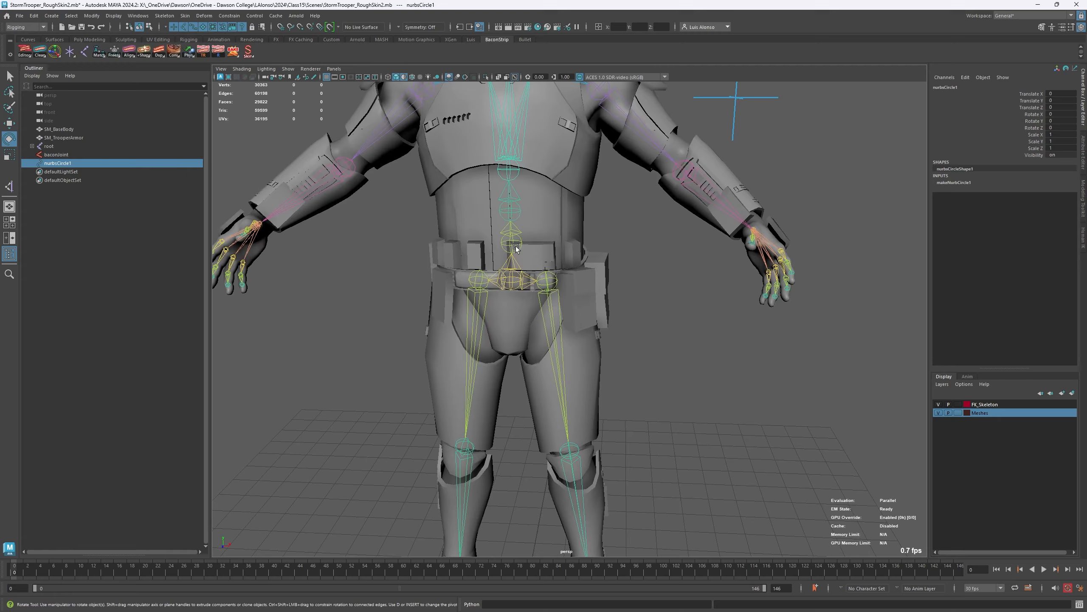
key("w")
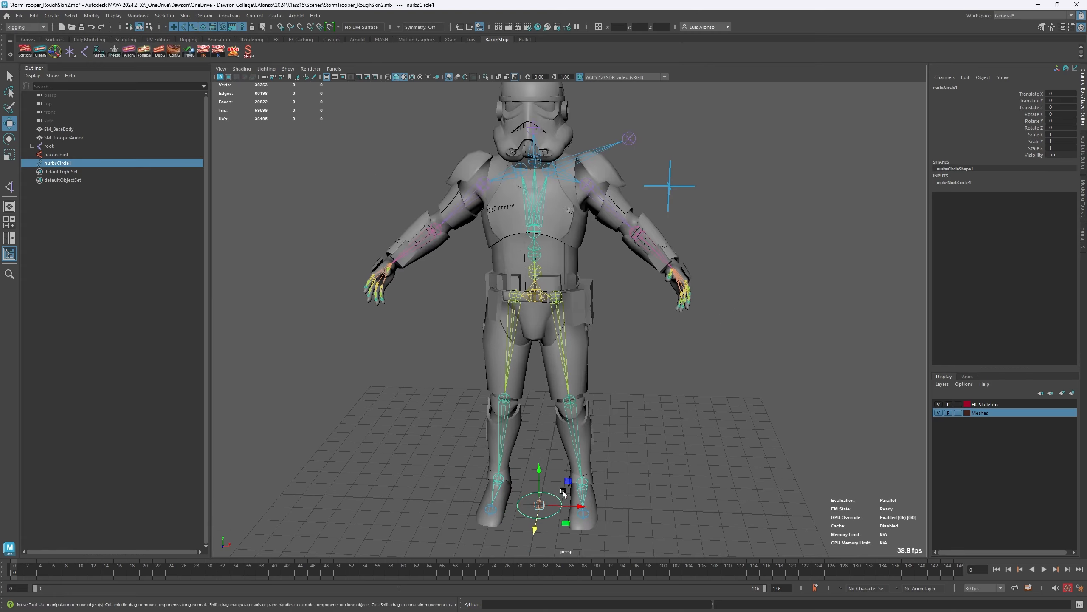
- Place the circle around the upperarm_r joint at about (-2.91, 13.55, 0), rotated about -38.9 degrees in Z
left_click_drag(539, 505, 495, 176)
right_click_drag(494, 175, 629, 132, "alt")
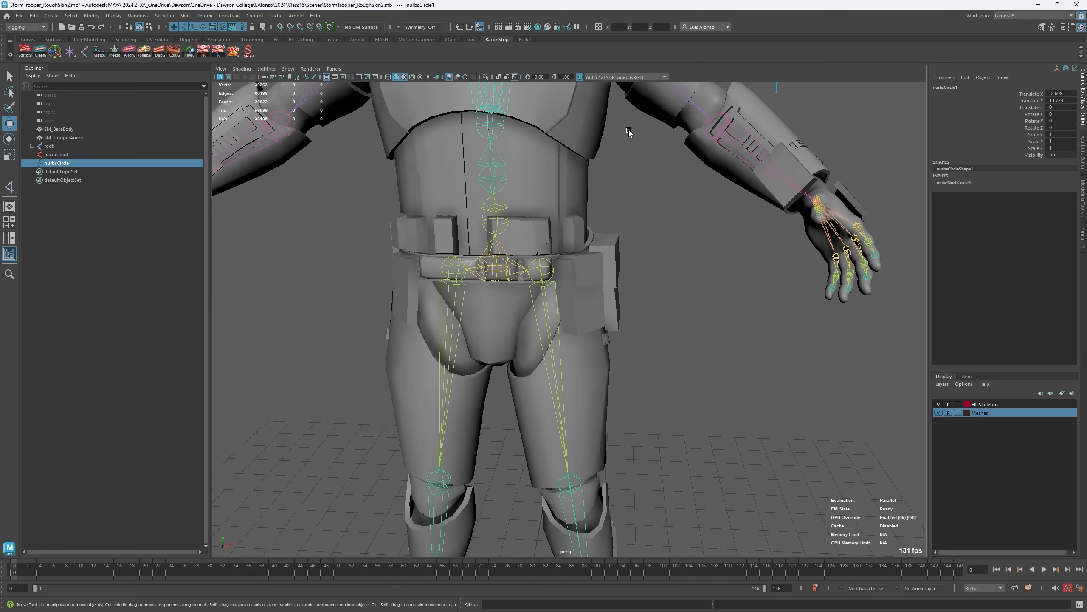
middle_click_drag(386, 105, 511, 236, "alt")
key("e")
mouse_move(531, 170)
left_mouse_down()
mouse_move(541, 211)
mouse_move(524, 203)
mouse_move(590, 188)
mouse_move(527, 176)
mouse_move(539, 187)
left_mouse_up()
key("w")
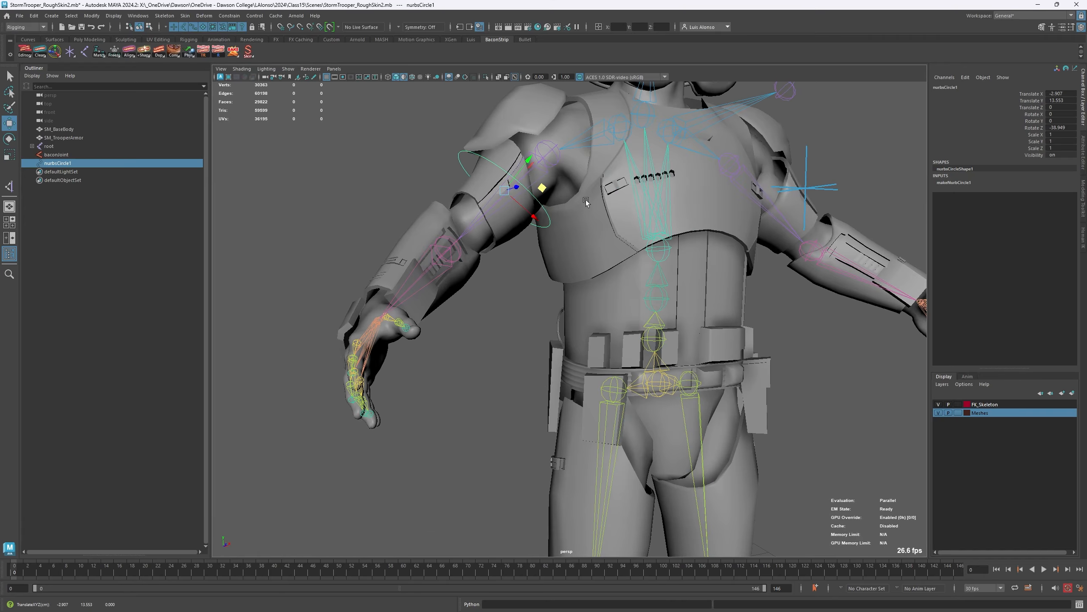
- Mirror a copy of the circle onto the opposite arm with Duplicate and Mirror Curve Spline, and inspect the copy's channels and pivot
left_click_drag(629, 189, 606, 194, "alt")
middle_click_drag(606, 193, 467, 188, "alt")
right_click_drag(467, 189, 413, 190, "alt")
left_click_drag(414, 191, 418, 195, "alt")
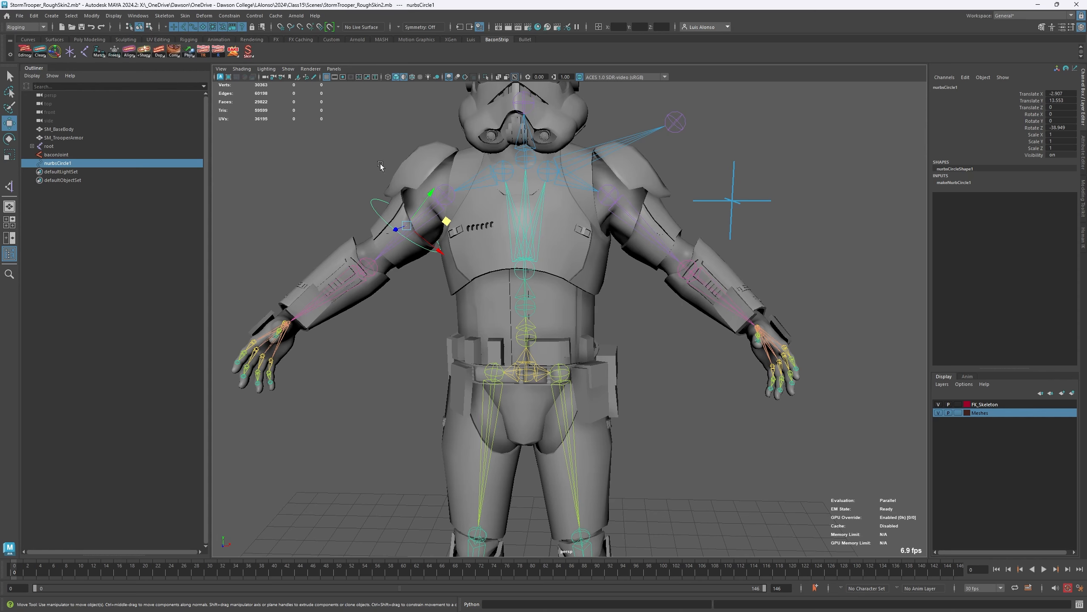
right_click(159, 51)
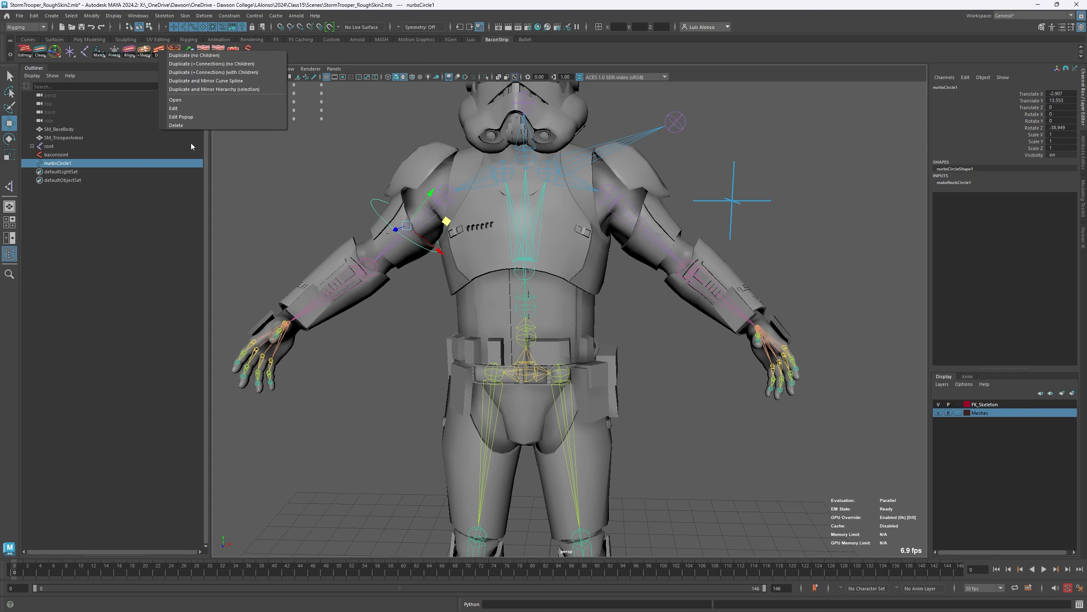
left_click(243, 82)
left_click(689, 170)
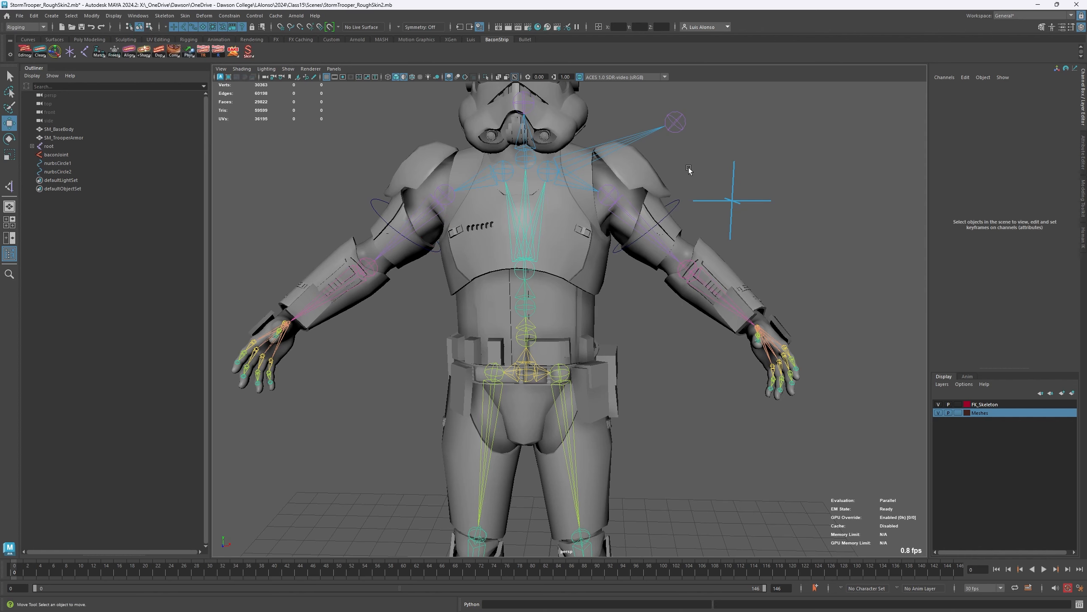
left_click(671, 220)
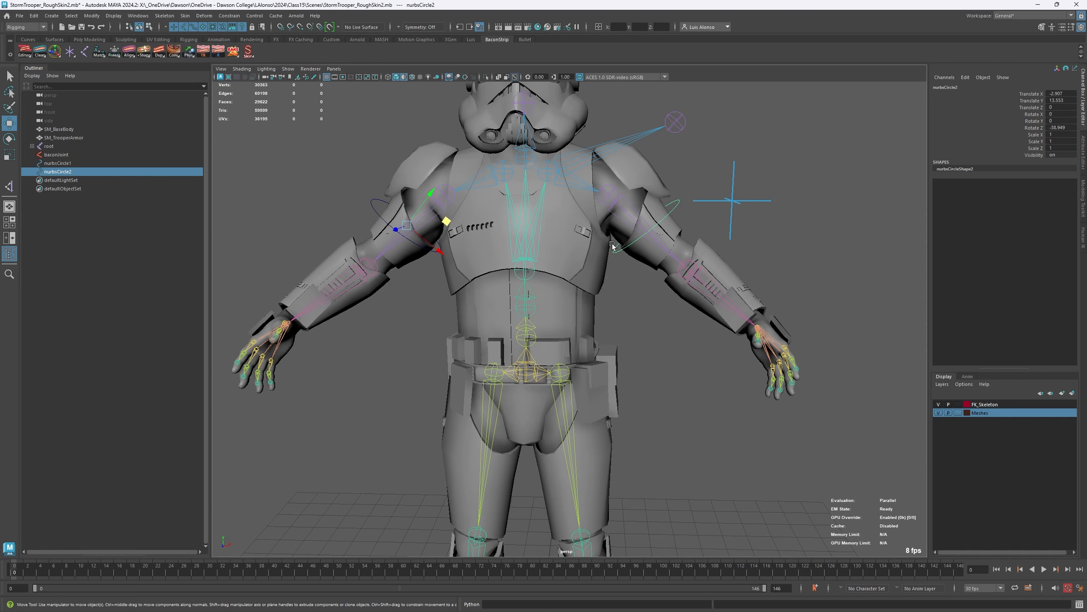
left_click(651, 237)
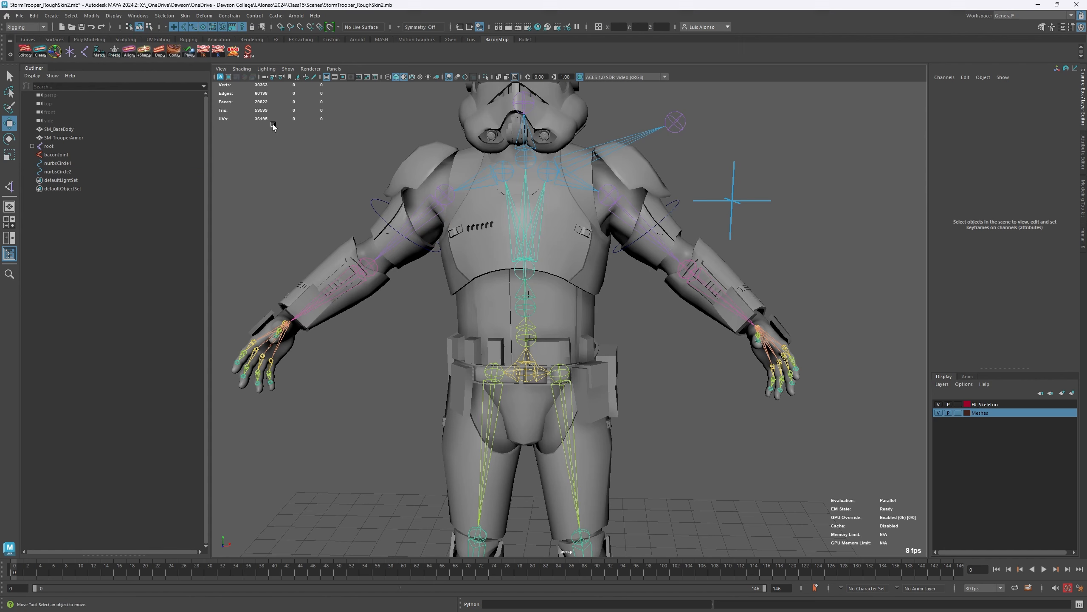
left_click(672, 220)
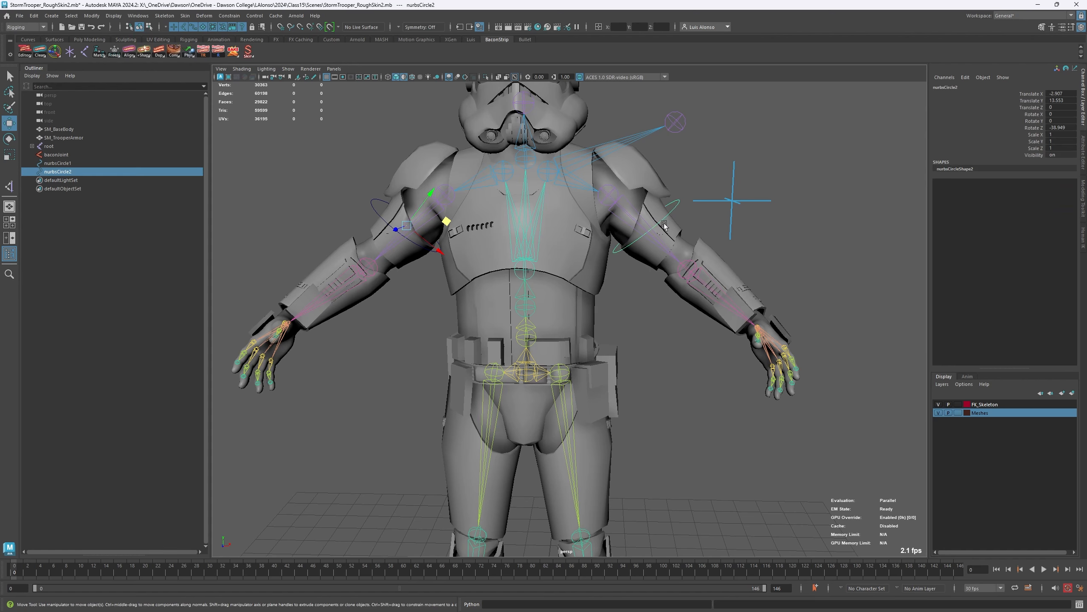
left_click(658, 242, "shift")
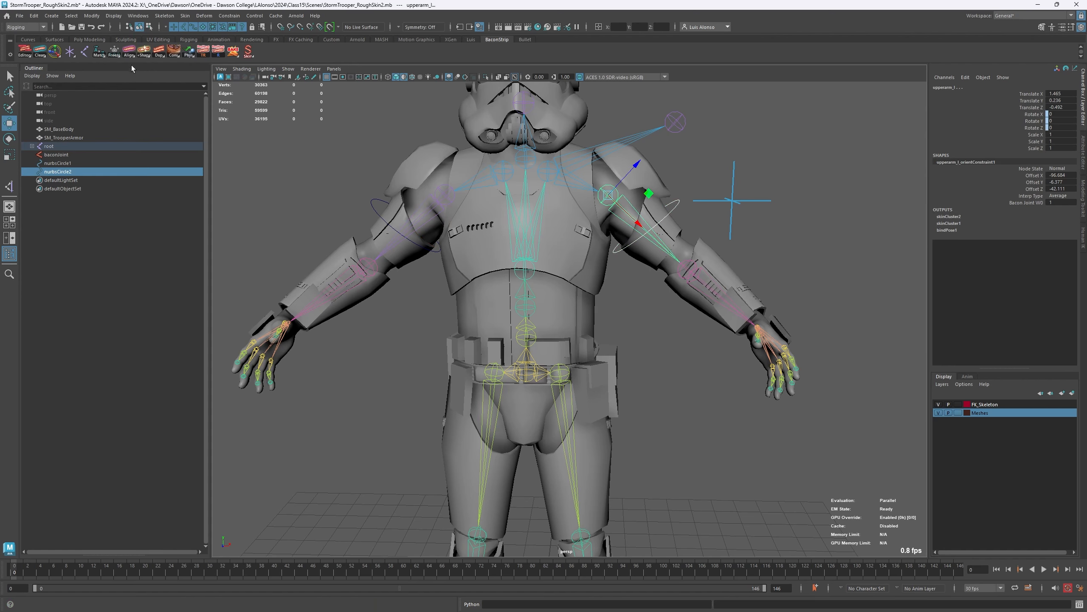
right_click(144, 52)
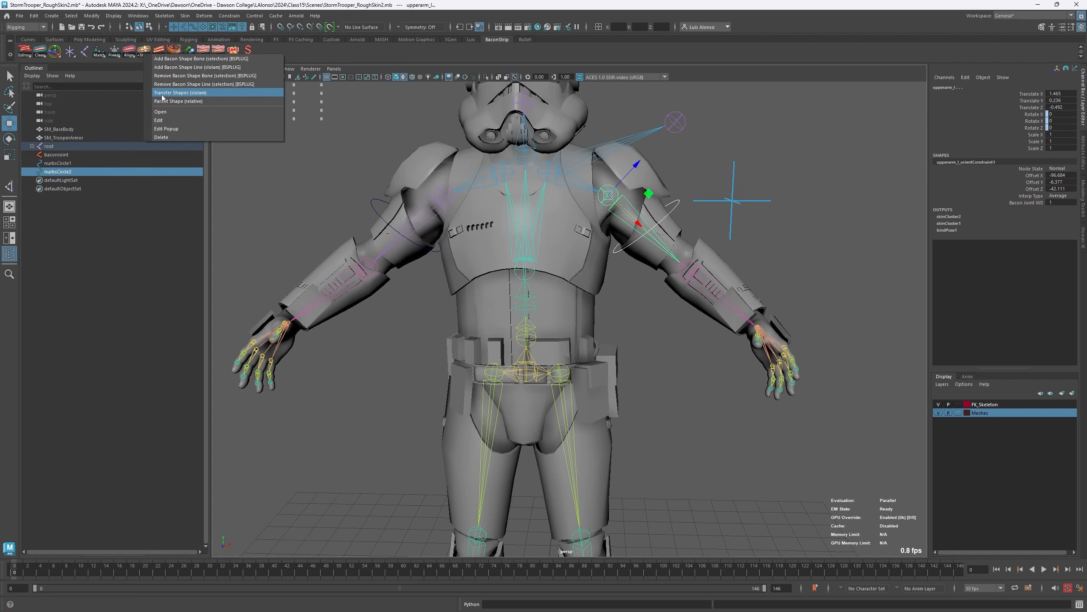
left_click(434, 116)
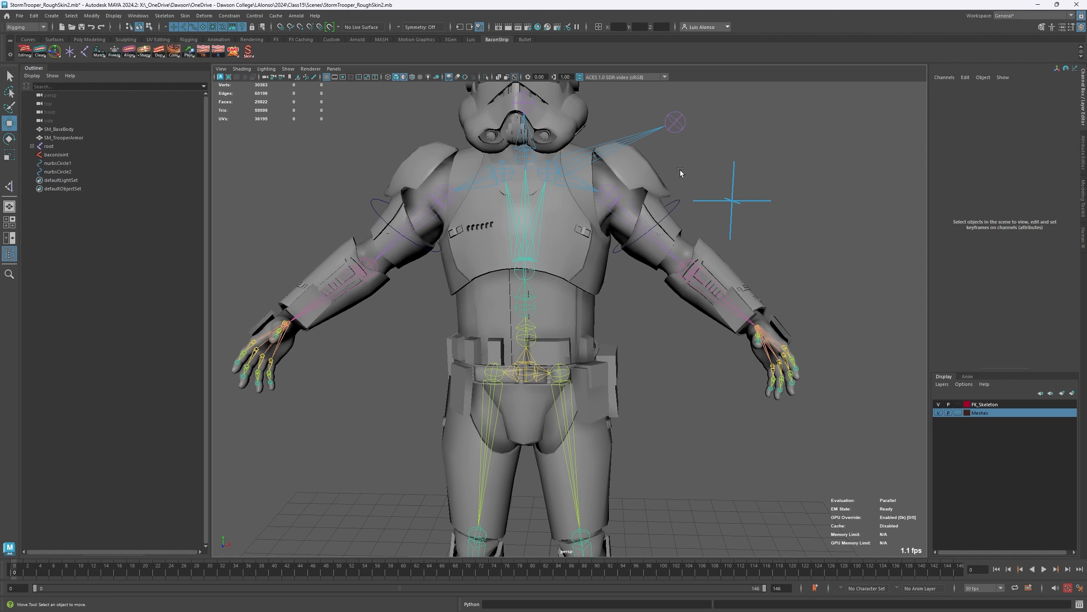
- Attach each arm circle's shape to its upperarm_l or upperarm_r joint with Parent Shape (relative), selecting both circle-joint pairs in order
left_click(680, 207)
left_click(634, 218, "shift")
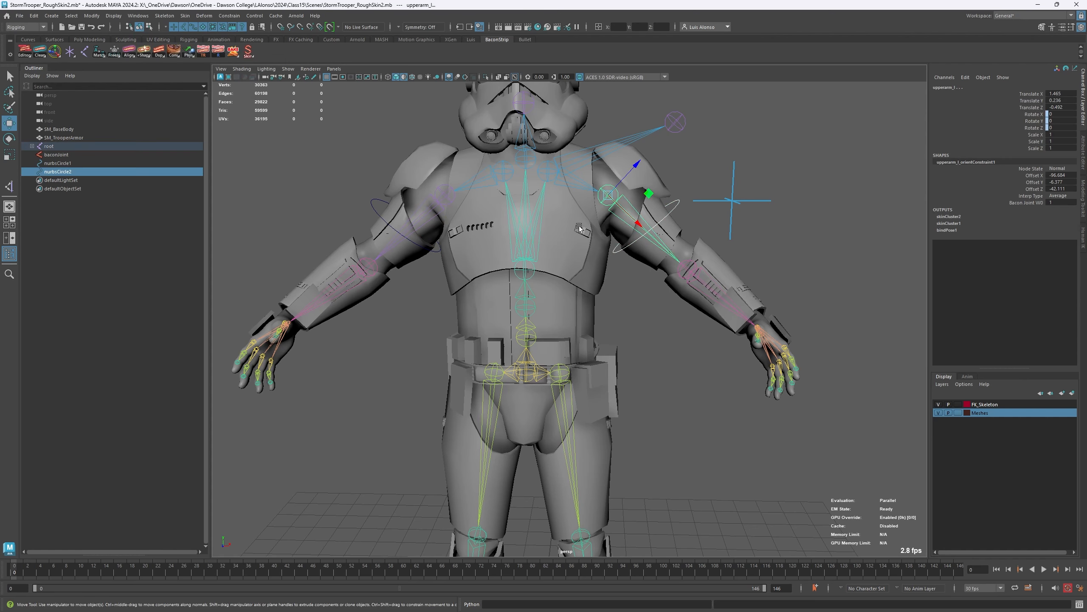
left_click(379, 225, "shift")
left_click(419, 225, "shift")
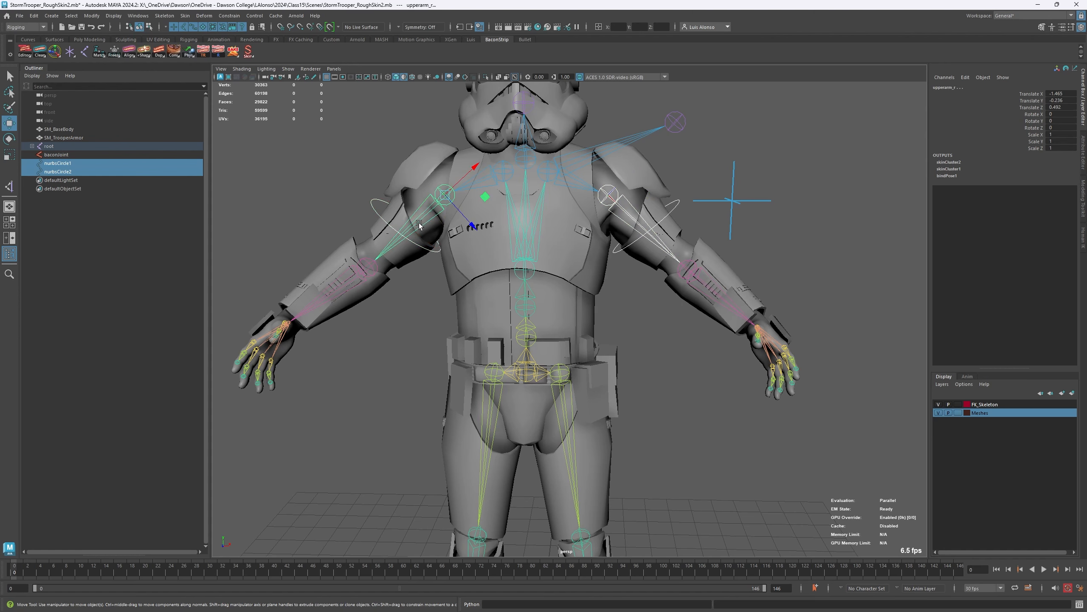
right_click(144, 52)
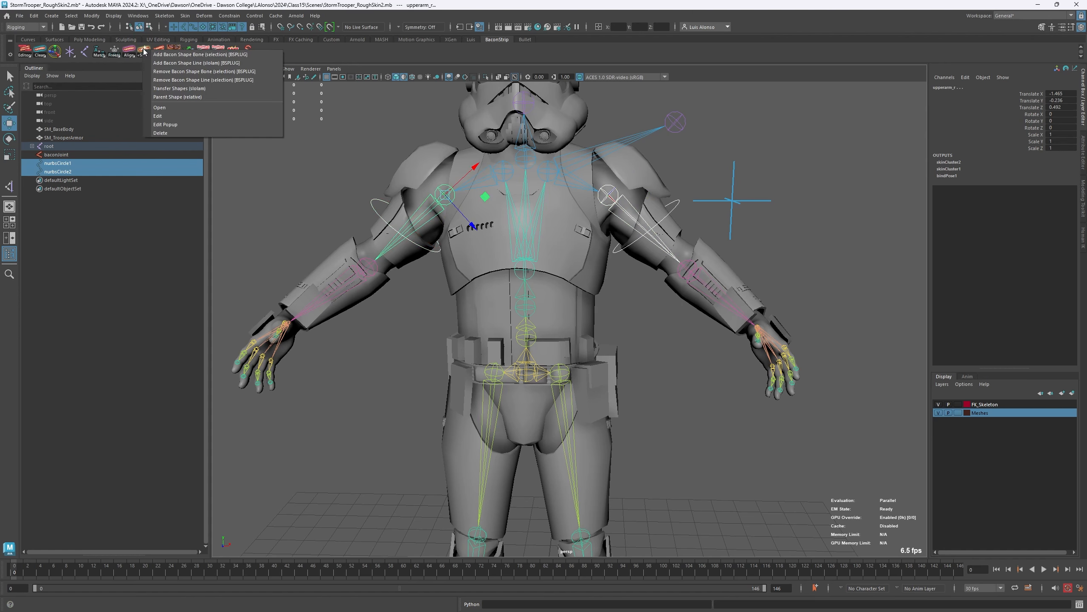
left_click(177, 97)
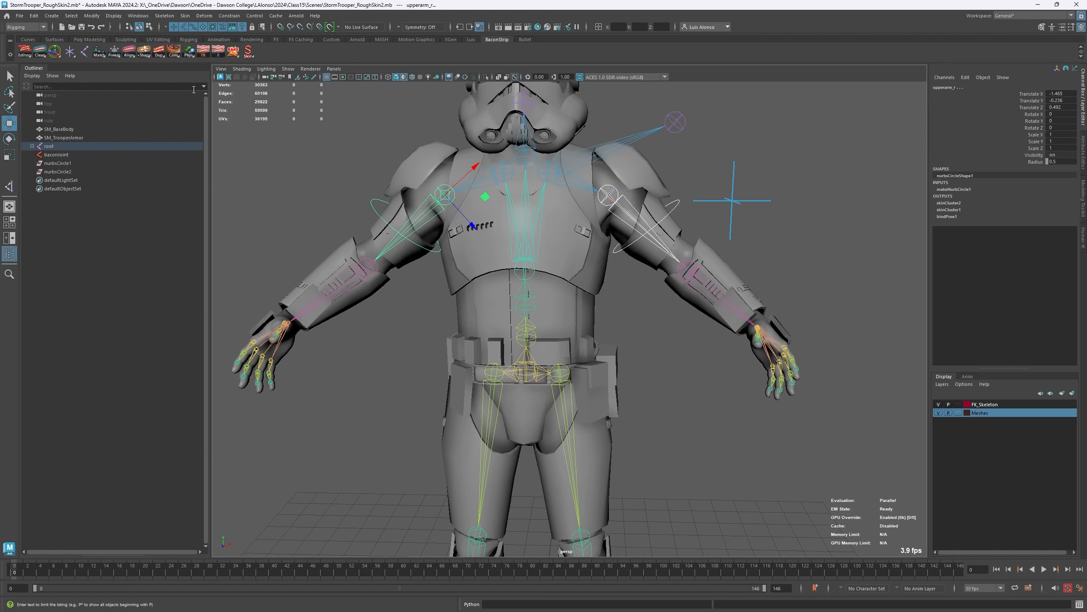
- Test the parented circle shapes by selecting both upper arm joints through them, rotate upperarm_r, and undo the rotation
left_click(685, 171)
left_click(674, 206)
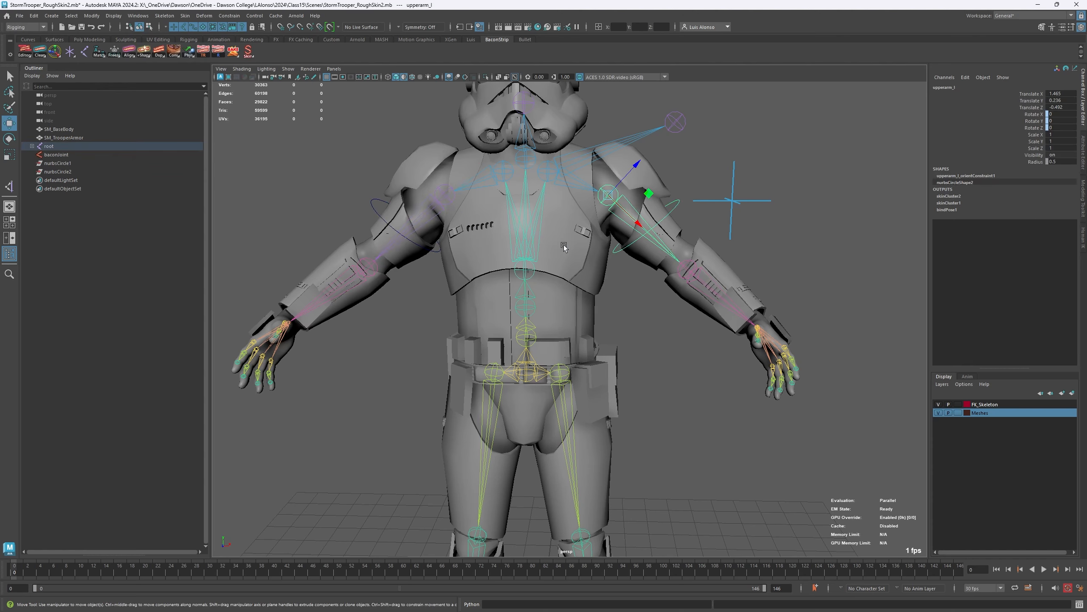
left_click(365, 224)
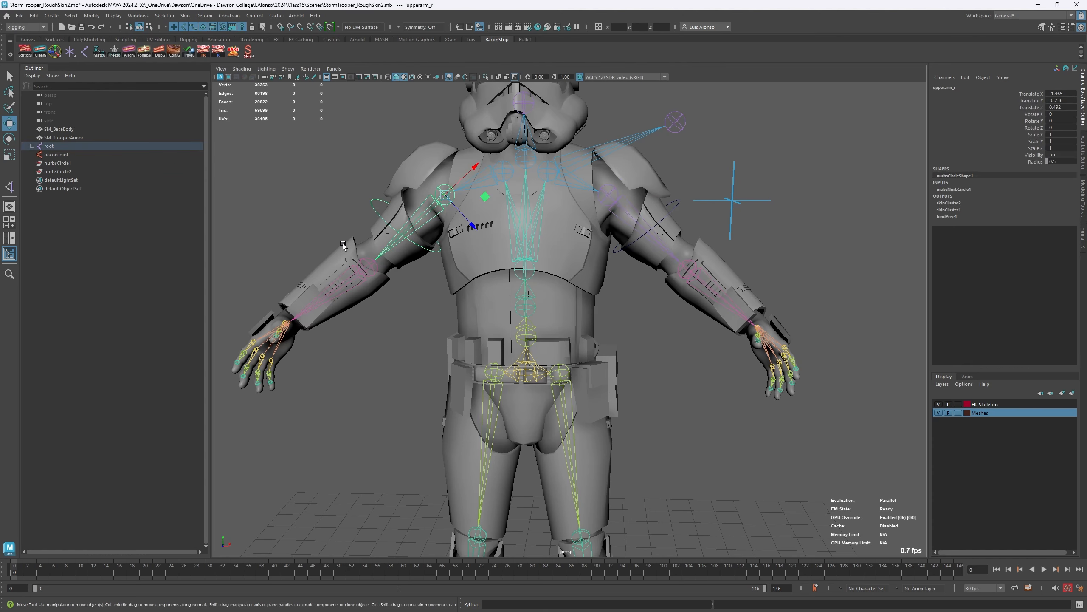
key("e")
left_click_drag(439, 227, 437, 189)
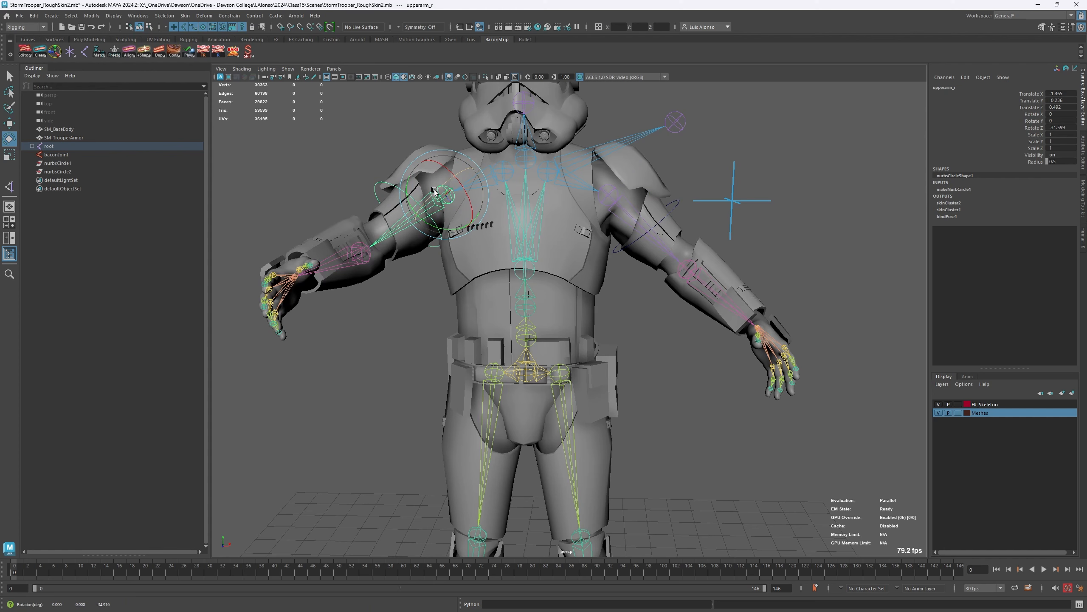
key("ctrl+z")
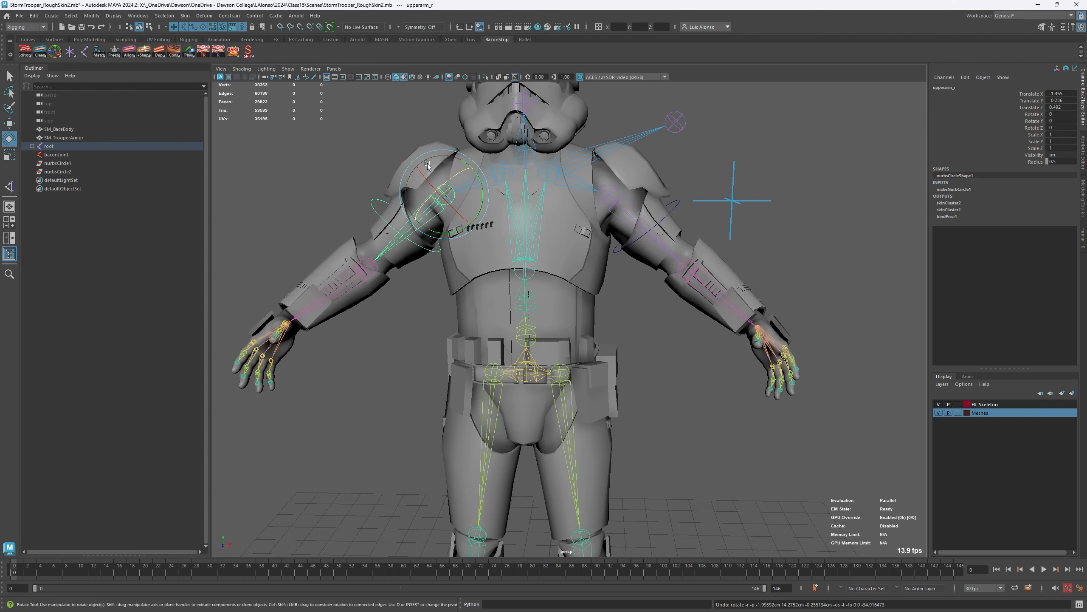
left_click(325, 158)
- Move the clavicle_r joint upward to local translation of about (4.59, 0.42, 0.39), raising its arm chain
right_click(156, 53)
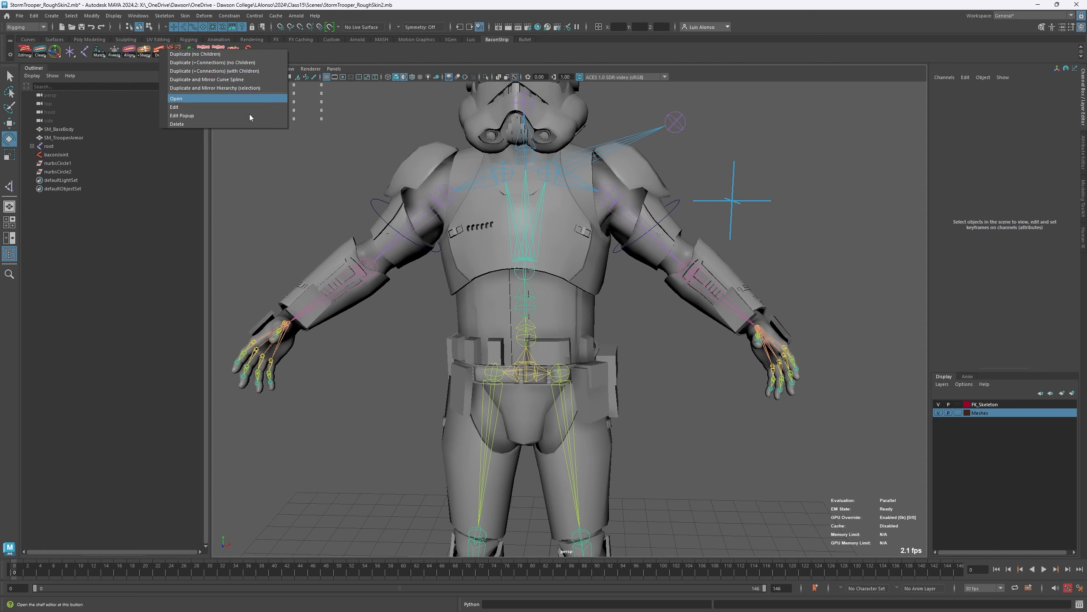
left_click(692, 378)
left_click(474, 182)
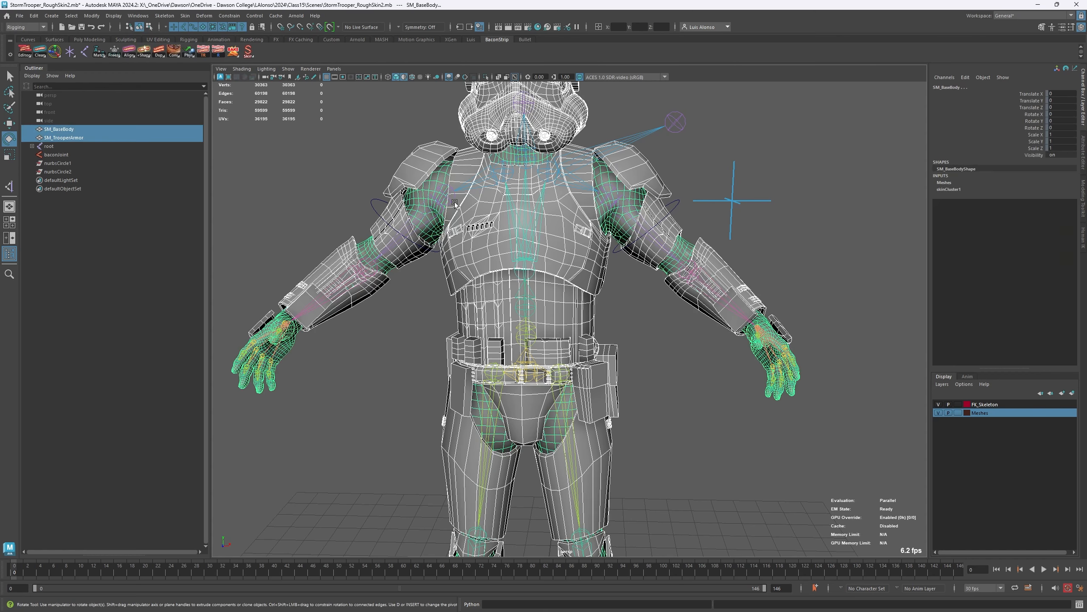
left_click(485, 188)
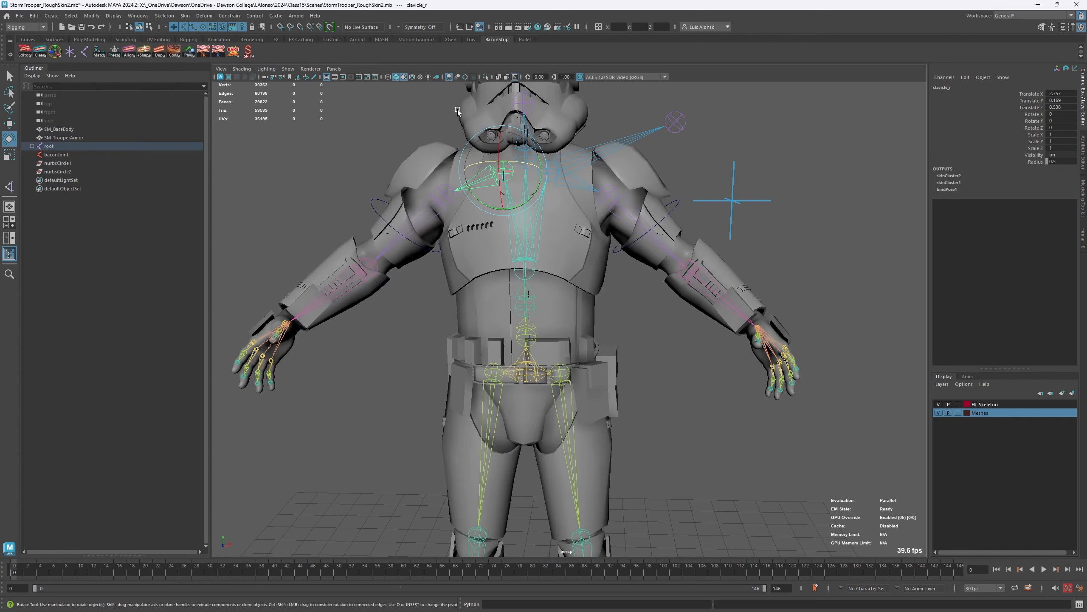
key("w")
left_click_drag(467, 195, 533, 98, "alt")
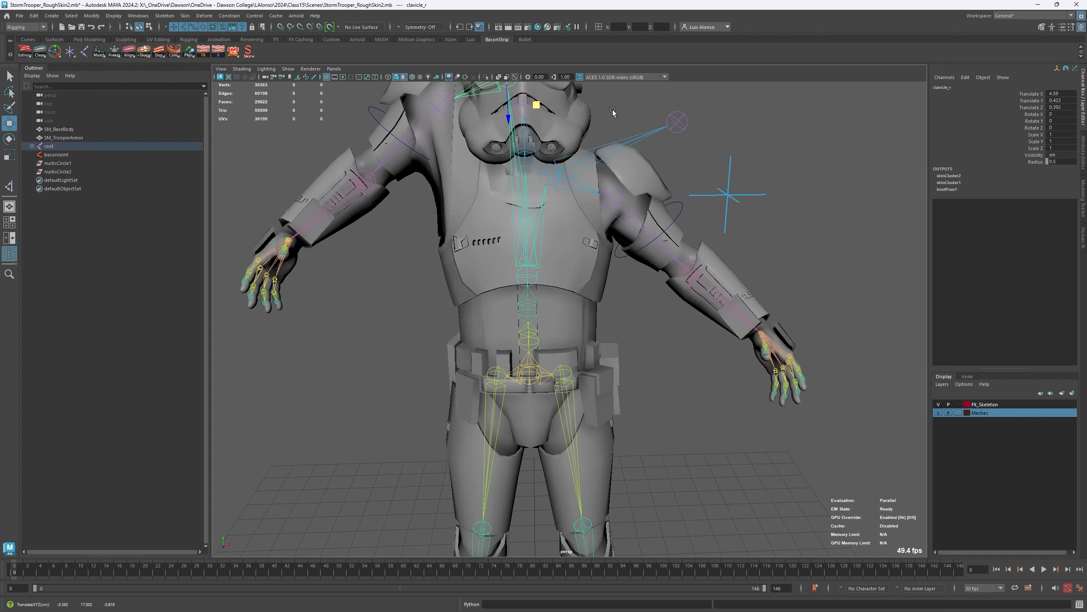
- Mirror the clavicle_l joint chain with Mirror Joints across YZ, using Behavior and replacing _l with _r in the names
left_click(689, 147)
left_click(585, 190)
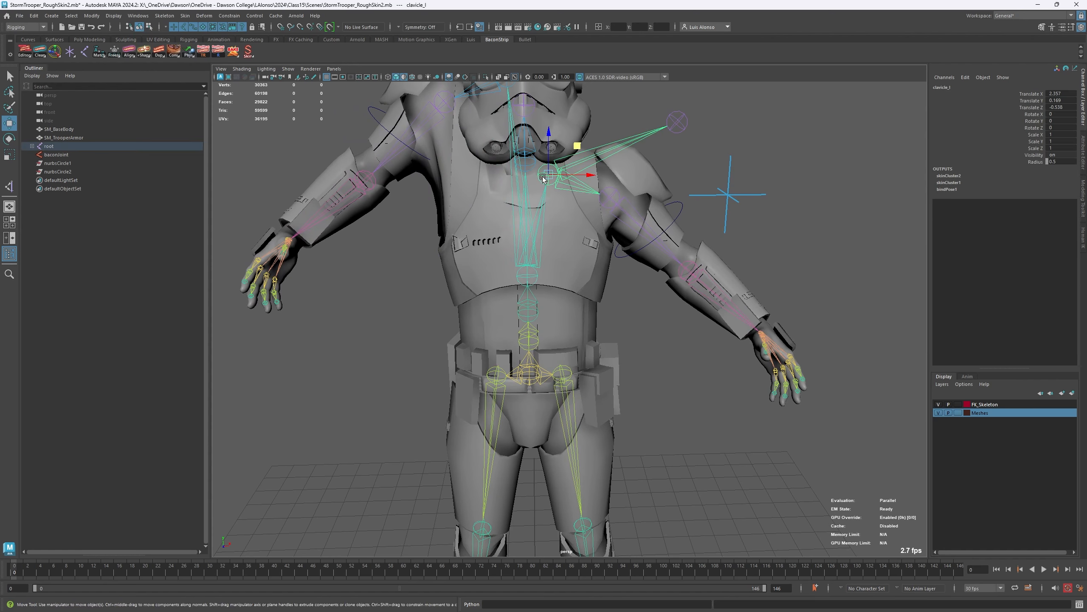
left_click(166, 16)
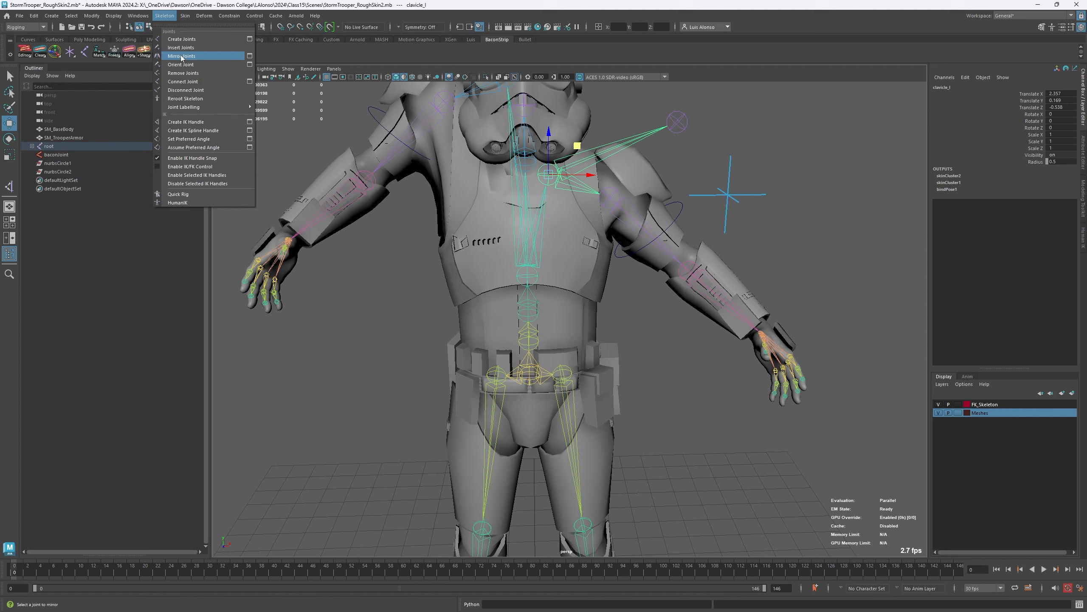
left_click(250, 56)
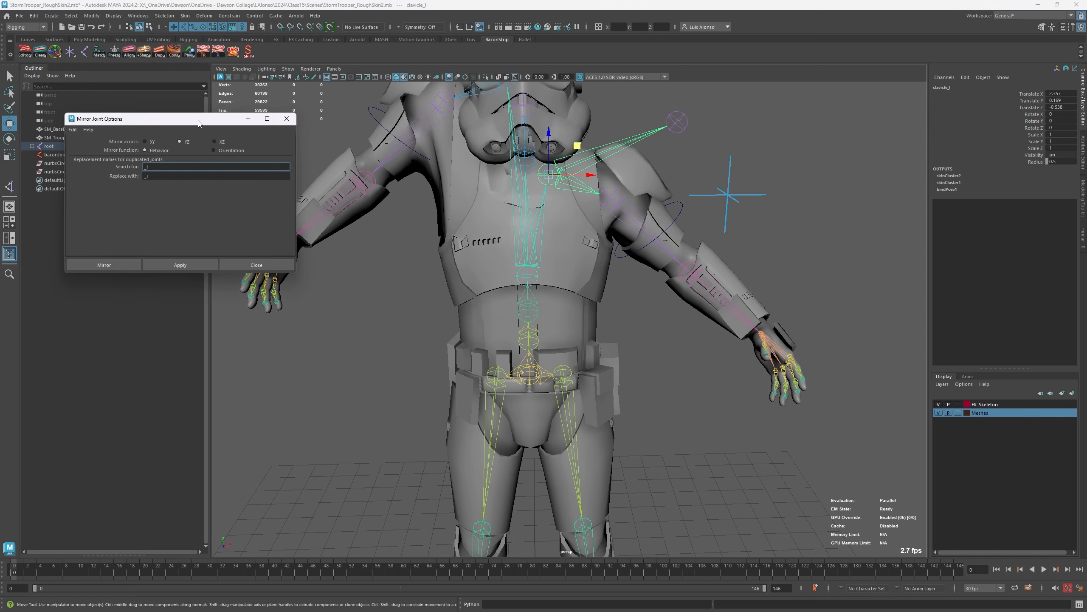
left_click_drag(199, 123, 323, 326)
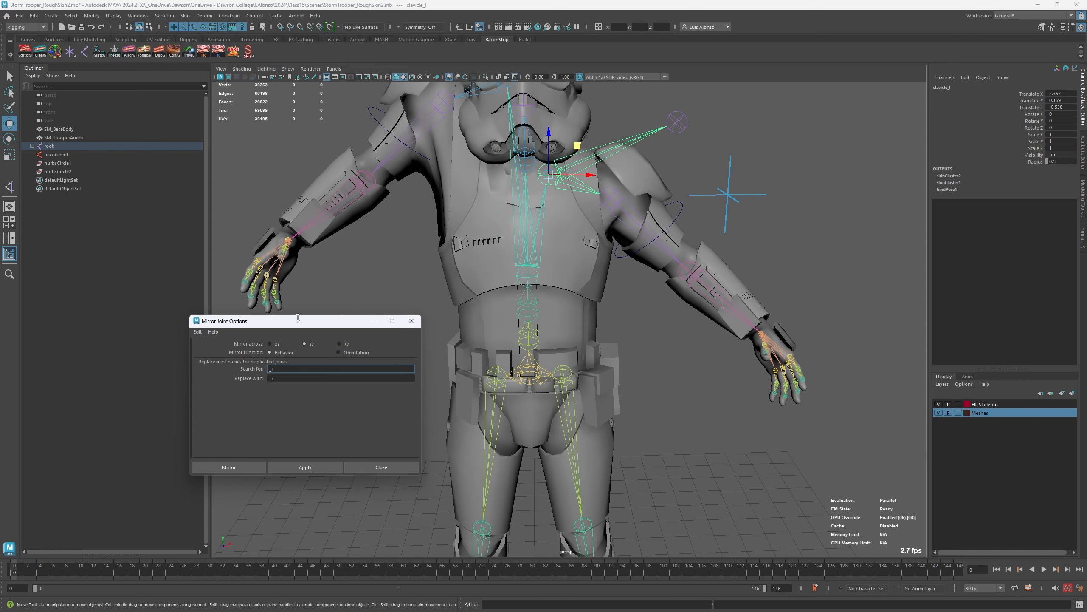
left_click_drag(289, 321, 264, 251)
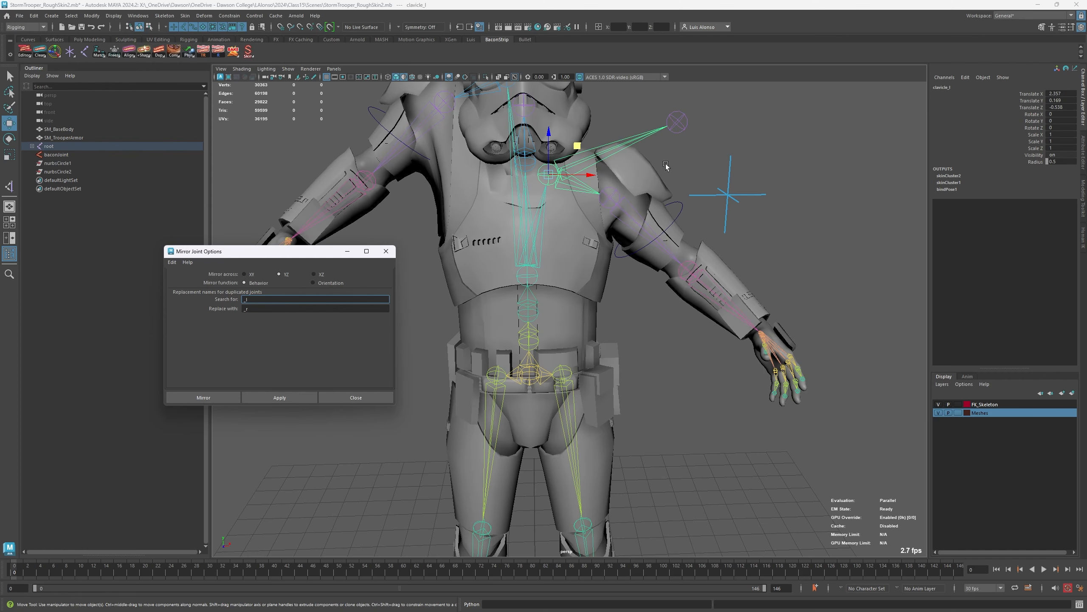
left_click(755, 118)
left_click(579, 185)
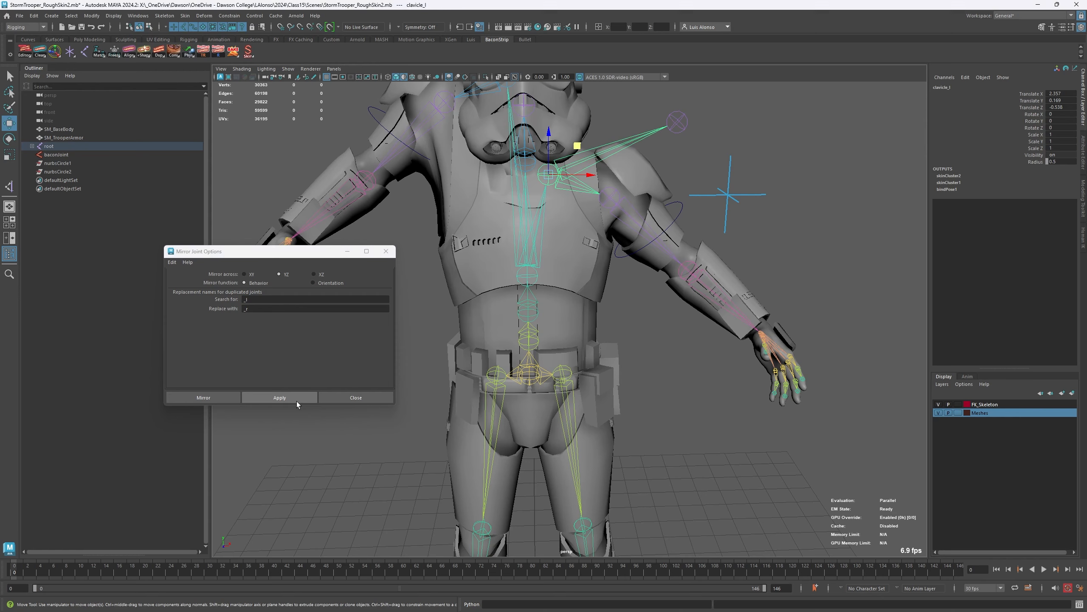
left_click(296, 398)
- Test the mirrored arm by selecting its upperarm_r together with upperarm_l, rotating both, and undoing the rotation
left_click_drag(441, 248, 486, 216, "alt")
key("Down")
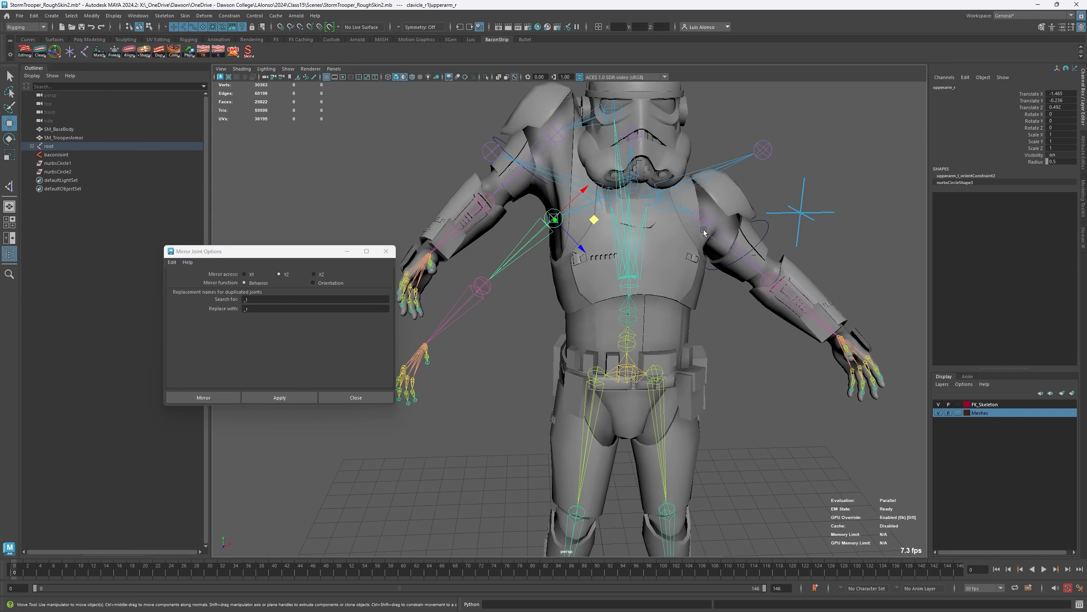
left_click(703, 231)
key("e")
left_click_drag(702, 227, 649, 214)
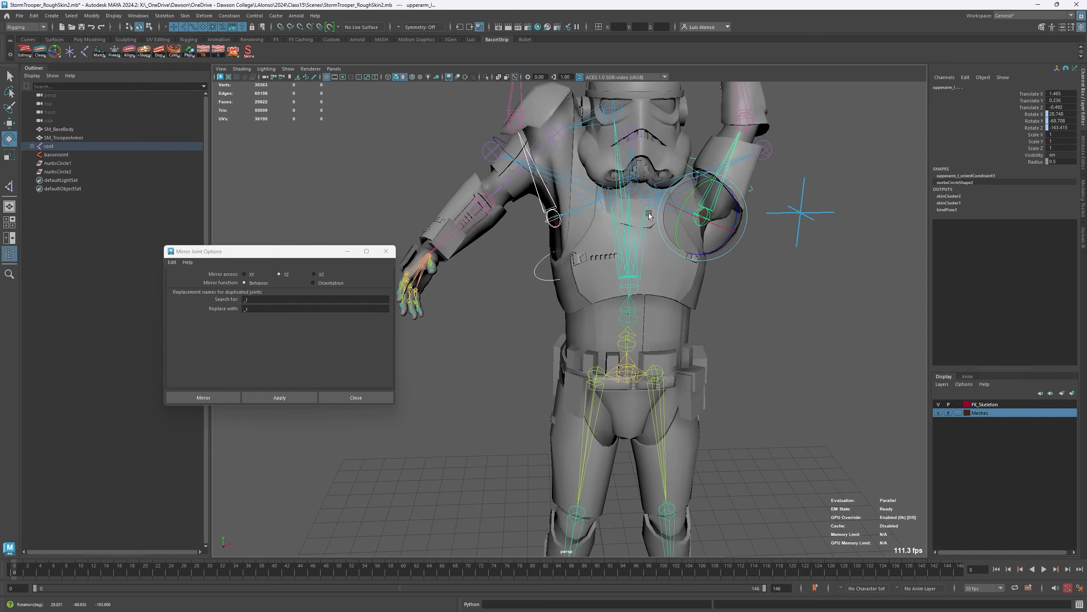
key("ctrl+z")
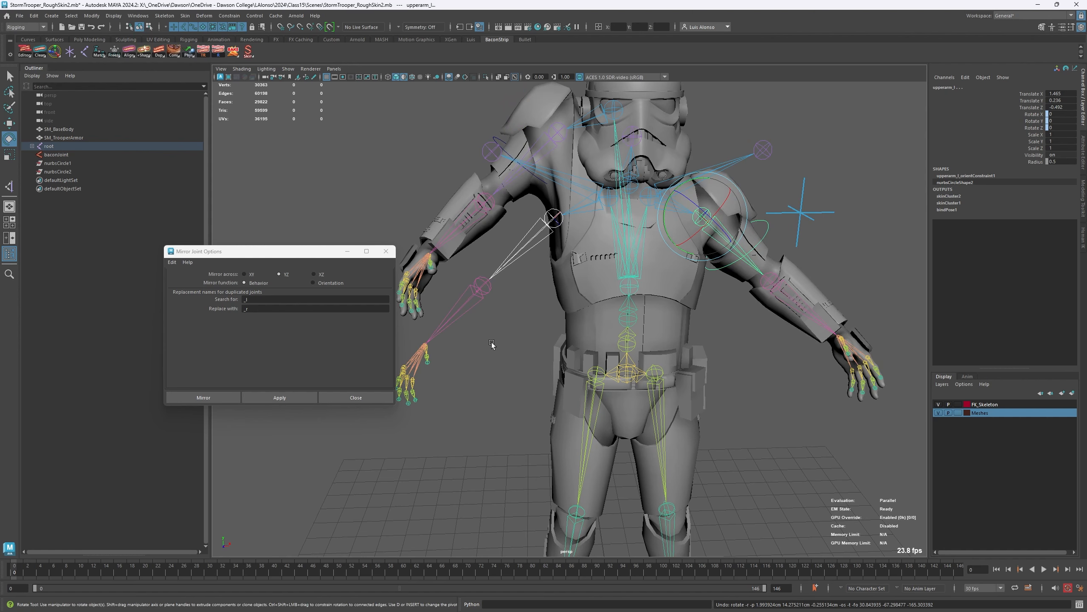
- Close the Mirror Joint options and delete the mirrored clavicle copy with its whole arm chain
left_click(460, 369)
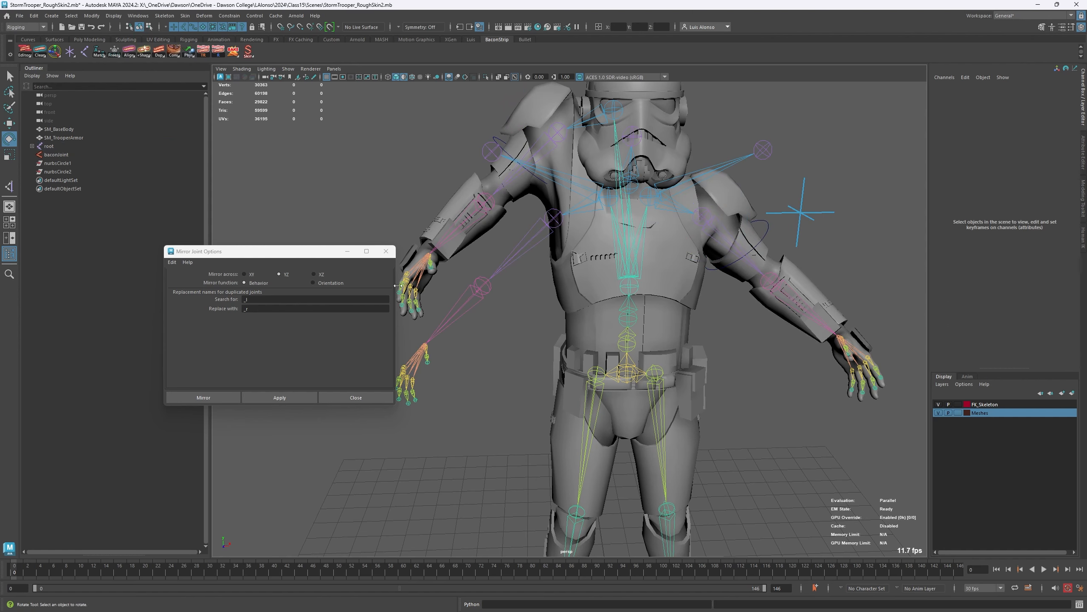
left_click(386, 251)
left_click(587, 215)
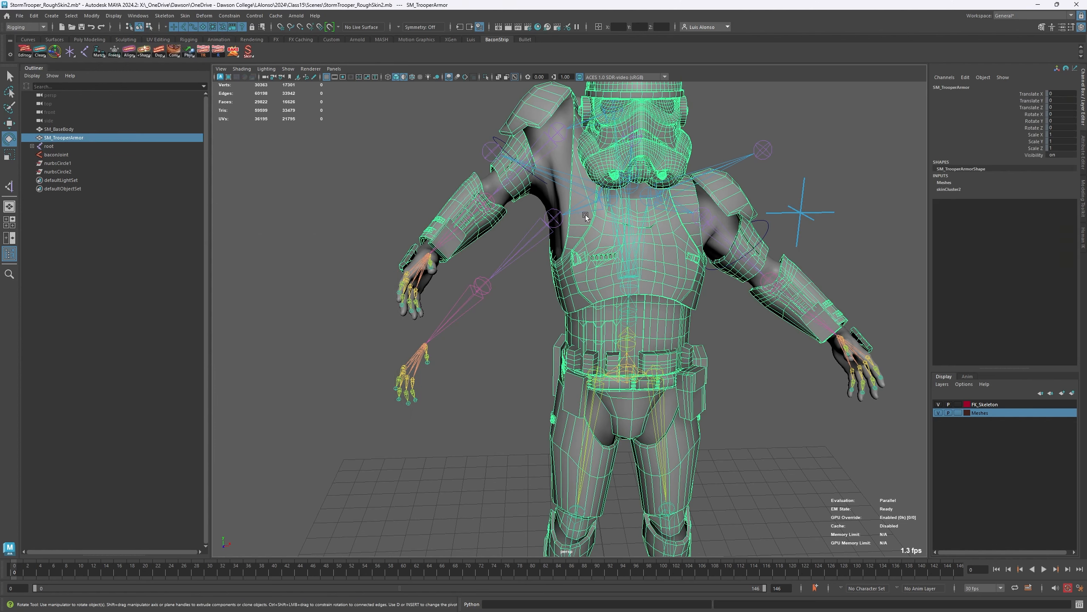
left_click(612, 202)
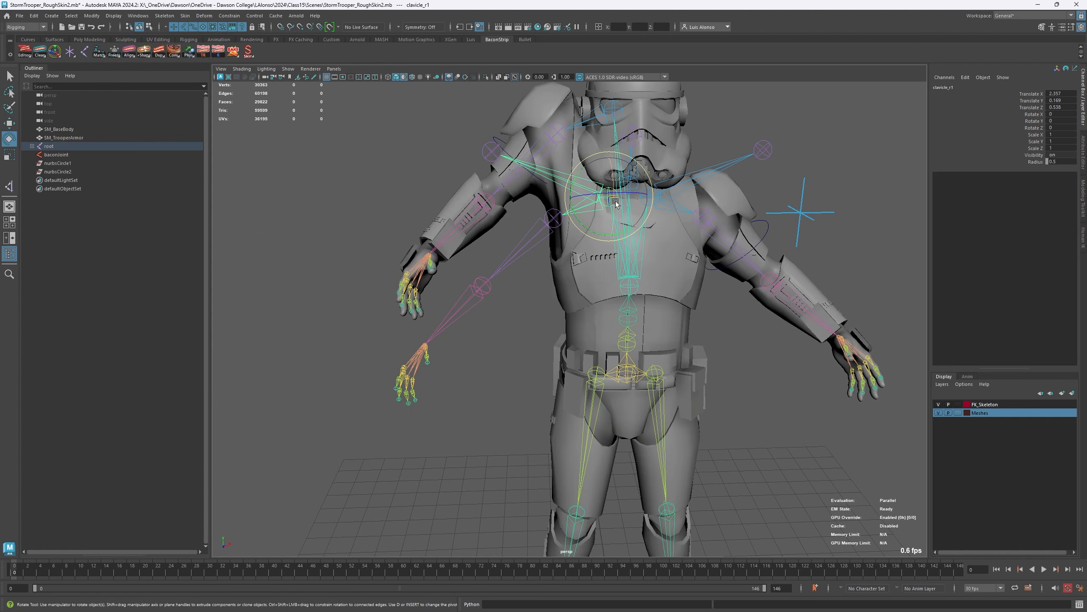
left_click(532, 218)
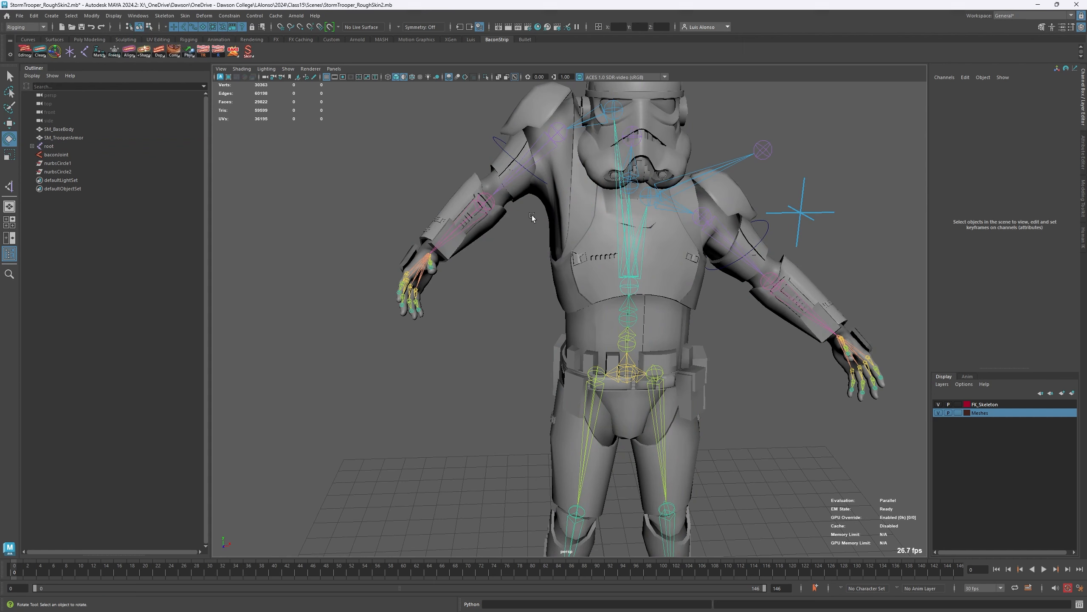
- Move the thigh_r joint outward, away from the pelvis, so the whole leg chain shifts with it
left_click(762, 148)
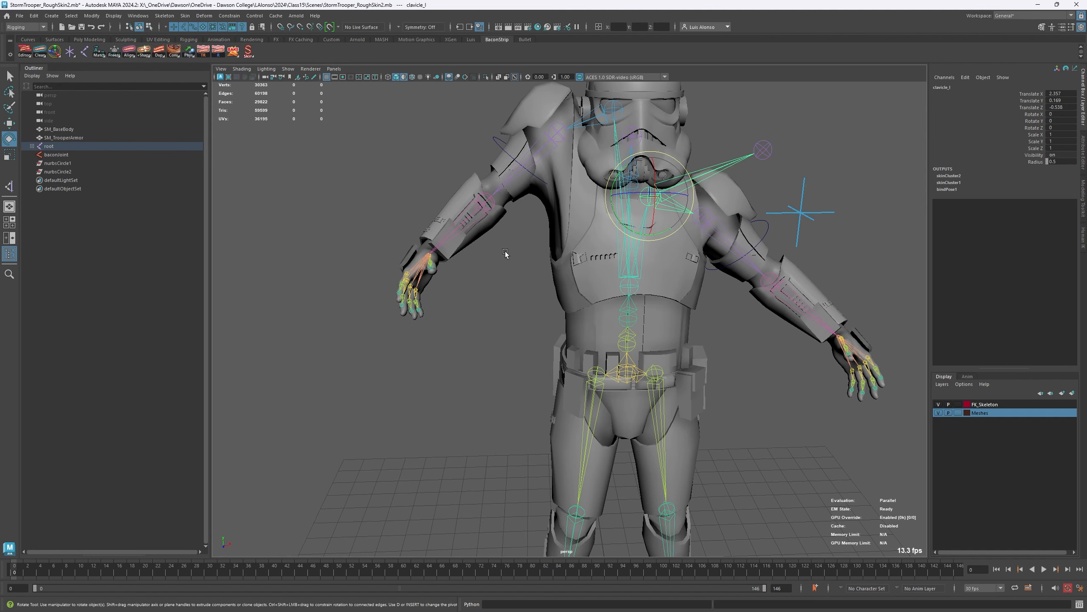
left_click(597, 376)
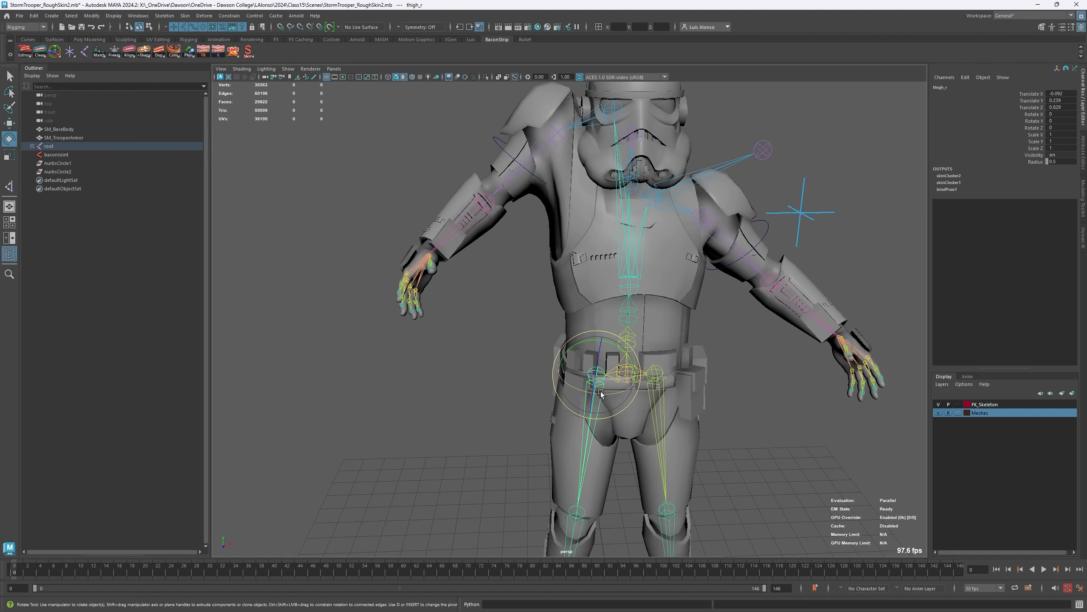
key("w")
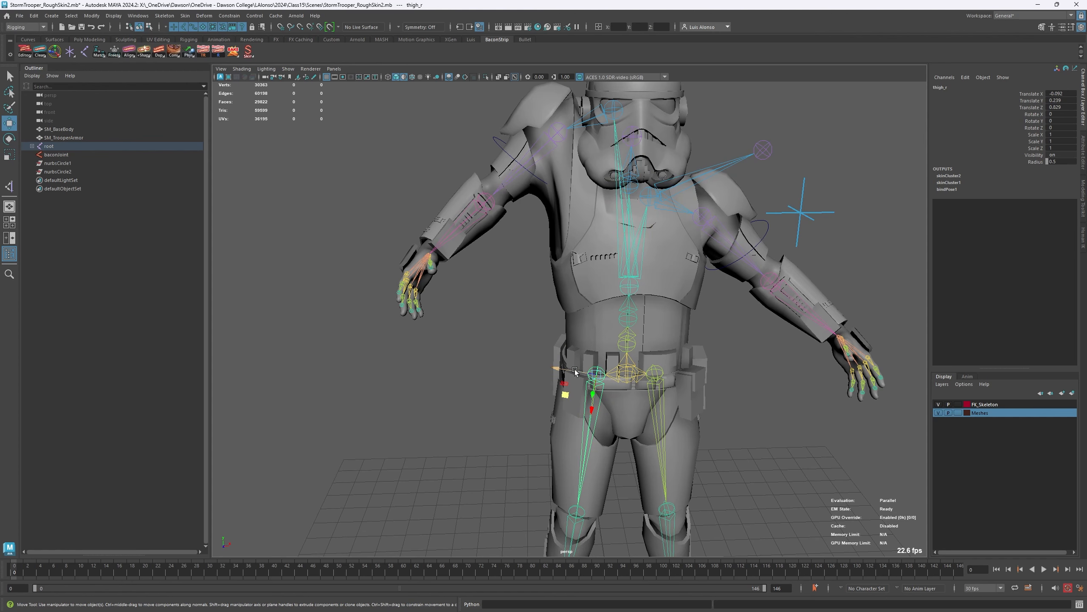
left_click_drag(574, 368, 468, 350)
left_click(764, 305)
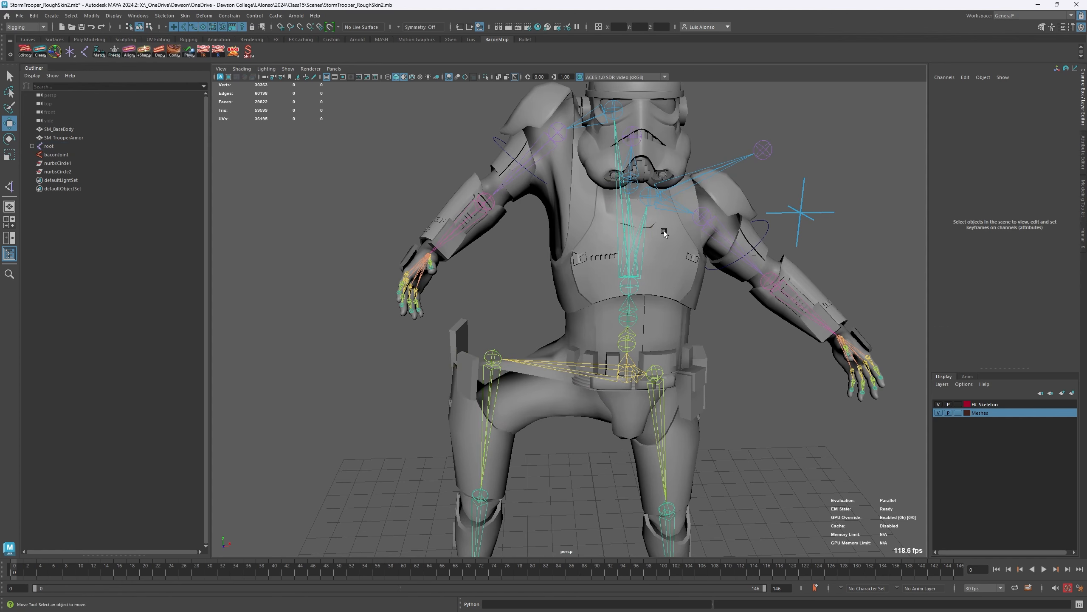
- Mirror the clavicle_l and thigh_l chains together with Duplicate and Mirror Hierarchy (selection)
left_click(672, 204)
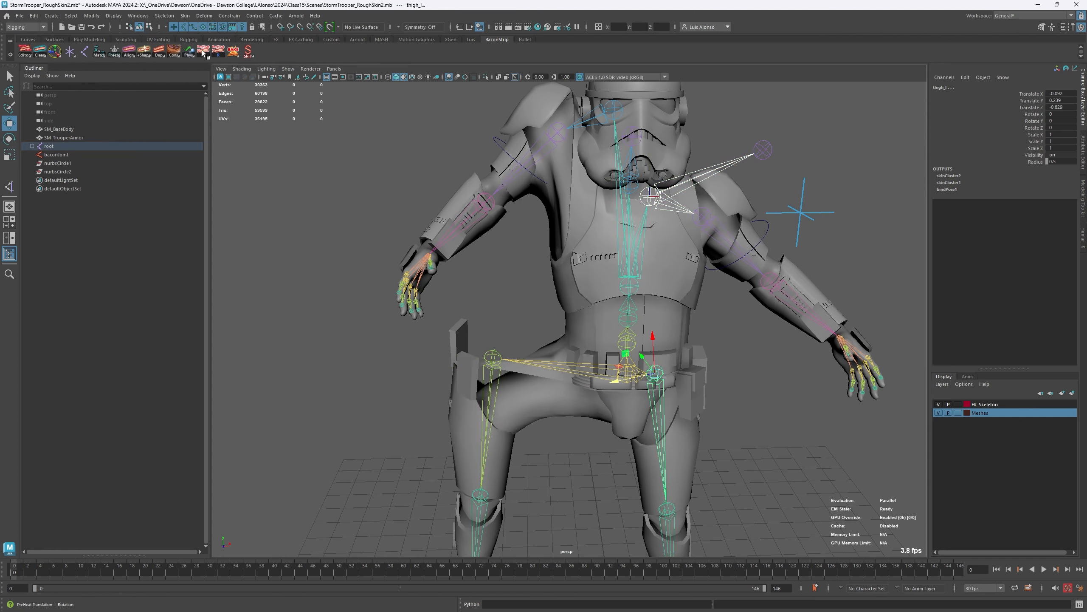
right_click(161, 61)
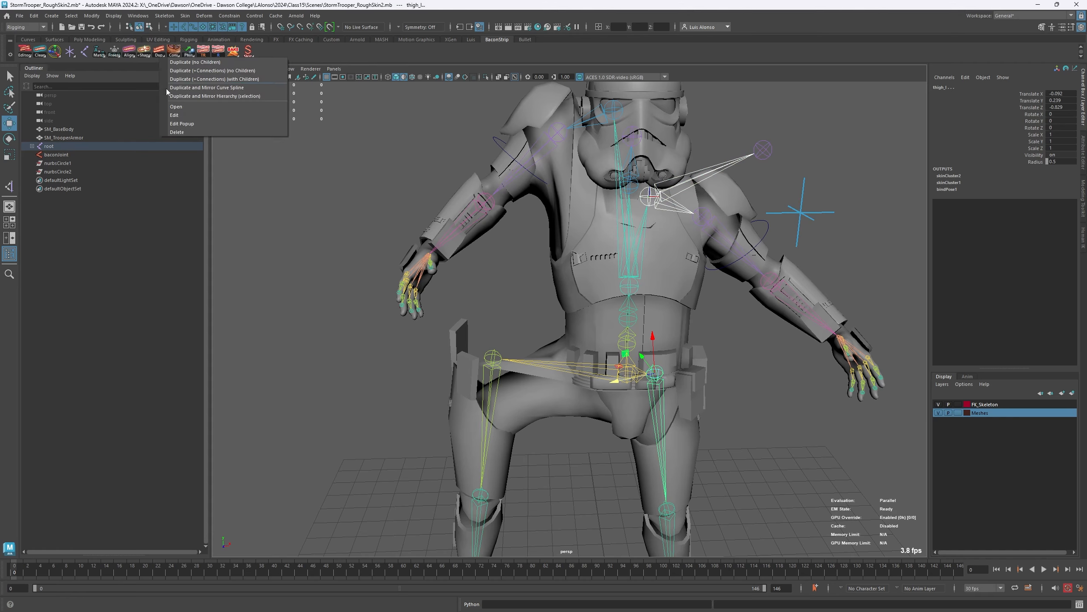
left_click(217, 95)
middle_click_drag(518, 346, 417, 170, "alt")
right_click_drag(416, 169, 361, 178, "alt")
middle_click_drag(360, 178, 360, 270, "alt")
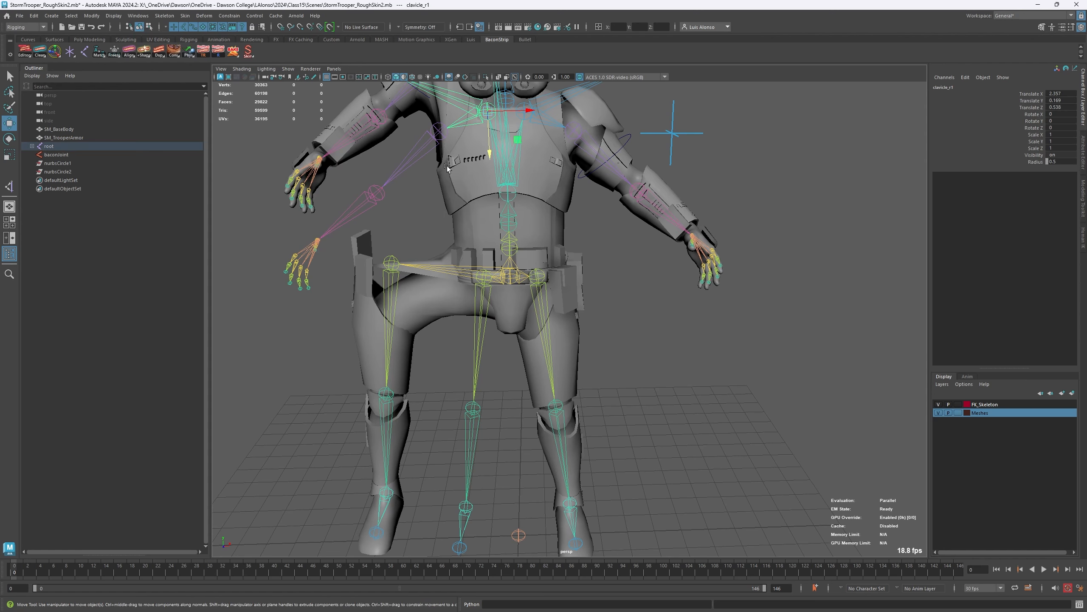
- Test the new mirrored arm chain by rotating its upperarm_r together with upperarm_l, and undo the rotation
key("Down")
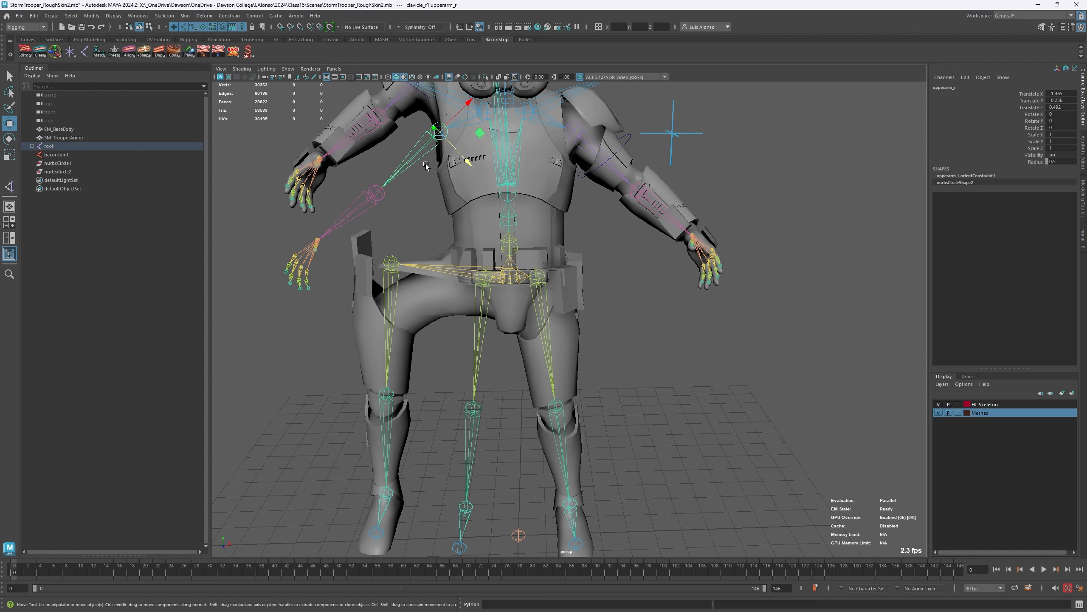
left_click(592, 149)
key("e")
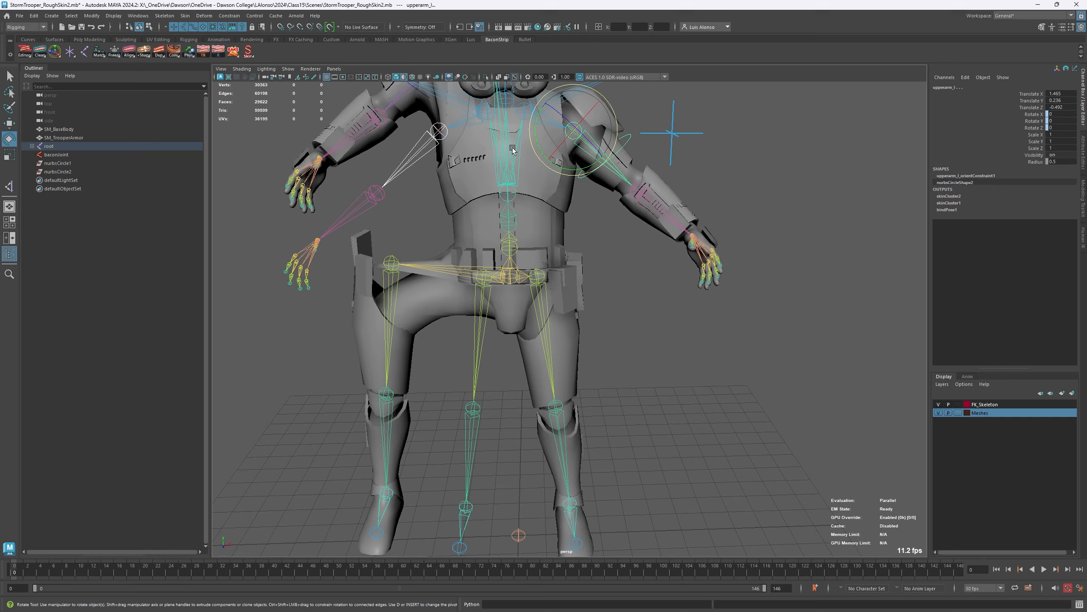
left_click_drag(597, 156, 553, 164)
key("ctrl+z")
left_click_drag(405, 152, 418, 170)
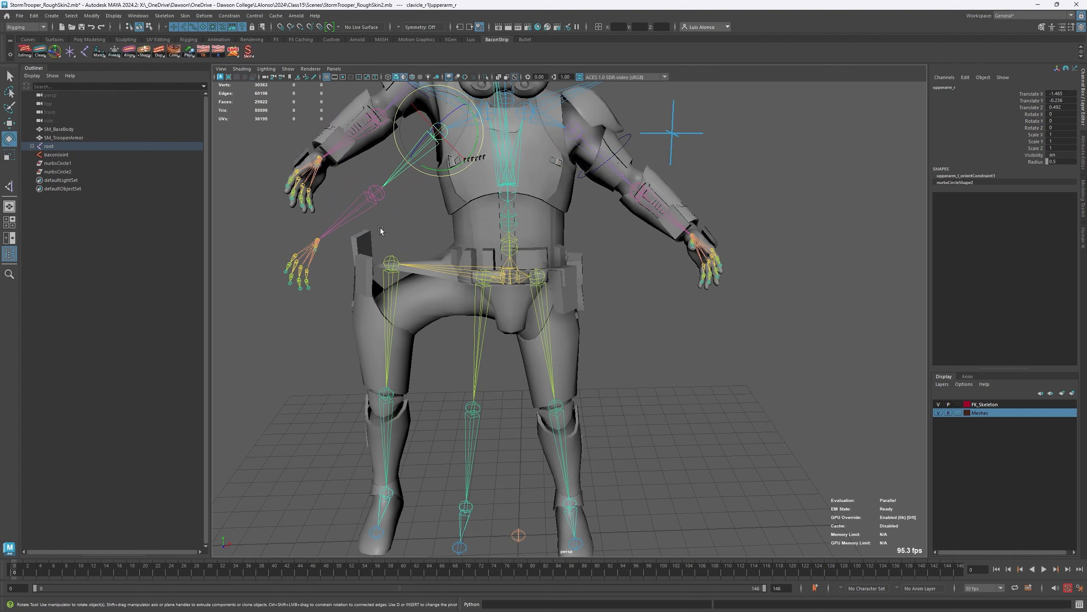
- Select thigh_l and compare its leg chain with the mirrored copy
left_click(536, 349)
left_click(552, 355)
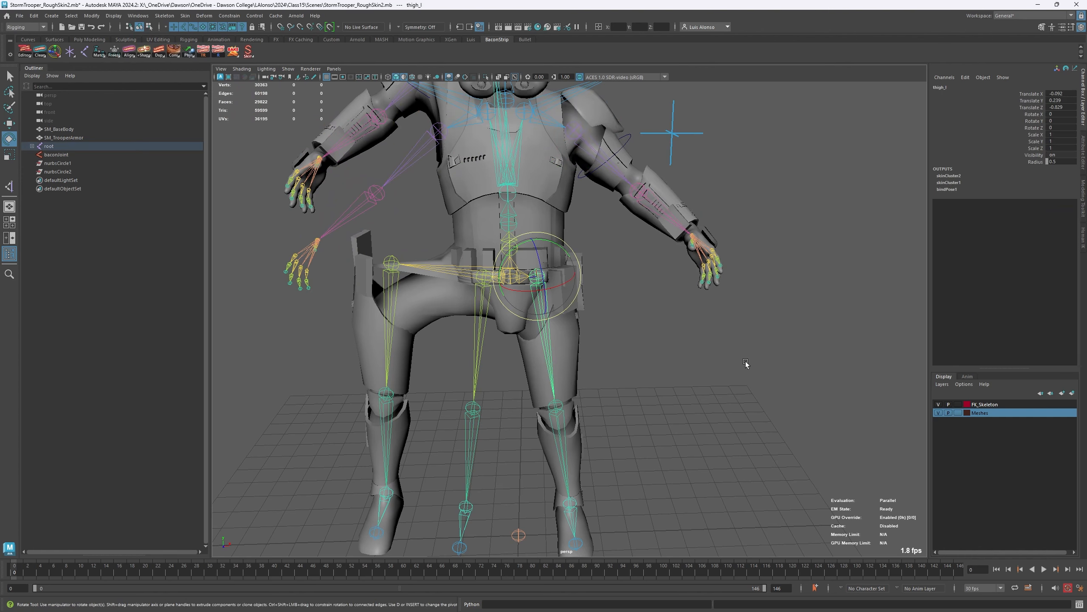
middle_click_drag(463, 144, 461, 189, "alt")
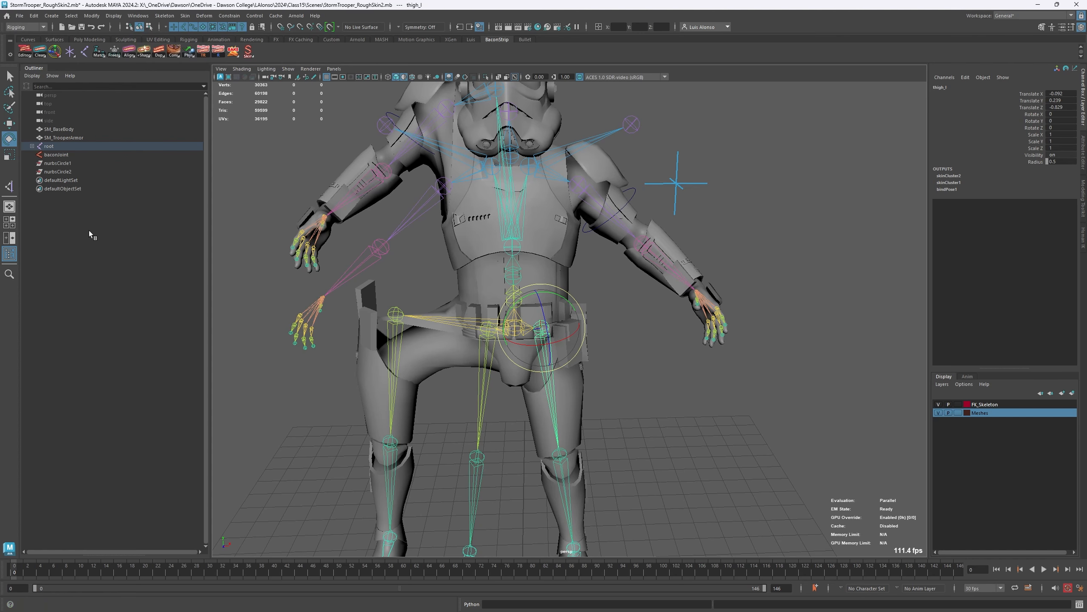
middle_click_drag(370, 395, 398, 336, "alt")
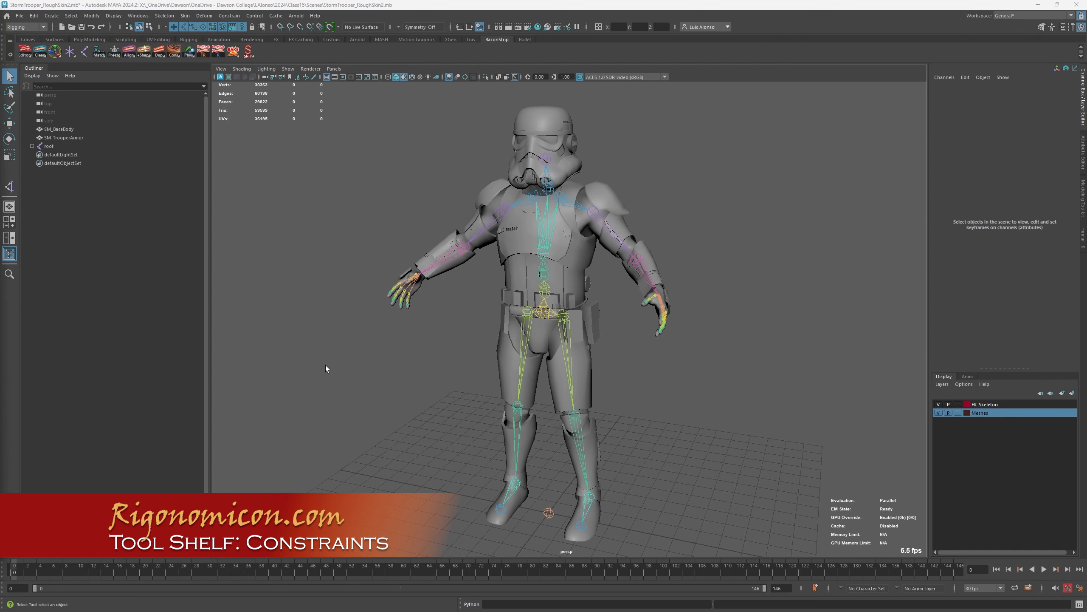
right_click(175, 49)
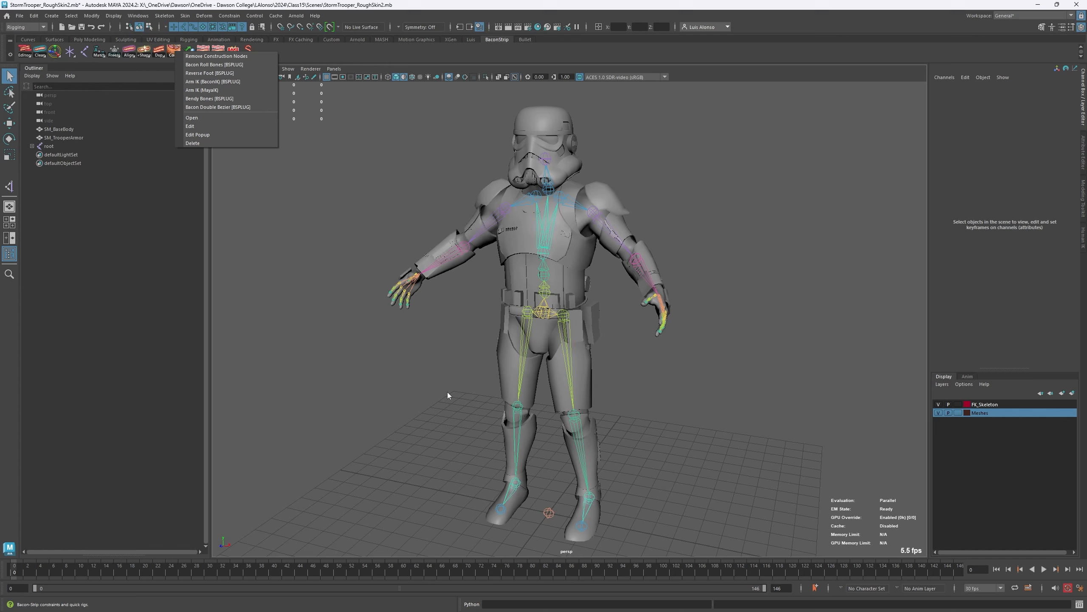
left_click(447, 415)
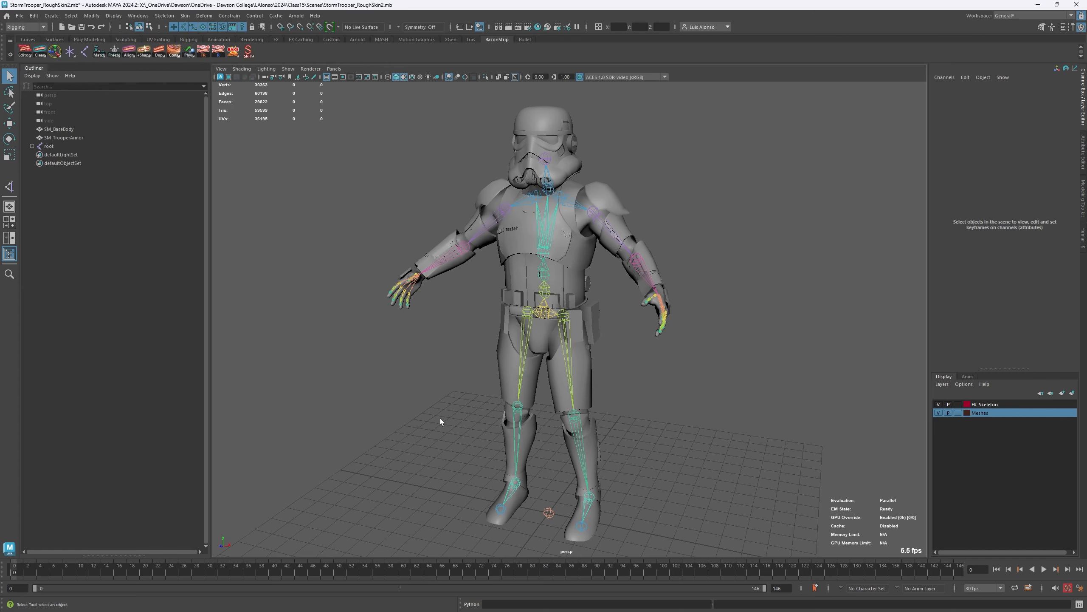
middle_click_drag(434, 424, 429, 402, "alt")
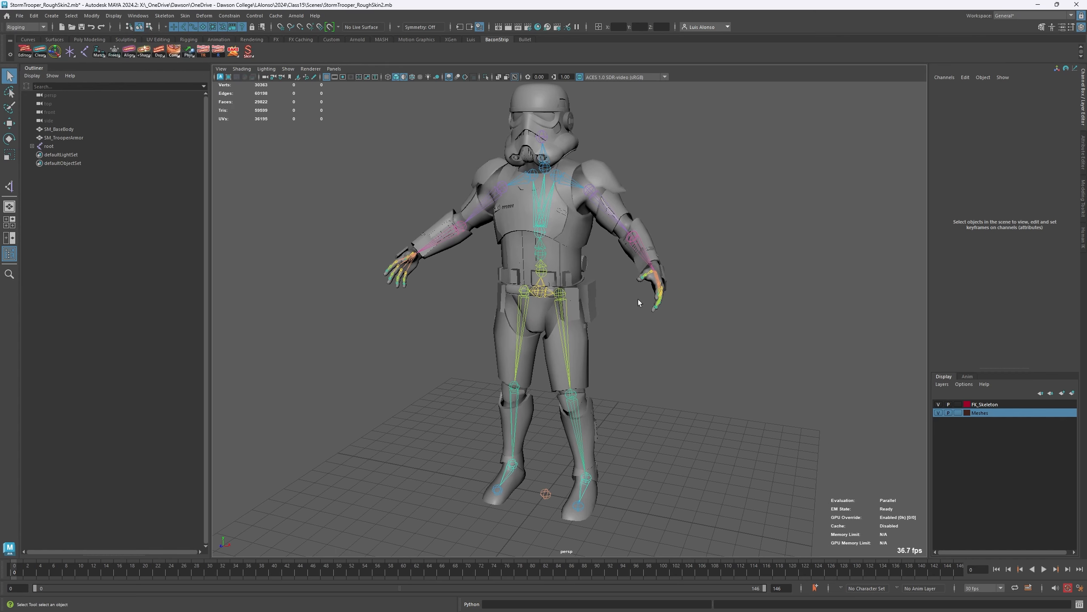
- Select the hand_l joint and build an IK setup for that arm with Arm IK (Maya)
right_click_drag(629, 330, 747, 315, "alt")
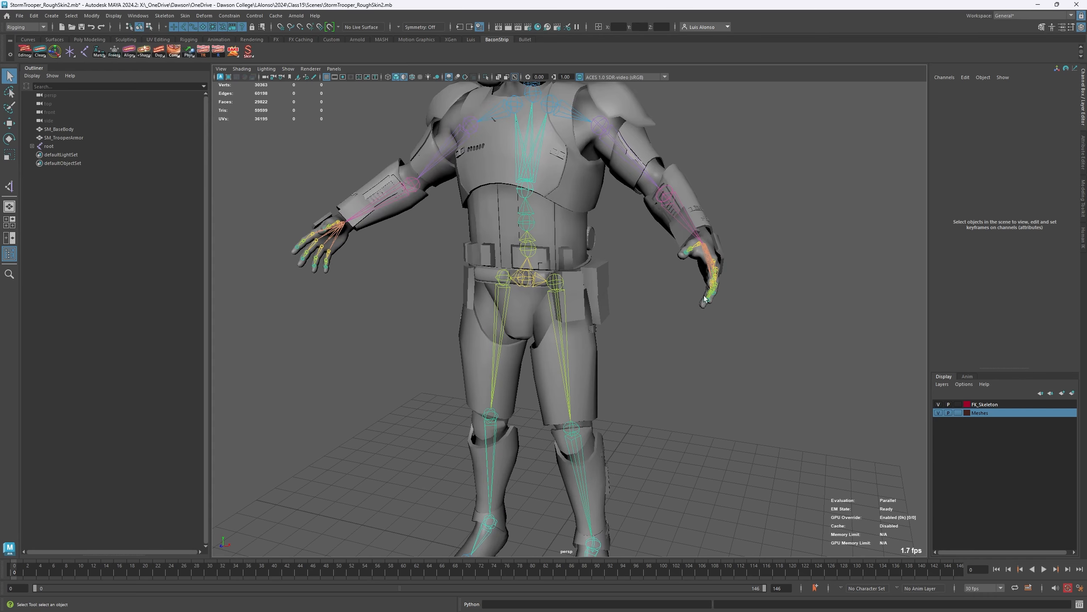
left_click_drag(747, 314, 709, 332, "alt")
left_click(673, 317)
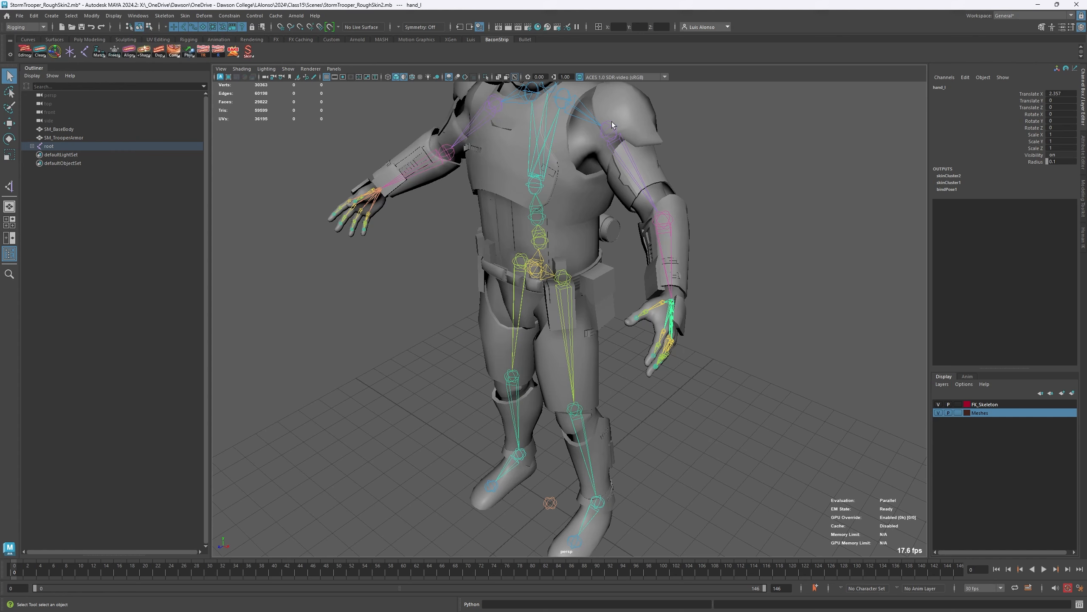
left_click_drag(323, 309, 436, 290, "alt")
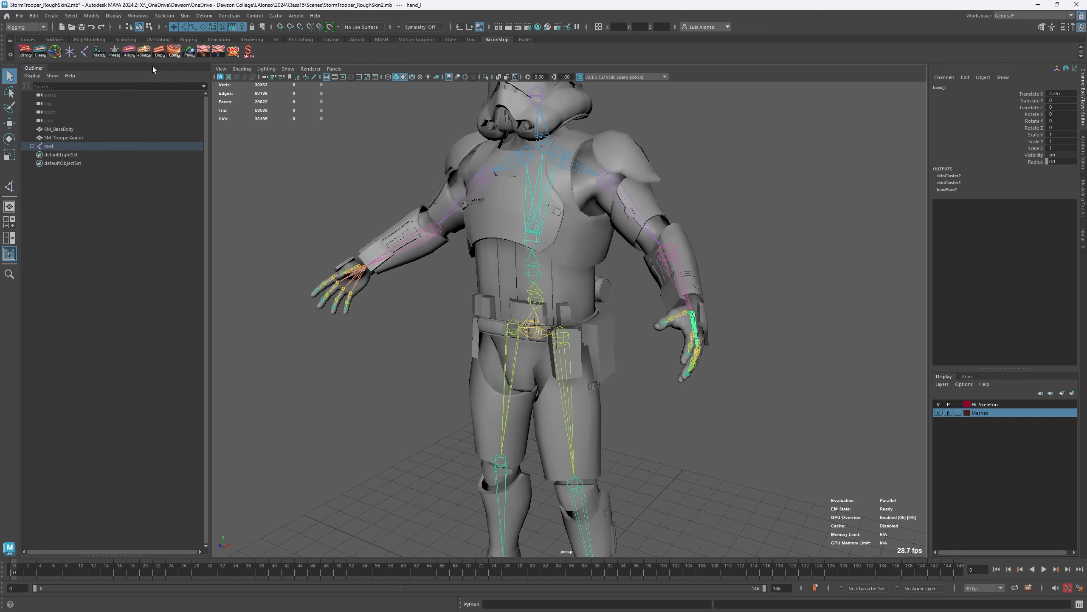
right_click(175, 52)
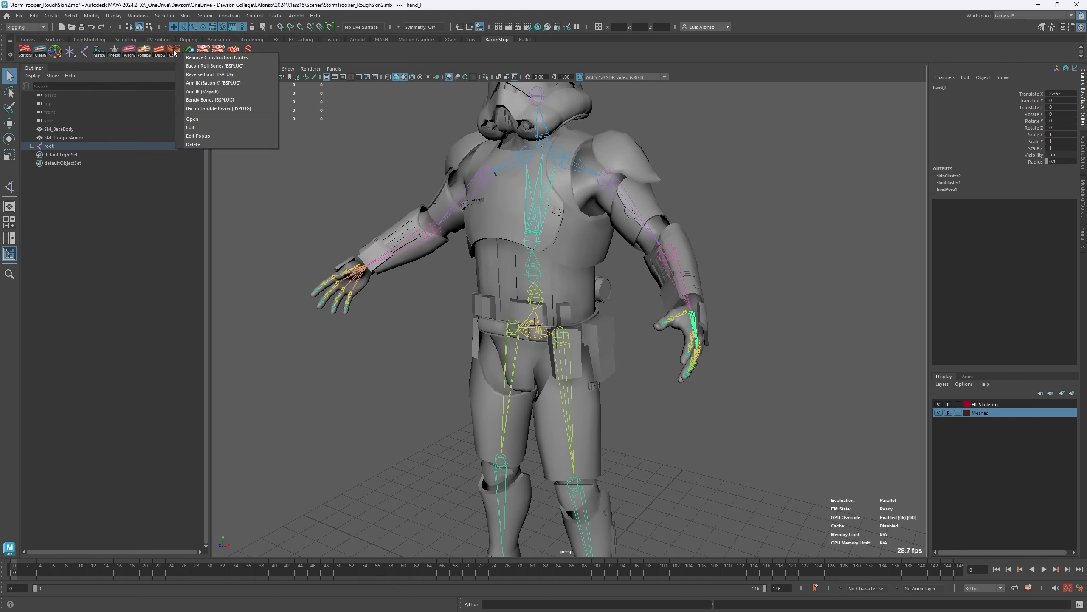
left_click(217, 91)
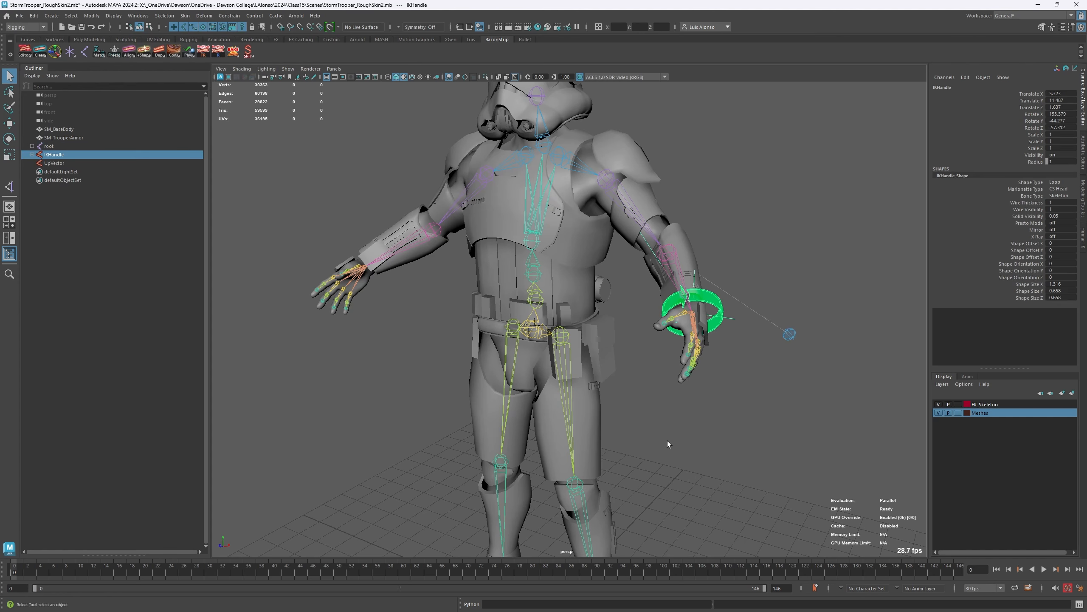
- Select the IKHandle control at the left wrist and test the arm's IK by moving it slightly
left_click(723, 429)
left_click_drag(708, 413, 701, 304, "alt")
left_click(685, 338)
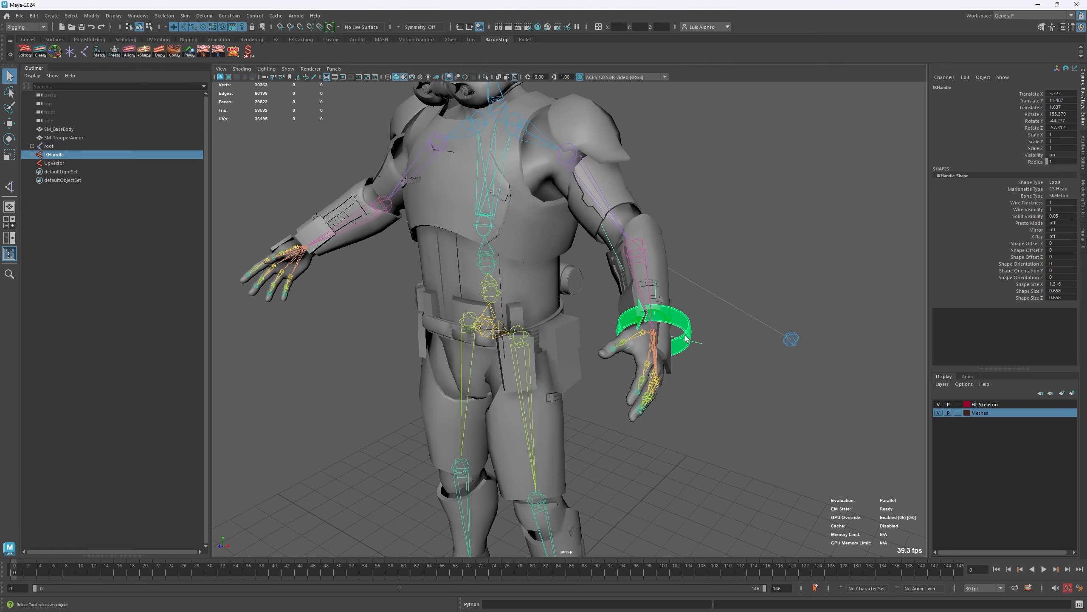
key("w")
left_click_drag(698, 377, 658, 383, "alt")
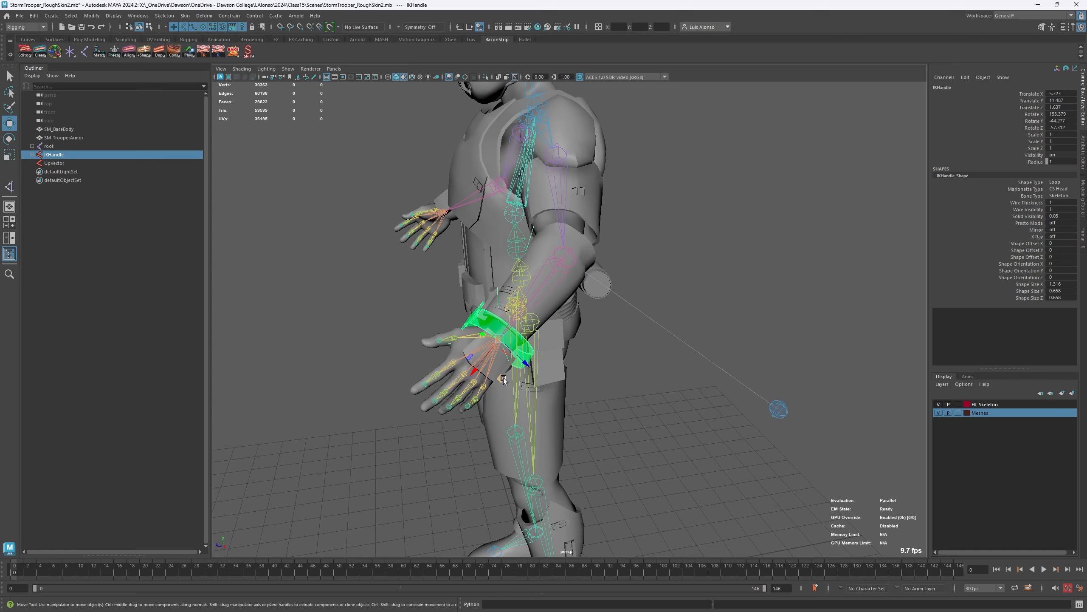
mouse_move(503, 380)
left_mouse_down()
mouse_move(519, 309)
mouse_move(357, 437)
mouse_move(516, 316)
mouse_move(535, 254)
mouse_move(531, 324)
mouse_move(505, 373)
left_mouse_up()
- Test how UpVector steers the left elbow by moving it in two directions, undoing each move
left_click_drag(829, 393, 754, 451)
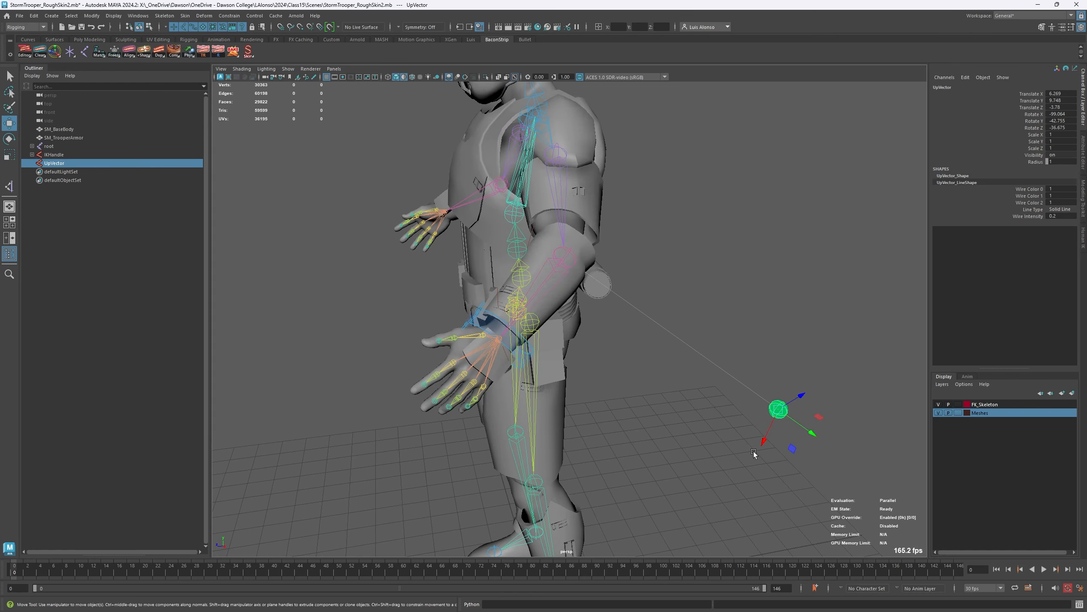
left_click_drag(778, 410, 760, 316)
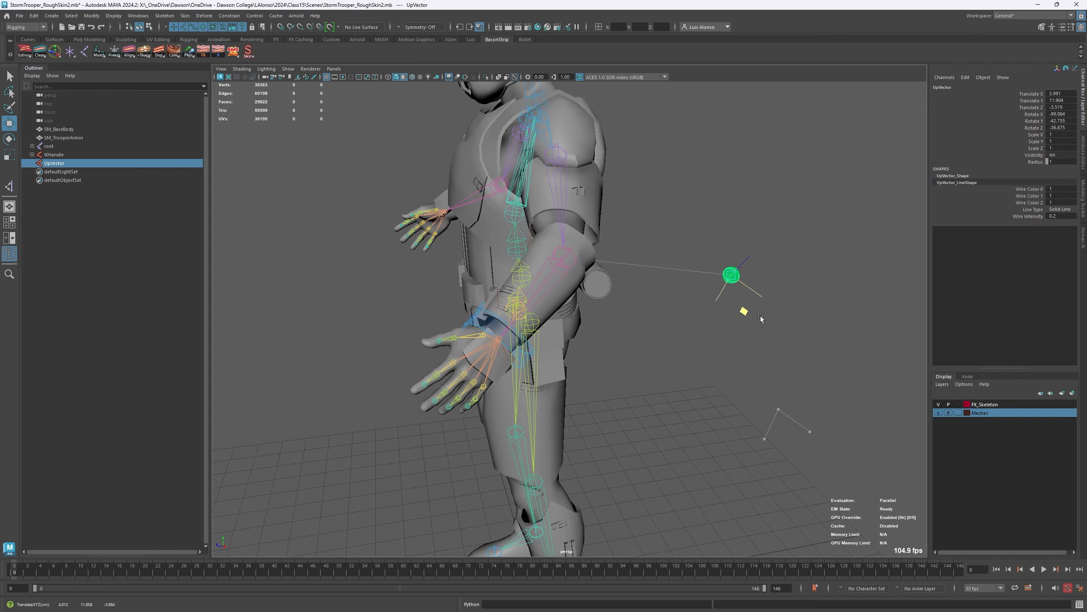
key("ctrl+z")
left_click_drag(671, 422, 728, 403, "alt")
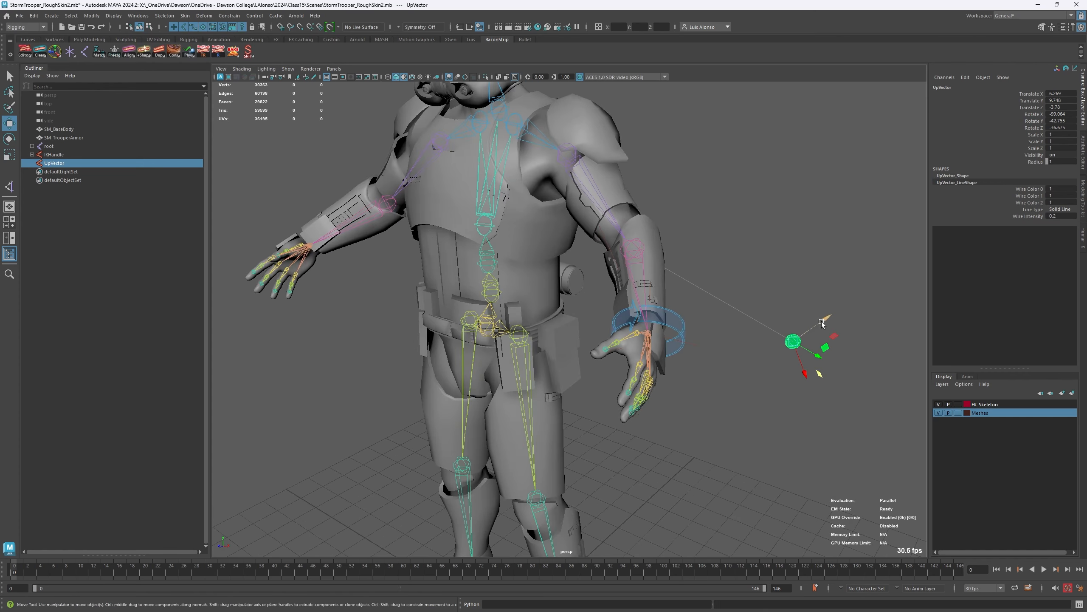
left_click_drag(823, 321, 631, 286)
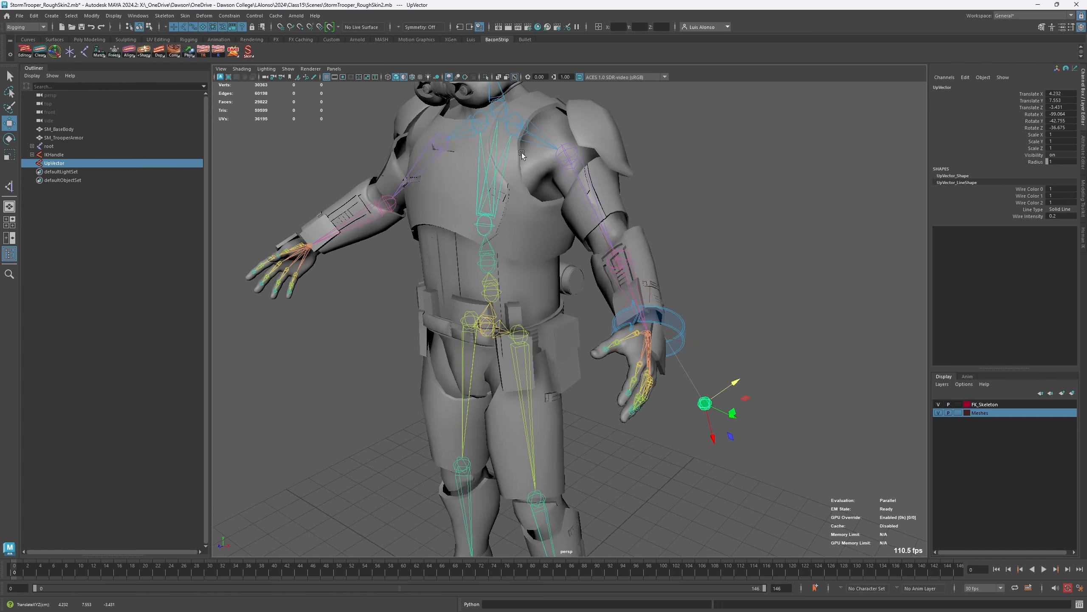
key("ctrl+z")
- Rotate the IKHandle control at the left wrist as a test and undo the rotation
left_click_drag(660, 407, 709, 339, "alt")
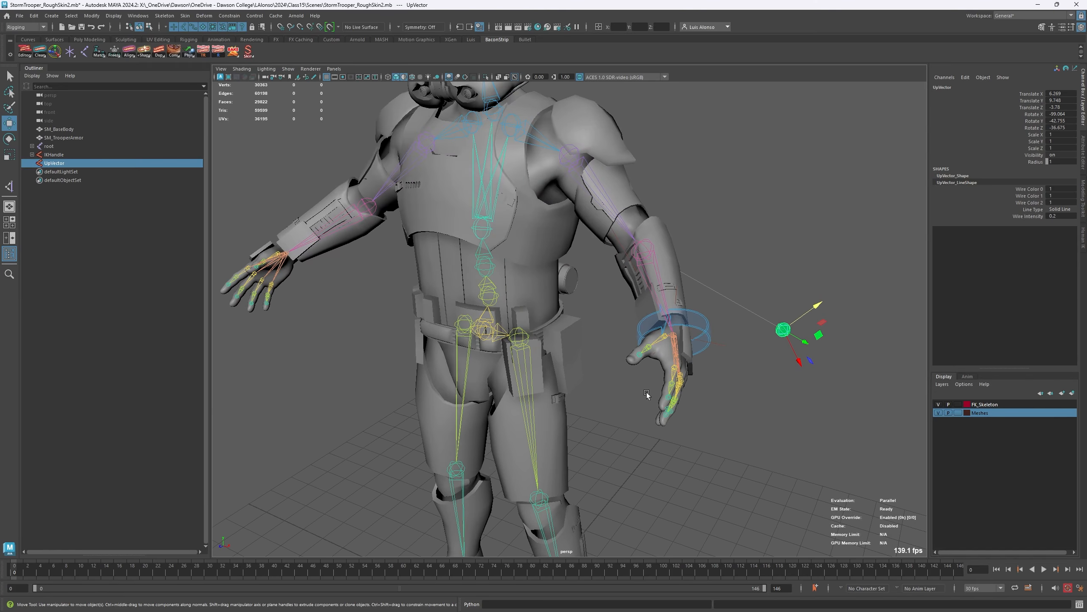
left_click(698, 328)
key("e")
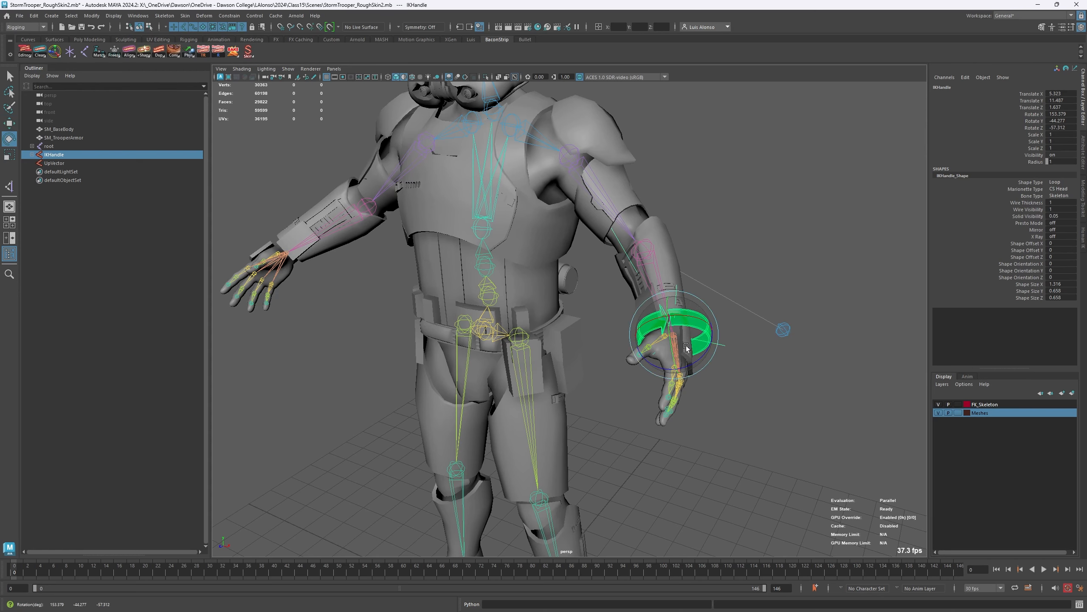
mouse_move(685, 342)
left_mouse_down()
mouse_move(702, 338)
mouse_move(691, 347)
left_mouse_up()
key("ctrl+z")
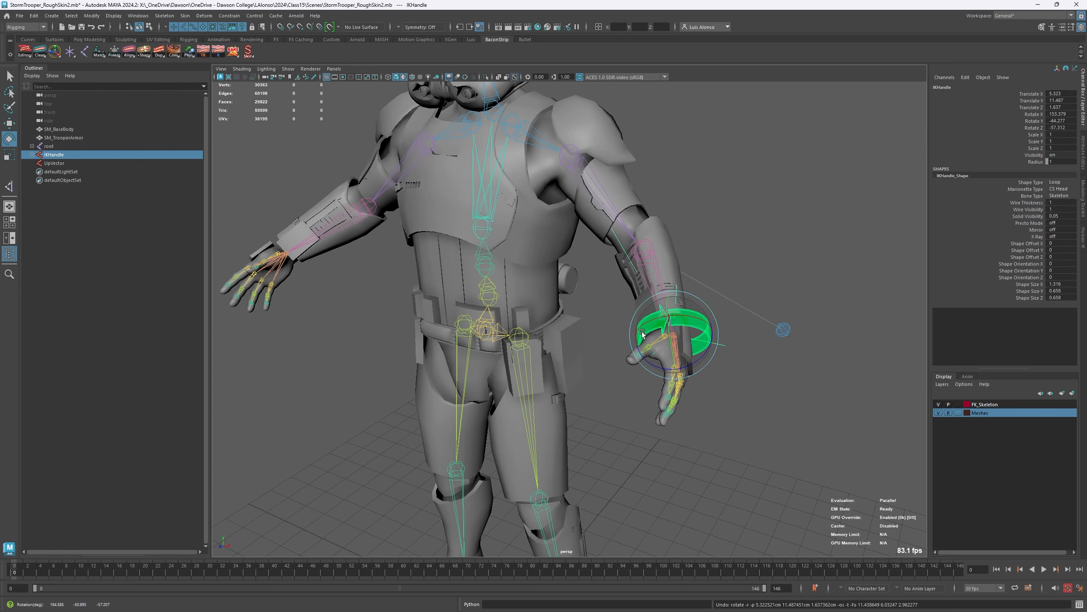
- Select the hand_r joint and build an IK setup for the right arm with Arm IK (BaconIK) [BSPLUG]
middle_click_drag(340, 321, 430, 323, "alt")
left_click_drag(367, 343, 444, 338, "alt")
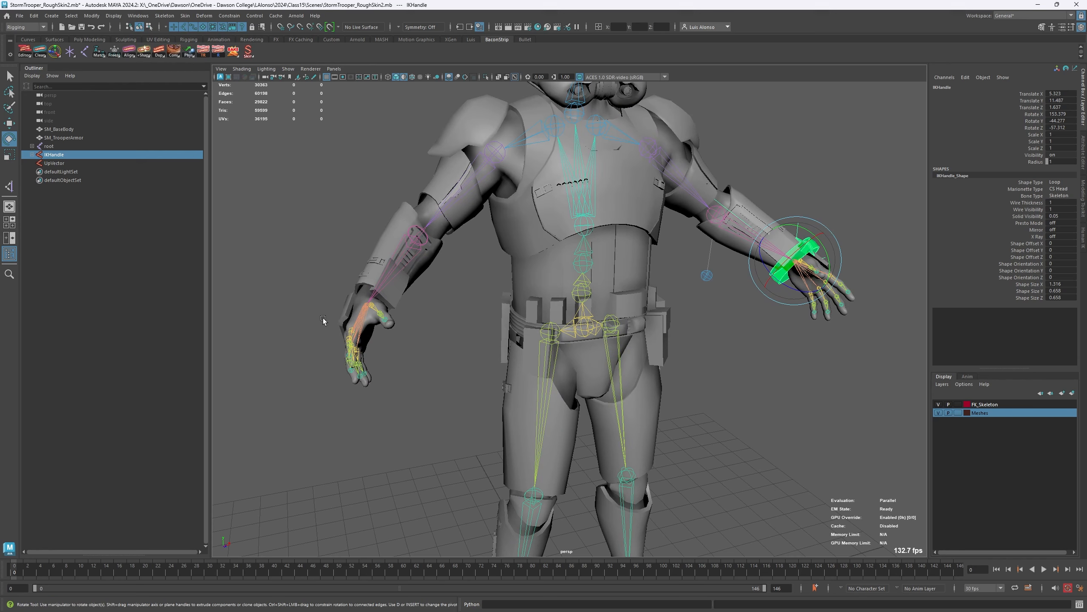
right_click_drag(323, 317, 381, 315, "alt")
middle_click_drag(381, 315, 472, 319, "alt")
left_click(493, 361)
left_click(404, 332)
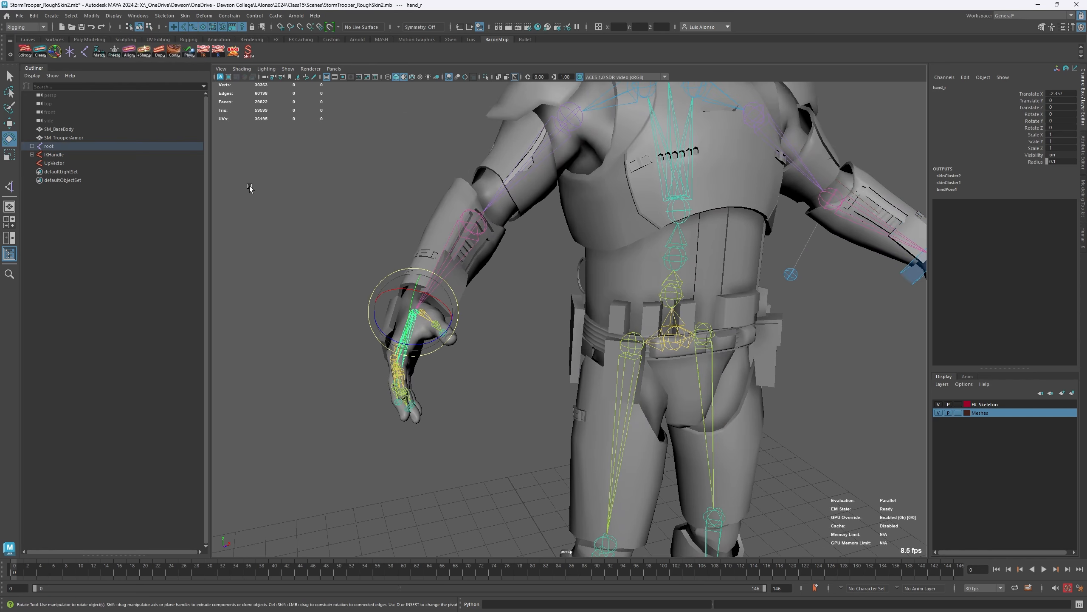
right_click(175, 56)
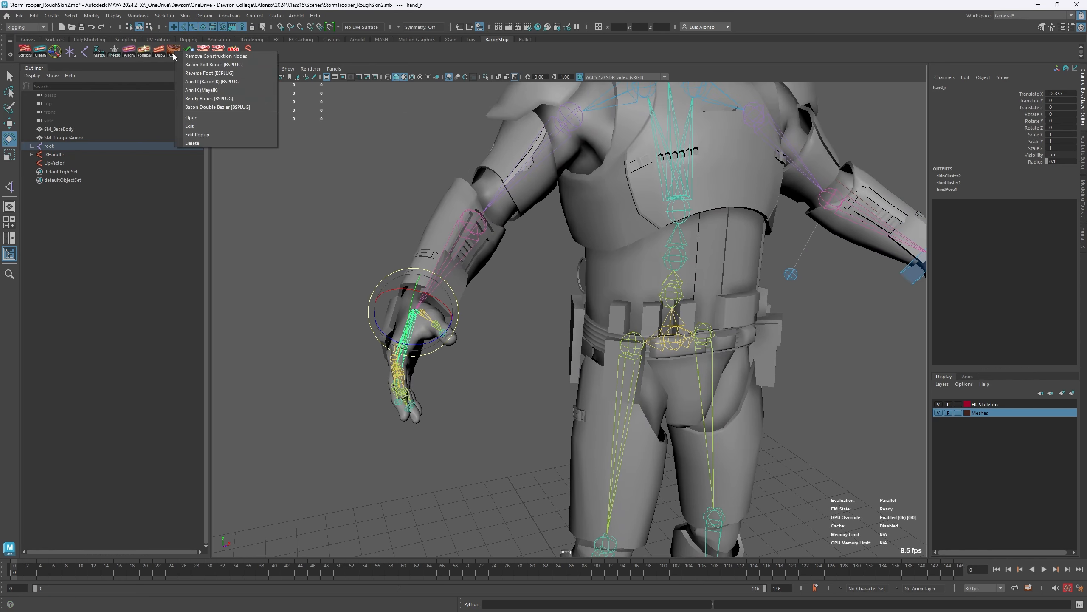
left_click(213, 82)
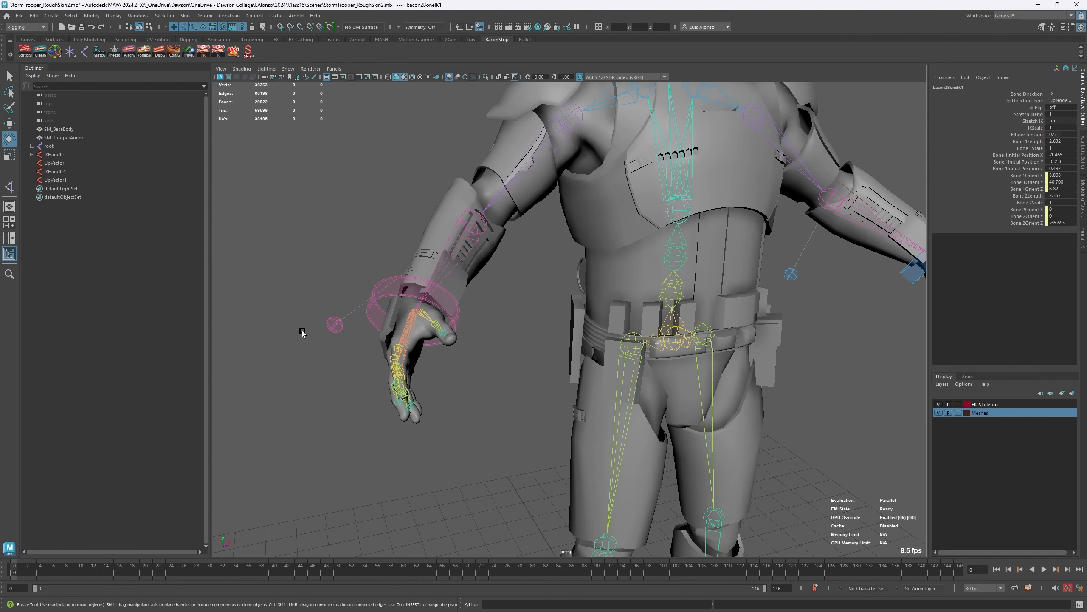
- Inspect the new right-arm IK setup and try moving its IKHandle1 wrist control
middle_click_drag(703, 389, 559, 386, "alt")
right_click_drag(600, 371, 531, 375, "alt")
left_click_drag(358, 405, 384, 412, "alt")
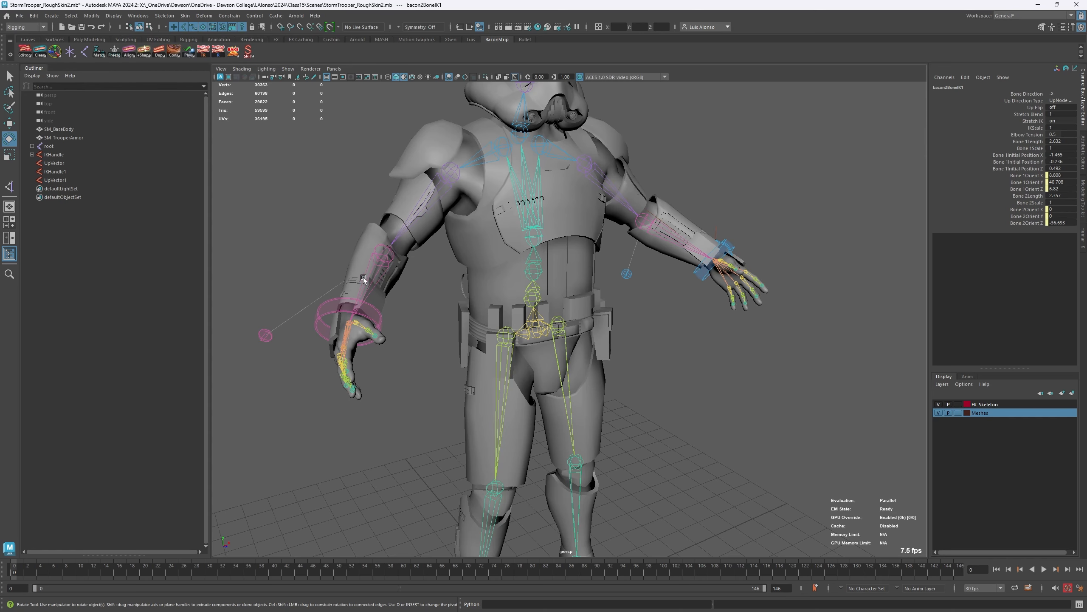
right_click_drag(281, 300, 317, 297, "alt")
middle_click_drag(317, 296, 425, 293, "alt")
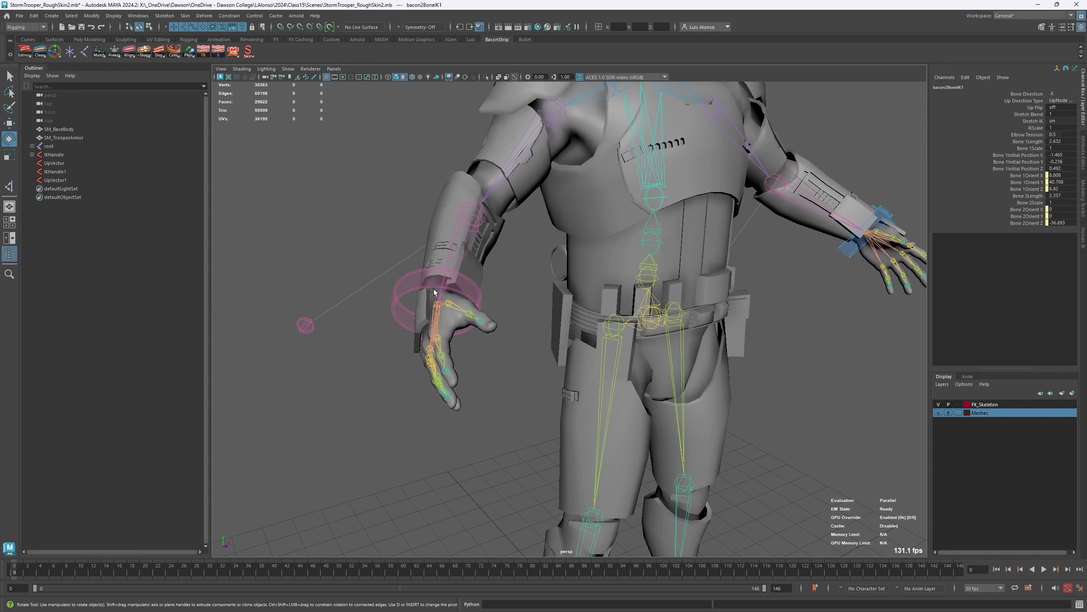
left_click(480, 301)
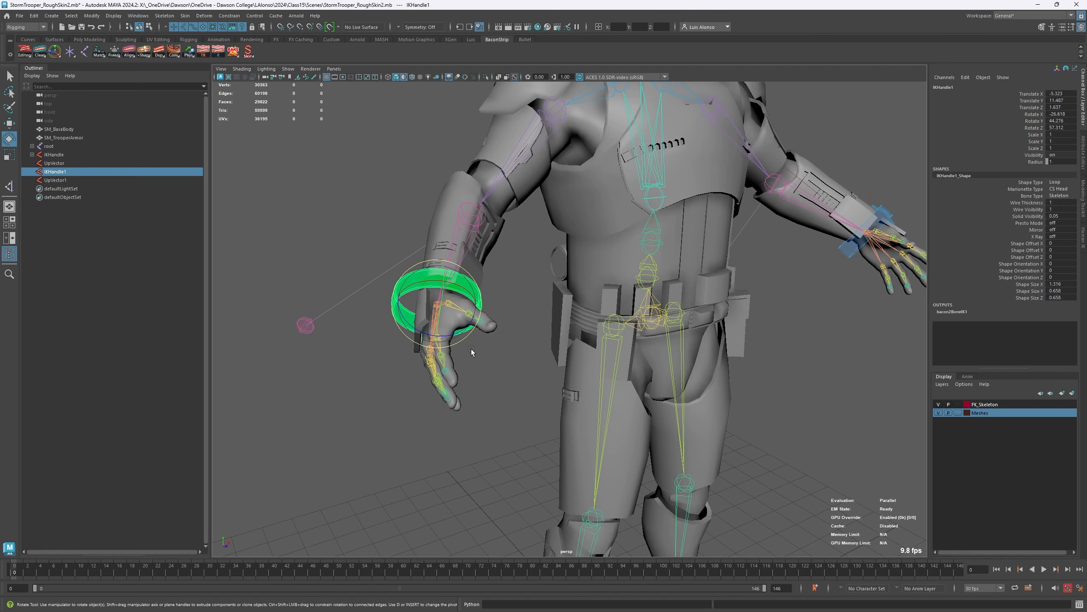
key("w")
left_click_drag(509, 337, 471, 355, "alt")
mouse_move(347, 274)
left_mouse_down()
mouse_move(350, 193)
mouse_move(338, 235)
mouse_move(364, 218)
mouse_move(338, 251)
mouse_move(352, 275)
left_mouse_up()
left_click_drag(469, 398, 570, 366, "alt")
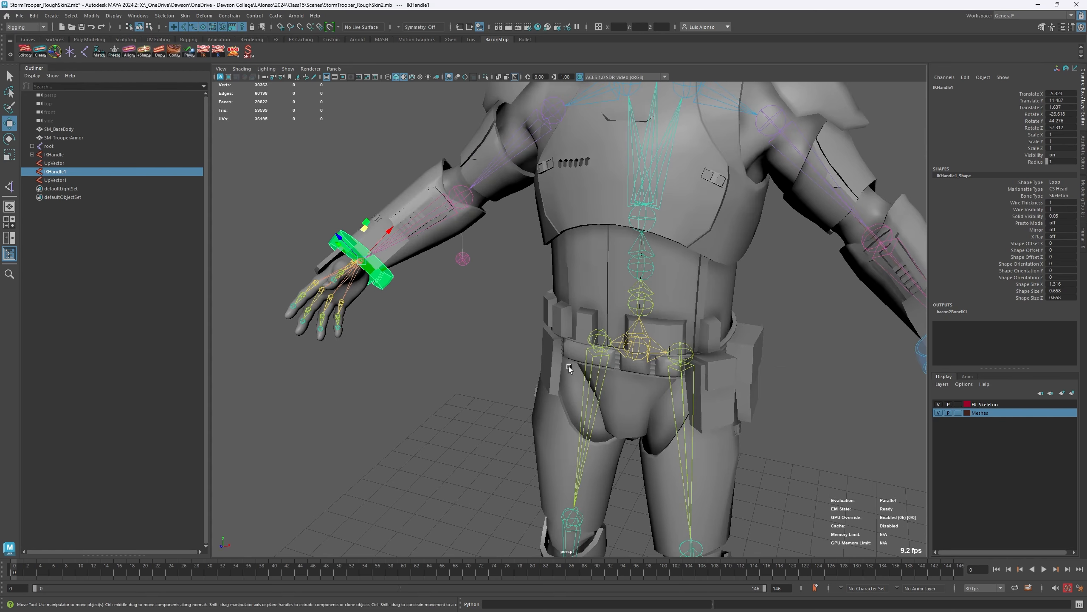
right_click_drag(569, 366, 538, 308, "alt")
- Add IKHandle to the selected IKHandle1, test rotating both wrist controls together, and undo the rotation
left_click(765, 324, "shift")
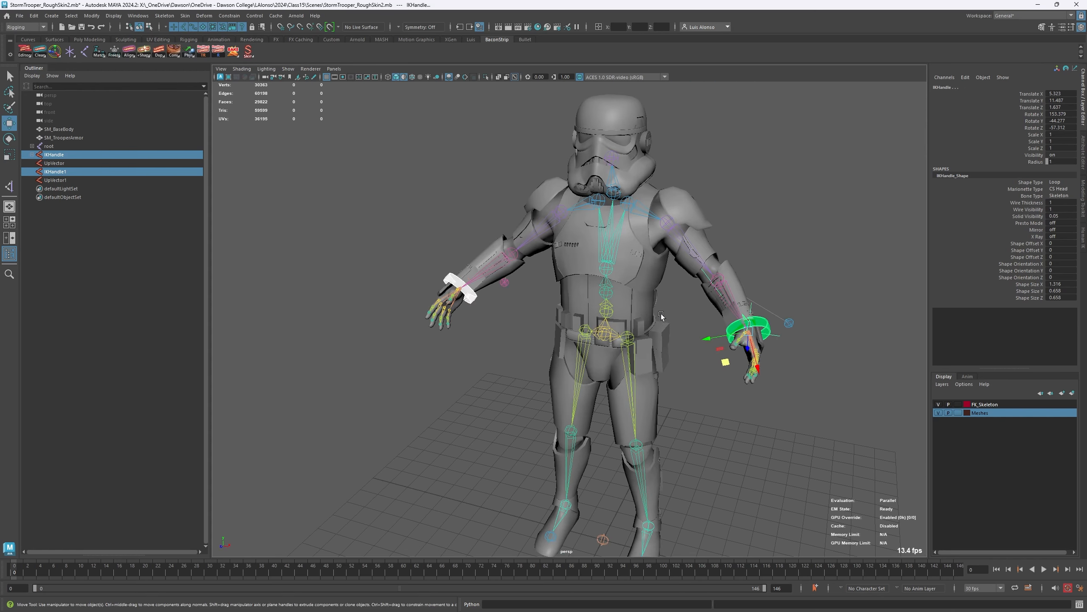
key("e")
left_click_drag(758, 319, 677, 412)
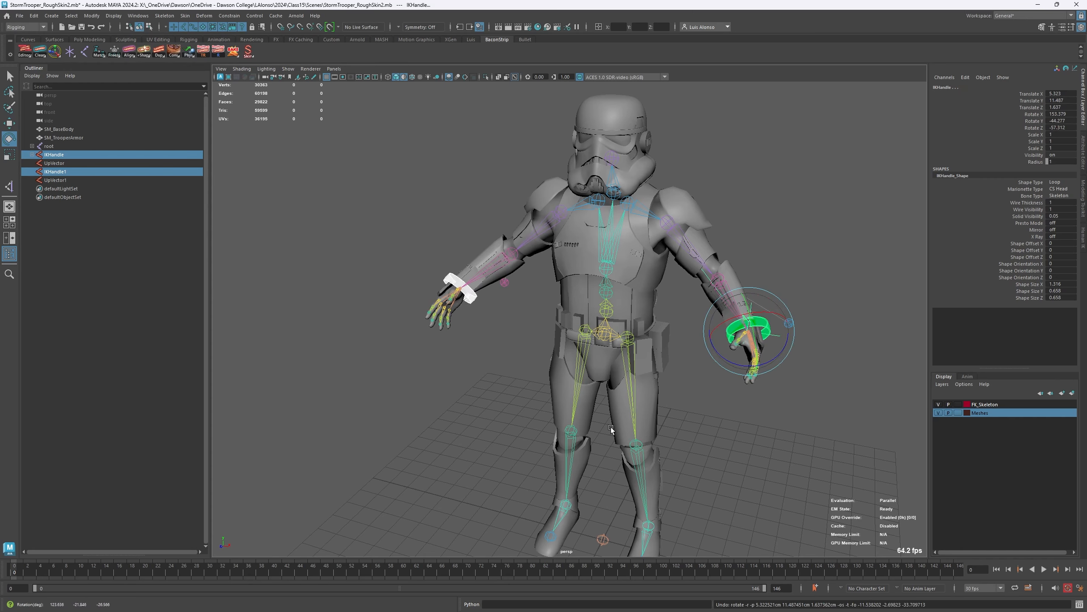
- Select only IKHandle1 and test the right arm's reach by moving the control, undoing the move
left_click_drag(427, 417, 496, 409, "alt")
left_click(493, 314)
left_click(497, 301)
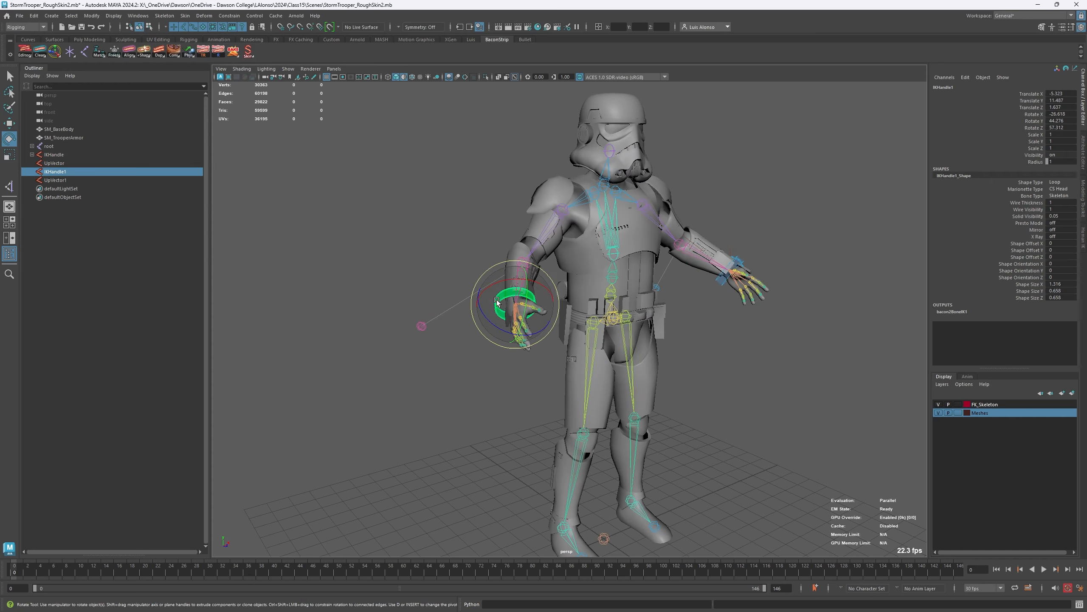
key("w")
scroll(391, 327, "up", 4)
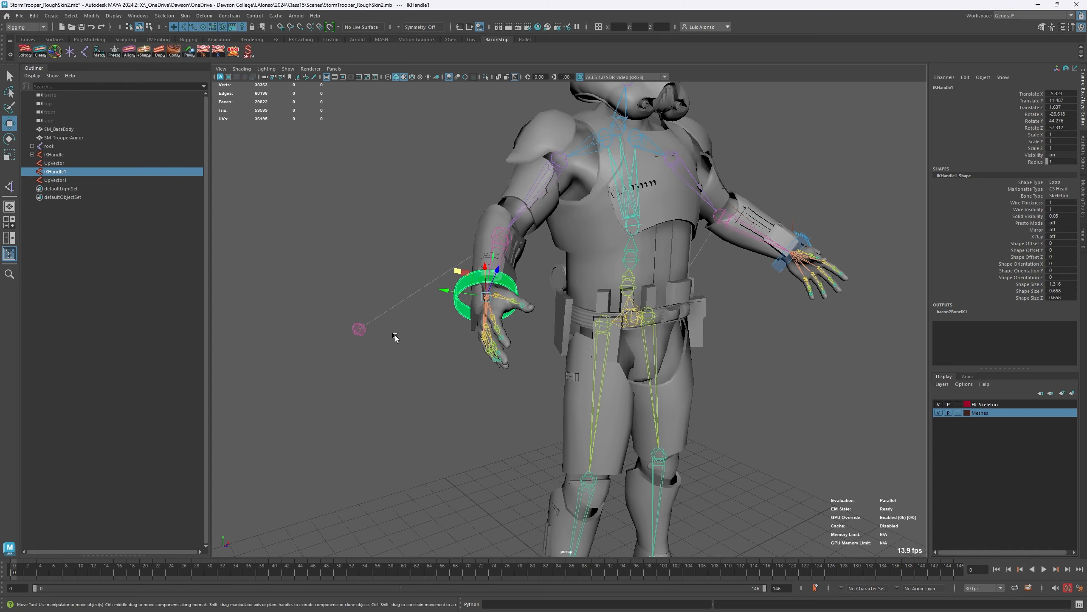
left_click_drag(395, 338, 443, 342, "alt")
left_click_drag(638, 279, 594, 338)
key("ctrl+z")
- Move the IKHandle1 control slightly forward to about X -5.49, Y 11.42, Z 2.08
middle_click_drag(594, 341, 531, 319, "alt")
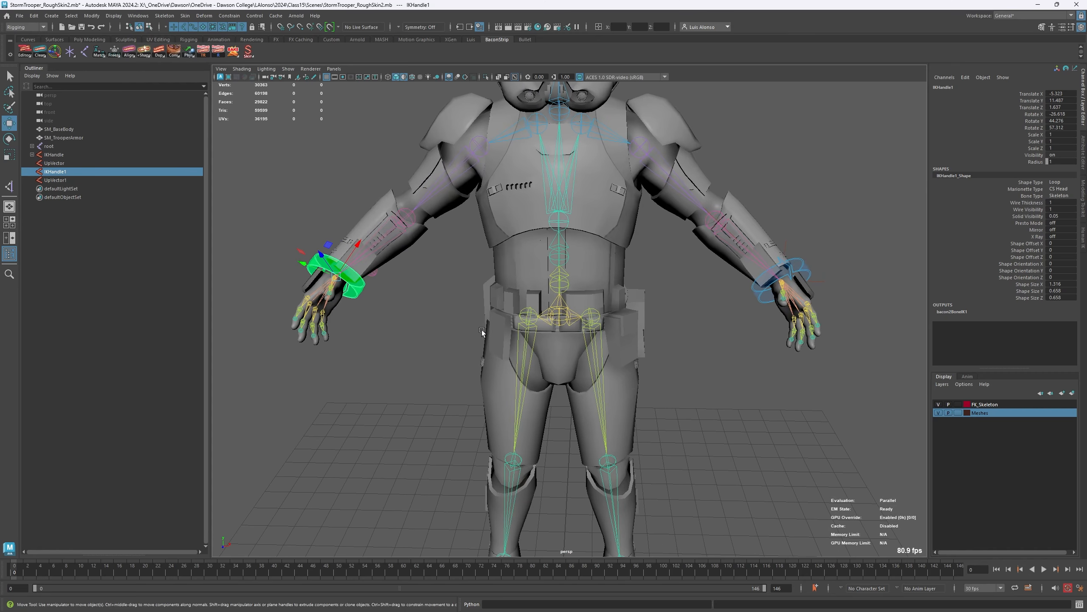
left_click_drag(407, 366, 664, 354, "alt")
left_click_drag(631, 299, 641, 309)
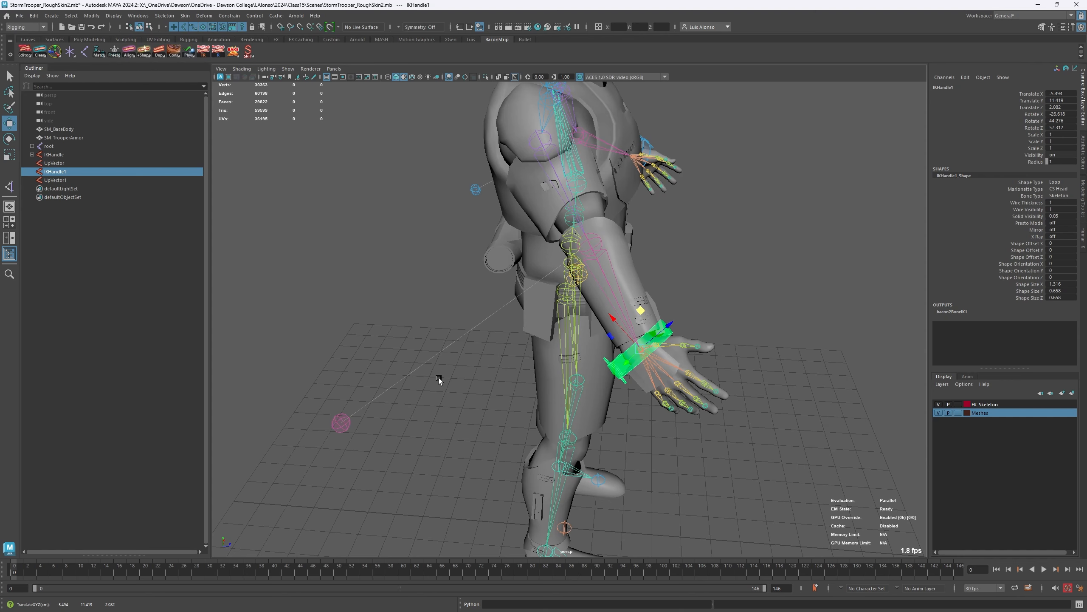
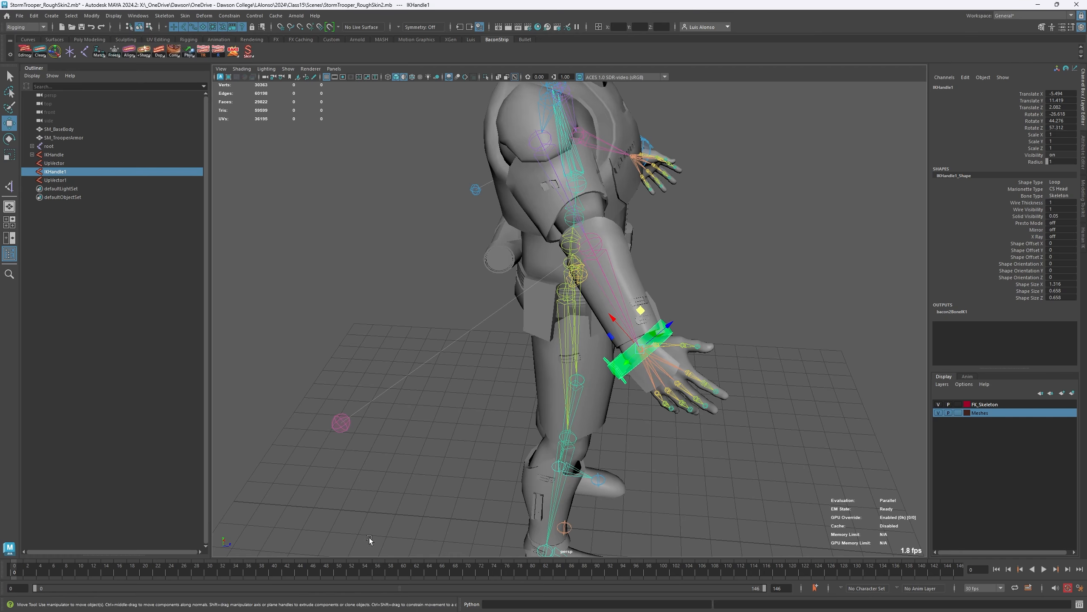
- Select the left and right ball joints of the feet, ball_l and ball_r, together
key("space")
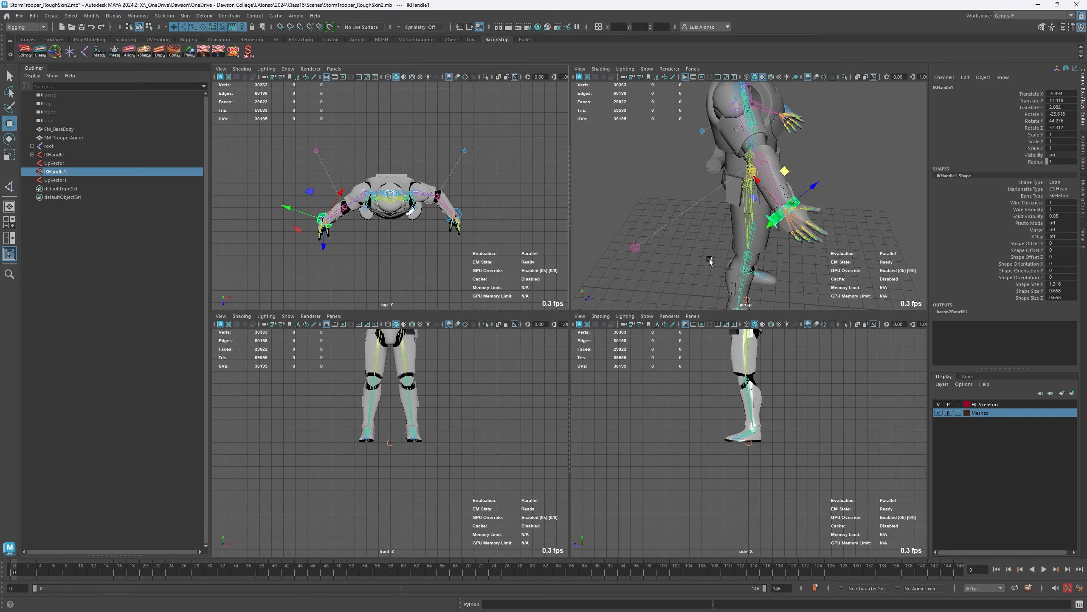
key("space")
left_click_drag(620, 403, 463, 437, "alt")
middle_click_drag(584, 491, 535, 403, "alt")
right_click_drag(574, 419, 546, 428, "alt")
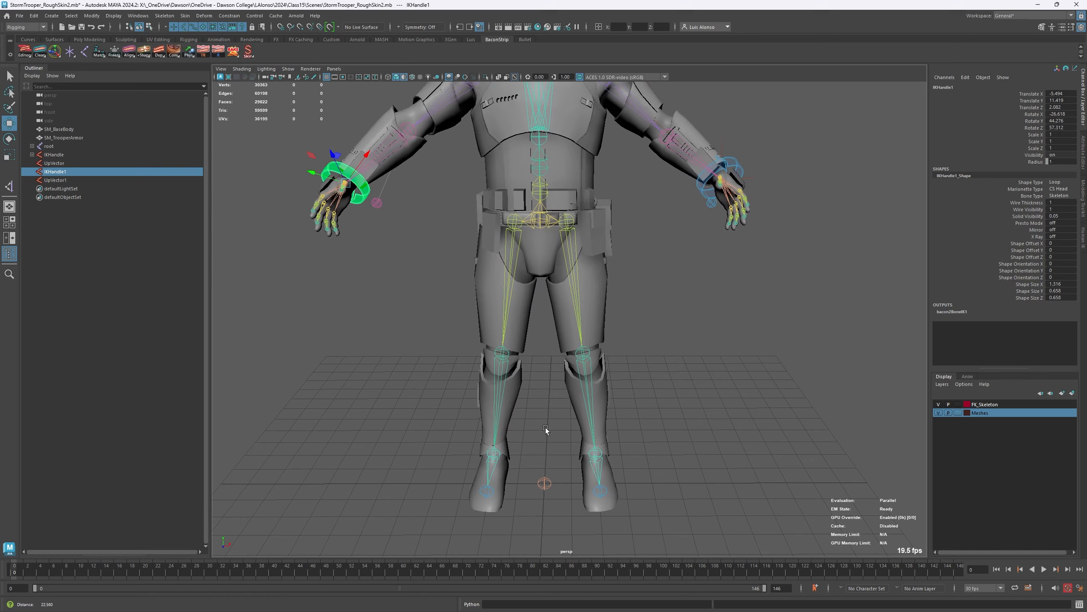
left_click_drag(545, 428, 486, 446, "alt")
right_click_drag(486, 446, 655, 432, "alt")
middle_click_drag(553, 454, 507, 304, "alt")
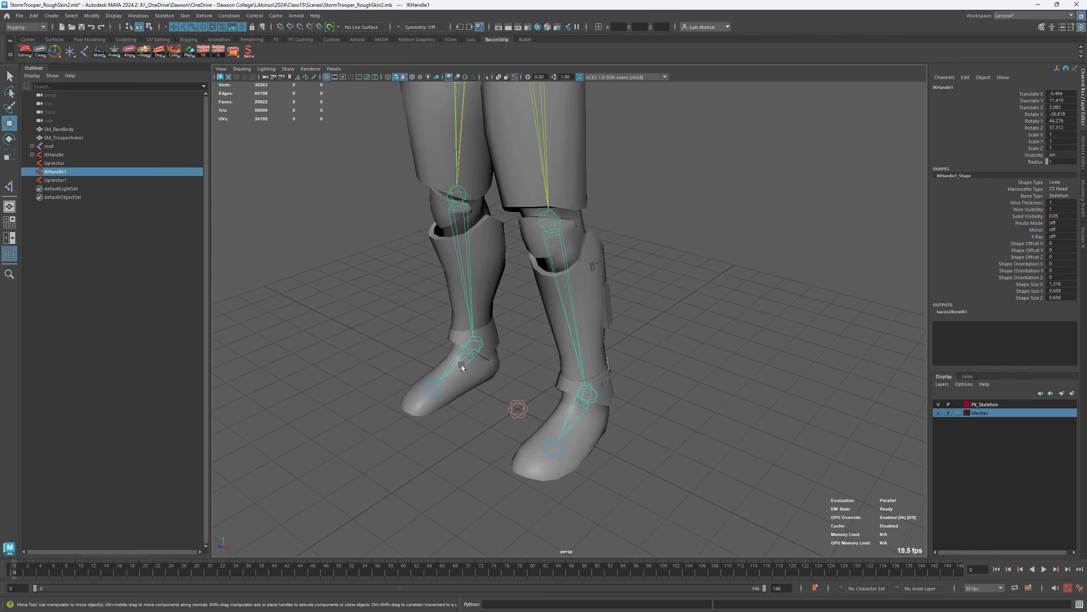
left_click_drag(454, 434, 447, 423, "alt")
left_click(492, 467)
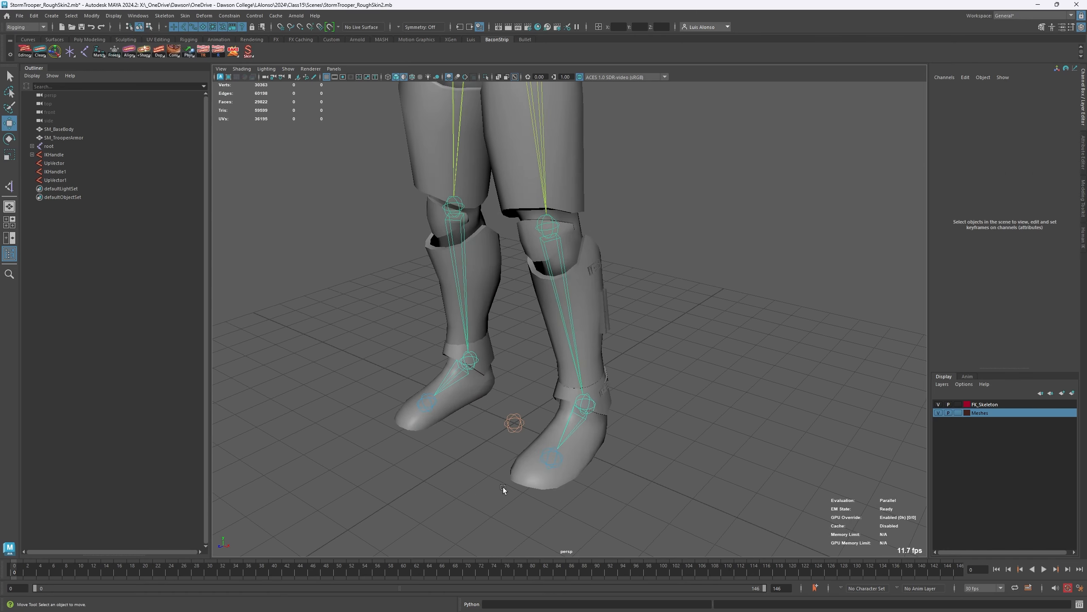
left_click(588, 410)
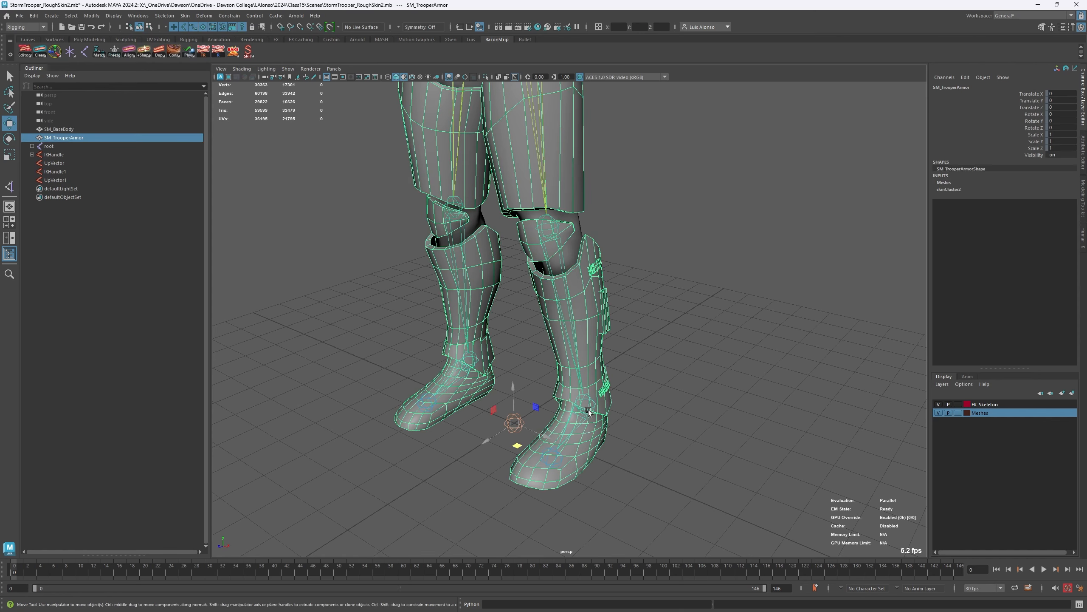
left_click(593, 406)
left_click(642, 469)
left_click(547, 464)
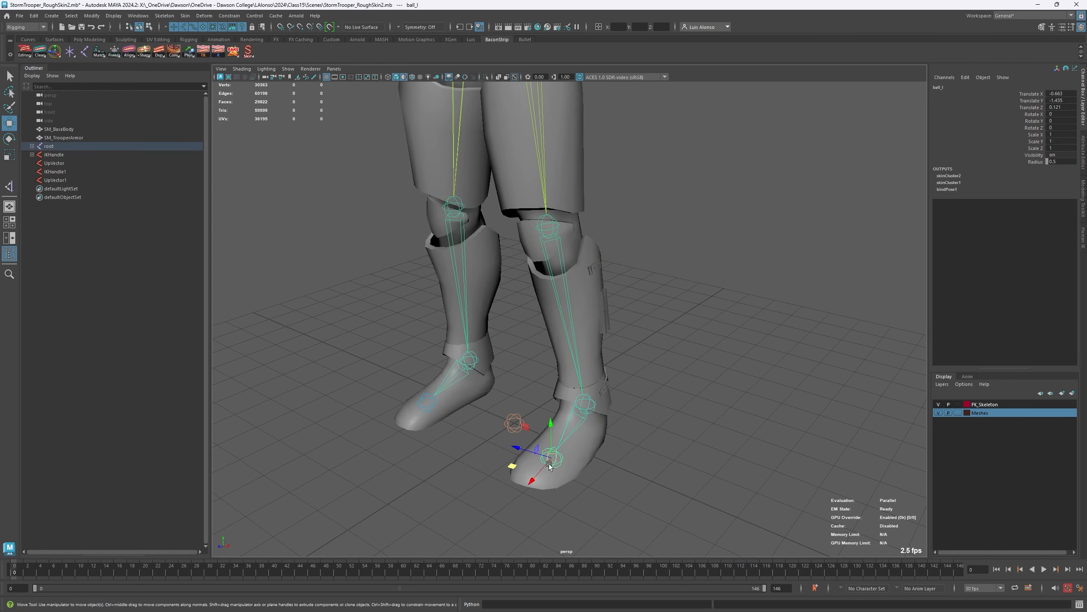
left_click(423, 405)
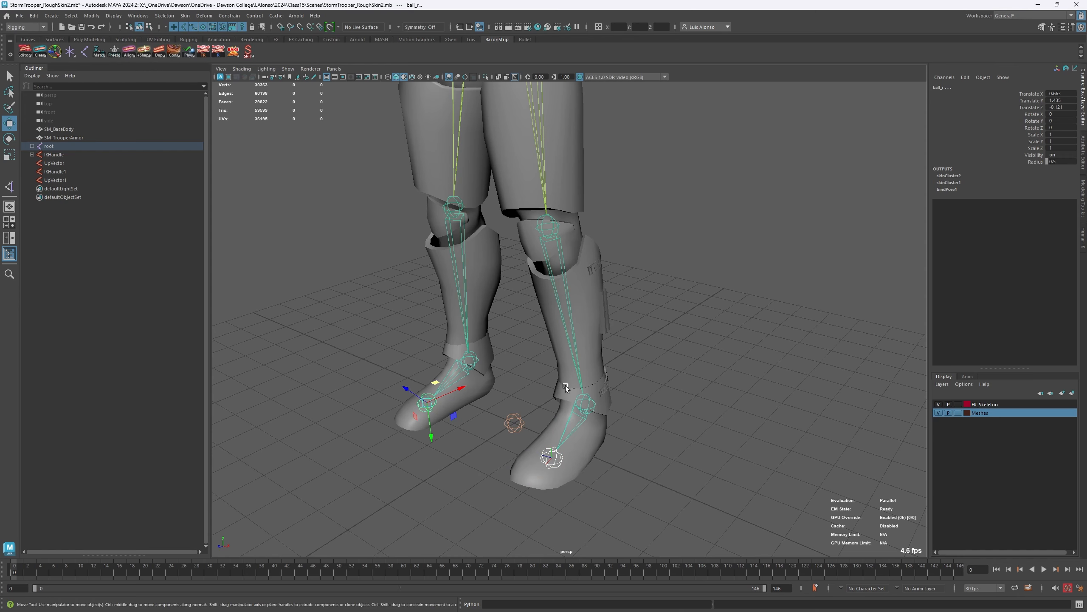
- Build the Reverse Foot [BSPLUG] quick rig on both feet from the selected ball joints
scroll(562, 356, "down", 3)
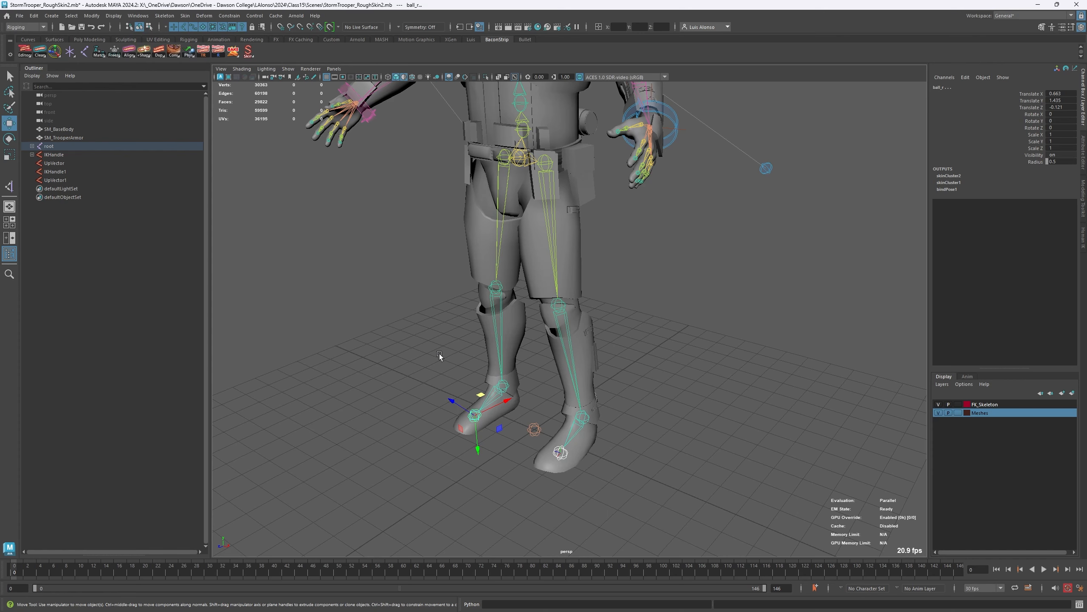
scroll(378, 319, "up", 1)
scroll(378, 320, "up", 2)
scroll(410, 316, "up", 2)
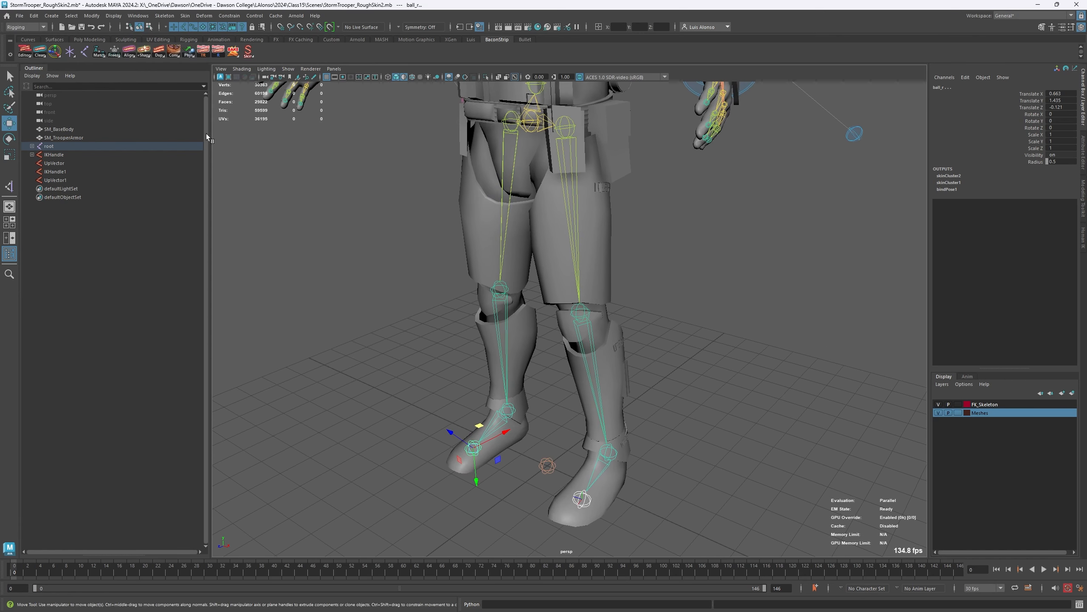
right_click(175, 57)
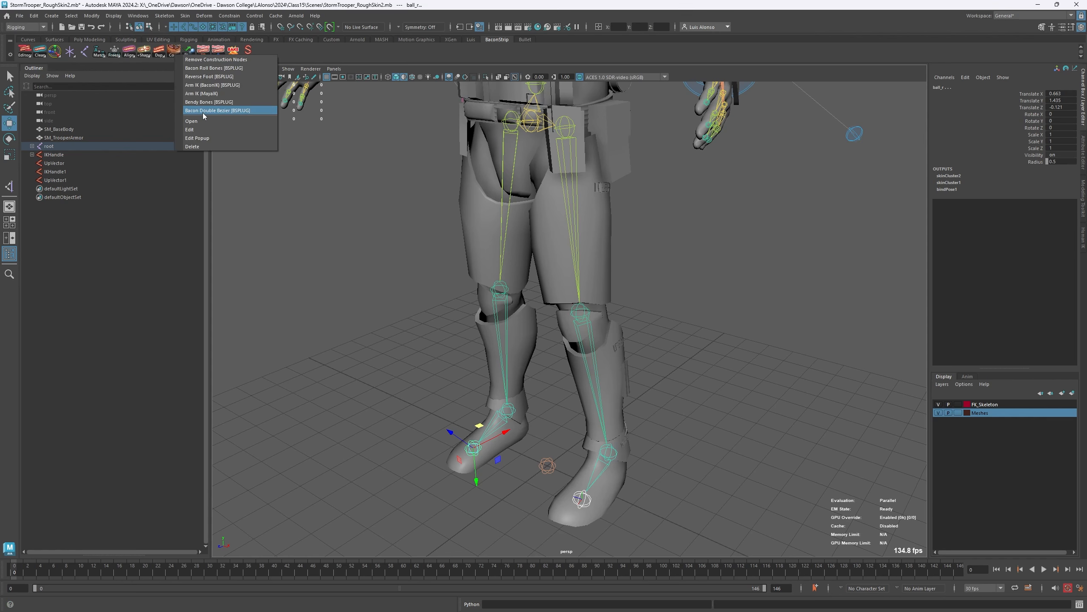
left_click(213, 77)
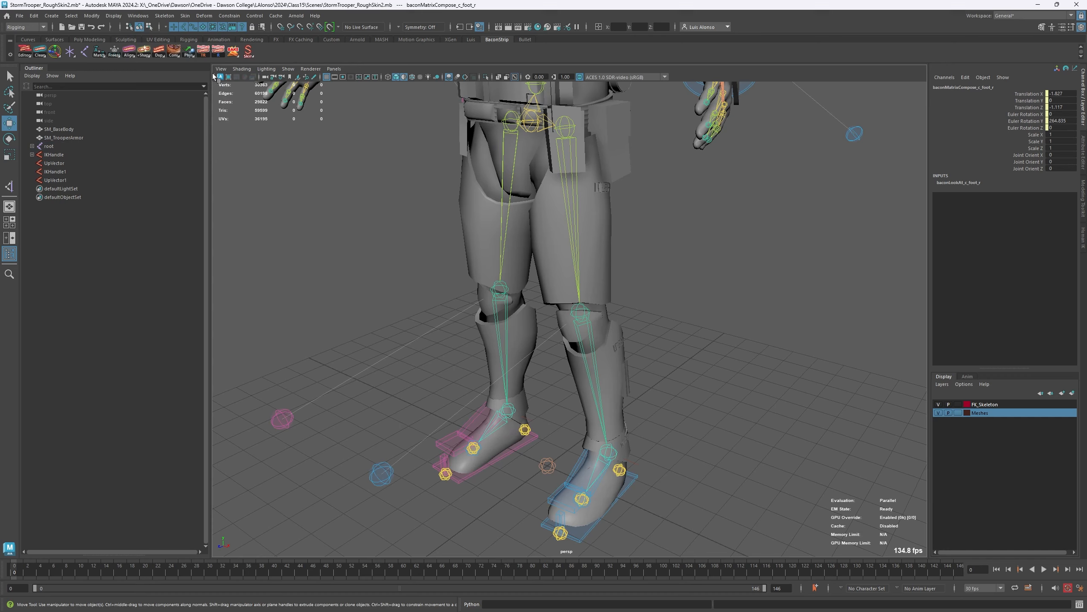
- Move the left foot's construction_Tip_l guide back toward the toe, to about X 1.98, Z 2.04
left_click_drag(512, 403, 454, 408, "alt")
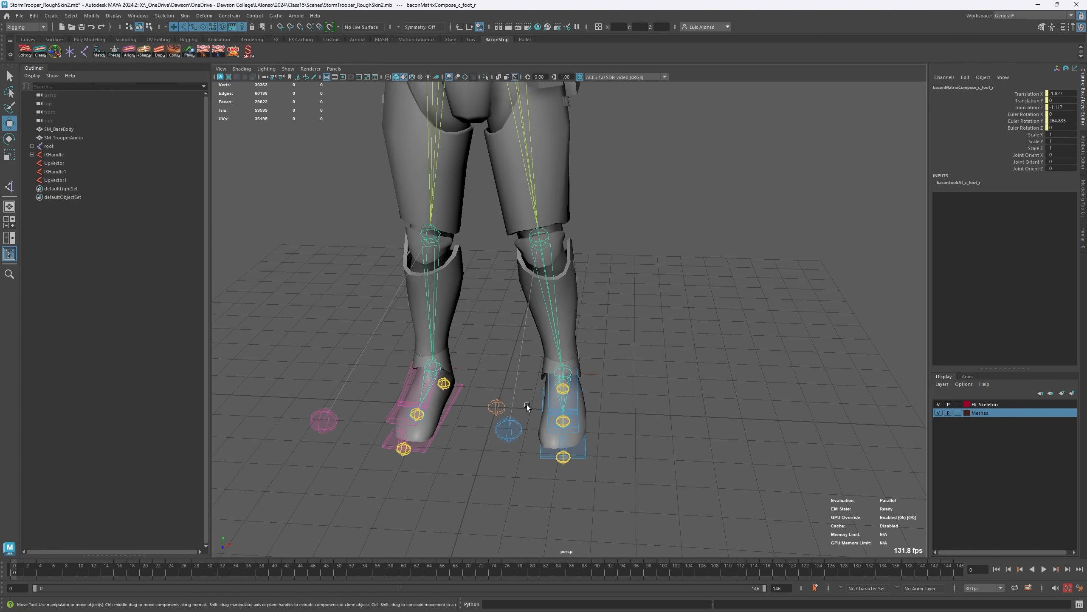
left_click_drag(622, 483, 538, 400, "alt")
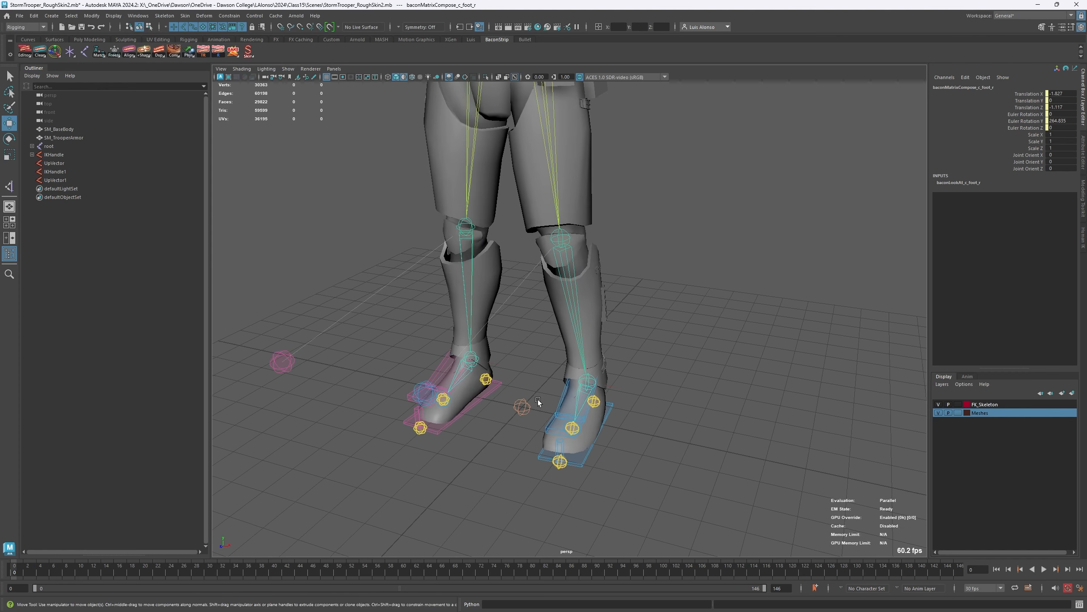
left_click_drag(597, 474, 559, 437, "alt")
left_click_drag(583, 391, 542, 401, "alt")
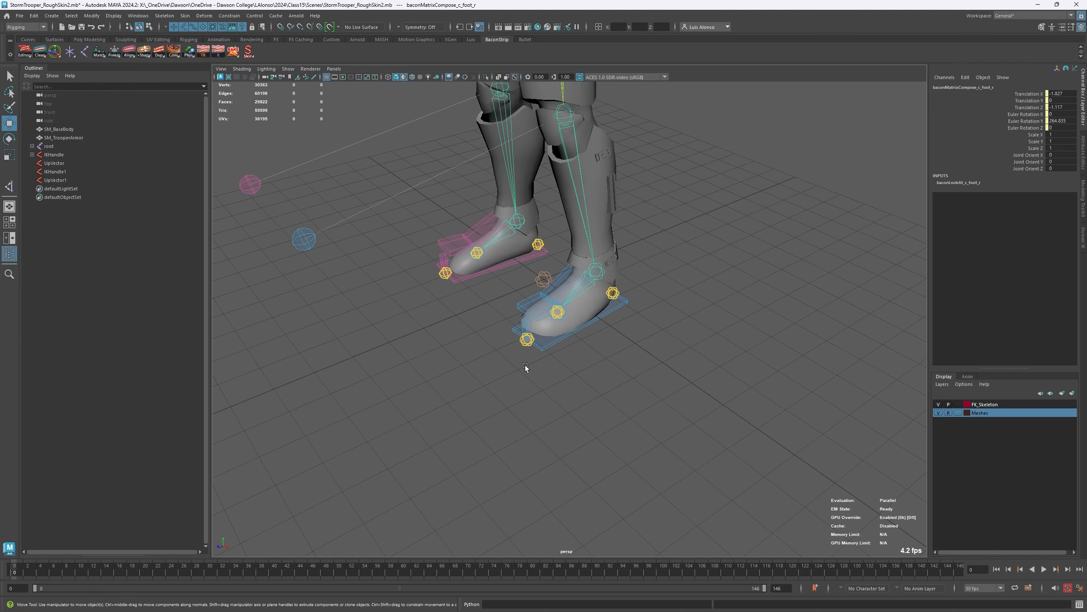
left_click(527, 343)
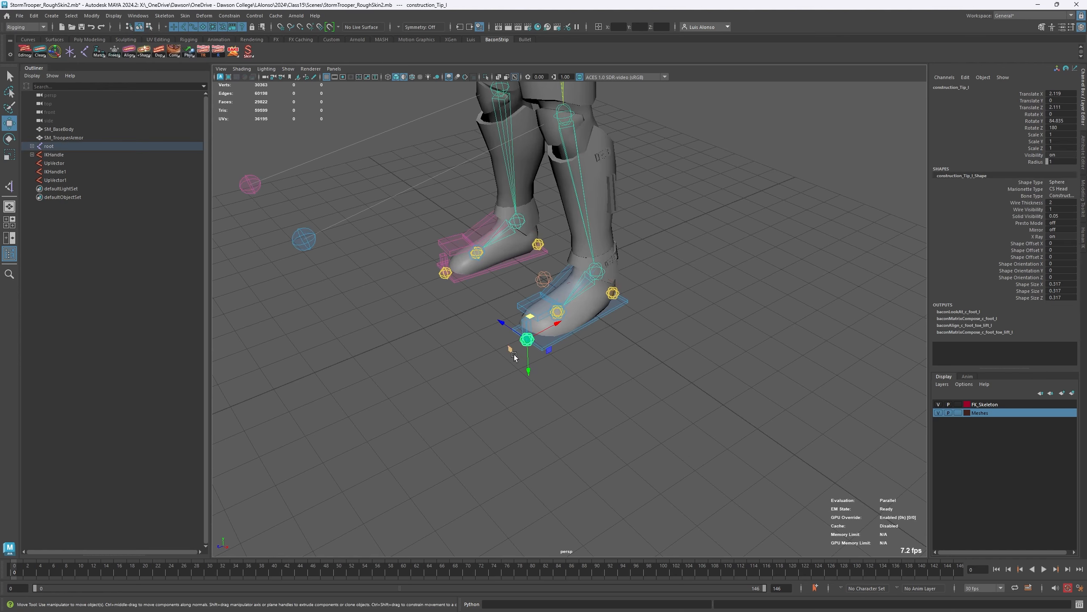
scroll(512, 340, "up", 1)
scroll(513, 340, "up", 2)
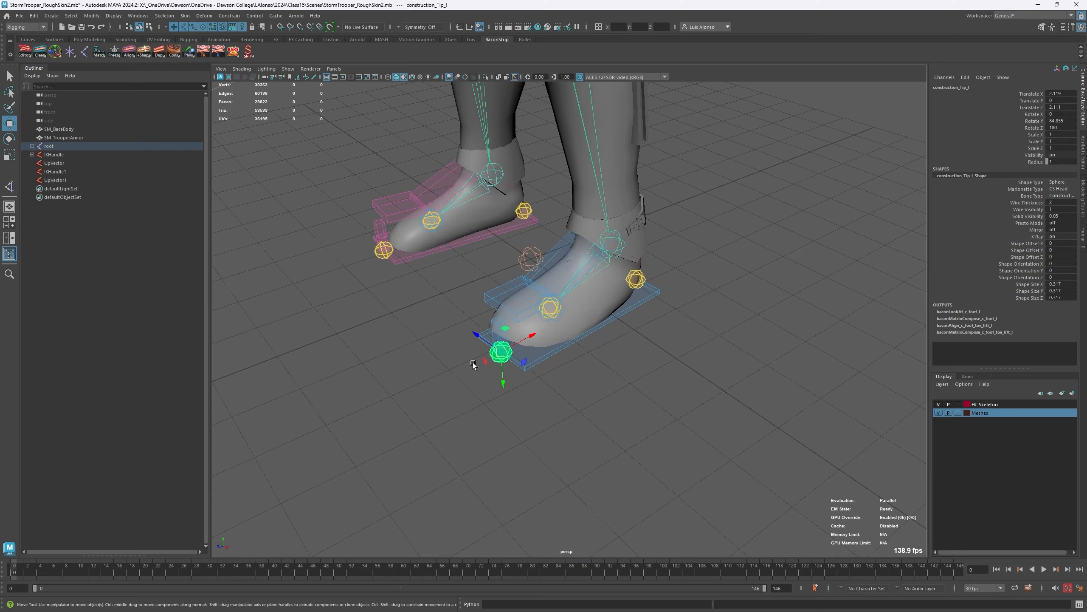
left_click_drag(473, 363, 489, 377, "alt")
right_click(487, 360)
right_click_drag(491, 351, 481, 354, "ctrl+shift")
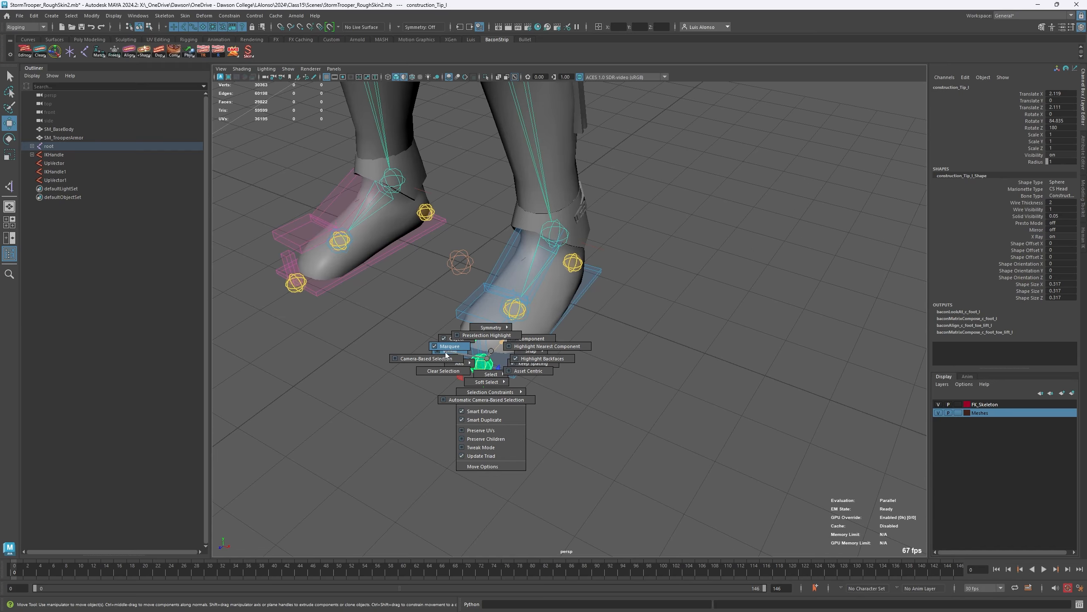
mouse_move(490, 362)
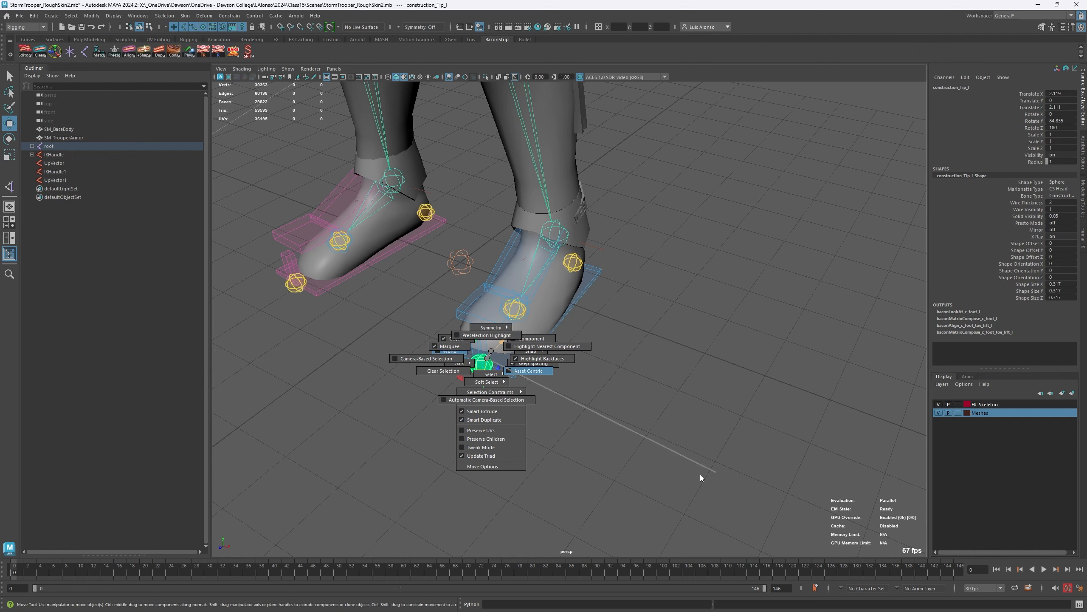
left_click(486, 358)
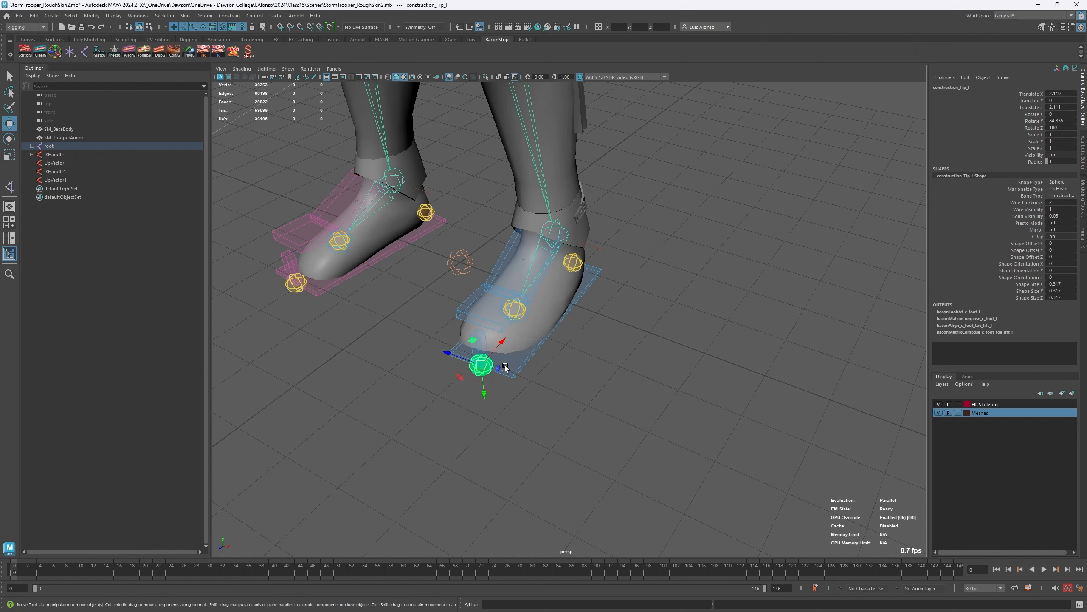
left_click_drag(618, 384, 587, 383)
mouse_move(485, 392)
left_mouse_down()
mouse_move(497, 393)
mouse_move(473, 387)
mouse_move(486, 387)
left_mouse_up()
left_click_drag(576, 401, 535, 385, "alt")
left_click_drag(570, 330, 555, 373, "alt")
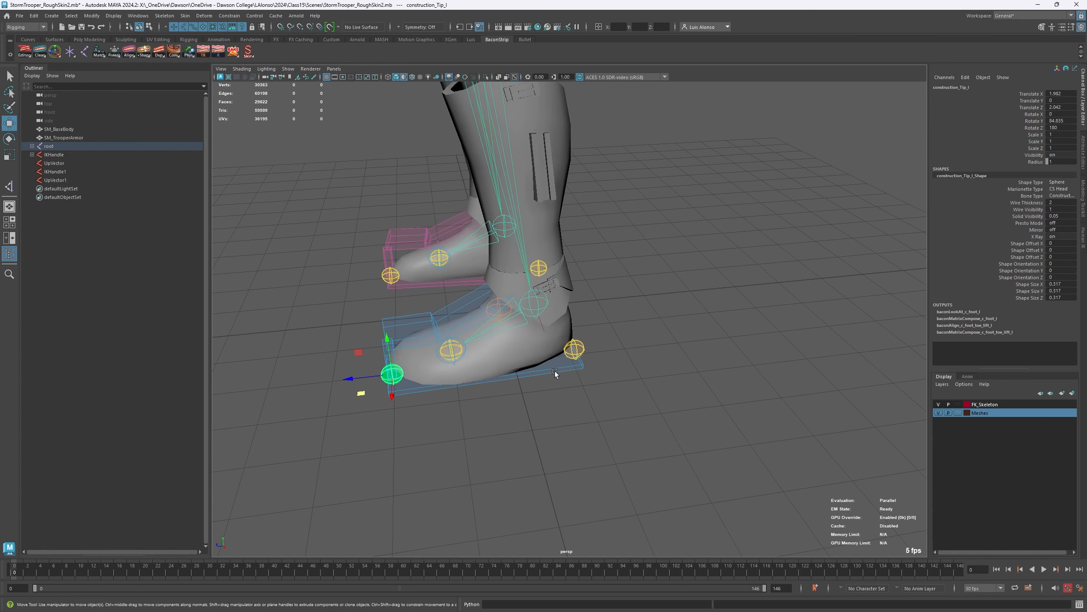
- Fit the left foot guides to the boot, with the heel at about X 1.82, Z -1.09 and the tip at about X 1.84, Z 1.96
left_click(582, 349)
left_click_drag(642, 390, 585, 350, "alt")
left_click_drag(424, 377, 506, 371, "alt")
left_click(509, 375)
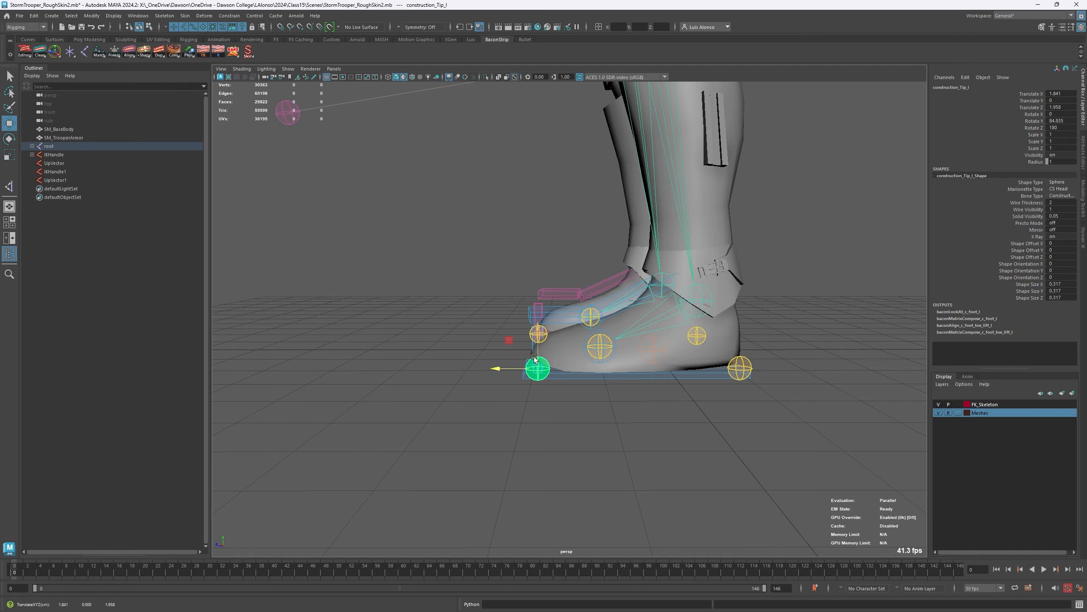
- Select the tip and heel construction guides of both feet and mirror the left positions to the right with Mirror Transfer
left_click_drag(437, 400, 372, 372, "alt")
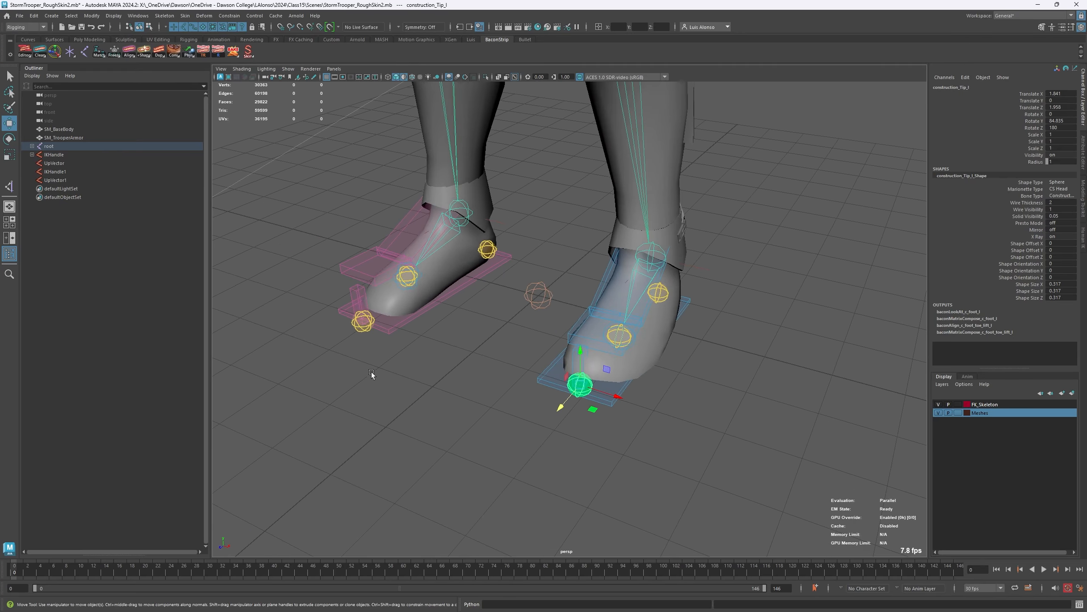
left_click(362, 323)
left_click_drag(740, 354, 569, 335, "alt")
left_click(538, 346)
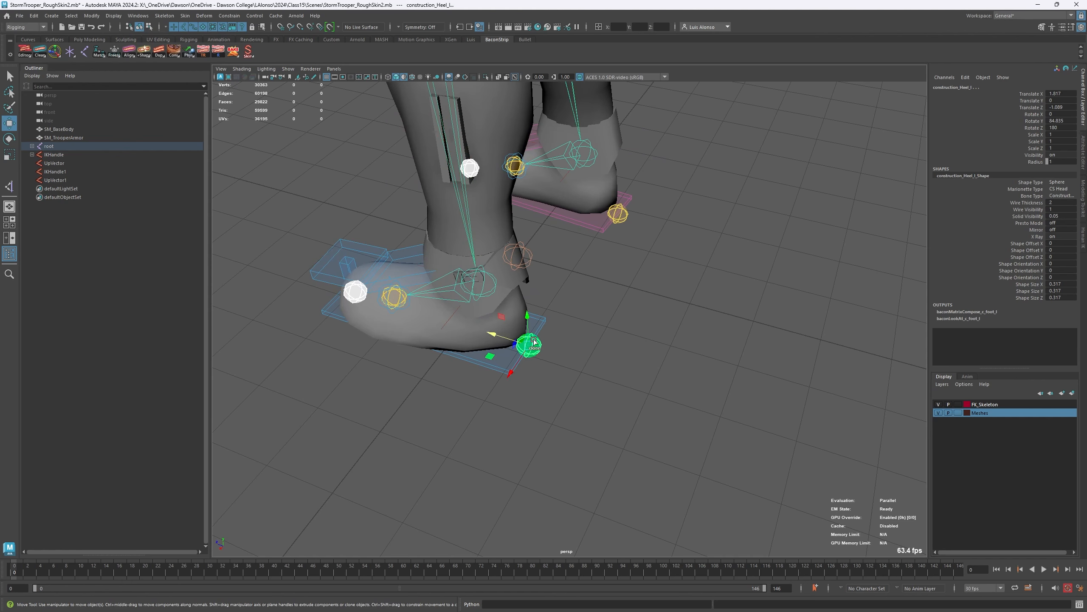
left_click(621, 217)
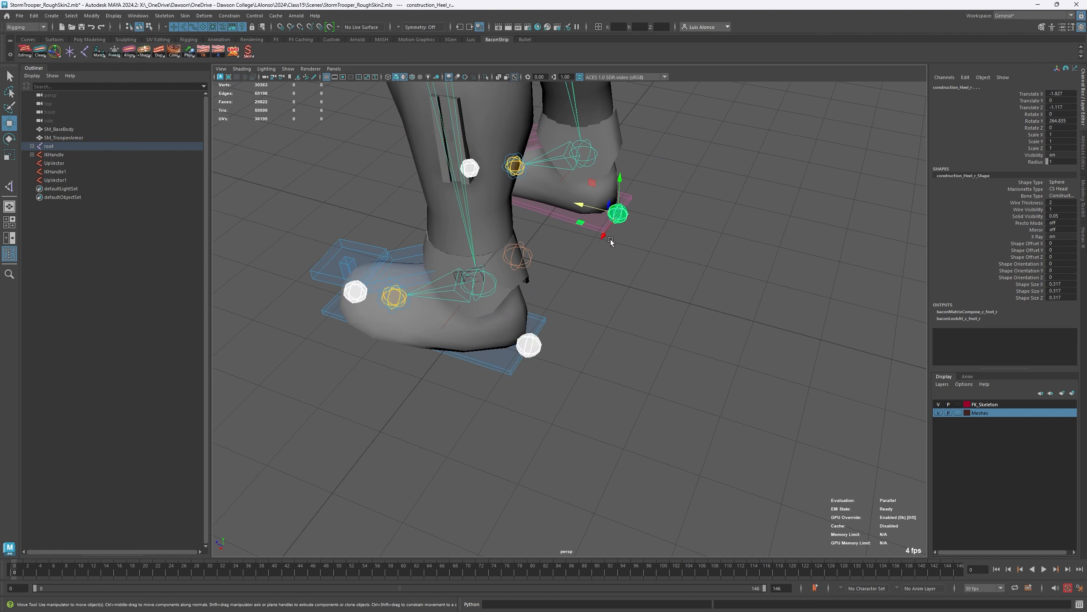
left_click_drag(279, 350, 492, 240, "alt")
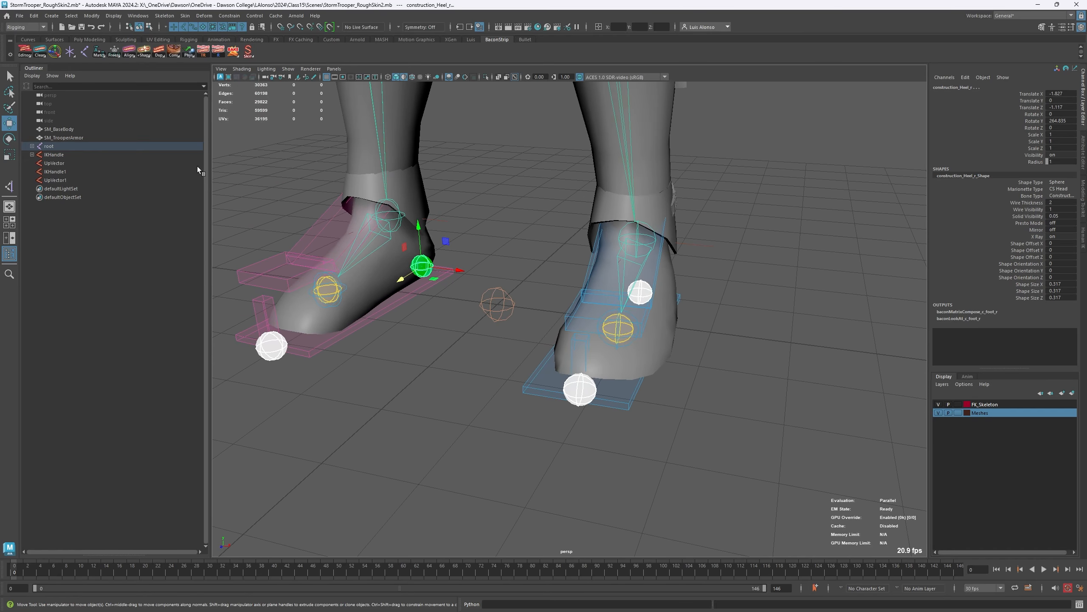
right_click(129, 51)
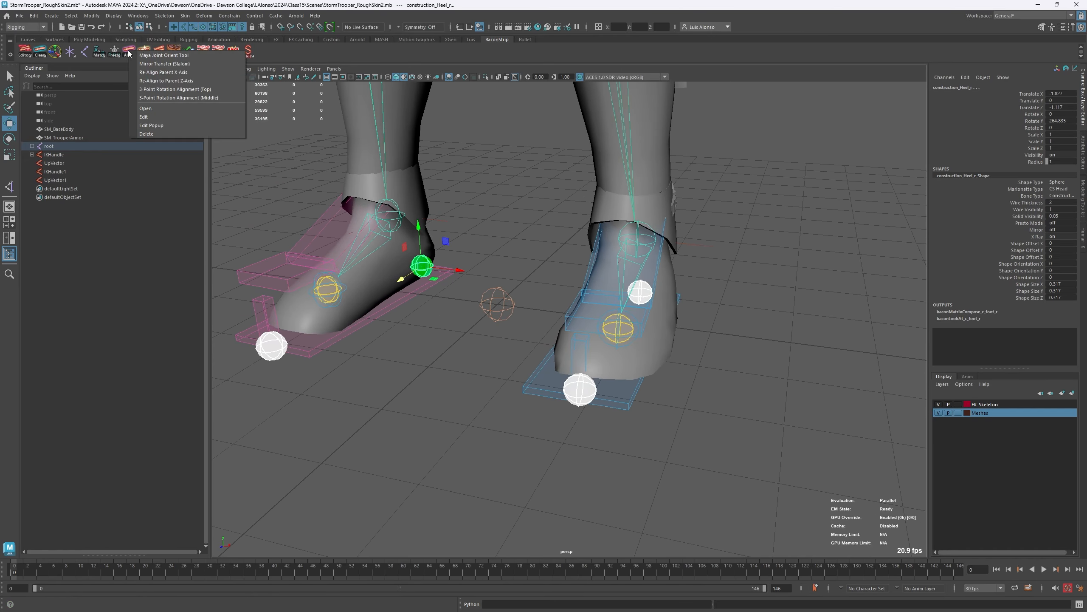
left_click(172, 65)
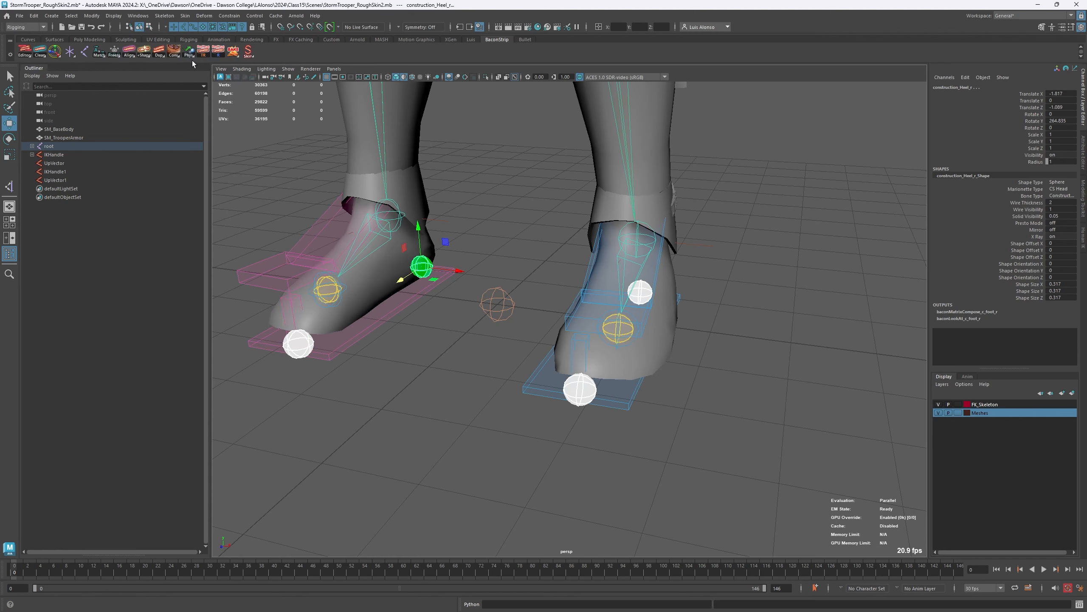
- Clear the selection, remove the construction nodes from the foot rigs, and turn off the see-through joint display
left_click_drag(512, 393, 540, 317, "alt")
left_click(507, 398)
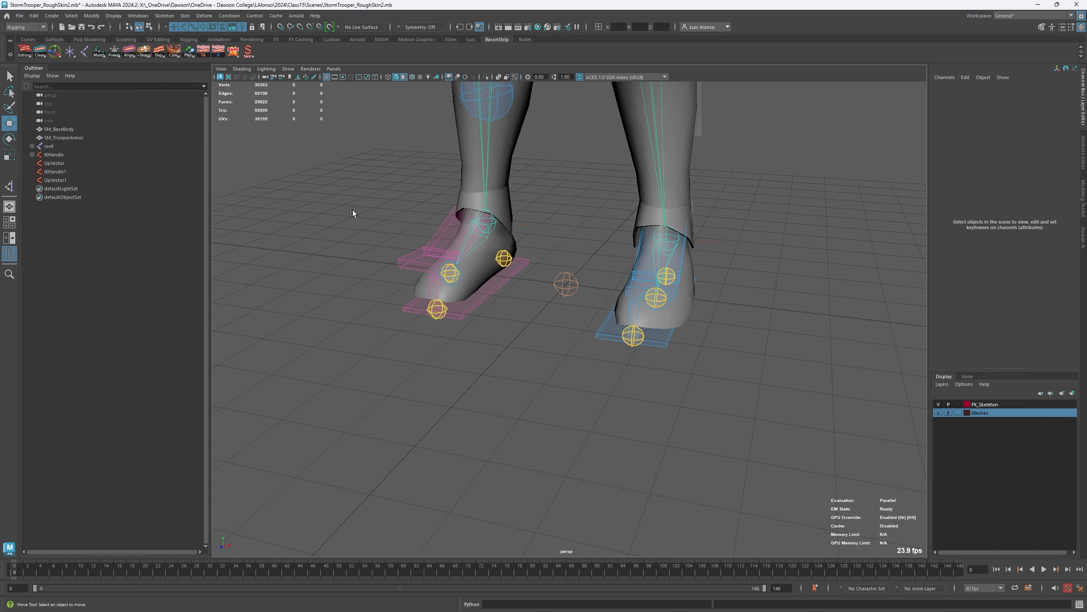
right_click(174, 51)
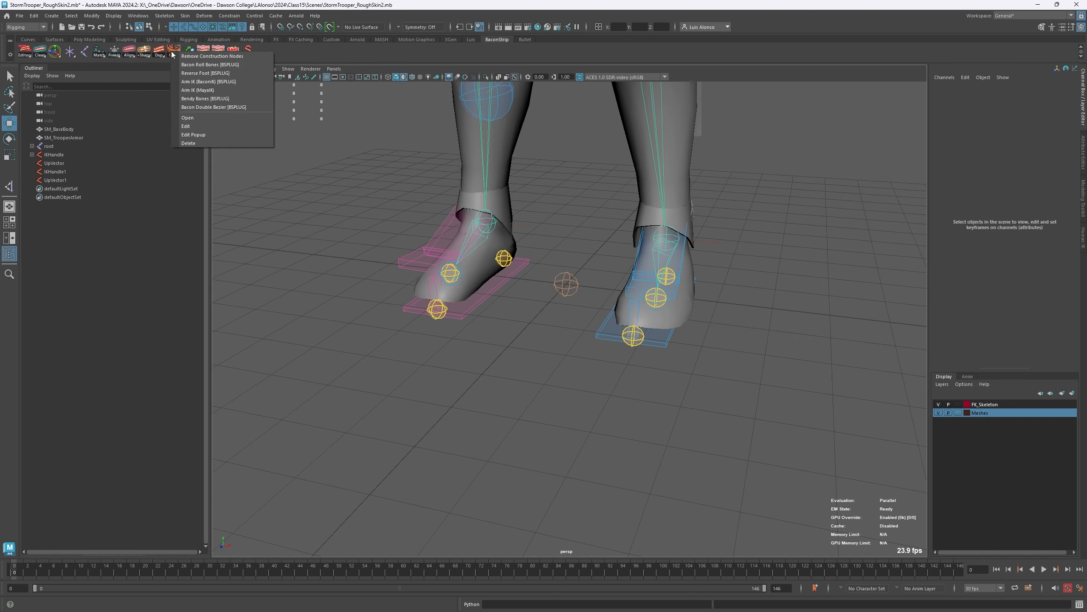
left_click(199, 56)
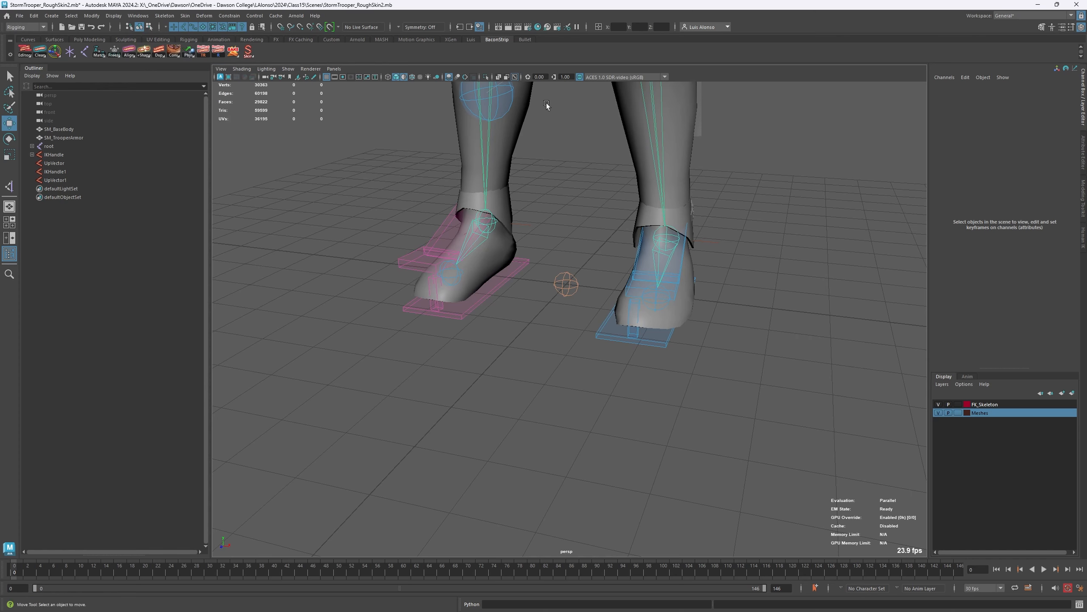
left_click(515, 78)
- Test rotating the left foot's c_foot_upper_l control and undo the rotation
right_click_drag(552, 433, 610, 395, "alt")
left_click(523, 391)
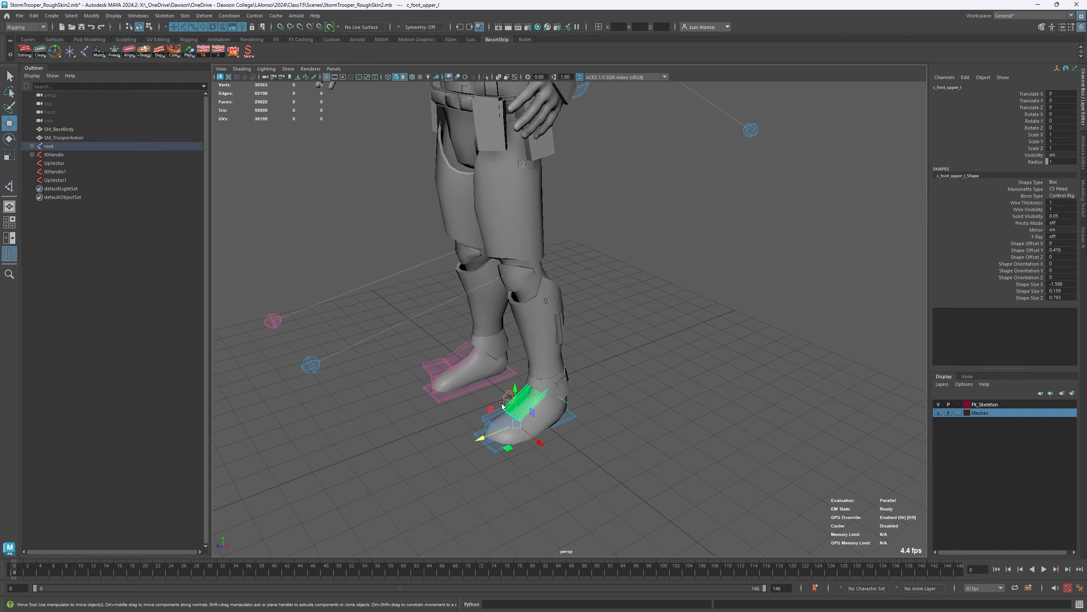
key("e")
left_click_drag(499, 410, 492, 446)
key("ctrl+z")
key("ctrl+z")
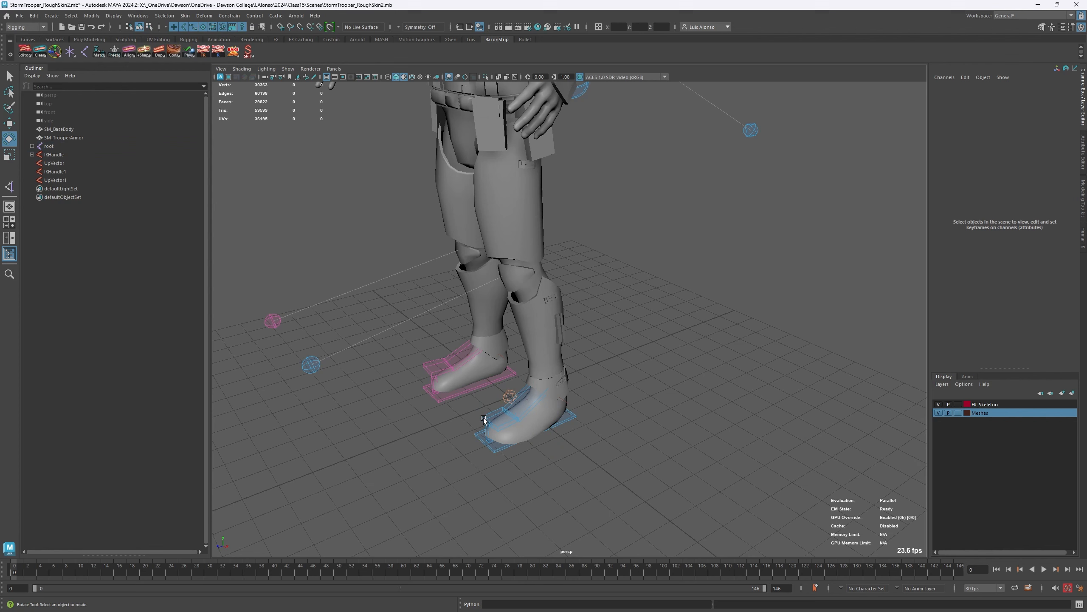
- Check the transform channels of the c_foot_lower_l control and the left leg's up-vector control
left_click(483, 419)
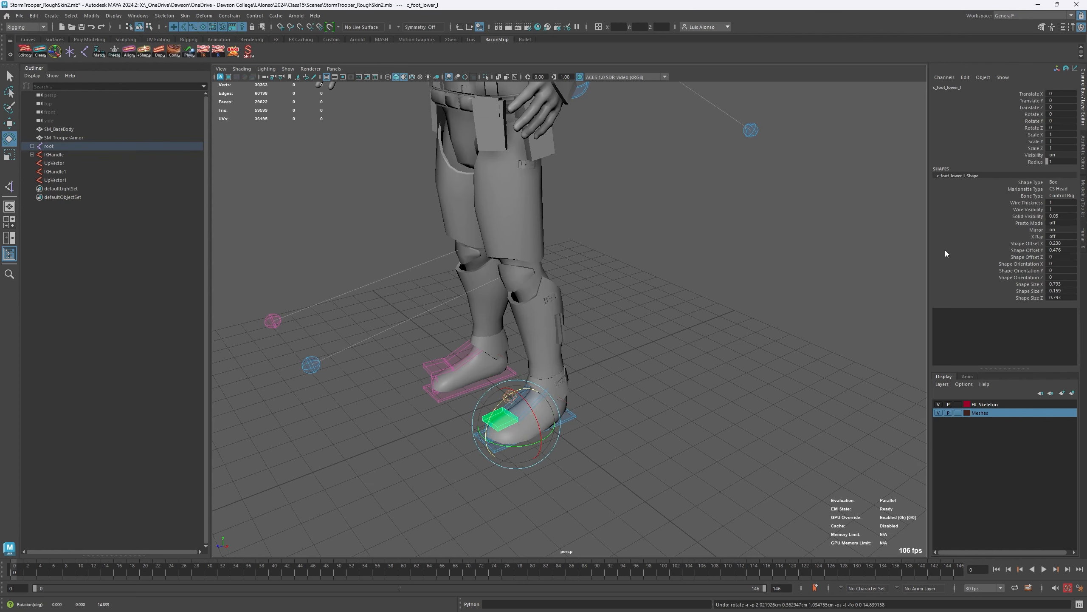
left_click(394, 446)
left_click(311, 365)
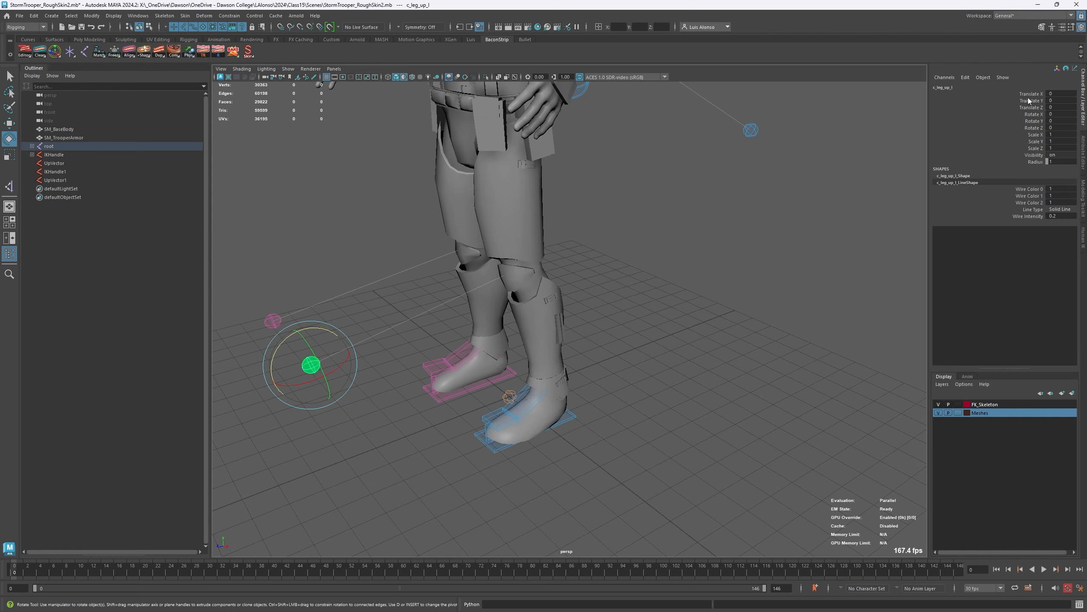
left_click(648, 447)
- Test rotating the left foot's main control, then both feet's main controls together, and undo the rotations
left_click(572, 422)
left_click_drag(558, 419, 518, 432)
key("ctrl+z")
left_click(470, 390, "shift")
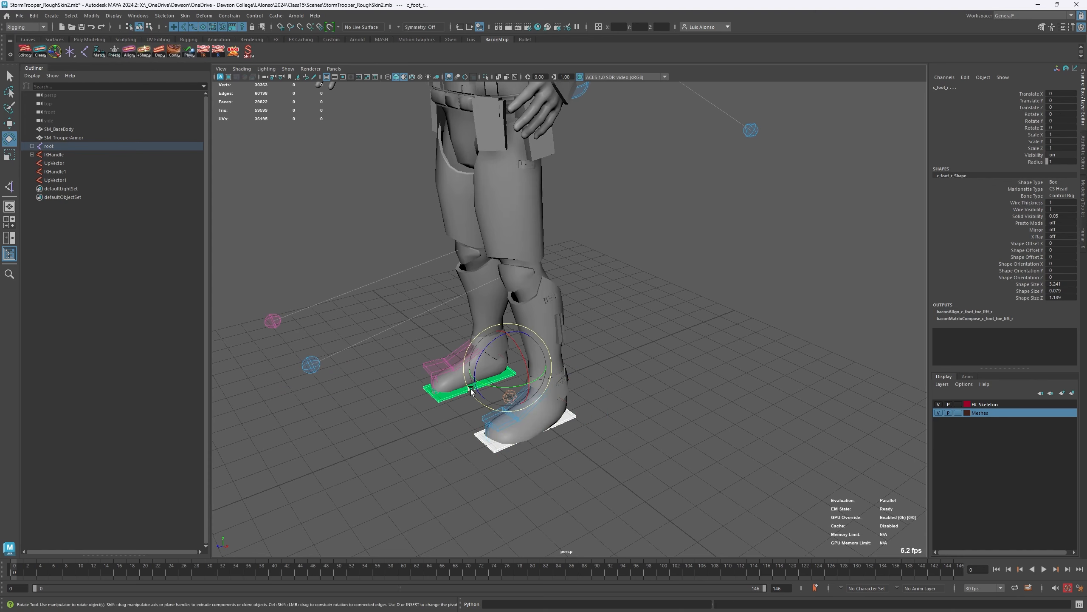
mouse_move(496, 369)
left_mouse_down()
mouse_move(565, 379)
mouse_move(500, 387)
left_mouse_up()
key("ctrl+z")
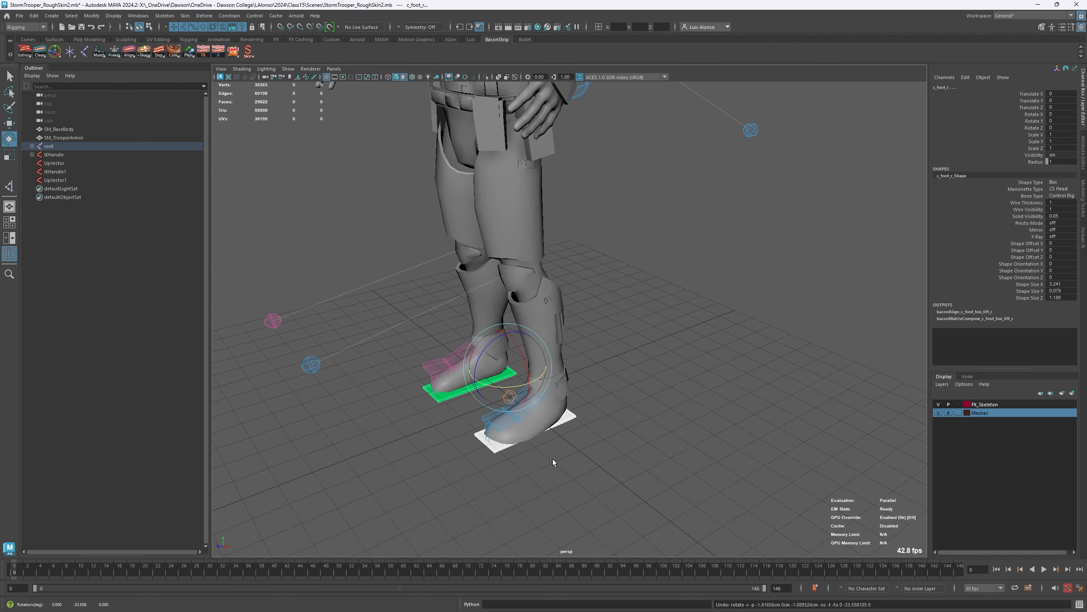
- Test rotating the left foot's c_foot_toe_lift_l control about Z and undo the rotation
left_click(597, 459)
left_click(486, 437)
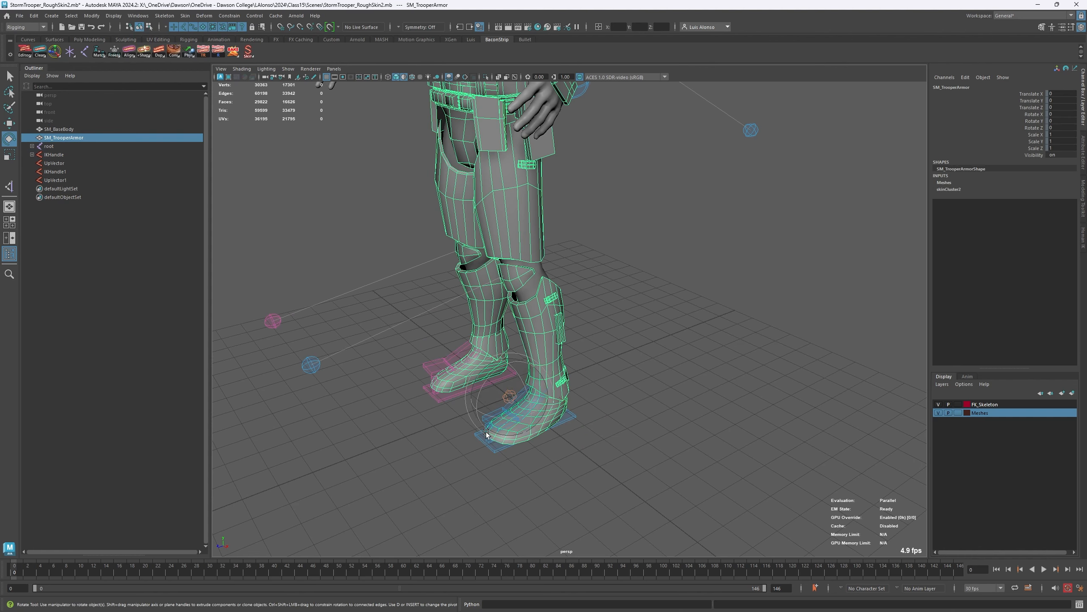
left_click(476, 456)
right_click_drag(475, 457, 463, 398, "alt")
middle_click_drag(437, 403, 545, 295, "alt")
left_click_drag(545, 295, 516, 376, "alt")
left_click(552, 359)
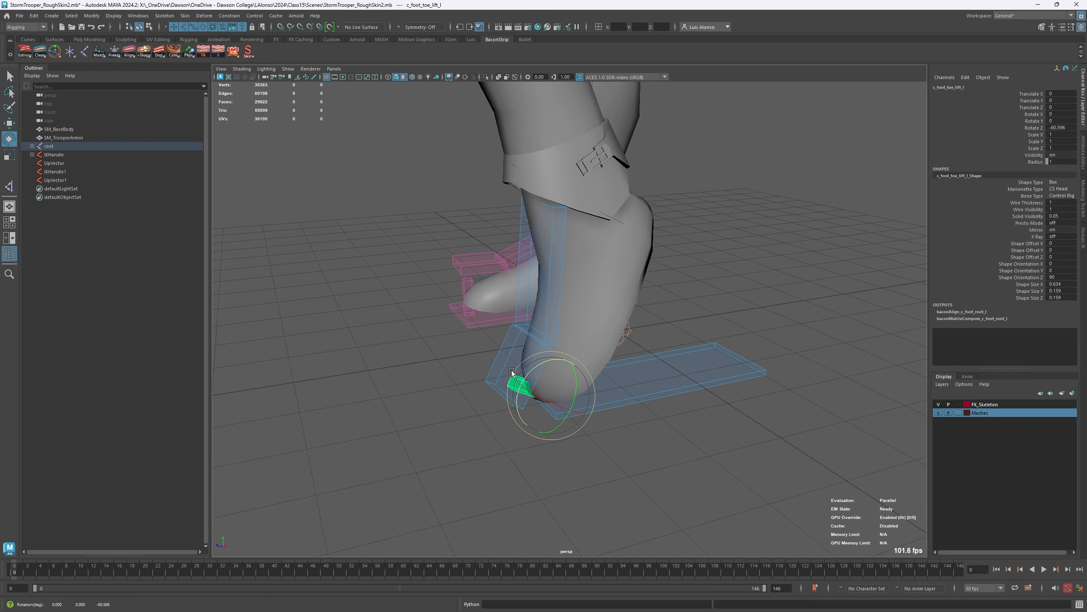
key("ctrl+z")
right_click_drag(512, 372, 262, 373, "alt")
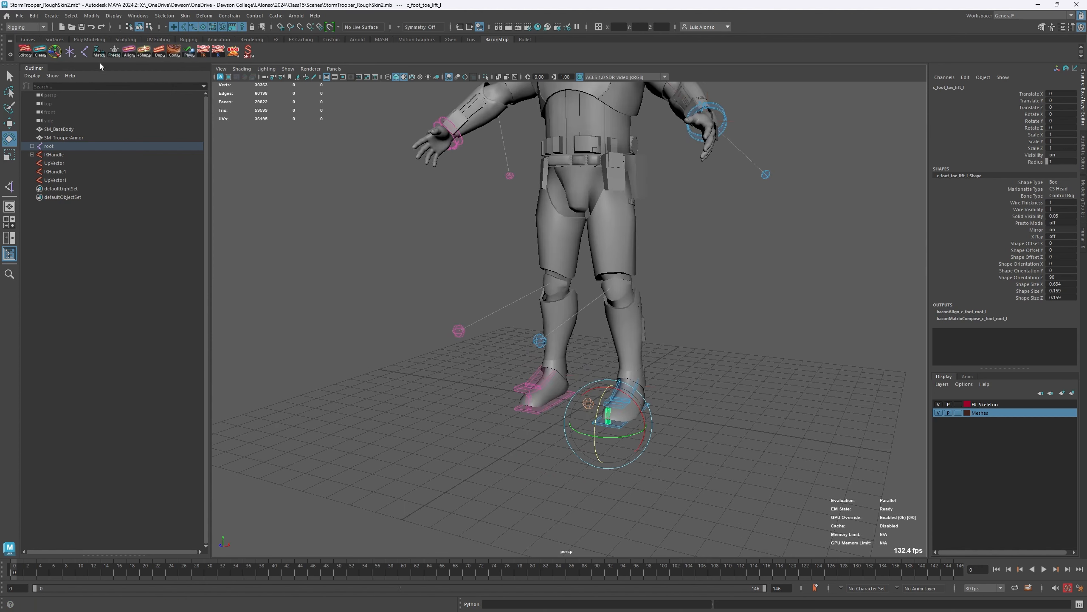
- Open the recent scene BendyBones.mb without saving changes to the current scene
left_click(19, 15)
mouse_move(80, 293)
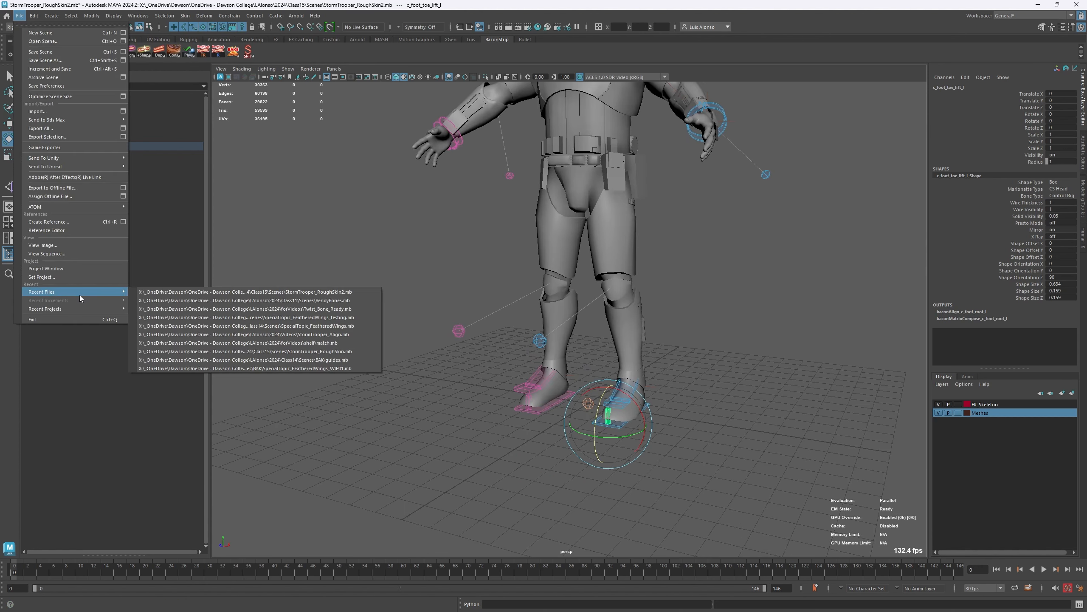
left_click(348, 302)
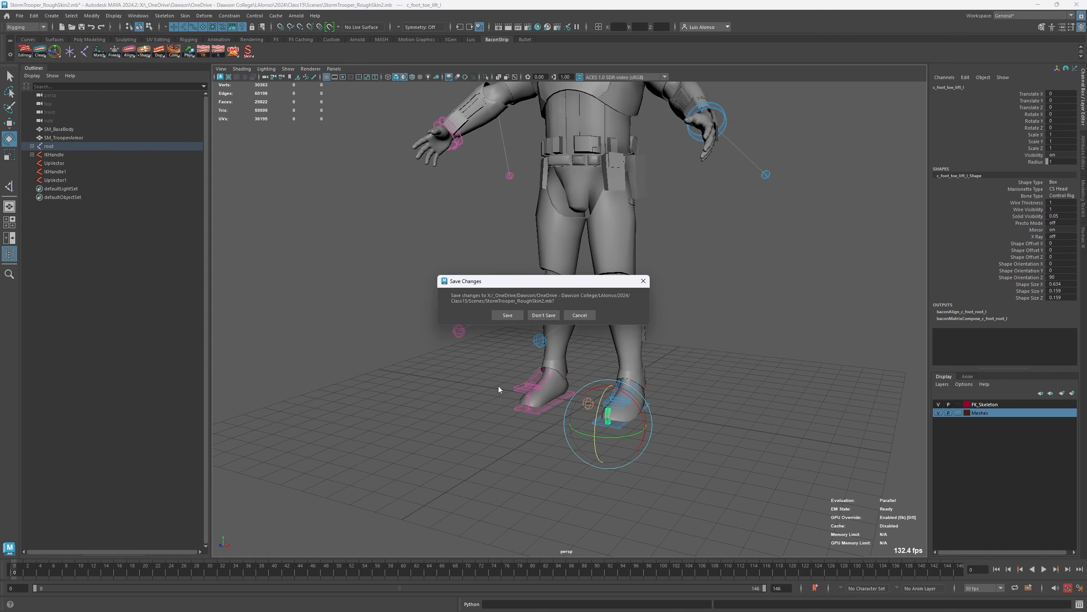
left_click(543, 315)
- Examine the arm skeleton's clavicle, upper arm and lower arm bones and the blue J1_01 joint
middle_click_drag(472, 425, 434, 395, "alt")
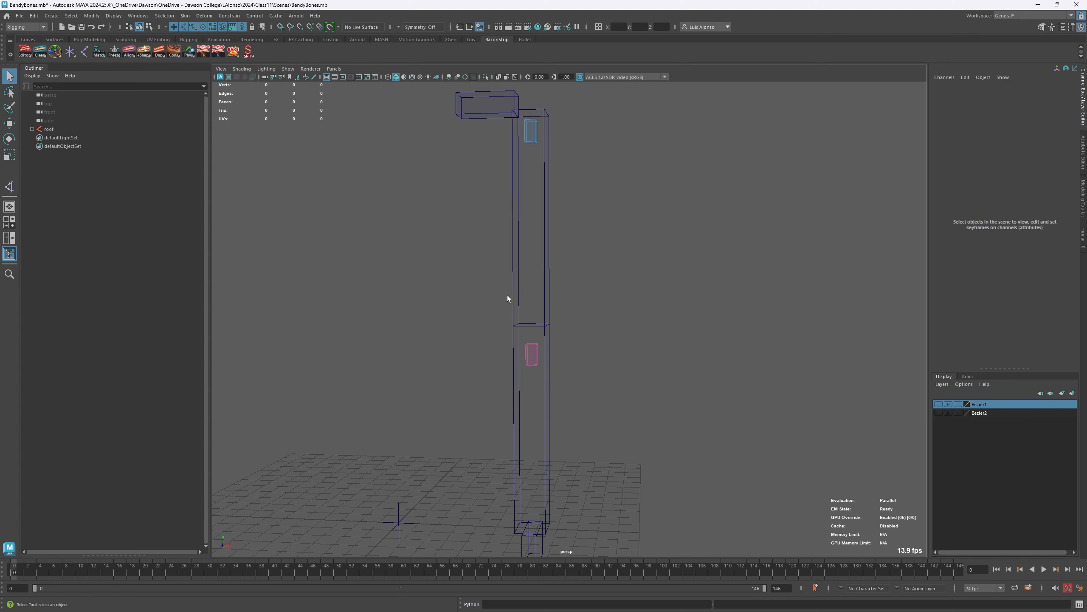
middle_click_drag(507, 295, 507, 263, "alt")
right_click_drag(507, 263, 470, 250, "alt")
middle_click_drag(471, 251, 468, 271, "alt")
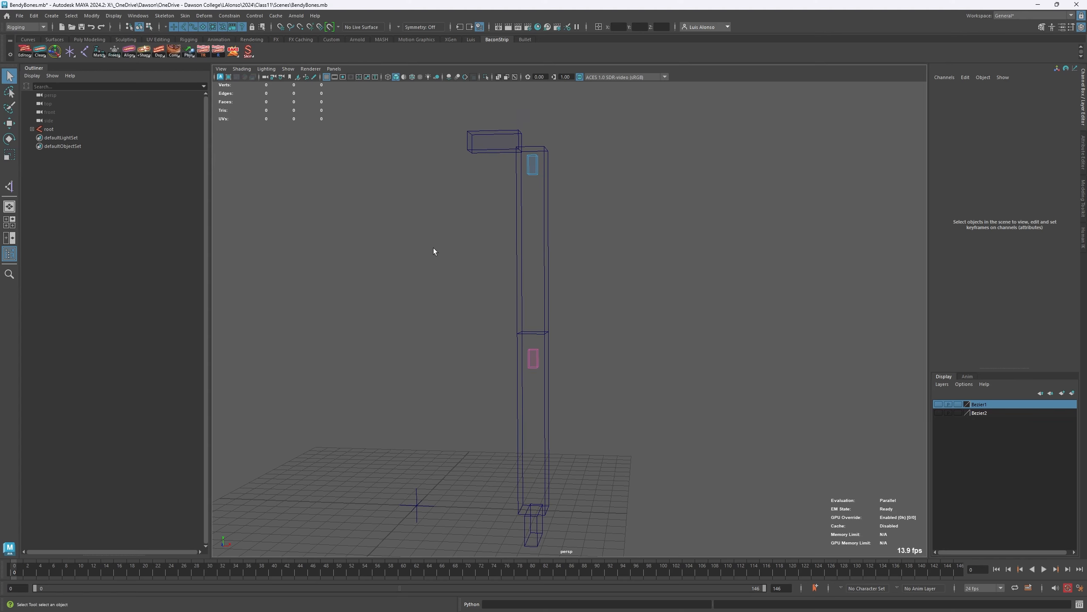
left_click(495, 143)
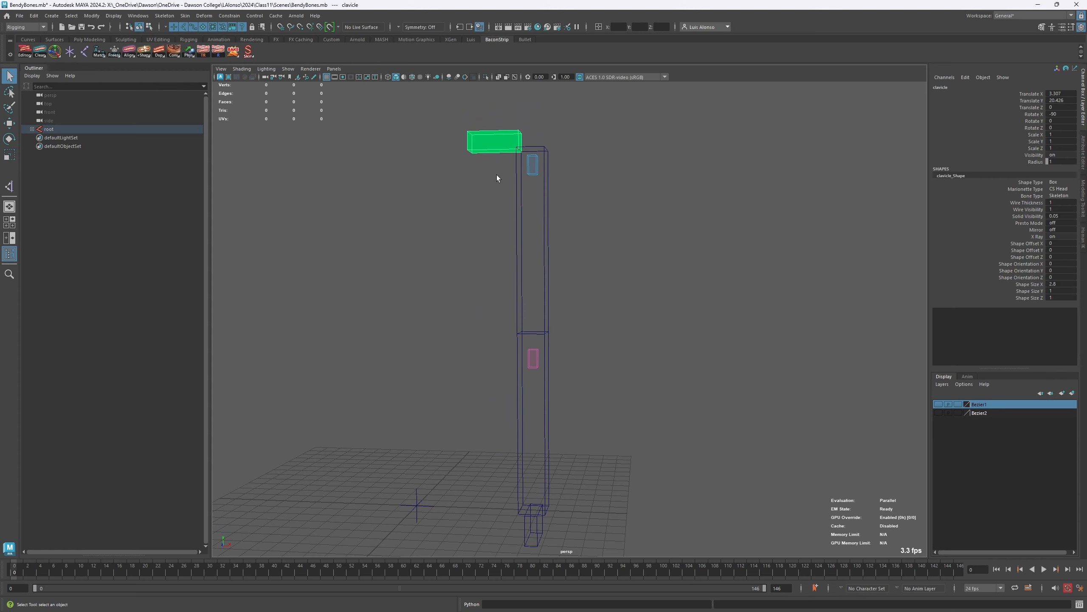
left_click(516, 186)
left_click(520, 421)
left_click(598, 234)
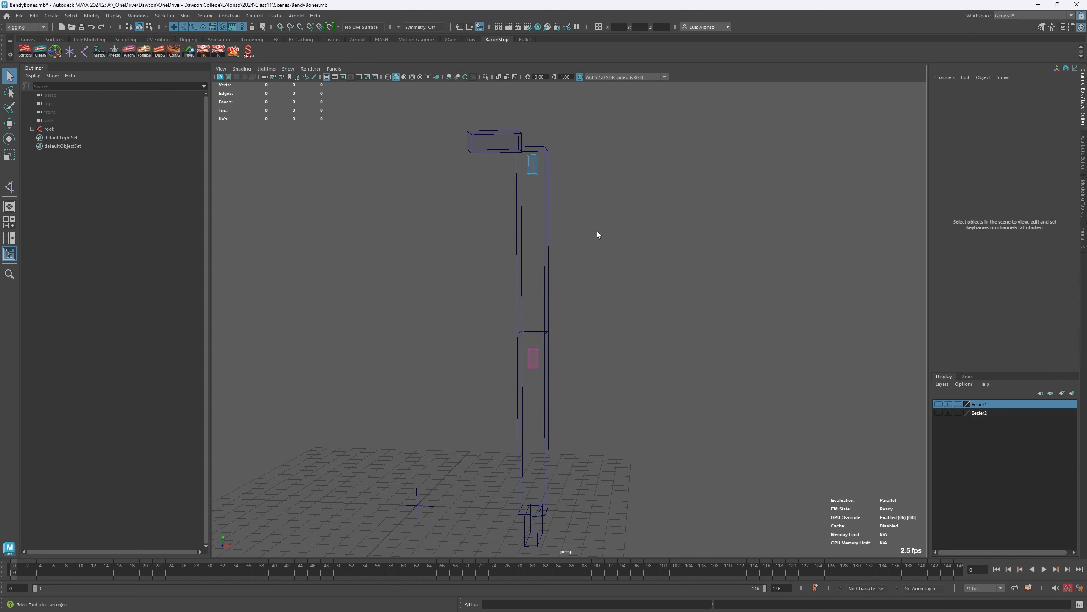
left_click(531, 171)
scroll(495, 189, "up", 2)
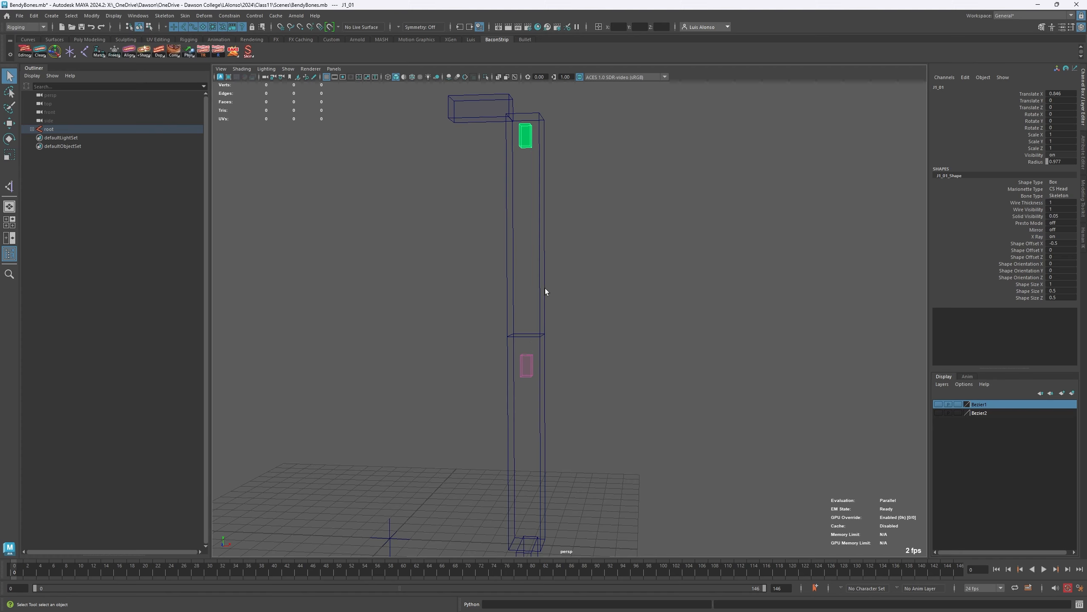
left_click(543, 301)
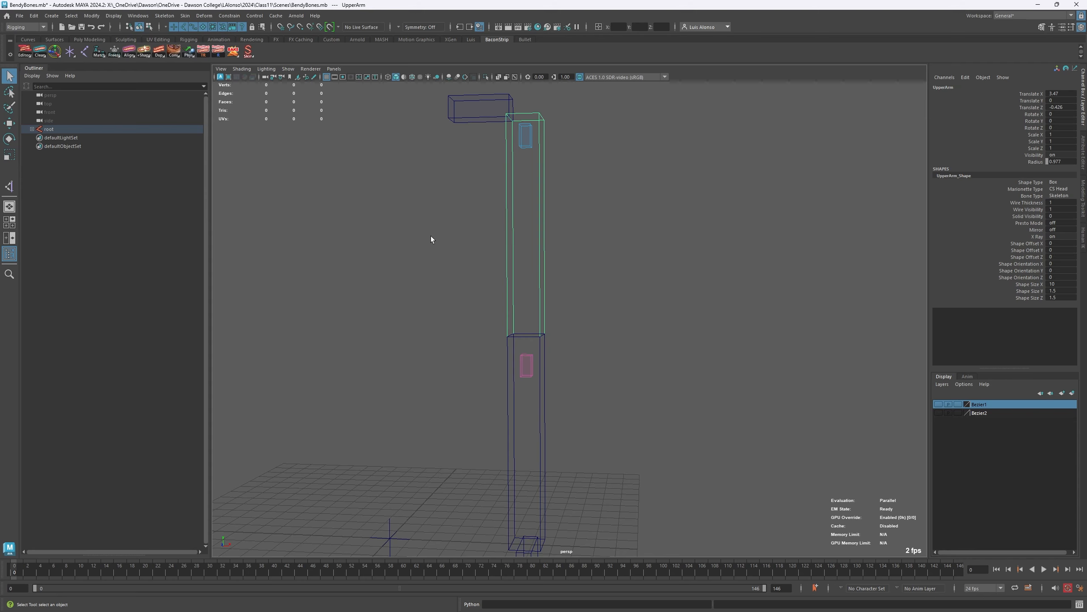
- Show the Bezier1 layer and check its shoulder and elbow Bezier points and the two tangent controls
left_click(939, 405)
left_click(564, 204)
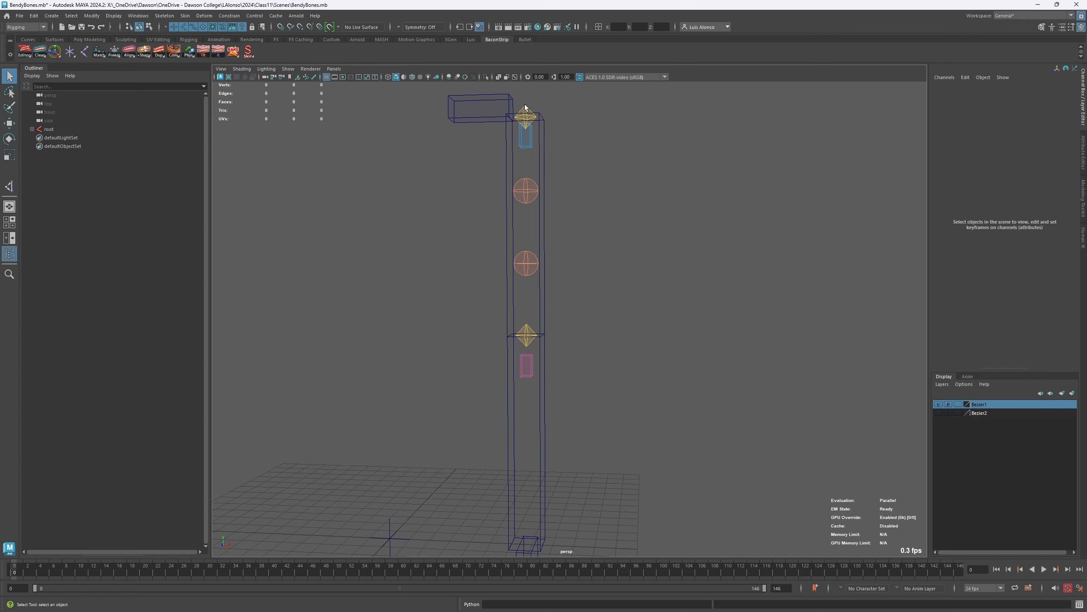
left_click(531, 122)
left_click(530, 336)
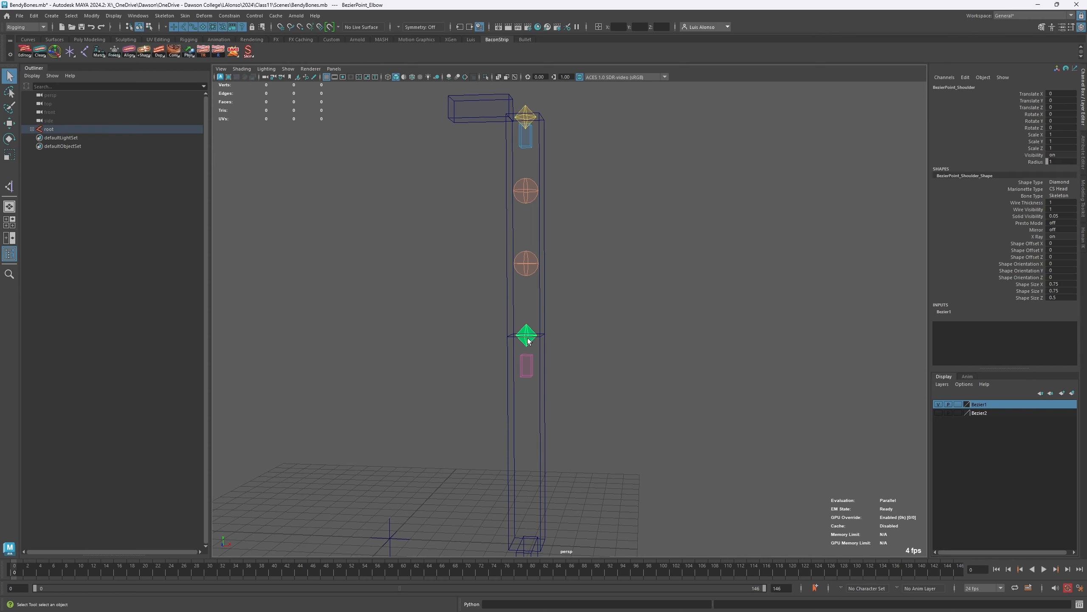
left_click(526, 184)
left_click(526, 270)
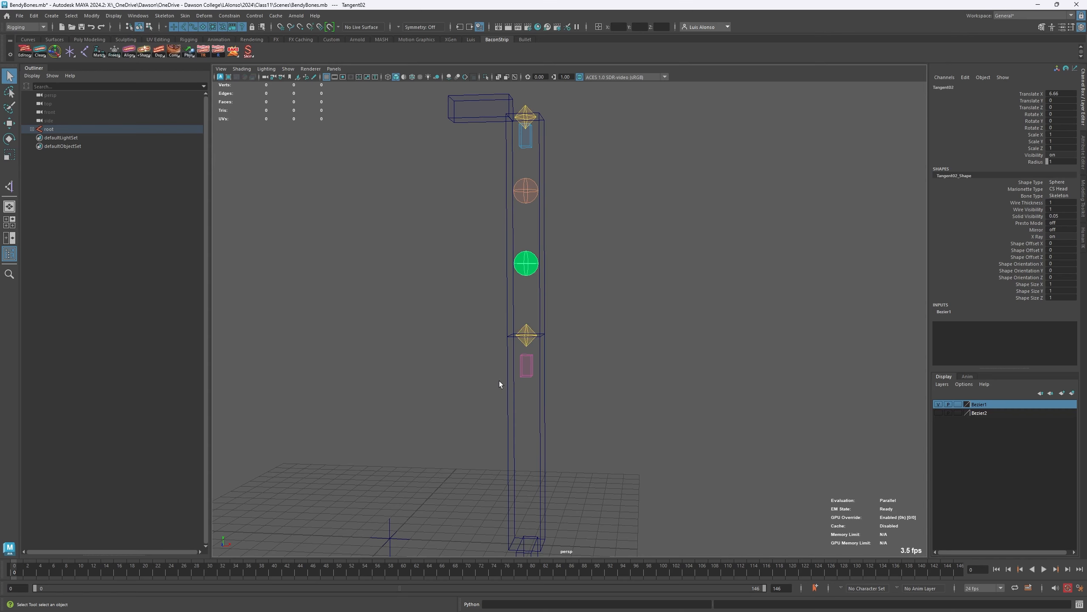
left_click(540, 143)
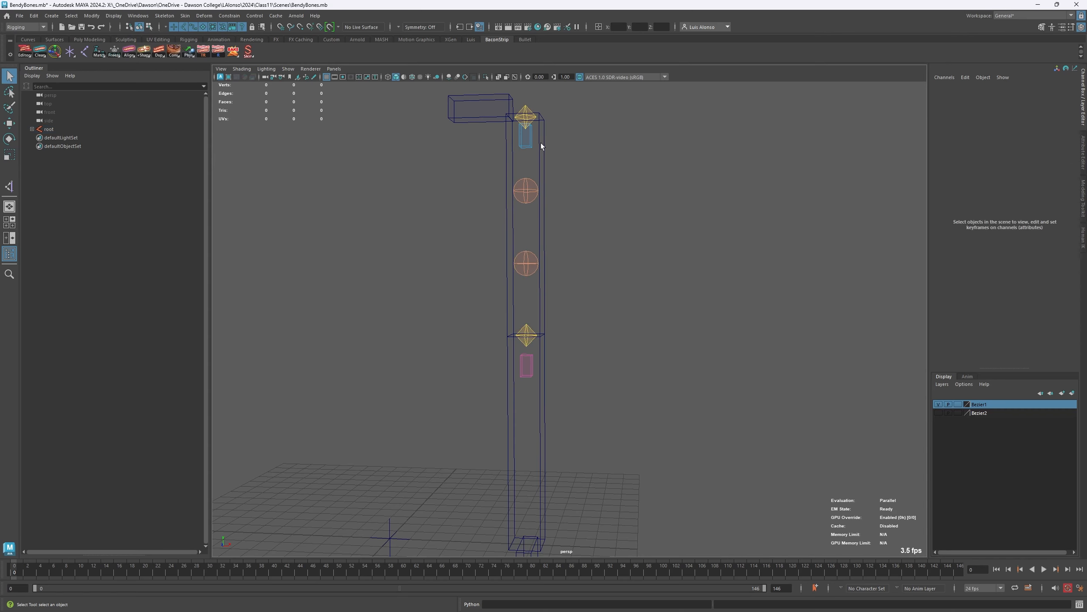
- Spread the six stacked blue J1 joints into a vertical column beside the upper arm
left_click(526, 136)
key("w")
left_click_drag(547, 138, 625, 134)
left_click_drag(588, 95, 584, 268, "shift")
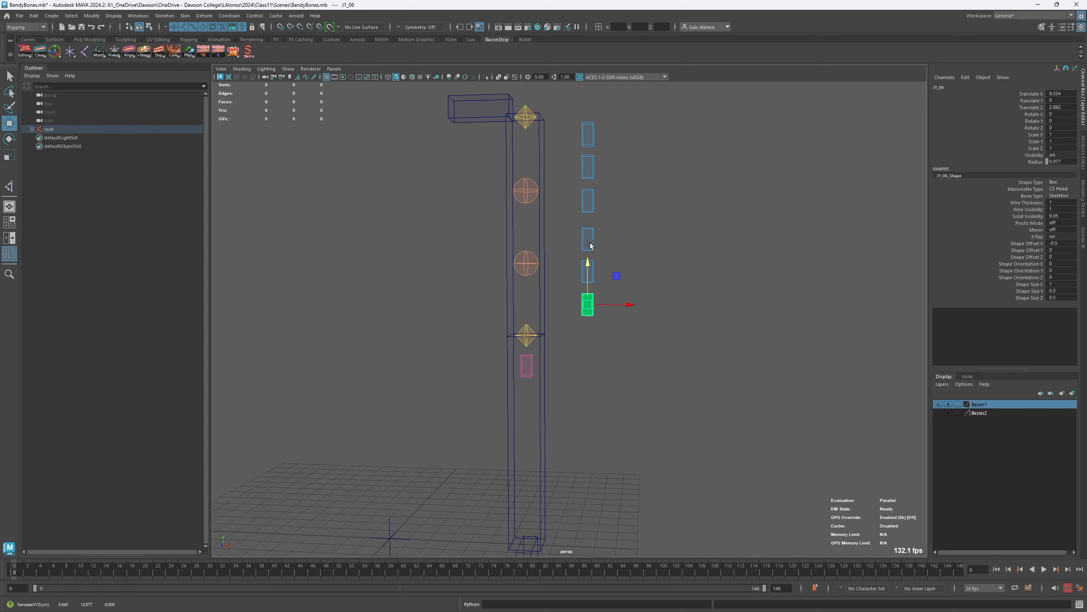
left_click(545, 438)
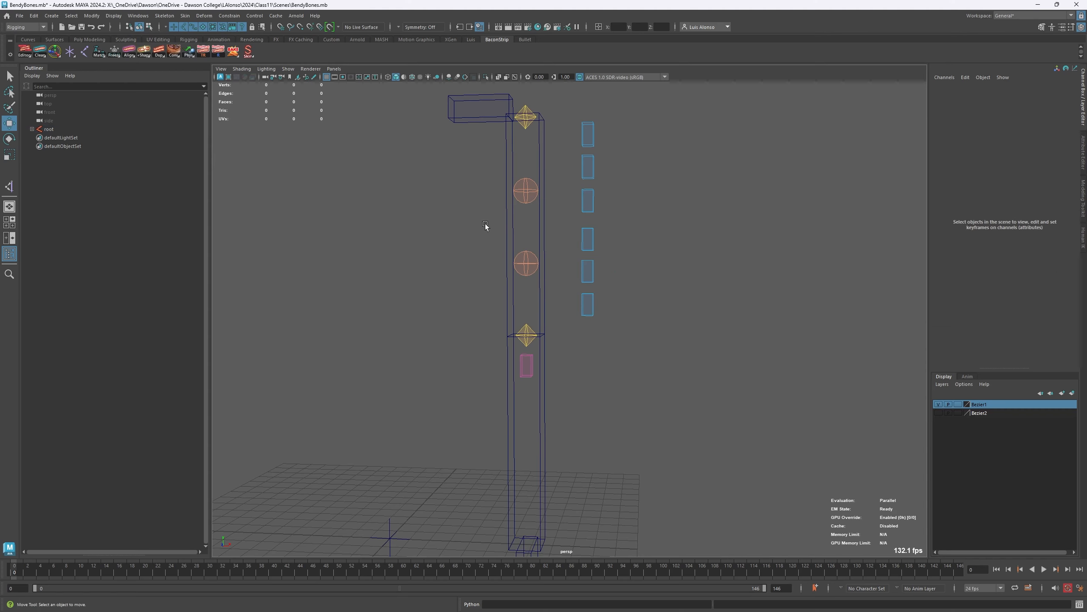
- Select BezierPoint_Shoulder, Tangent01, Tangent02, BezierPoint_Elbow and joints J1_01 to J1_06 in that order, and build the Bendy Bones quick rig
right_click_drag(501, 167, 567, 98, "alt")
middle_click_drag(567, 98, 593, 197, "alt")
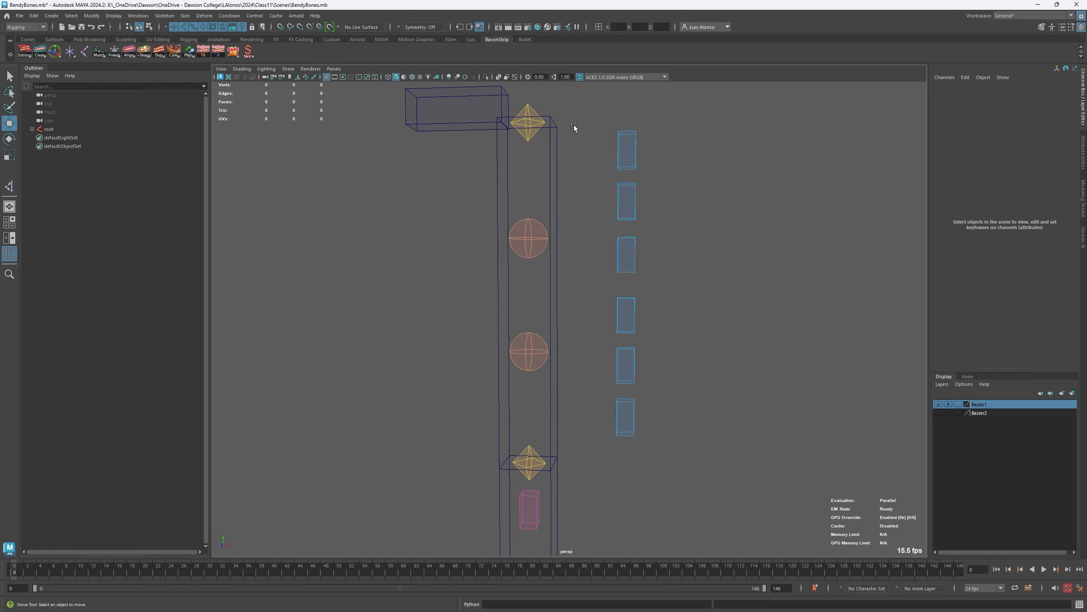
key("q")
left_click(530, 112)
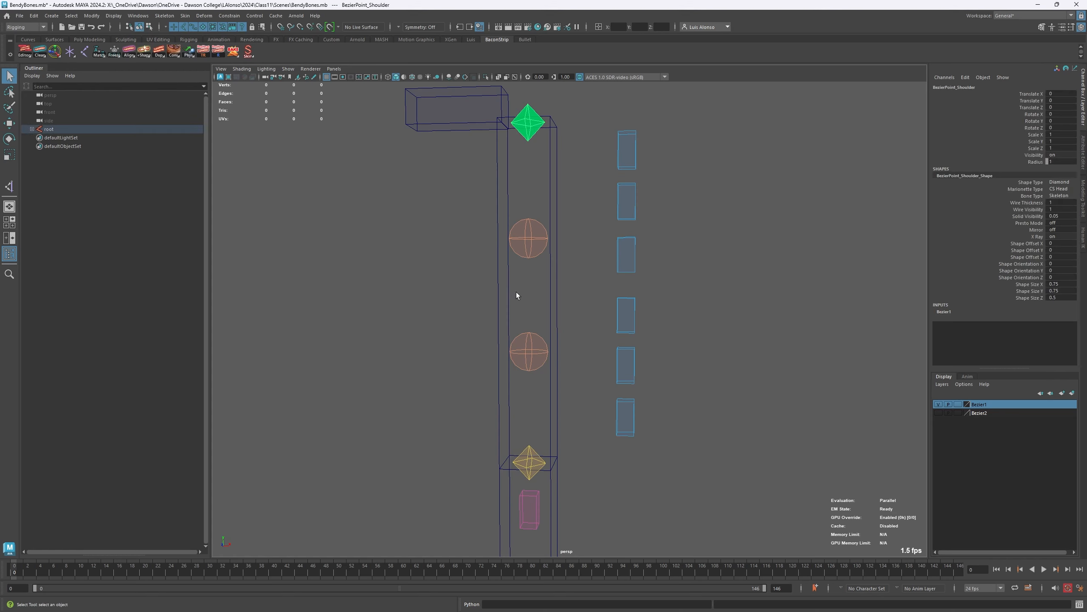
left_click(526, 232)
left_click(534, 356)
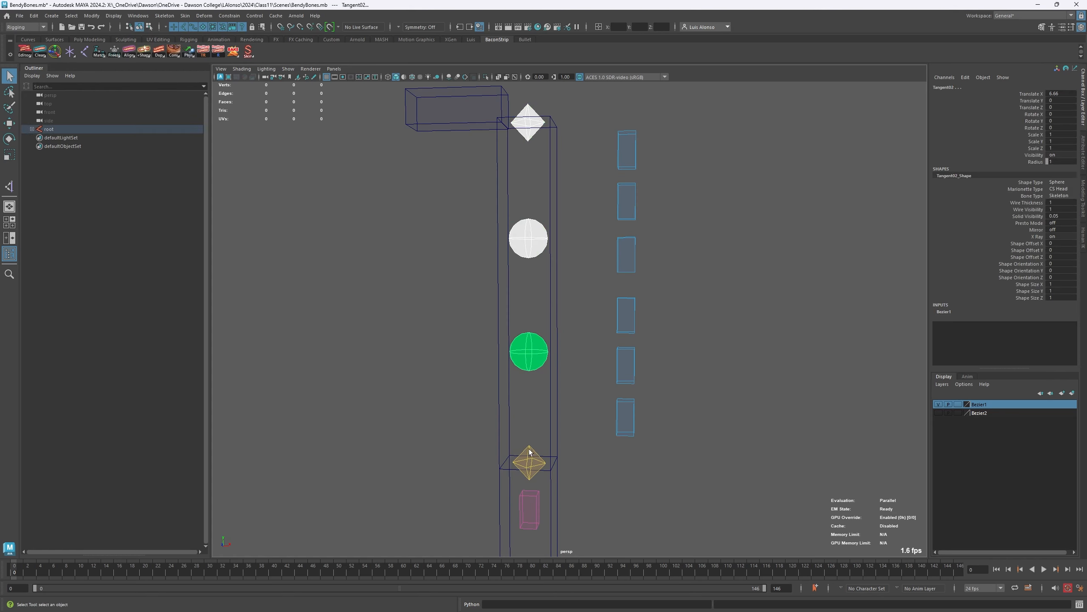
left_click(529, 451)
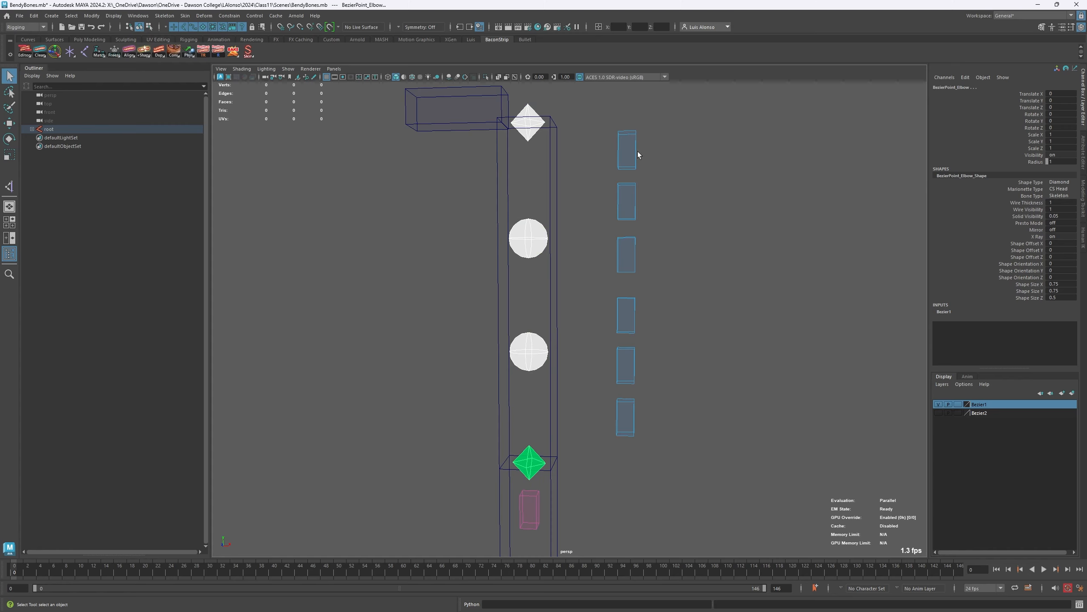
left_click(627, 150)
left_click(627, 201, "shift")
left_click(626, 254, "shift")
left_click(627, 315, "shift")
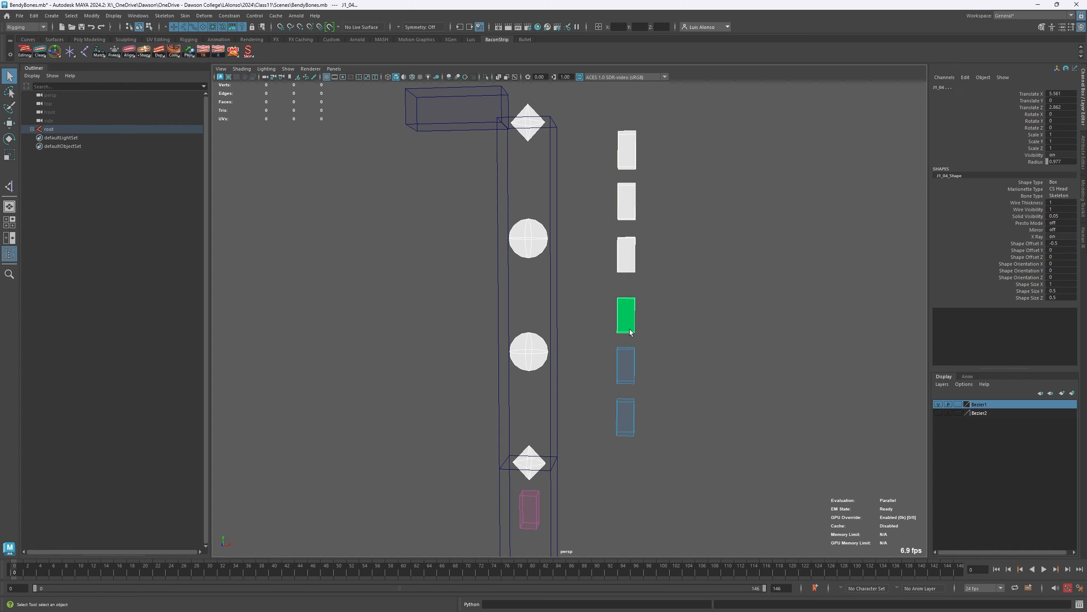
left_click(626, 365, "shift")
left_click(626, 417, "shift")
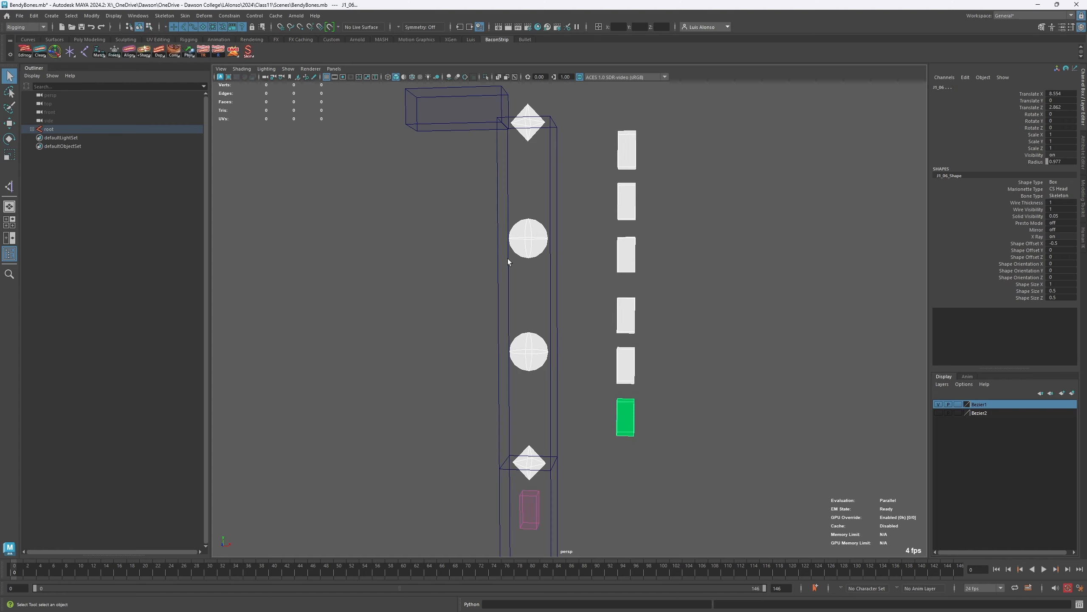
right_click(174, 51)
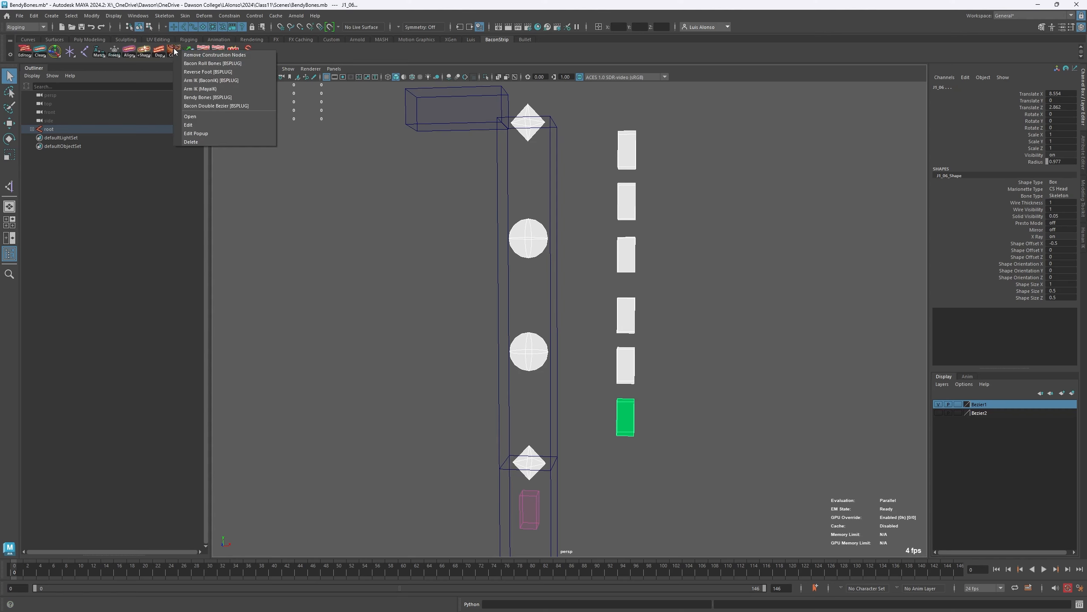
left_click(214, 98)
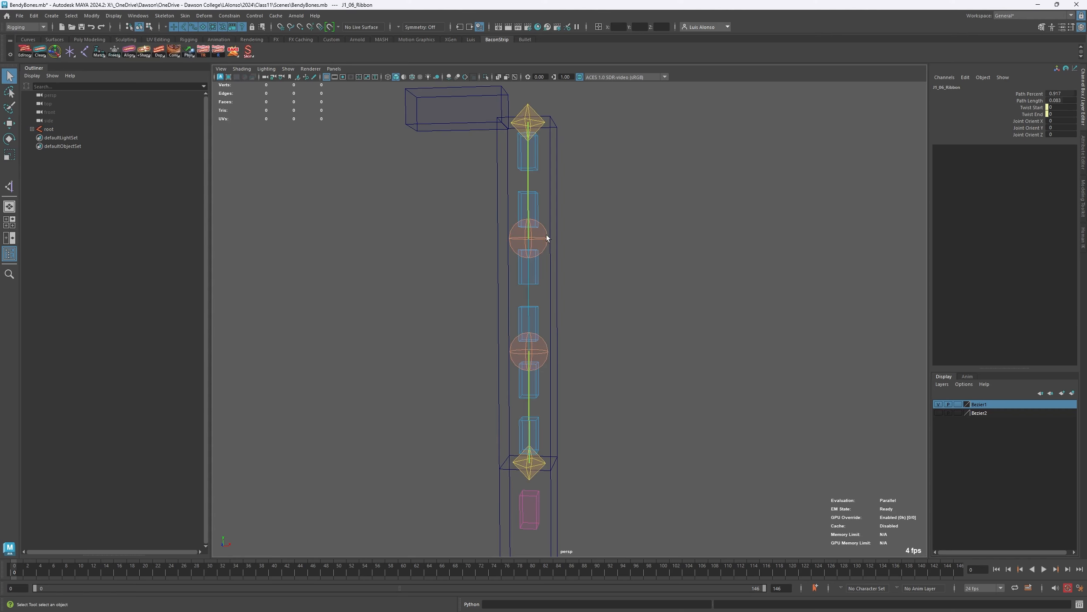
left_click(631, 255)
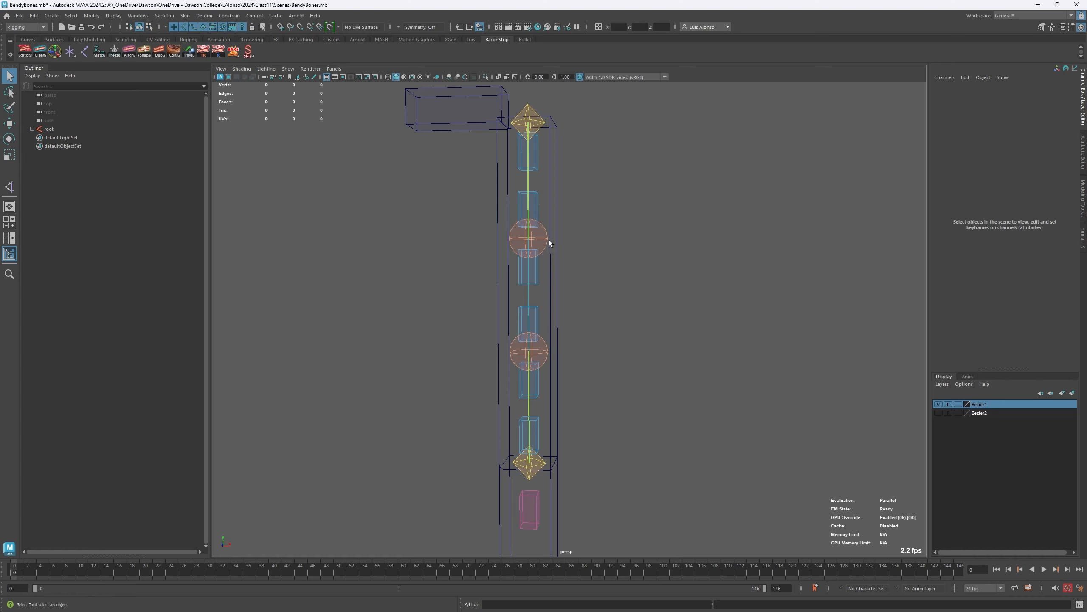
- Test moving the Tangent01 control of the bendy upper arm and clear the selection
left_click(538, 243)
key("w")
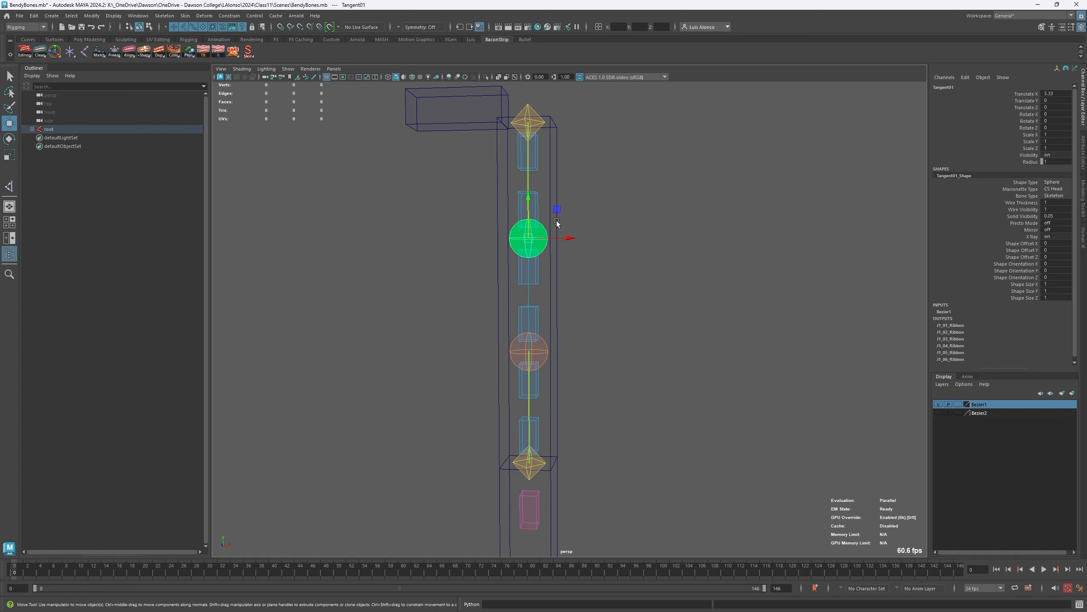
mouse_move(556, 215)
left_mouse_down()
mouse_move(599, 185)
mouse_move(742, 235)
mouse_move(525, 231)
mouse_move(658, 173)
mouse_move(694, 214)
mouse_move(545, 204)
mouse_move(646, 174)
mouse_move(512, 177)
mouse_move(665, 175)
mouse_move(553, 214)
left_mouse_up()
left_click(593, 337)
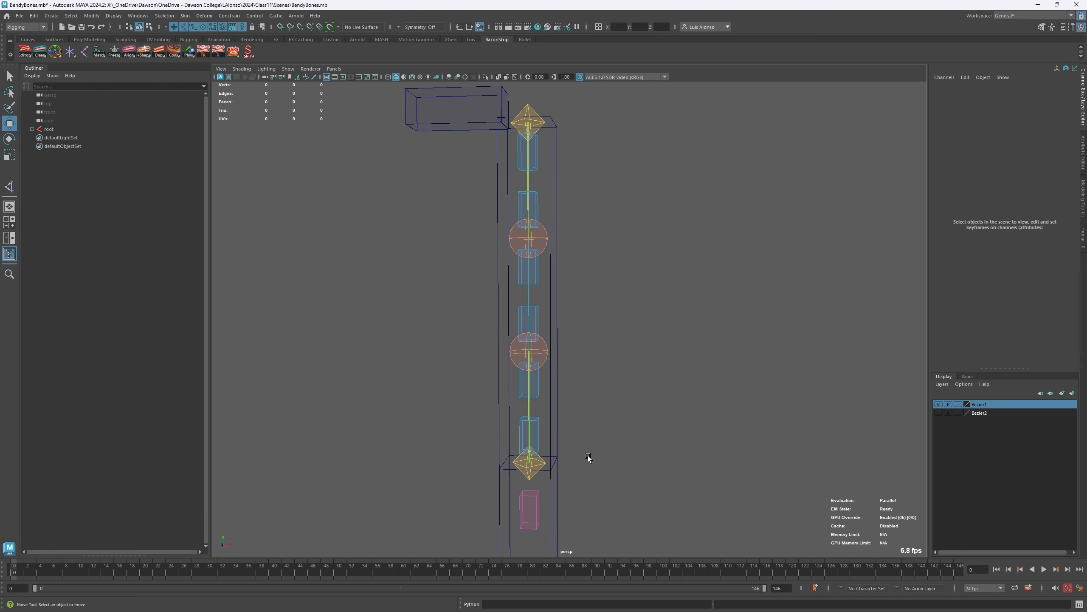
- Rotate the UpperArm bone to about -52 degrees in Z to test the bendy joints
left_click_drag(588, 457, 397, 337, "alt")
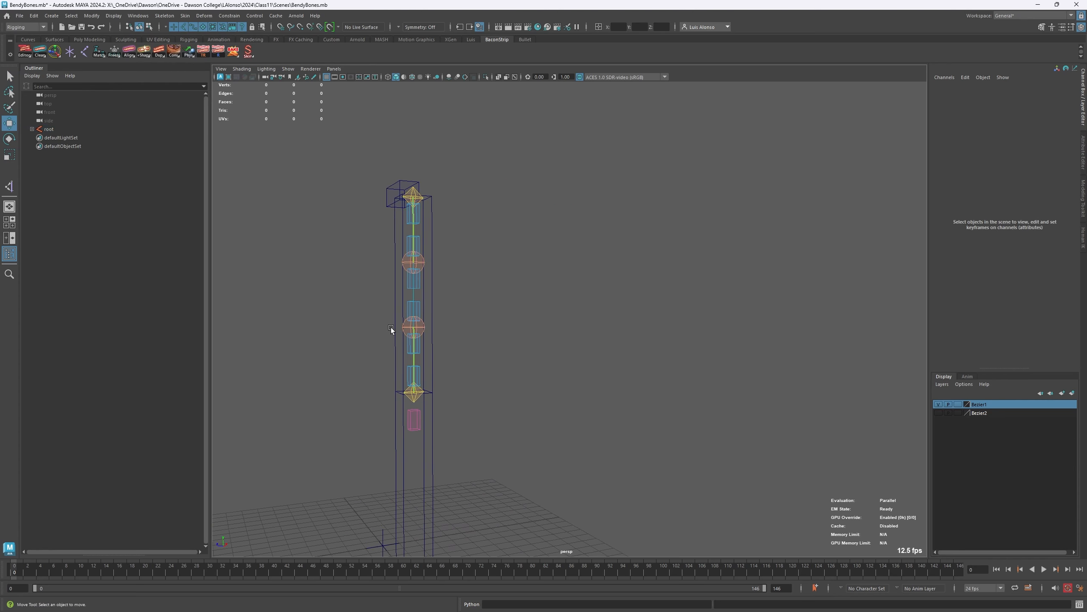
left_click(392, 316)
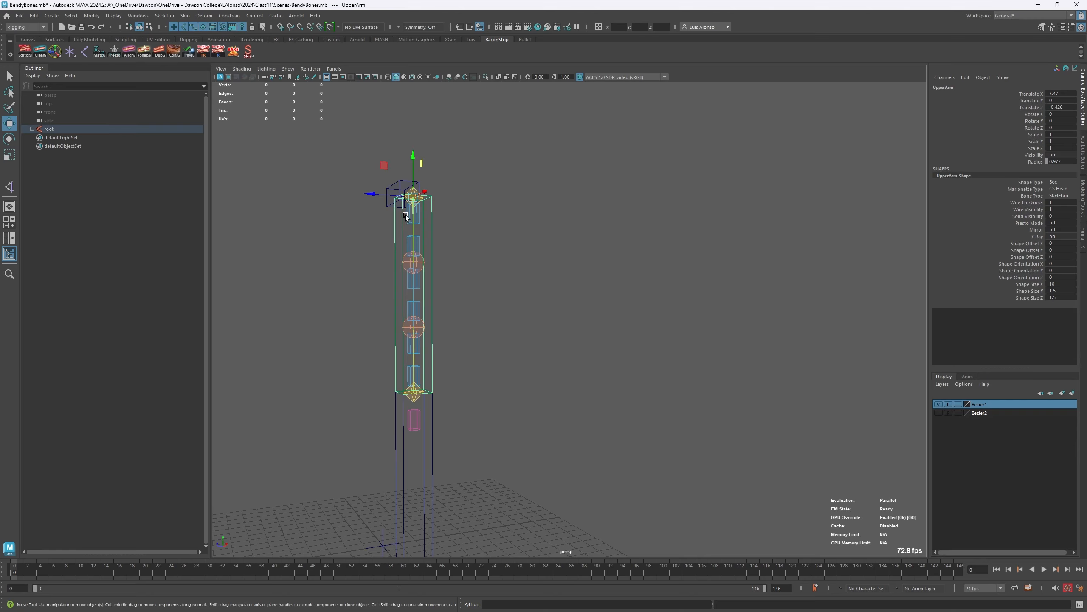
key("e")
left_click_drag(394, 206, 407, 252)
middle_click_drag(408, 252, 546, 281, "alt")
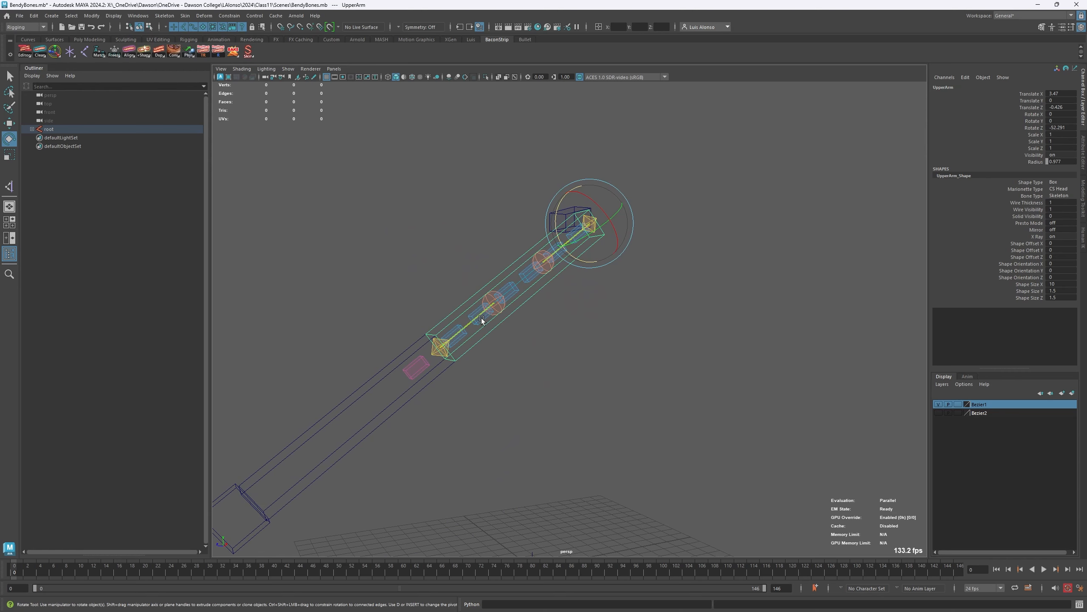
- Bend the elbow by rotating the LowerArm bone to about -96 degrees in Z
left_click(438, 376)
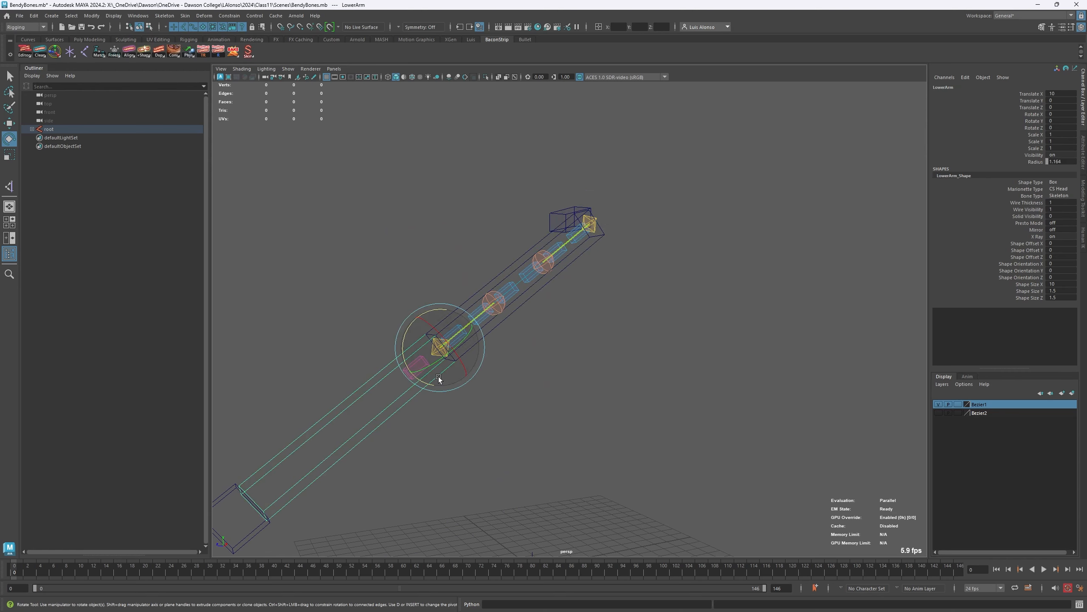
left_click_drag(413, 383, 404, 314)
right_click_drag(531, 234, 617, 188, "alt")
middle_click_drag(494, 157, 549, 135, "alt")
left_click_drag(517, 138, 589, 233, "alt")
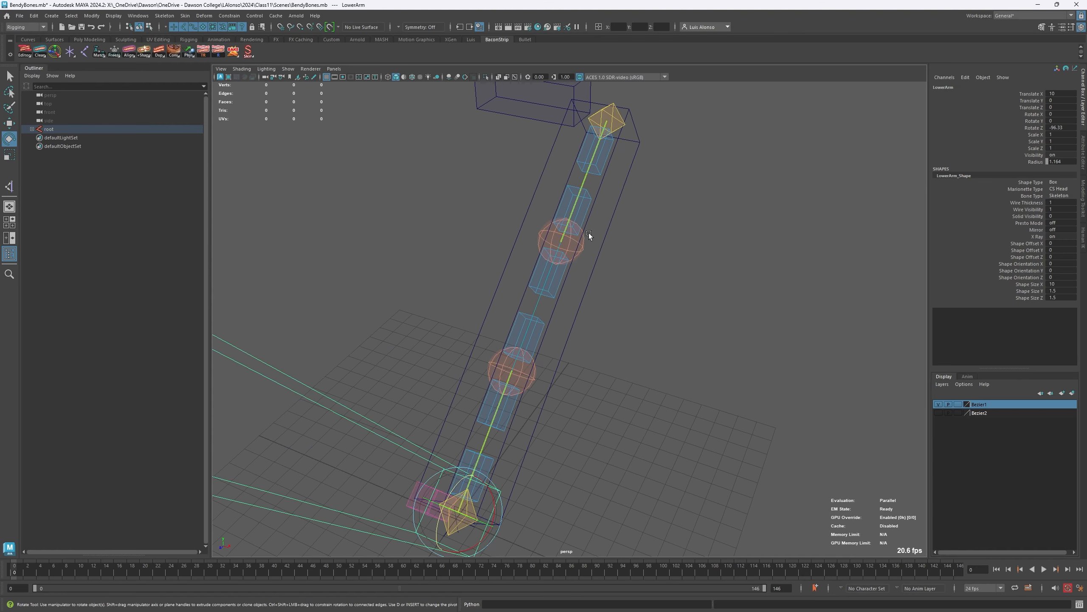
- Move the Tangent02 control off the upper arm to about X 8.39, Y 3.11 to bow the joints near the elbow
left_click(586, 248)
left_click_drag(627, 296, 420, 253, "alt")
left_click(420, 253)
key("w")
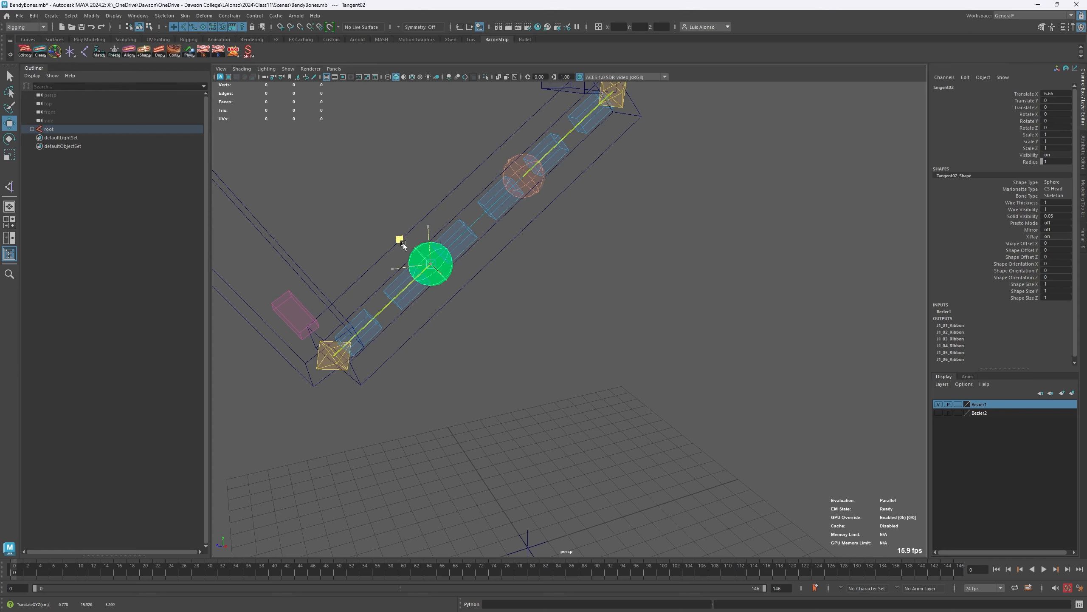
middle_click_drag(400, 244, 410, 296)
left_click_drag(411, 296, 435, 346)
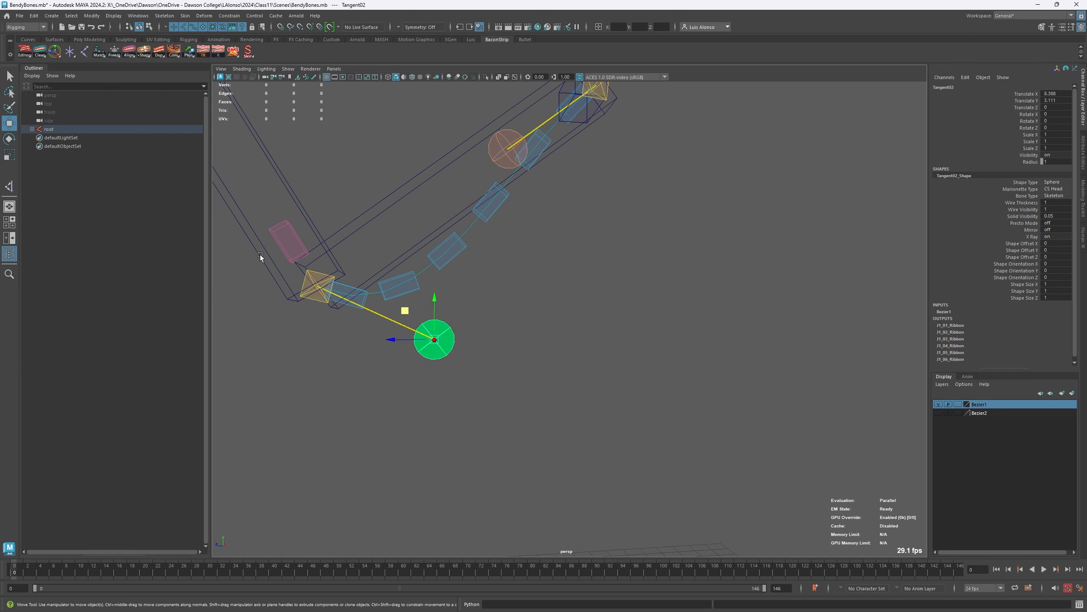
- Pull the Tangent01 control to the opposite side of the upper arm to test an S-shaped bend, and undo its last move
left_click(498, 140)
left_click_drag(479, 115, 380, 44)
middle_click_drag(487, 194, 501, 304, "alt")
right_click_drag(533, 240, 382, 224, "alt")
middle_click_drag(454, 217, 501, 248)
left_click_drag(500, 245, 430, 249)
key("ctrl+z")
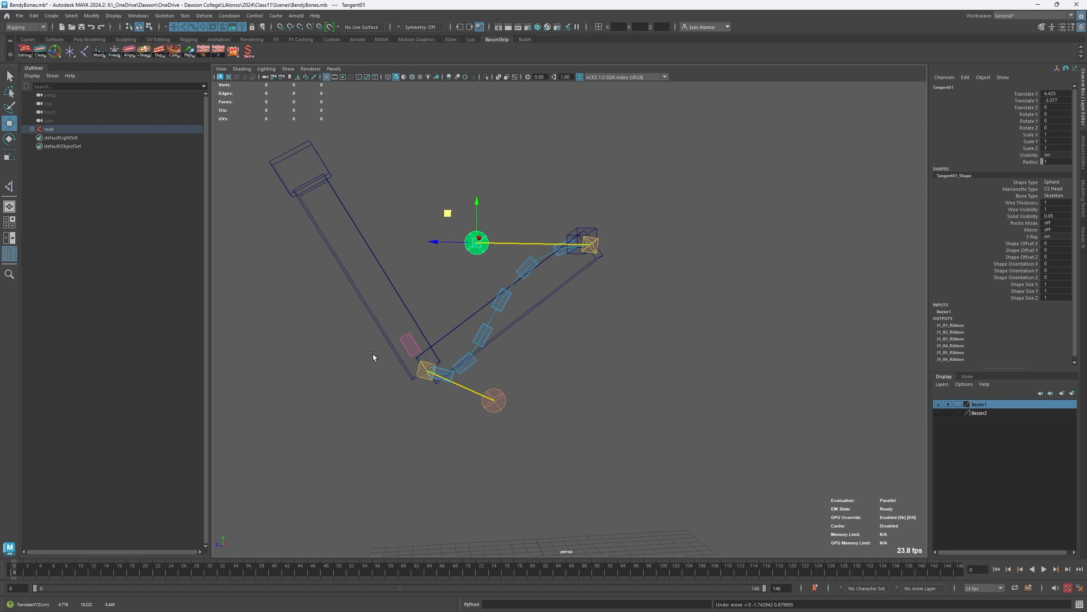
- Bring Tangent01 and Tangent02 back close to the upper arm bone to straighten the bendy joints
left_click_drag(374, 354, 374, 376, "alt")
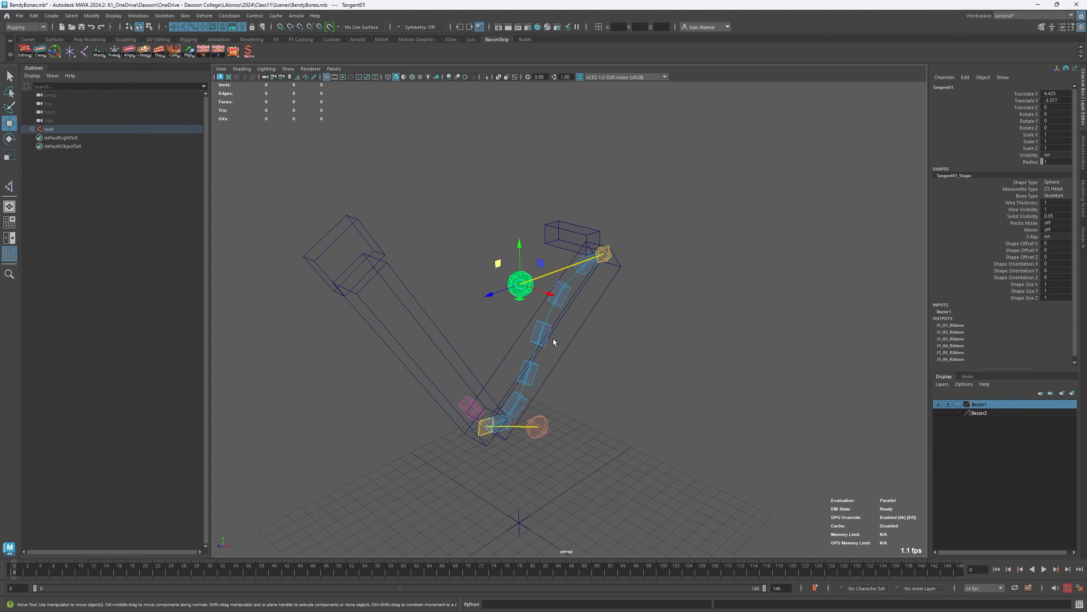
left_click_drag(553, 341, 540, 337, "alt")
left_click_drag(449, 235, 511, 255)
left_click(471, 383)
left_click_drag(471, 384, 426, 352)
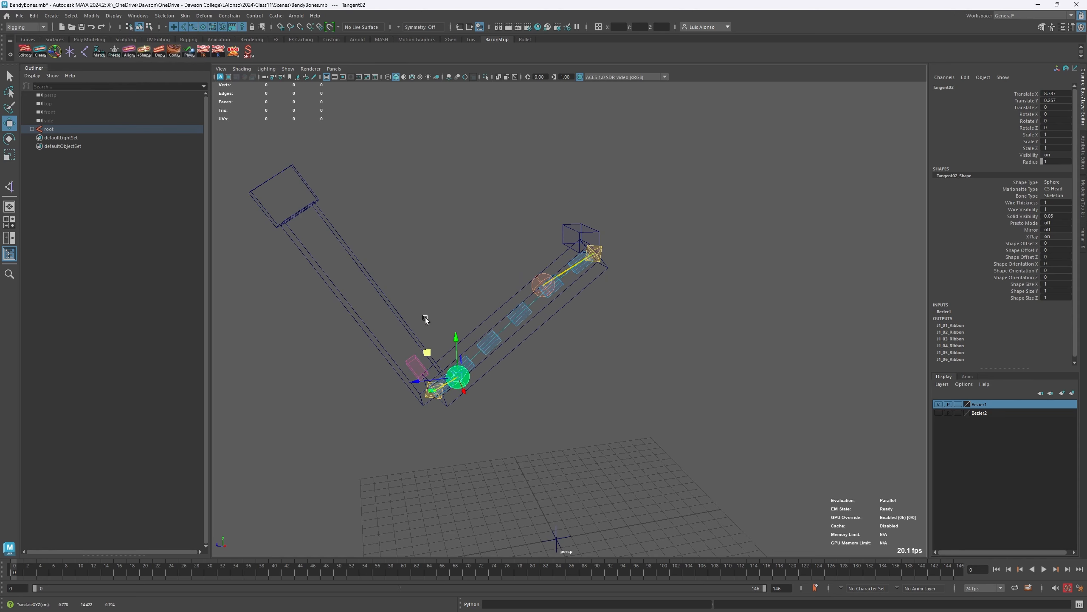
- Pull Tangent01 well away from the upper arm, to about Y -5, to exaggerate the bend near the shoulder, and clear the selection
left_click(533, 284)
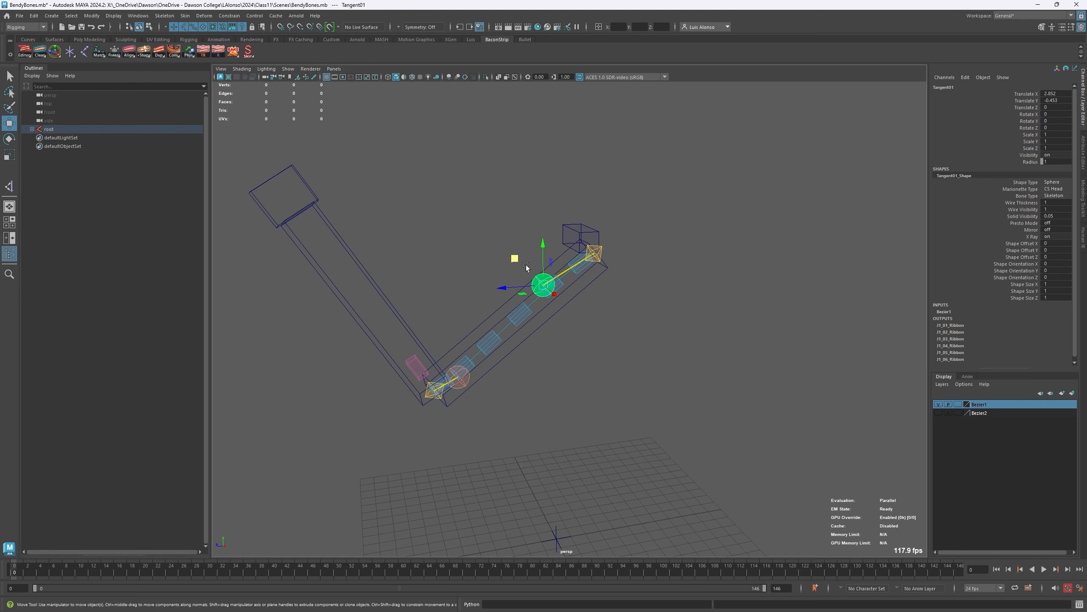
left_click_drag(514, 258, 488, 240)
left_click_drag(432, 335, 612, 304, "alt")
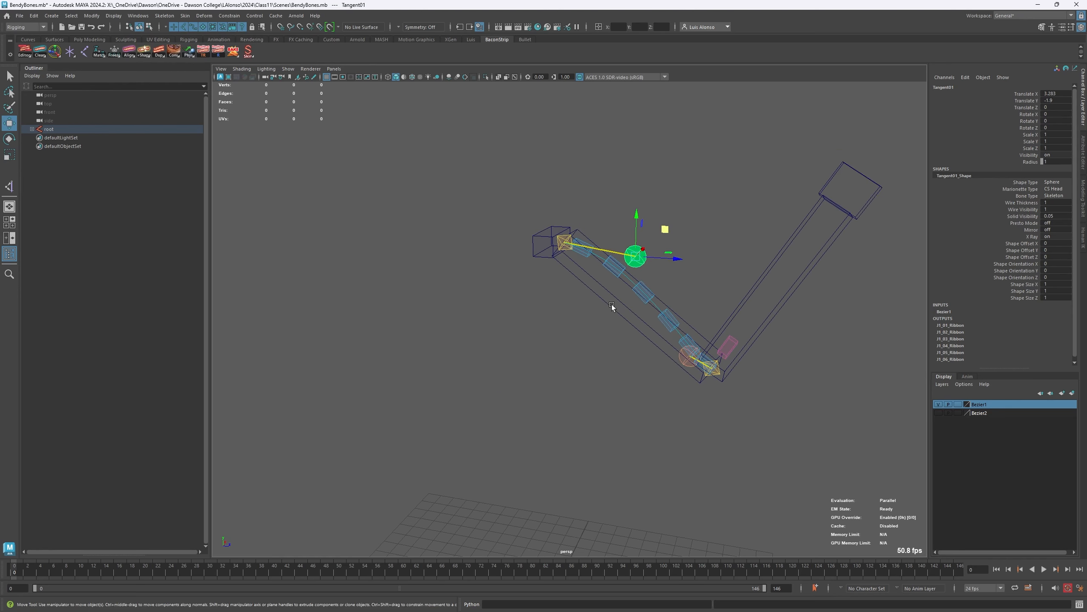
left_click_drag(664, 229, 683, 165)
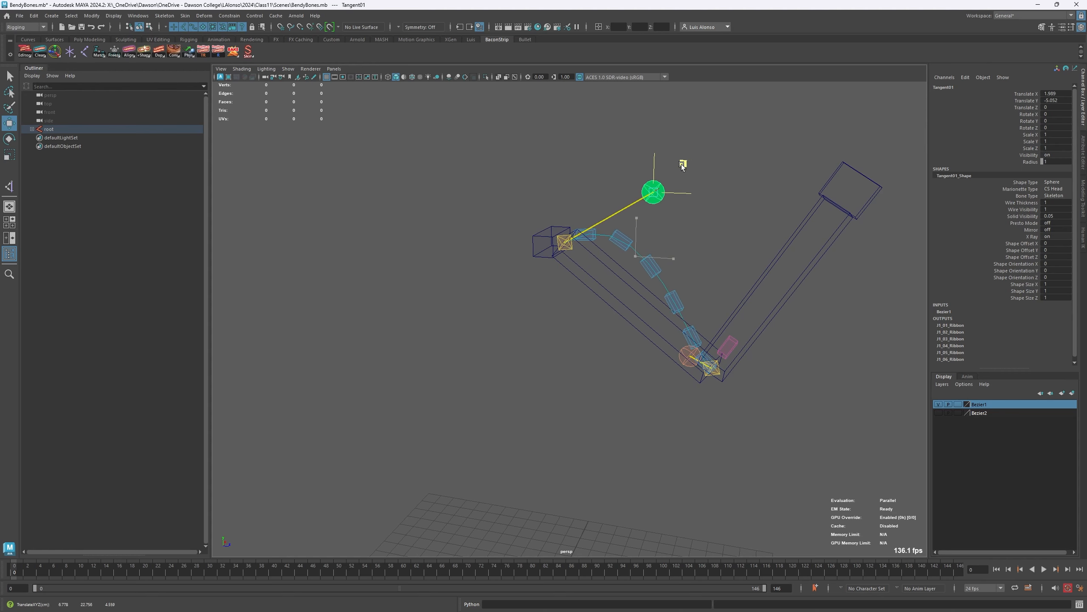
left_click(719, 271)
- Reselect Tangent01 and move it closer to the bone, to about X 2.5, Y -3.06, for a softer arc
left_click_drag(691, 350, 590, 355, "alt")
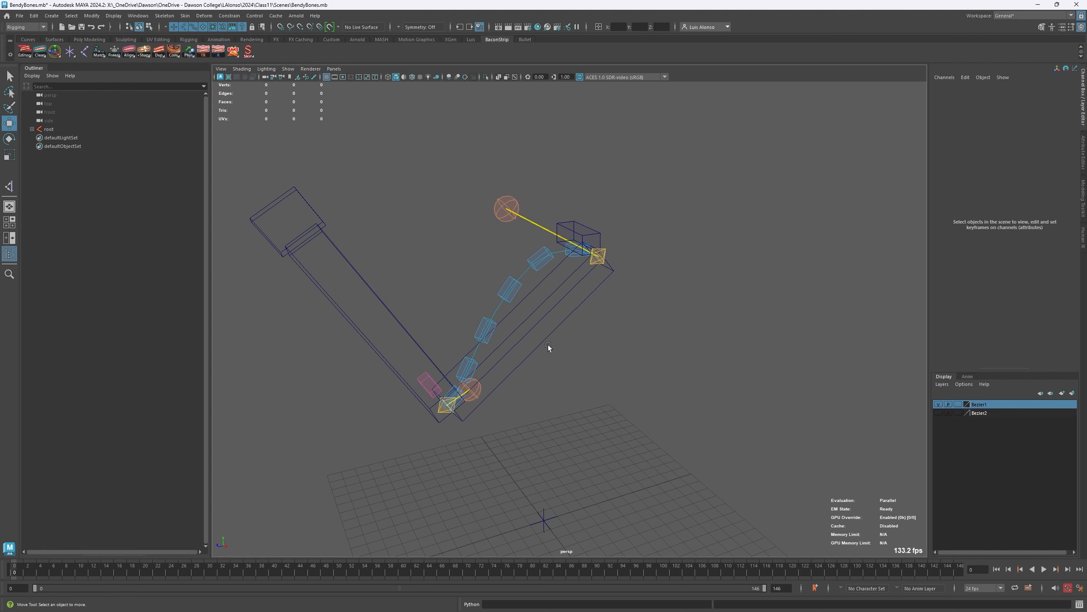
left_click(503, 217)
left_click_drag(478, 182, 468, 247, "alt")
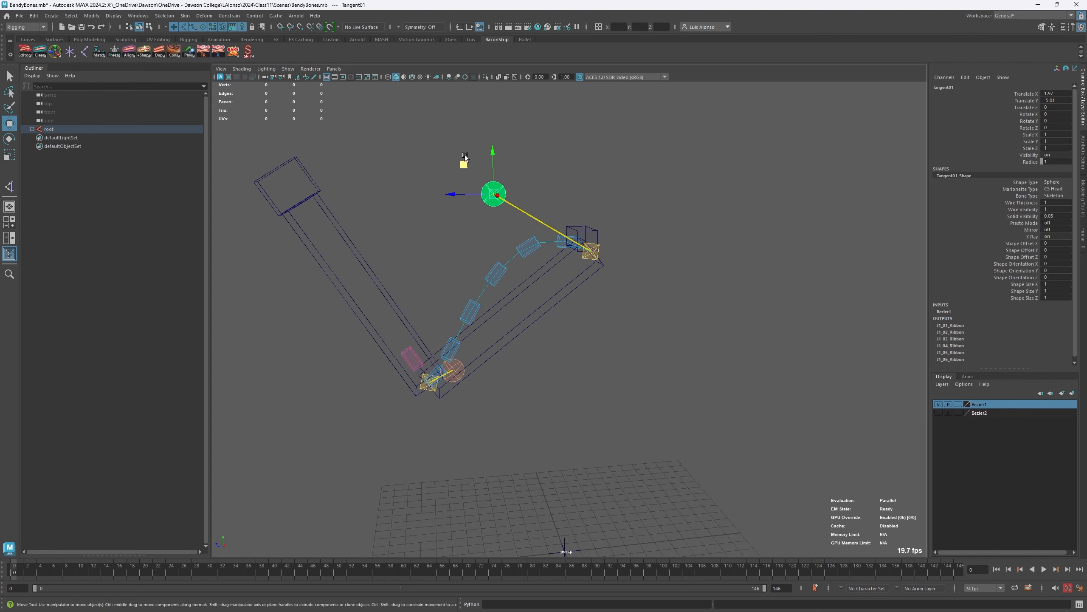
left_click_drag(463, 165, 480, 204)
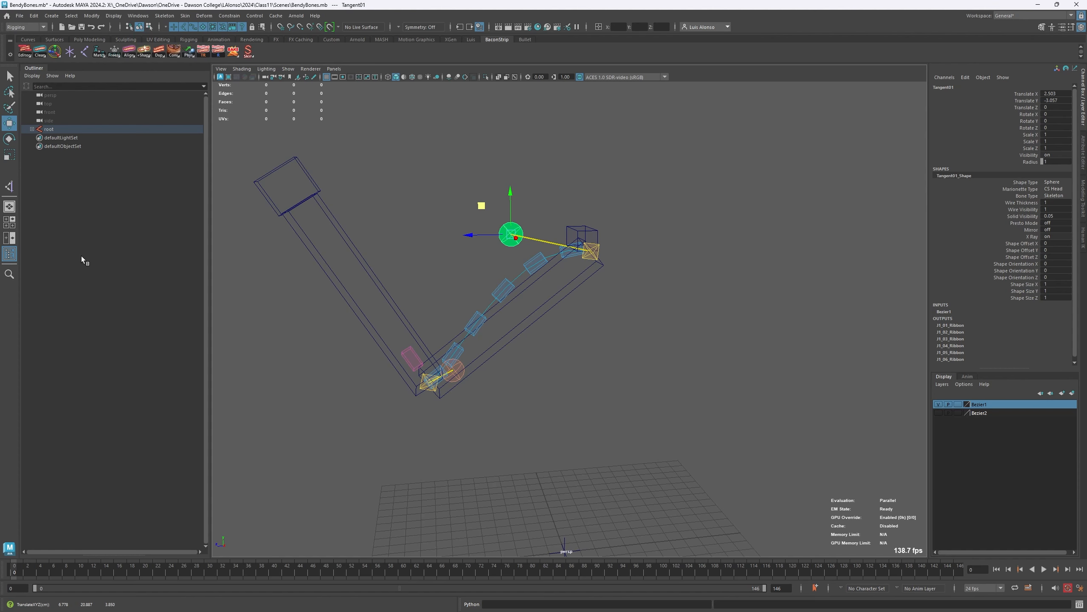
- Open the recent scene Twist_Bone_Ready.mb without keeping the current changes, and view the character's forearm with its twist bones
left_click(22, 17)
mouse_move(69, 291)
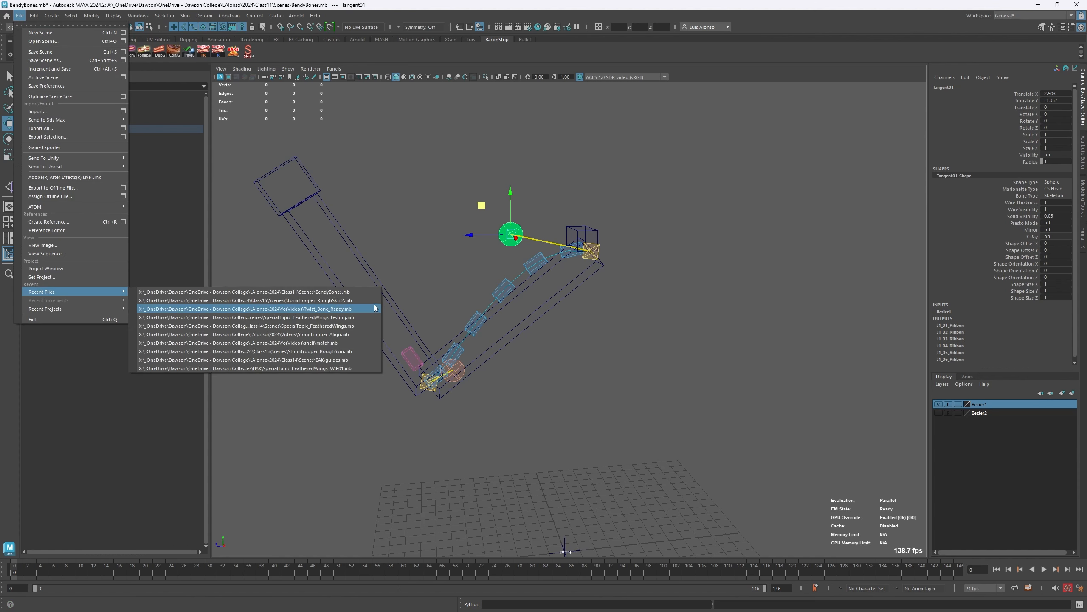
left_click(353, 309)
left_click(547, 317)
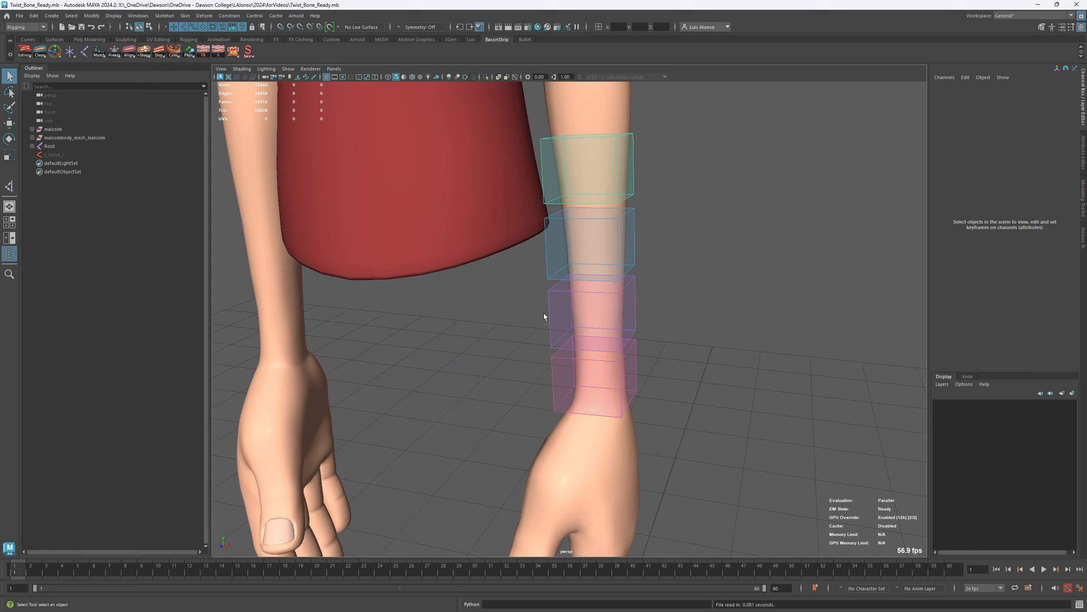
left_click_drag(544, 317, 432, 334, "alt")
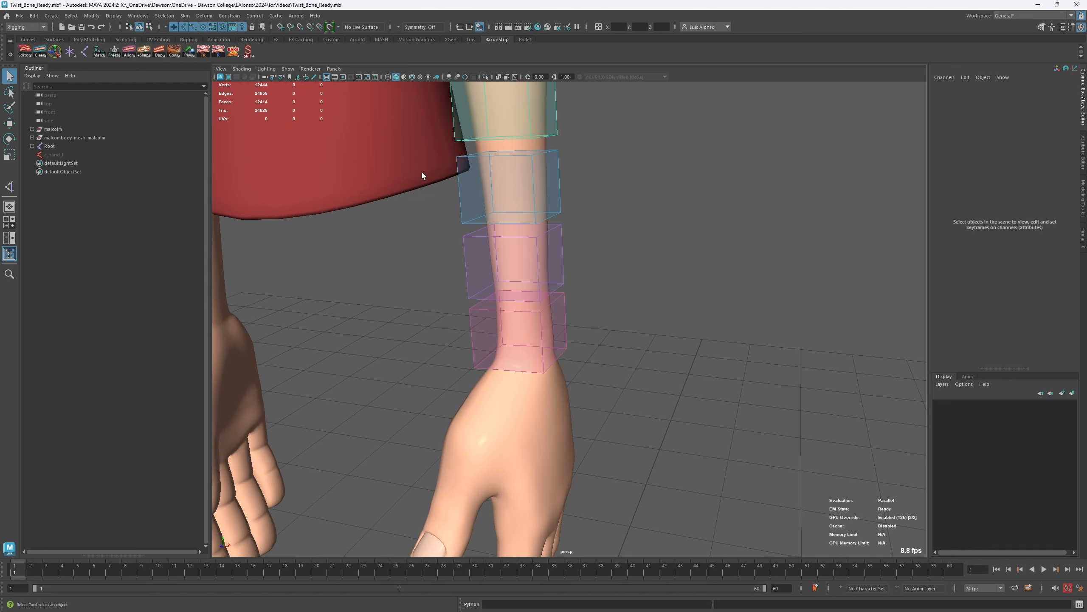
left_click_drag(421, 171, 324, 225, "alt")
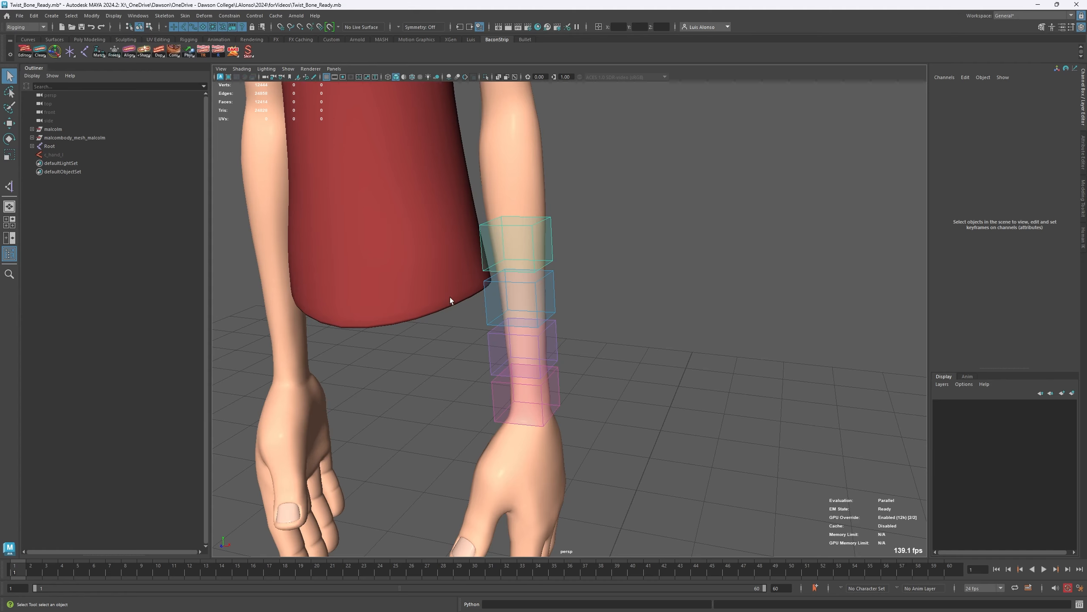
- Show joints through the mesh, select the hand joint and then the twist bones Twist_Wrist0 to Twist_Wrist3, and build the Bacon Roll Bones rig
left_click(513, 78)
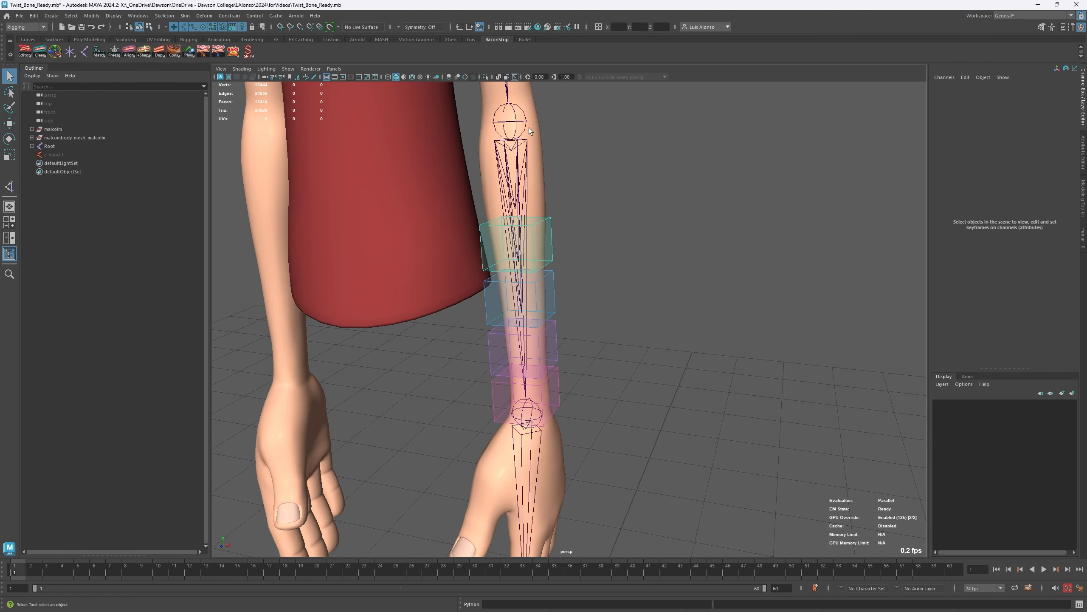
left_click(523, 445)
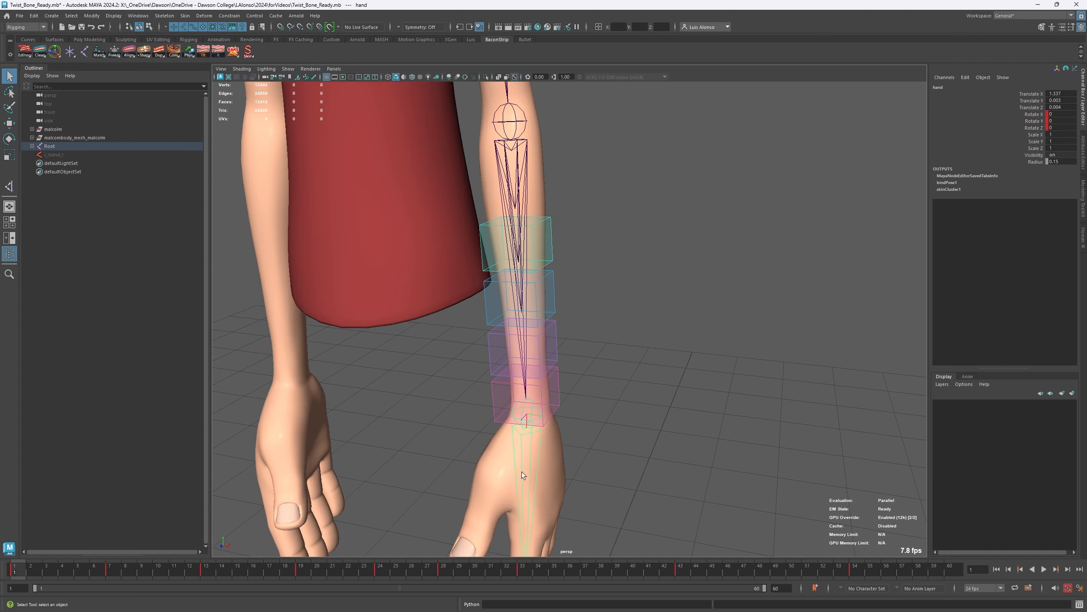
left_click(554, 381)
left_click(554, 338)
left_click(554, 302)
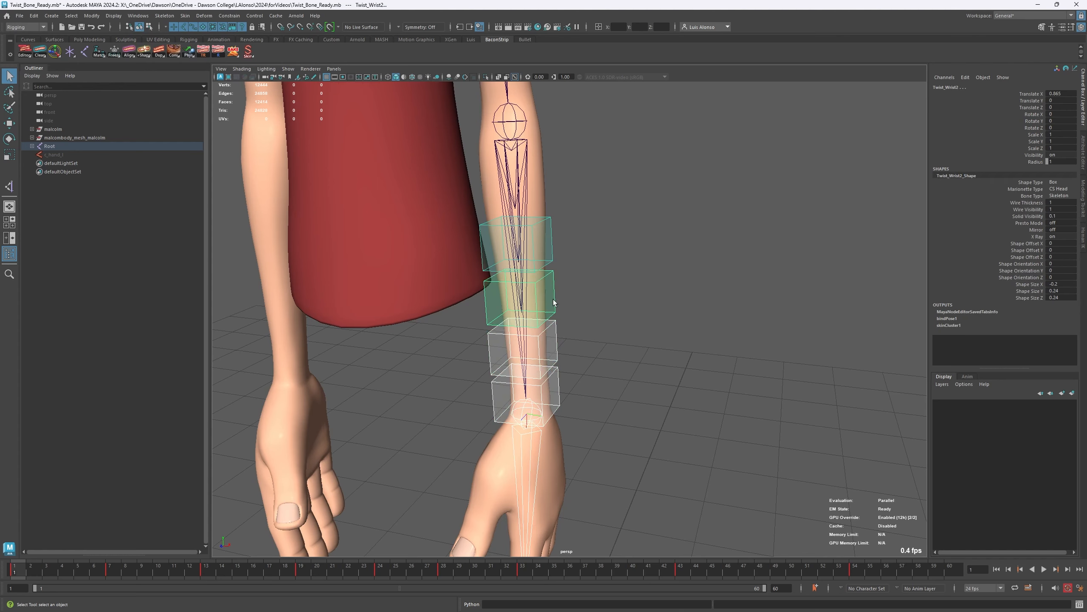
left_click(552, 260)
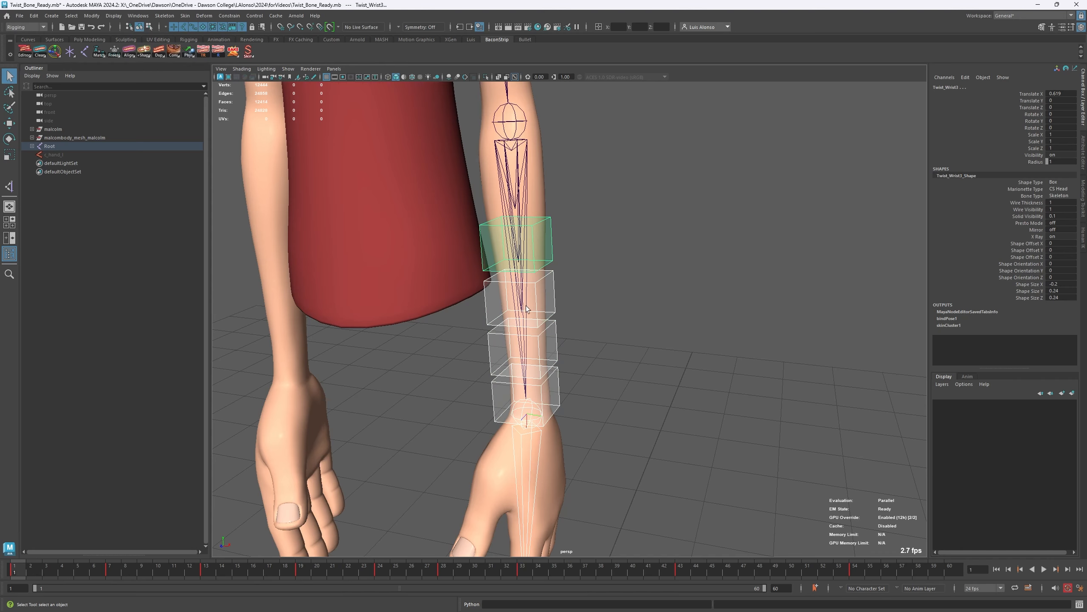
left_click_drag(519, 234, 534, 400, "alt")
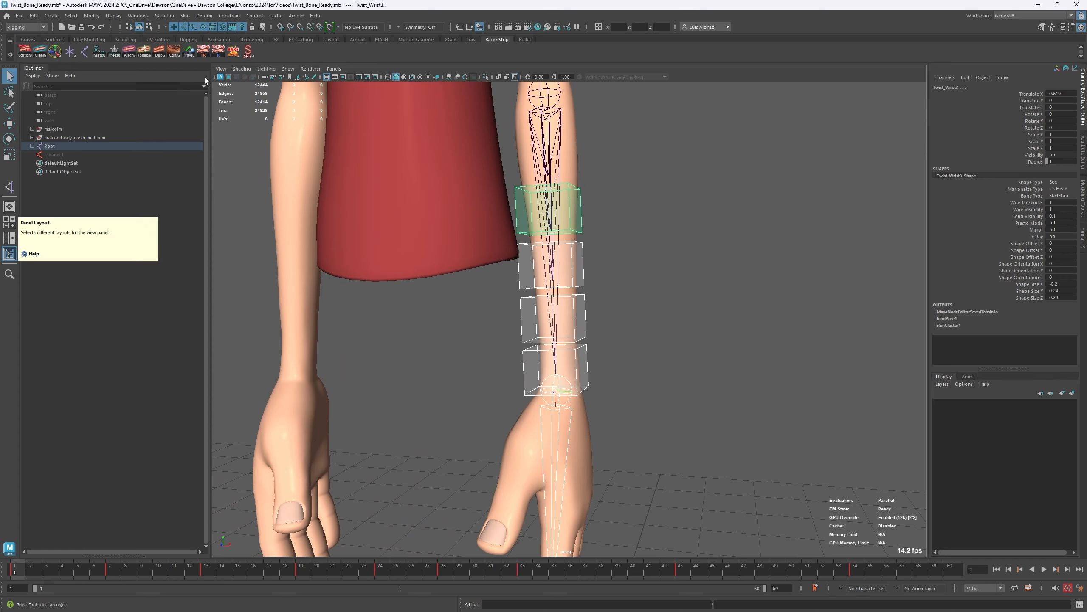
right_click(170, 52)
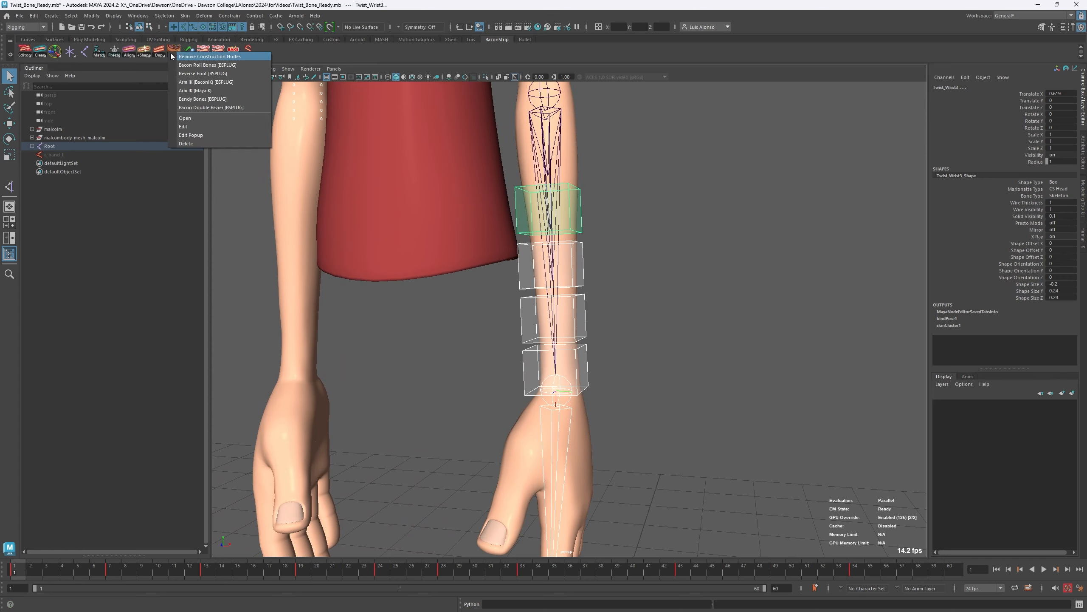
left_click(206, 65)
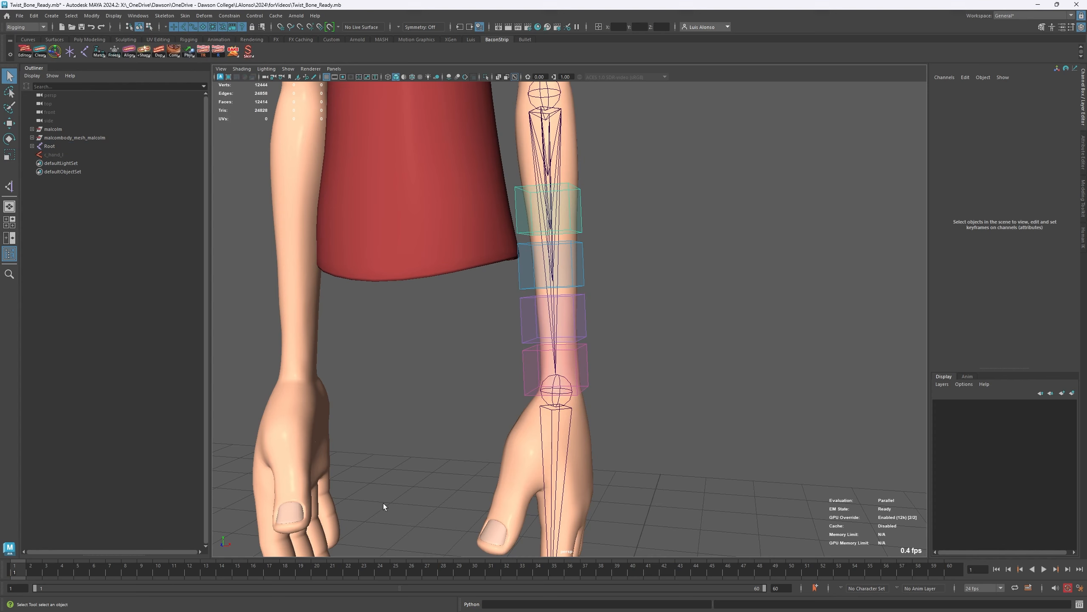
- Preview the hand animation to frame 8 and back to frame 1, and try rotating the hand joint, undoing the rotation
left_click_drag(16, 575, 125, 574)
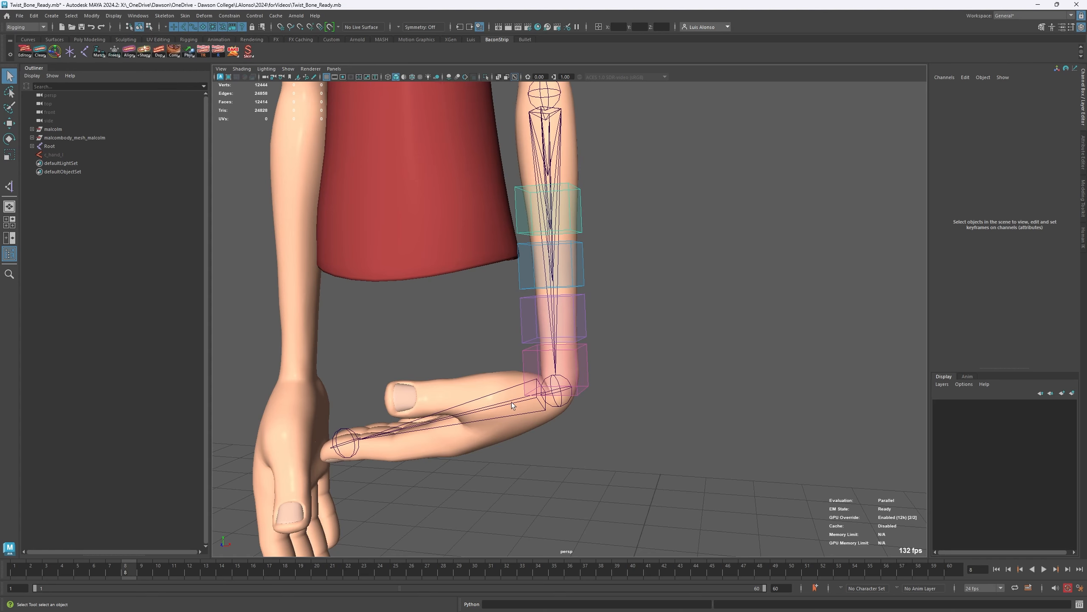
left_click_drag(107, 573, 14, 572)
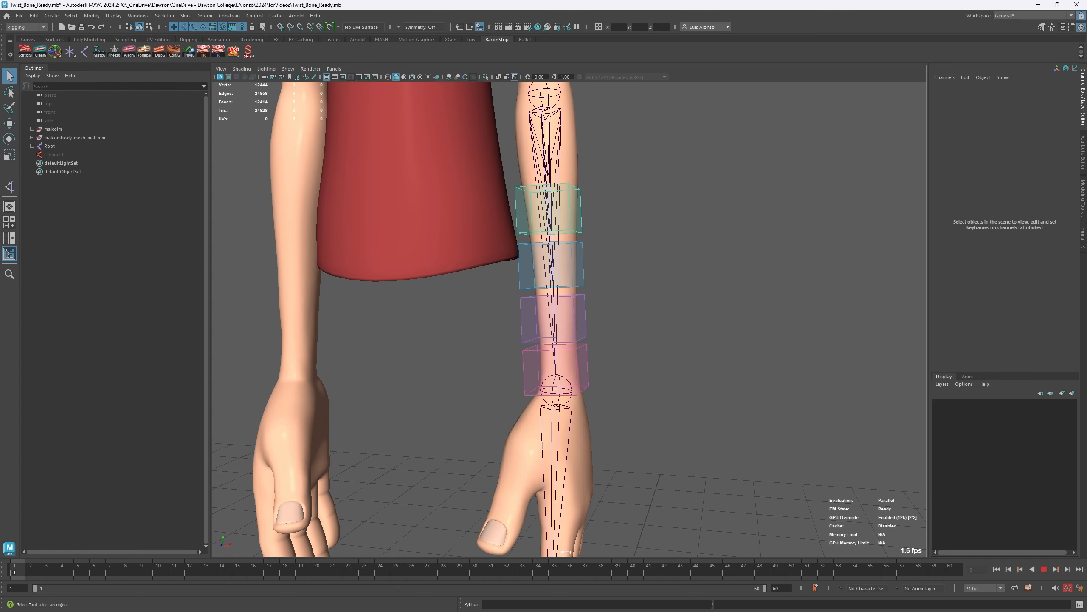
left_click(547, 416)
key("e")
left_click_drag(588, 410, 635, 382)
key("ctrl+z")
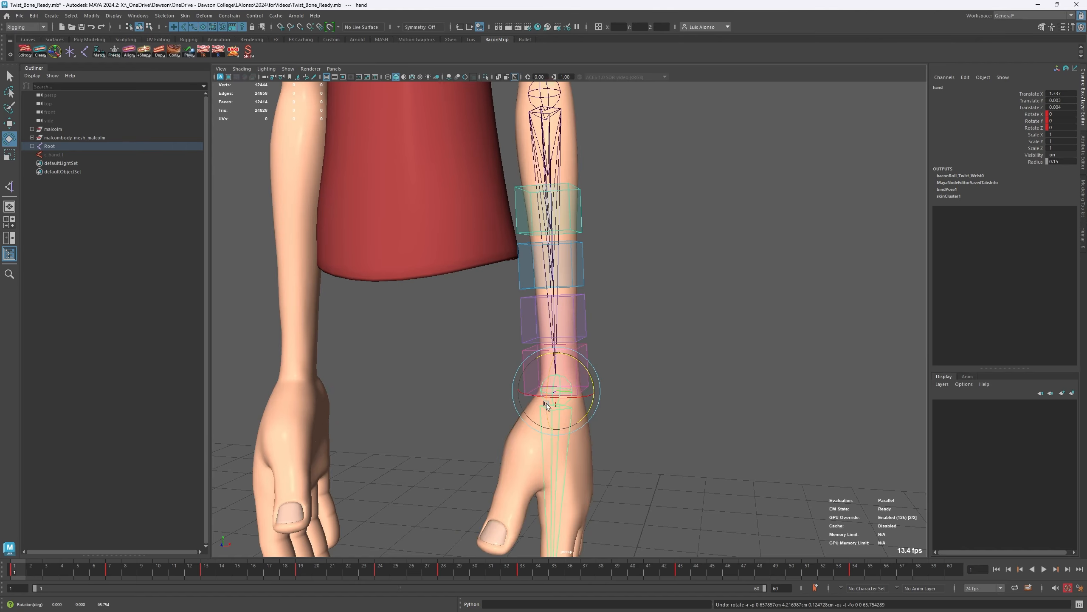
- Test the forearm roll by freely rotating the hand joint to about -30.5, 20.3 and 46.1 degrees in X, Y and Z
left_click_drag(546, 403, 553, 381)
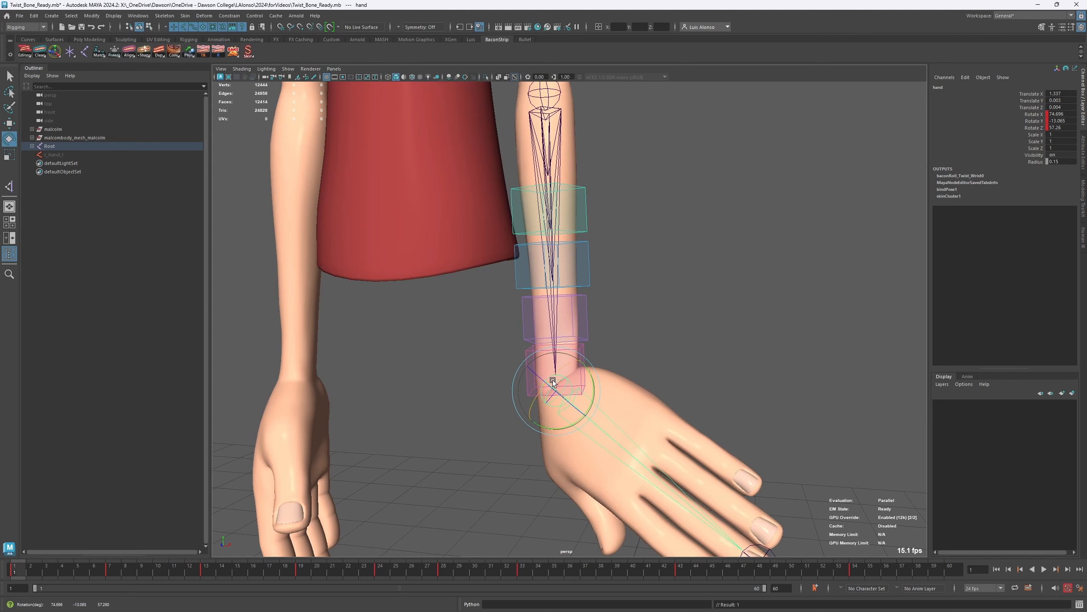
middle_click_drag(476, 412, 460, 377, "alt")
right_click_drag(460, 378, 447, 373, "alt")
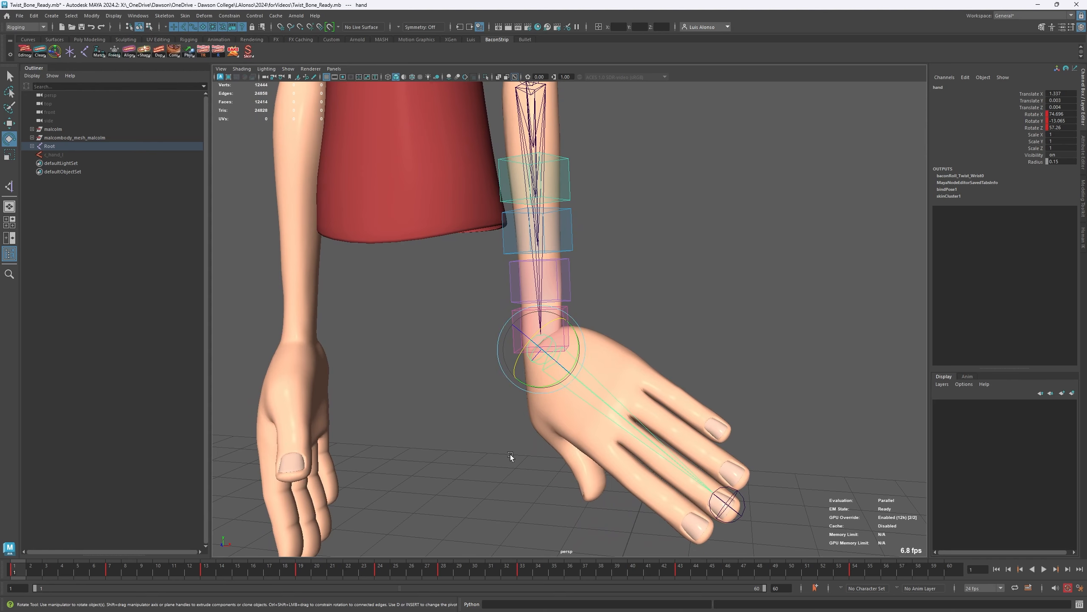
left_click_drag(536, 349, 578, 330)
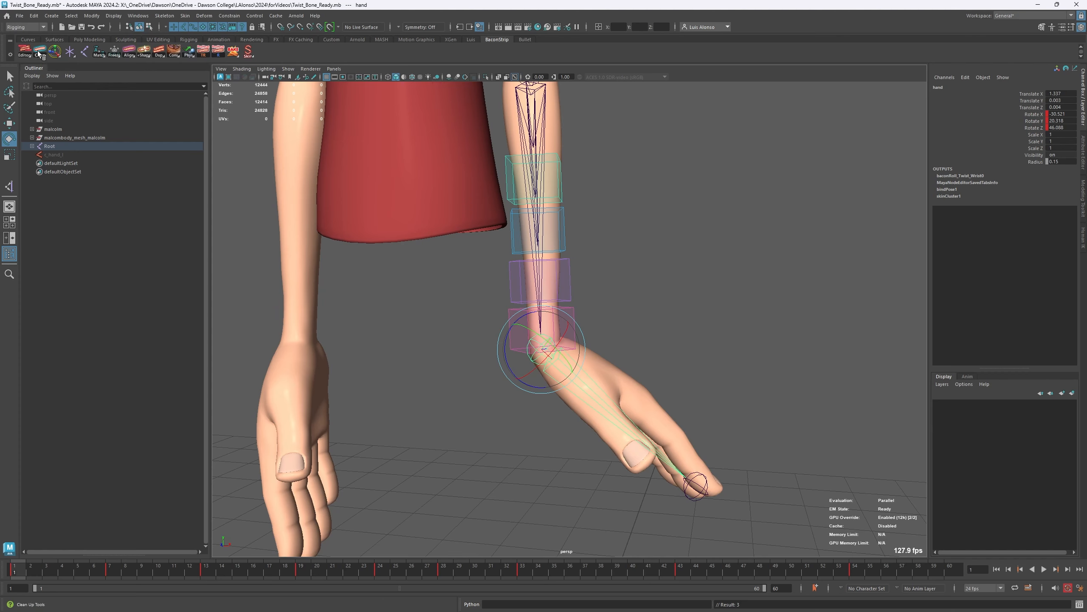
- Open the recent scene SpecialTopic_FeatheredWings_testing.mb without keeping the changes to the twist bone scene
left_click(20, 15)
mouse_move(52, 290)
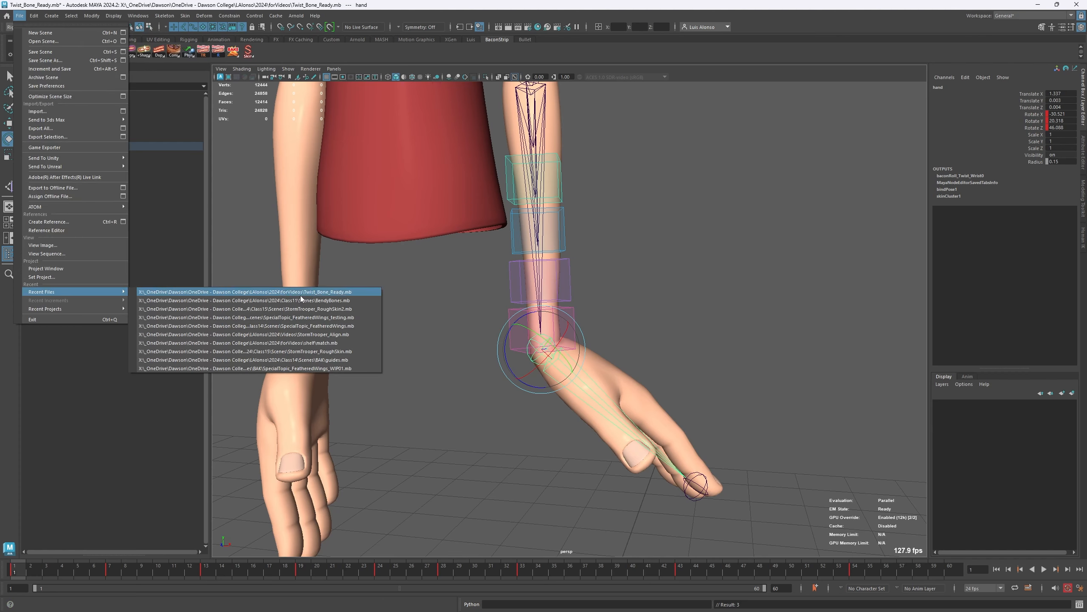
left_click(347, 317)
left_click(544, 315)
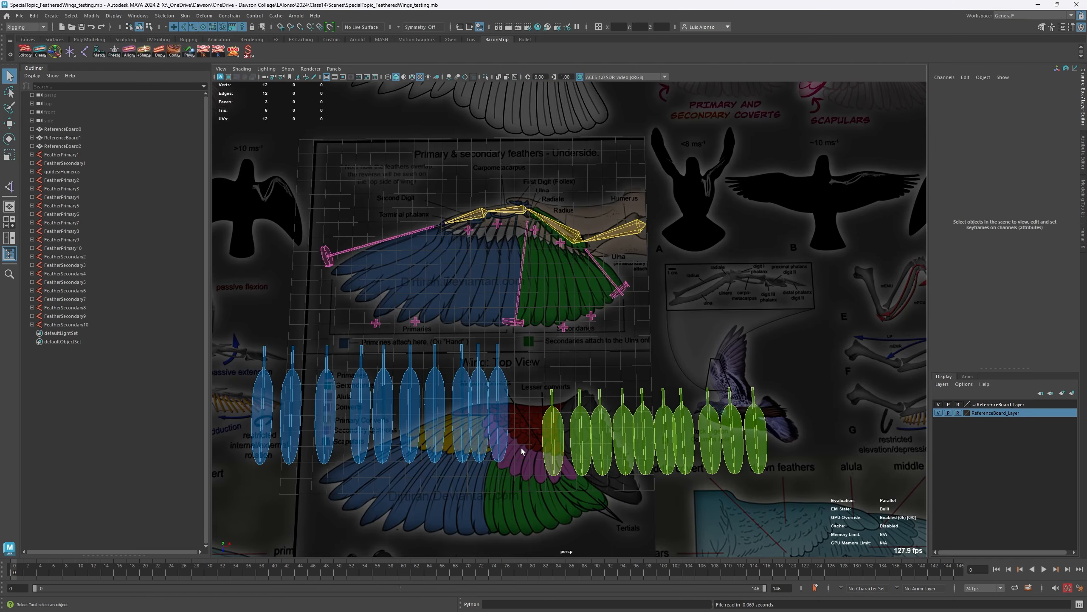
- Examine the wing guides over the primary and secondary feather reference, briefly selecting the guide joint between the two feather groups
middle_click_drag(414, 323, 403, 266, "alt")
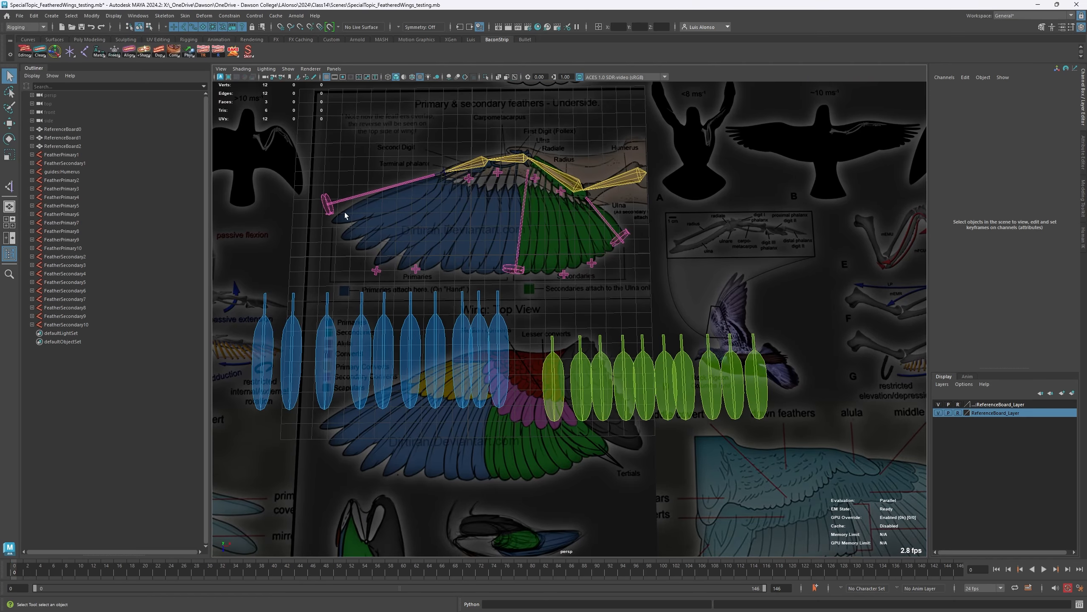
right_click_drag(343, 213, 413, 213, "alt")
middle_click_drag(372, 213, 467, 351, "alt")
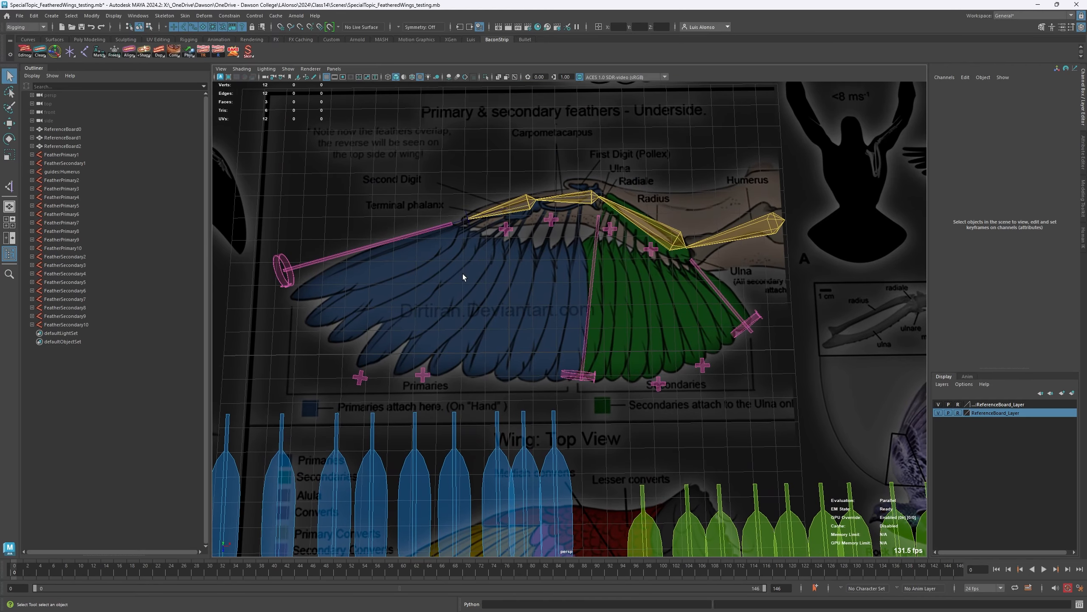
middle_click_drag(444, 431, 454, 299, "alt")
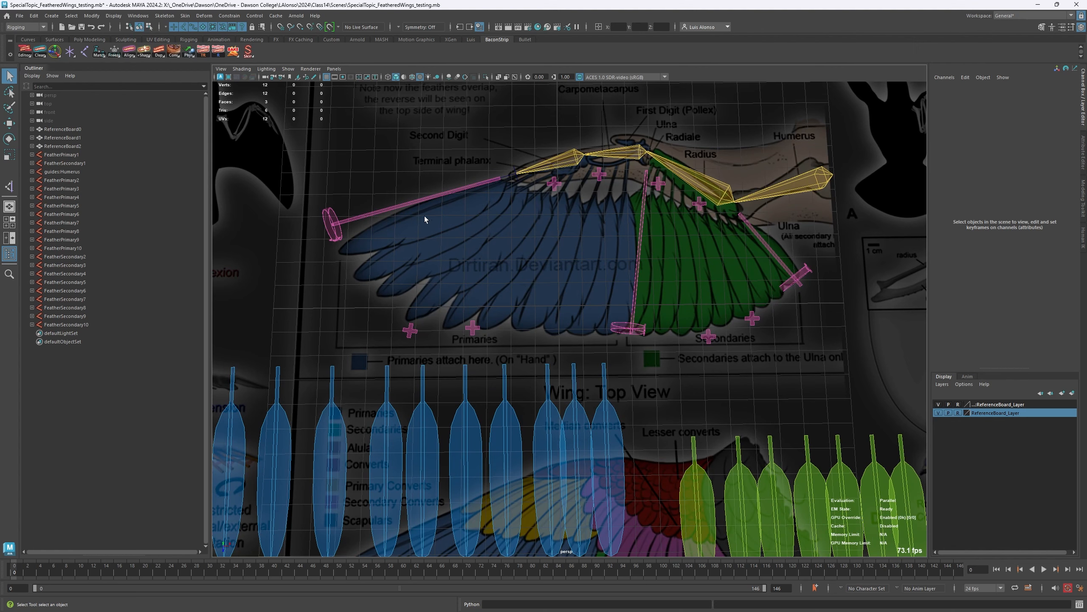
left_click(641, 217)
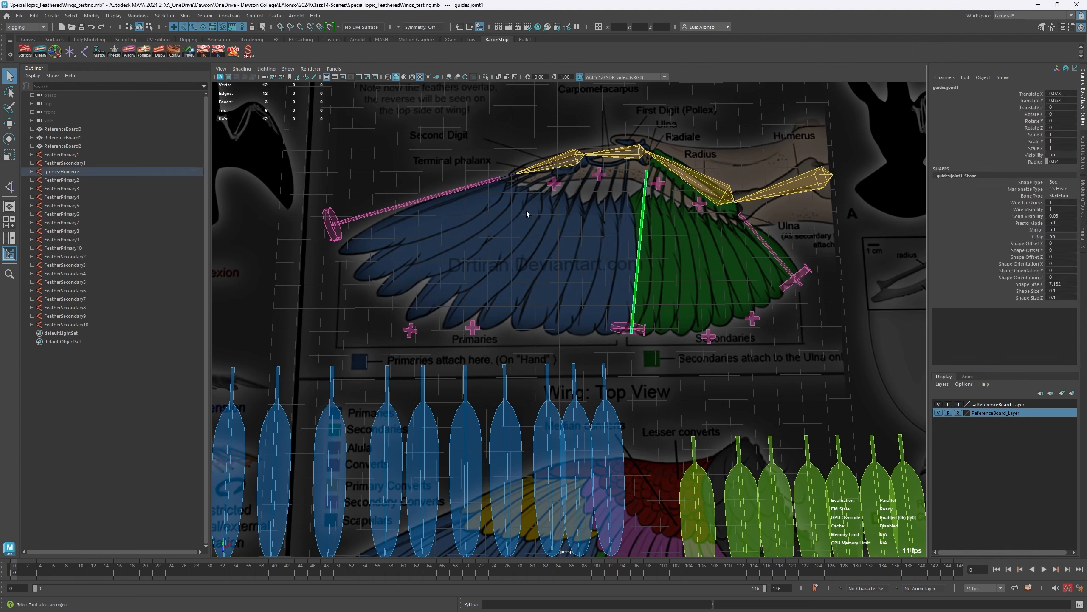
left_click(616, 190)
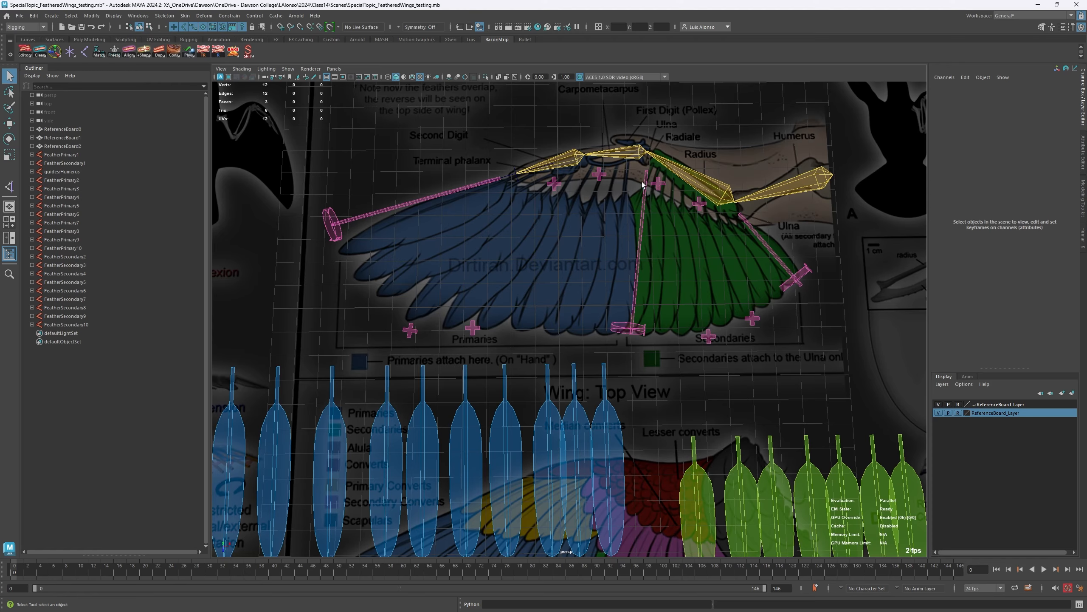
- Select the primaries' upper guides in order: the joint between the feather groups, the two upper plus locators and the outer joint
left_click(641, 197)
key("w")
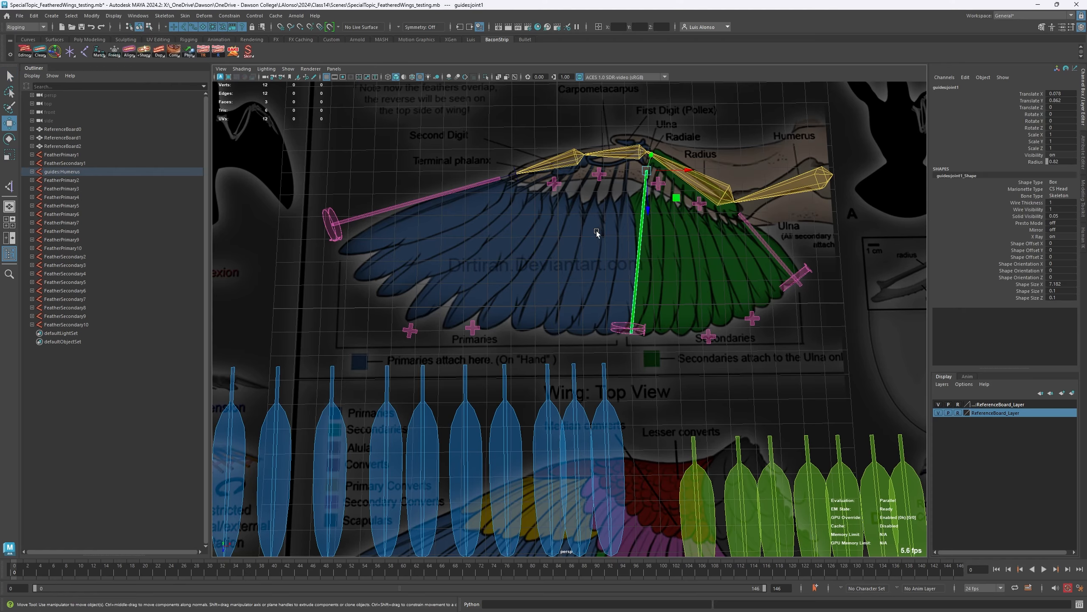
left_click_drag(637, 226, 654, 178, "alt")
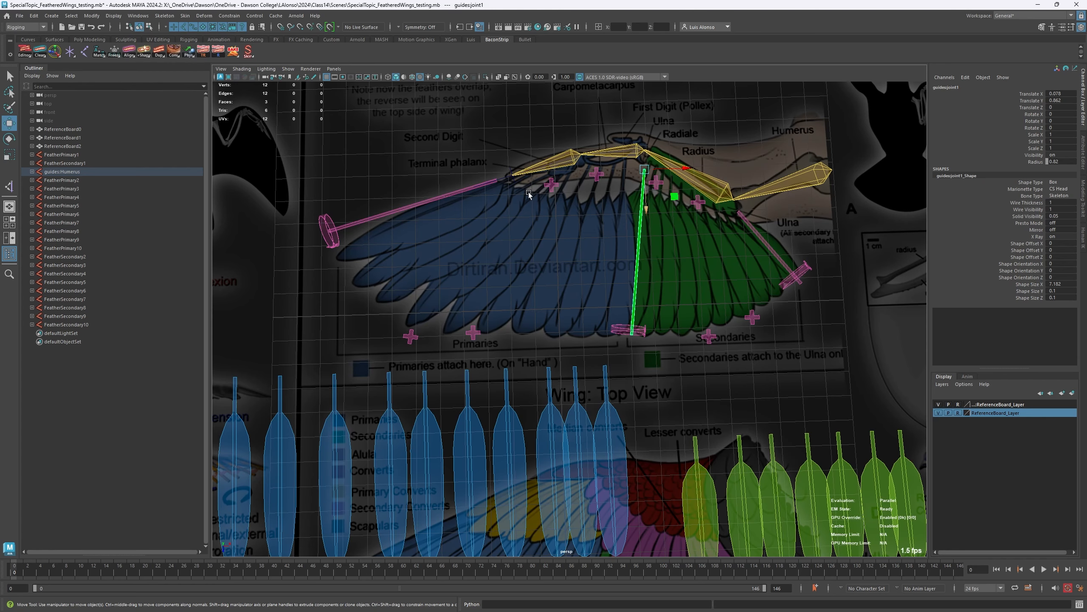
right_click_drag(530, 195, 548, 206, "alt")
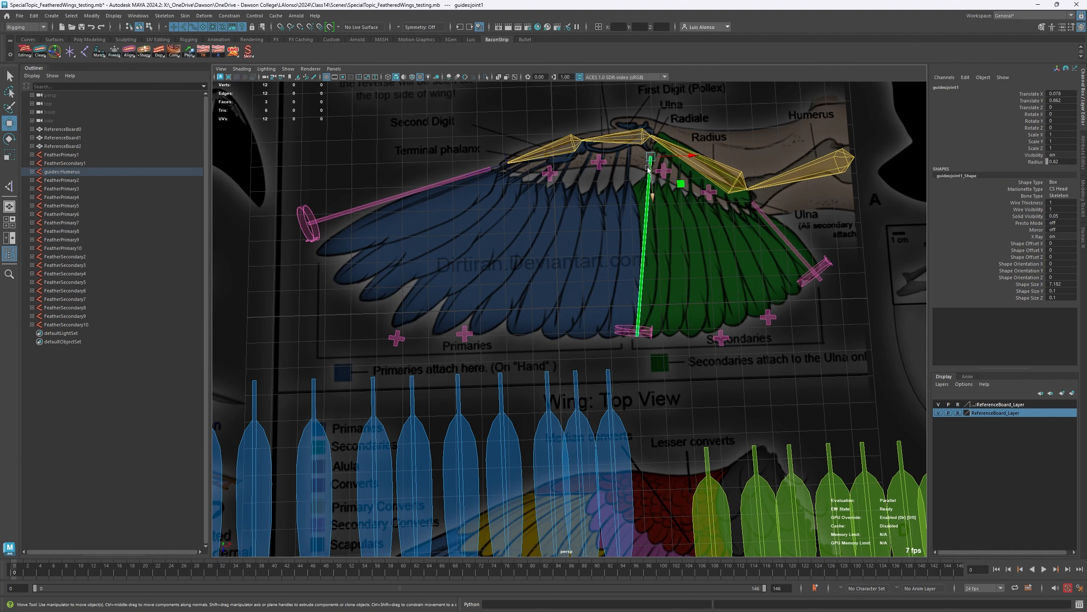
key("q")
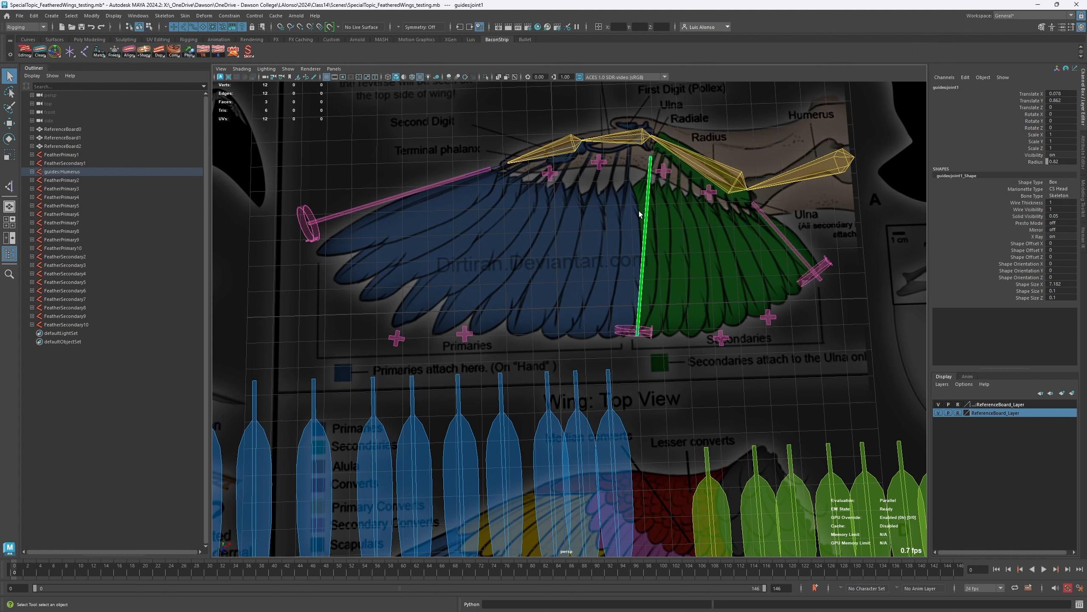
left_click(599, 164, "shift")
left_click(551, 175, "shift")
left_click(483, 172, "shift")
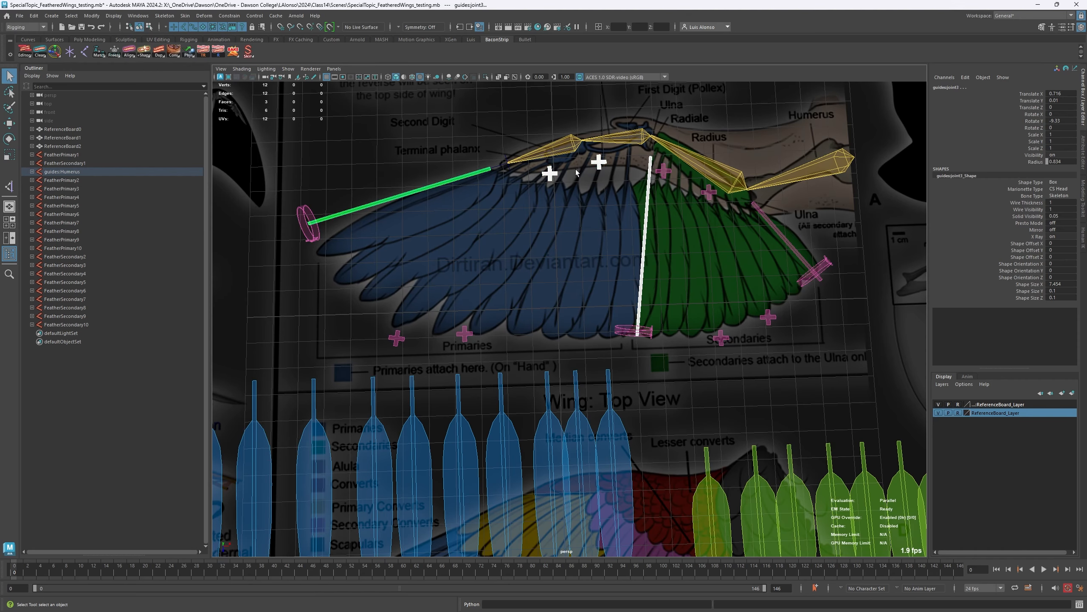
middle_click_drag(527, 259, 515, 238, "alt")
middle_click_drag(528, 193, 512, 231, "alt")
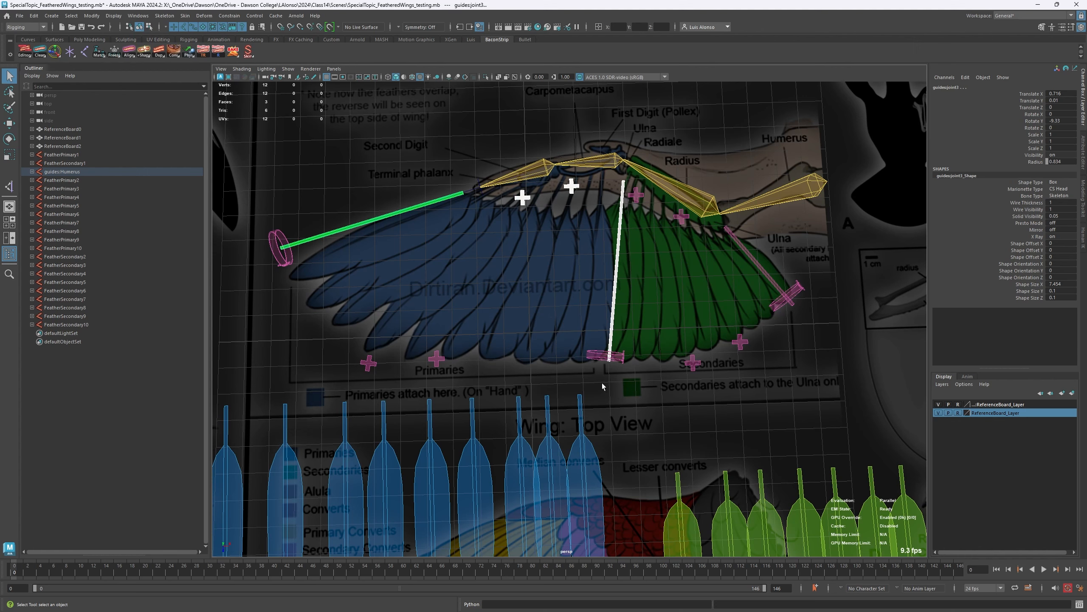
- Extend the selection with the primaries' lower guides in order: the inner loop joint, both lower plus locators and the outer loop joint
left_click(595, 357)
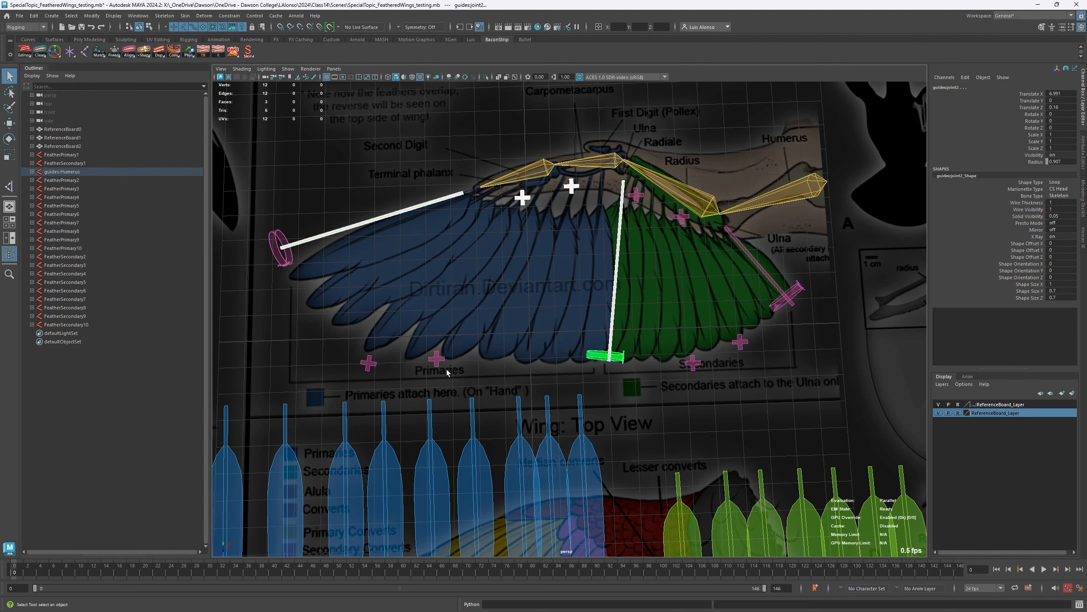
left_click(434, 359)
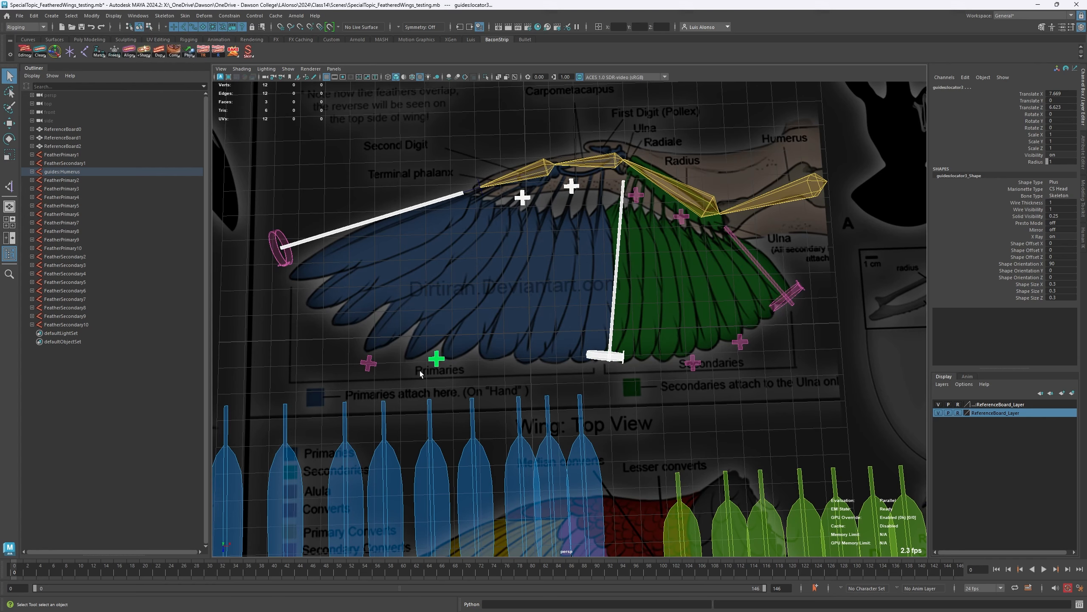
left_click(367, 365)
left_click(282, 257)
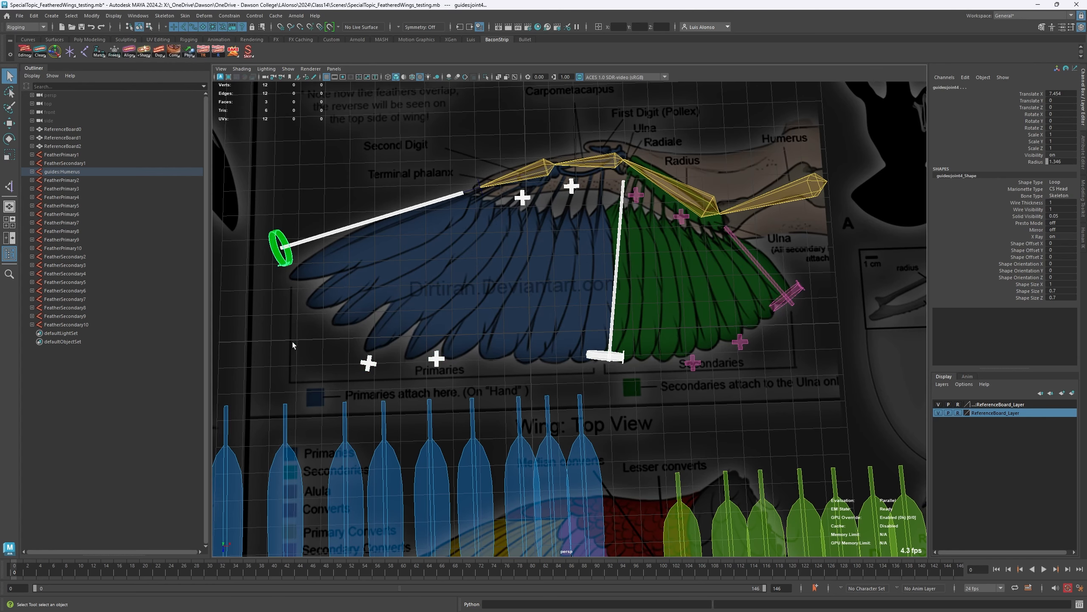
middle_click_drag(427, 388, 437, 345, "alt")
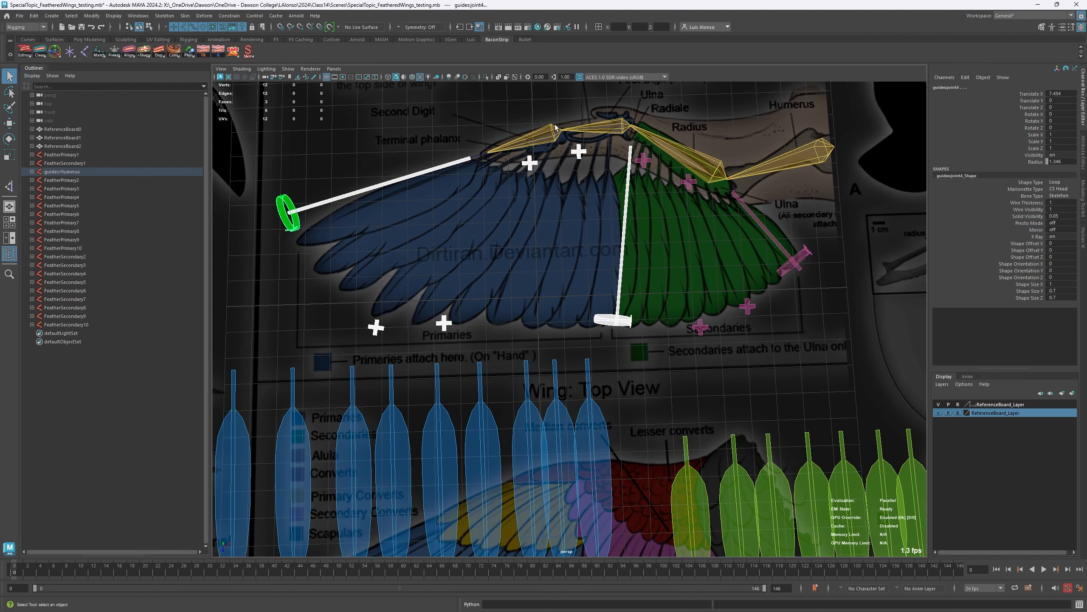
middle_click_drag(404, 356, 439, 289, "alt")
right_click_drag(440, 289, 405, 275, "alt")
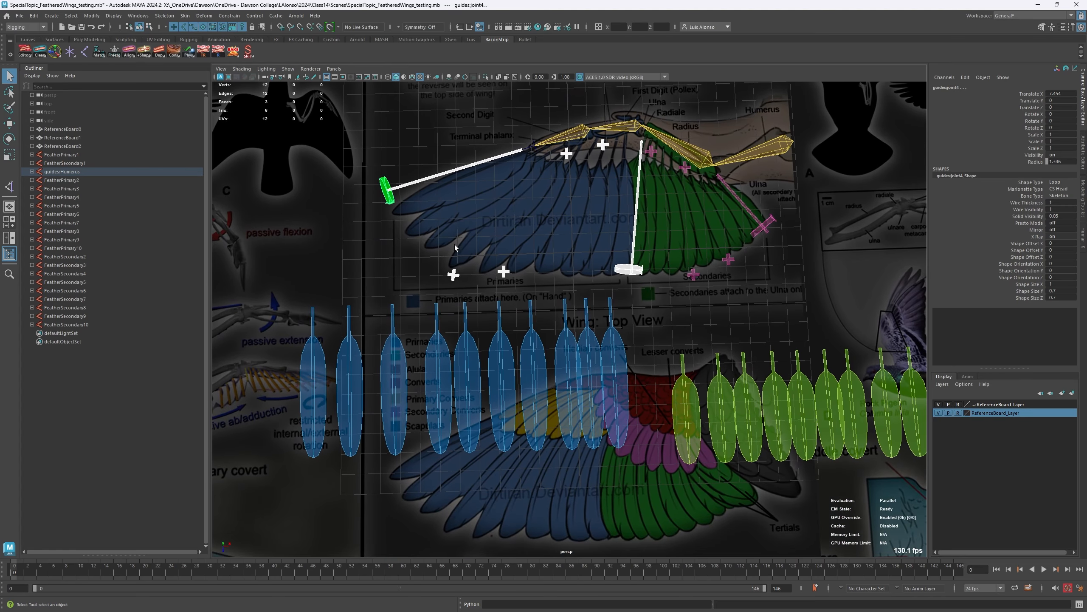
- Add FeatherPrimary1 through FeatherPrimary10 to the guide selection in order and apply Bacon Double Bezier
left_click(615, 352)
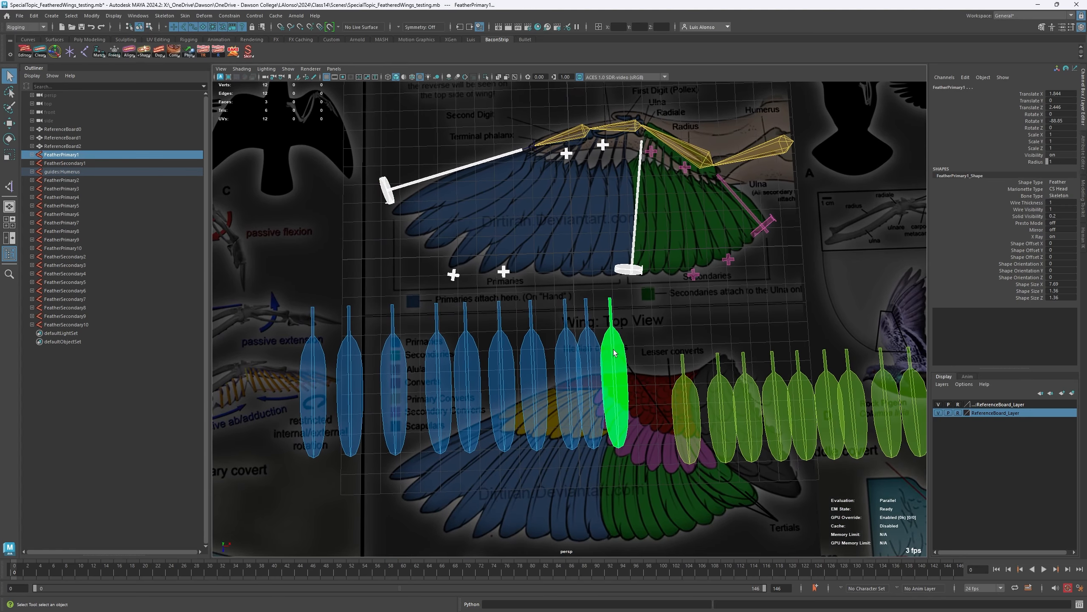
left_click(590, 346, "shift")
left_click(575, 350, "shift")
left_click(533, 358, "shift")
left_click(504, 362, "shift")
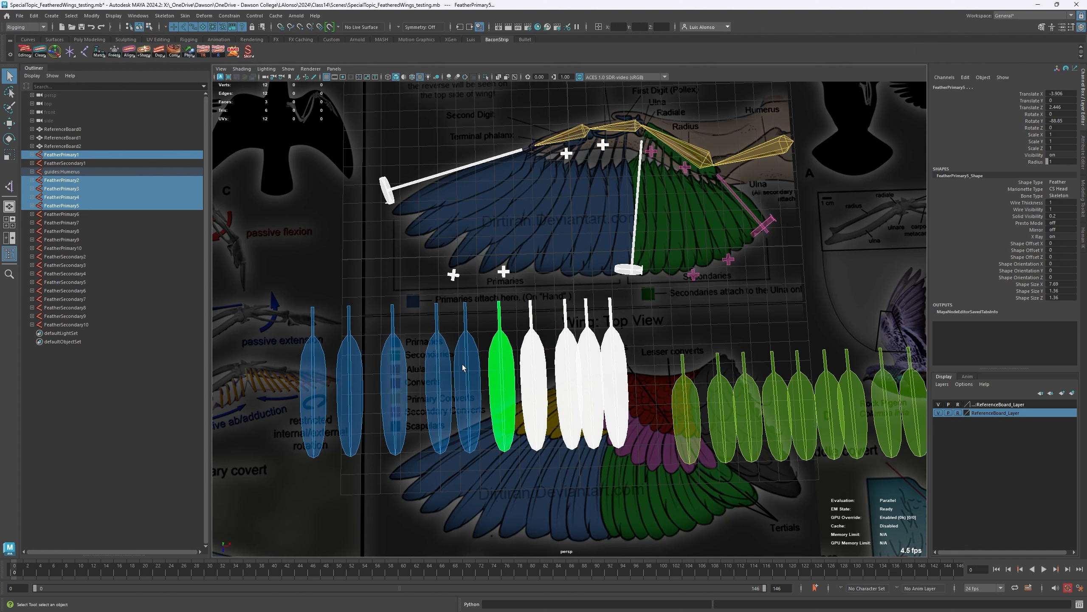
left_click(466, 367, "shift")
left_click(436, 368, "shift")
left_click(398, 370, "shift")
left_click(351, 371, "shift")
left_click(315, 368, "shift")
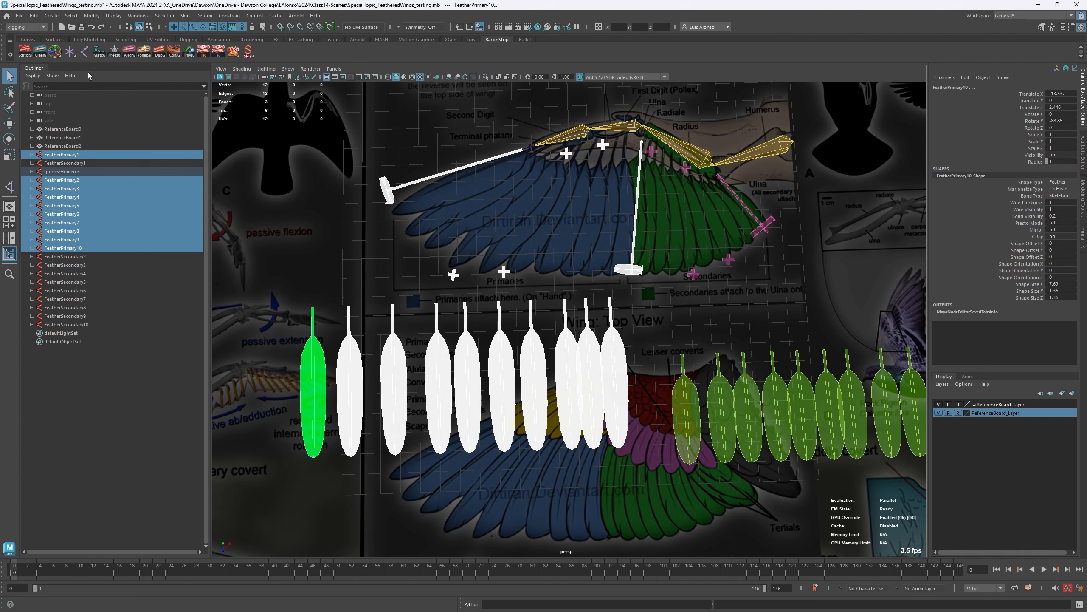
right_click(182, 51)
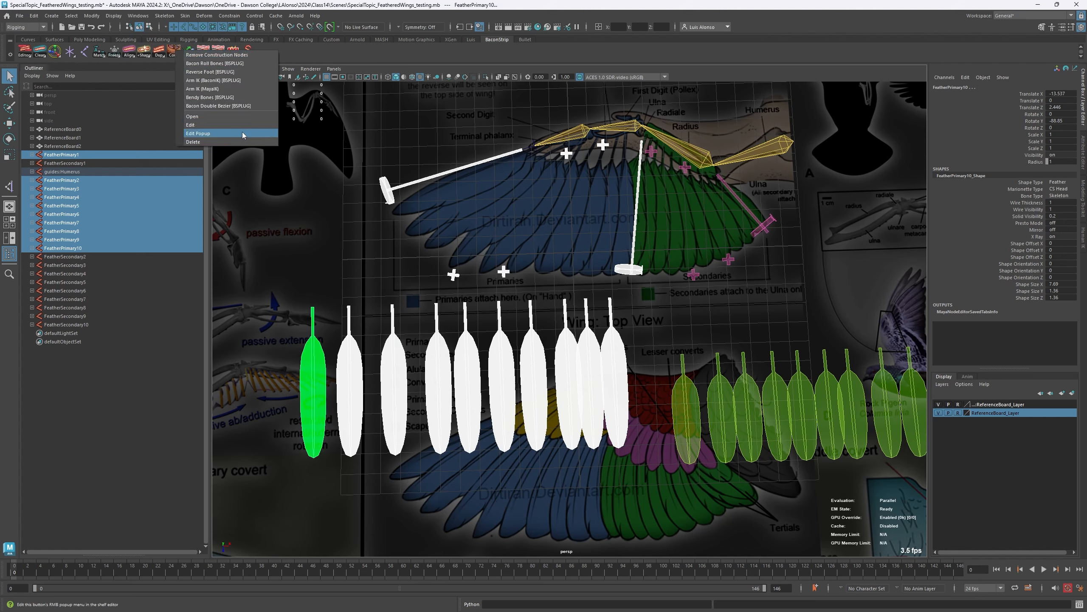
left_click(216, 106)
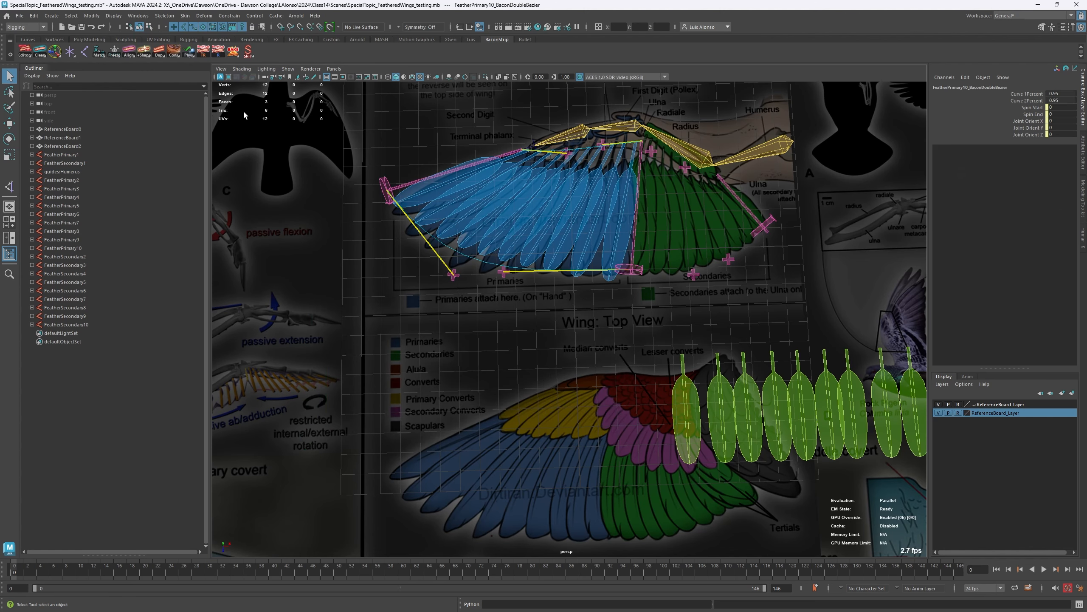
right_click_drag(483, 222, 517, 194, "alt")
middle_click_drag(517, 194, 546, 330, "alt")
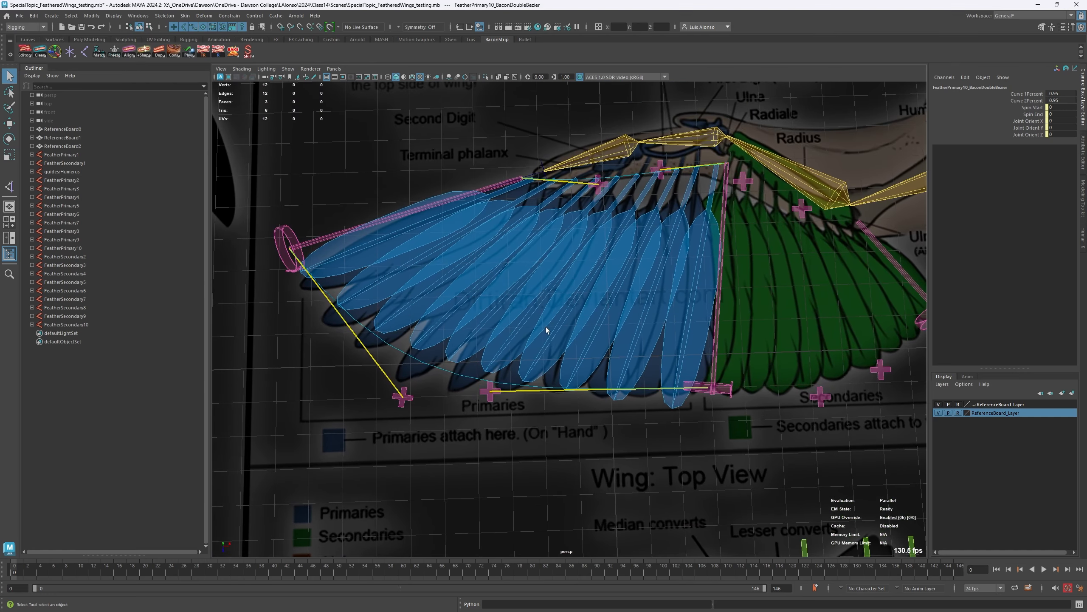
- Move the lower plus locator above the Primaries label slightly toward the secondary feathers
left_click(489, 396)
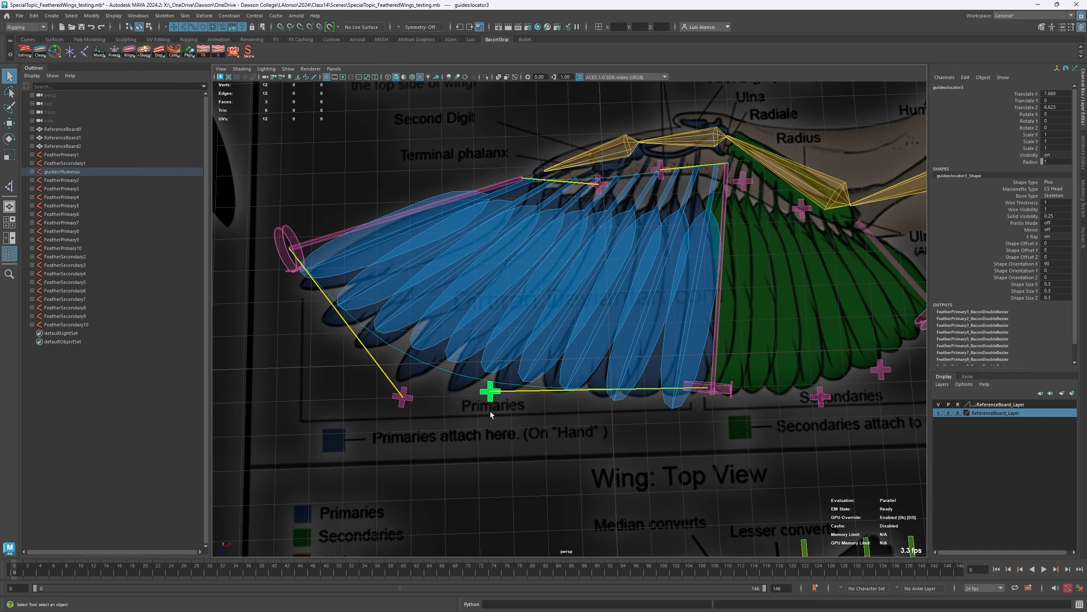
key("w")
mouse_move(523, 421)
left_mouse_down()
mouse_move(663, 449)
mouse_move(647, 476)
mouse_move(422, 414)
mouse_move(730, 447)
mouse_move(544, 417)
left_mouse_up()
- Rotate the carpometacarpus guide freely, and rotate the phalanx guide to about -49.1 degrees in Y and -40.7 degrees in Z
left_click(686, 138)
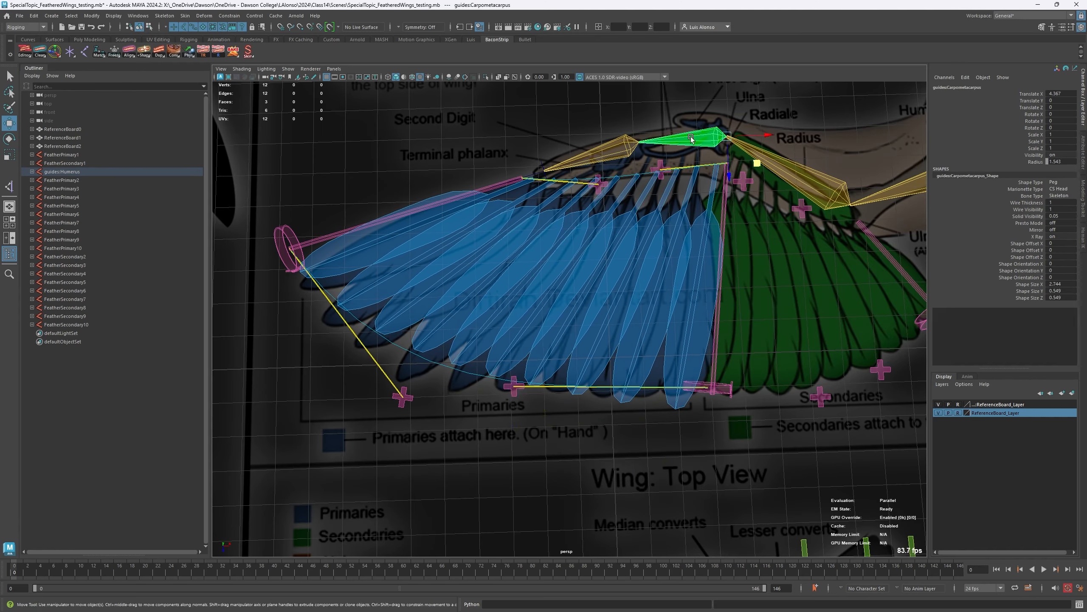
key("e")
left_click_drag(698, 169, 624, 116)
left_click(635, 132)
middle_click_drag(624, 115, 630, 241, "alt")
scroll(641, 243, "down", 3)
left_click_drag(641, 244, 598, 303, "alt")
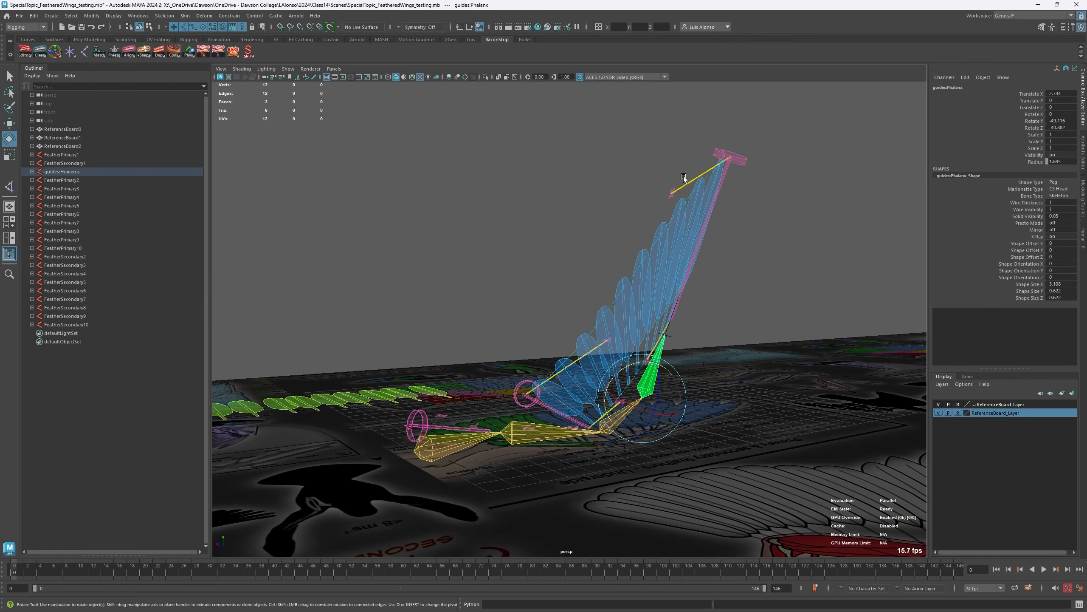
- Move the plus locator linked to the outer loop joint far outward to about 7.3, -9.8 and -9.4 in X, Y and Z
left_click(672, 195)
key("w")
left_click_drag(670, 193, 793, 225)
left_click_drag(603, 284, 673, 325, "alt")
middle_click_drag(382, 240, 481, 257, "alt")
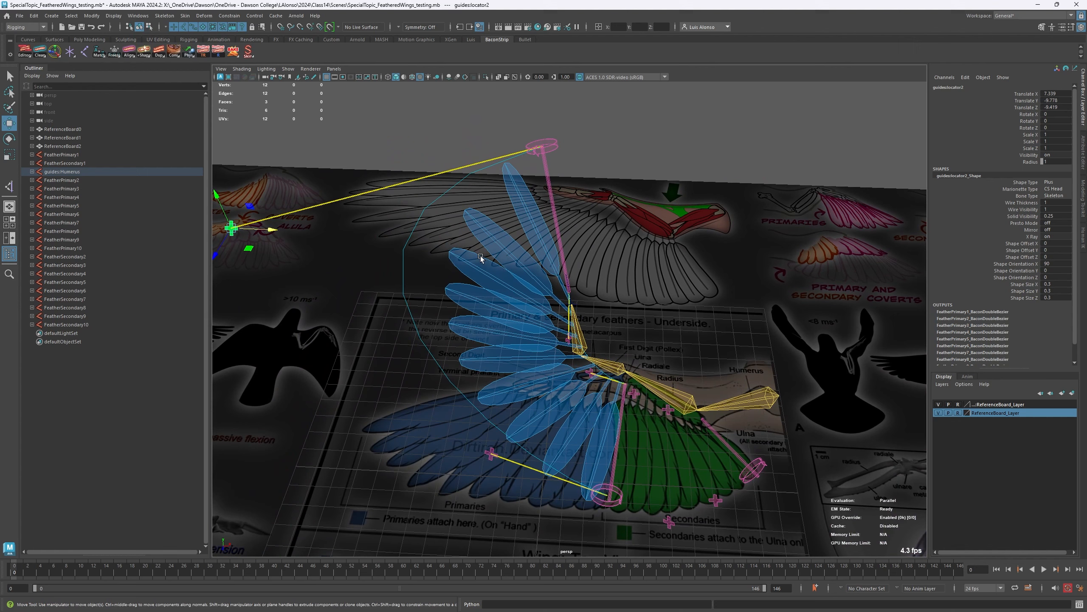
- Try rotating the outer loop joint about its X axis, and undo the rotation
left_click(557, 144)
key("e")
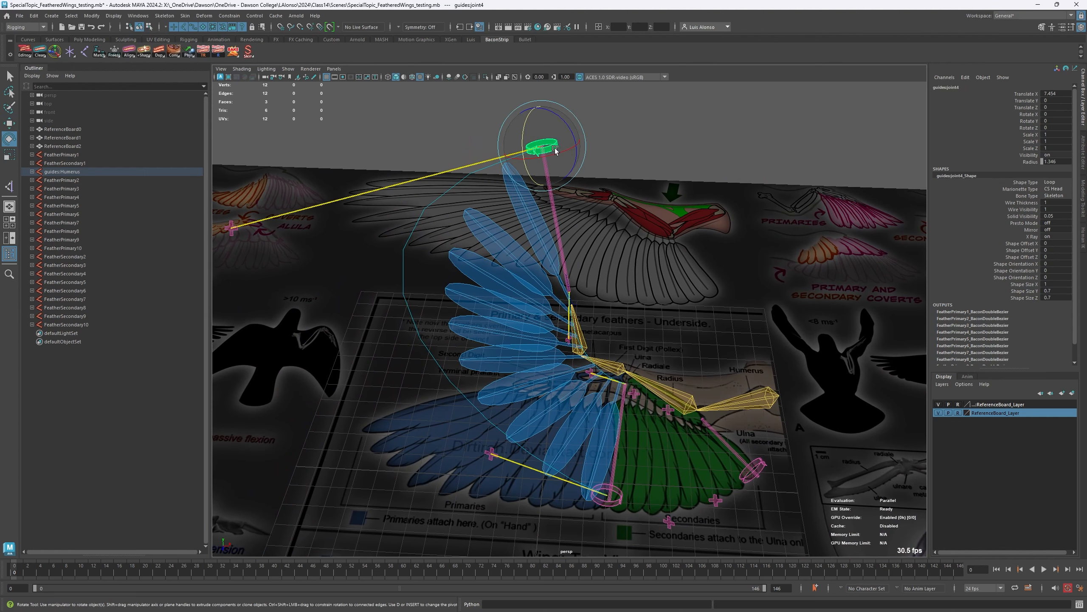
left_click(562, 162)
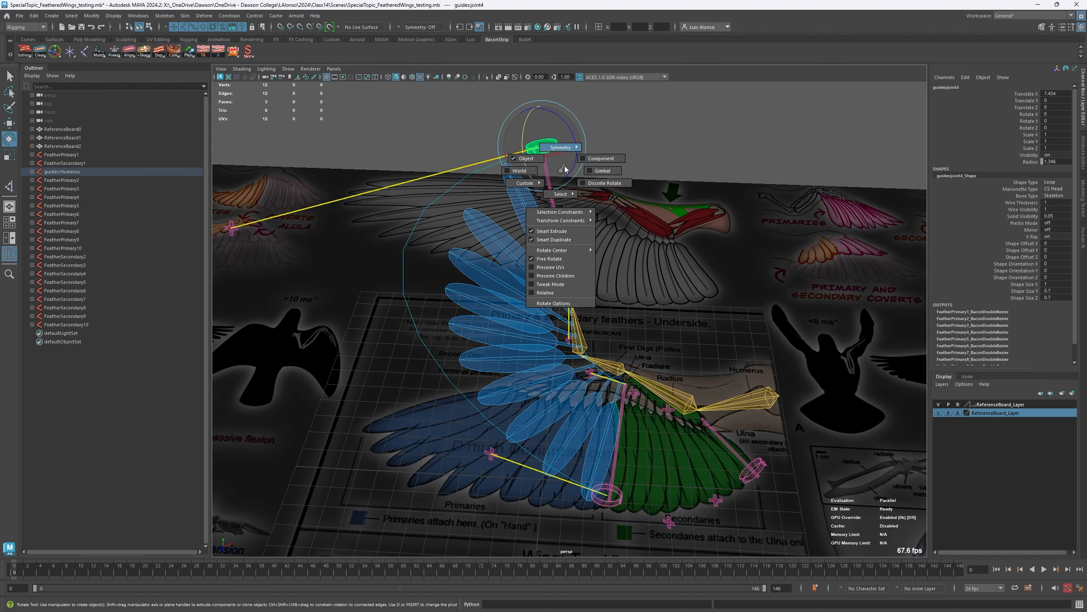
left_click_drag(578, 160, 554, 163)
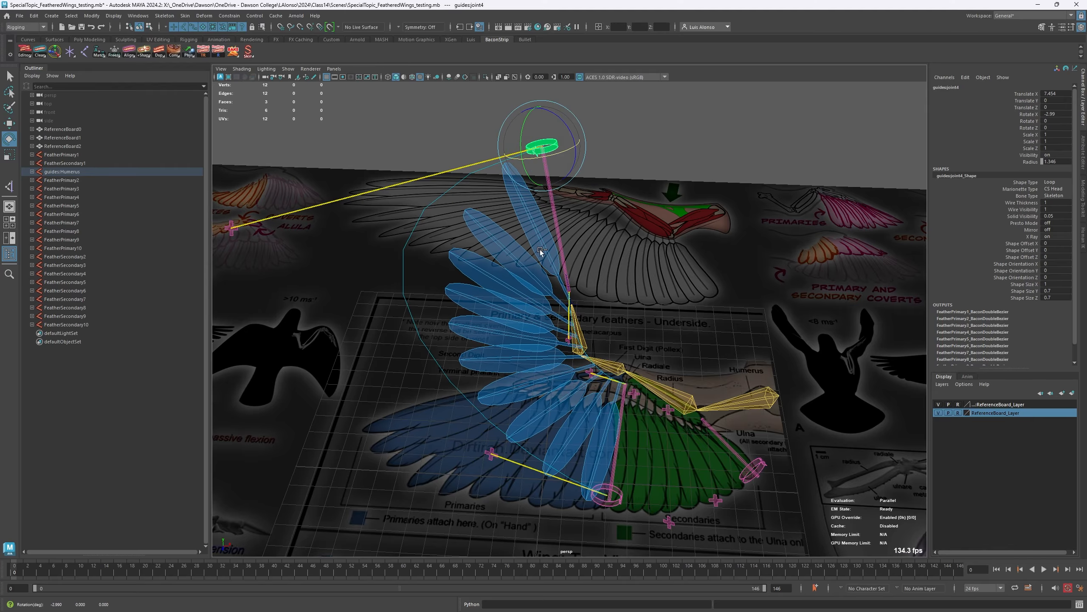
key("ctrl+z")
- Rotate the phalanx guide freely to about 15, -63.1 and -44.5 degrees in X, Y and Z to test the primary feathers
middle_click_drag(536, 326, 538, 258, "alt")
left_click_drag(538, 257, 365, 215, "alt")
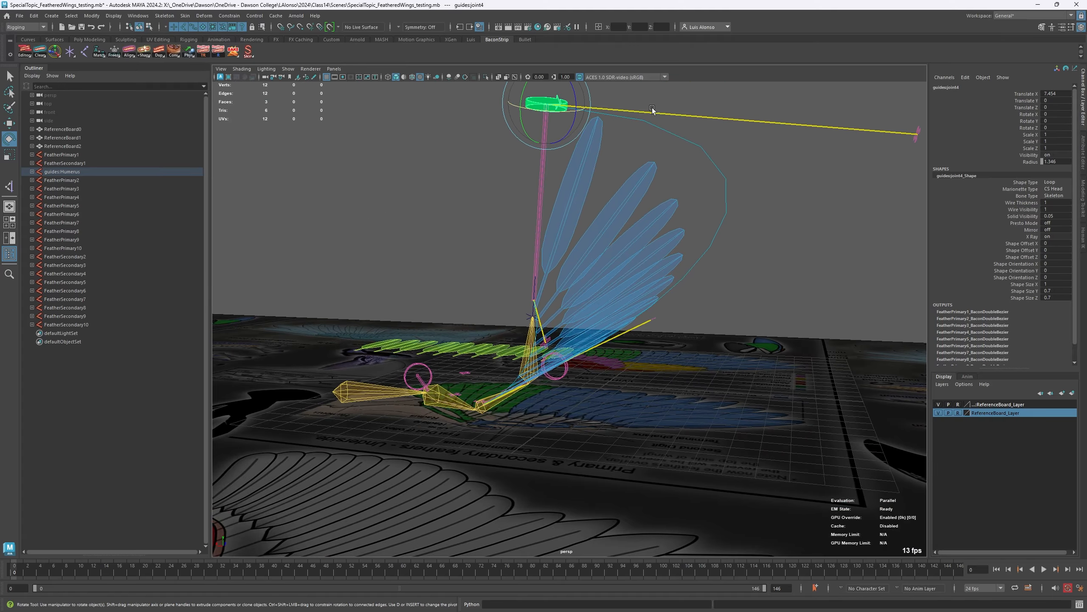
left_click_drag(625, 368, 406, 359, "alt")
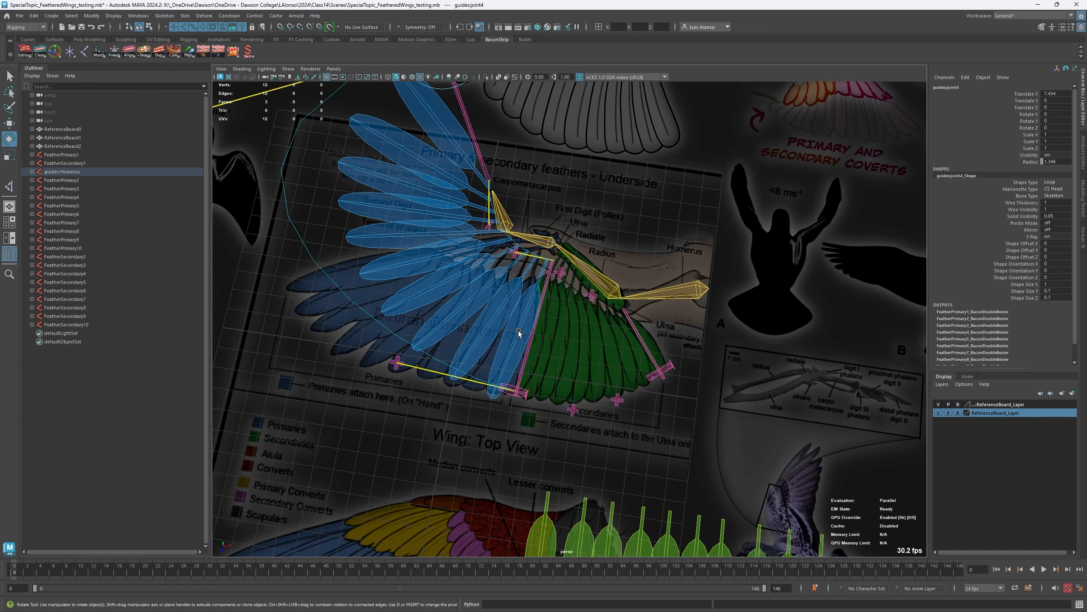
left_click_drag(478, 297, 578, 238, "alt")
left_click(587, 244)
left_click(593, 241)
middle_click_drag(497, 234, 509, 342, "alt")
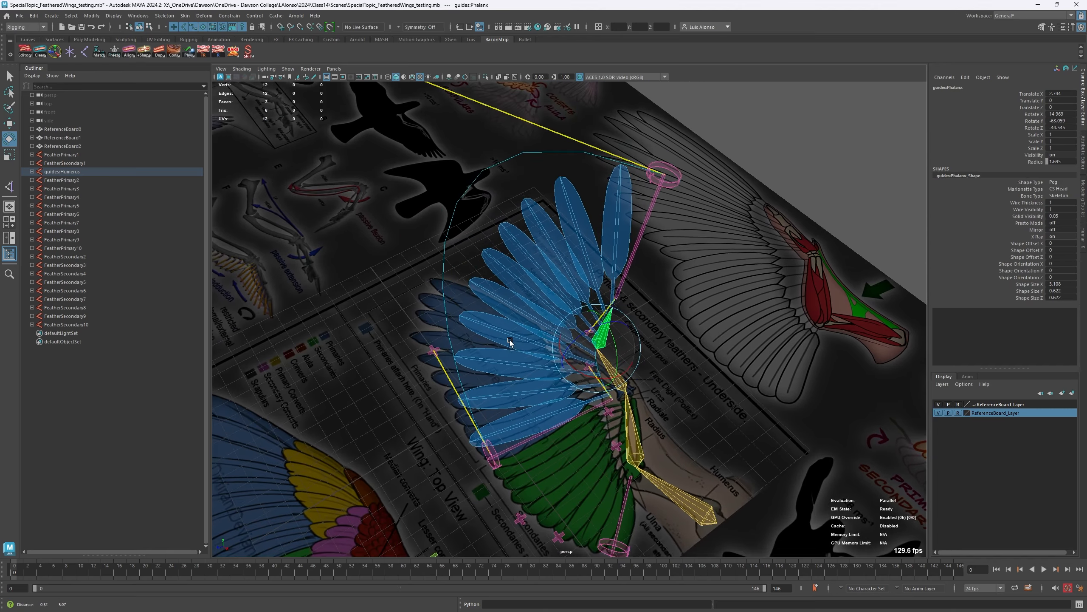
left_click_drag(510, 342, 515, 257, "alt")
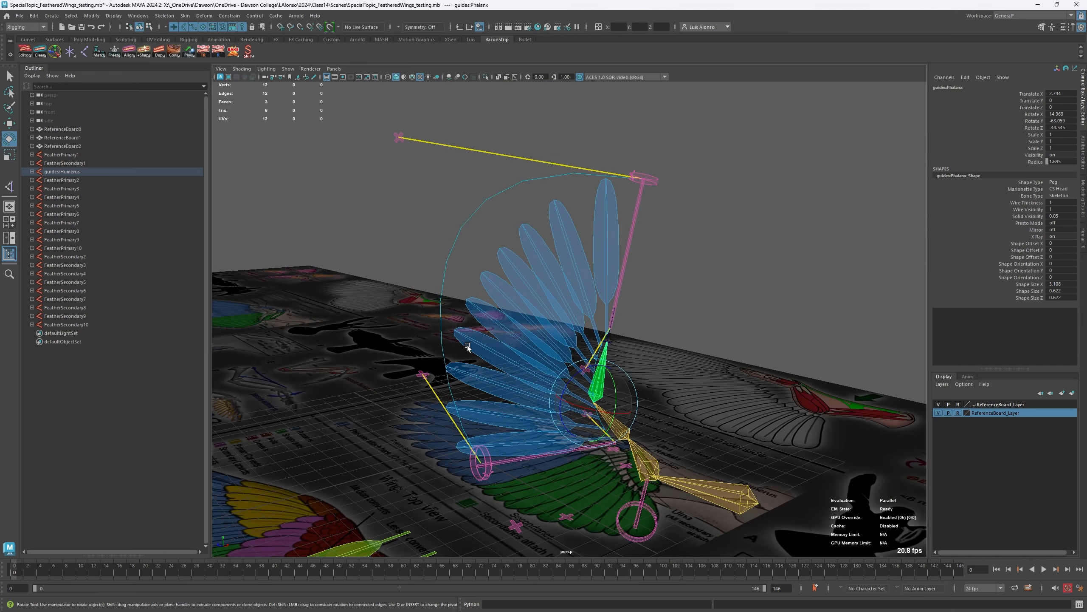
left_click_drag(468, 345, 547, 392, "alt")
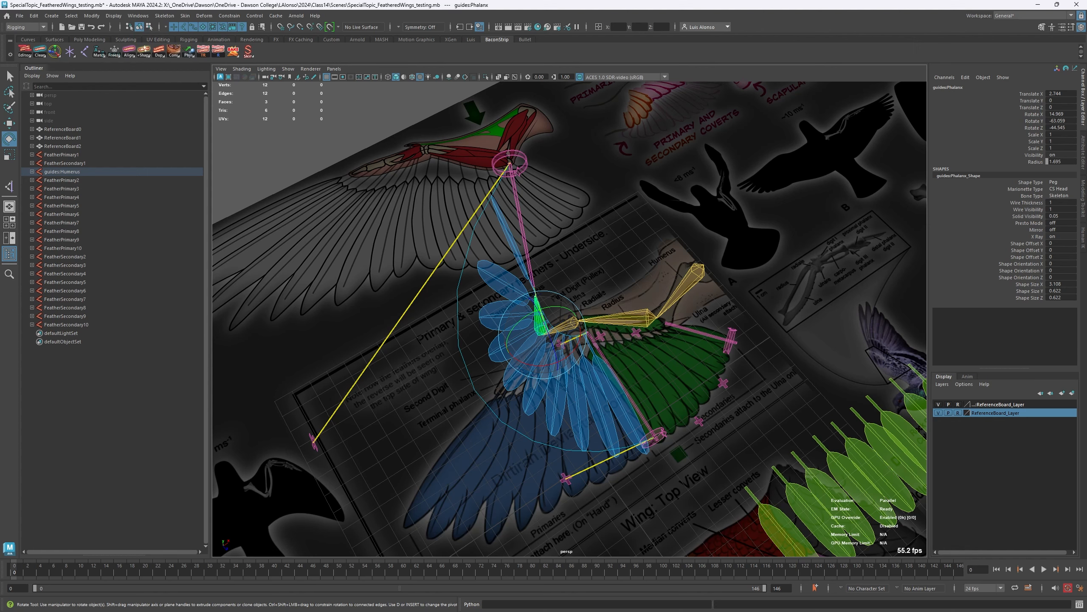
- Examine the Remove Construction Nodes, Bacon Roll Bones and Reverse Foot scripts in the Shelf Editor, and close the editor
right_click(174, 53)
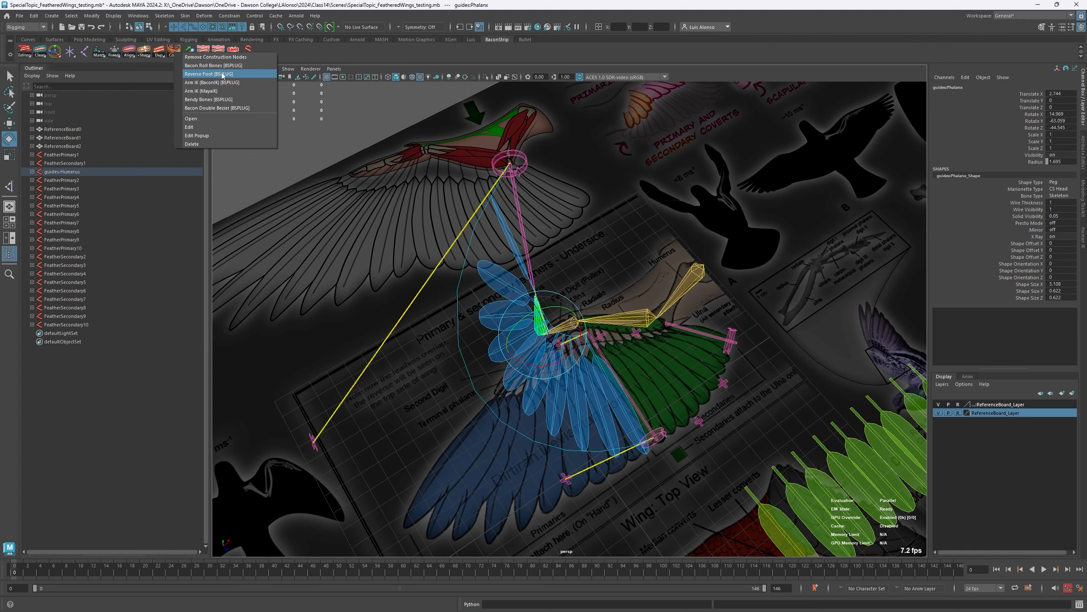
left_click(350, 159)
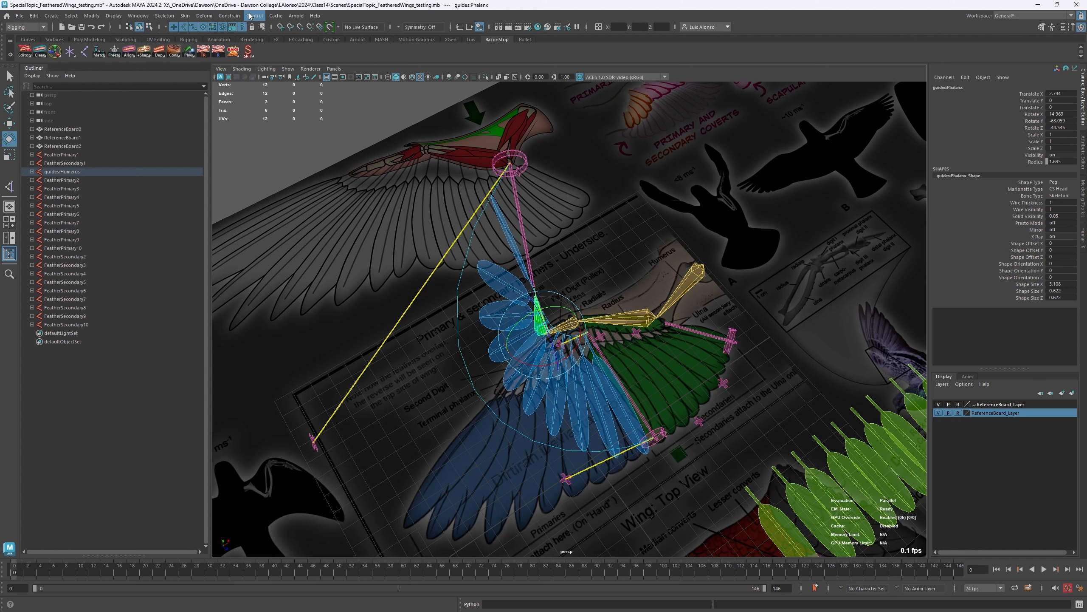
right_click(175, 58)
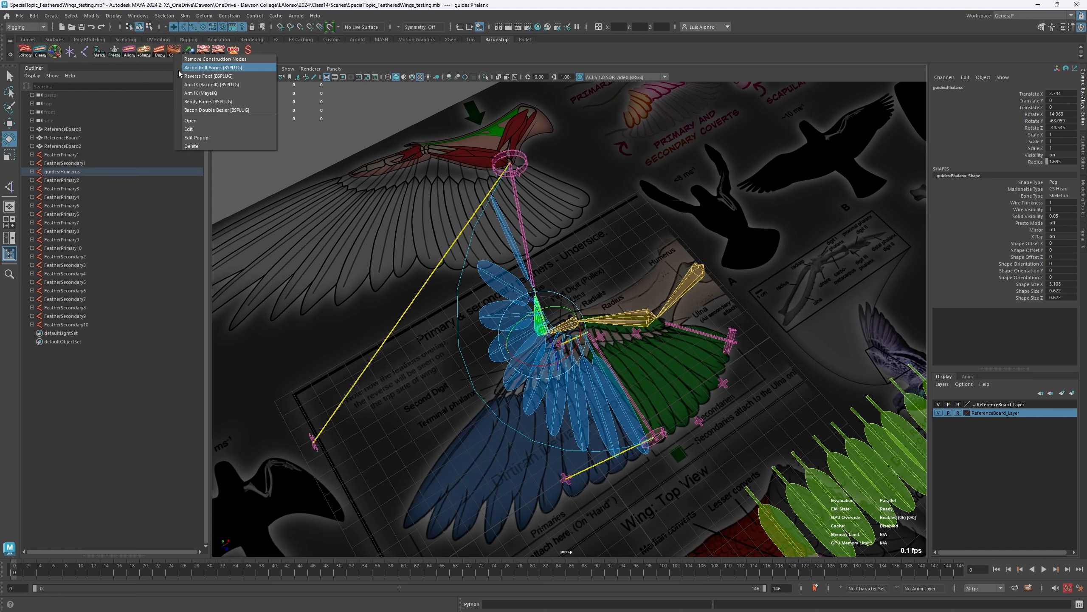
left_click(214, 144)
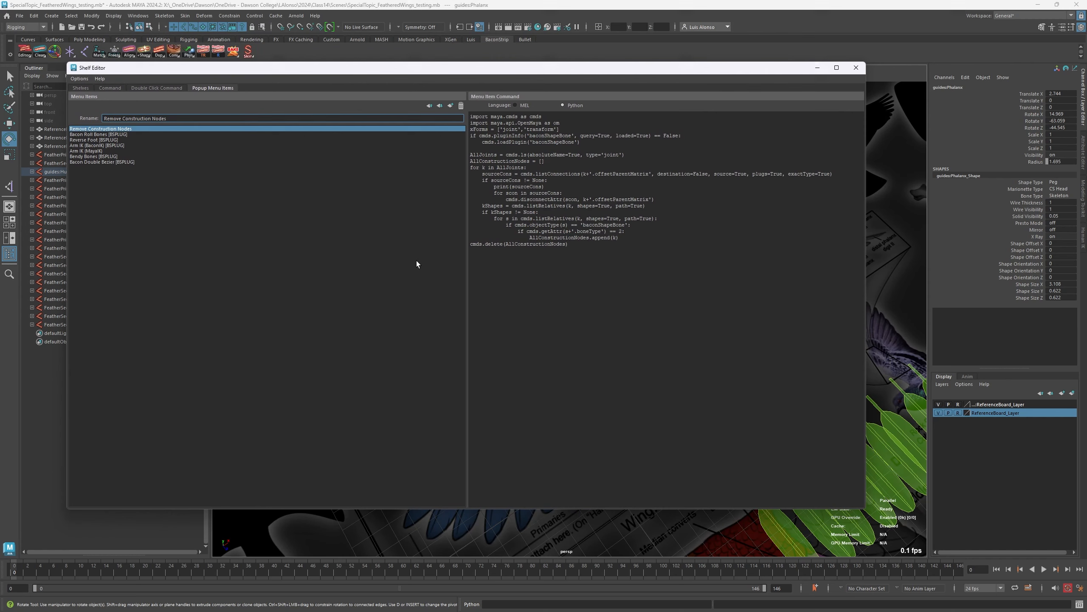
left_click(115, 135)
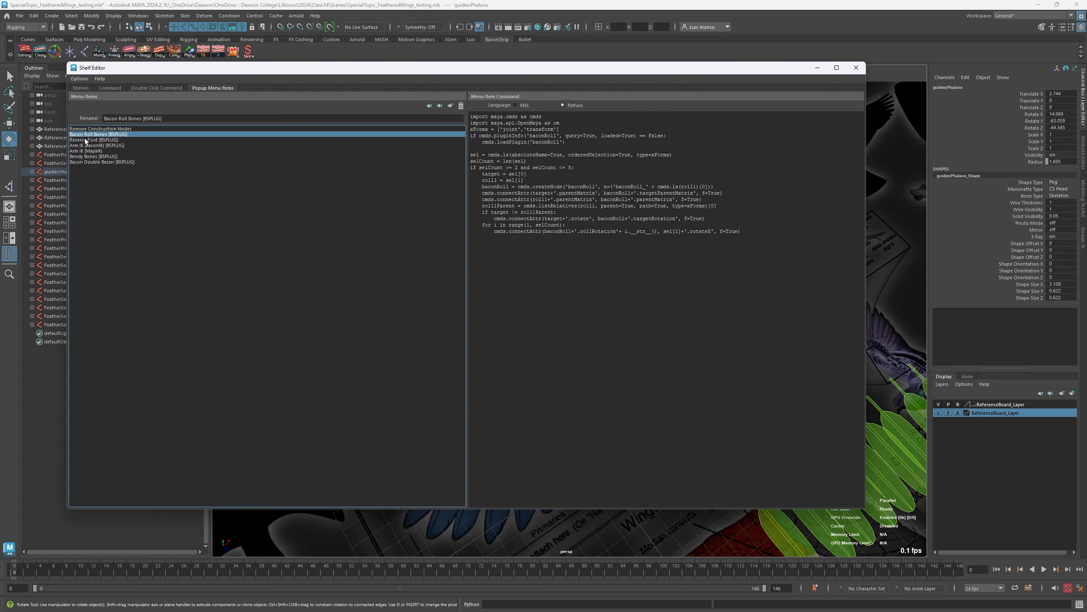
left_click(99, 140)
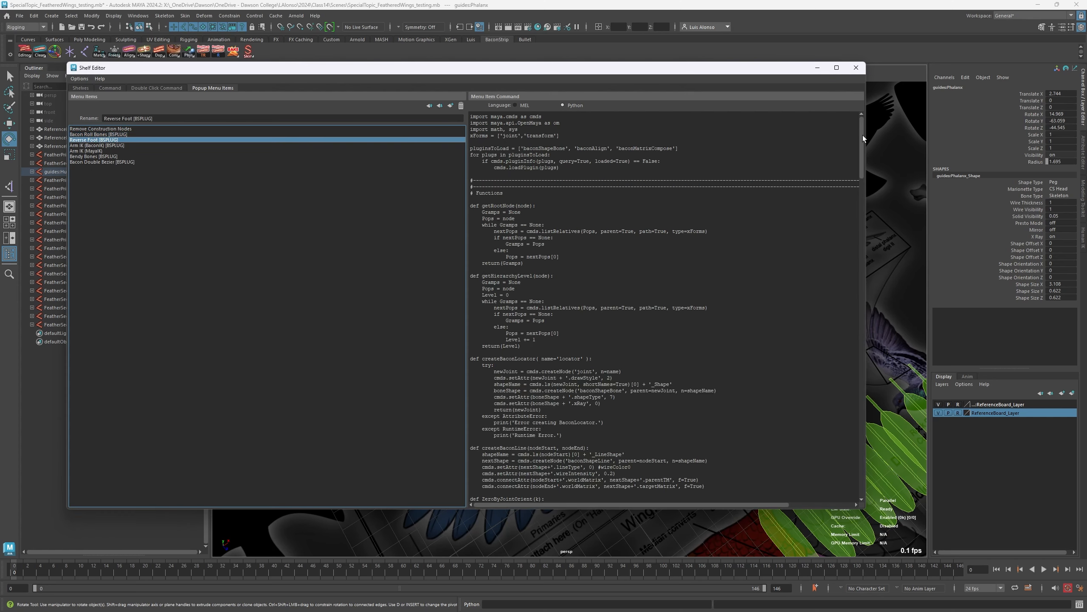
mouse_move(861, 137)
left_mouse_down()
mouse_move(863, 463)
mouse_move(872, 134)
left_mouse_up()
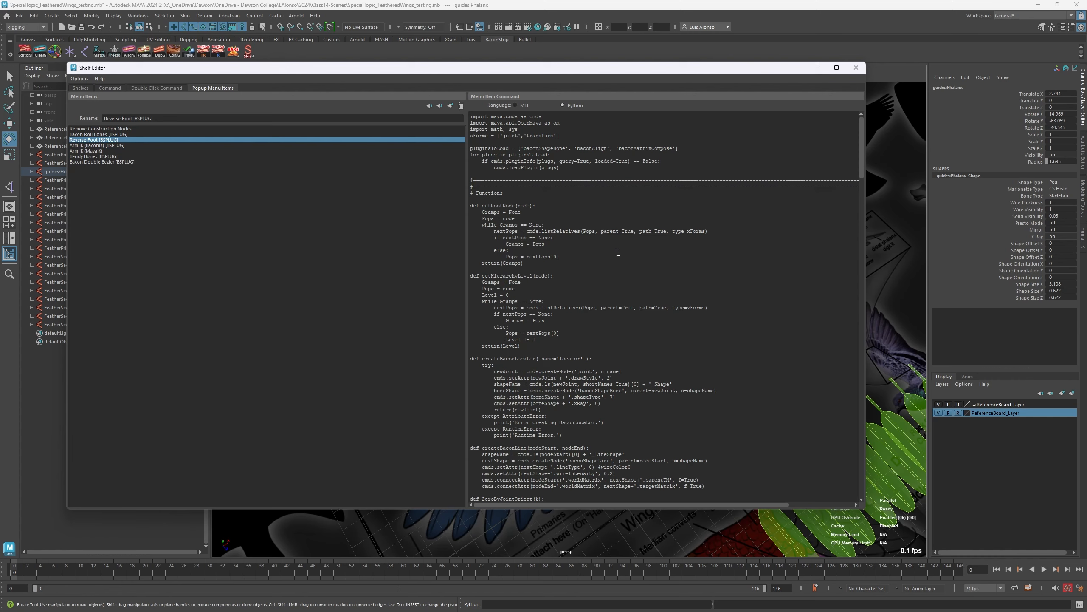
mouse_move(835, 66)
left_click(856, 69)
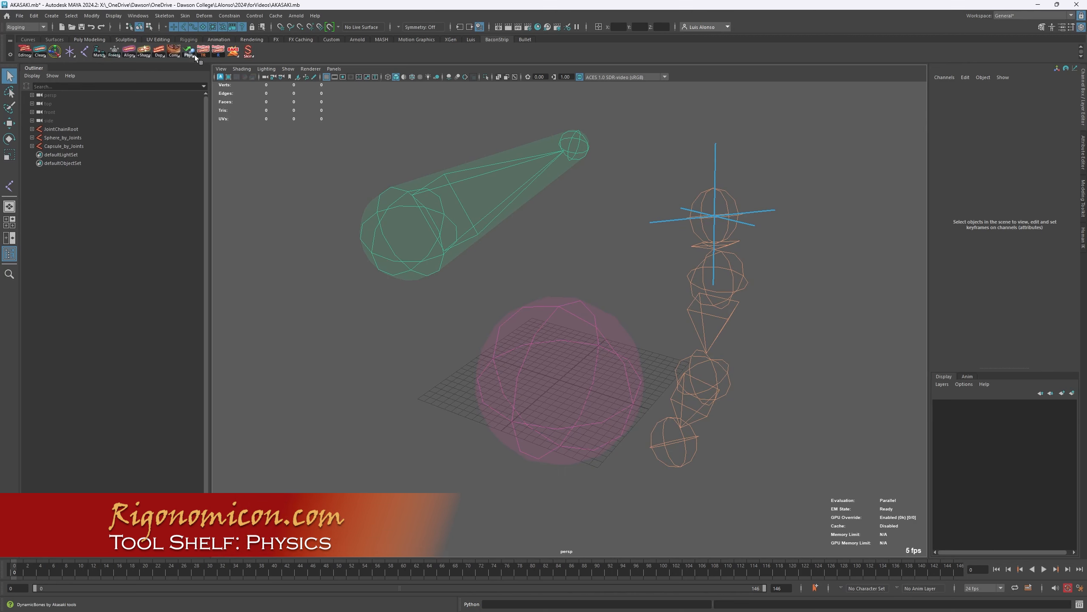
- Bring up the Physics shelf tool's joint dynamics and collision commands
left_click_drag(346, 344, 377, 326, "alt")
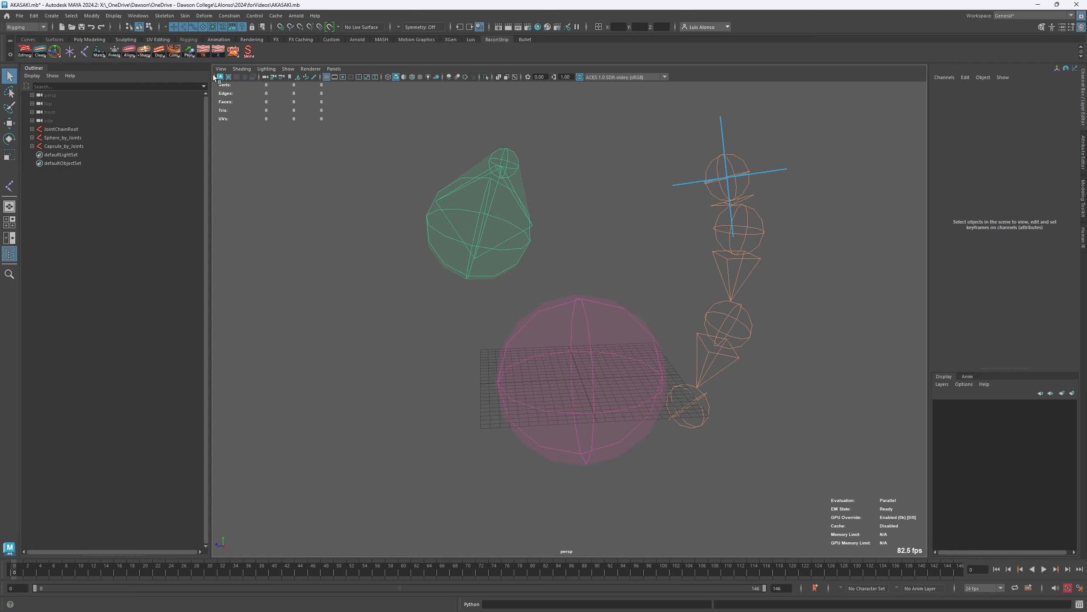
right_click(191, 55)
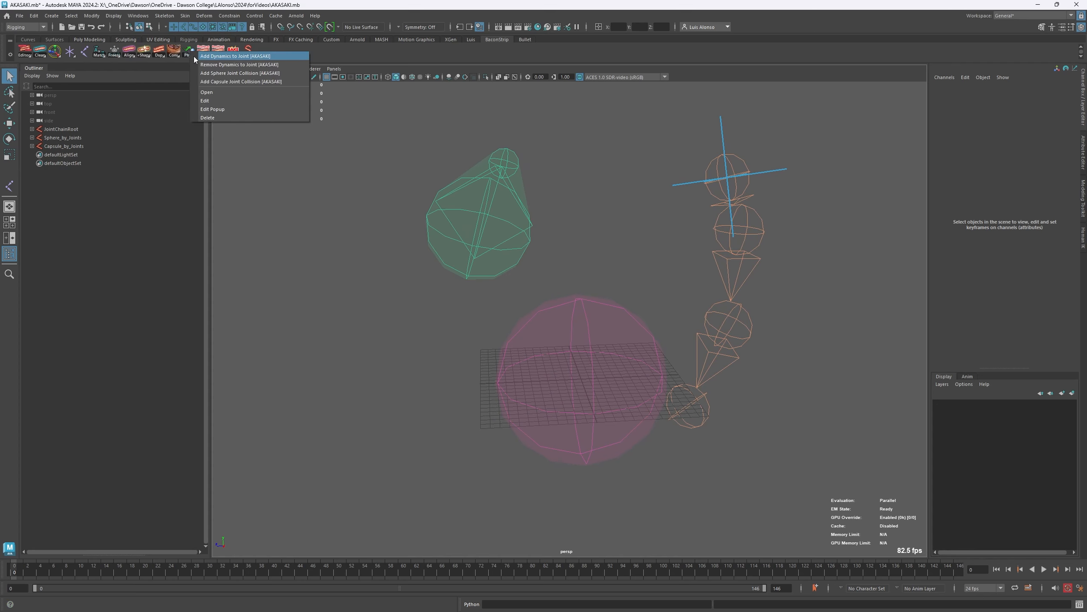
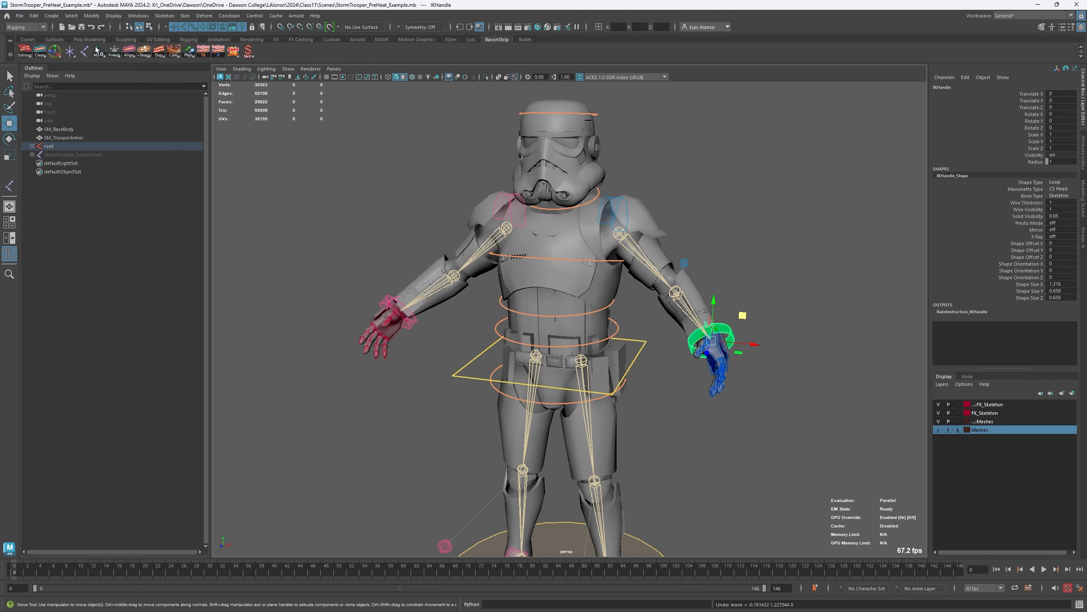
- Try moving the IK control at the blue hand, and undo the move
left_click(793, 300)
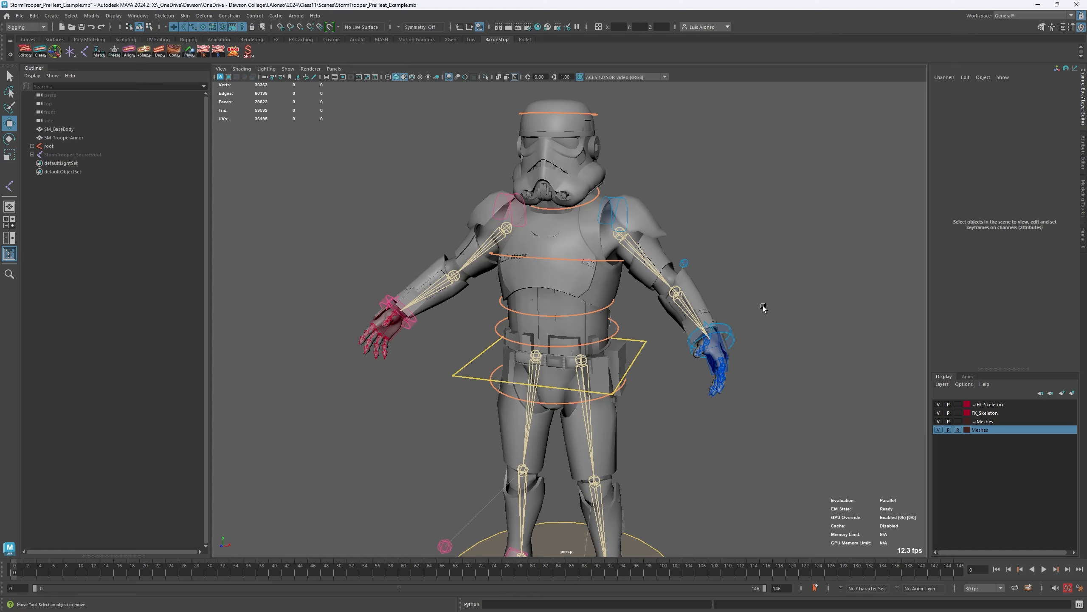
left_click(731, 329)
left_click_drag(740, 313, 719, 248)
key("ctrl+z")
- Try moving the c_com control at the hips freely, and undo the move
left_click(492, 394)
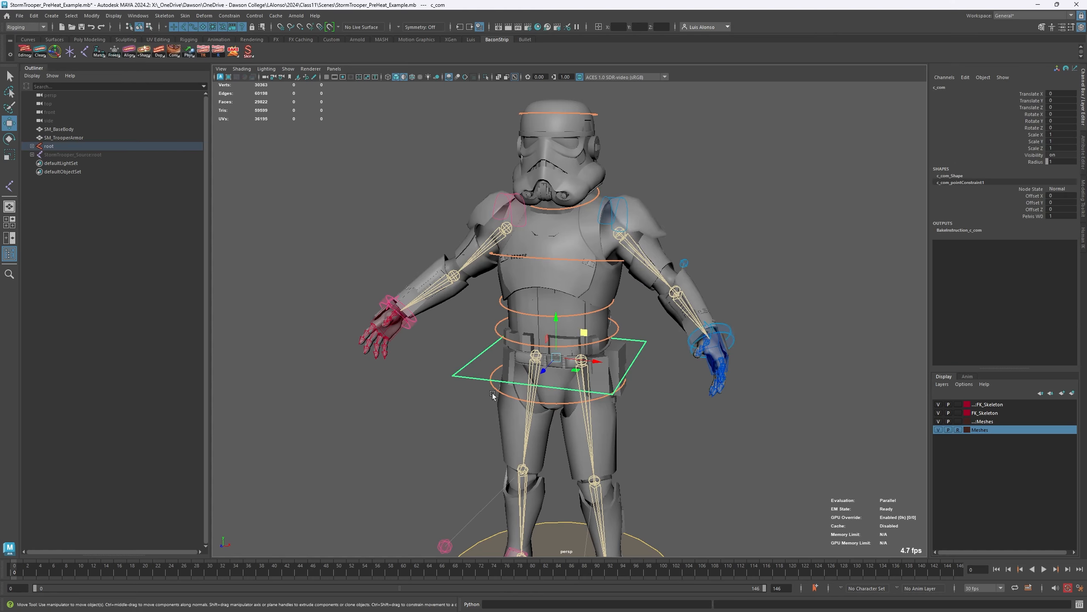
left_click_drag(584, 333, 588, 341)
key("ctrl+z")
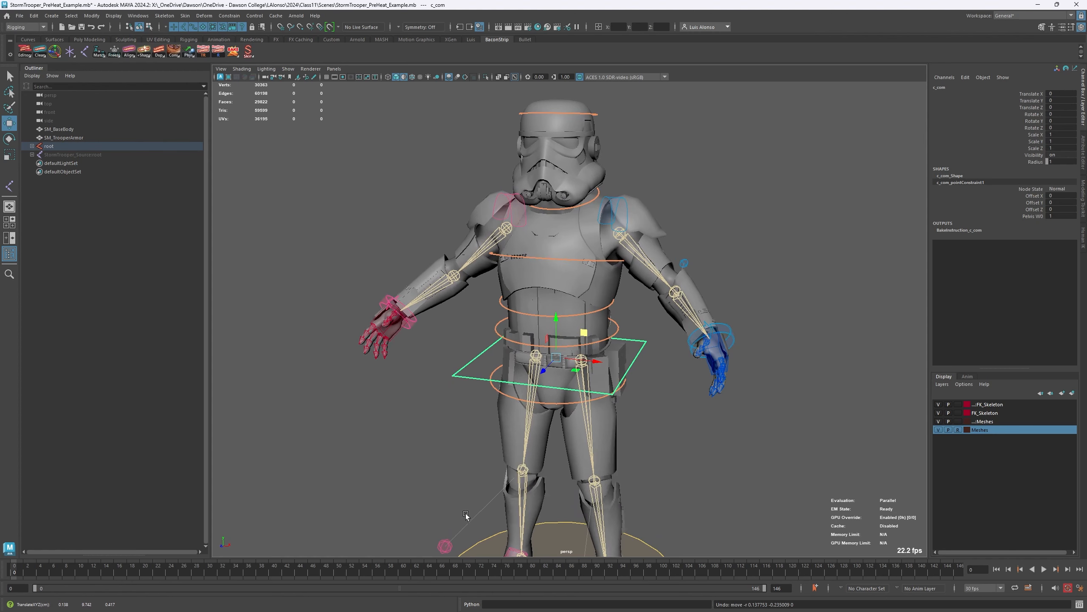
- Unhide the StormTrooper_Source:root skeleton, and clear the selection
middle_click_drag(512, 479, 476, 337, "alt")
right_click_drag(581, 314, 527, 278, "alt")
mouse_move(506, 242)
middle_mouse_down("alt")
mouse_move(502, 313)
mouse_move(495, 260)
middle_mouse_up("alt")
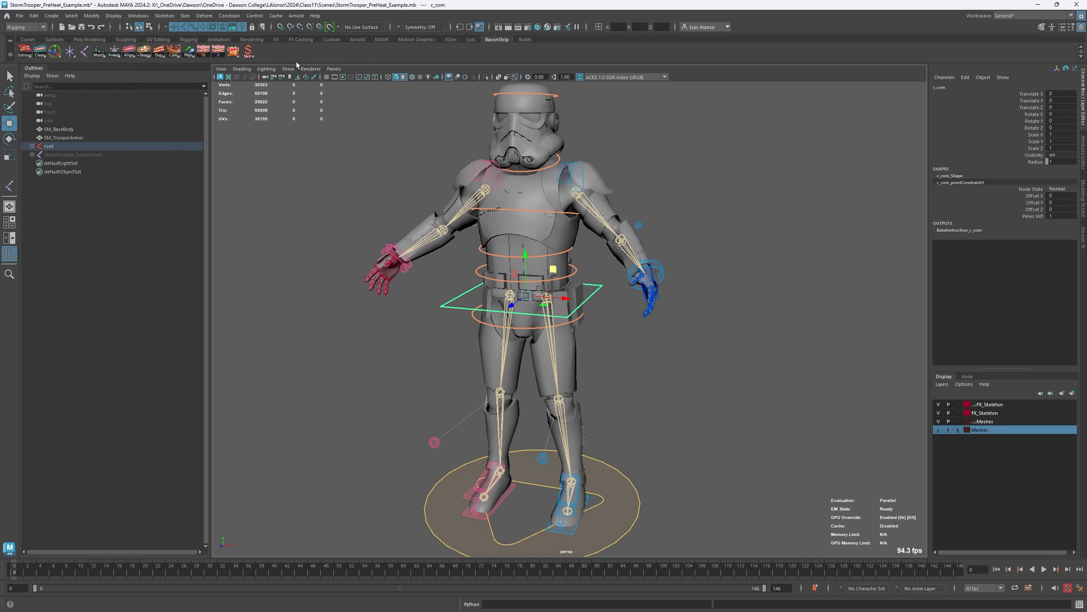
left_click(90, 155)
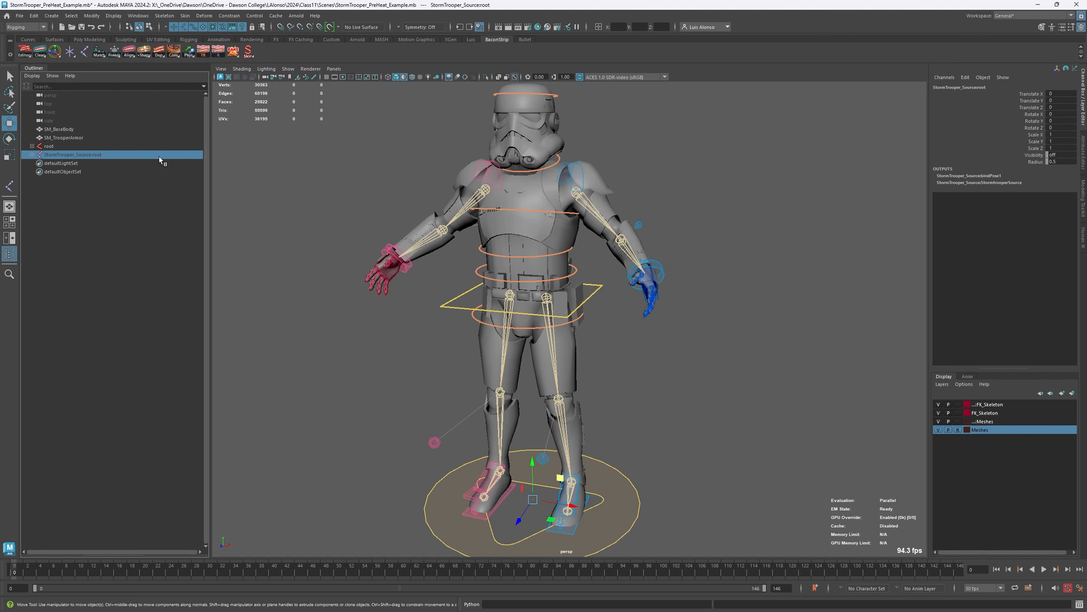
key("h")
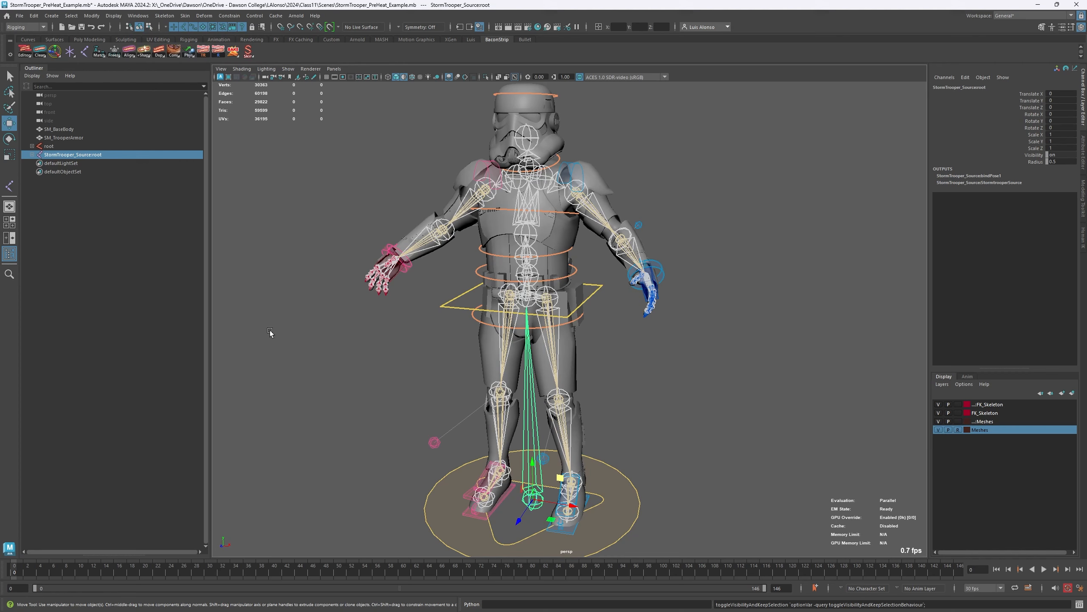
left_click(262, 353)
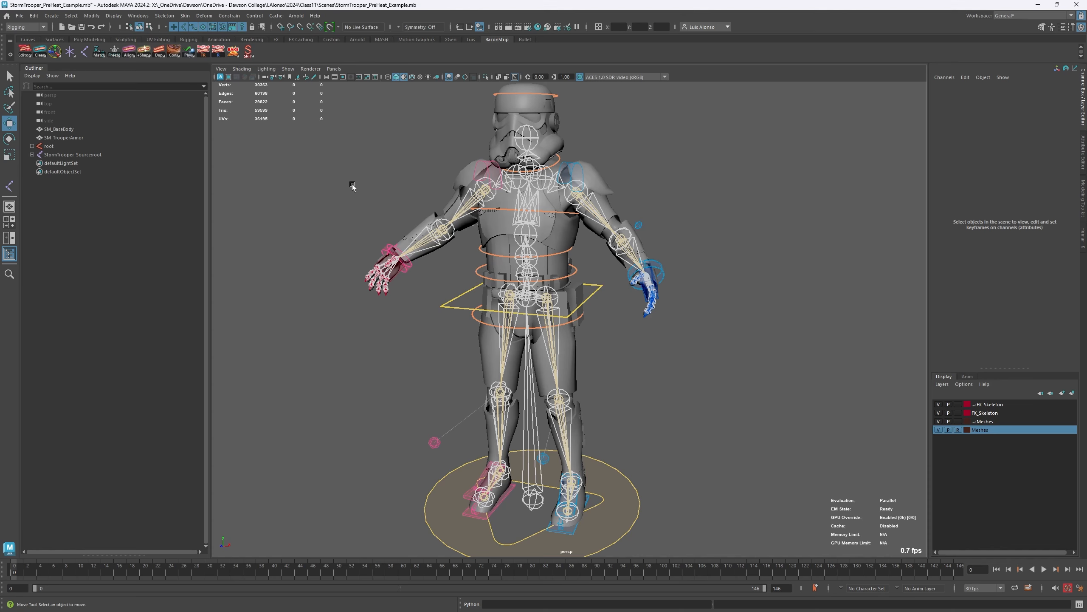
- Test how the source skeleton follows c_com by moving the control about -0.225 in X and -0.108 in Z, and undo the move
right_click_drag(285, 181, 482, 200, "alt")
middle_click_drag(328, 196, 420, 284, "alt")
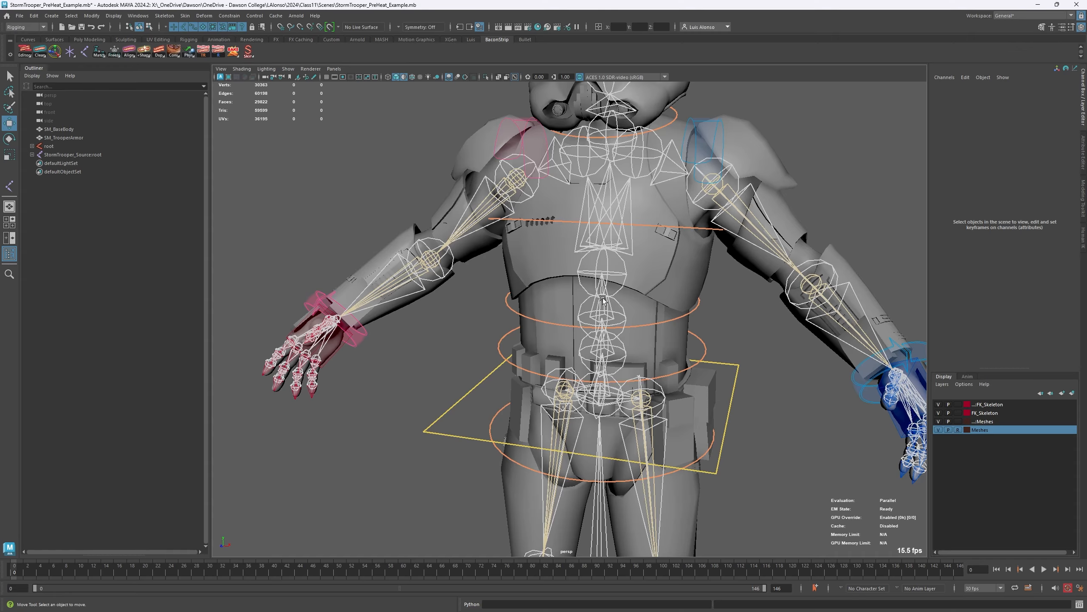
middle_click_drag(410, 332, 349, 178, "alt")
right_click_drag(350, 177, 543, 180, "alt")
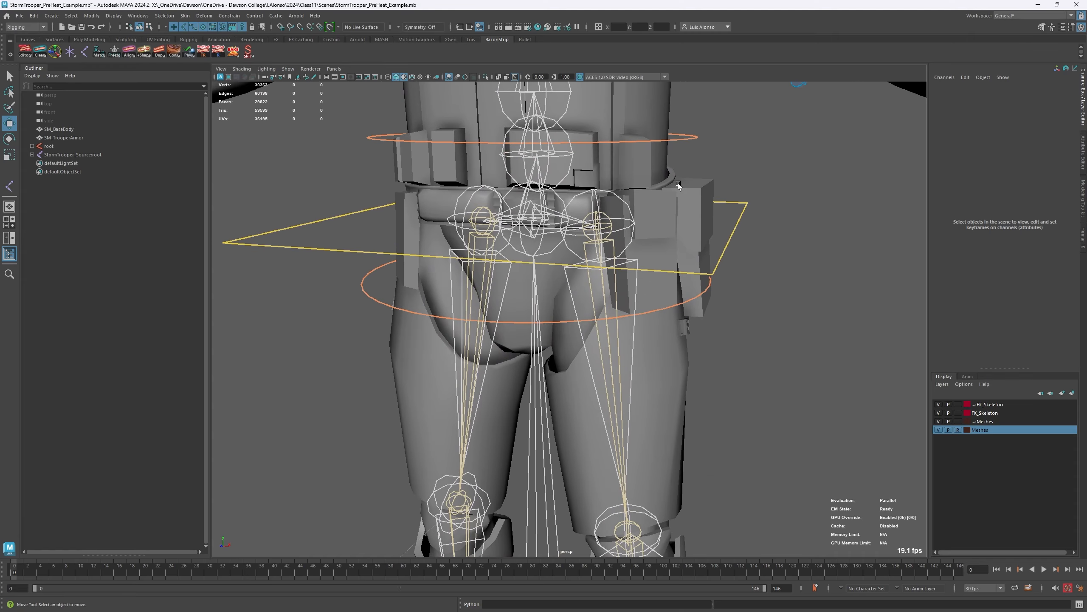
left_click(745, 208)
right_click_drag(764, 236, 559, 239, "alt")
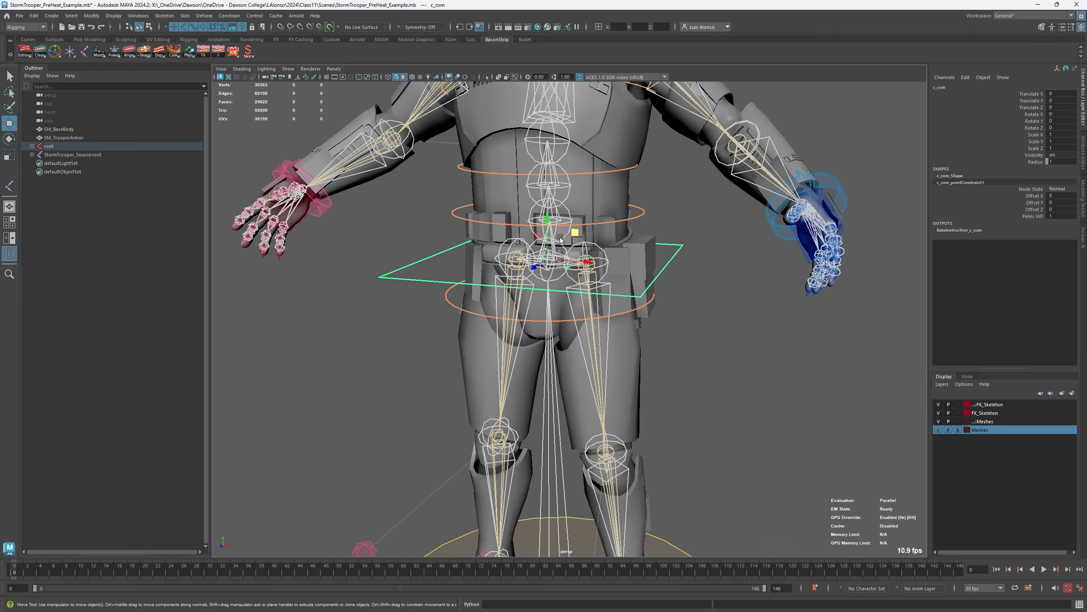
left_click_drag(560, 239, 575, 307)
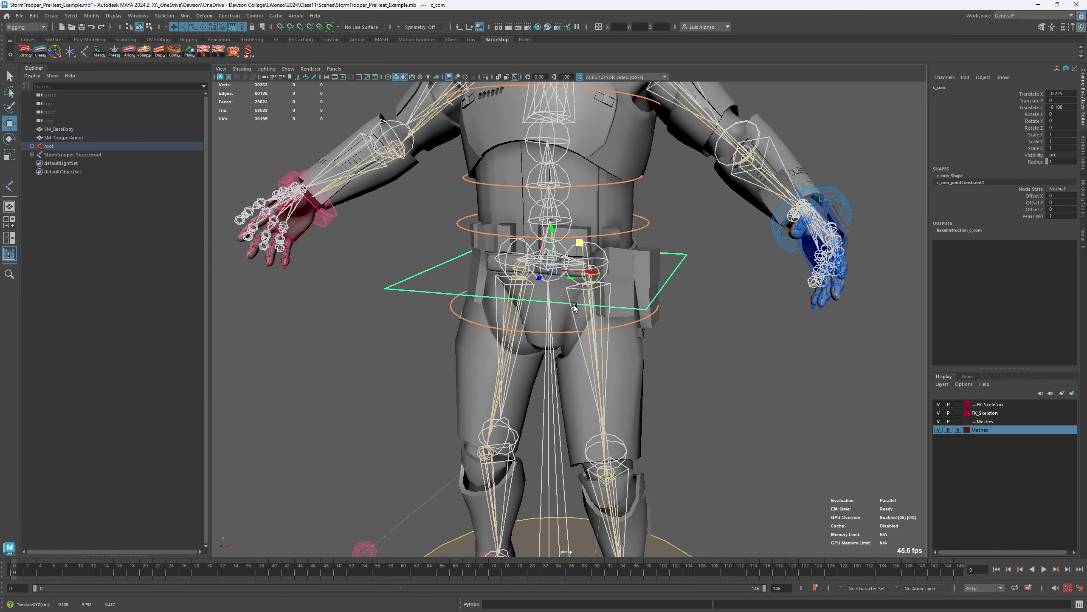
key("ctrl+z")
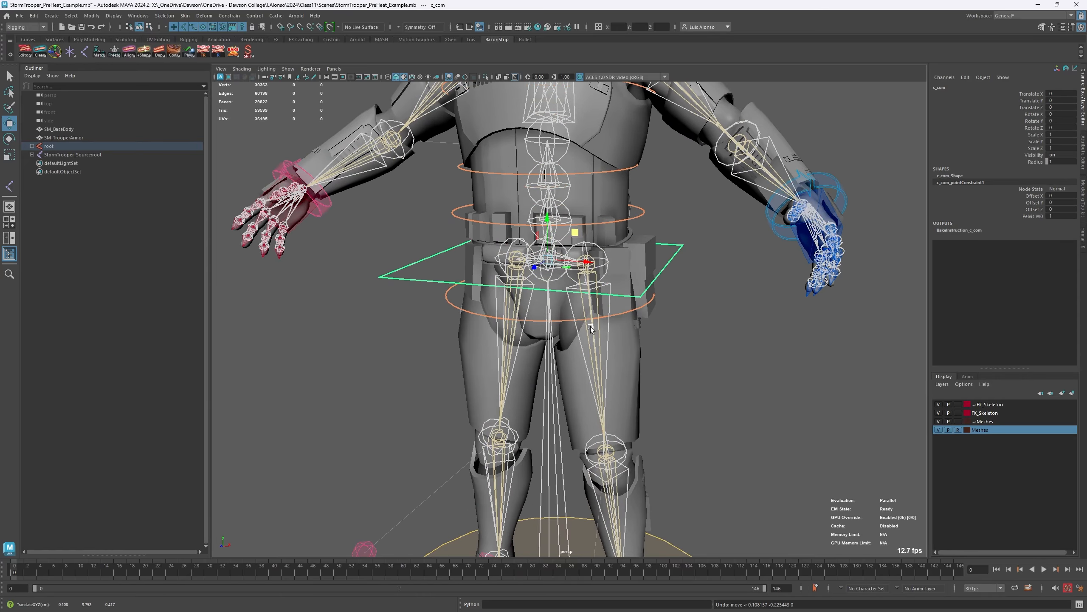
- Inspect the source skeleton's pelvis joint, try moving its c_com control again, and undo the move
left_click(759, 336)
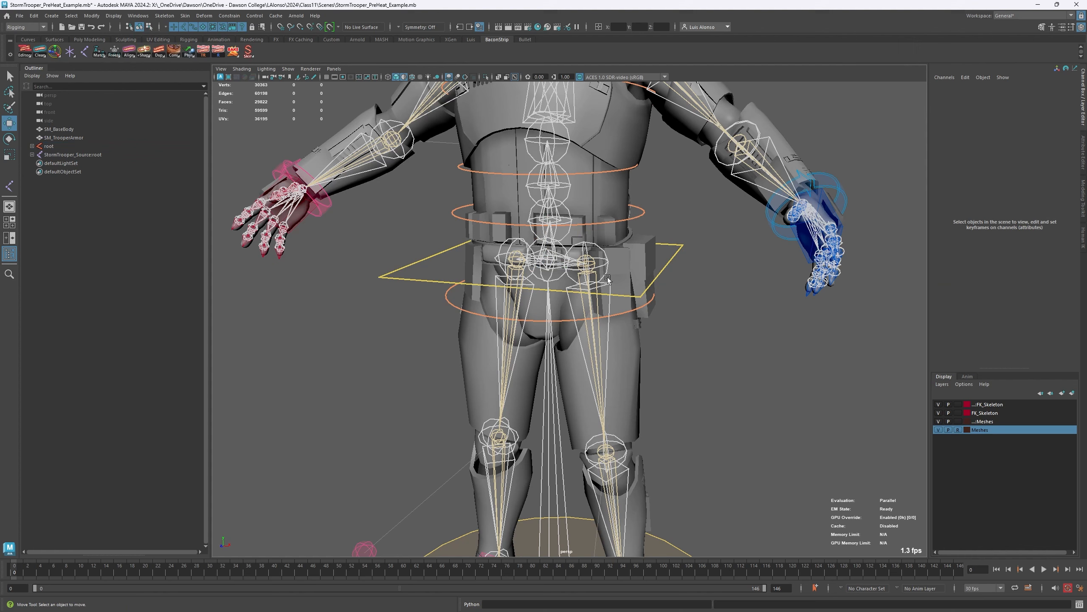
left_click(562, 246)
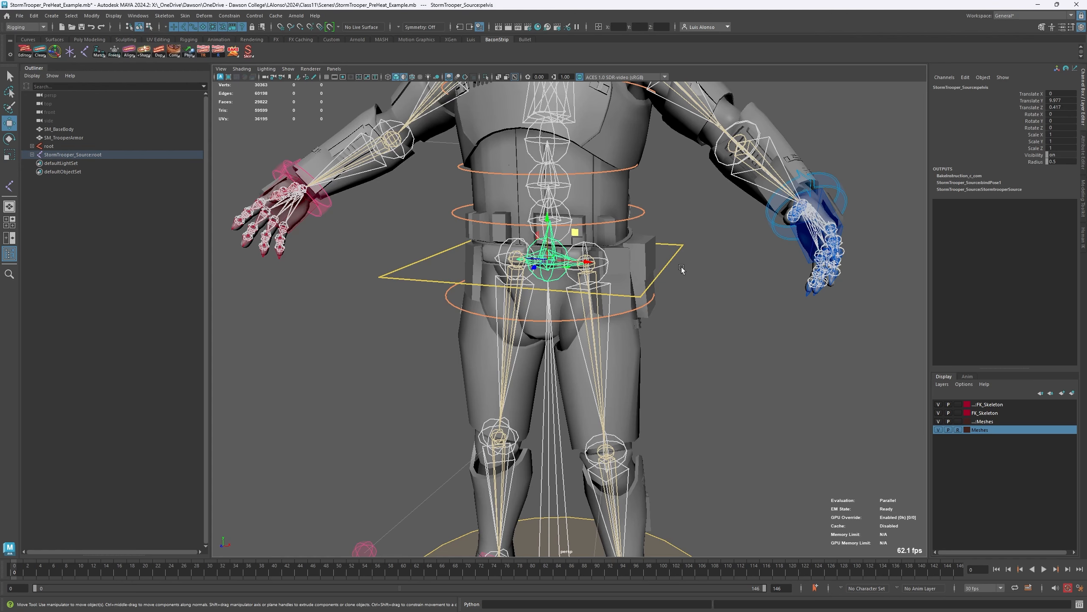
left_click(661, 290)
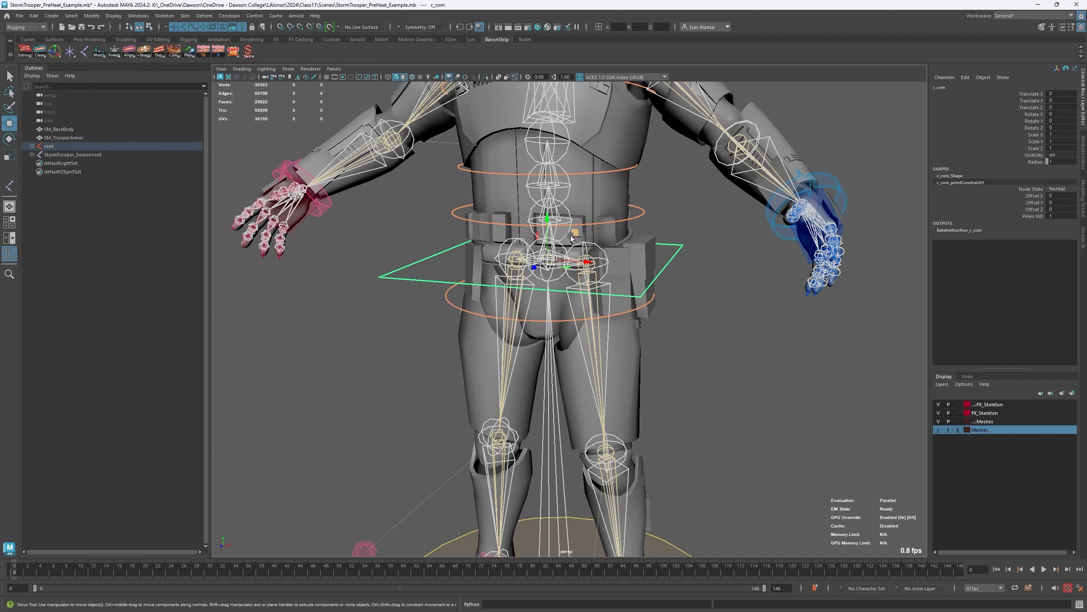
mouse_move(575, 232)
left_mouse_down()
mouse_move(585, 233)
mouse_move(576, 232)
left_mouse_up()
key("ctrl+z")
key("ctrl+z")
right_click_drag(401, 223, 683, 190, "alt")
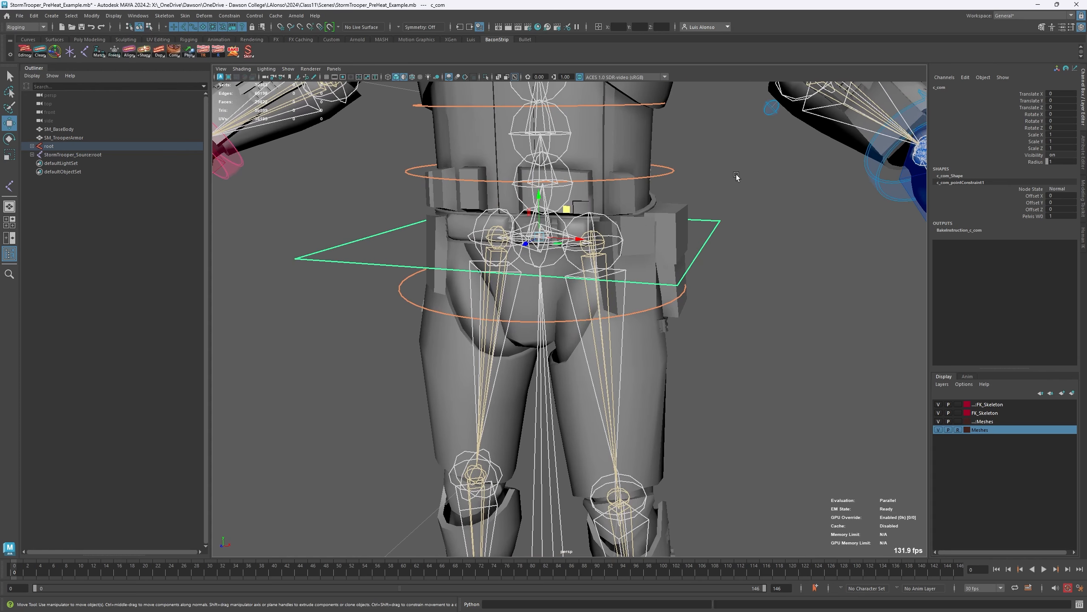
- Select the source skeleton's pelvis joint together with the c_com control to show the pair, and clear the selection
left_click(552, 216)
left_click(559, 228)
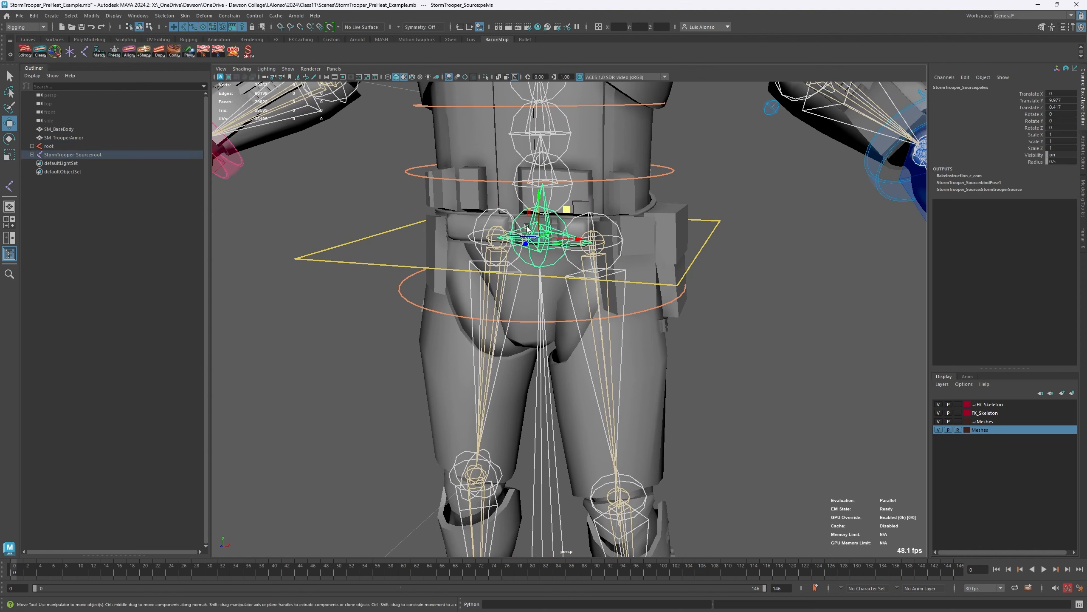
left_click(719, 221)
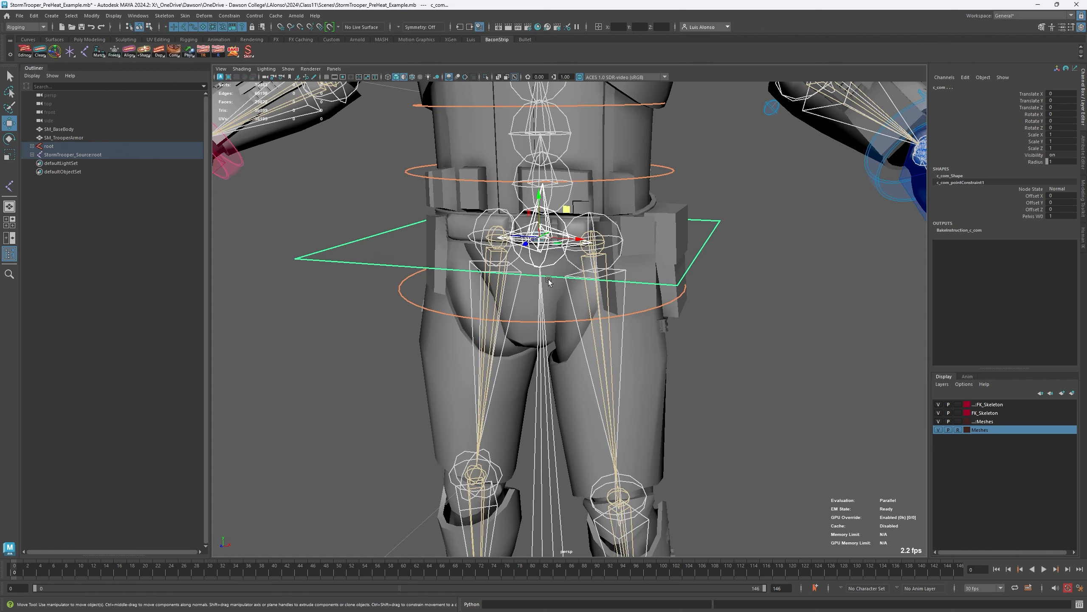
left_click(702, 180)
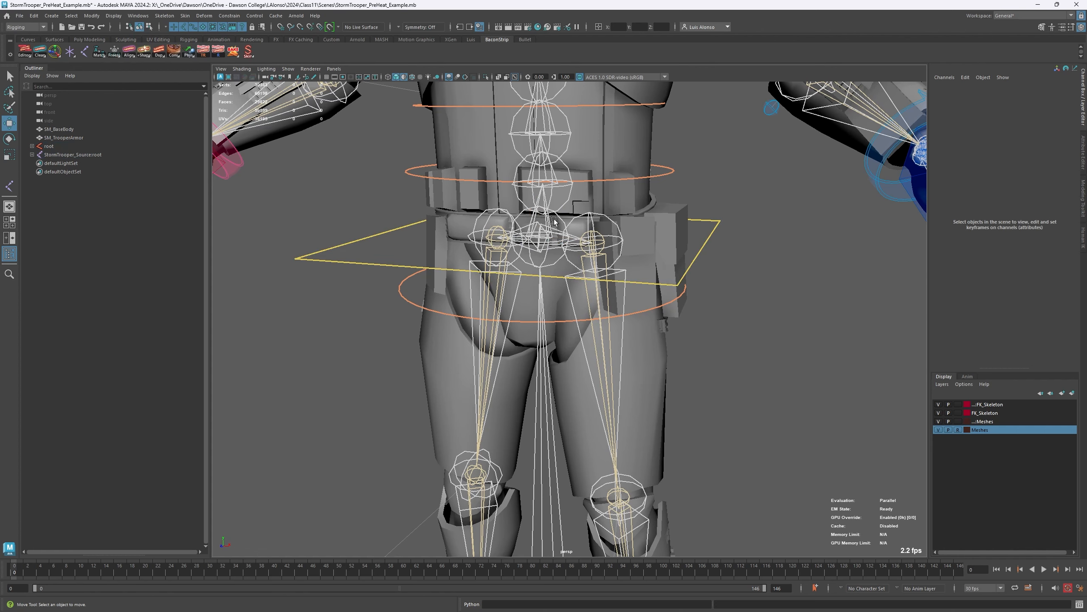
- Select the source skeleton's spine_02 joint to inspect its connections
middle_click_drag(529, 117, 521, 177, "alt")
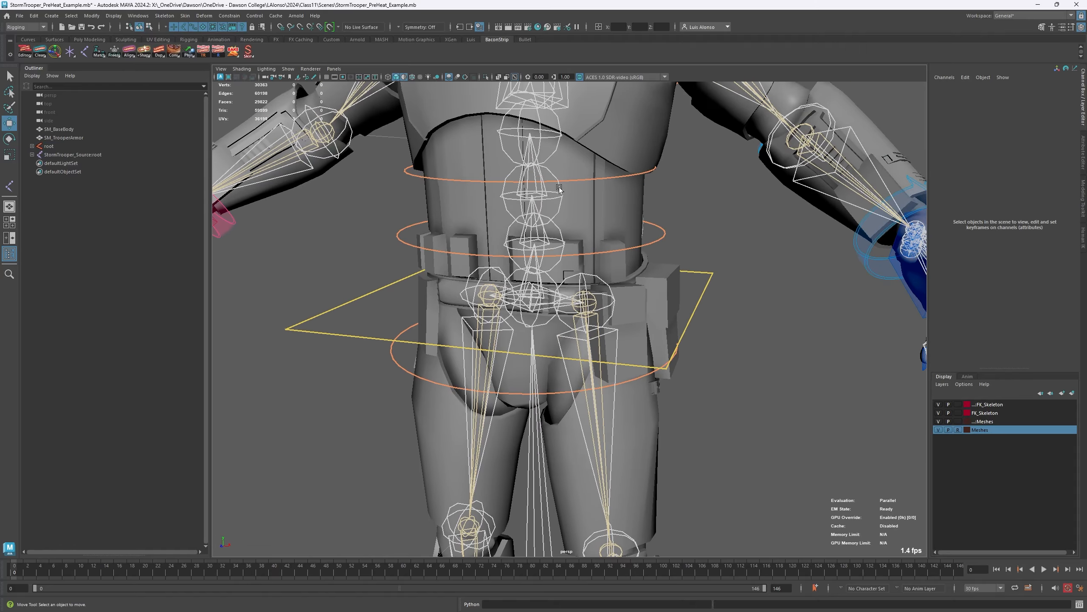
left_click(559, 187)
middle_click_drag(575, 151, 565, 194, "alt")
mouse_move(565, 194)
left_mouse_down("alt")
mouse_move(552, 194)
mouse_move(570, 195)
left_mouse_up("alt")
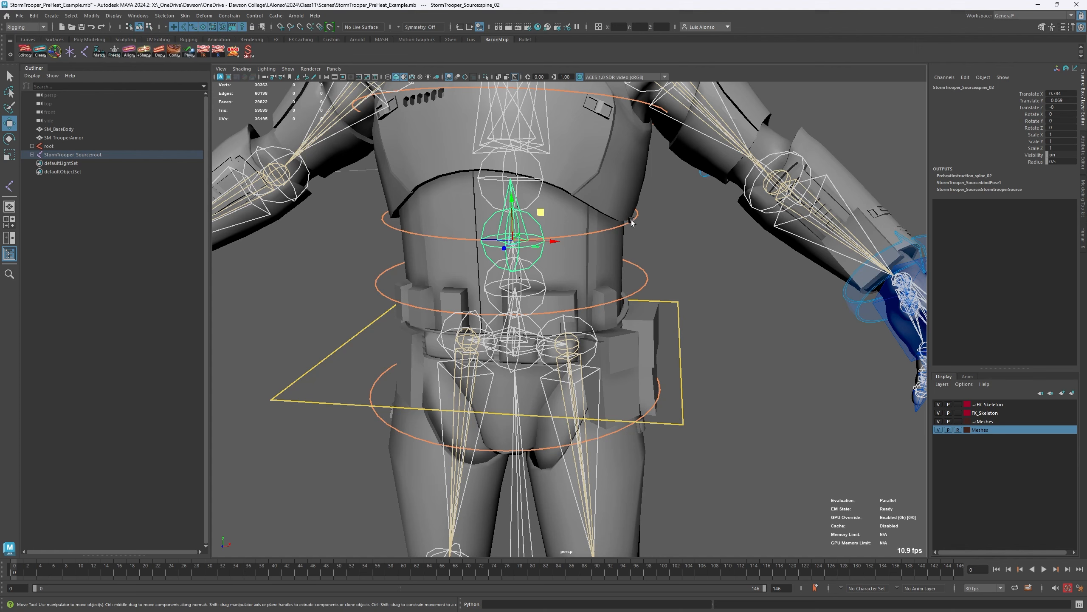
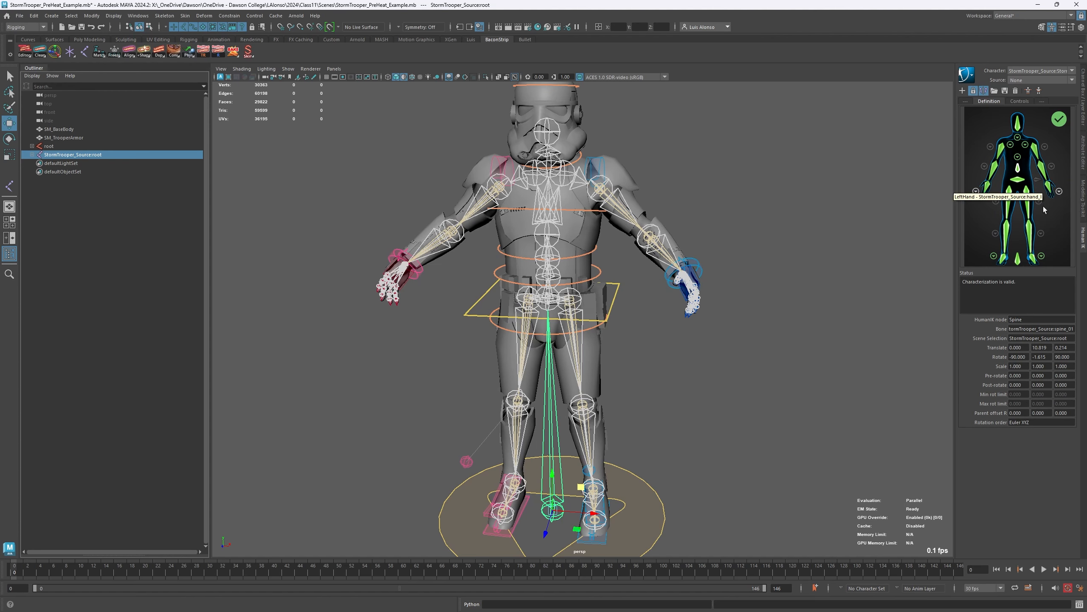
- Inspect the source skeleton's pelvis and spine_01 mappings in the character definition, and hide the StormTrooper_Source skeleton
left_click(1018, 180)
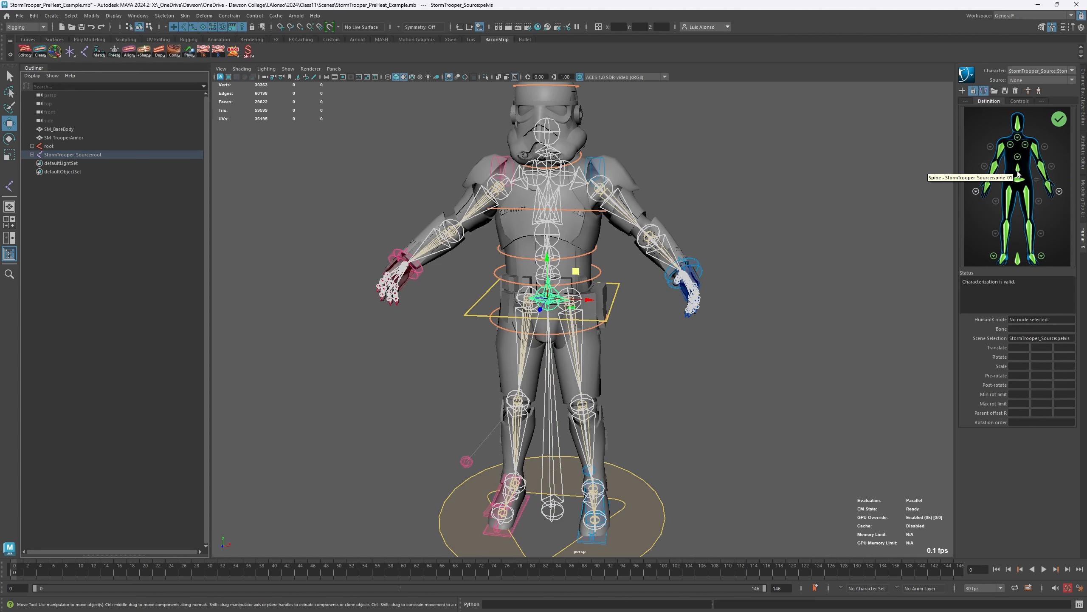
left_click(1019, 170)
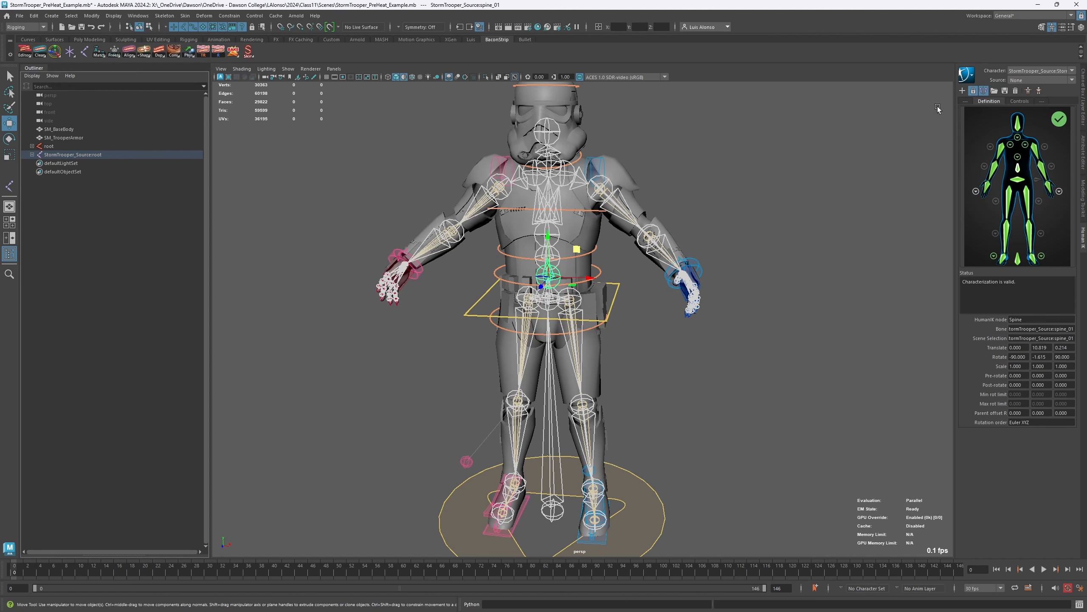
left_click(103, 169)
left_click(85, 155)
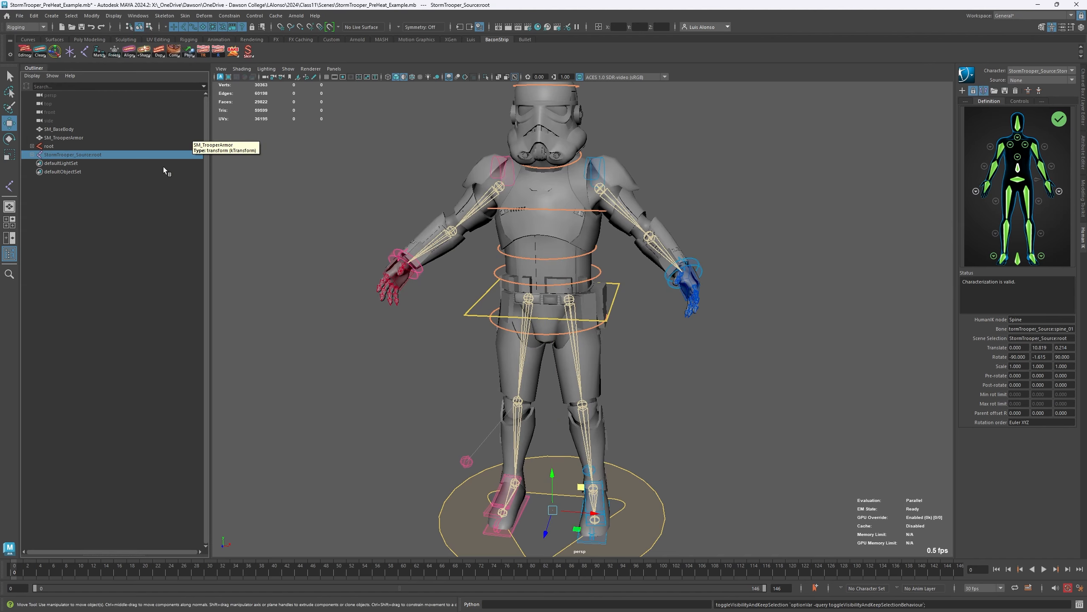
- Import the mocap scene MocapSource3.mb into the StormTrooper PreHeat example
left_click(19, 15)
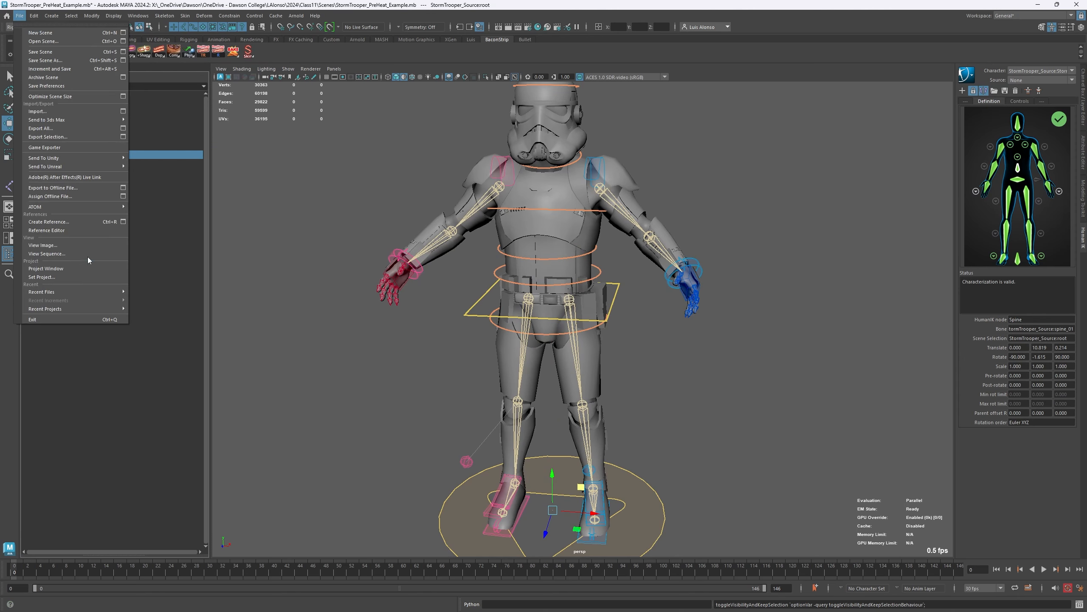
left_click(38, 112)
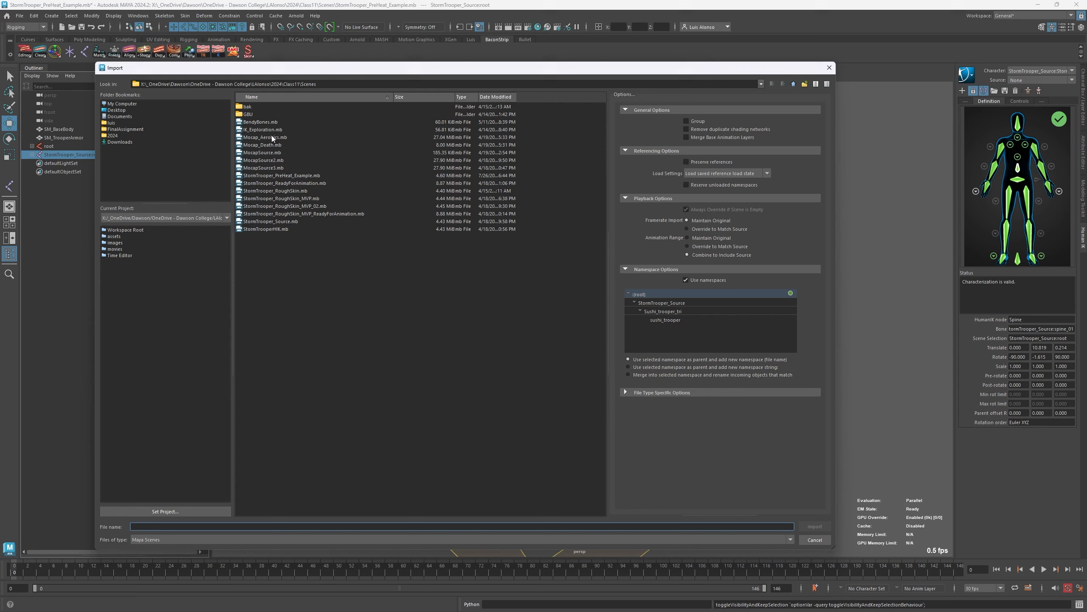
double_click(267, 167)
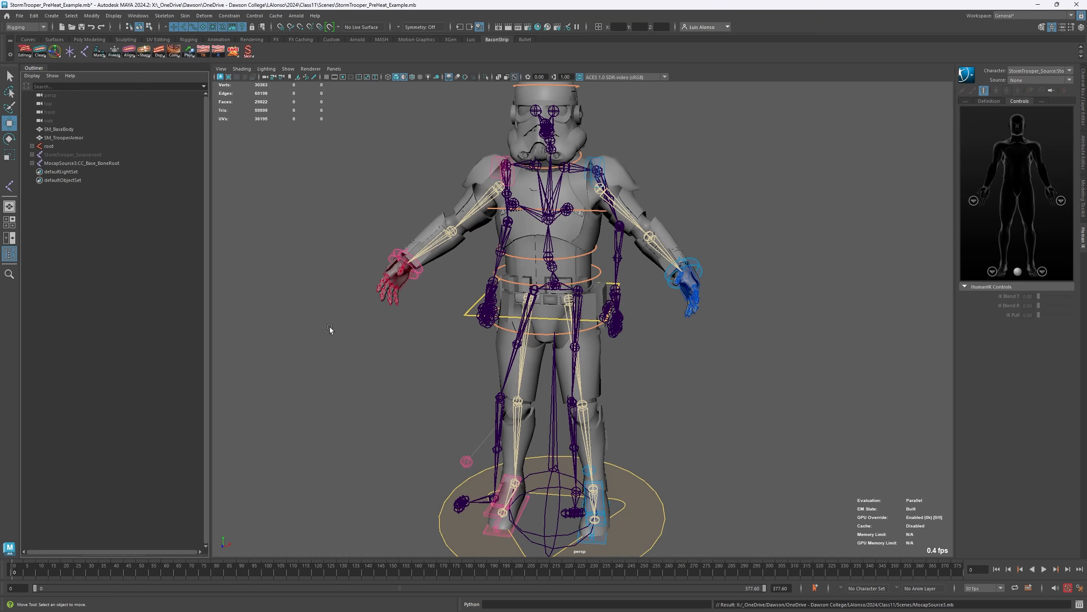
- Scrub the imported mocap to frame 109 and set the StormTrooper_Source character's HumanIK source to the MocapSource3 character
left_click_drag(17, 570, 285, 574)
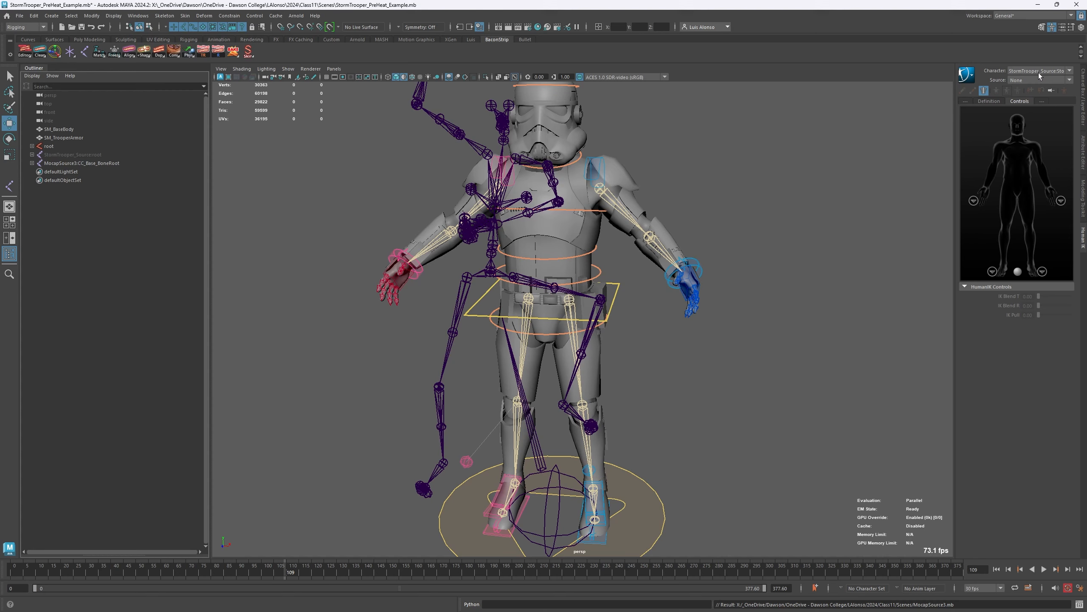
left_click(1030, 82)
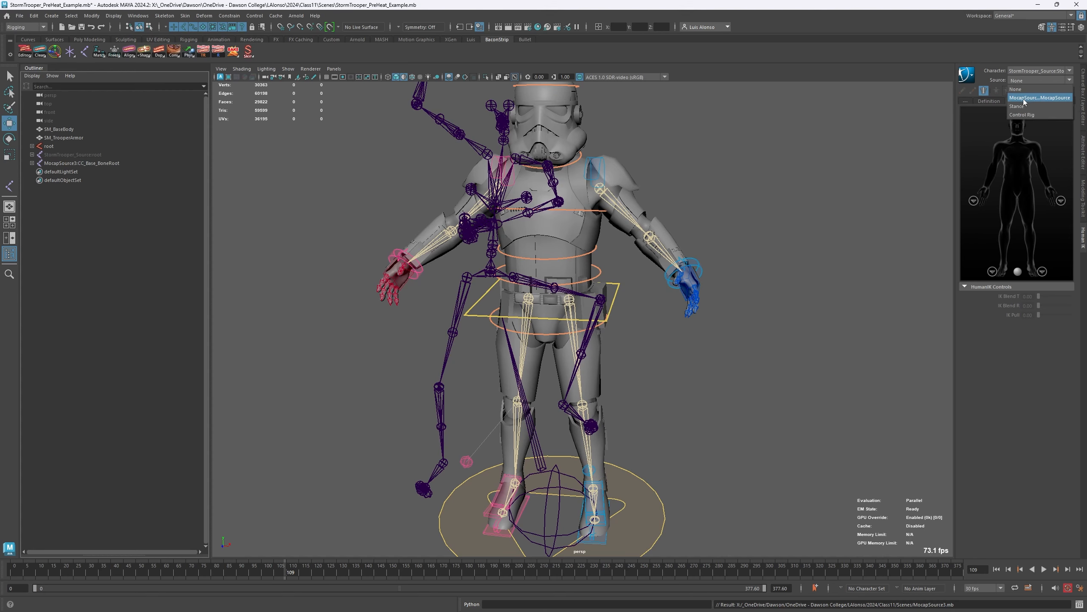
left_click(1025, 98)
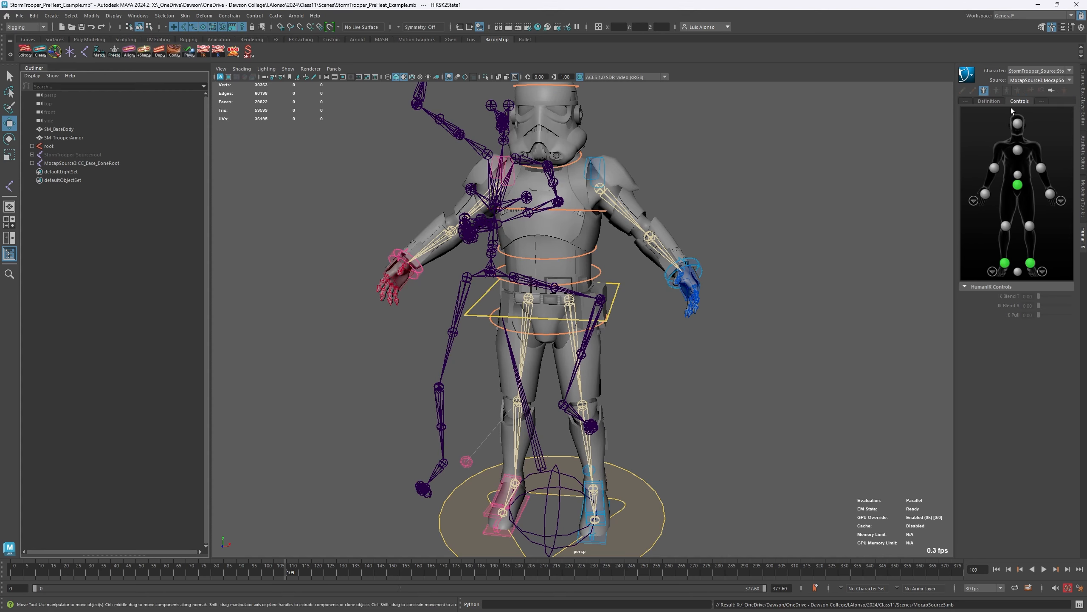
- Hide the MocapSource3 skeleton and show the StormTrooper_Source skeleton
left_click(59, 162)
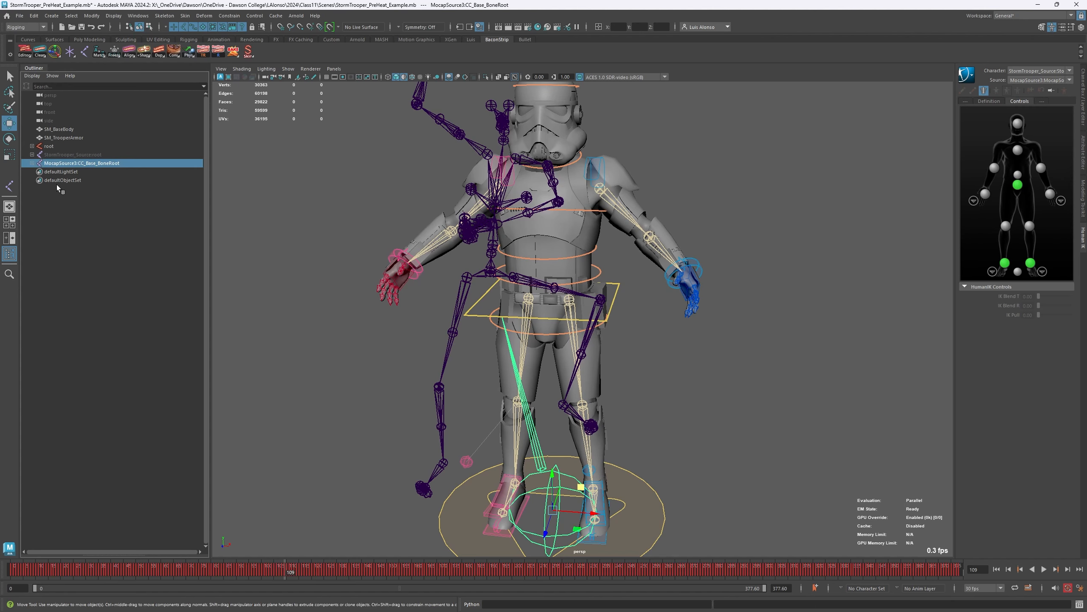
left_click(65, 155)
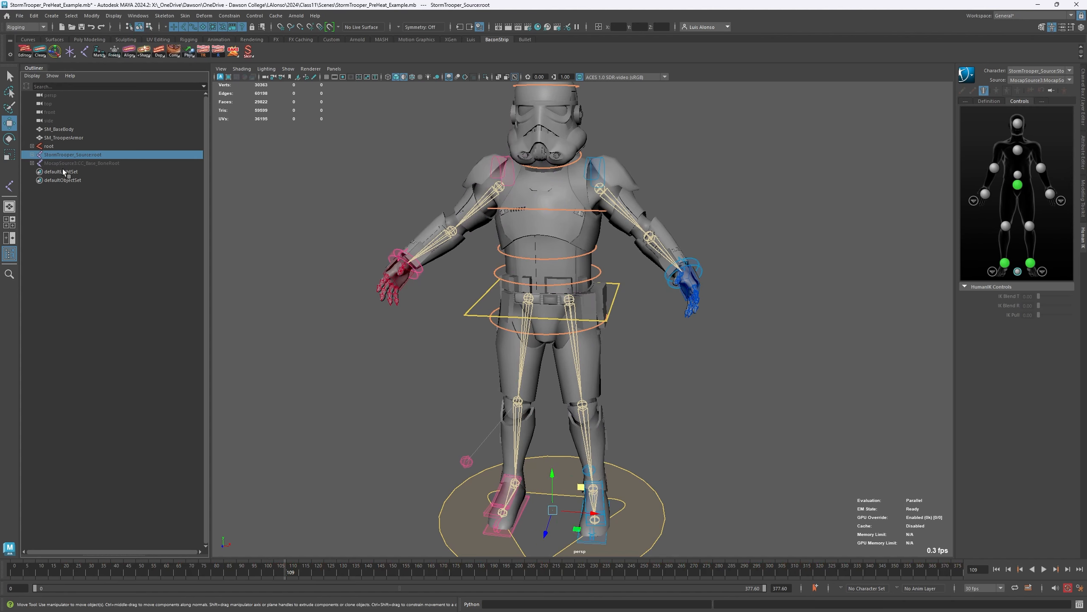
key("h")
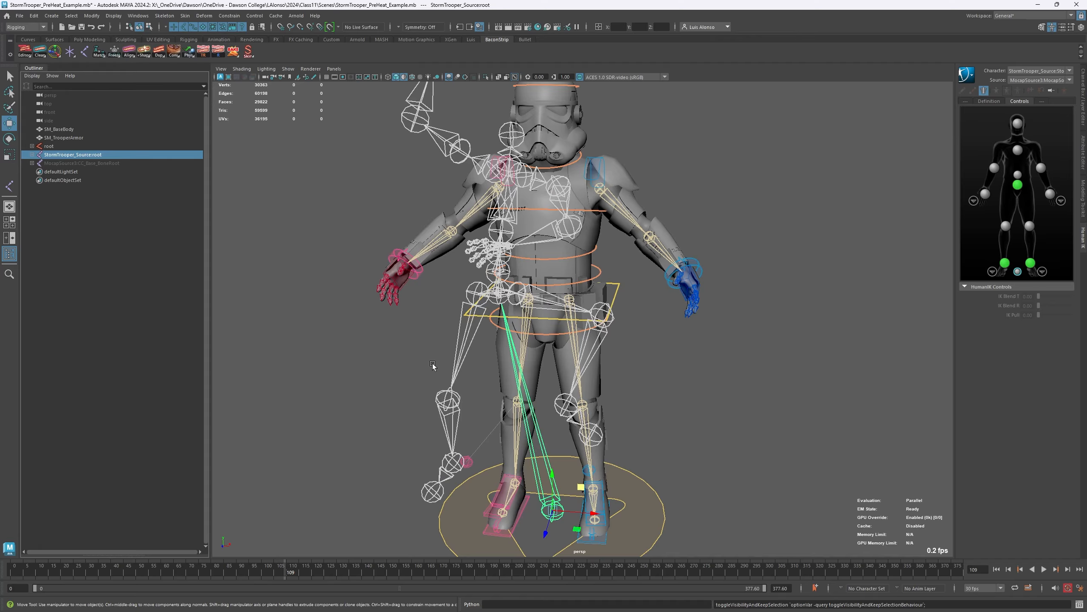
- Scrub to frame 137 and play the retargeted animation on the source skeleton, stopping at frame 222
right_click_drag(530, 343, 412, 334, "alt")
mouse_move(52, 568)
left_mouse_down()
mouse_move(153, 582)
mouse_move(355, 574)
left_mouse_up()
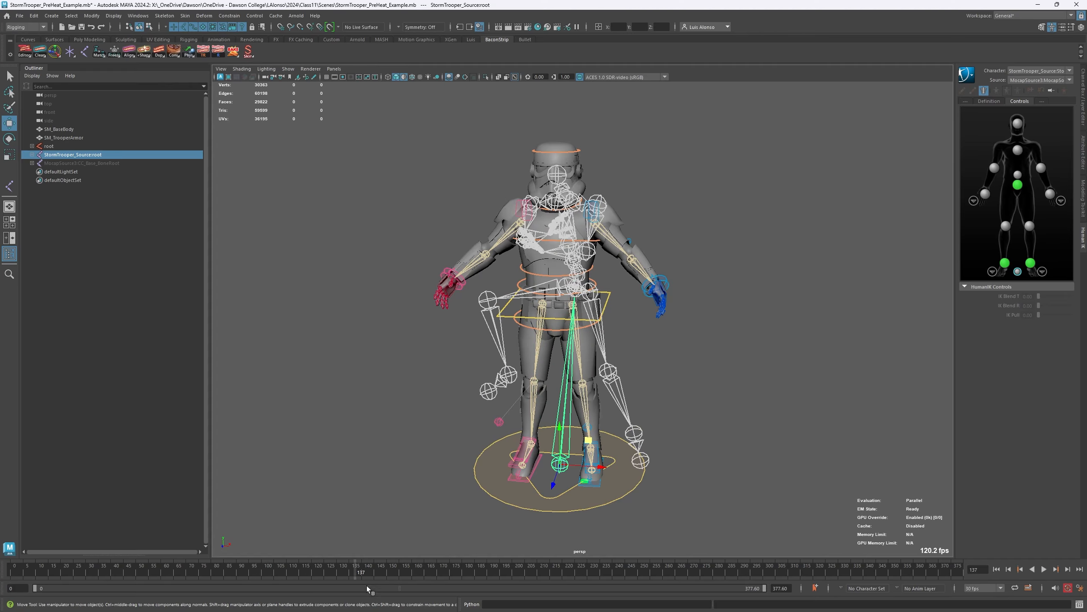
key("alt+v")
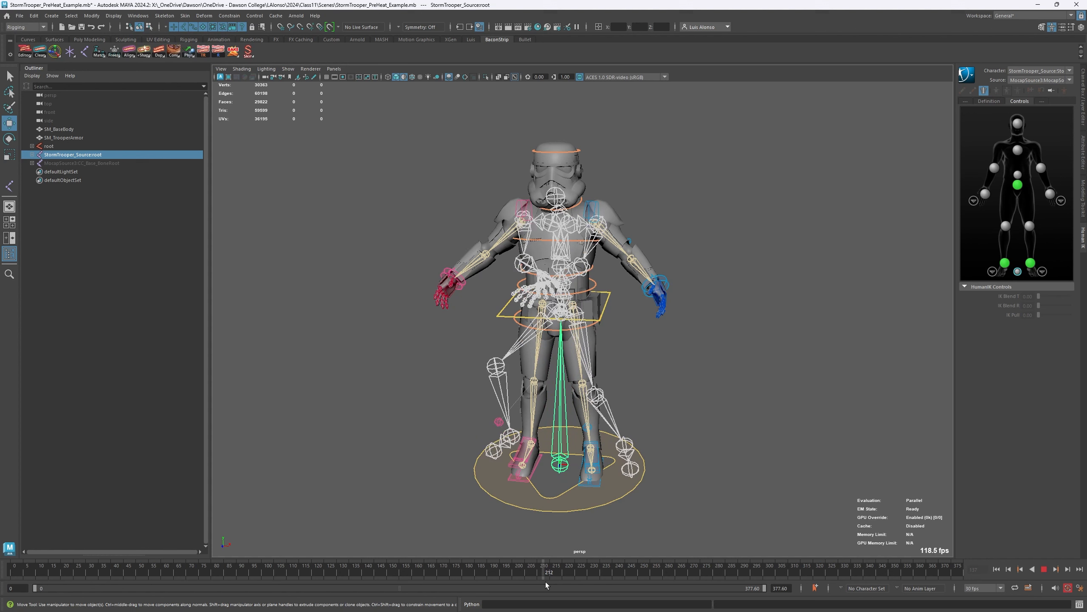
key("alt+v")
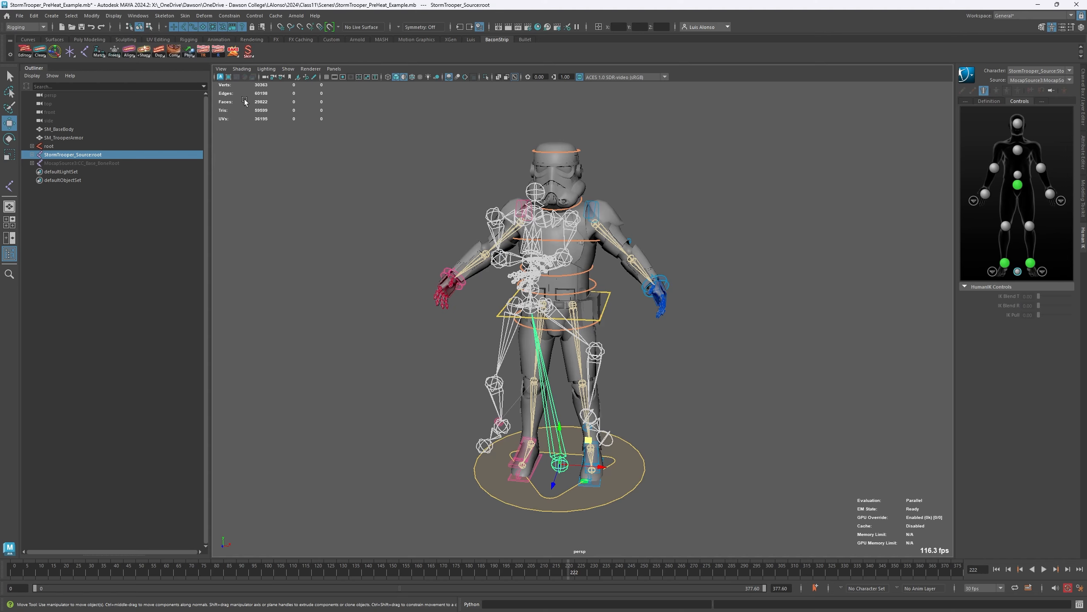
- Bake the preheat objects so the rig controls receive the source skeleton's animation, and dismiss the completion notice
left_click(232, 52)
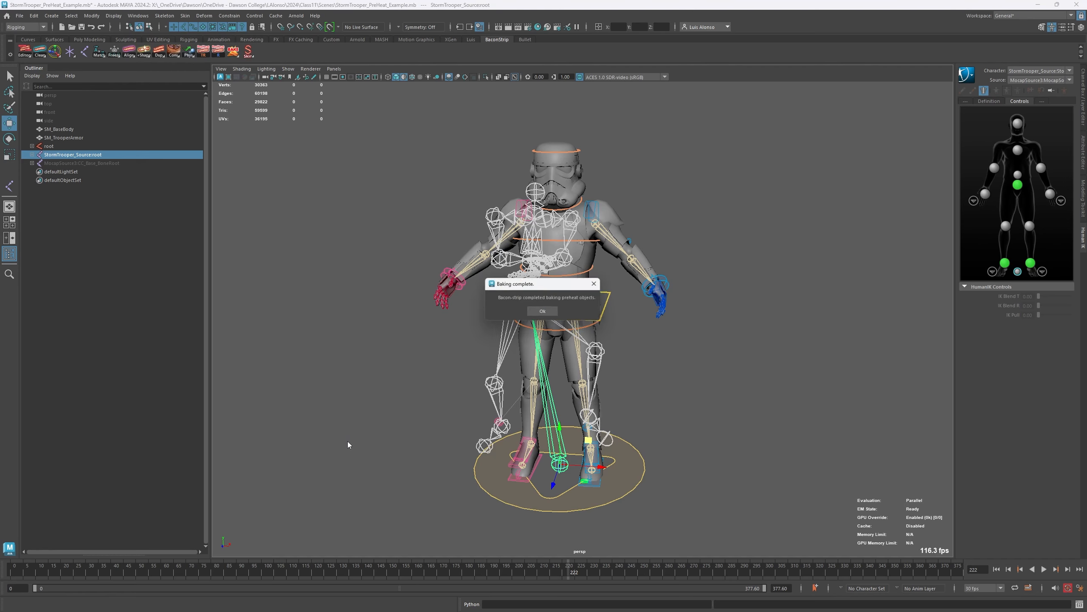
left_click_drag(529, 285, 348, 215)
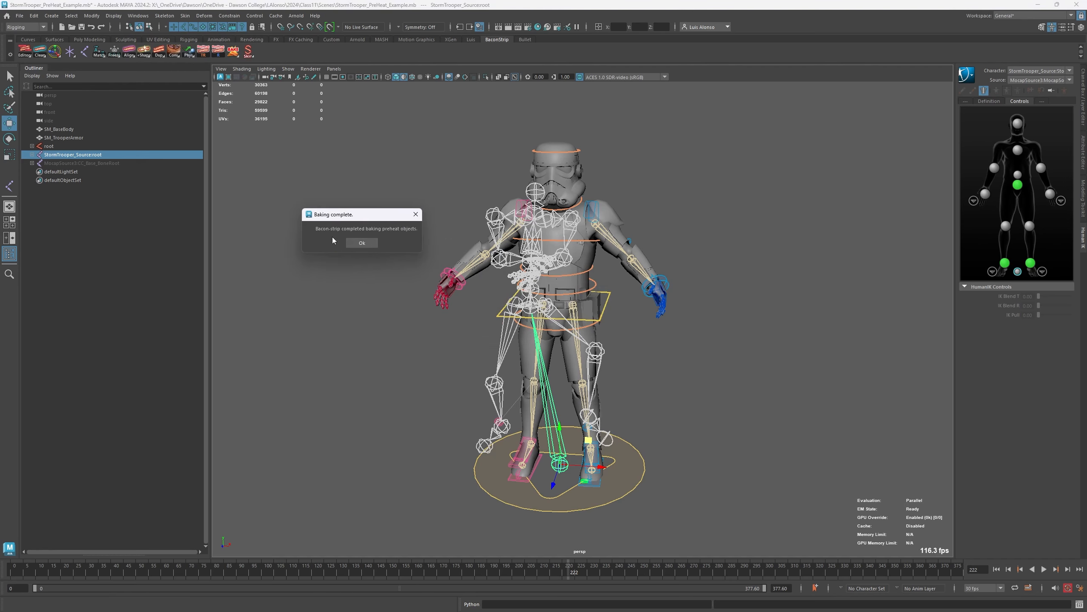
left_click(362, 243)
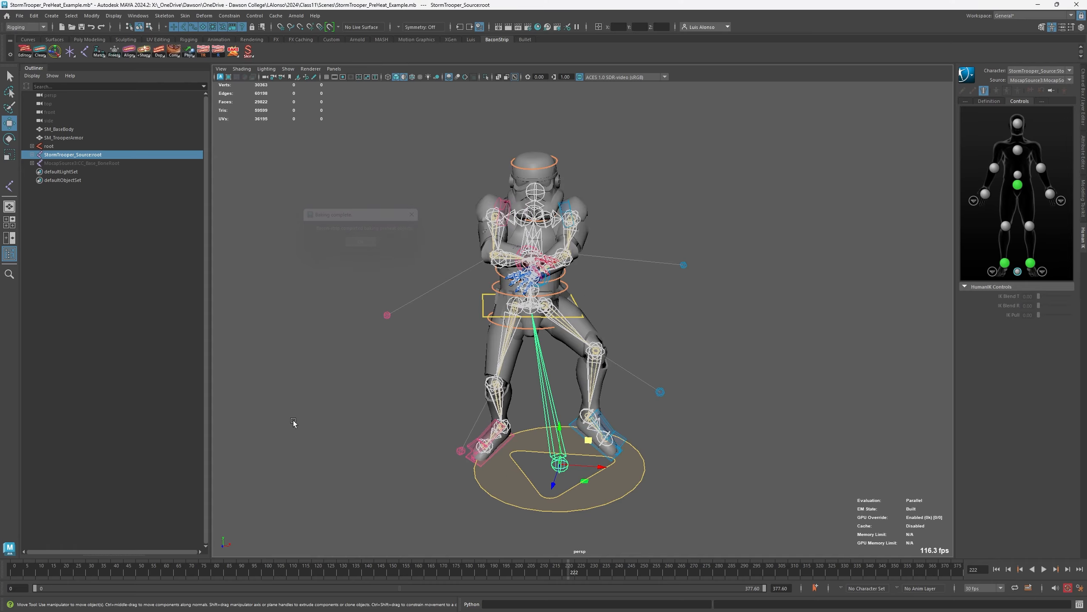
- Scrub the baked rig animation to frame 89 and hide the StormTrooper_Source skeleton
left_click_drag(72, 570, 236, 549)
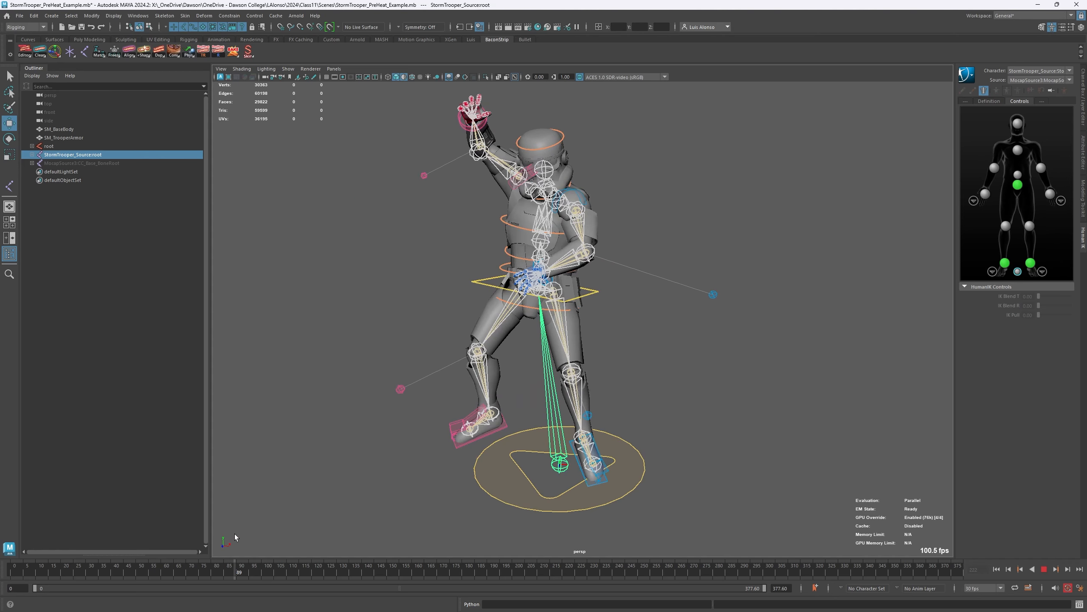
left_click(281, 217)
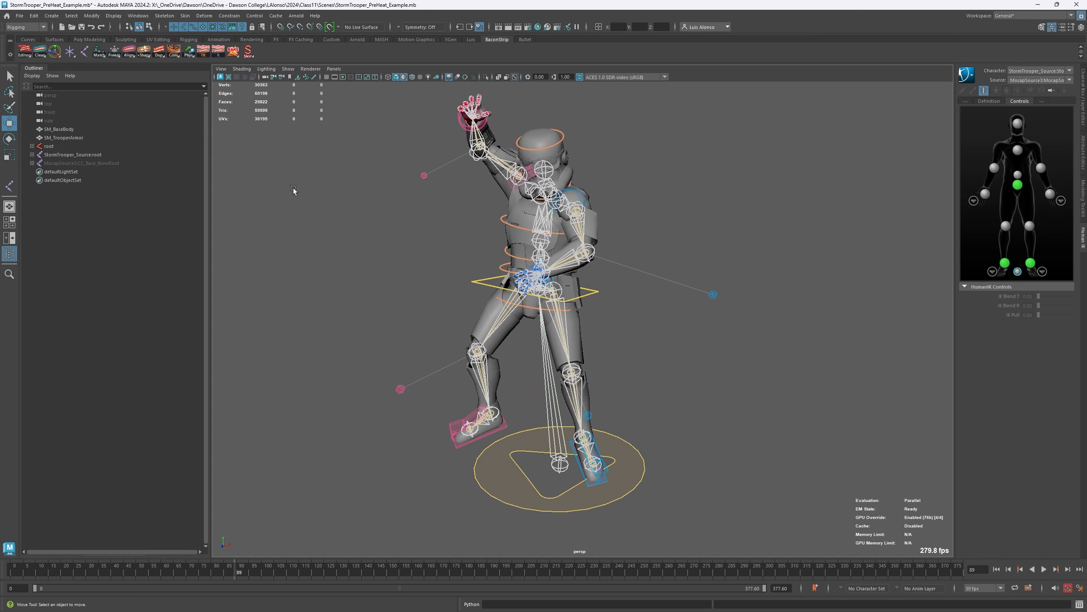
left_click(91, 156)
key("h")
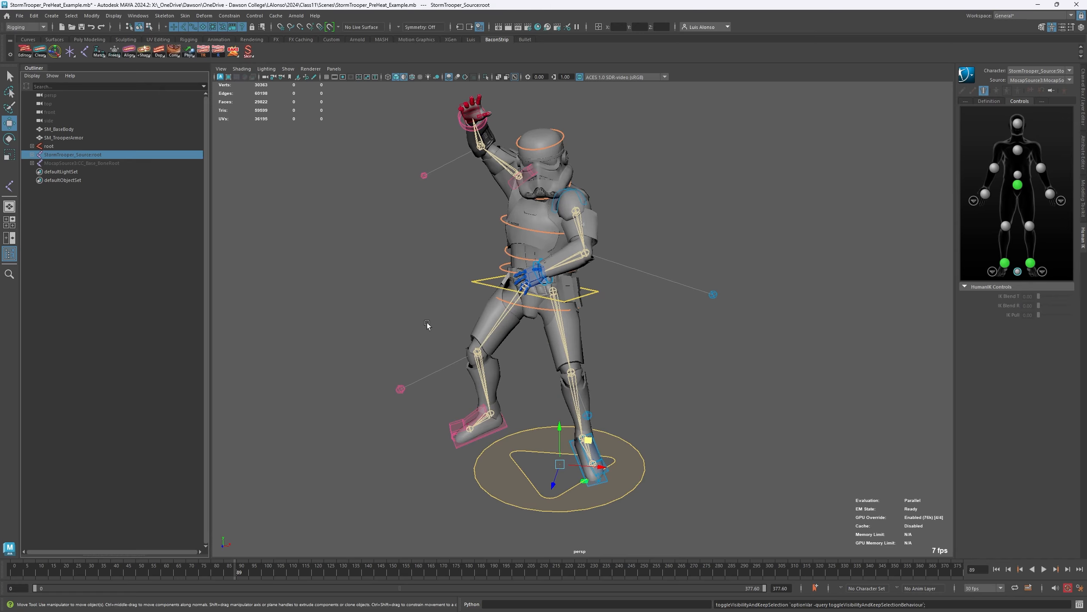
- Try moving the baked c_com control downward, undo the move, and clear the selection
scroll(427, 325, "up", 2)
left_click(600, 285)
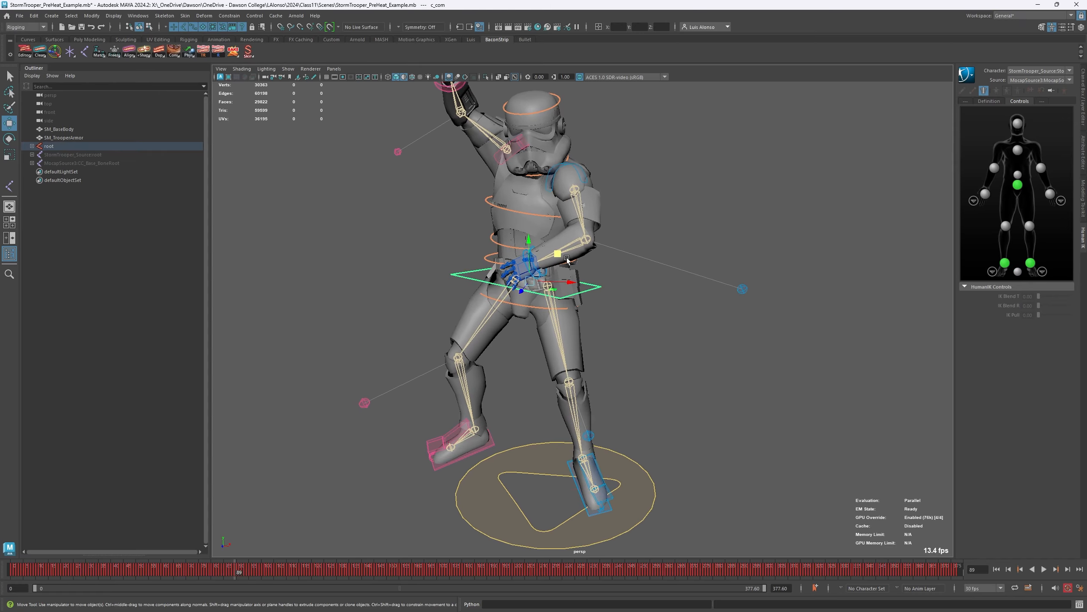
left_click_drag(559, 257, 558, 296)
key("ctrl+z")
left_click(669, 198)
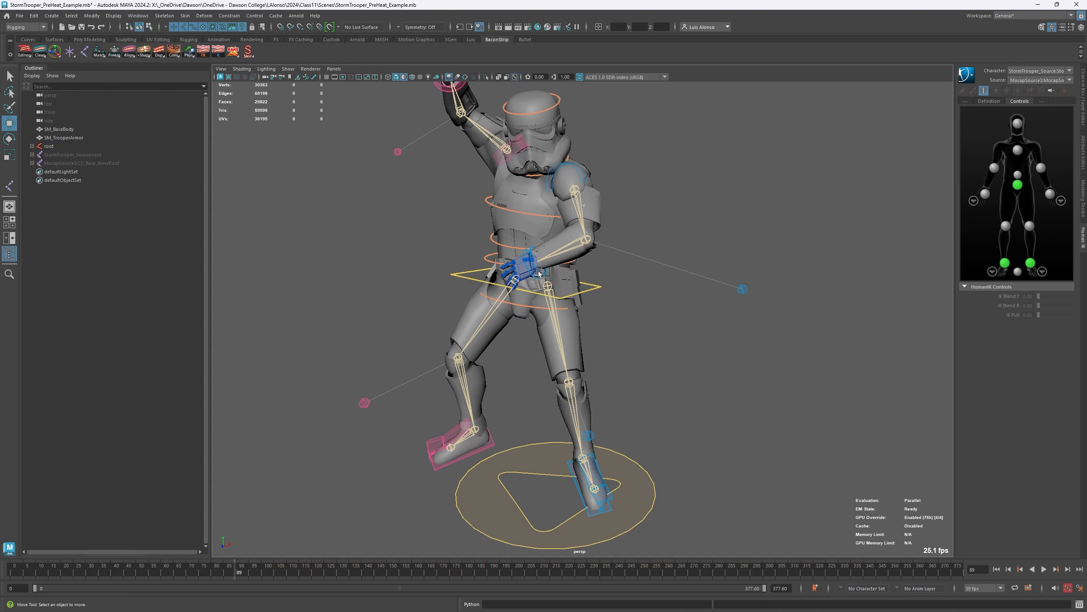
- Select the left hand's IKHandle control and examine its baked pose and keys from several angles
left_click(539, 272)
left_click_drag(604, 342, 650, 343, "alt")
mouse_move(585, 228)
left_mouse_down()
mouse_move(595, 237)
mouse_move(605, 212)
mouse_move(584, 229)
left_mouse_up()
left_click_drag(664, 319, 558, 185, "alt")
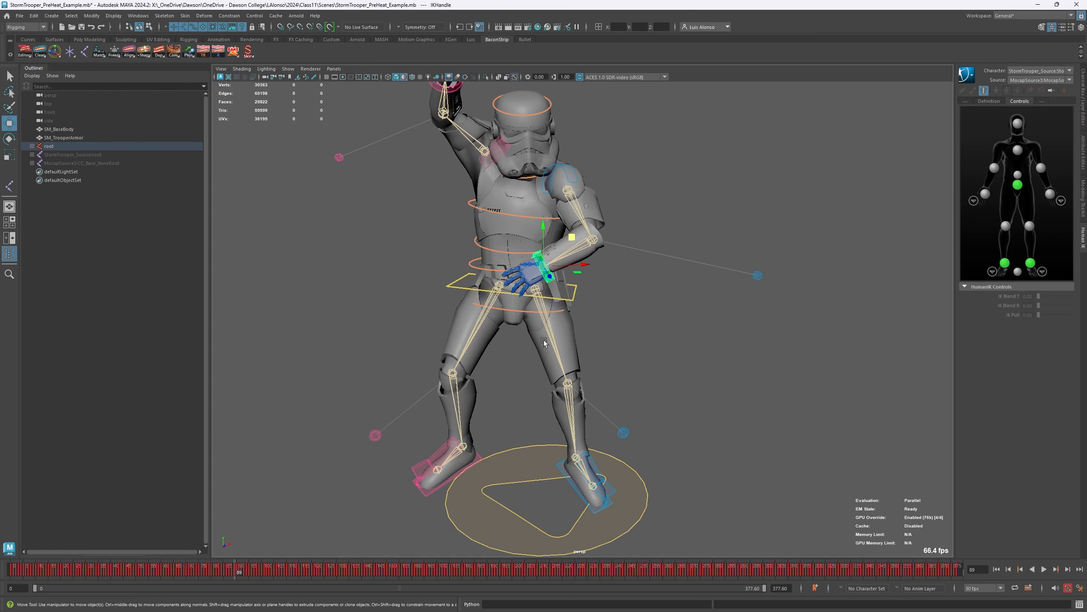
left_click_drag(695, 202, 581, 228, "alt")
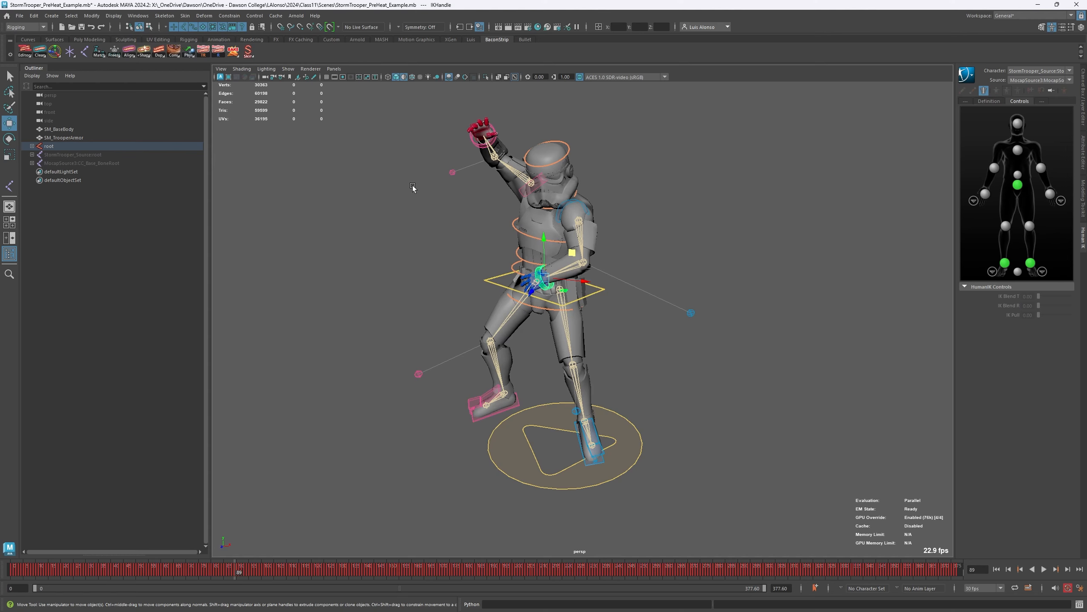
- Rotate the left foot's c_foot_upper_l control at frame 89 to test adjusting the baked animation
left_click(595, 440)
key("e")
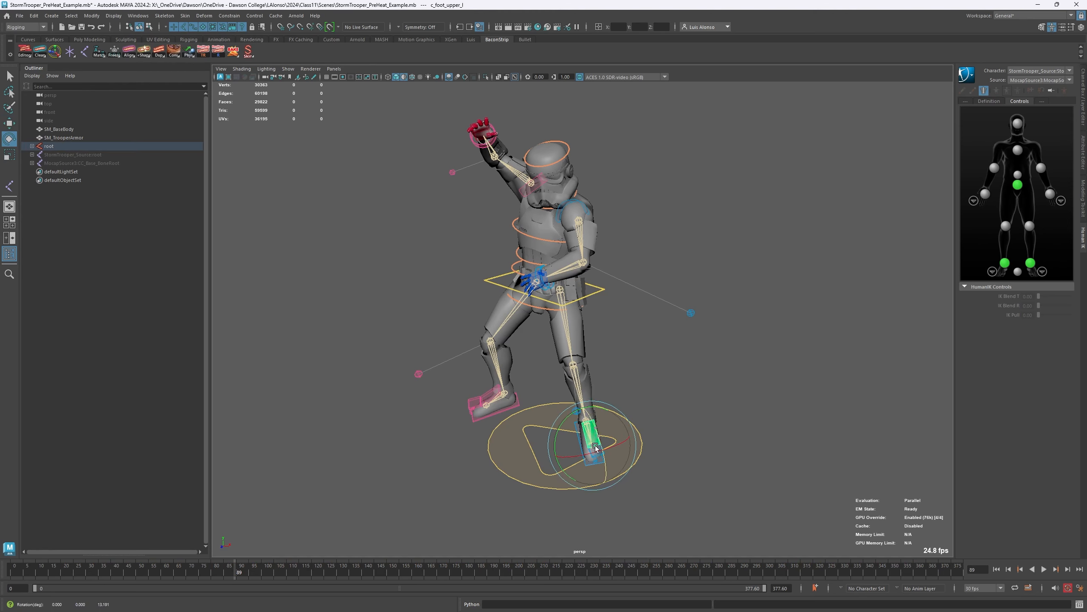
left_click_drag(593, 426, 583, 485)
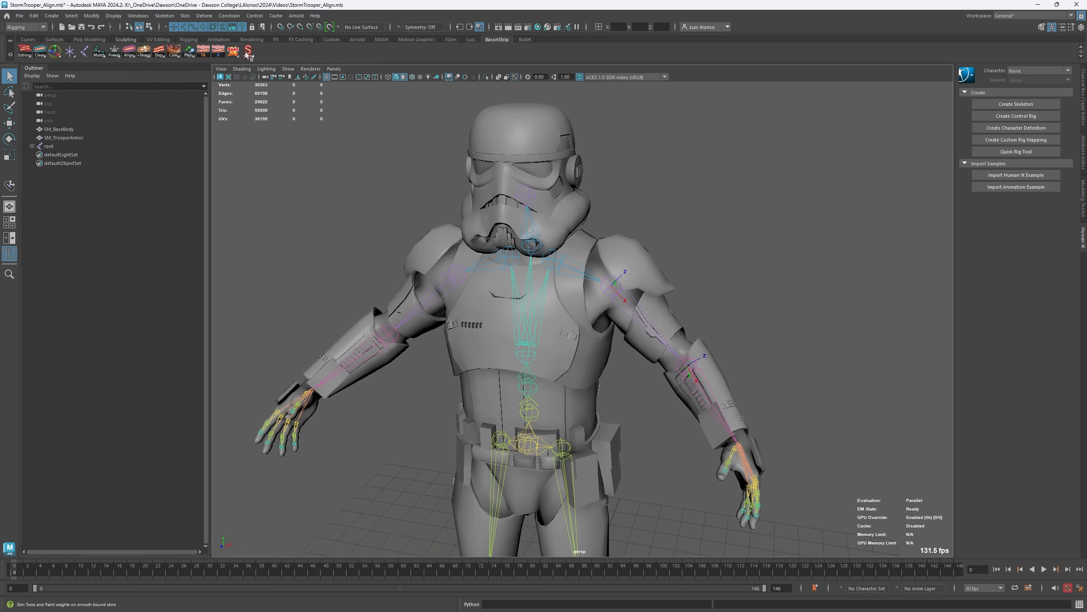
- Start the Paint Skin Weights tool on SM_TrooperArmor, view its tool settings, and exit the tool with nothing selected
left_click(624, 250)
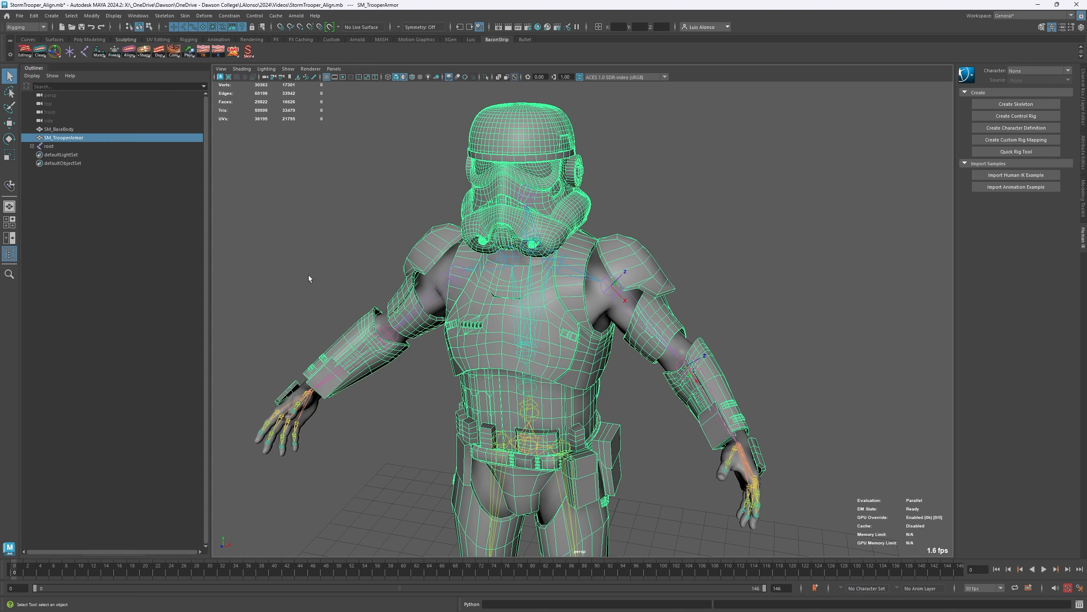
left_click(249, 51)
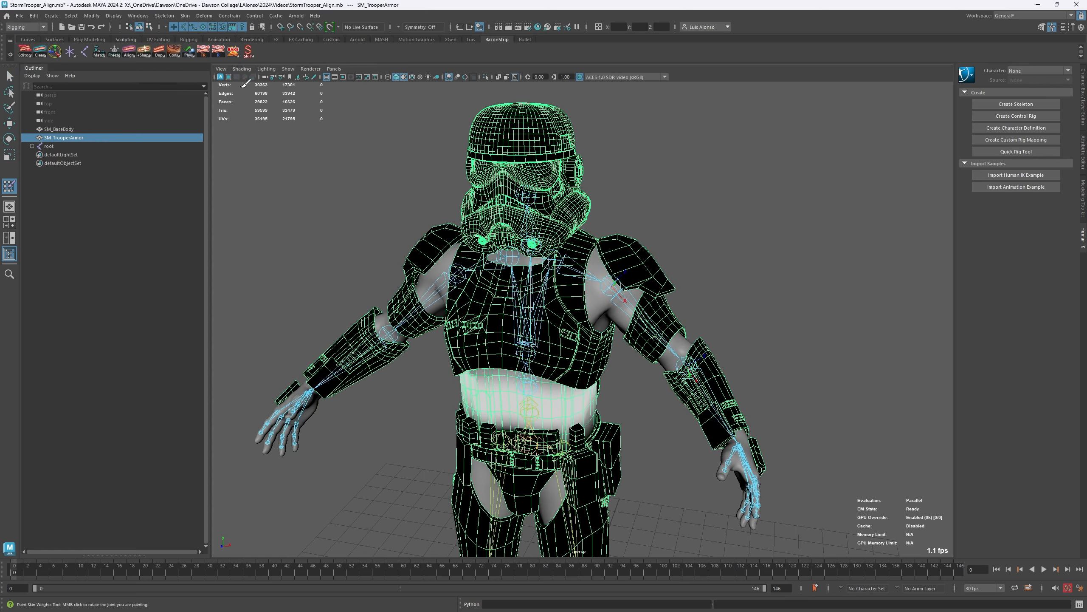
double_click(15, 188)
left_click_drag(134, 112, 230, 60)
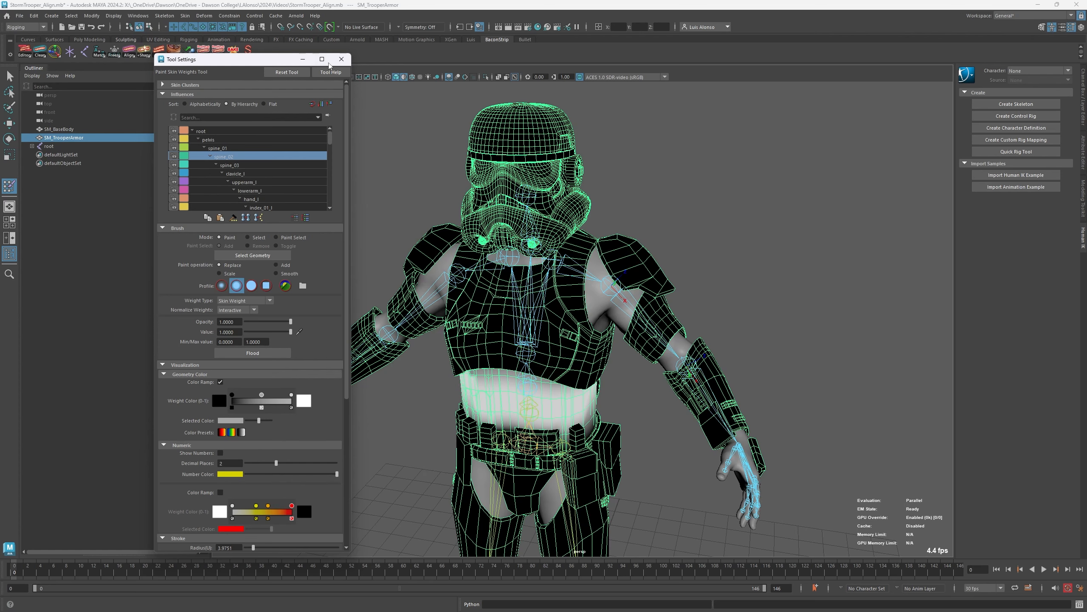
left_click(341, 60)
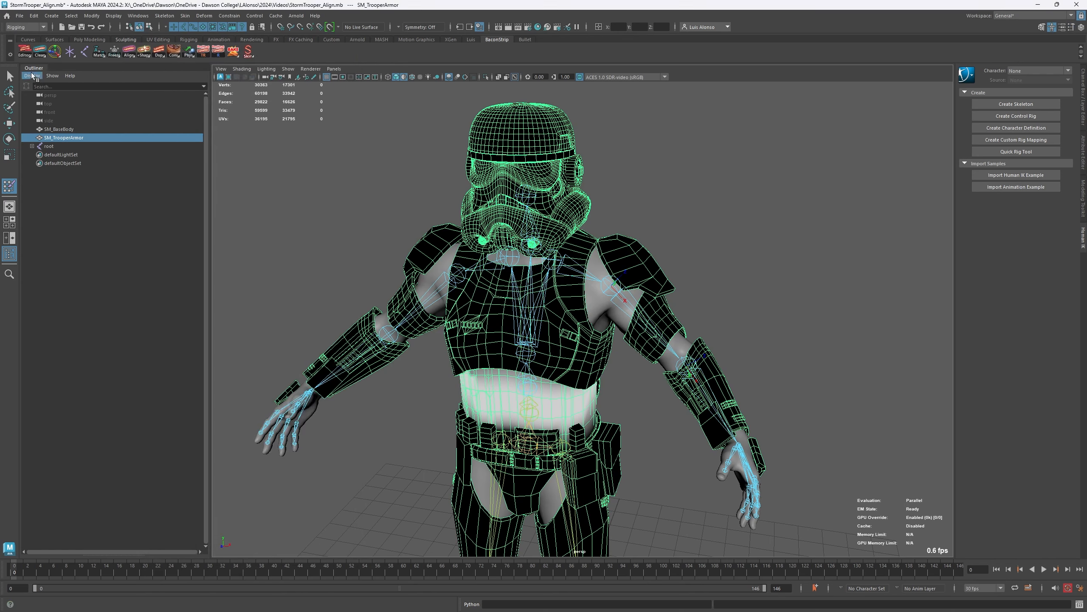
key("q")
left_click(366, 268)
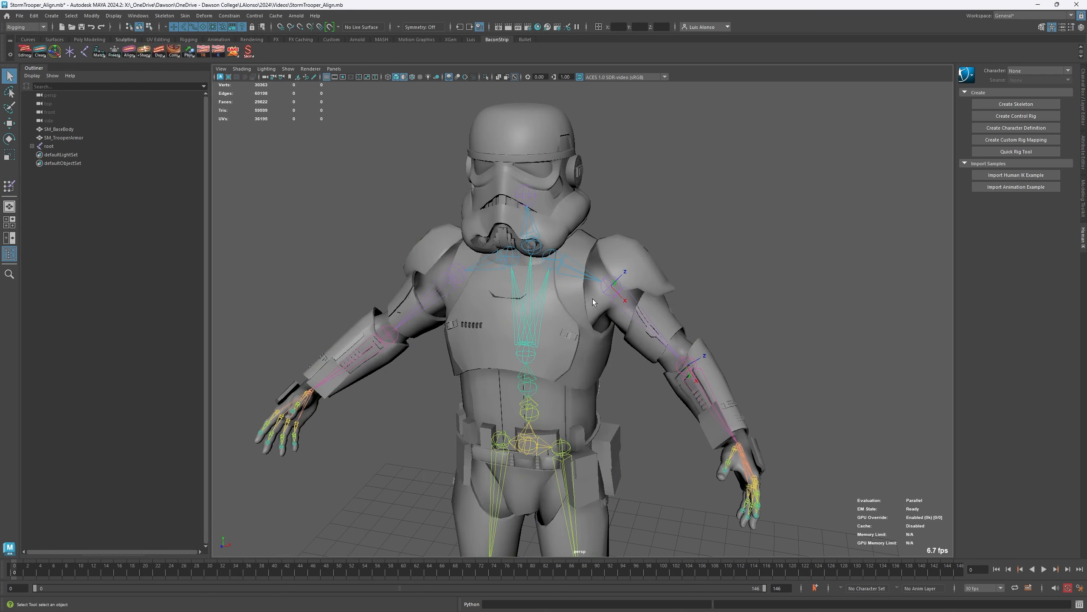
- Start the Move Skinned Joints tool and select the left upper-arm joint, upperarm_l, at the shoulder
scroll(562, 271, "up", 4)
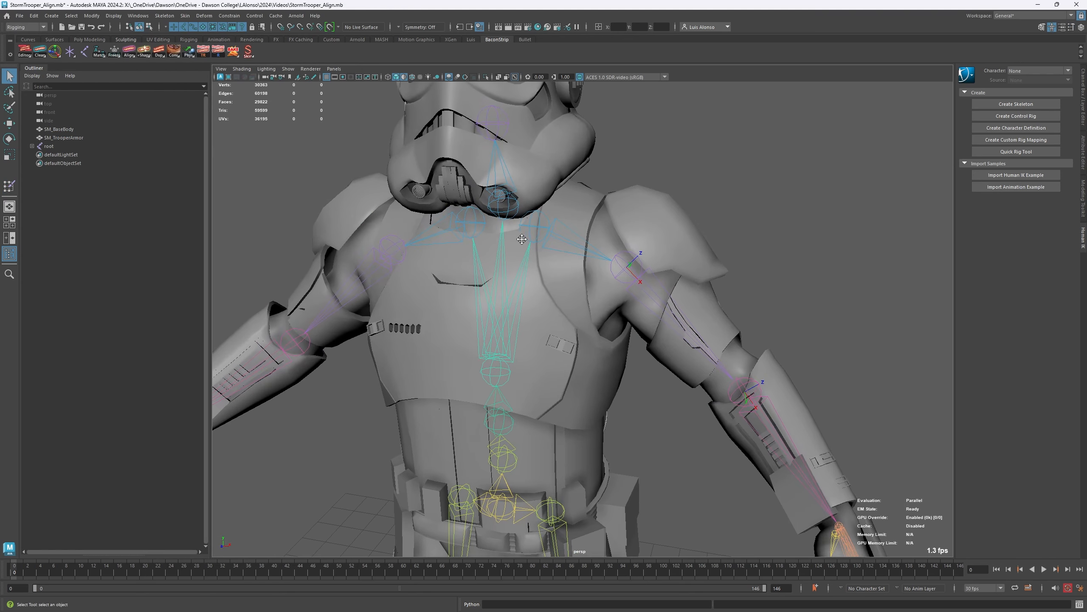
left_click_drag(533, 247, 488, 256, "alt")
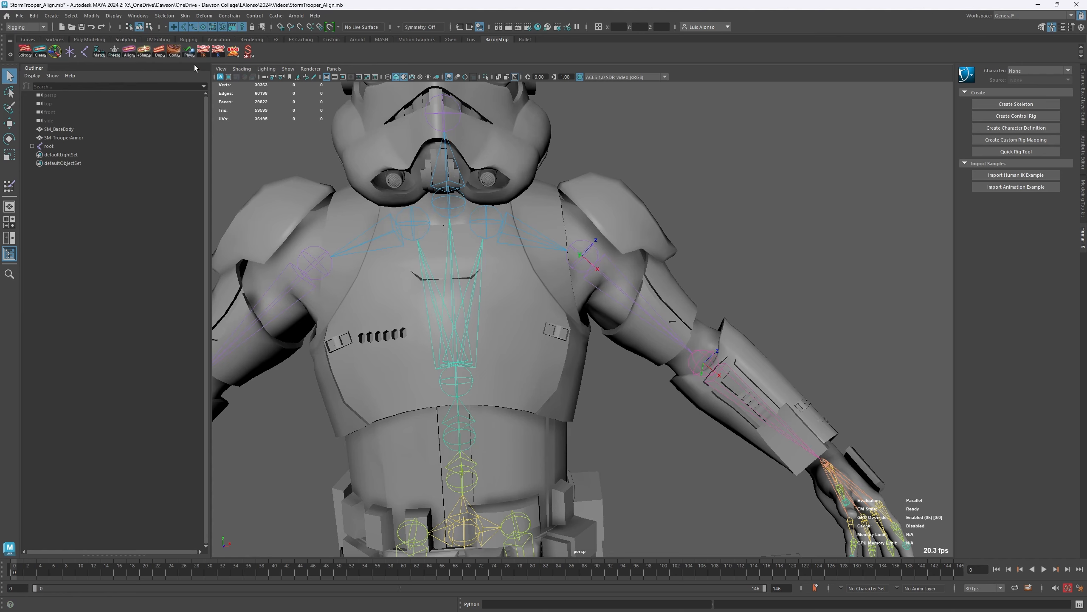
left_click(185, 16)
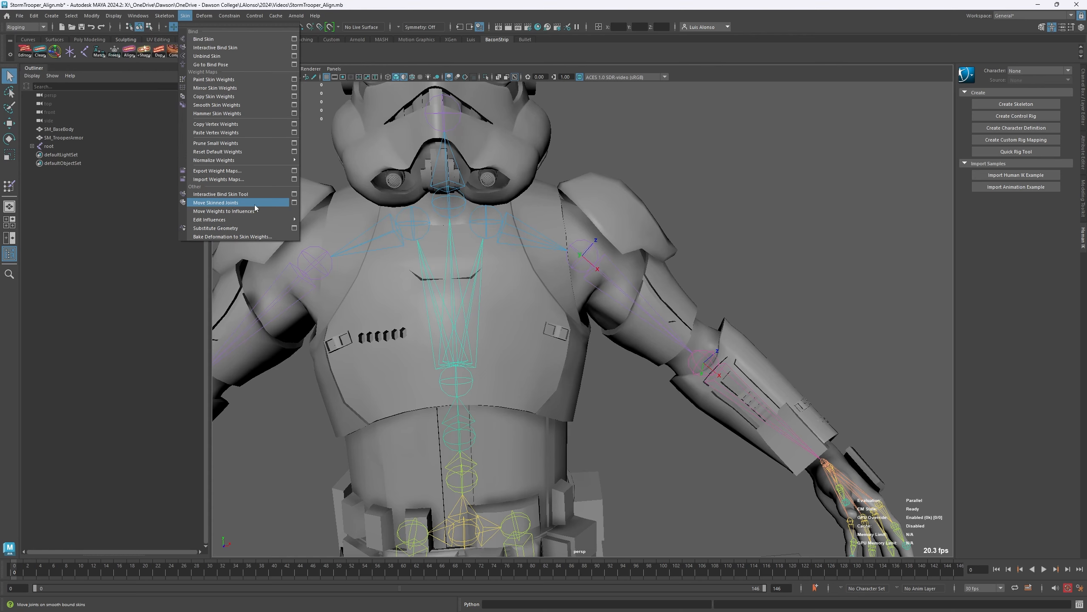
left_click(219, 203)
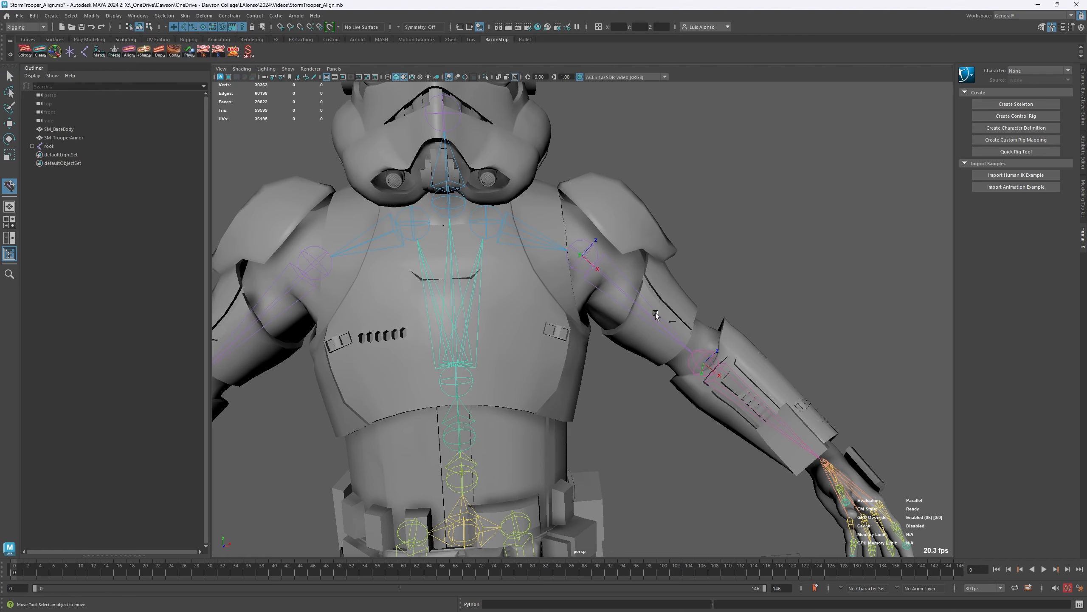
left_click(600, 268)
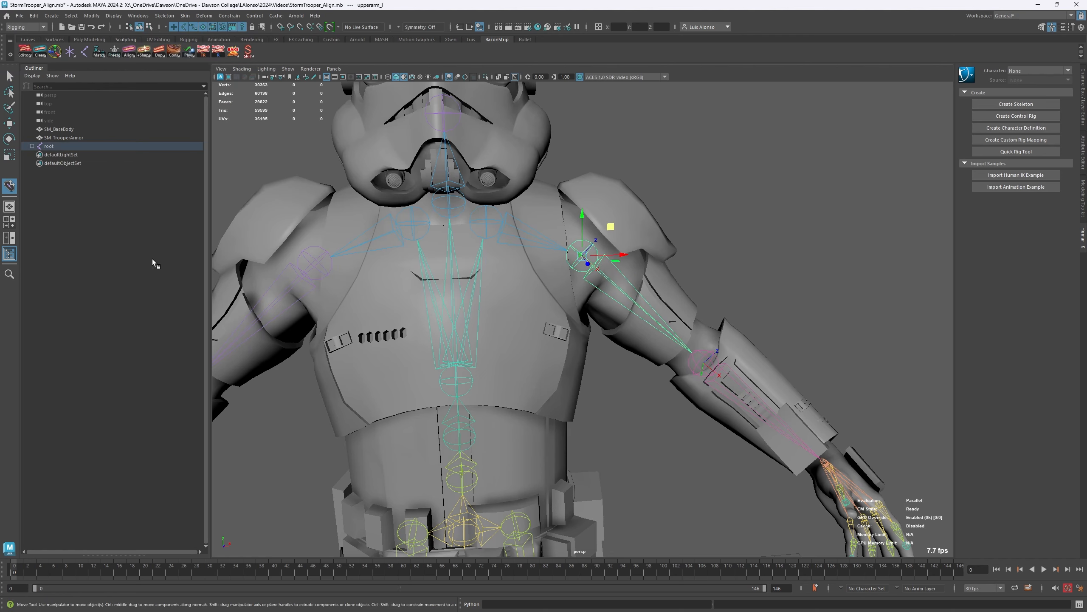
- In wireframe display, reposition the upperarm_l joint slightly higher in the left shoulder without deforming the meshes, and return to shaded display with the Rotate tool
key("4")
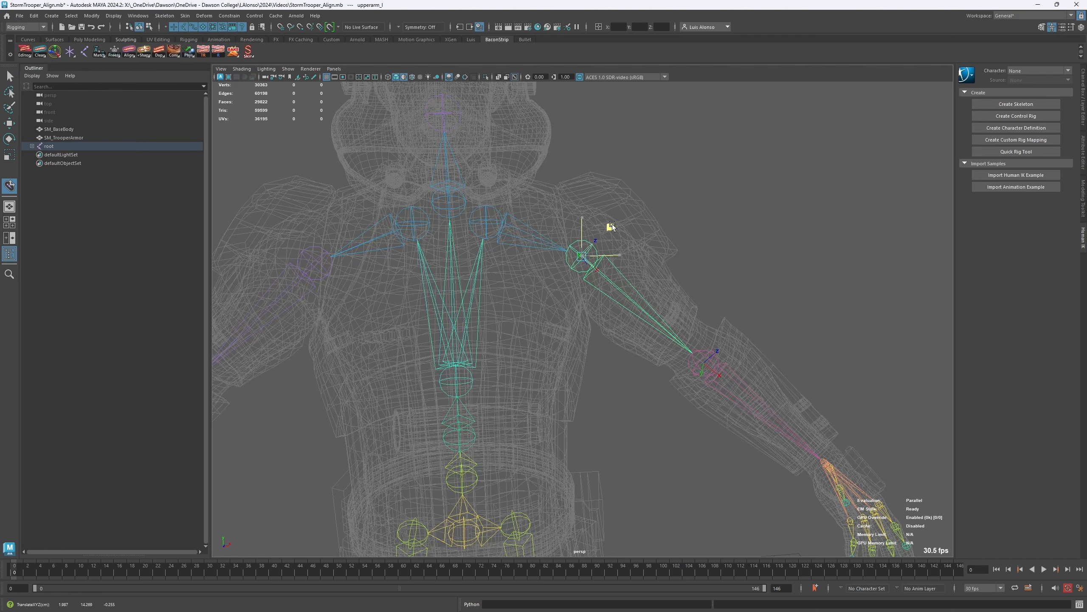
mouse_move(606, 225)
middle_mouse_down()
mouse_move(631, 226)
mouse_move(633, 214)
middle_mouse_up()
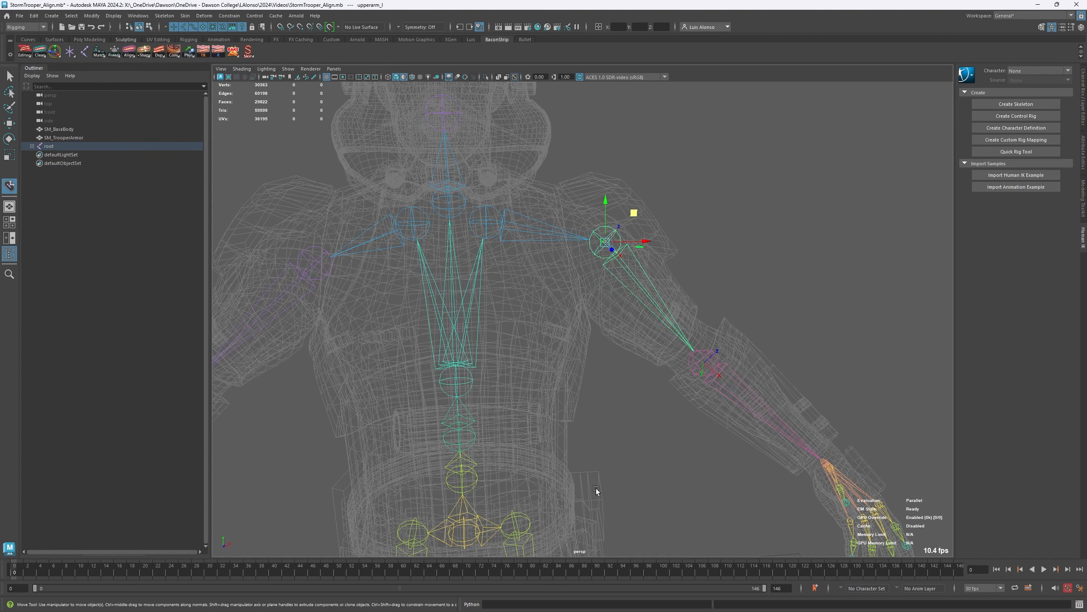
middle_click_drag(635, 213, 612, 207)
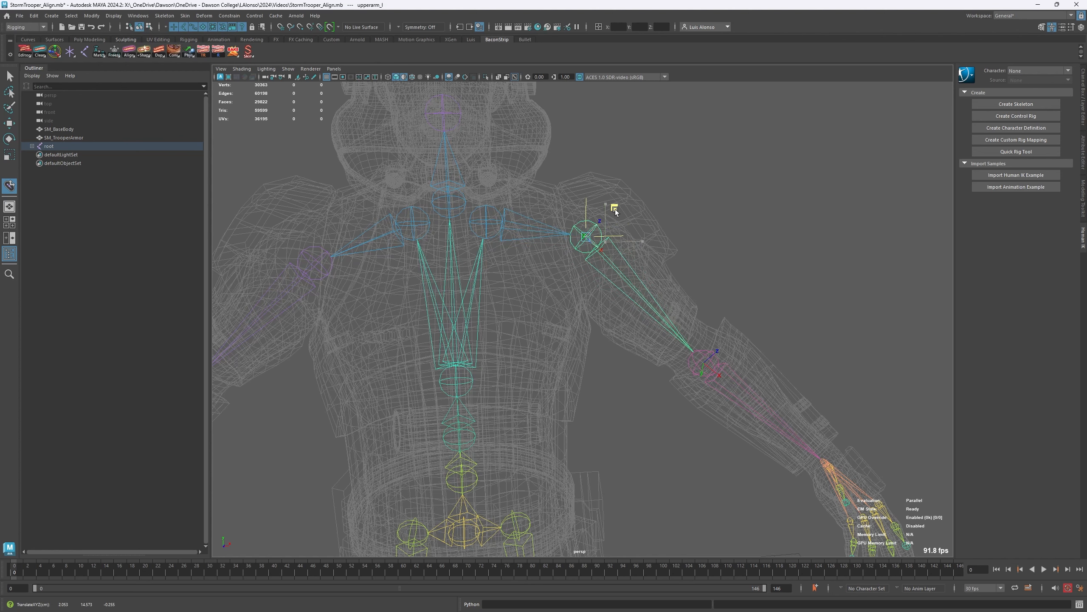
left_click_drag(712, 262, 595, 242, "alt")
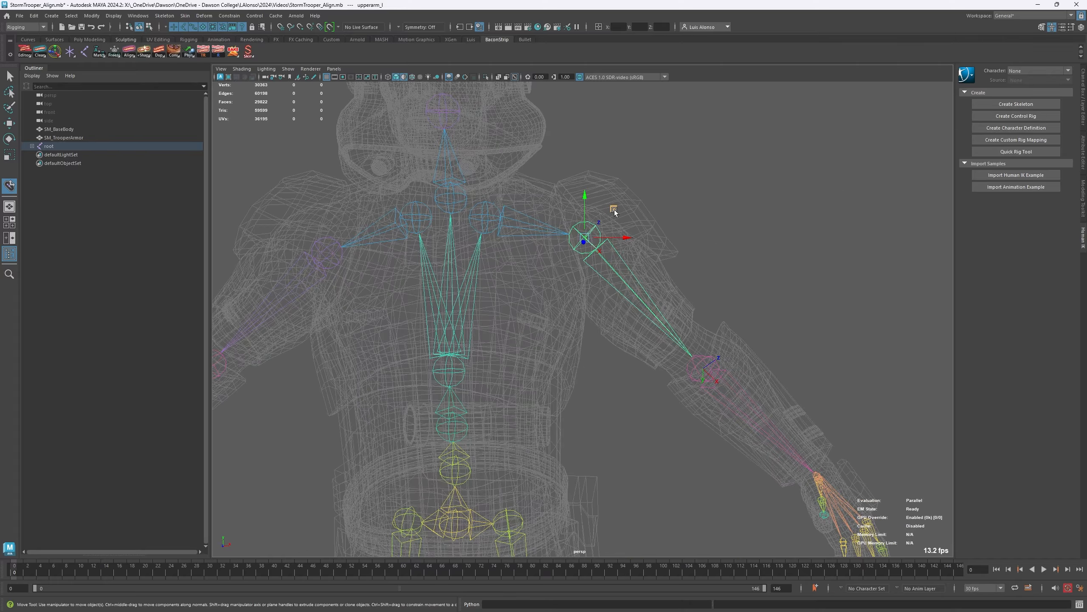
middle_click_drag(612, 210, 602, 202)
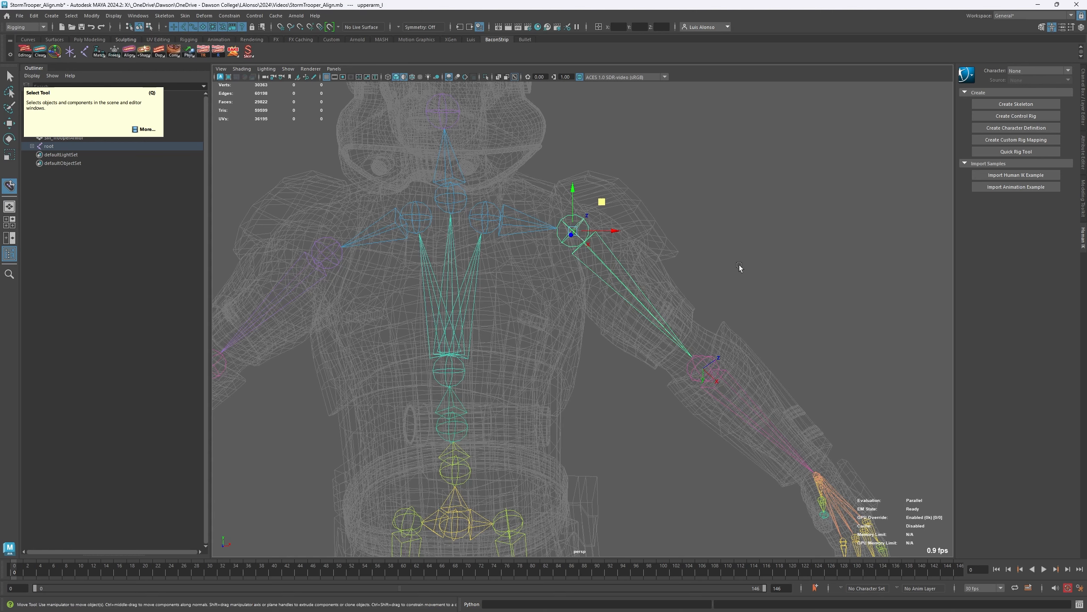
left_click_drag(454, 251, 472, 267, "alt")
left_click_drag(464, 265, 463, 277, "alt")
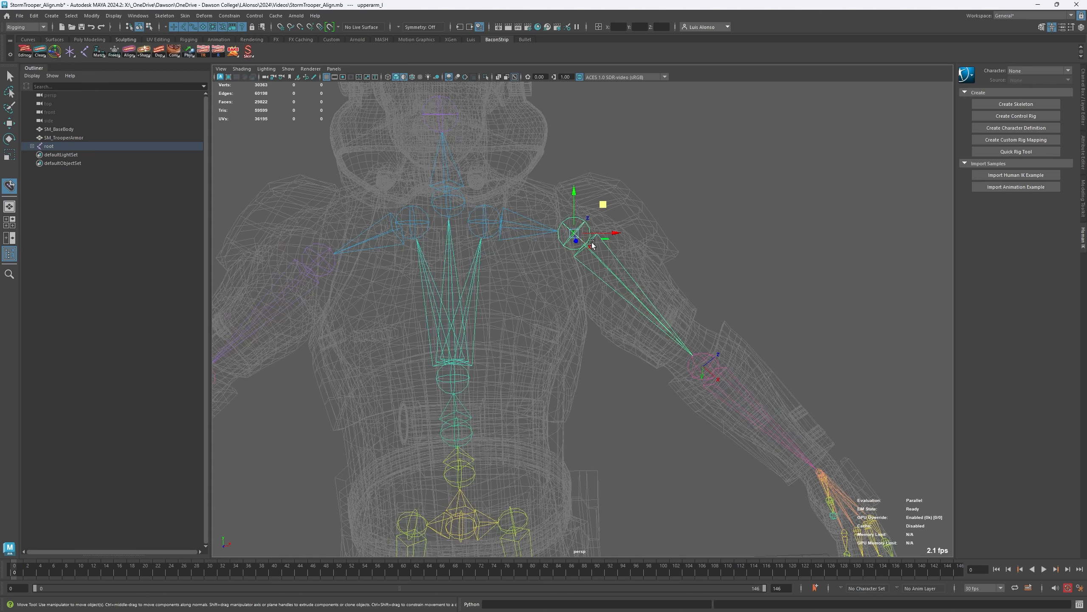
left_click_drag(603, 205, 602, 204)
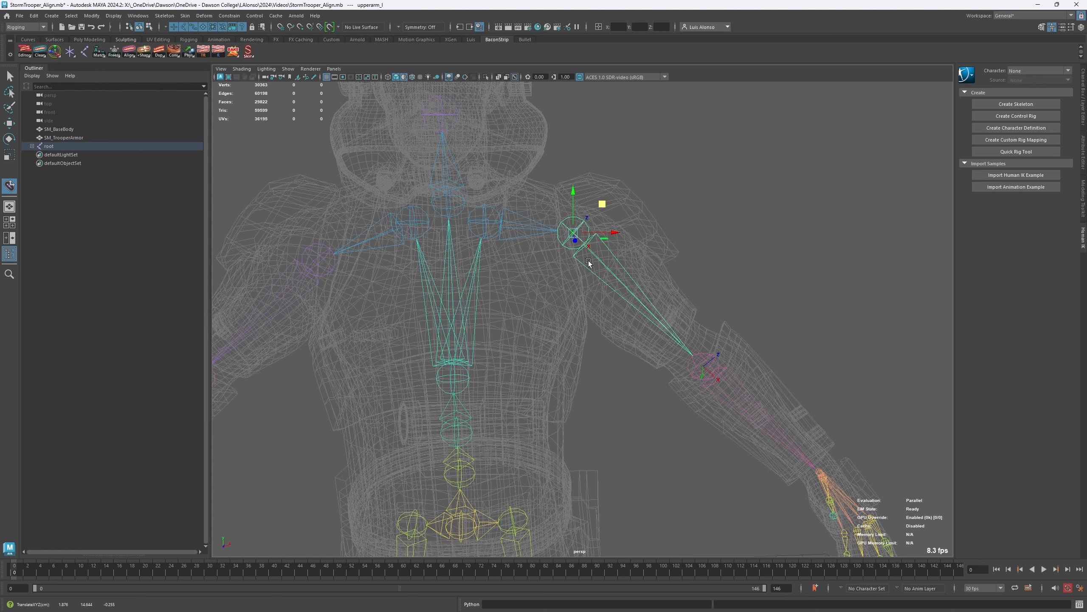
left_click_drag(583, 297, 576, 216, "alt")
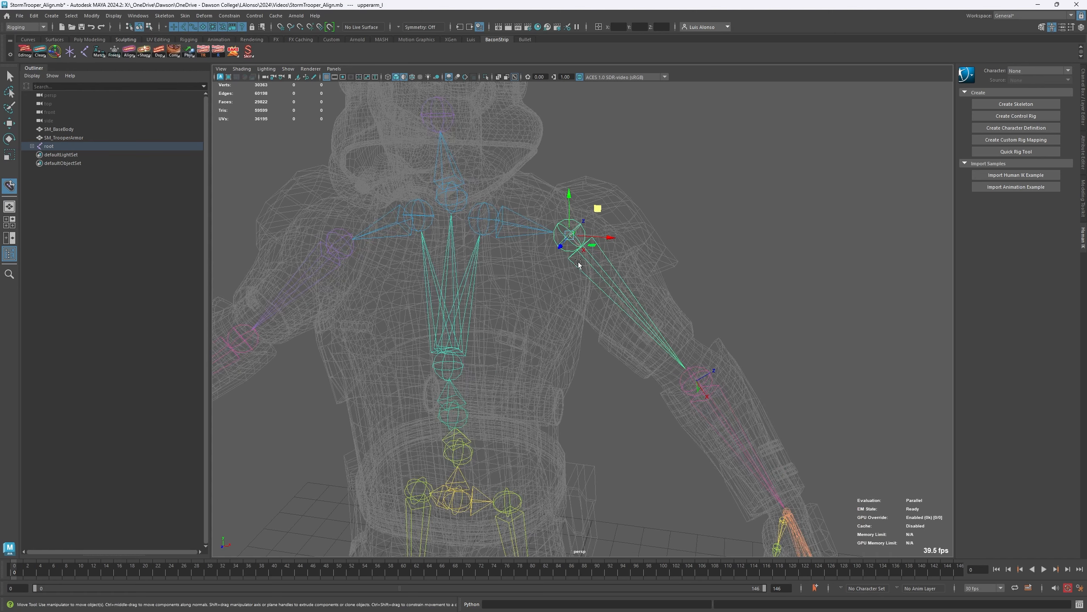
key("5")
key("e")
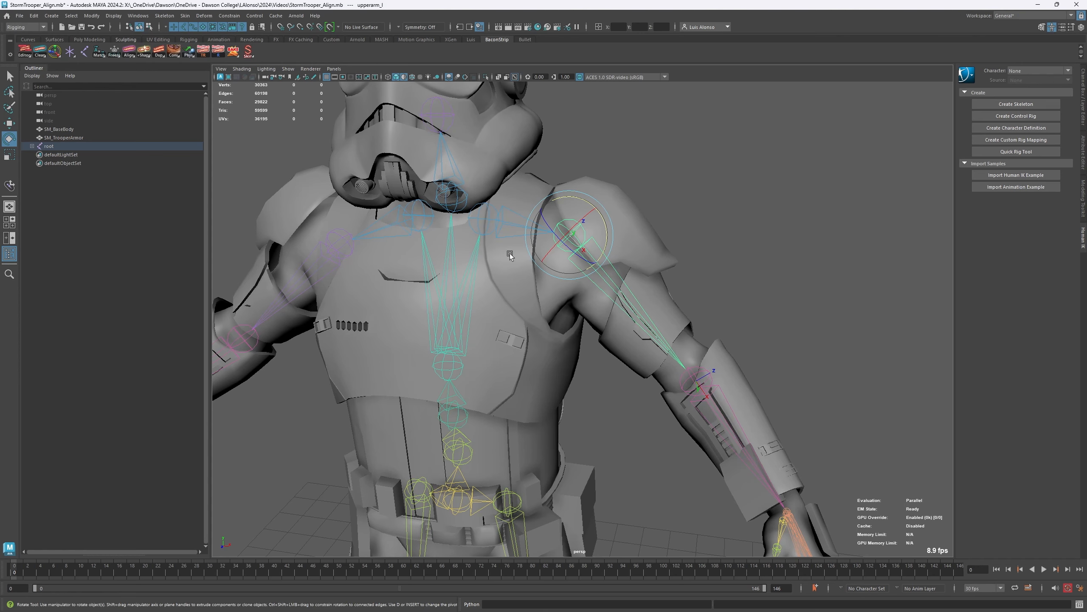
left_click_drag(501, 294, 521, 292, "alt")
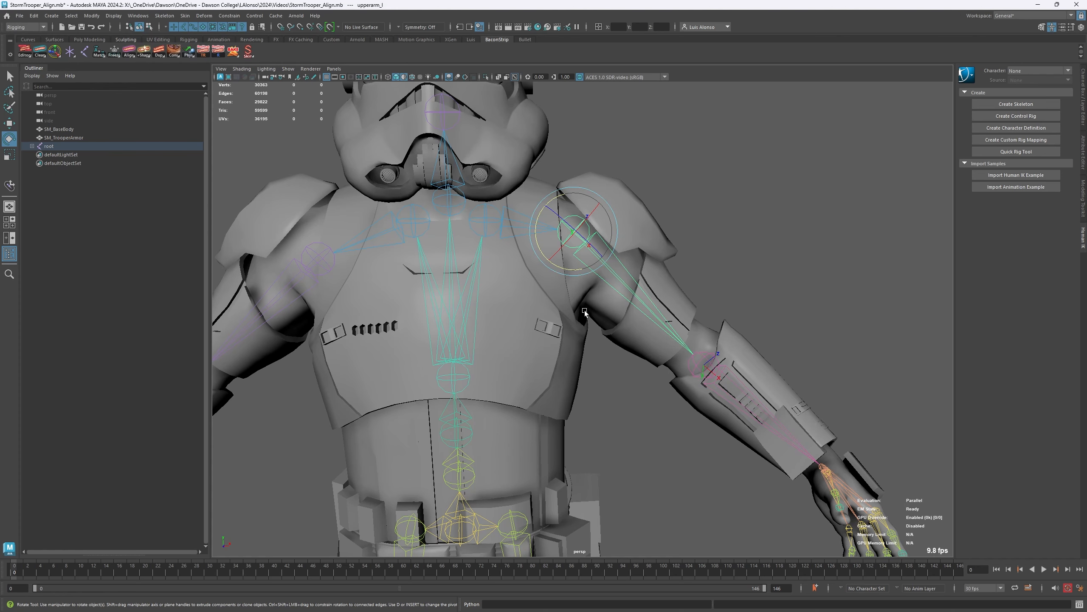
- Deactivate the skin on both the SM_TrooperArmor and SM_BaseBody meshes, and clear the selection
left_click(654, 281)
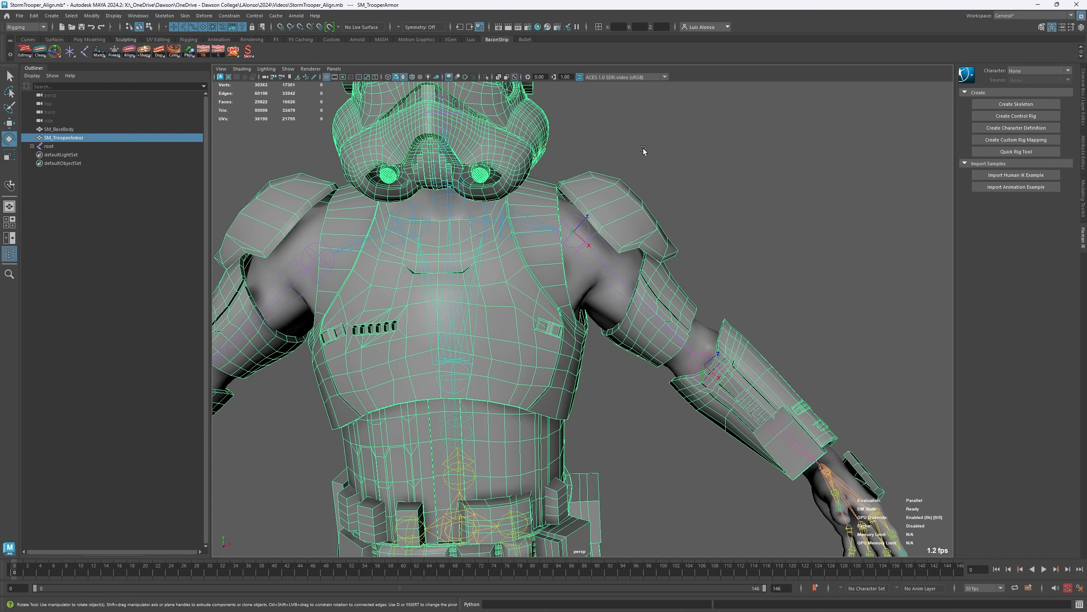
left_click(784, 255)
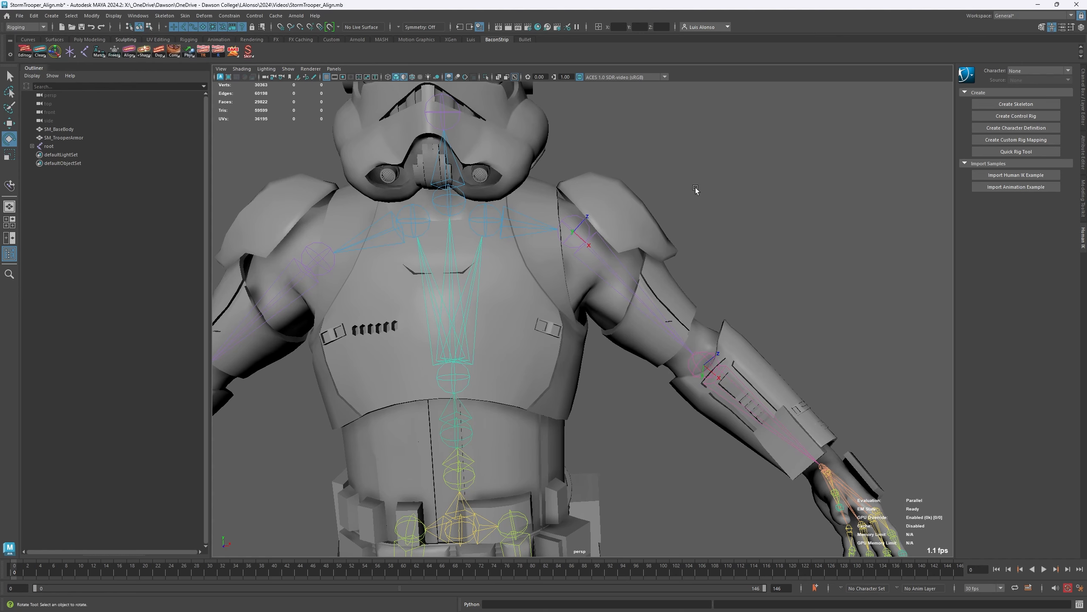
left_click(616, 211)
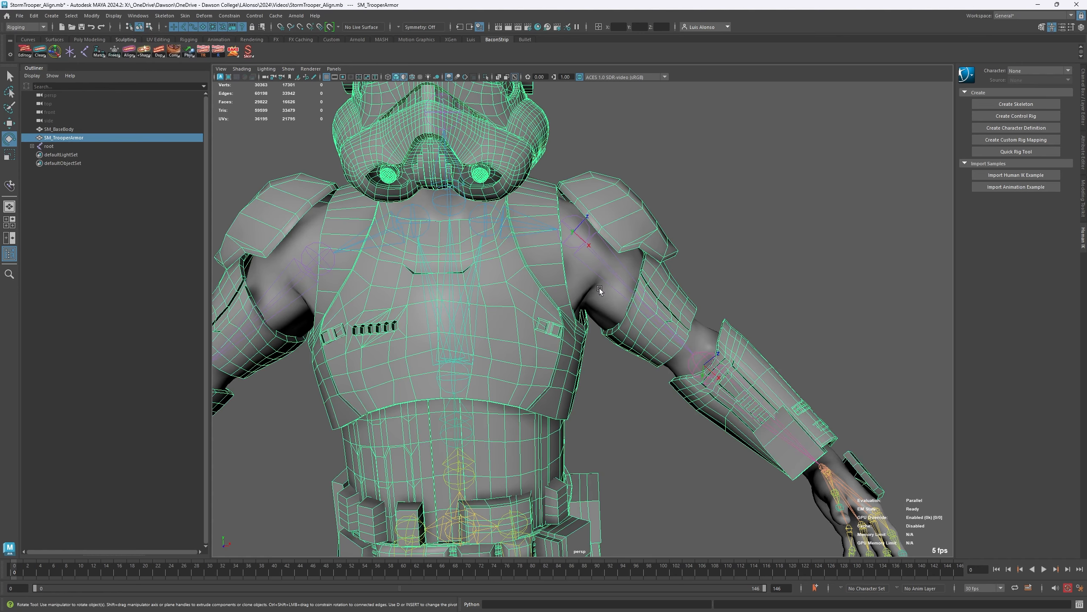
left_click(600, 288, "shift")
right_click(249, 51)
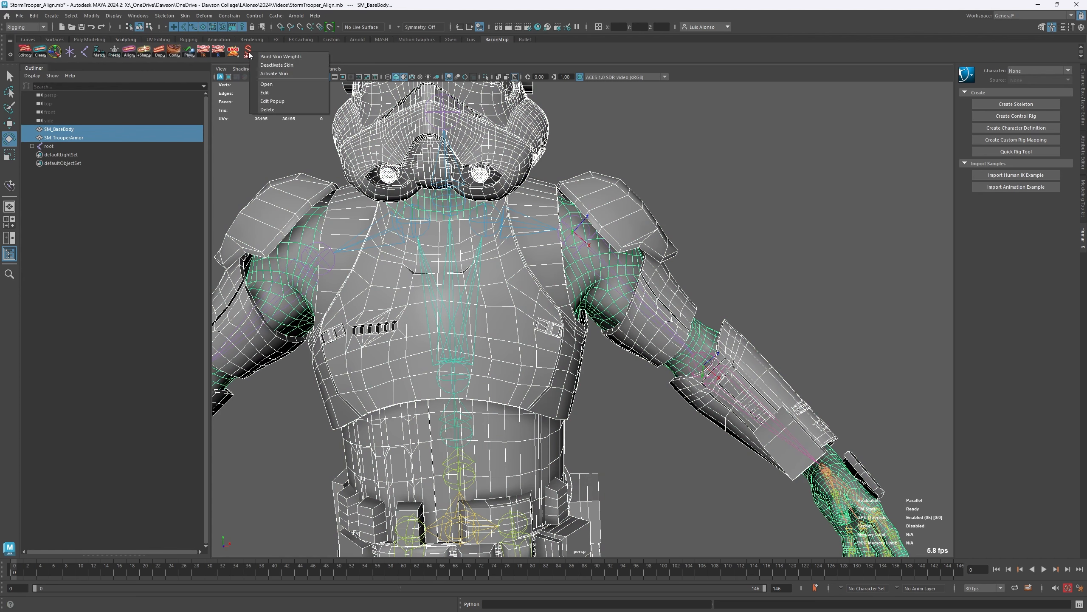
left_click(282, 67)
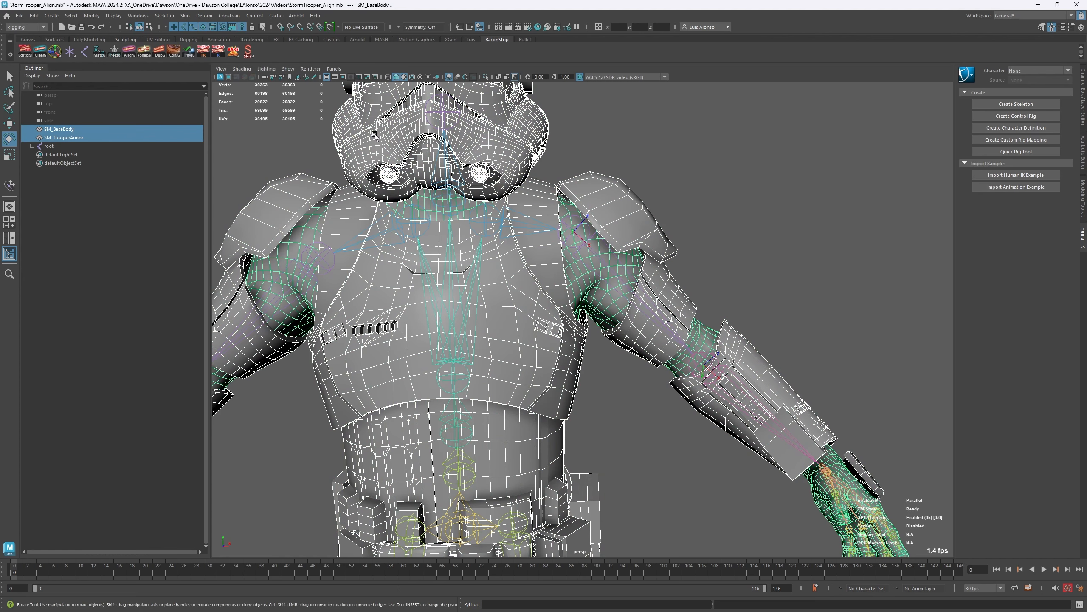
left_click(762, 204)
- Try moving the upperarm_l joint together with its child joints, and undo the move
left_click(589, 237)
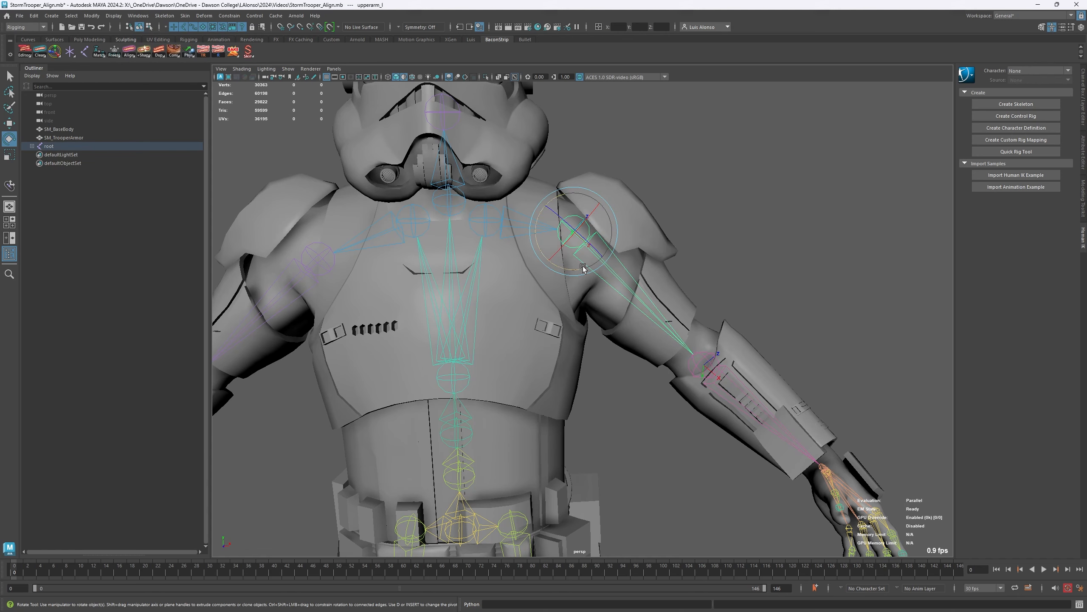
key("w")
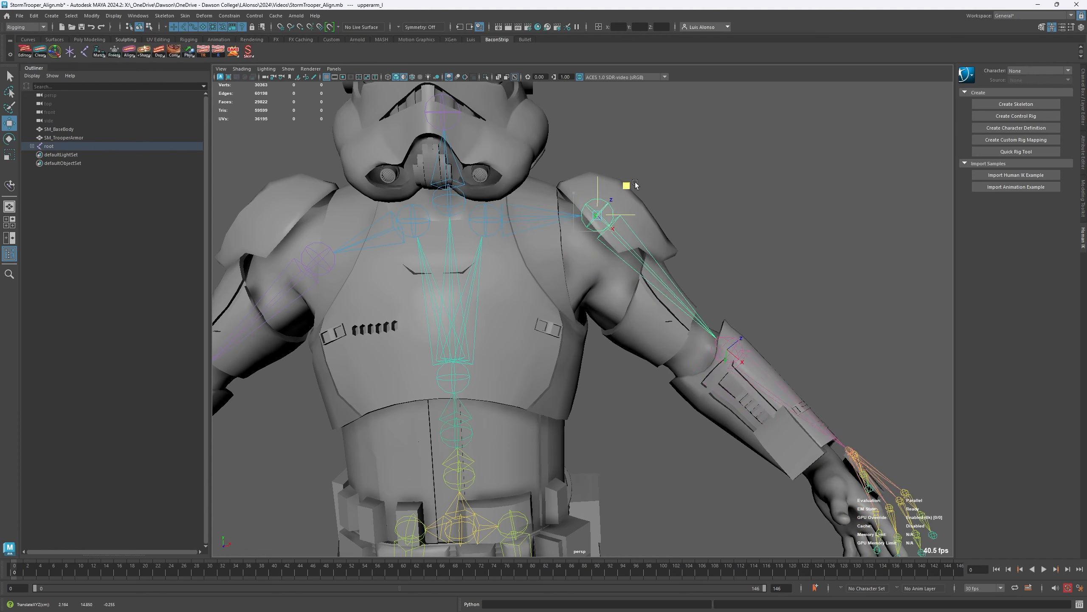
left_click_drag(604, 200, 600, 107)
key("ctrl+z")
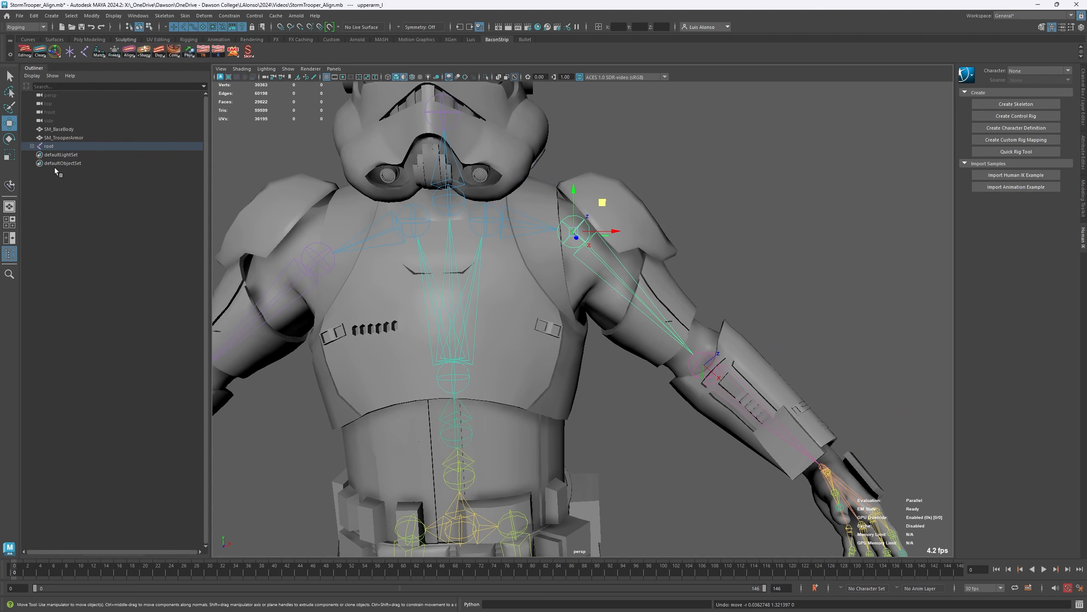
- Enable Preserve Children for the Move tool and shift the upperarm_l joint slightly up and toward the neck
double_click(9, 124)
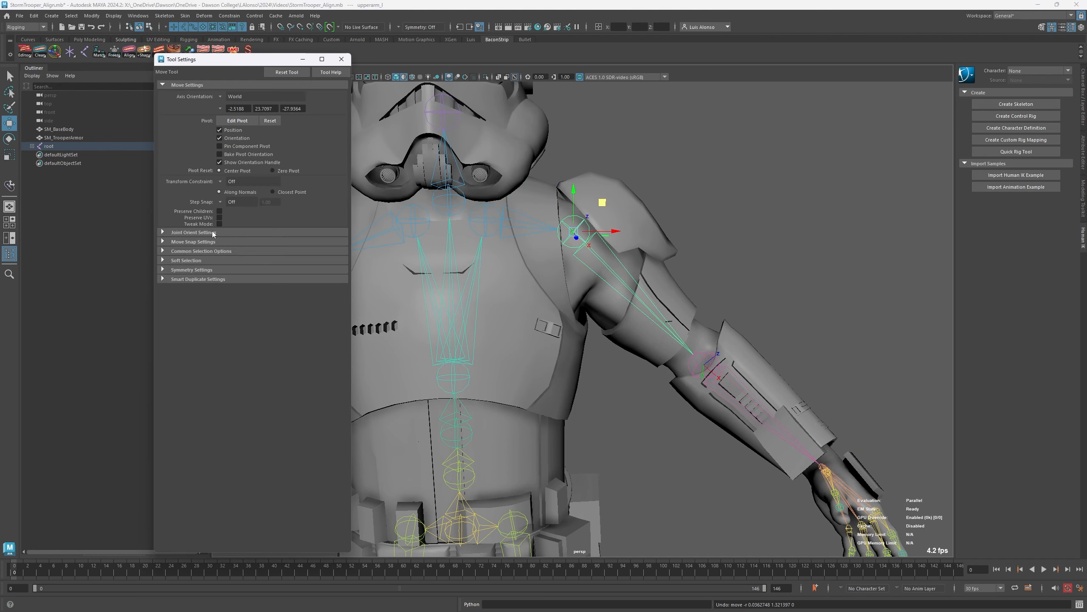
left_click(219, 211)
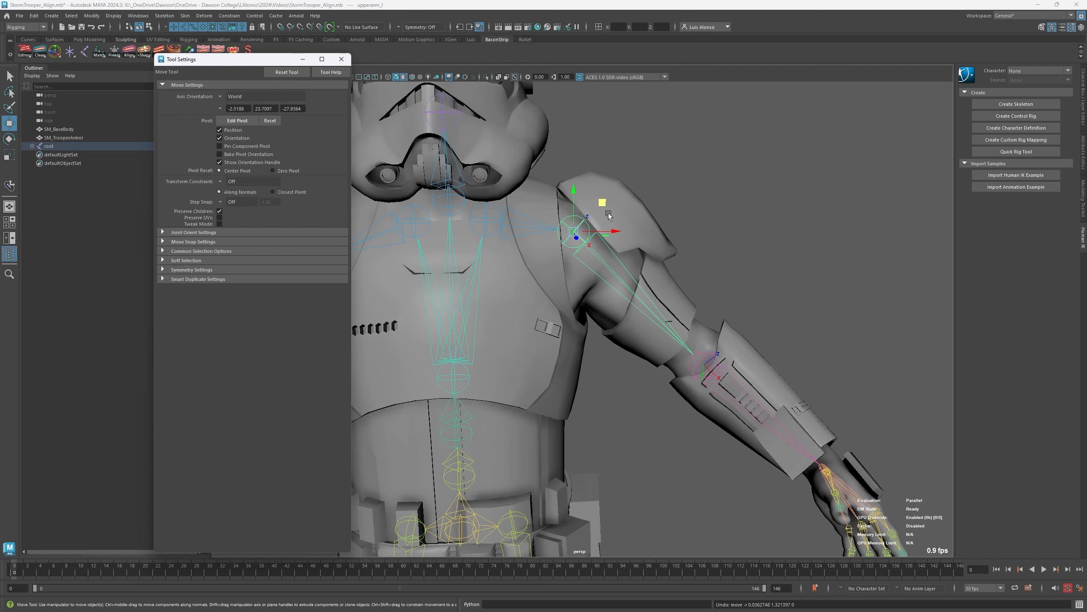
mouse_move(602, 203)
left_mouse_down()
mouse_move(592, 183)
mouse_move(569, 187)
mouse_move(613, 196)
mouse_move(590, 193)
left_mouse_up()
- Rotate the upperarm_l joint out of alignment at the left shoulder with Preserve Children enabled, and clear the selection
key("e")
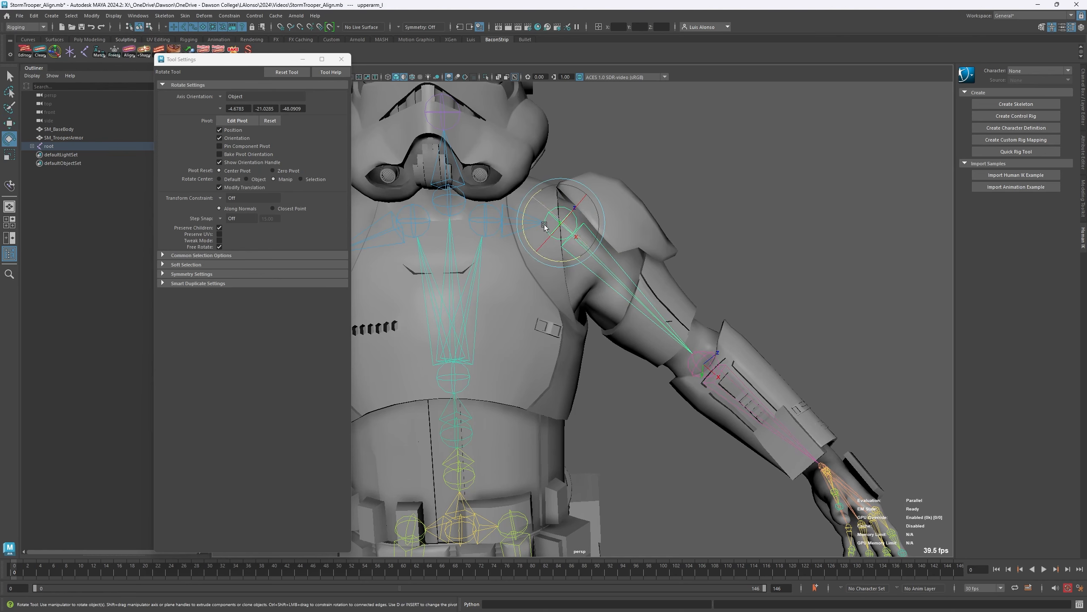
left_click_drag(569, 256, 523, 258)
left_click_drag(562, 343, 565, 317, "alt")
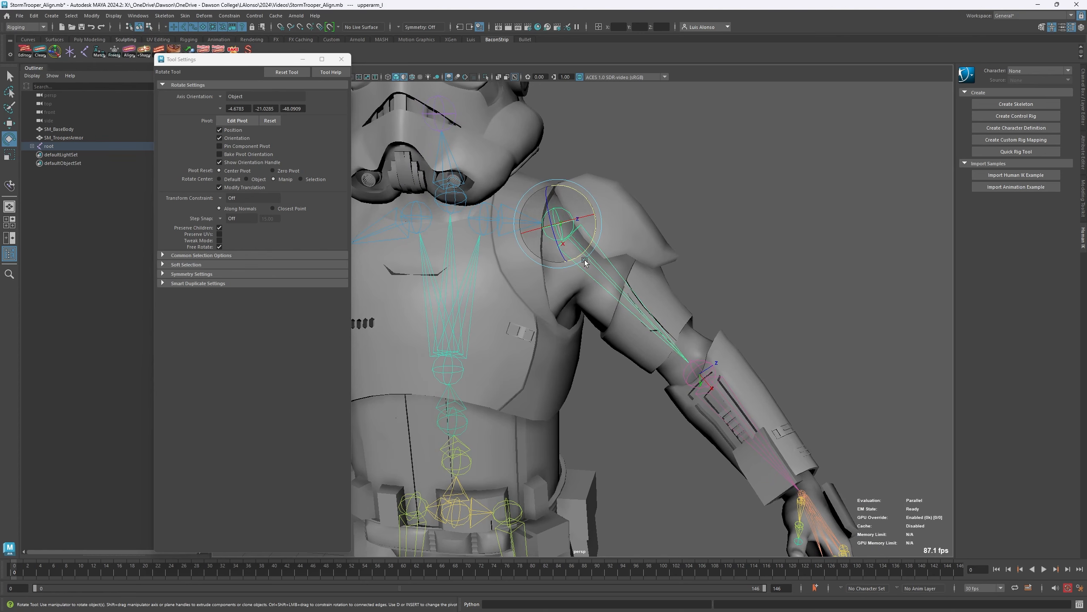
middle_click_drag(602, 408, 578, 339, "alt")
left_click(821, 251)
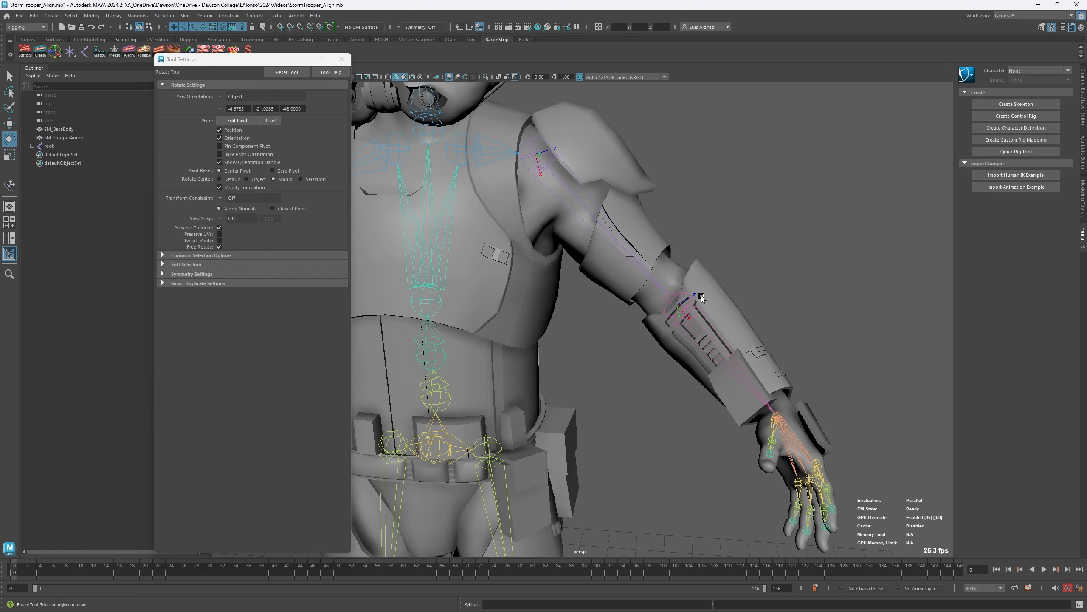
- Re-align the upper-arm joint's axis toward the elbow by applying the Re-Align Parent option to the lowerarm_l joint
left_click(678, 296)
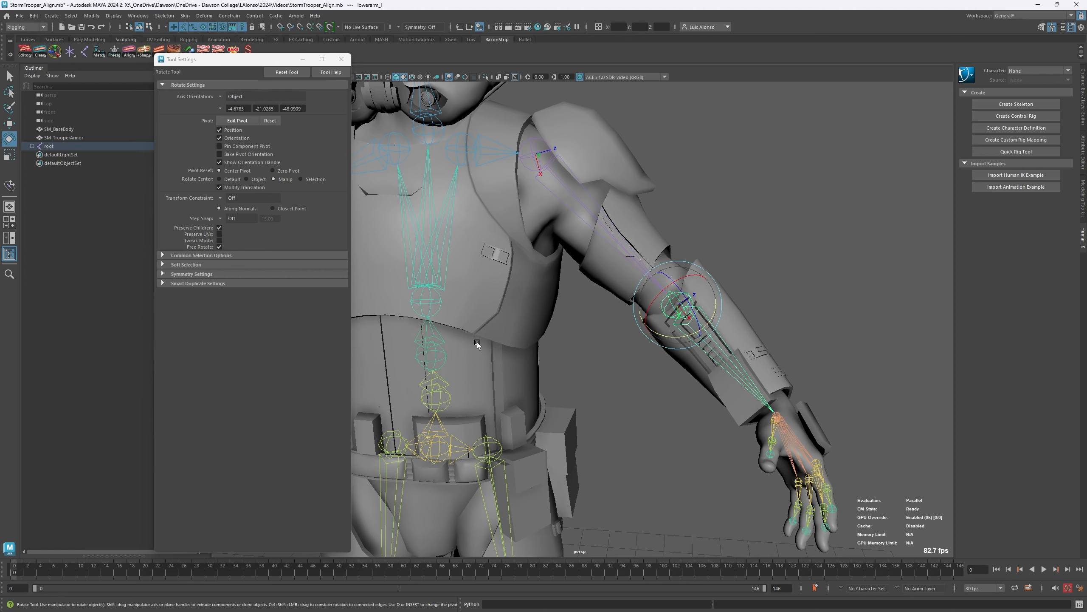
right_click(129, 50)
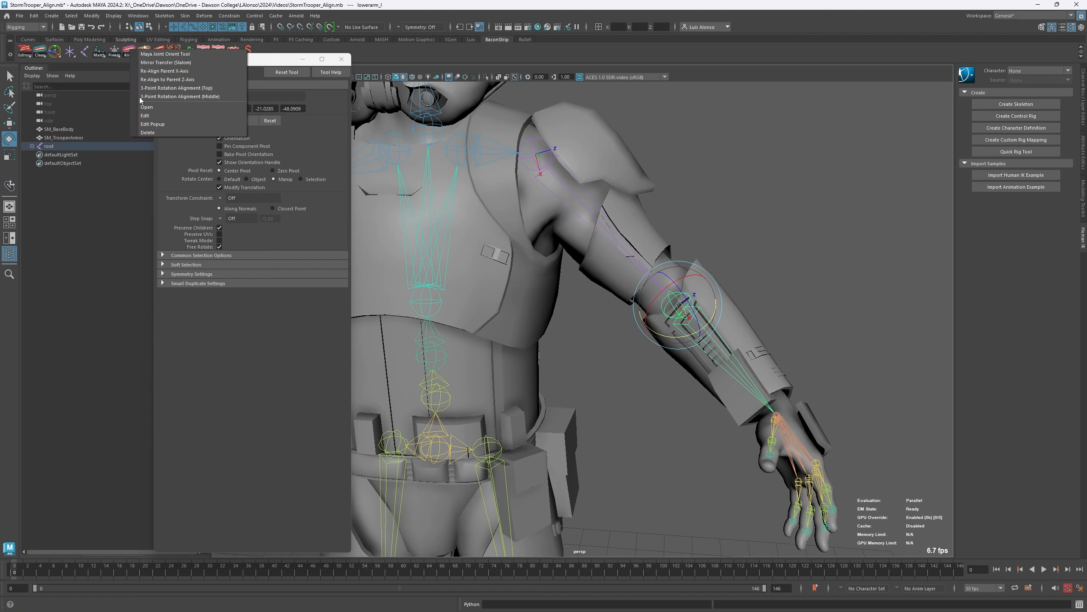
left_click(176, 72)
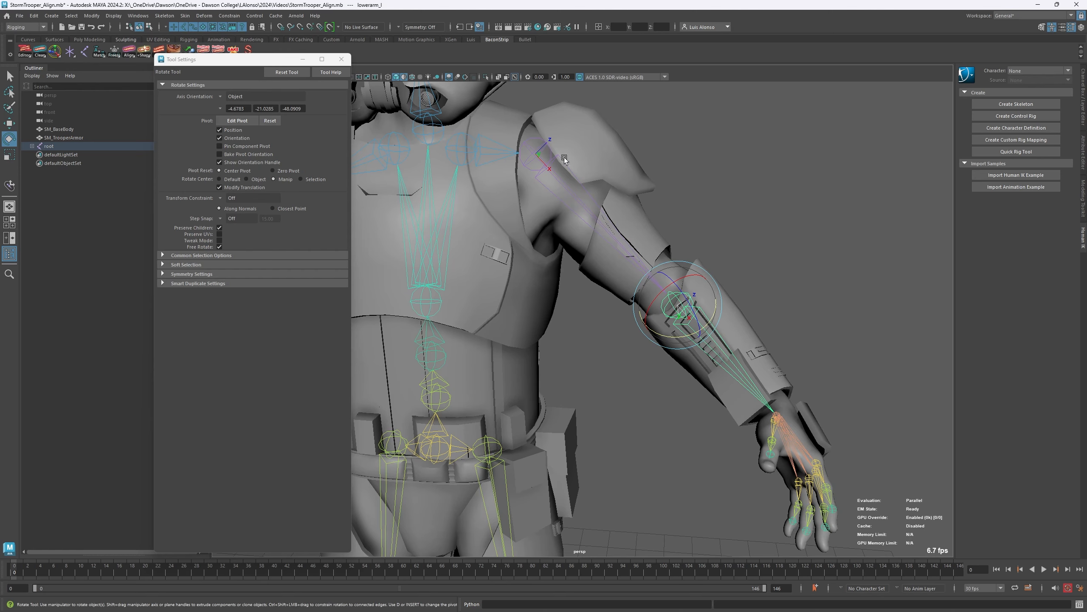
- Select the re-aligned upperarm_l joint, set the Move tool's axis orientation to Object, and nudge the joint slightly within the shoulder
left_click(549, 180)
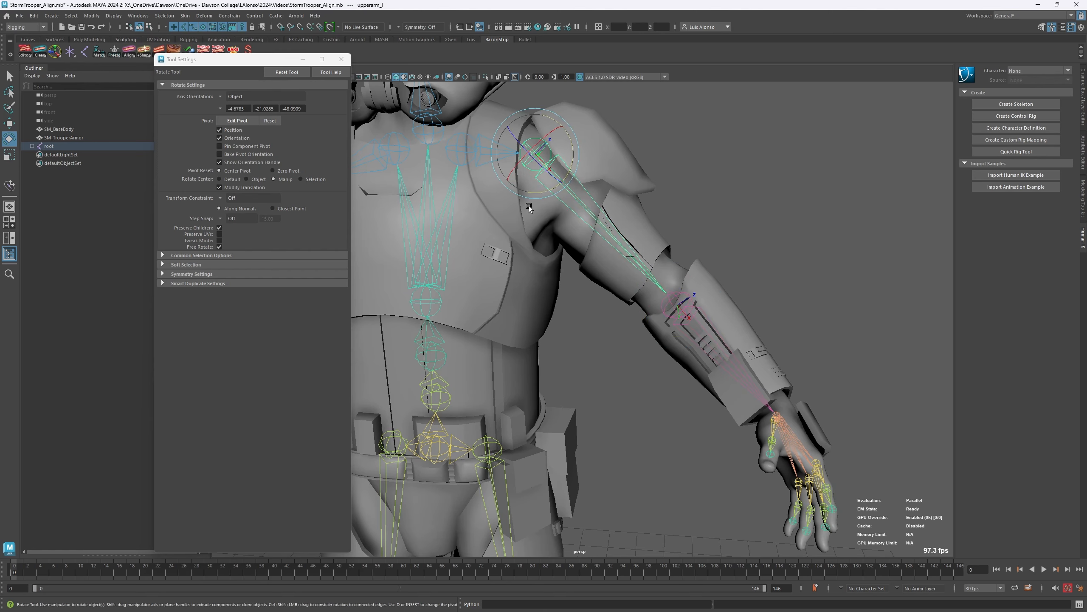
right_click_drag(529, 150, 566, 112, "alt")
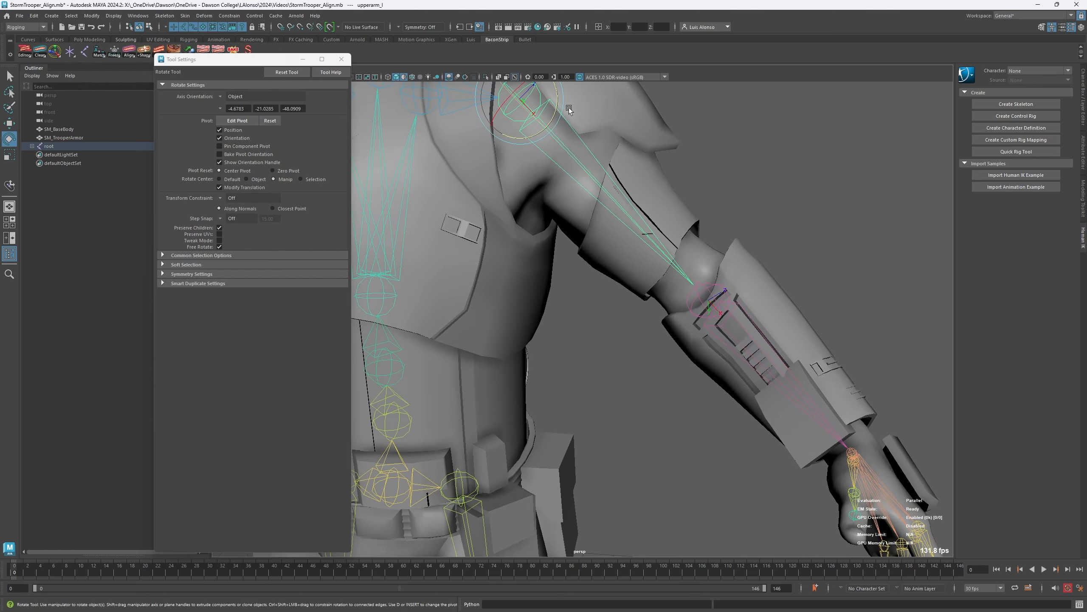
middle_click_drag(564, 115, 559, 200, "alt")
left_click_drag(559, 201, 508, 203, "alt")
key("w")
left_click_drag(530, 282, 594, 284, "alt")
left_click_drag(570, 403, 555, 281, "alt")
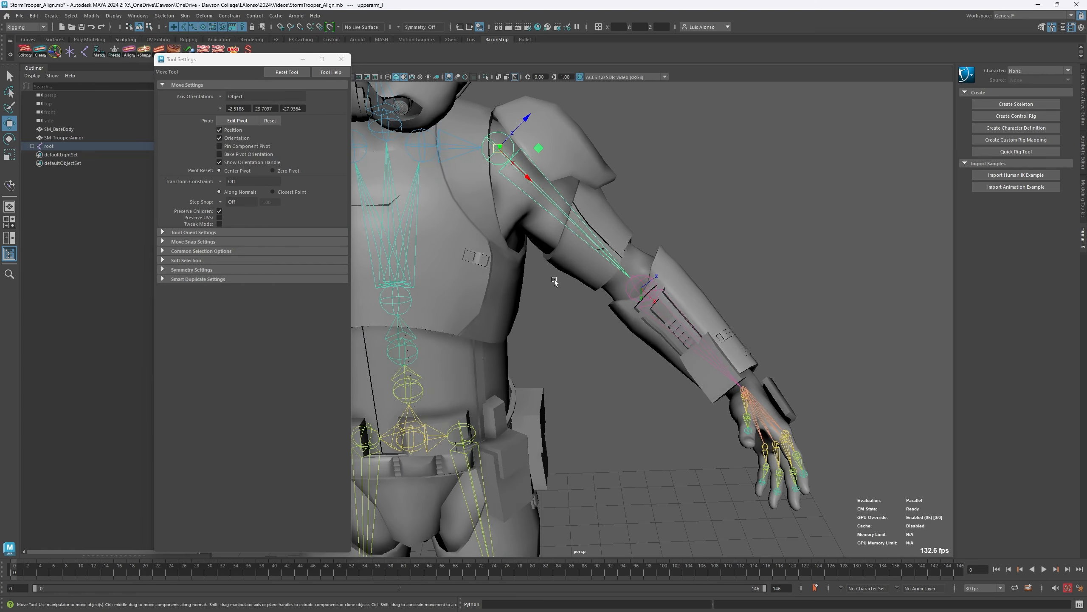
left_click_drag(540, 154, 537, 149)
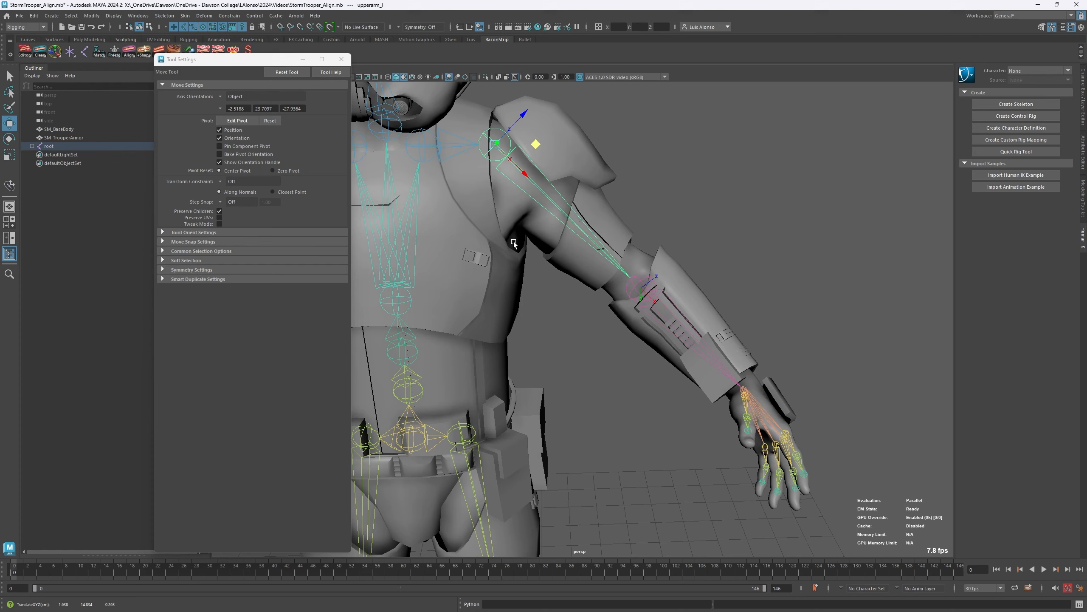
- Mirror the upperarm_l joint's adjusted placement onto the upperarm_r joint with the BaconStrip Align tool, selecting the left joint first
left_click(670, 164)
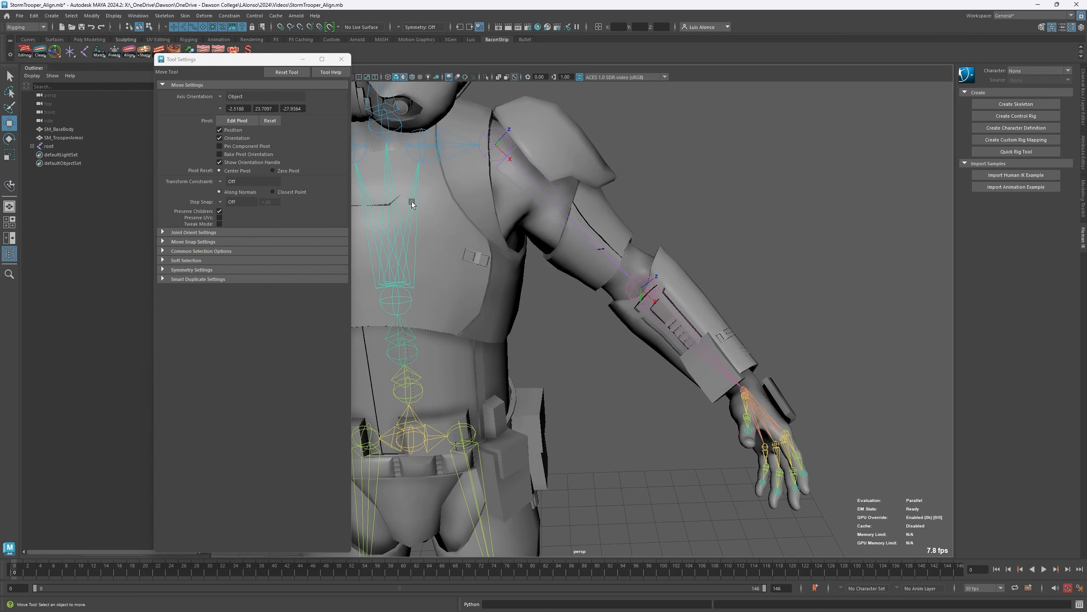
left_click_drag(413, 205, 563, 242, "alt")
left_click(670, 215)
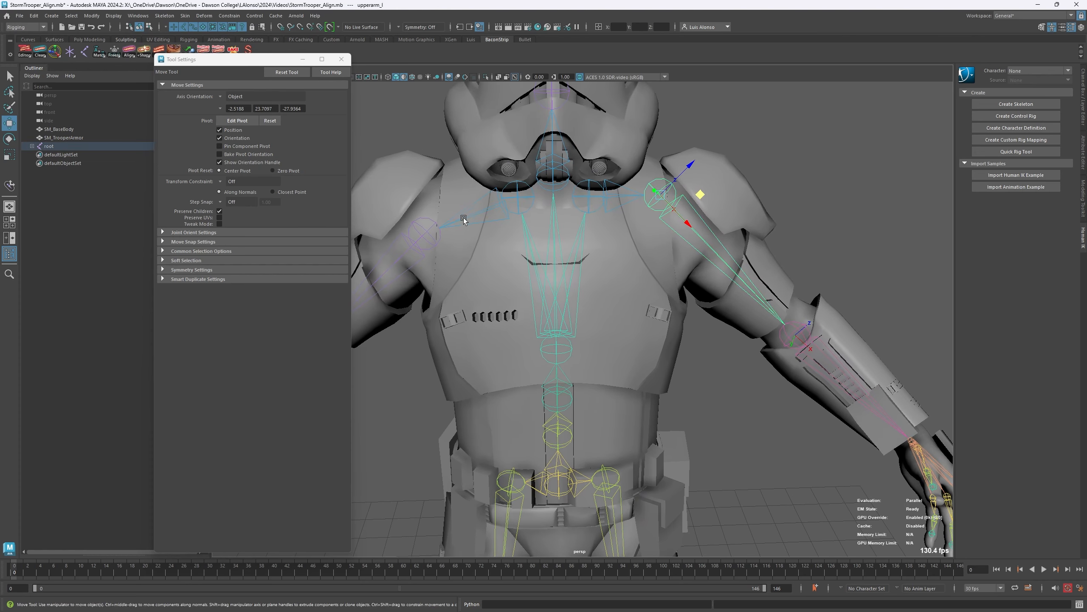
left_click(435, 241)
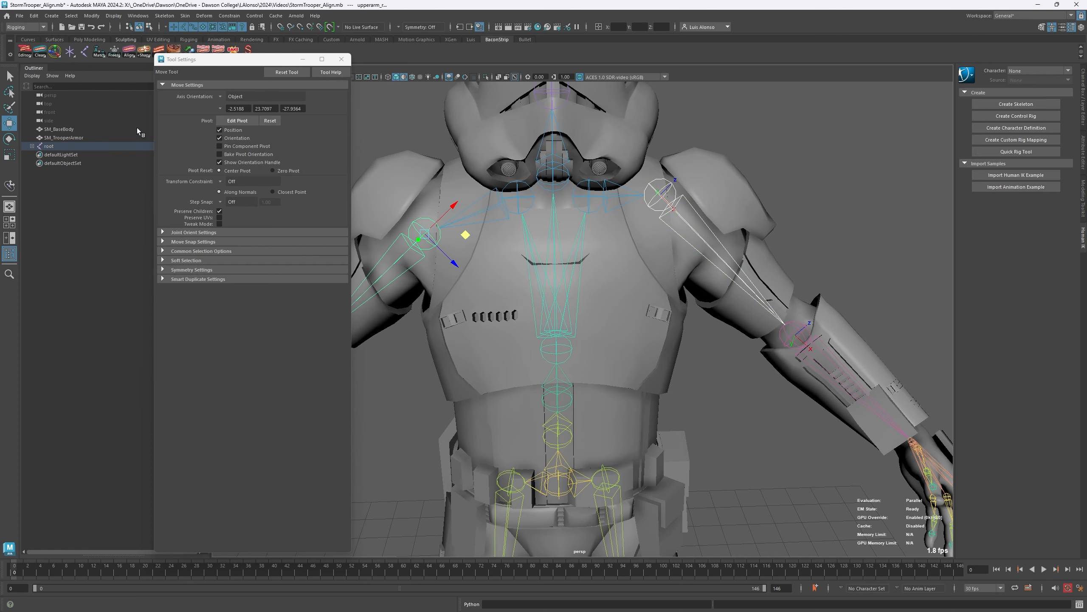
right_click(128, 51)
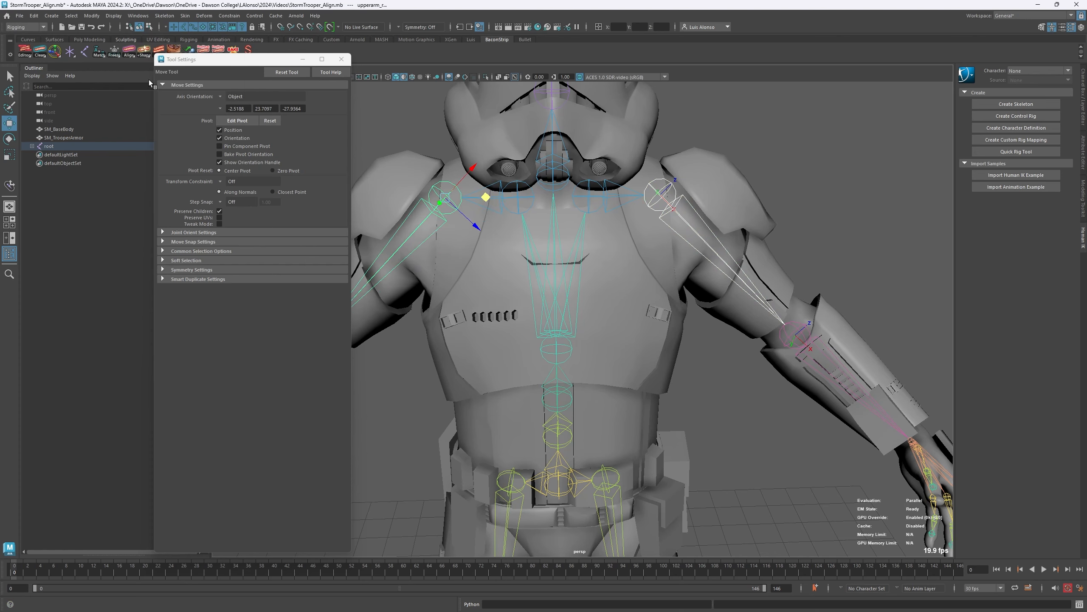
- Reactivate the skin on the SM_TrooperArmor and SM_BaseBody meshes using the Activate Skin option
middle_click_drag(545, 321, 730, 242, "alt")
right_click_drag(730, 240, 625, 177, "alt")
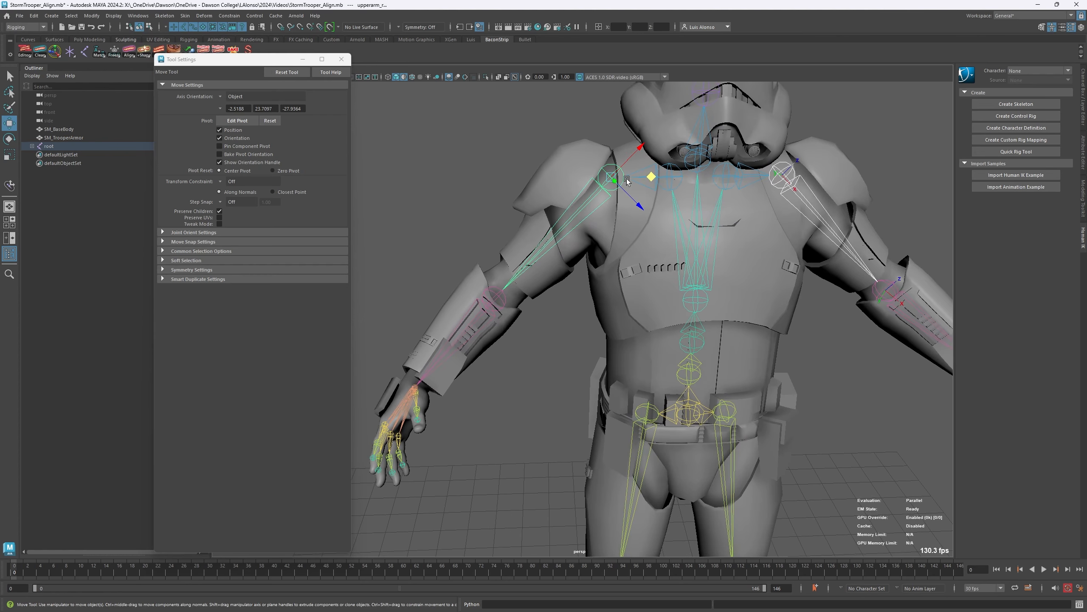
middle_click_drag(654, 218, 571, 259, "alt")
left_click_drag(572, 259, 562, 252, "alt")
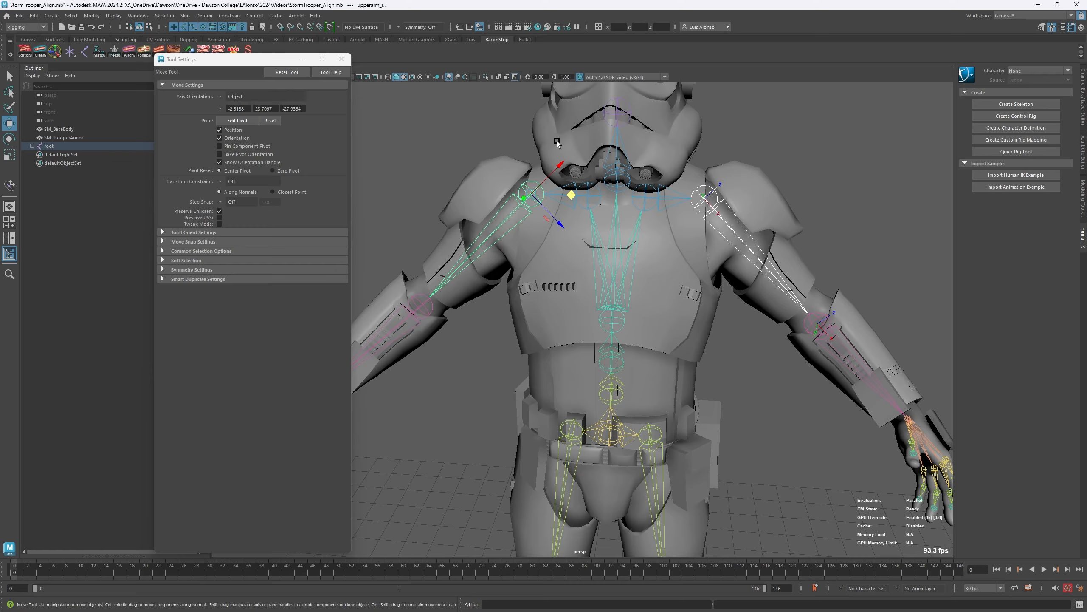
mouse_move(604, 300)
left_mouse_down("alt")
mouse_move(653, 313)
mouse_move(621, 310)
left_mouse_up("alt")
left_click(795, 170)
left_click(753, 189)
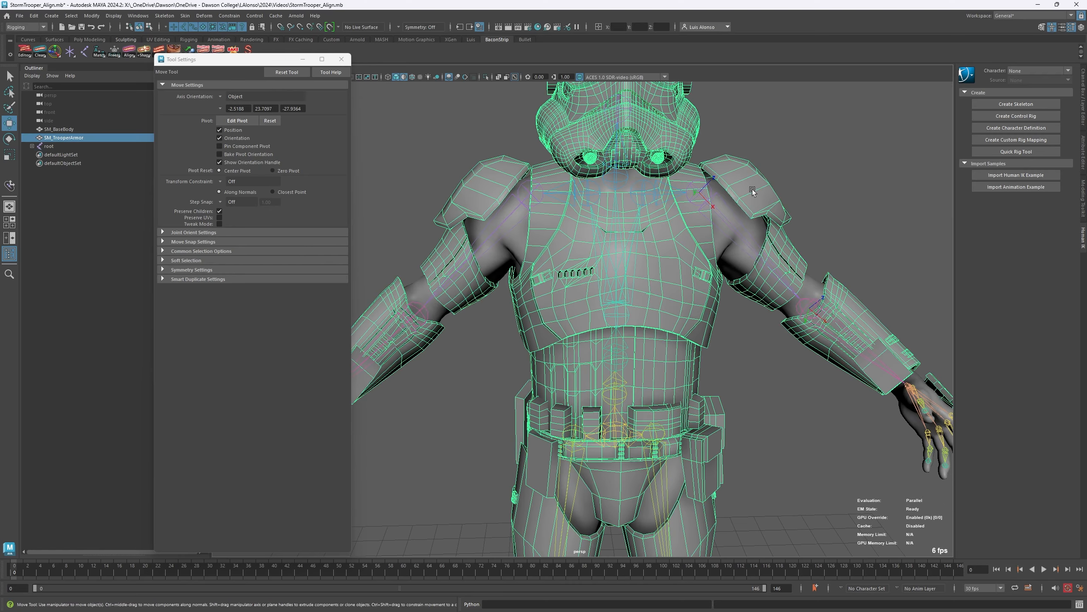
left_click(736, 243, "shift")
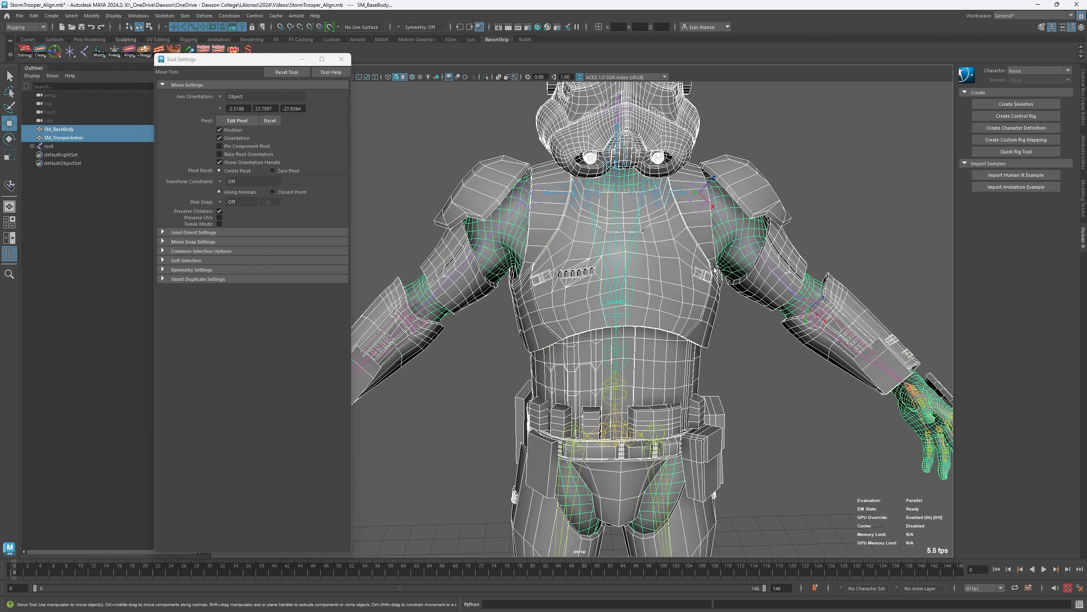
left_click_drag(258, 60, 254, 73)
right_click(254, 54)
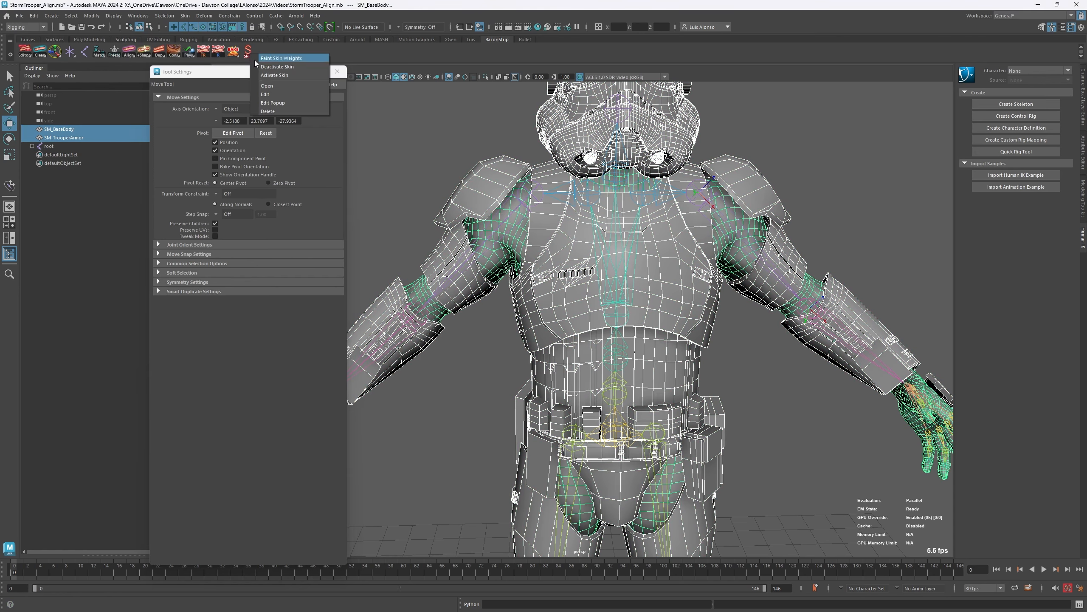
left_click(273, 76)
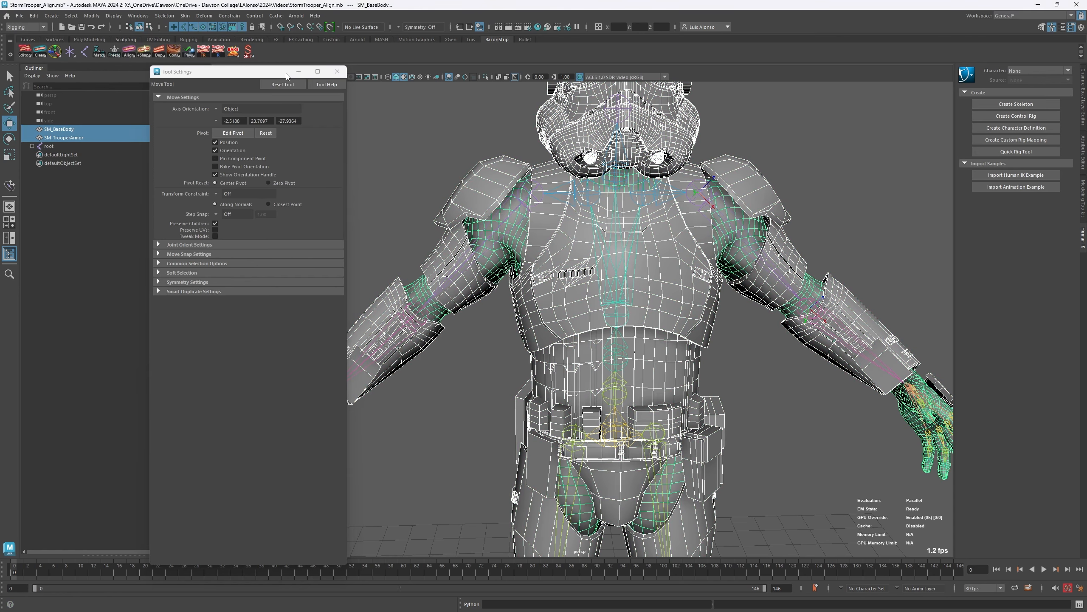
- Select the upperarm_l and upperarm_r joints and try rotating them together with Preserve Children enabled, undoing the rotation
left_click(731, 233)
left_click_drag(827, 235, 808, 234, "alt")
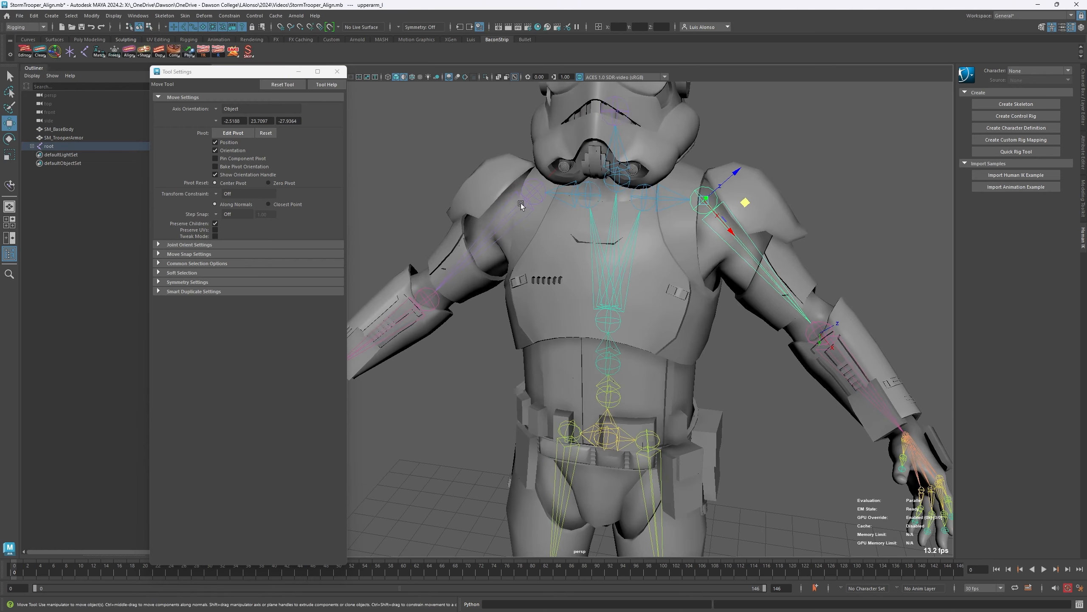
left_click(520, 205, "shift")
key("e")
left_click_drag(532, 214, 545, 196)
key("ctrl+z")
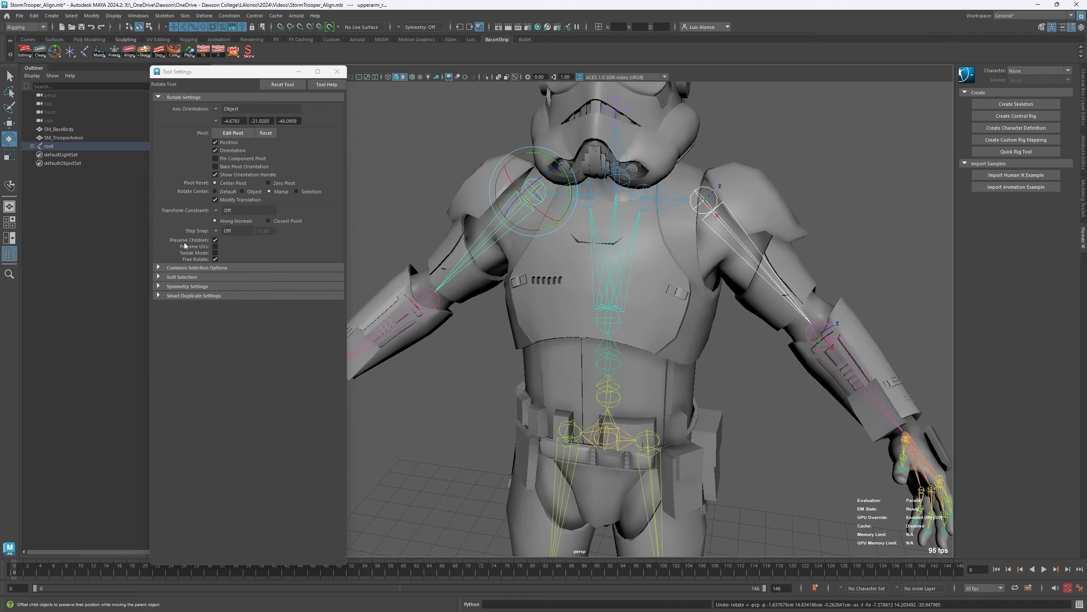
- Disable Preserve Children for the Rotate tool, test the skin by rotating both upper arms, undo the rotation, and close the tool settings
left_click(215, 240)
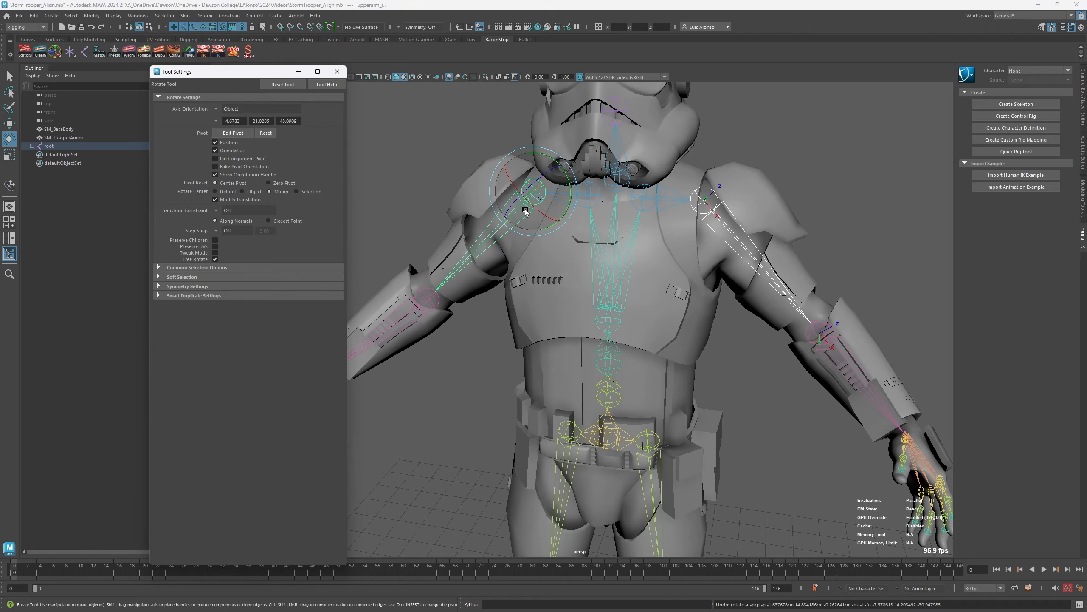
left_click_drag(525, 210, 573, 221)
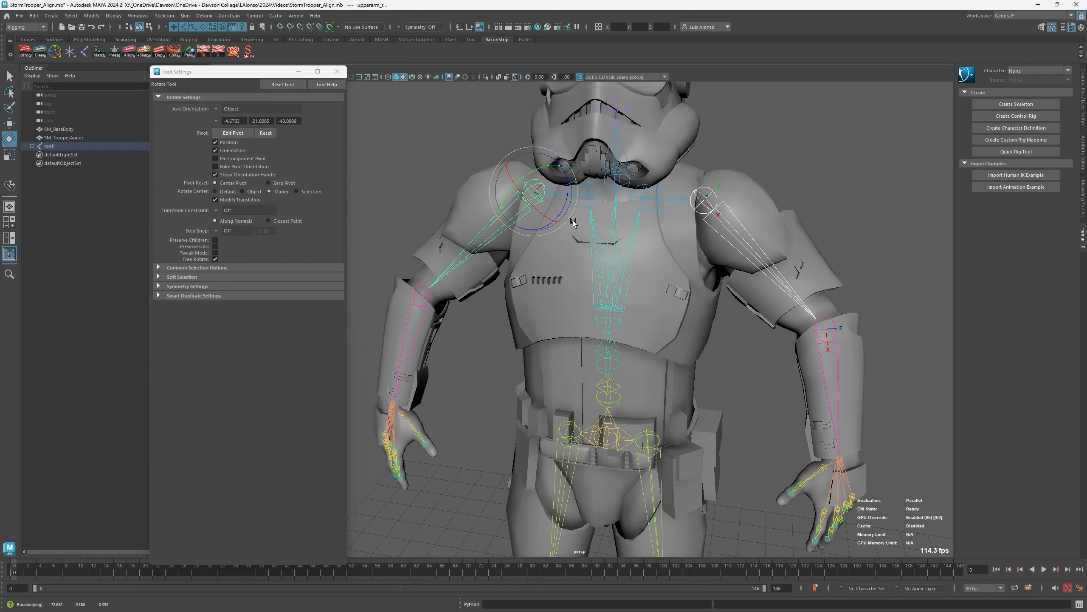
key("ctrl+z")
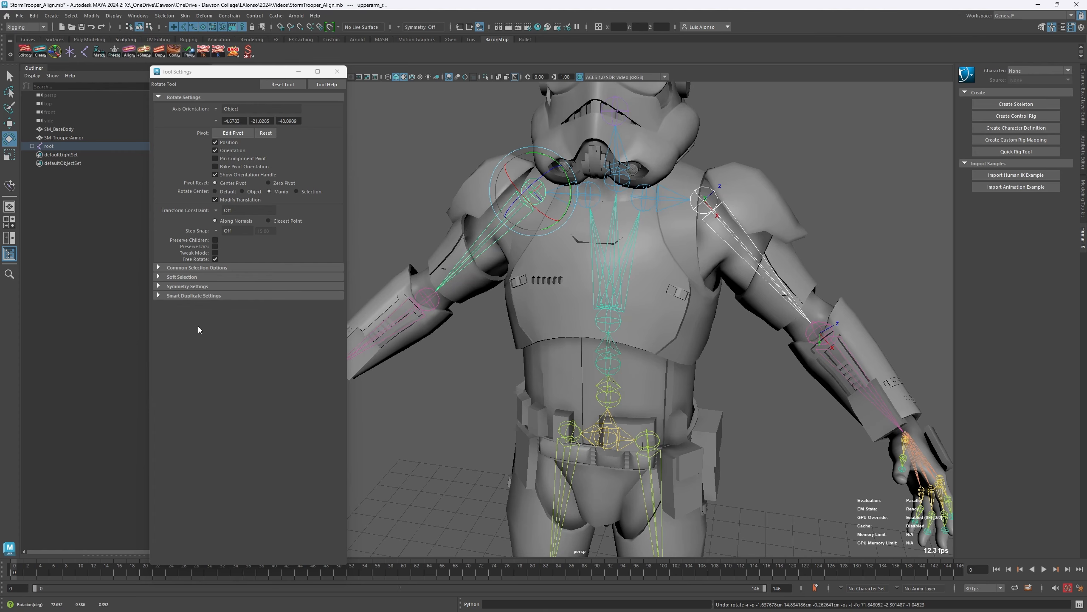
left_click(338, 71)
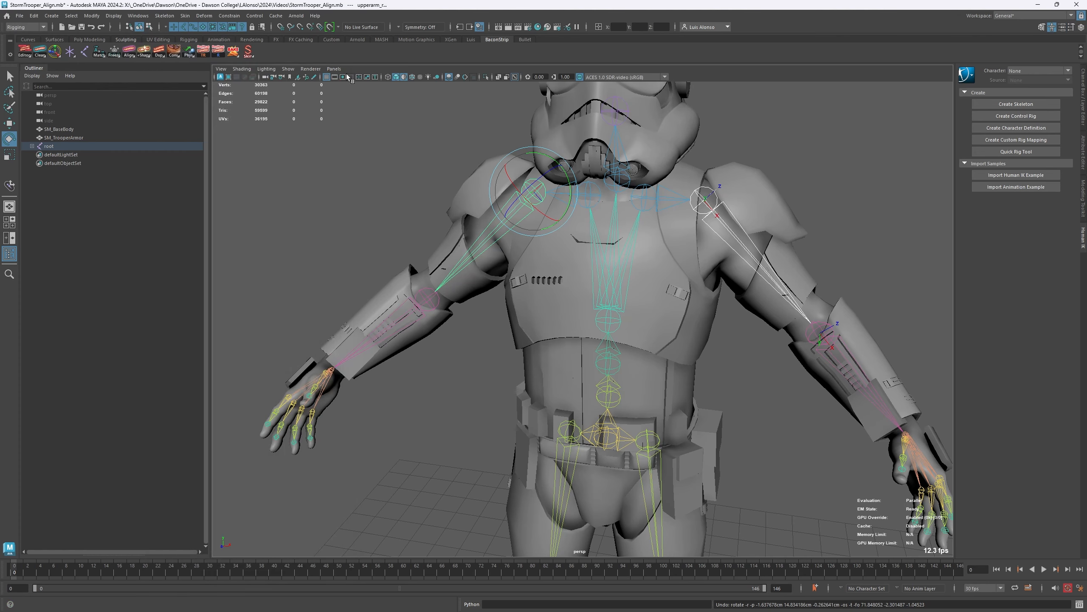